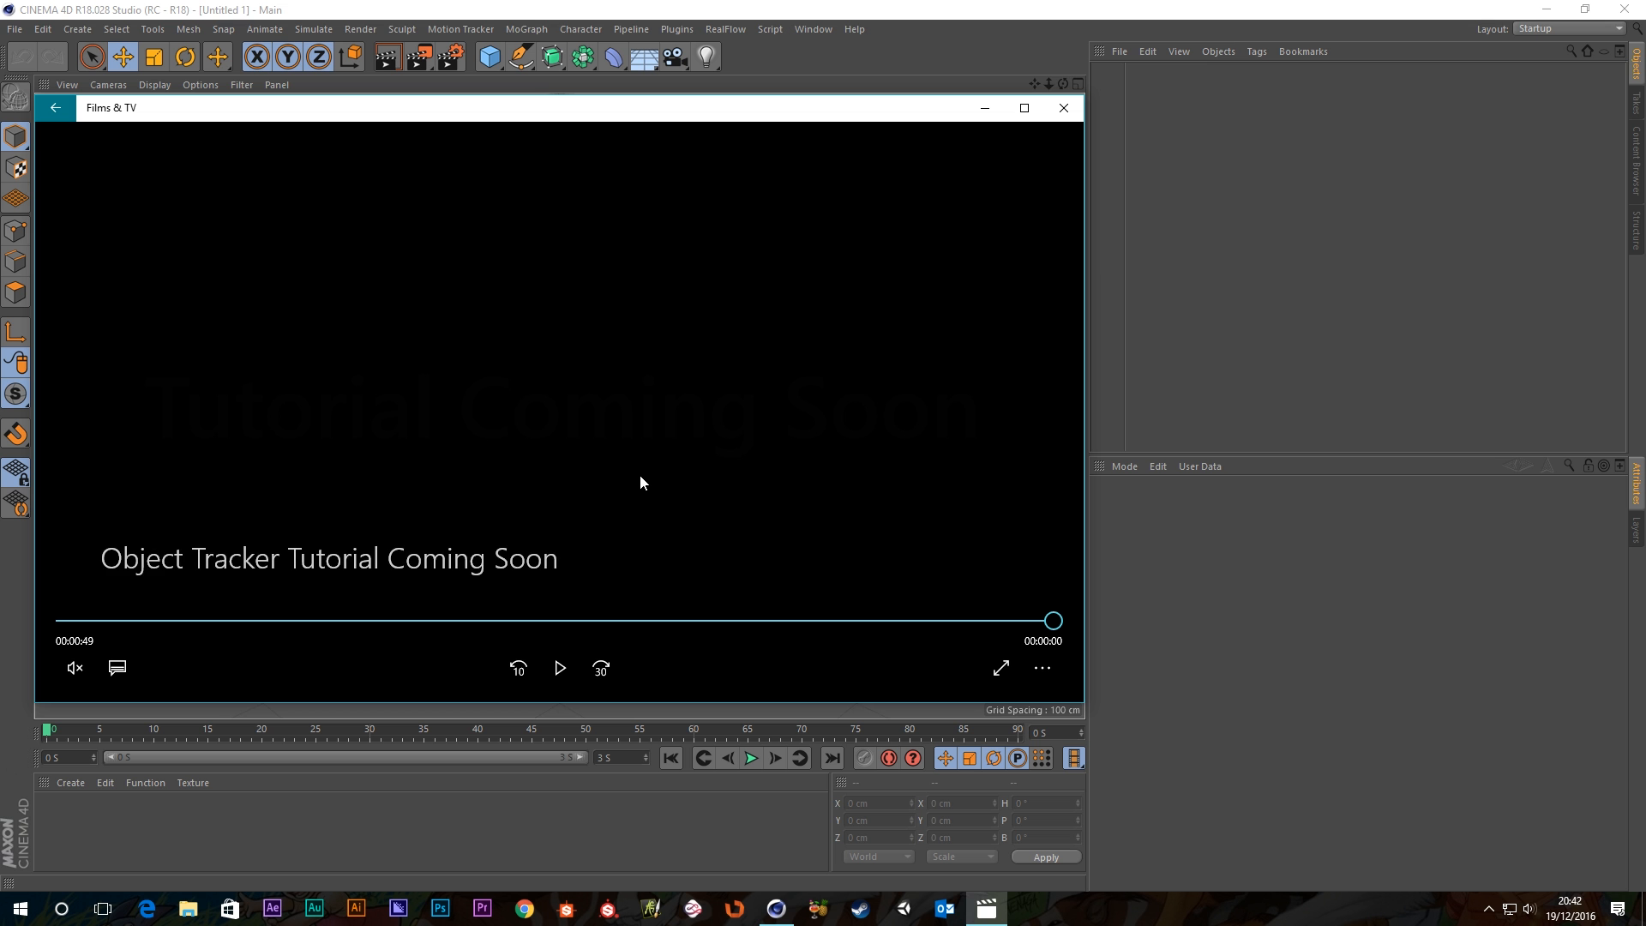
Play the object tracker preview video in Films & TV and close the player.
left_click(559, 670)
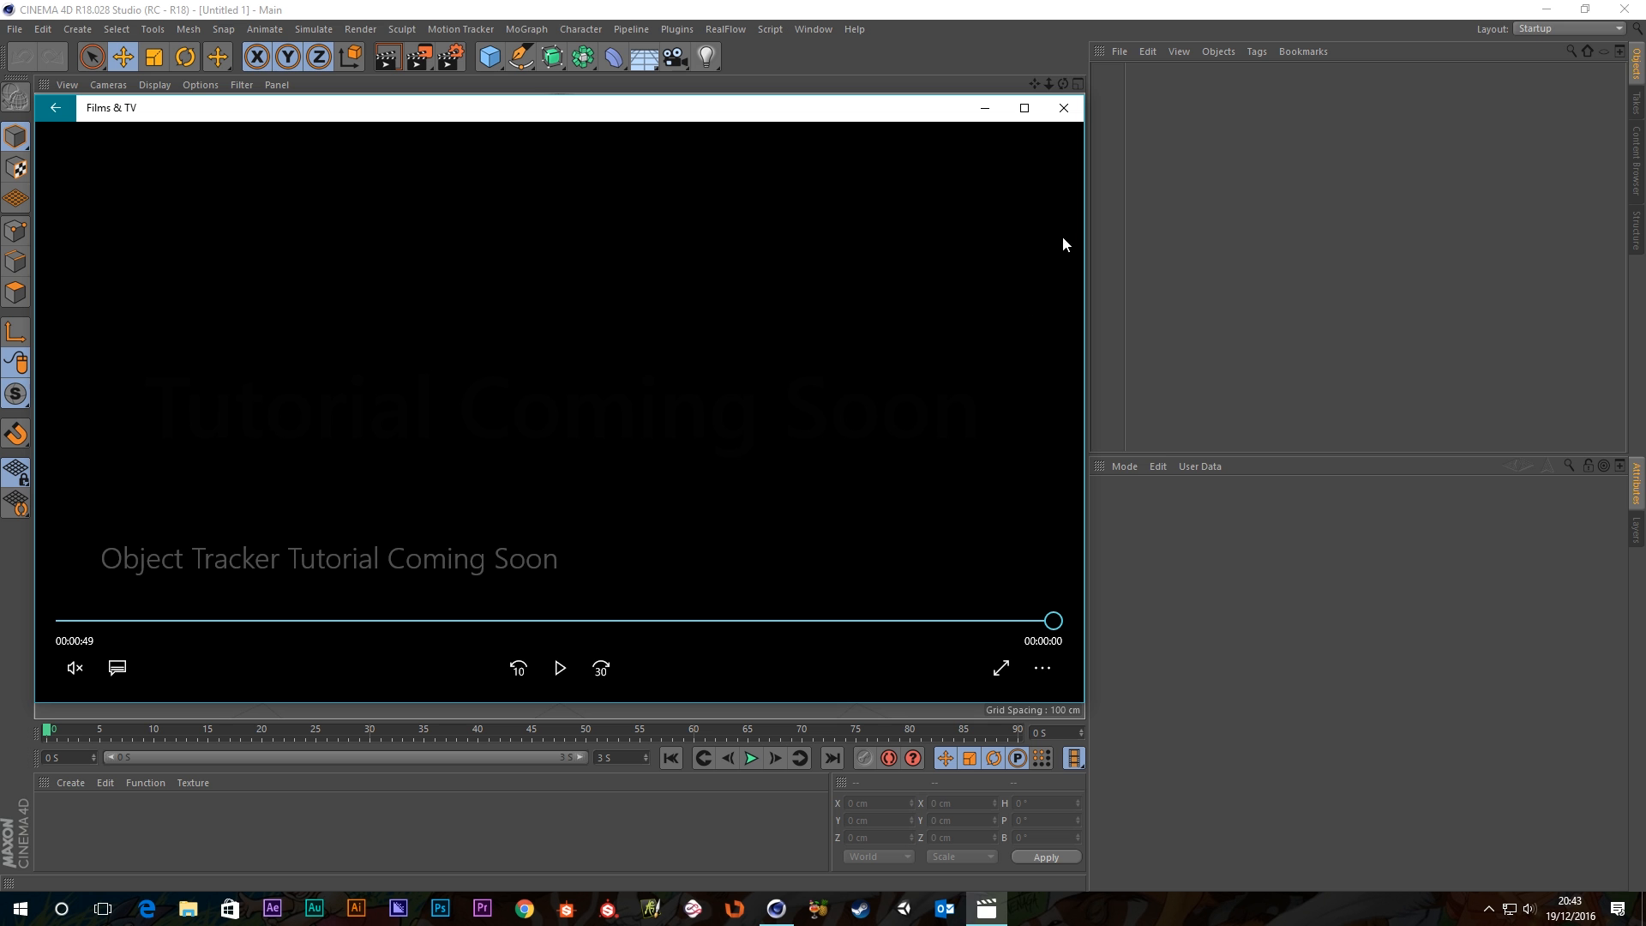
left_click(1071, 118)
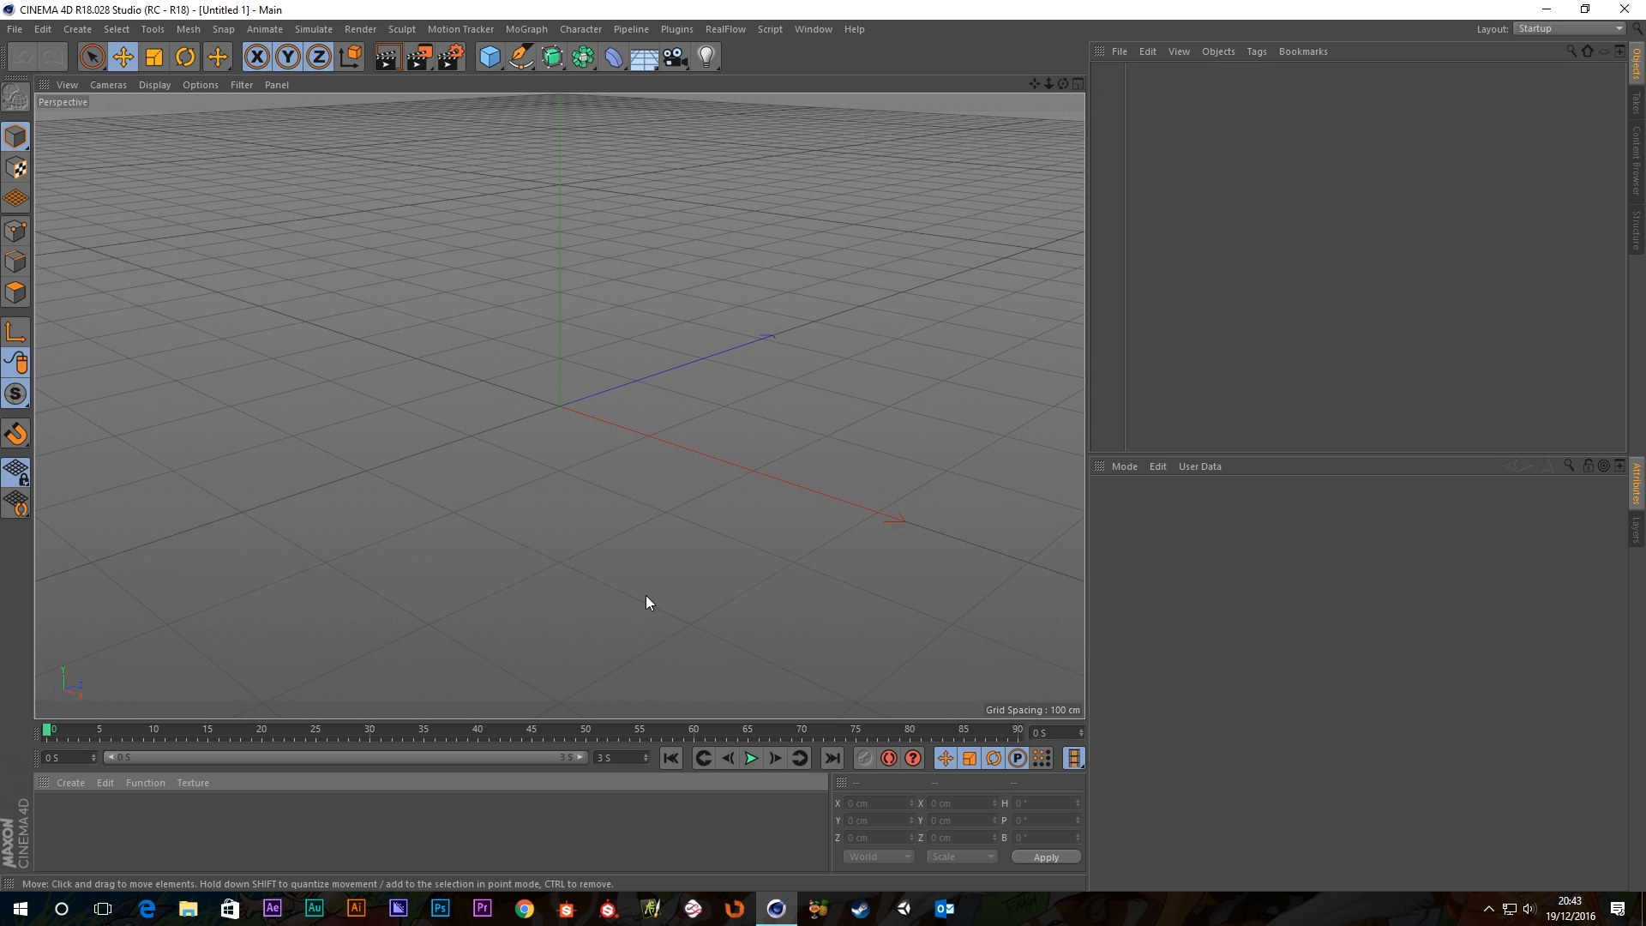
Open the project 1 Object Tracking.c4d and return the timeline to frame 0.
left_click(14, 30)
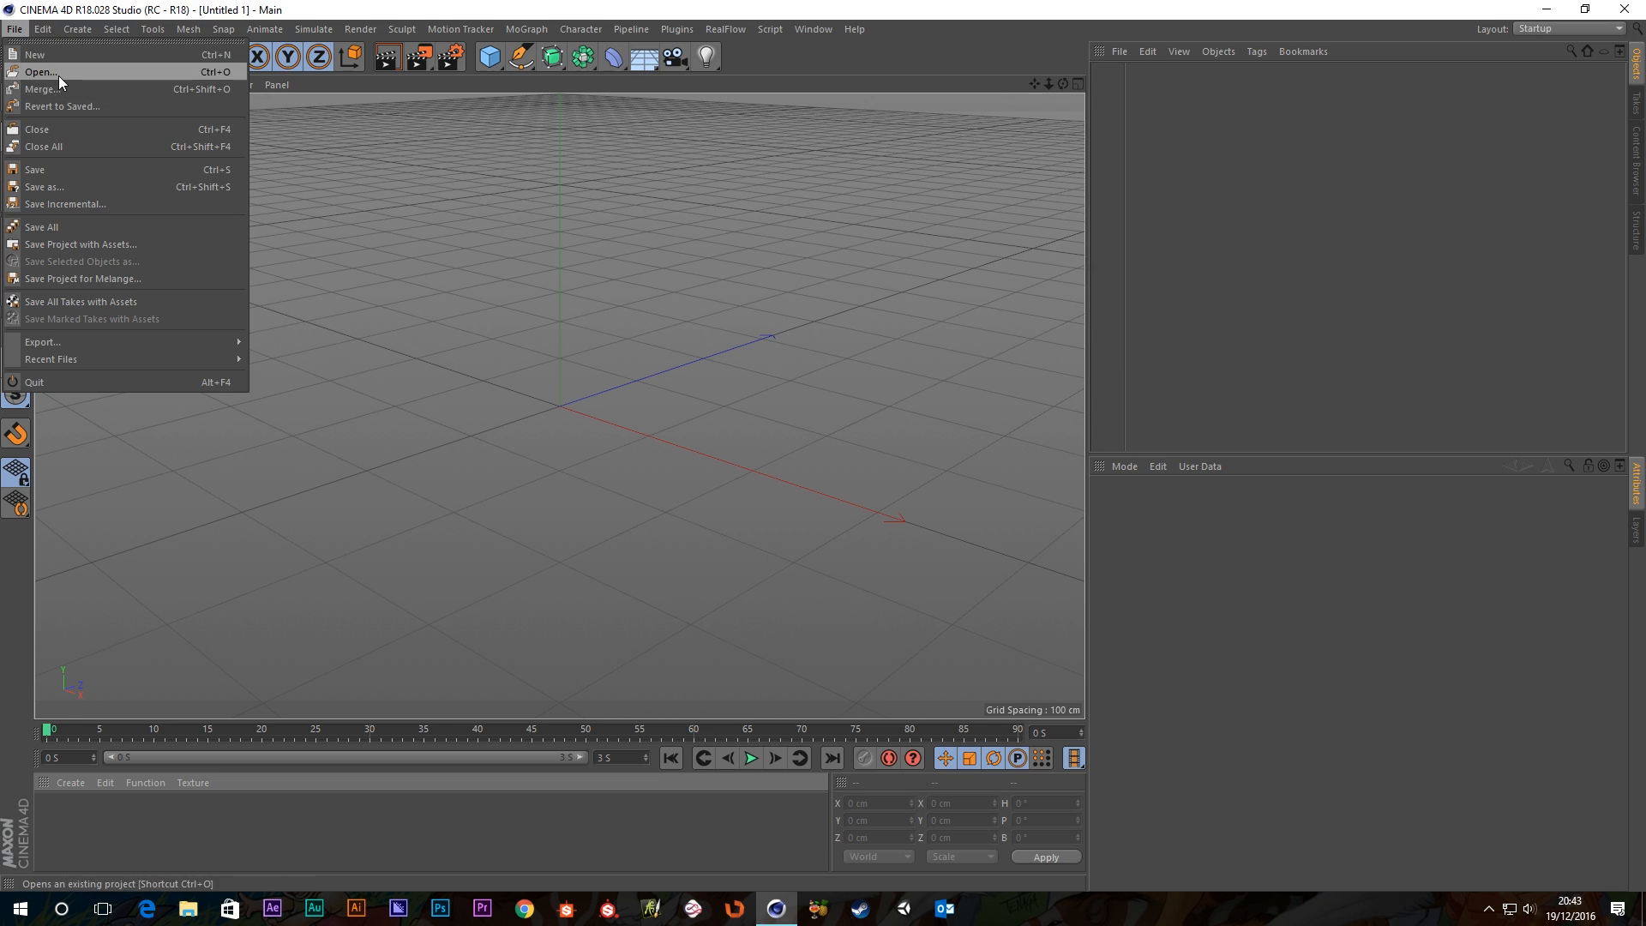
left_click(59, 75)
double_click(218, 138)
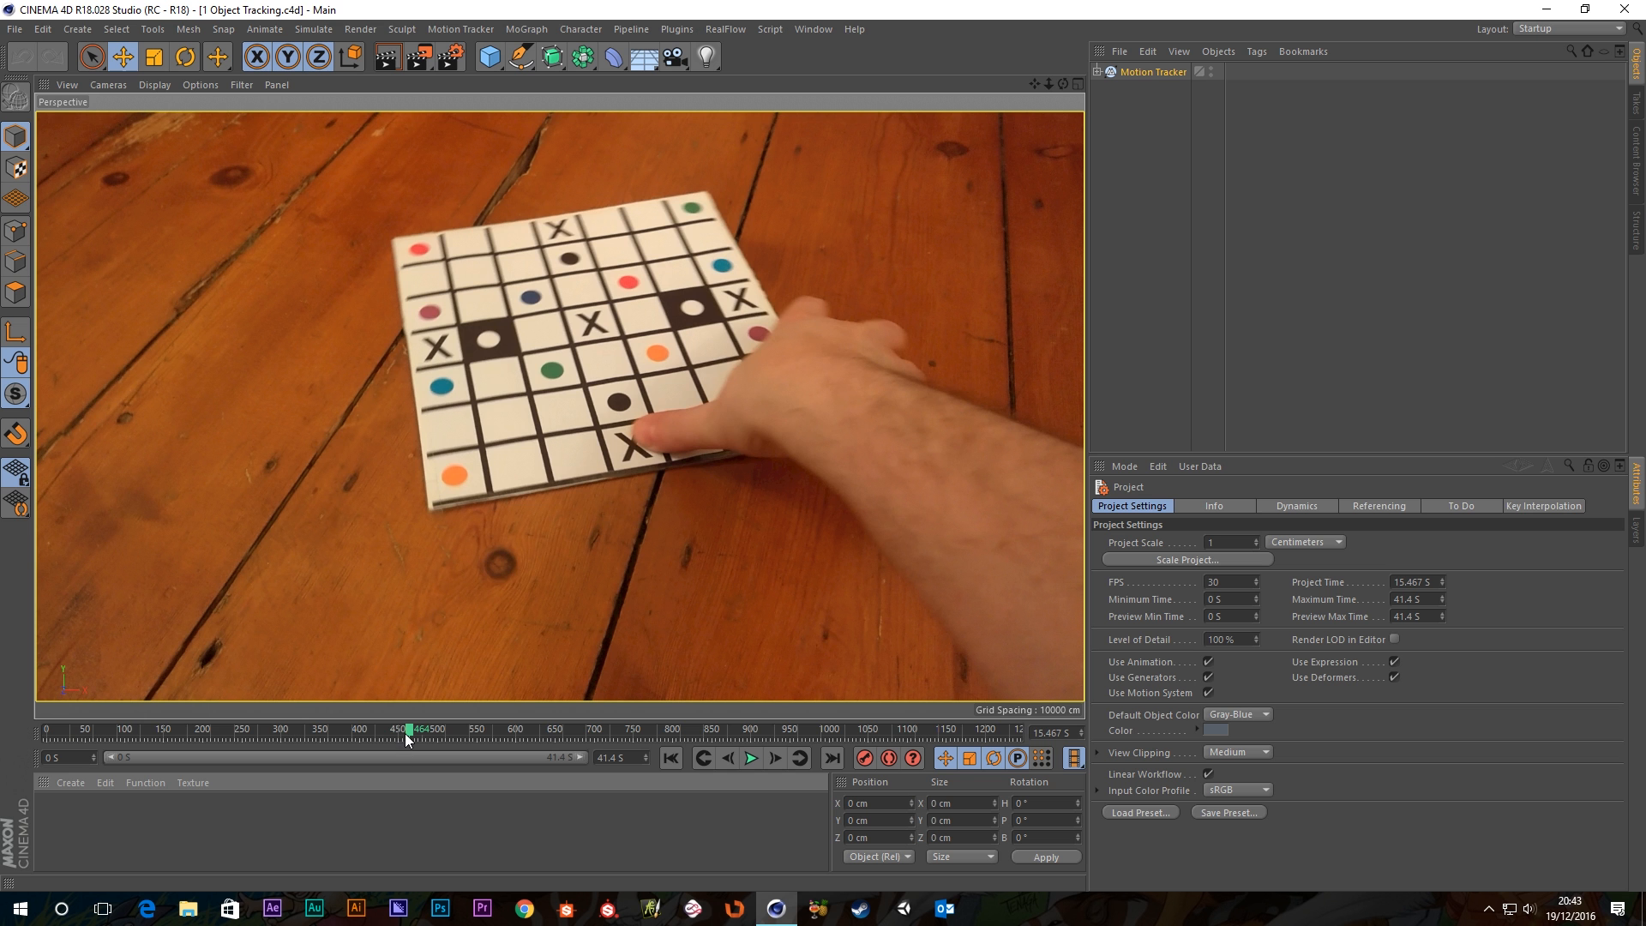
left_click_drag(407, 739, 10, 748)
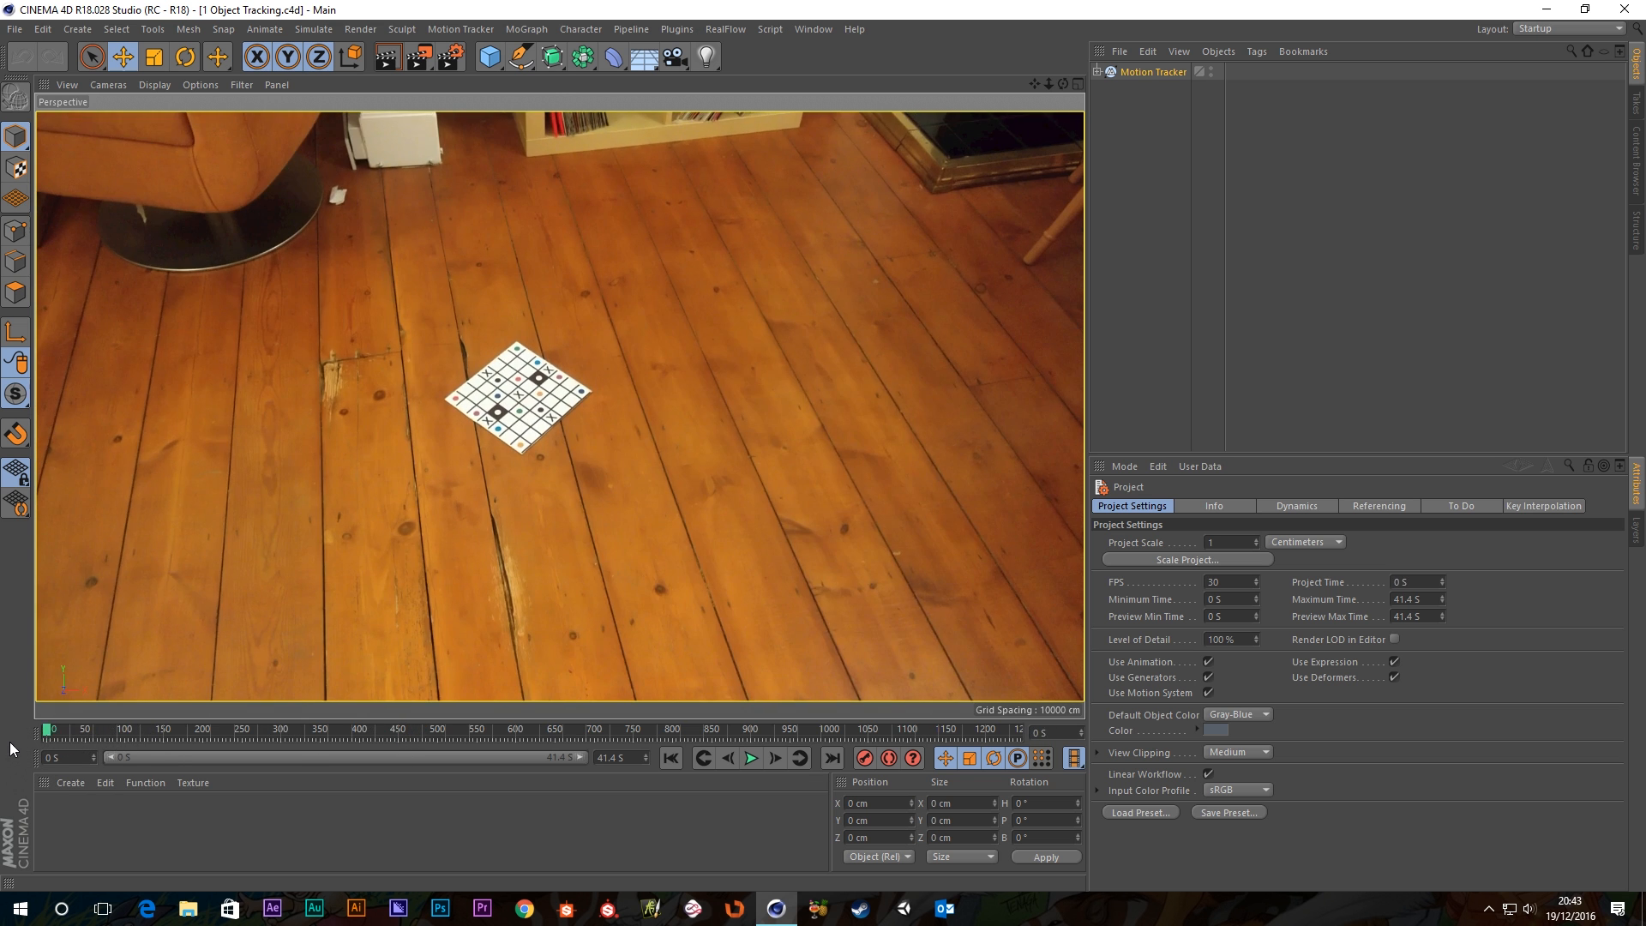
Examine the Motion Tracker's footage path and browse the PNG Sequence and #Imports folders, keeping the current footage.
left_click(1160, 72)
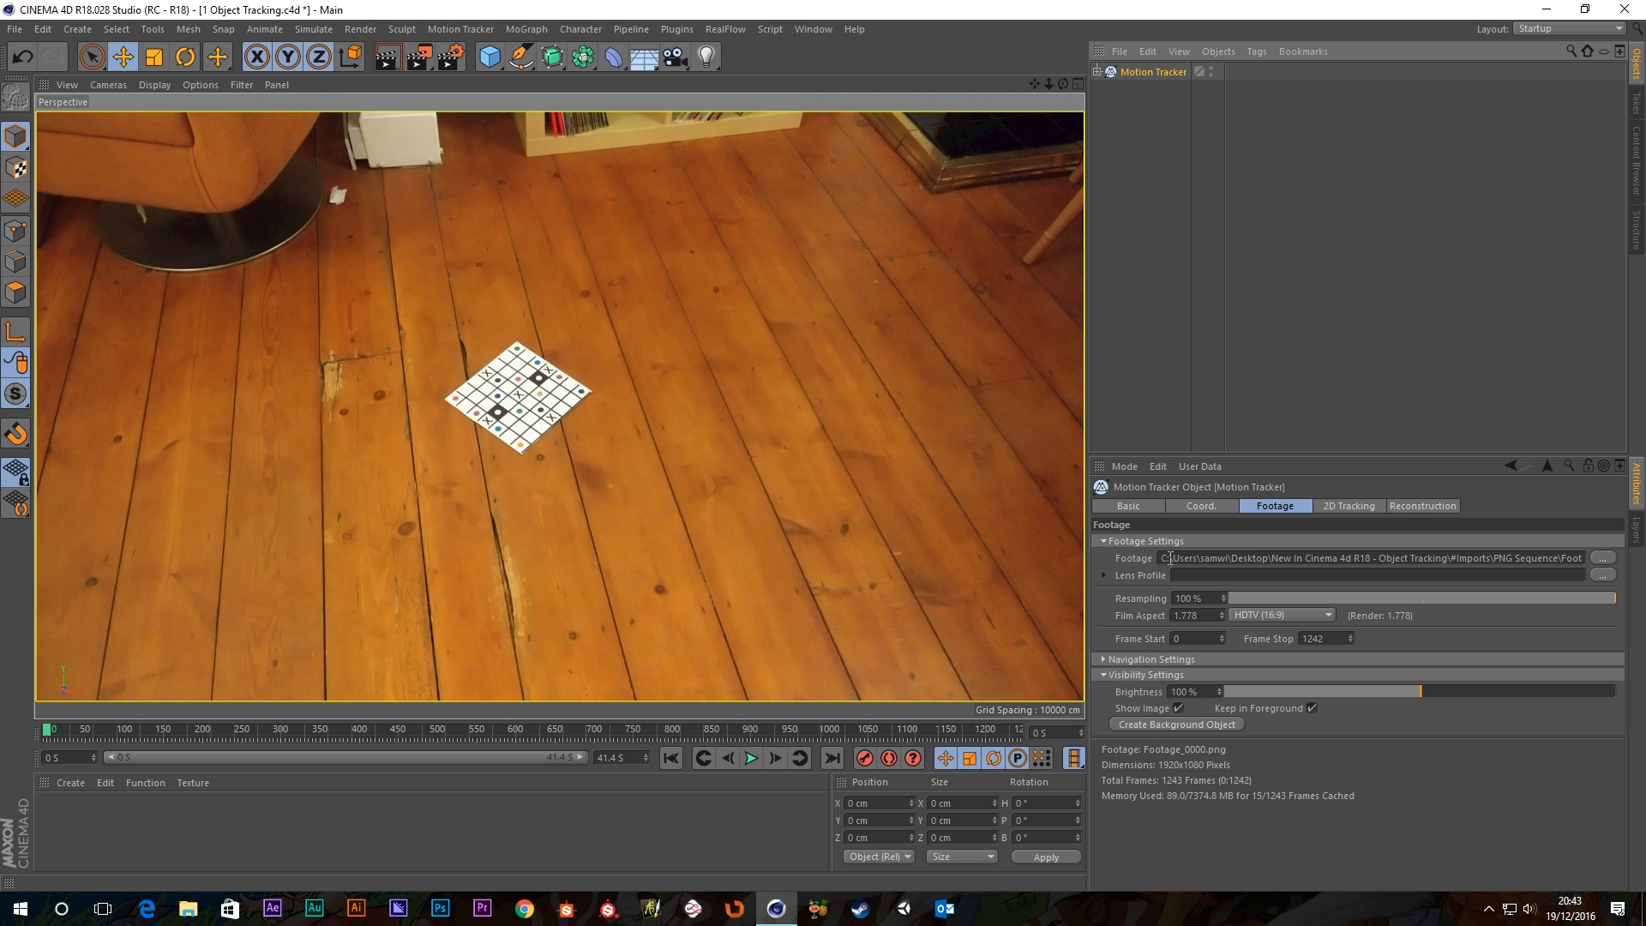
left_click_drag(1163, 558, 1360, 559)
left_click(1145, 74)
left_click(1605, 562)
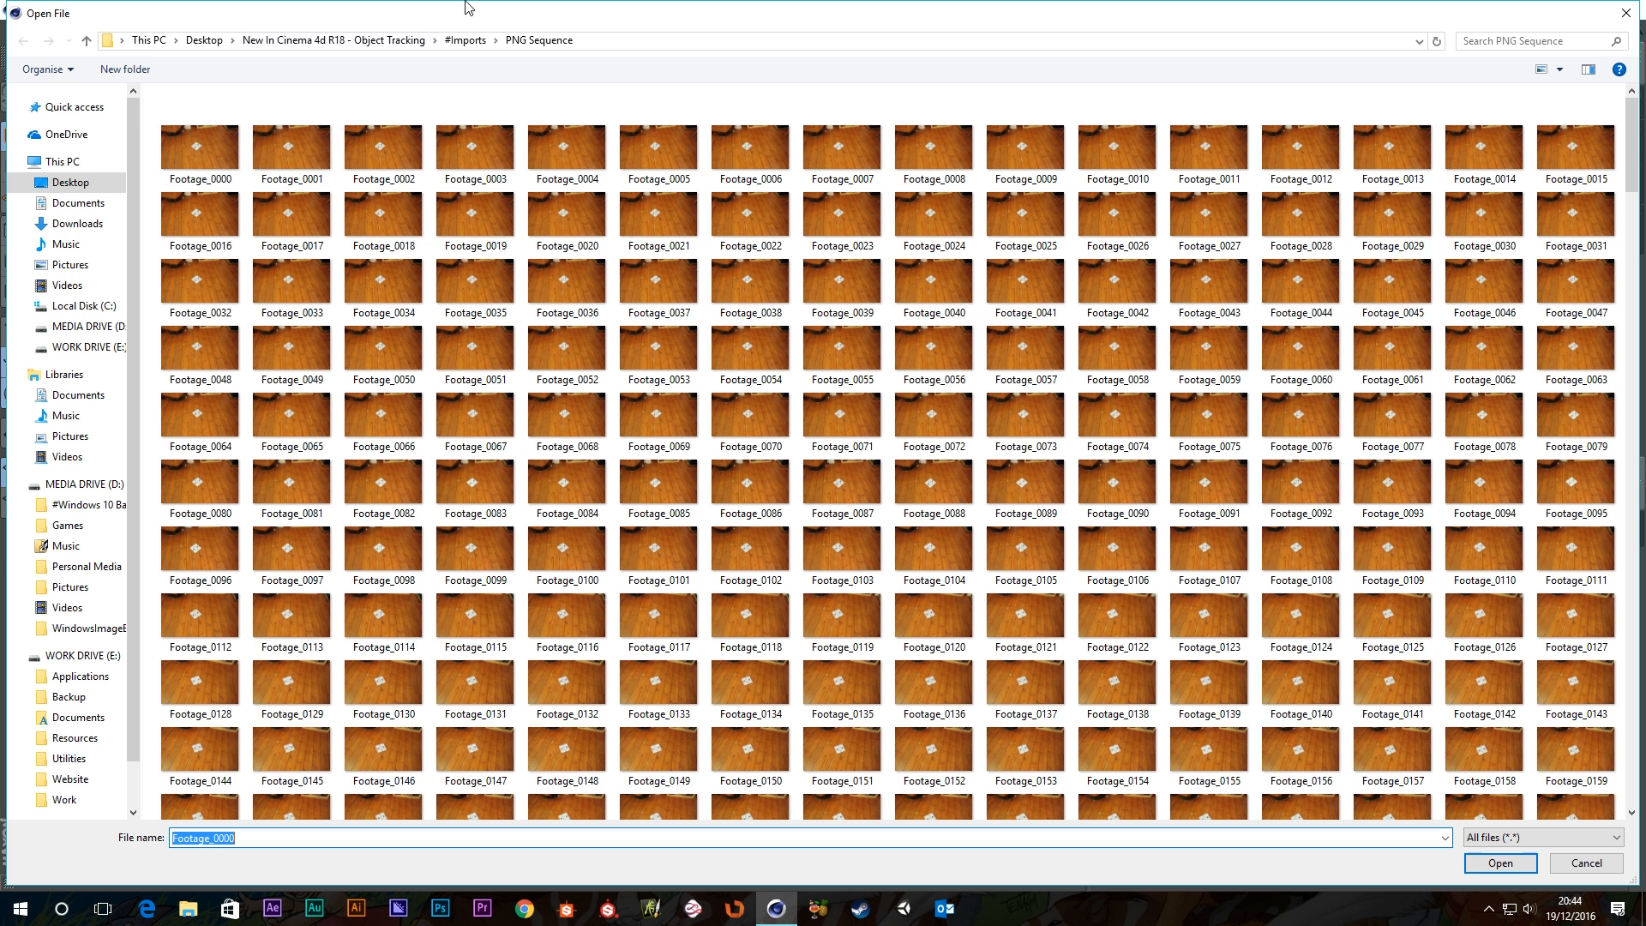
left_click(468, 41)
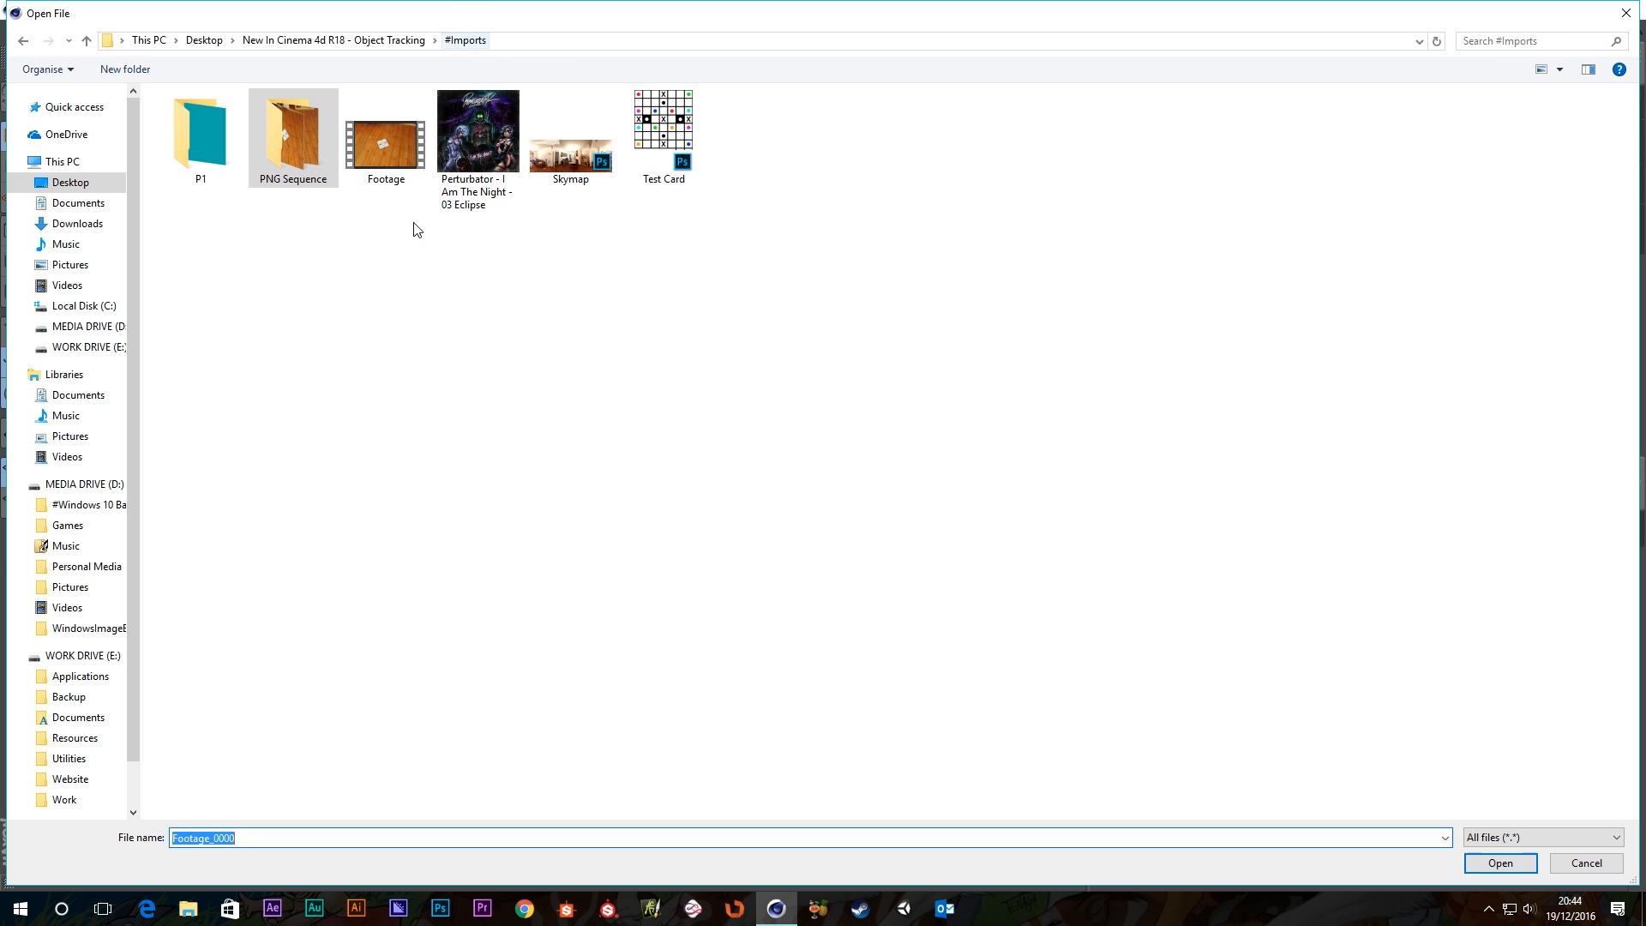
left_click(401, 151)
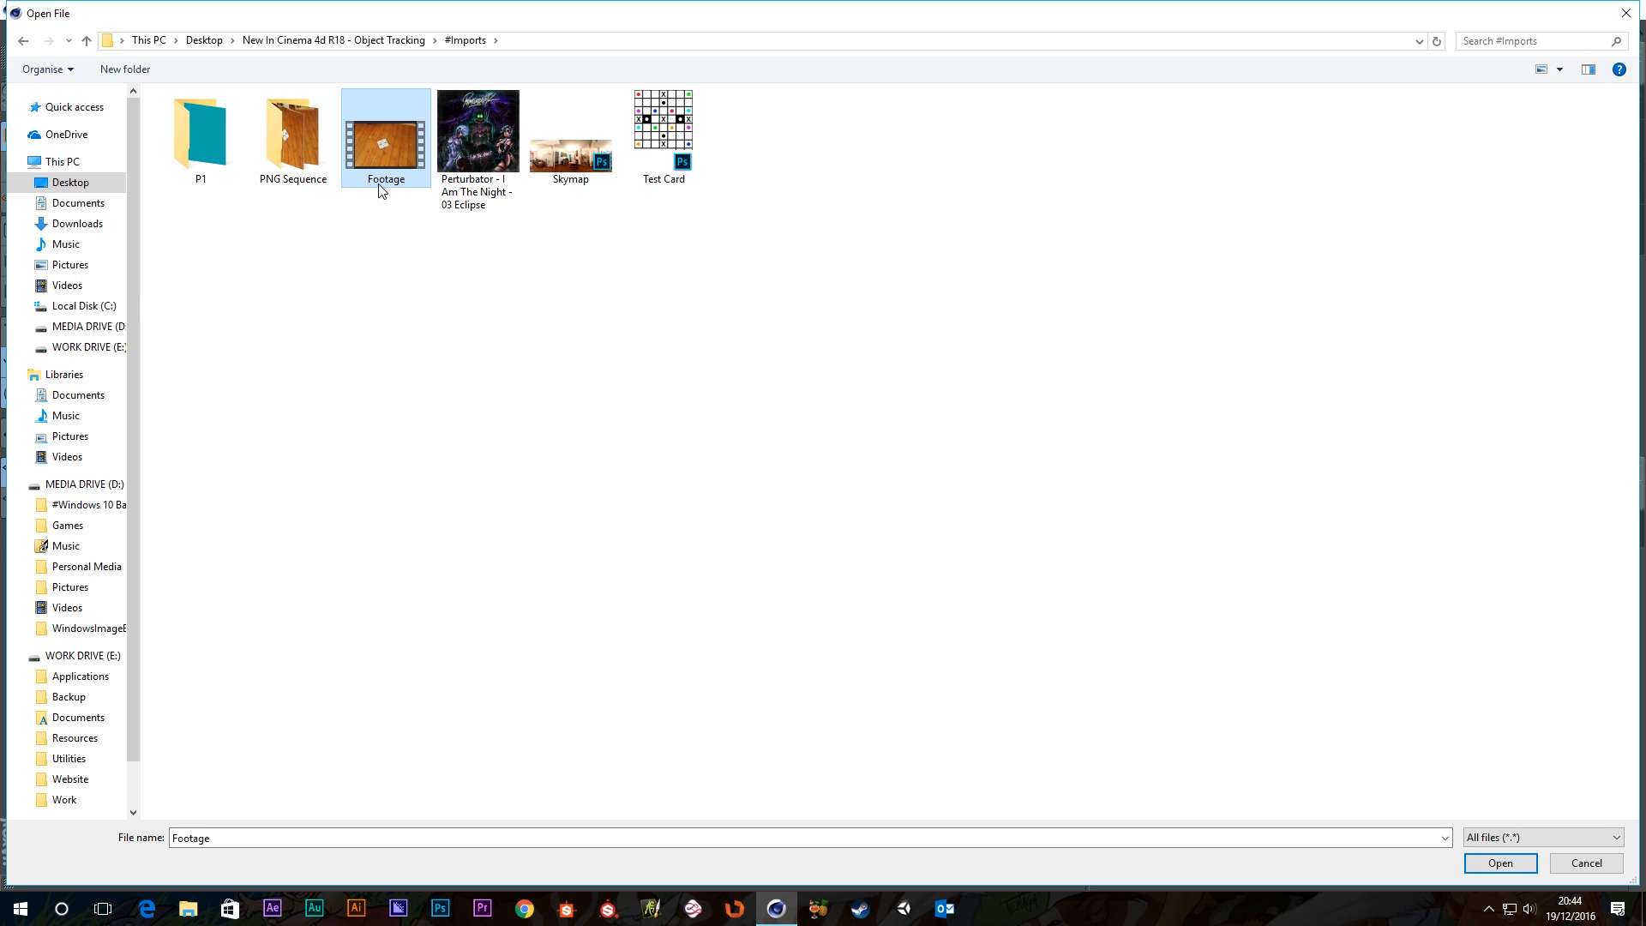
double_click(288, 157)
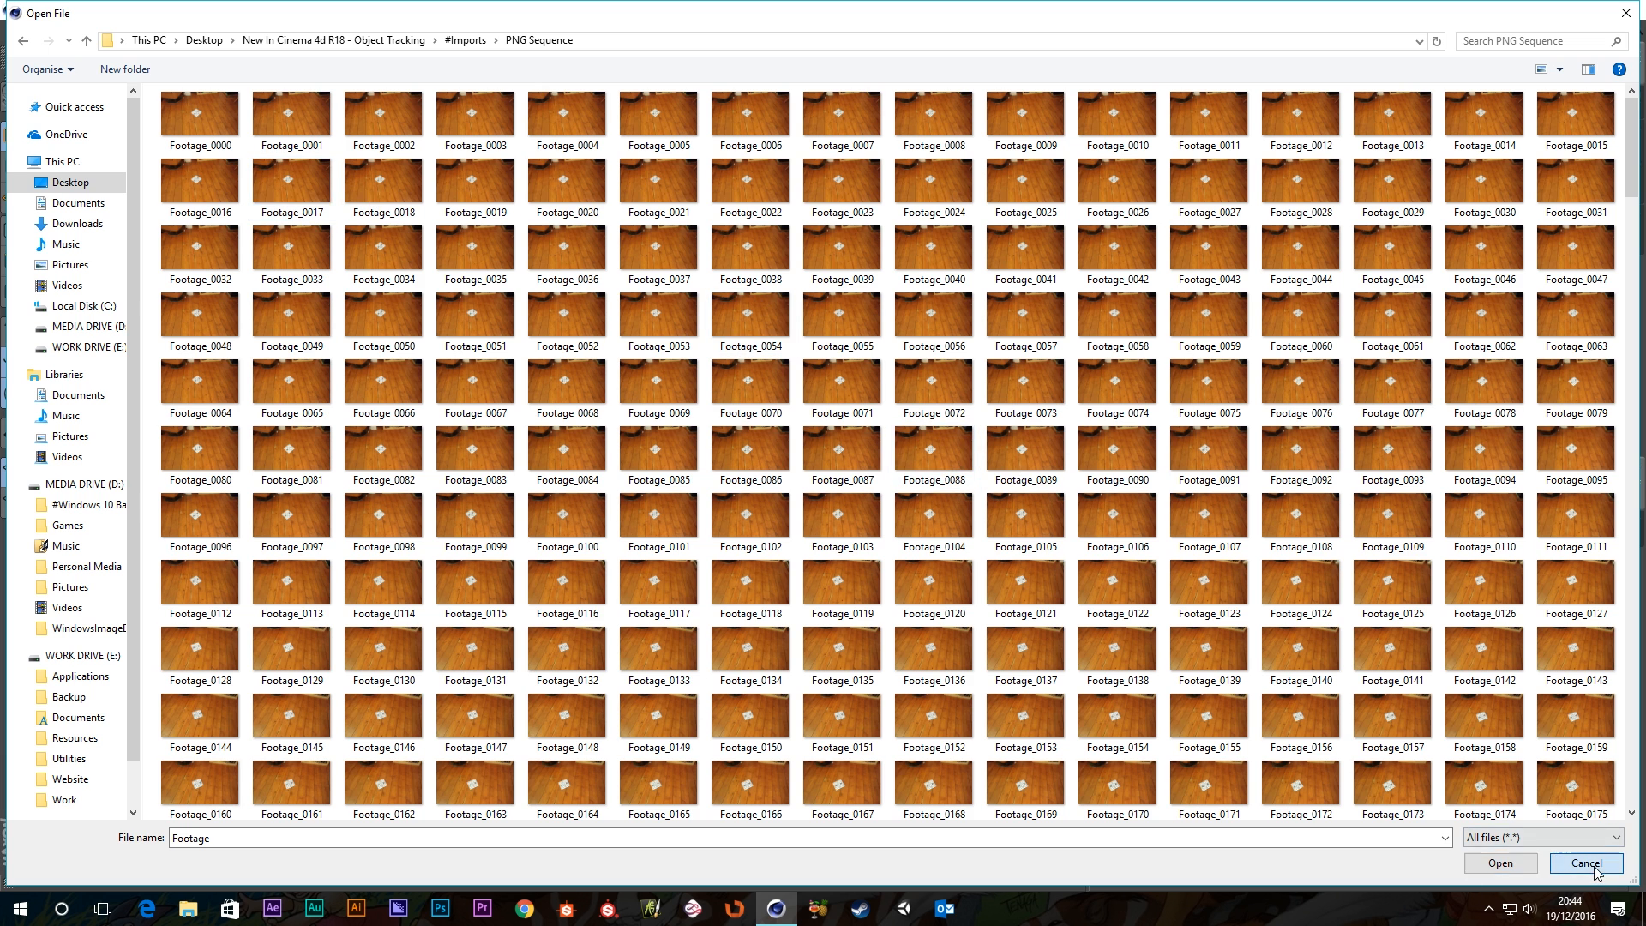
left_click(1595, 866)
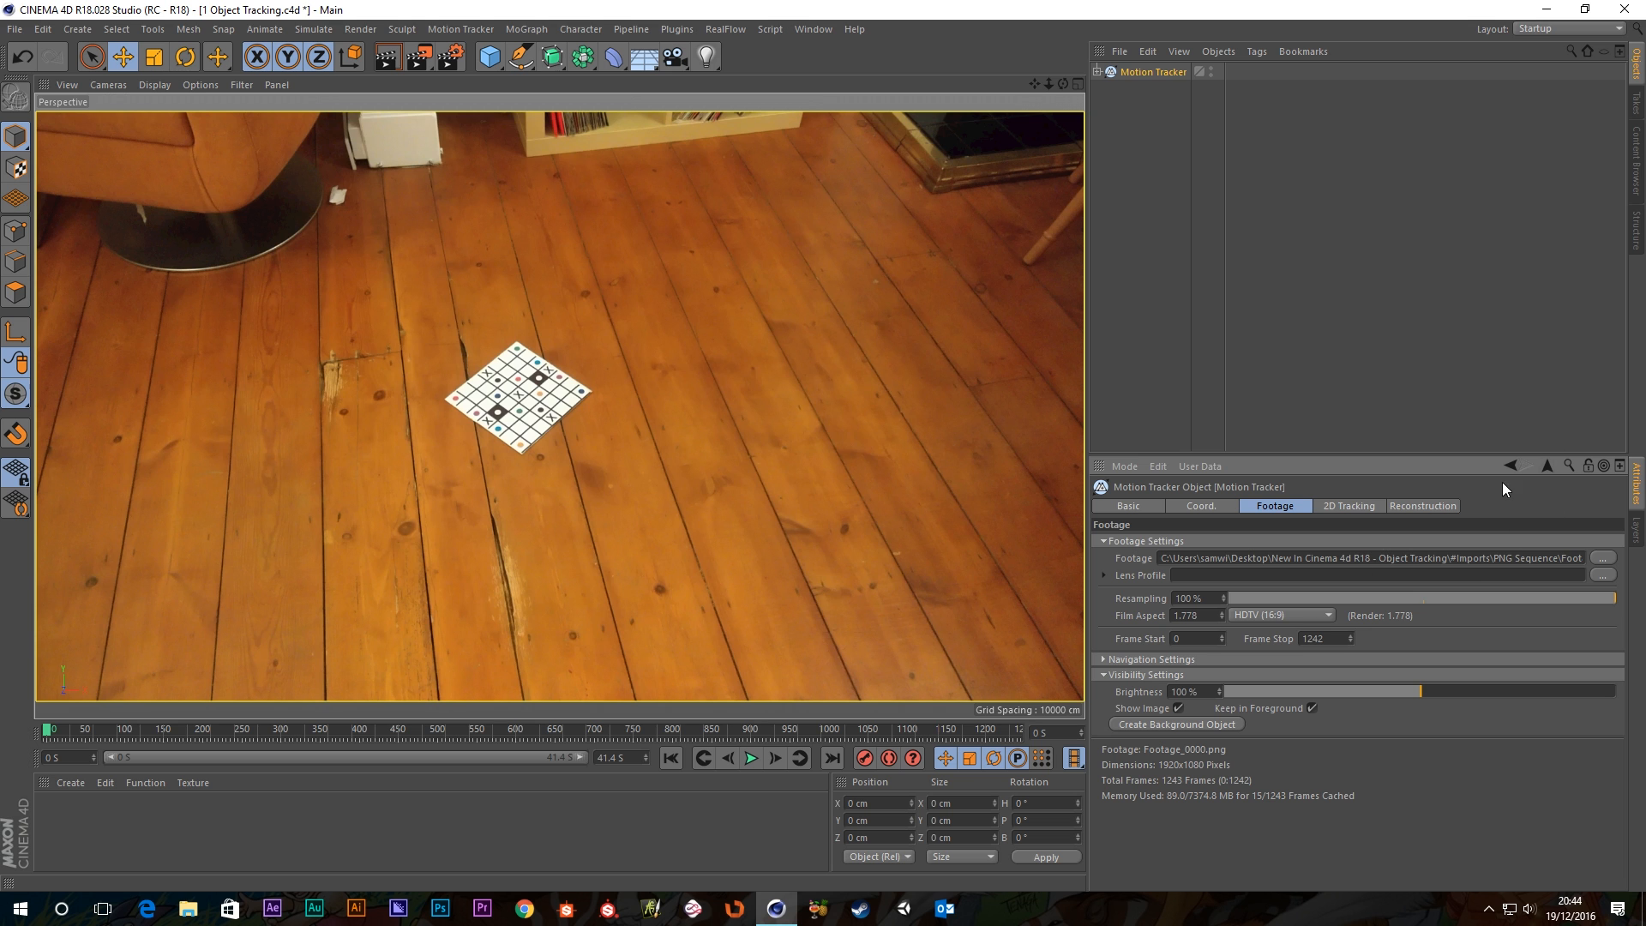
Check the frame rate in the project settings and return to the Motion Tracker's footage settings.
left_click(1547, 467)
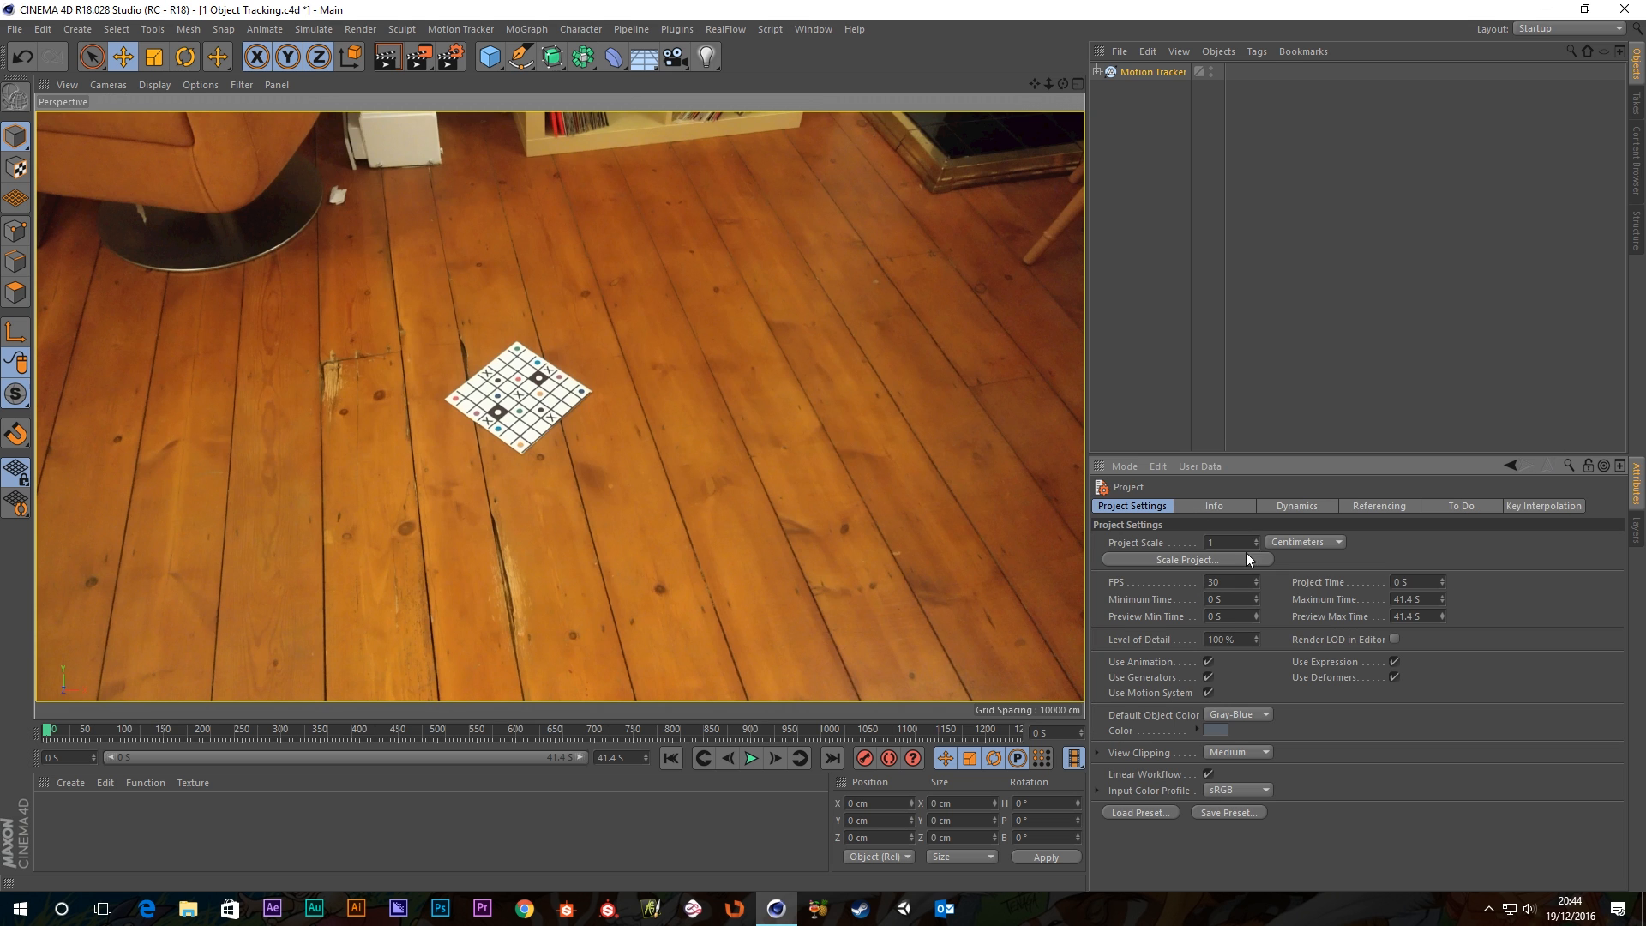
left_click_drag(1230, 583, 1113, 582)
left_click(1149, 74)
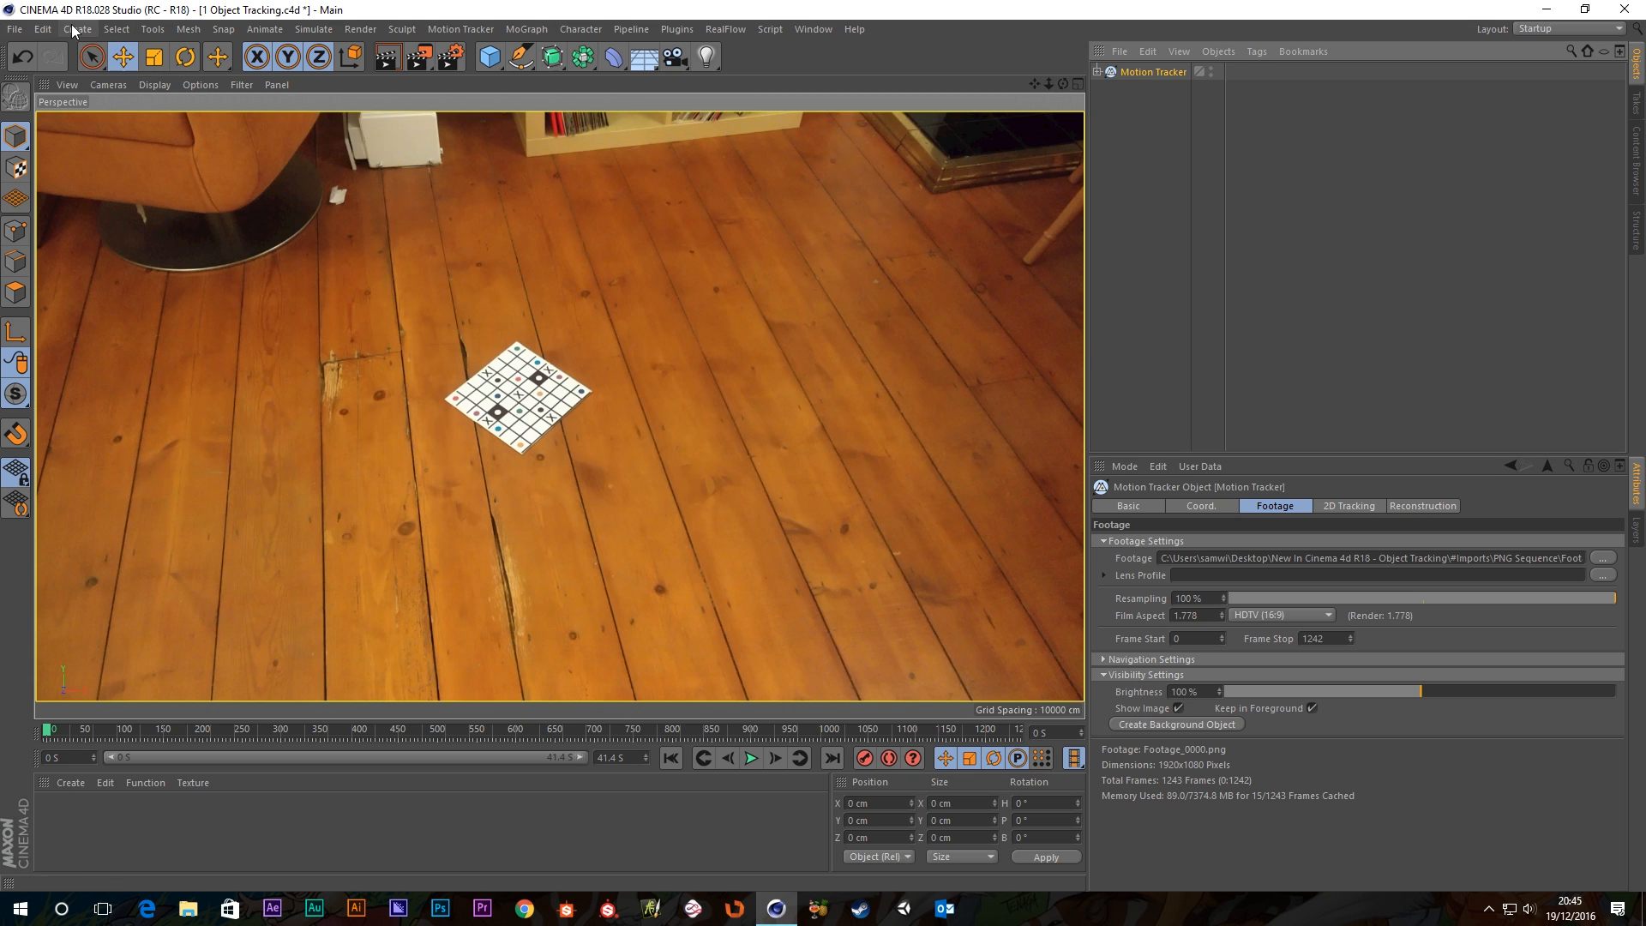
Close all open projects without saving changes and open 2 Masks.c4d.
left_click(15, 29)
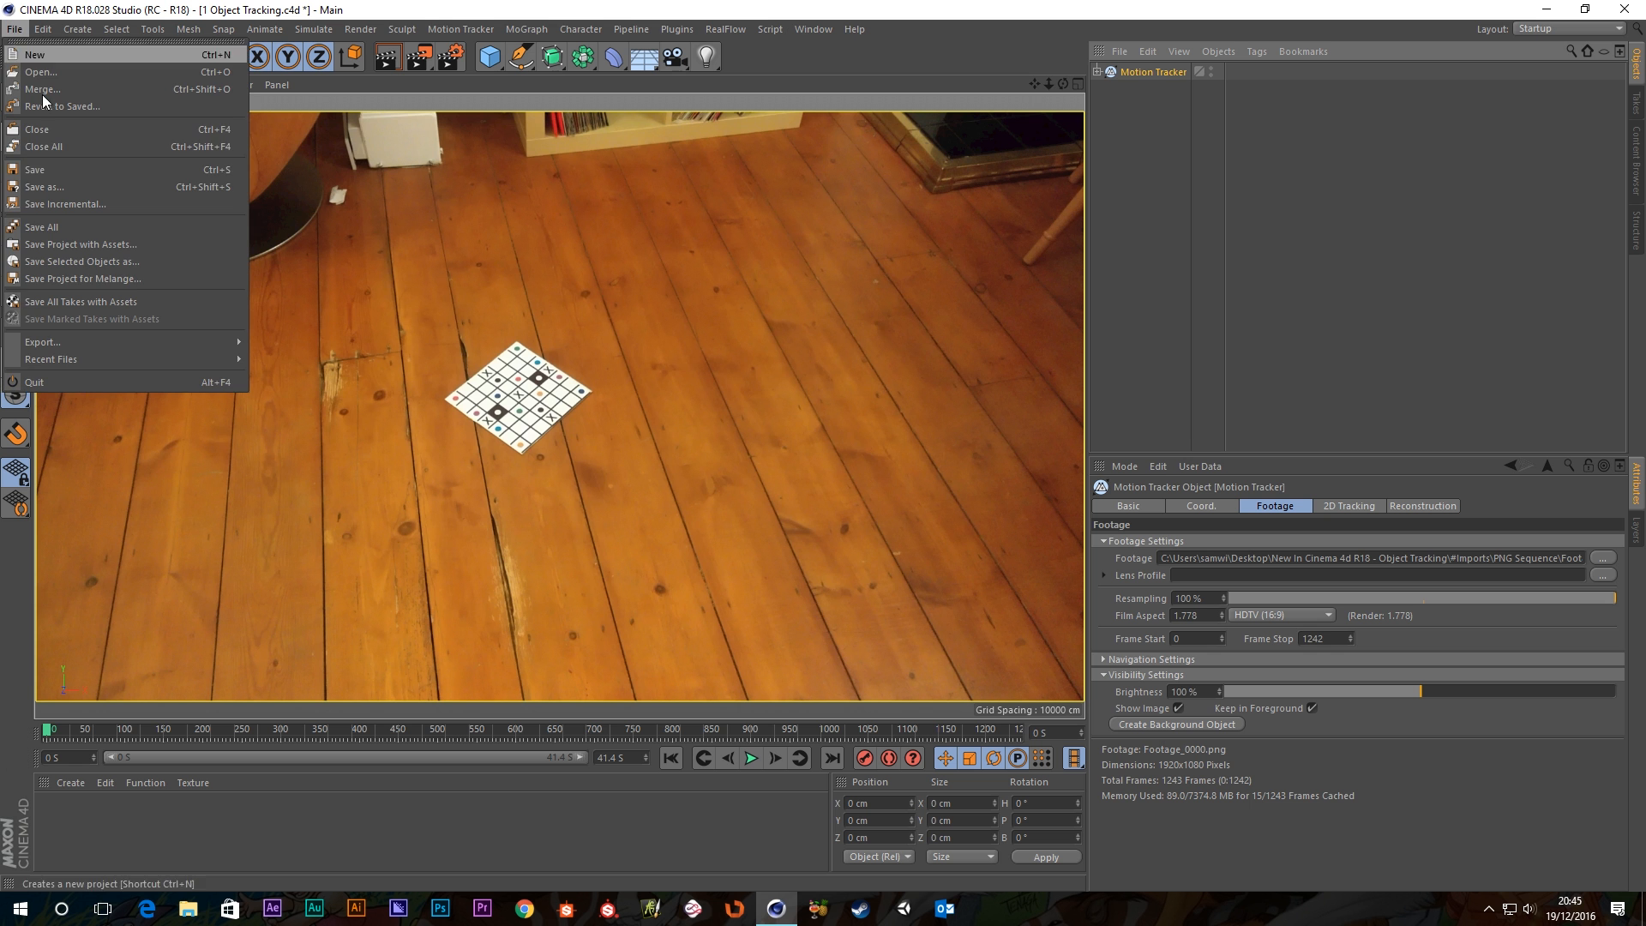
left_click(64, 150)
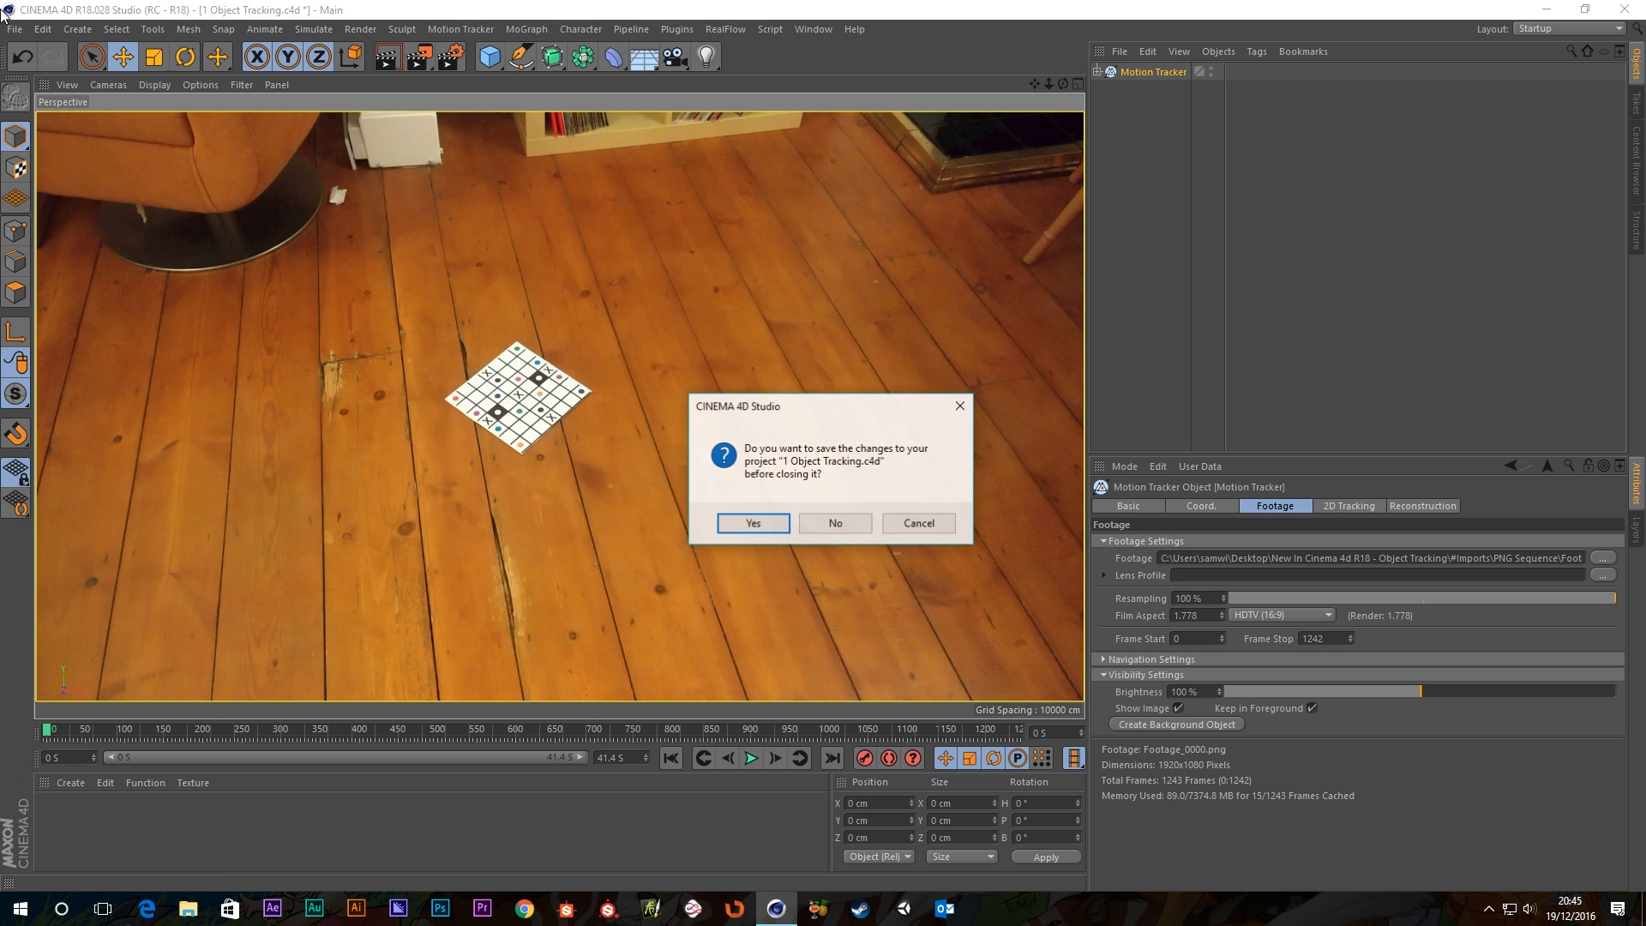
left_click(835, 523)
left_click(15, 29)
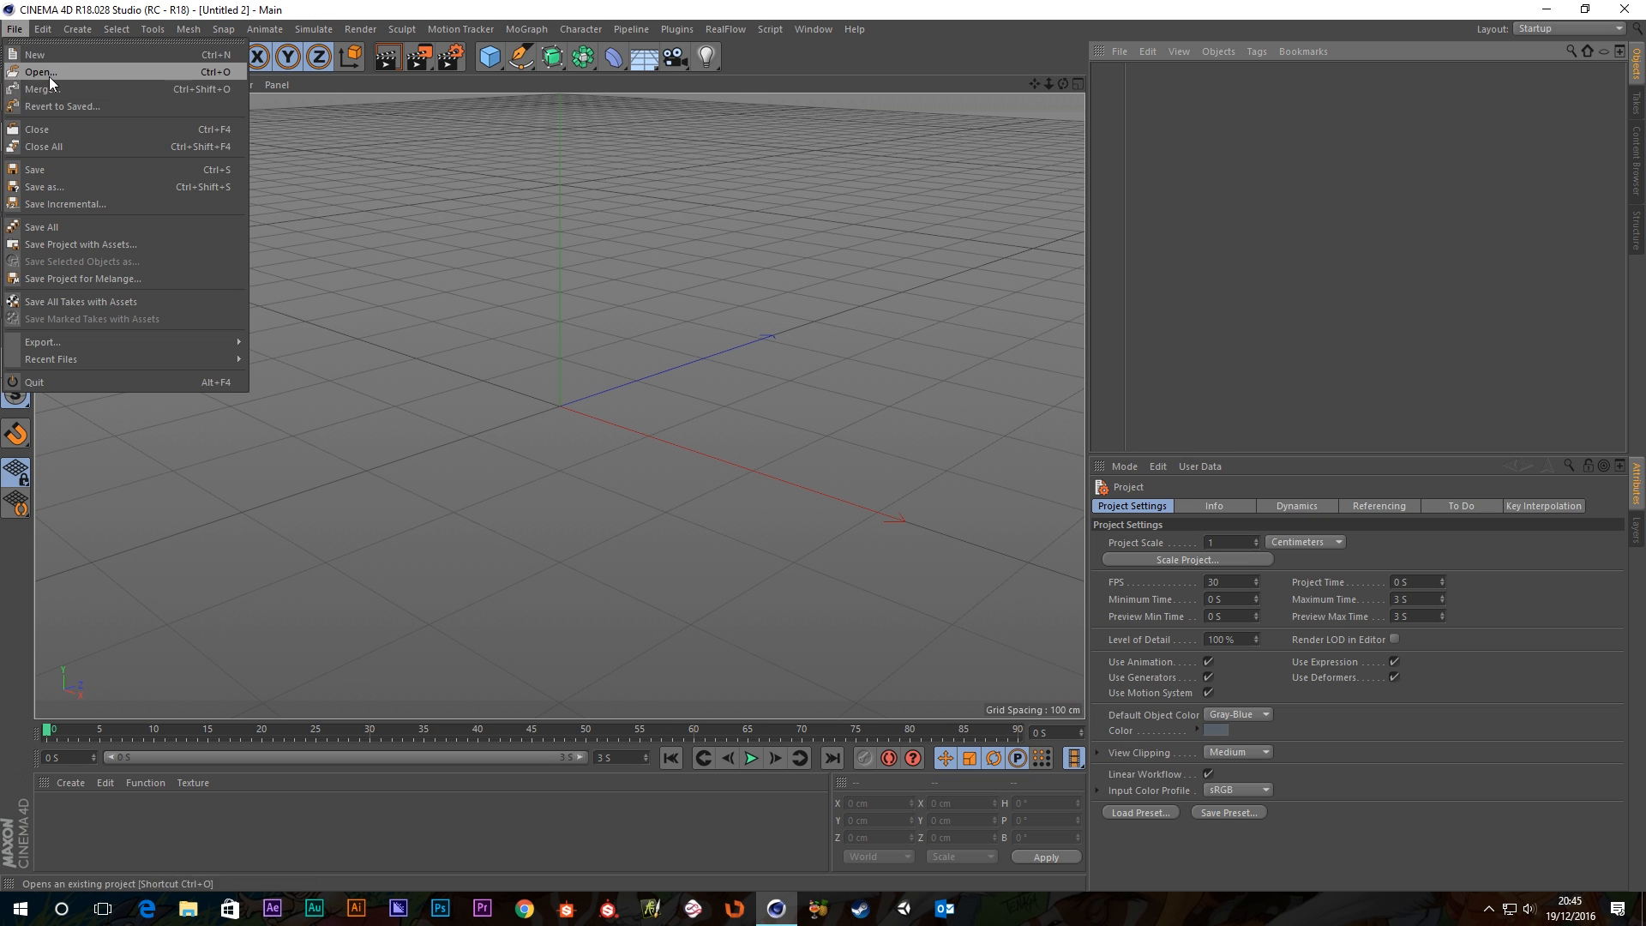
left_click(47, 74)
double_click(195, 156)
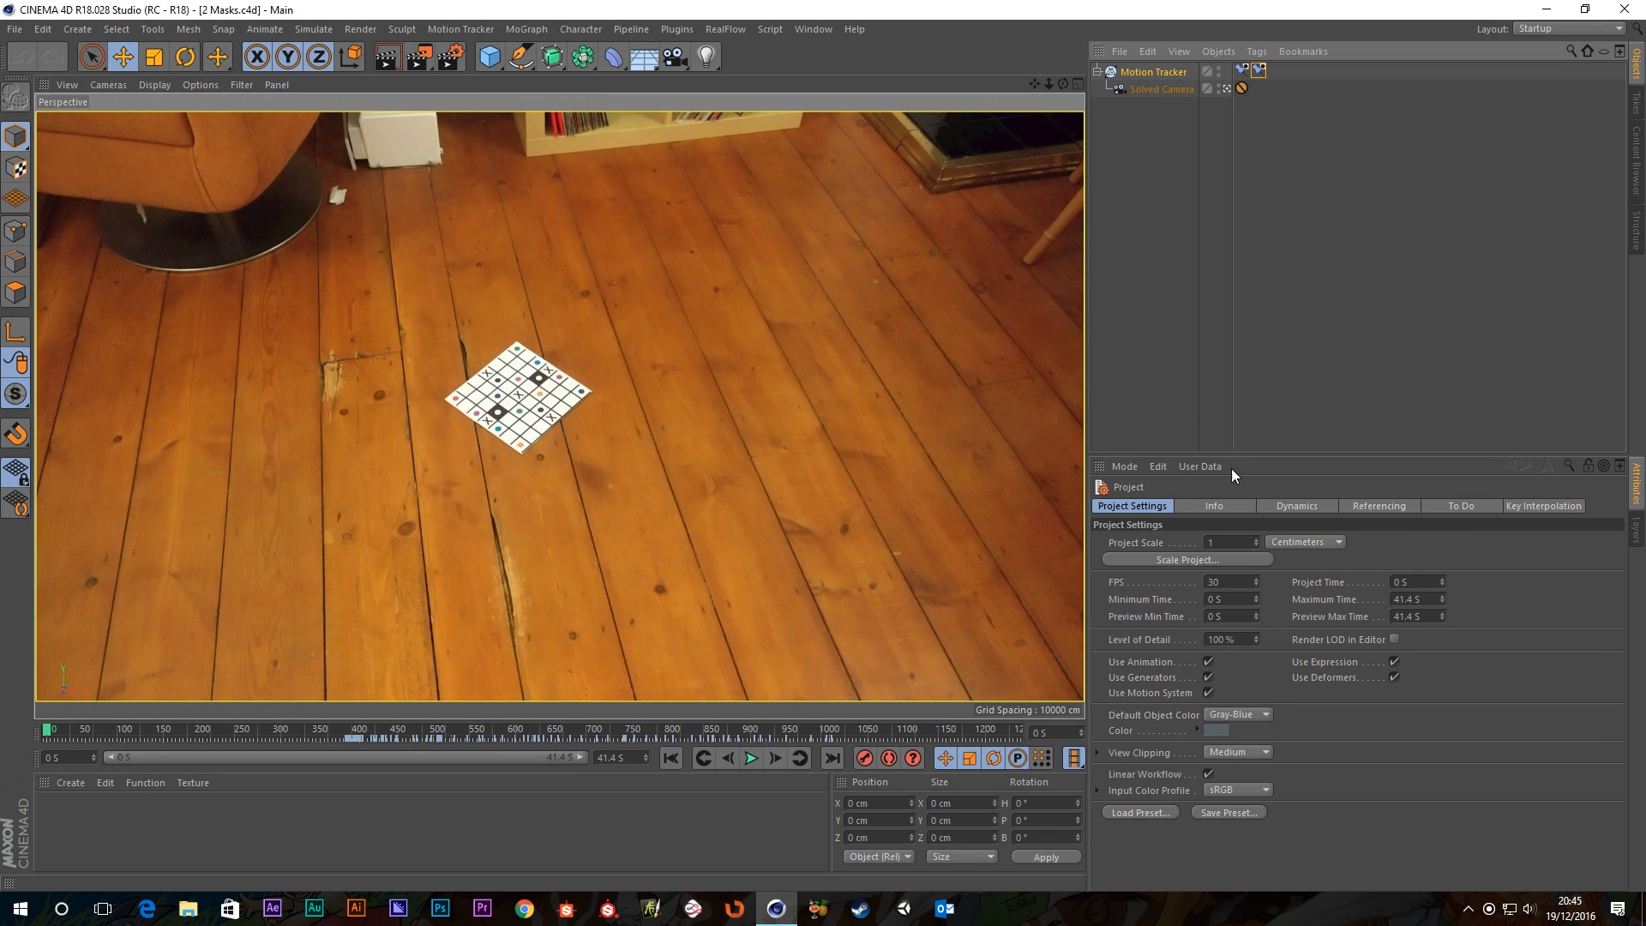
Examine the Motion Tracker's footage settings and its automatic, manual and optional 2D tracking settings.
left_click(1151, 75)
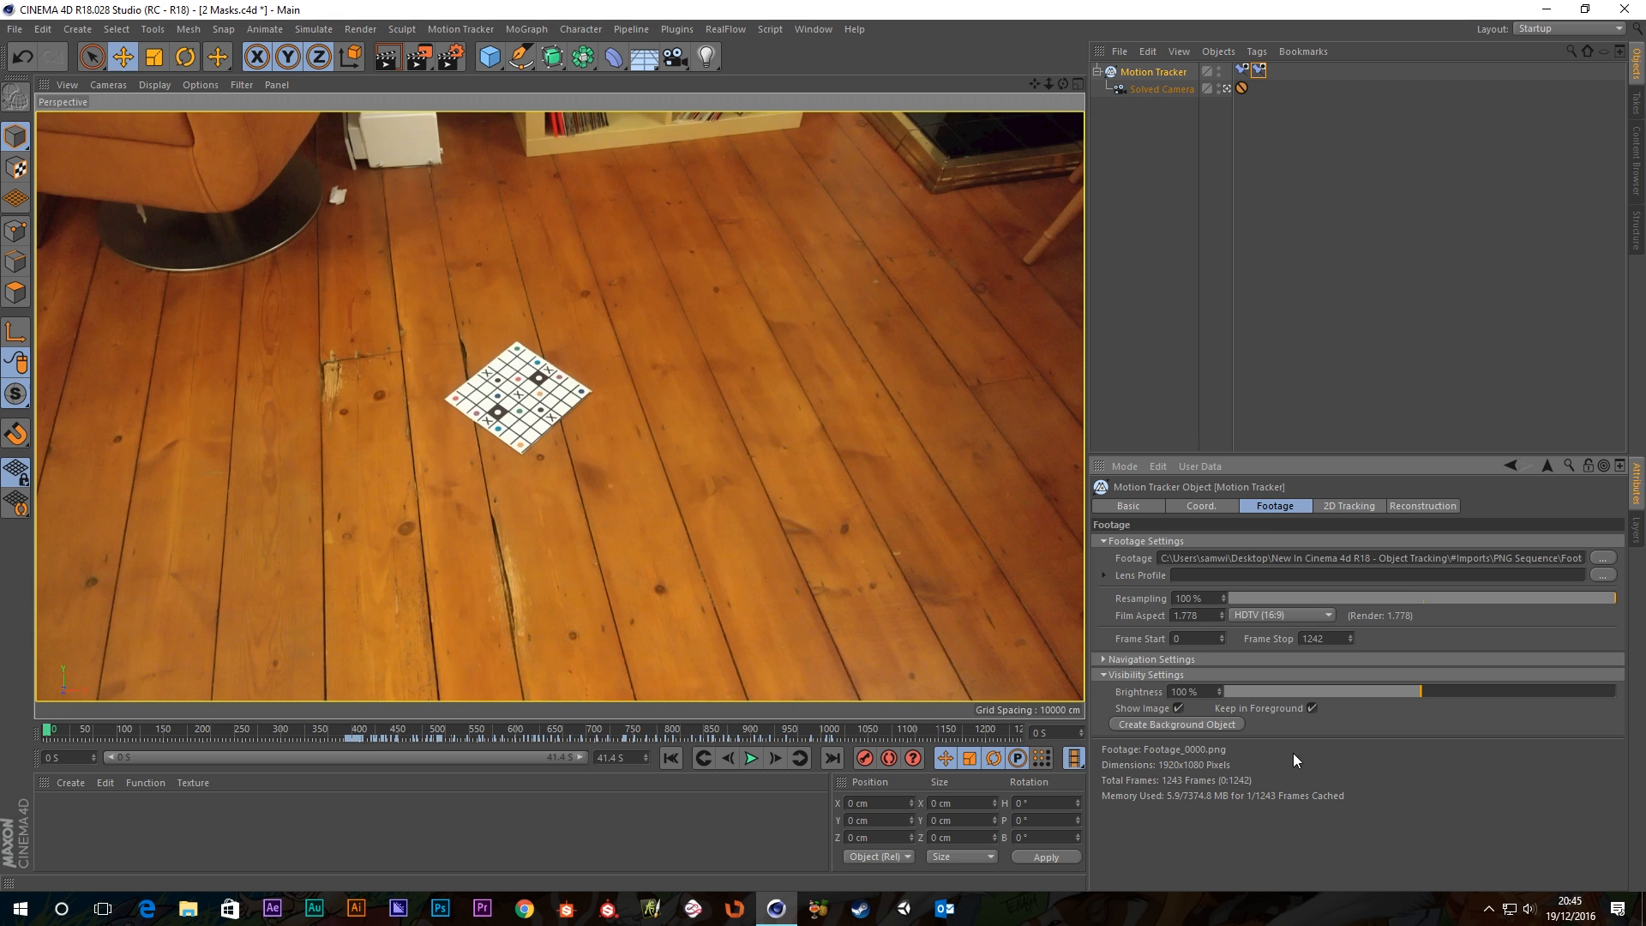
left_click(1331, 508)
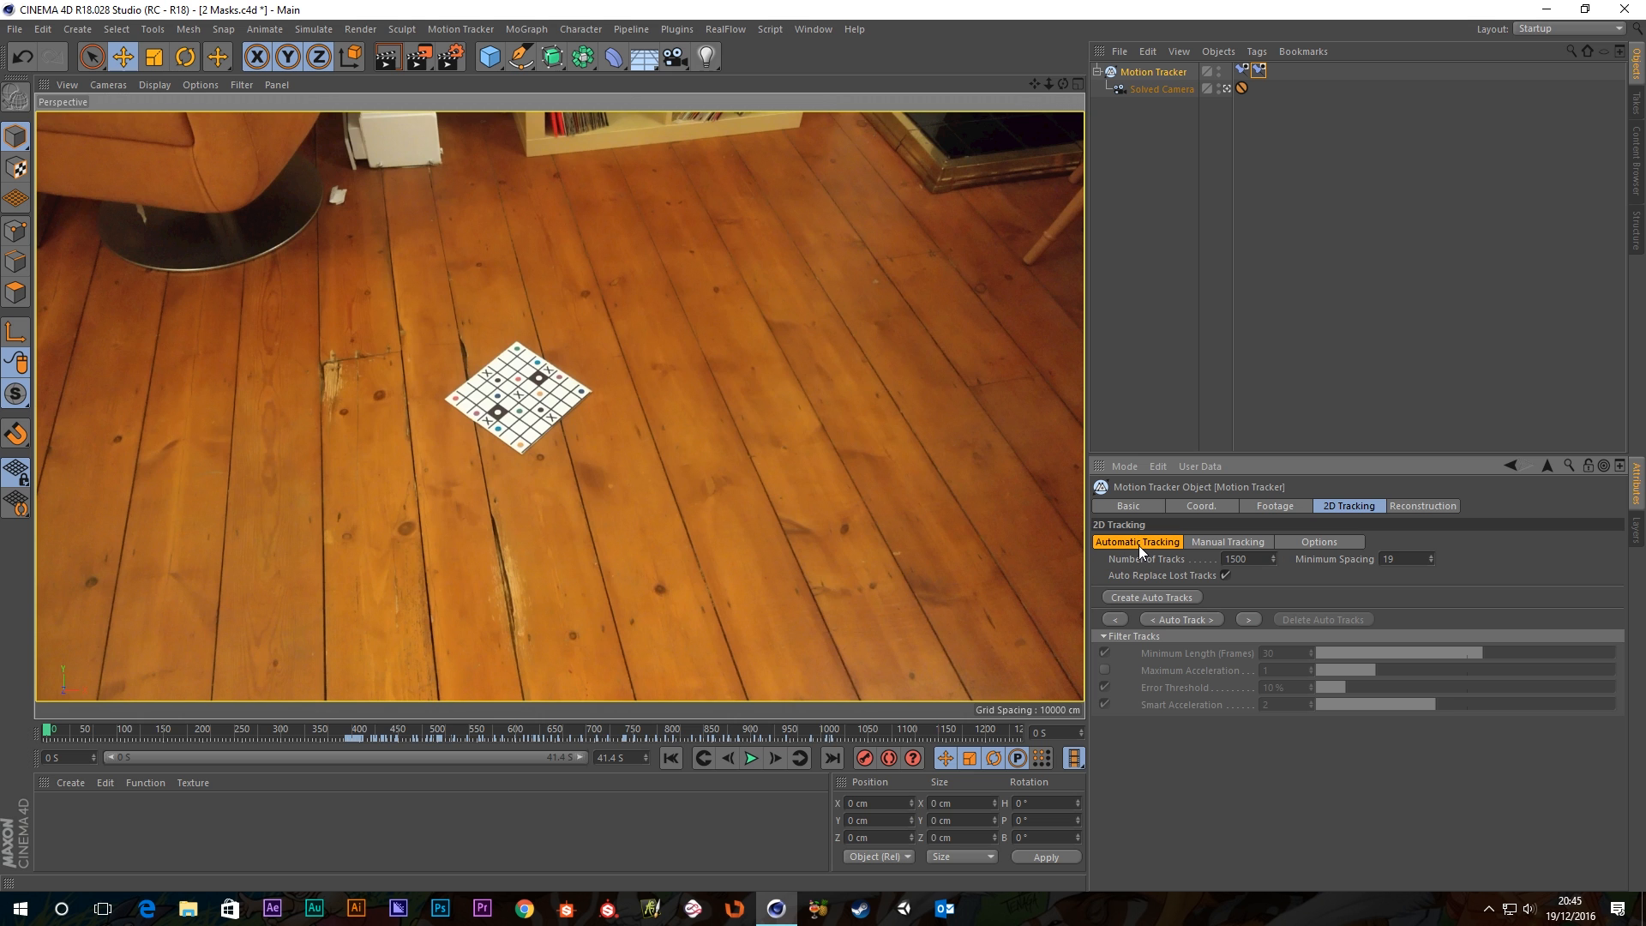
left_click(1218, 542)
left_click(1322, 541)
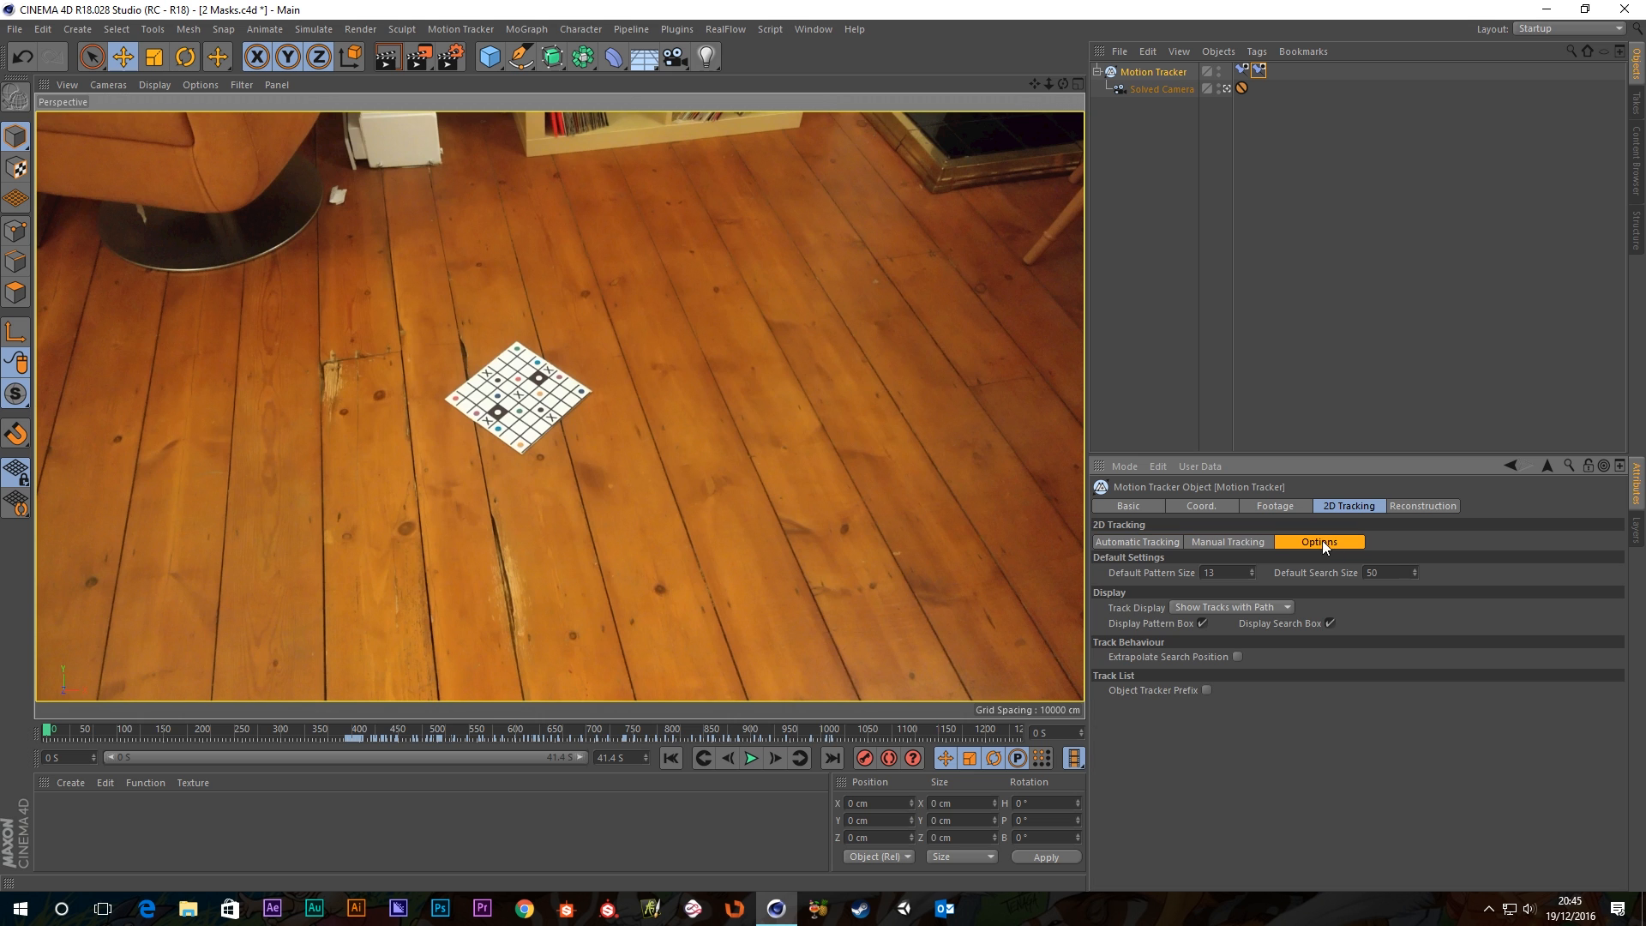
left_click(1130, 544)
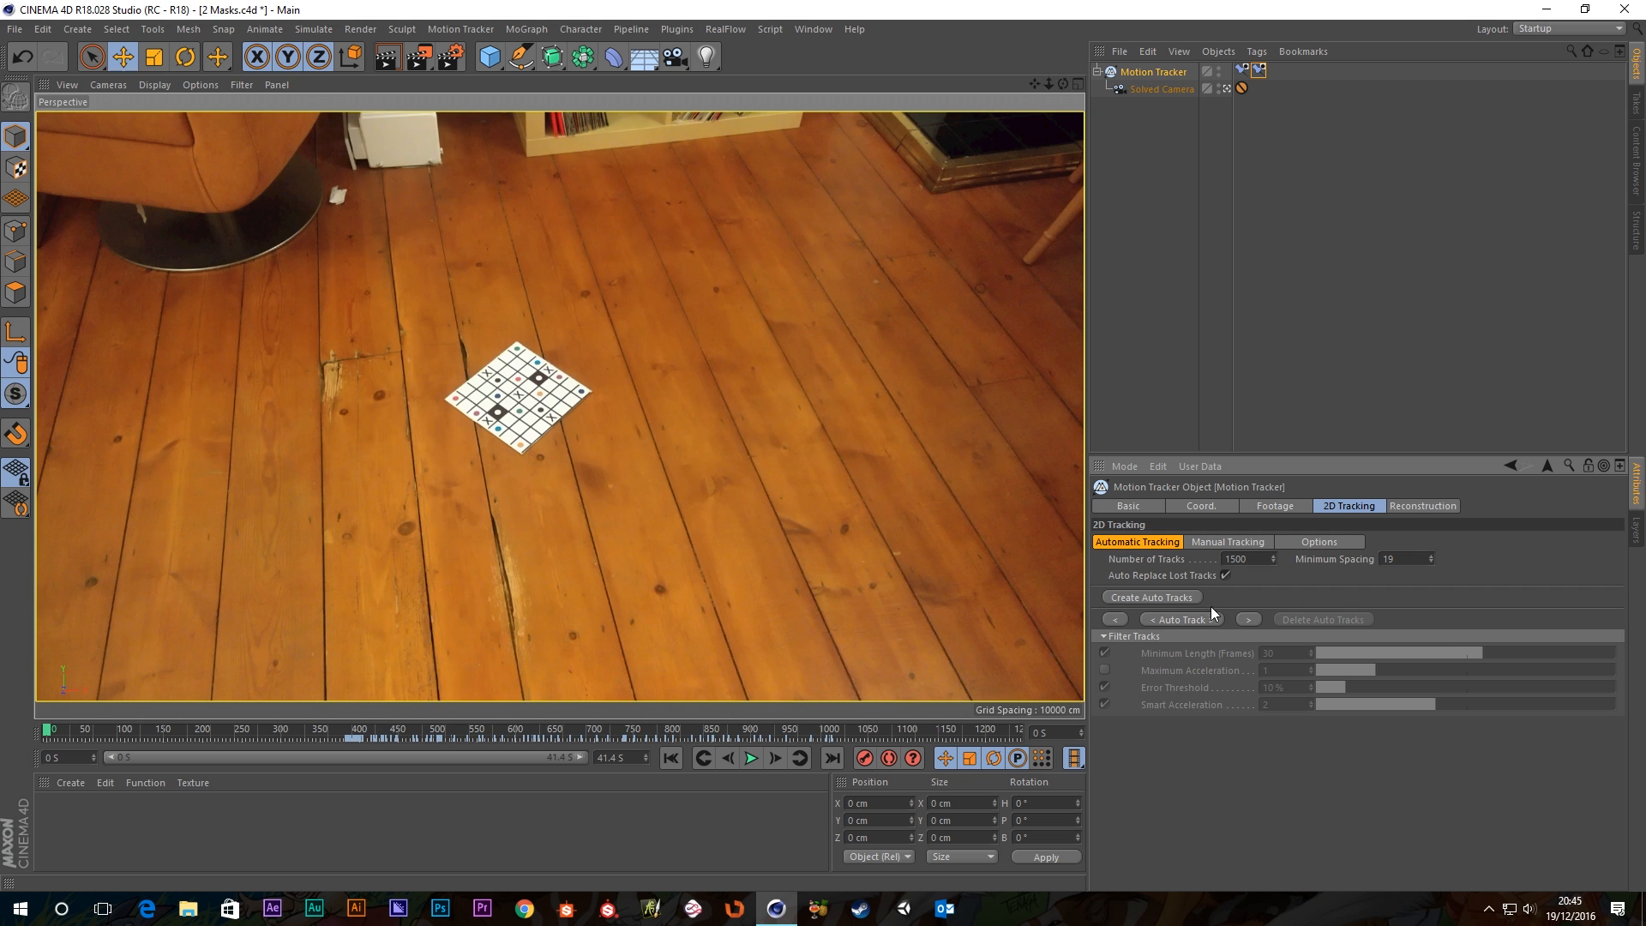
left_click(1262, 558)
Move the timeline to frame 403, where the hand is on the test card.
mouse_move(47, 736)
left_mouse_down()
mouse_move(321, 736)
mouse_move(48, 735)
left_mouse_up()
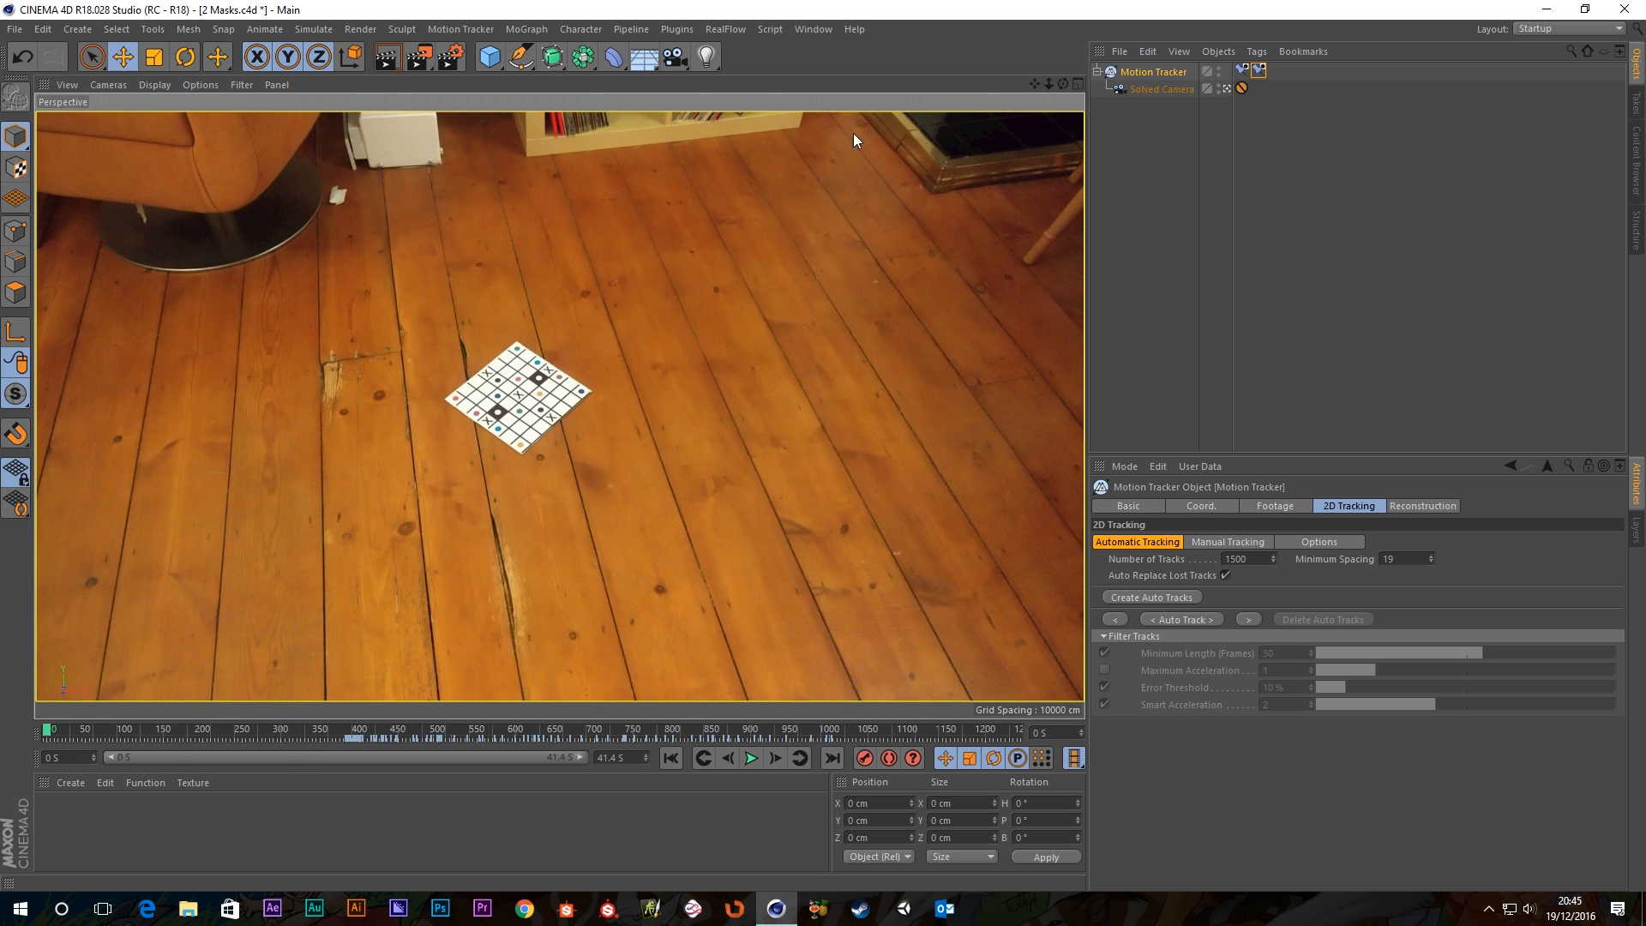
left_click(56, 734)
left_click_drag(137, 732, 367, 753)
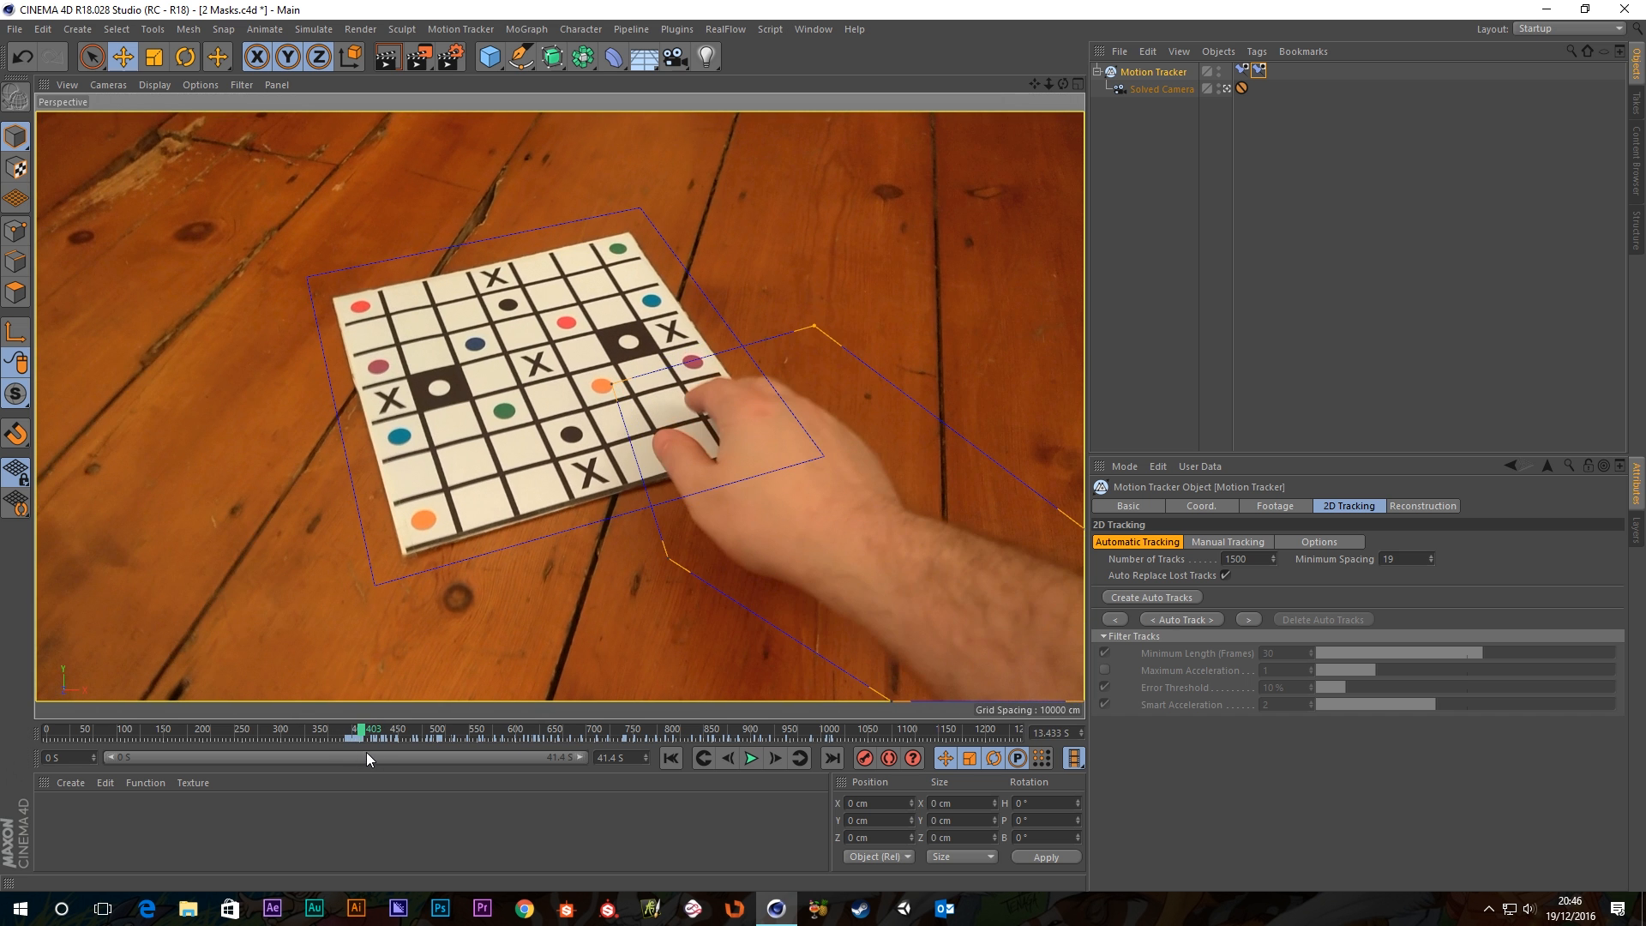
right_click(1145, 68)
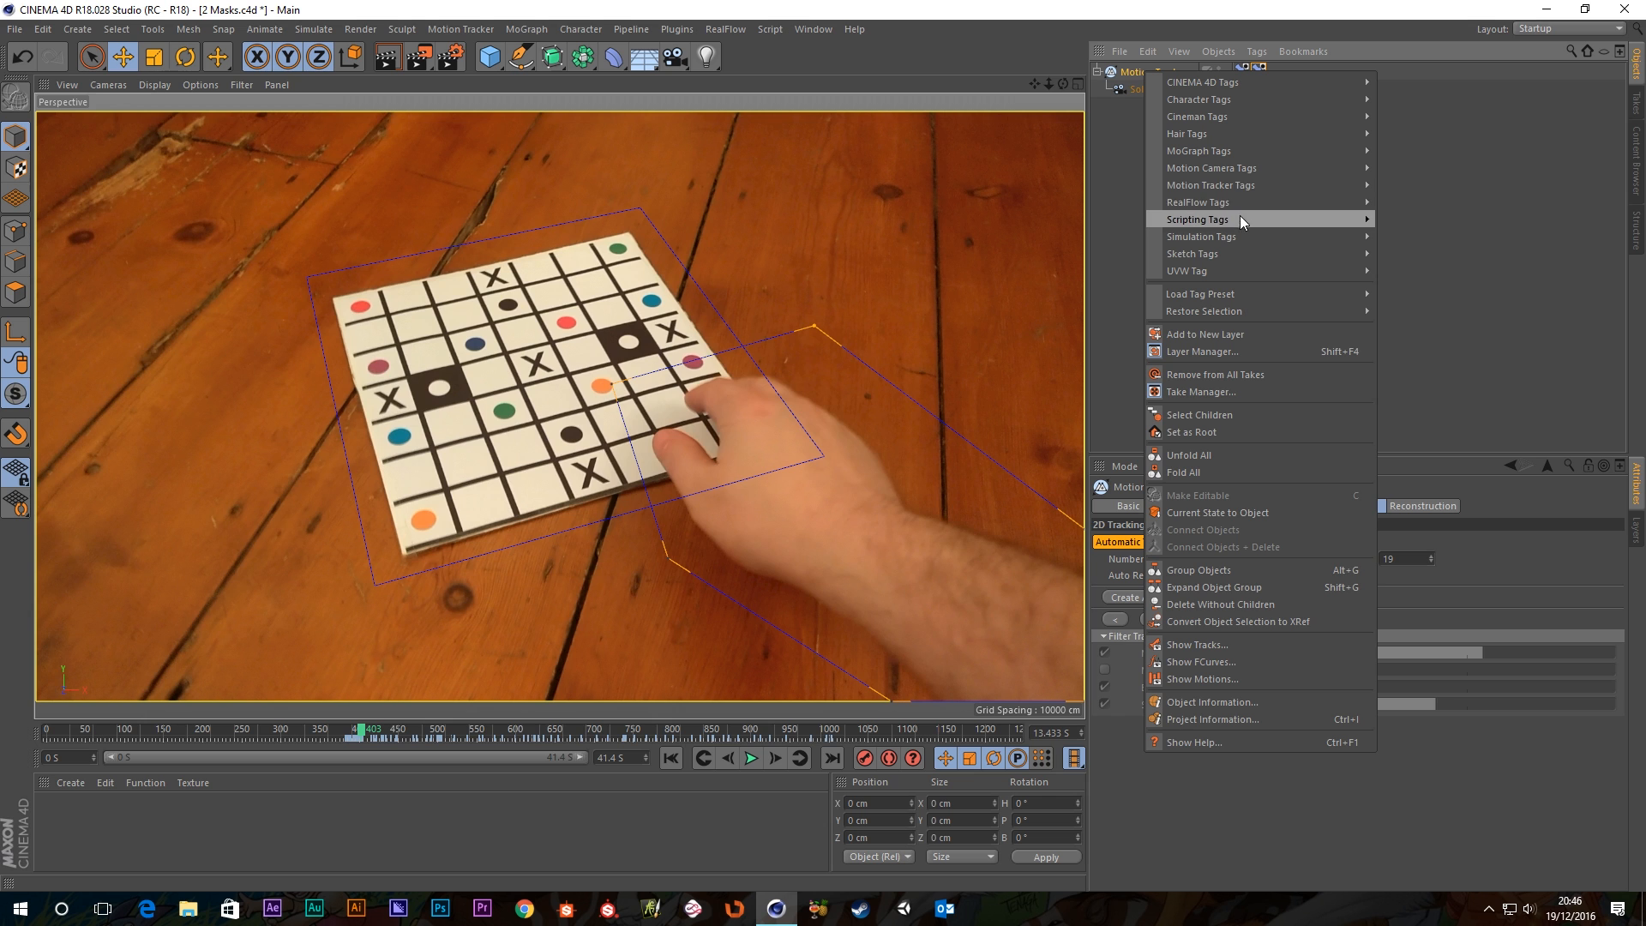
mouse_move(1262, 186)
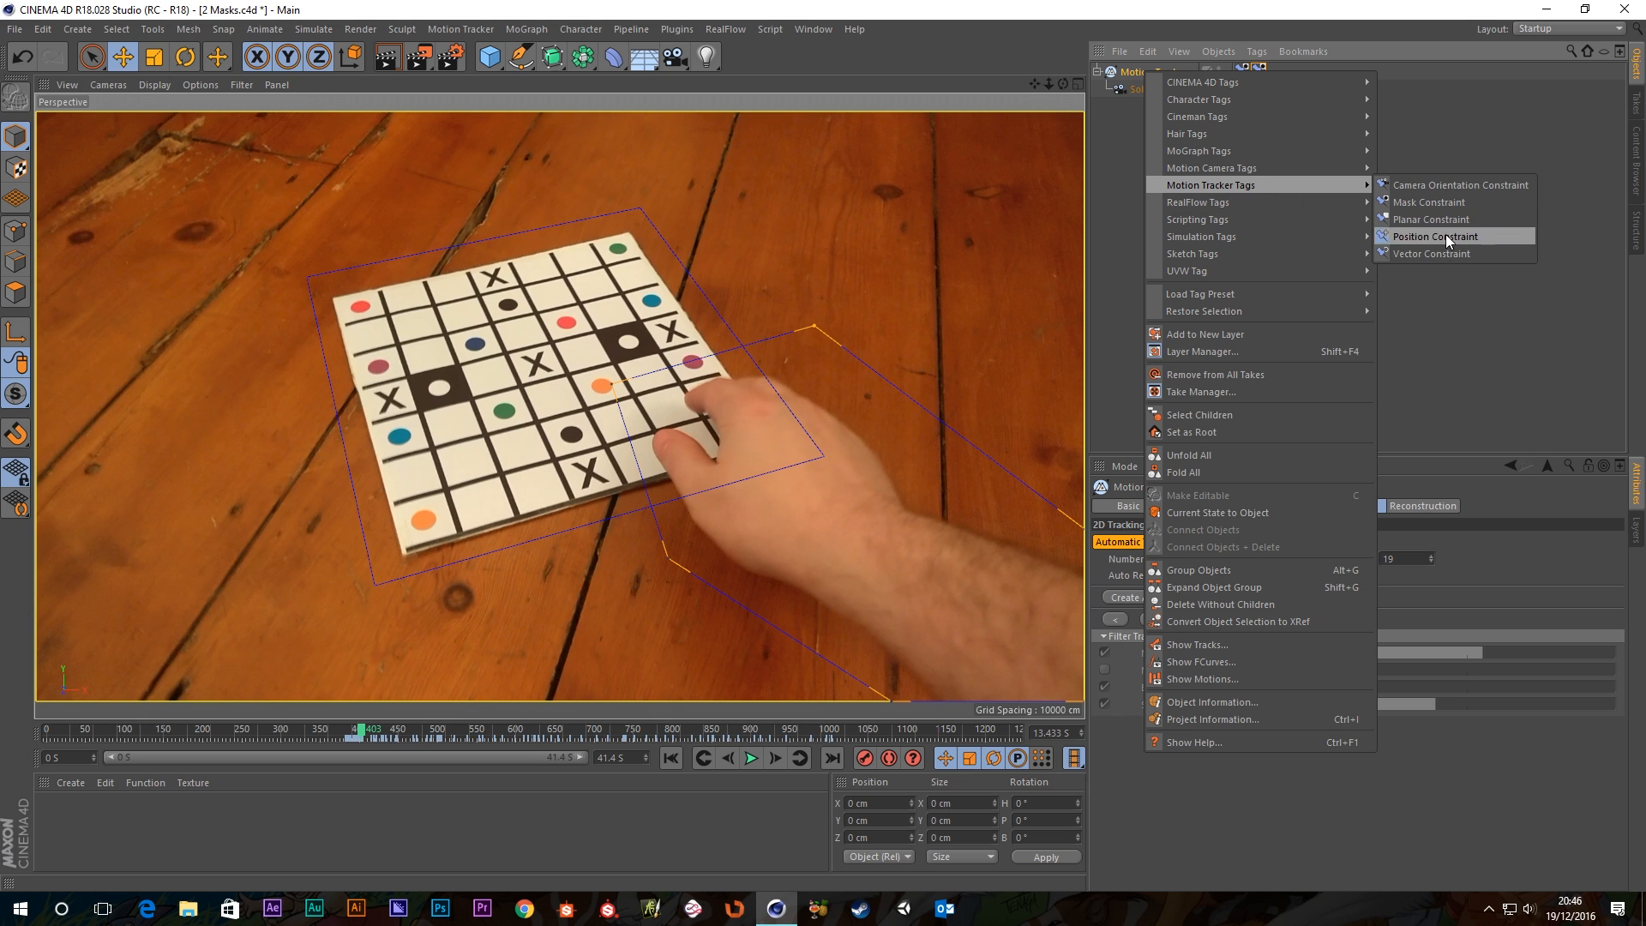
left_click(1416, 200)
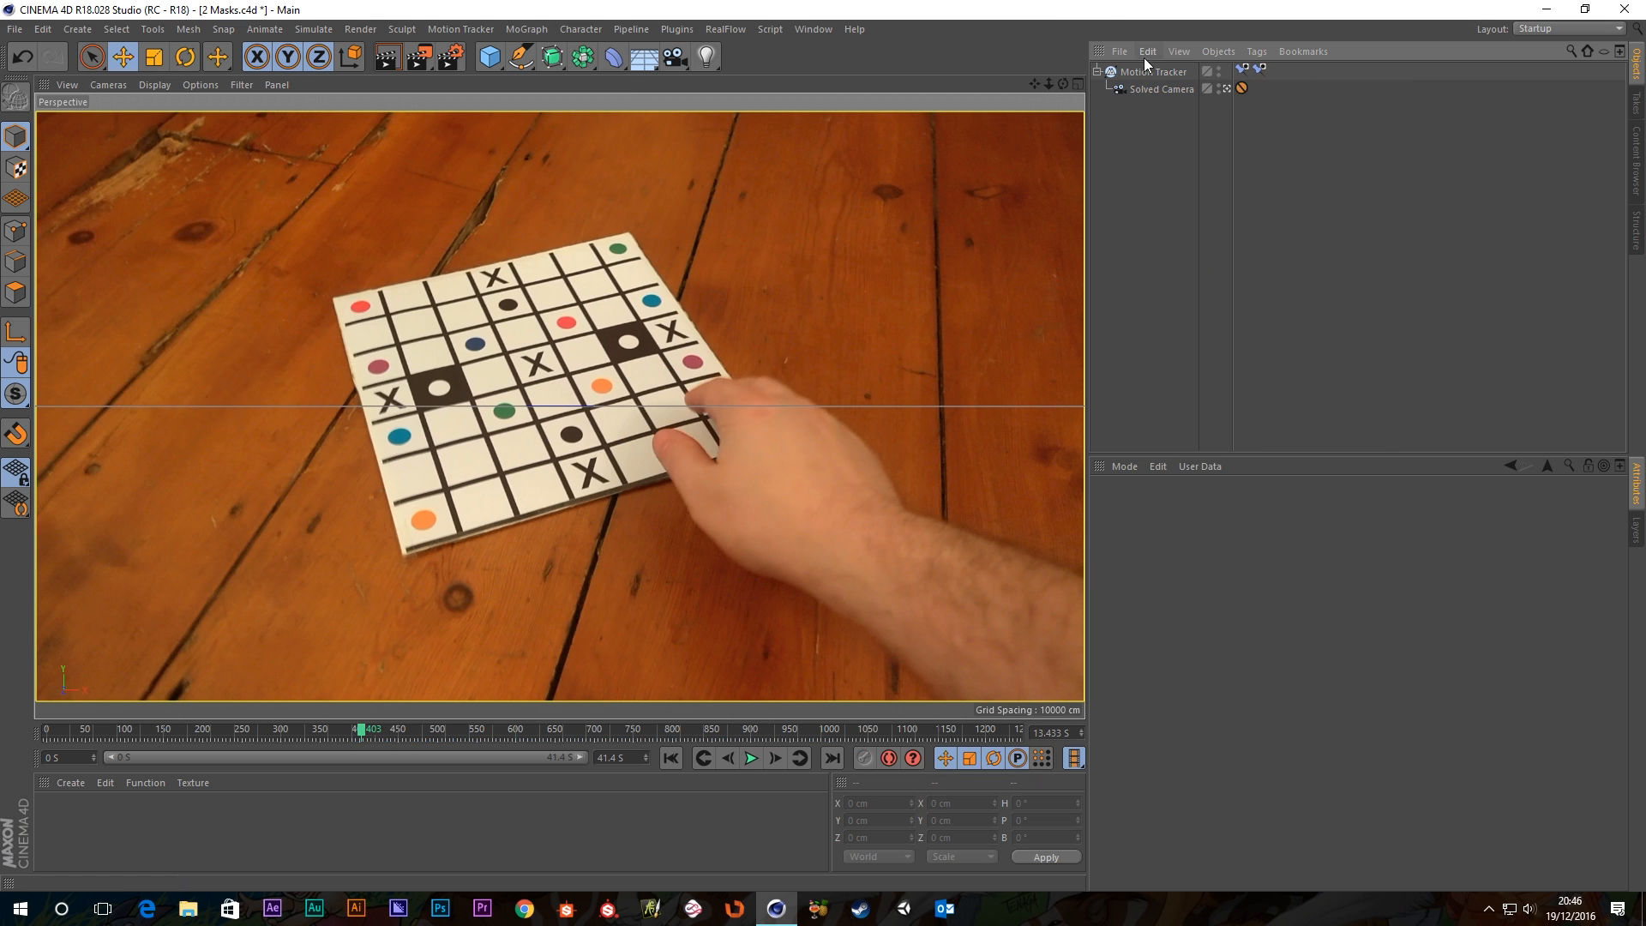
Draw a closed four-point mask on the Motion Tracker around the dark floorboard knot beside the test card's upper-left corner.
left_click(1144, 74)
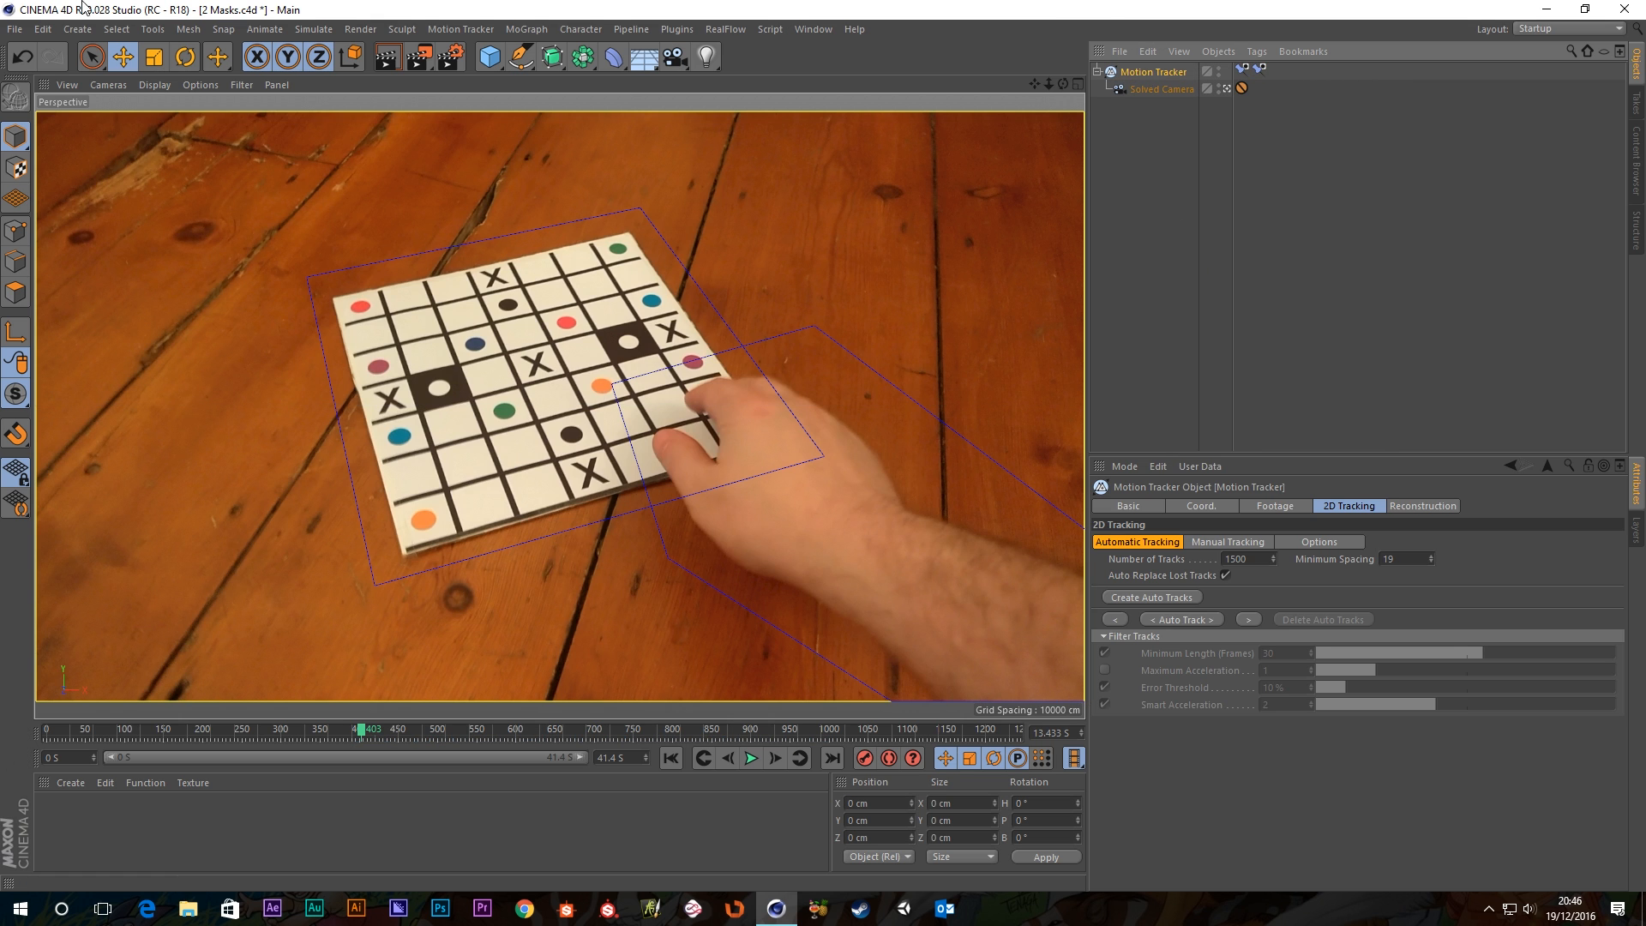
left_click(466, 30)
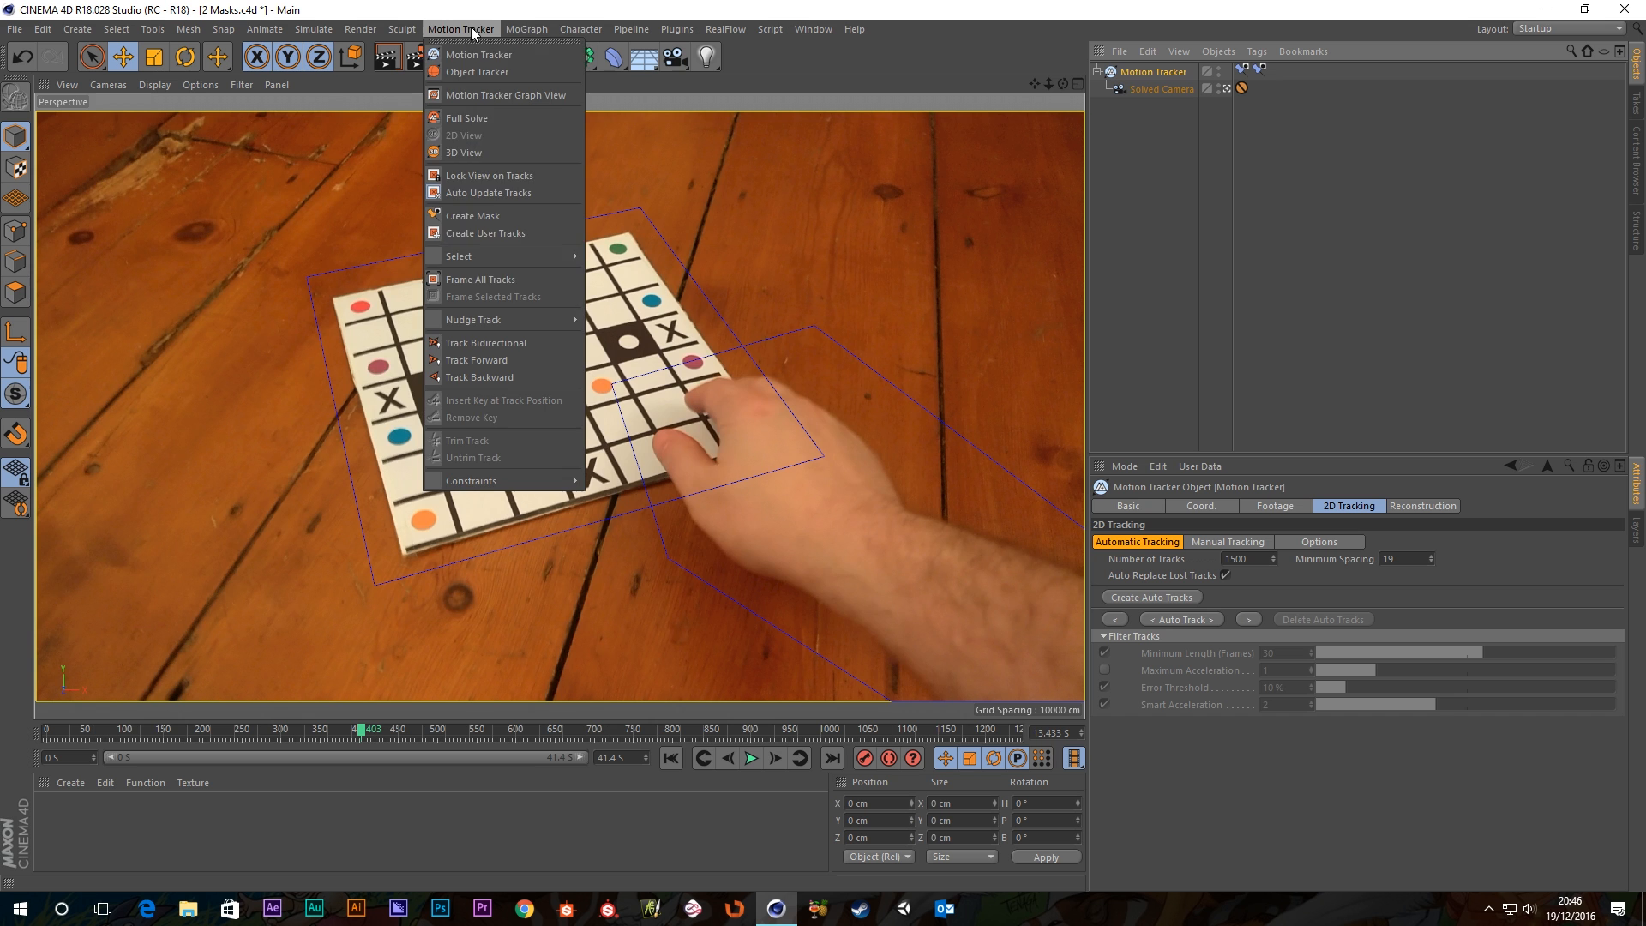
left_click(486, 217)
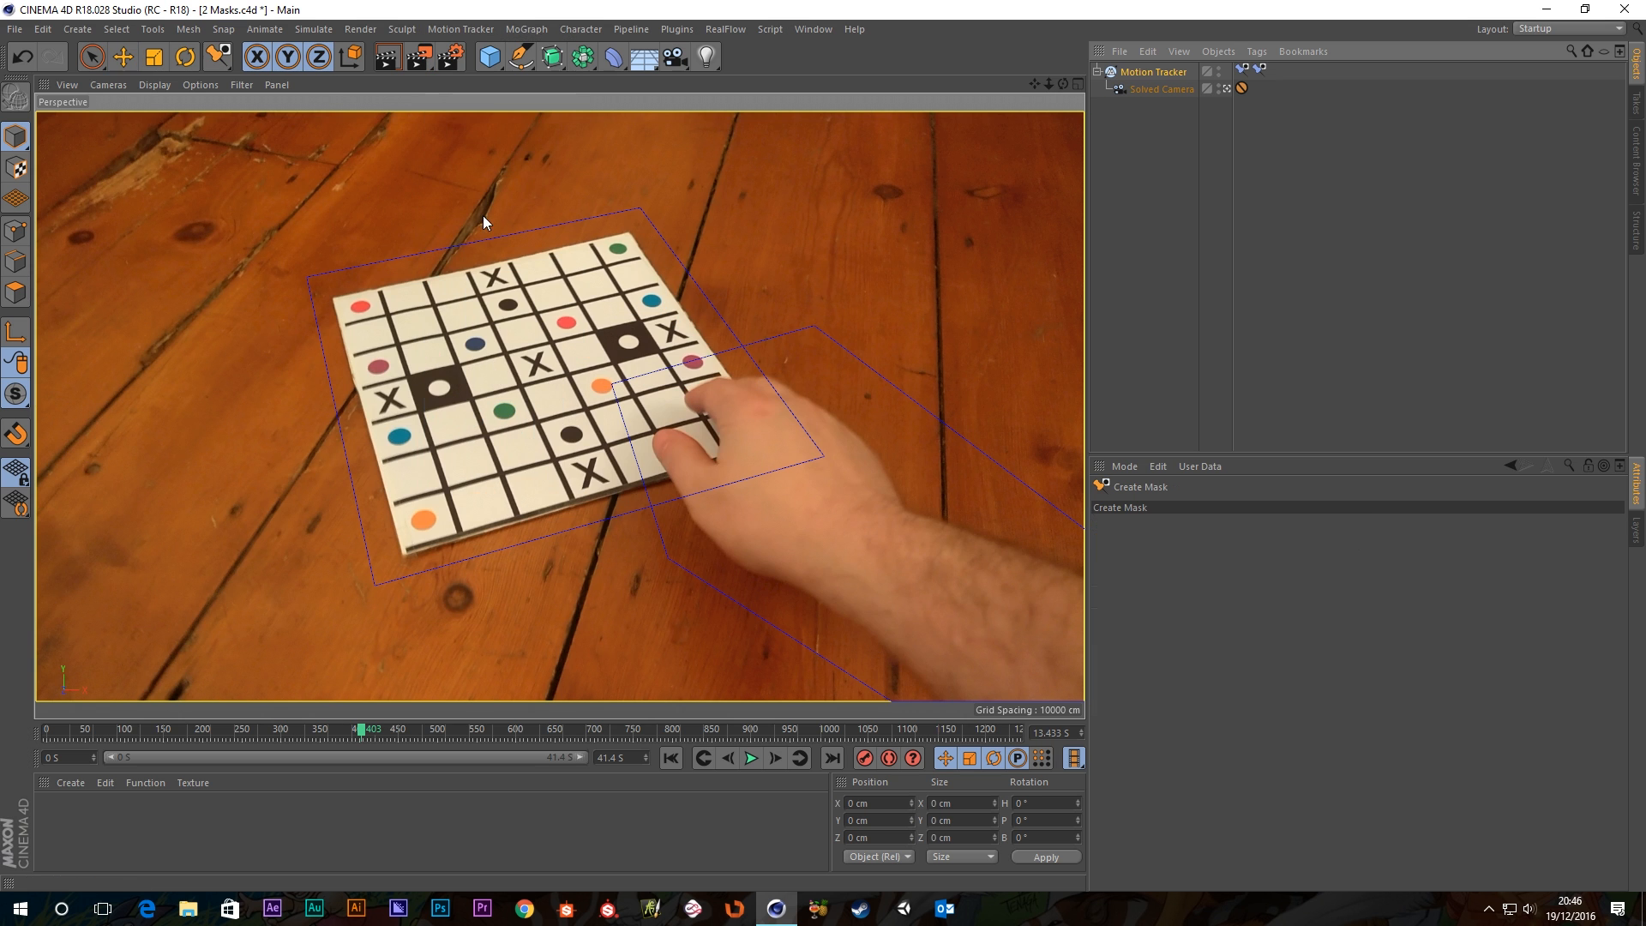
left_click(185, 198)
left_click(104, 356)
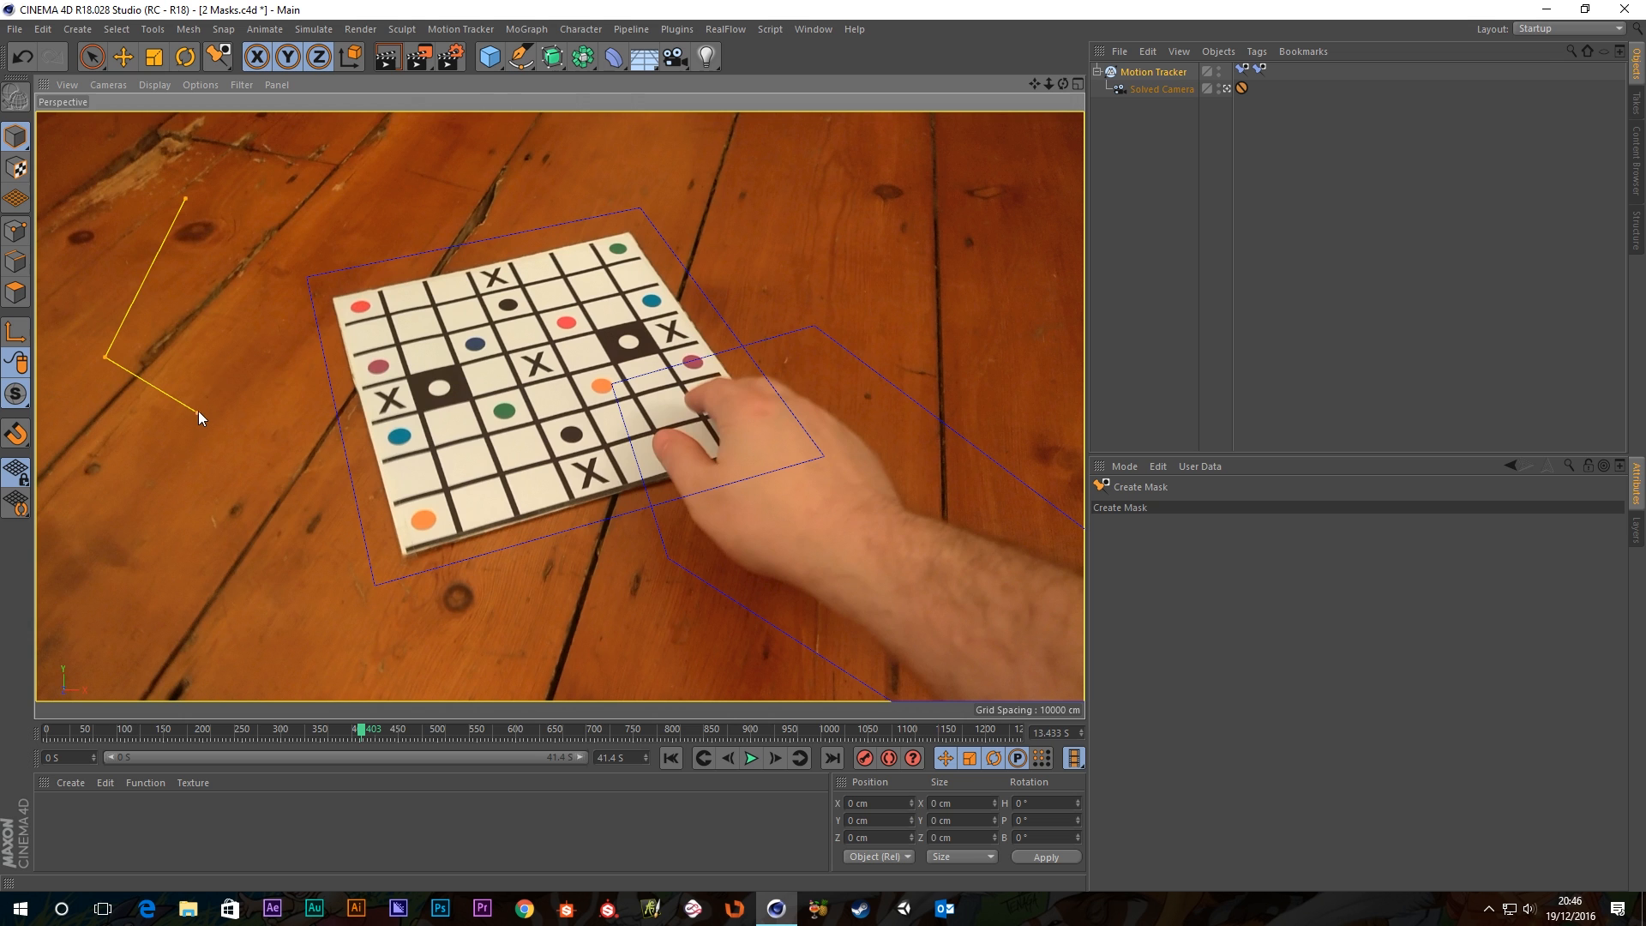
left_click(271, 267)
left_click(187, 199)
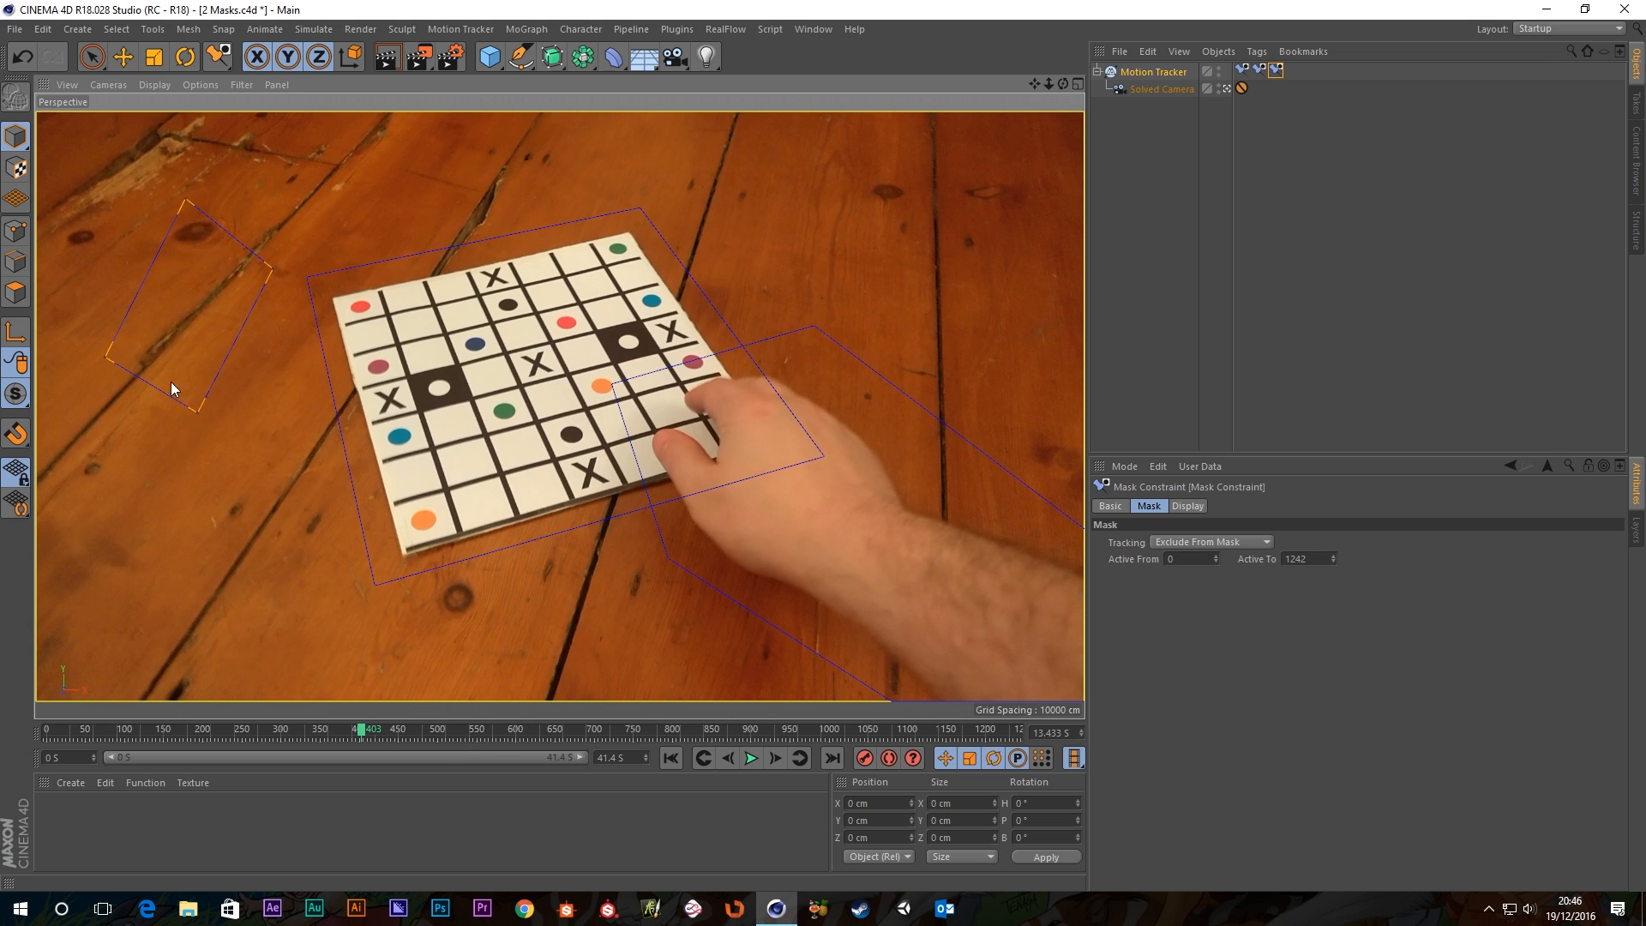
Move the new mask's four points so they fit closely around the floorboard knot at frame 403.
left_click(123, 57)
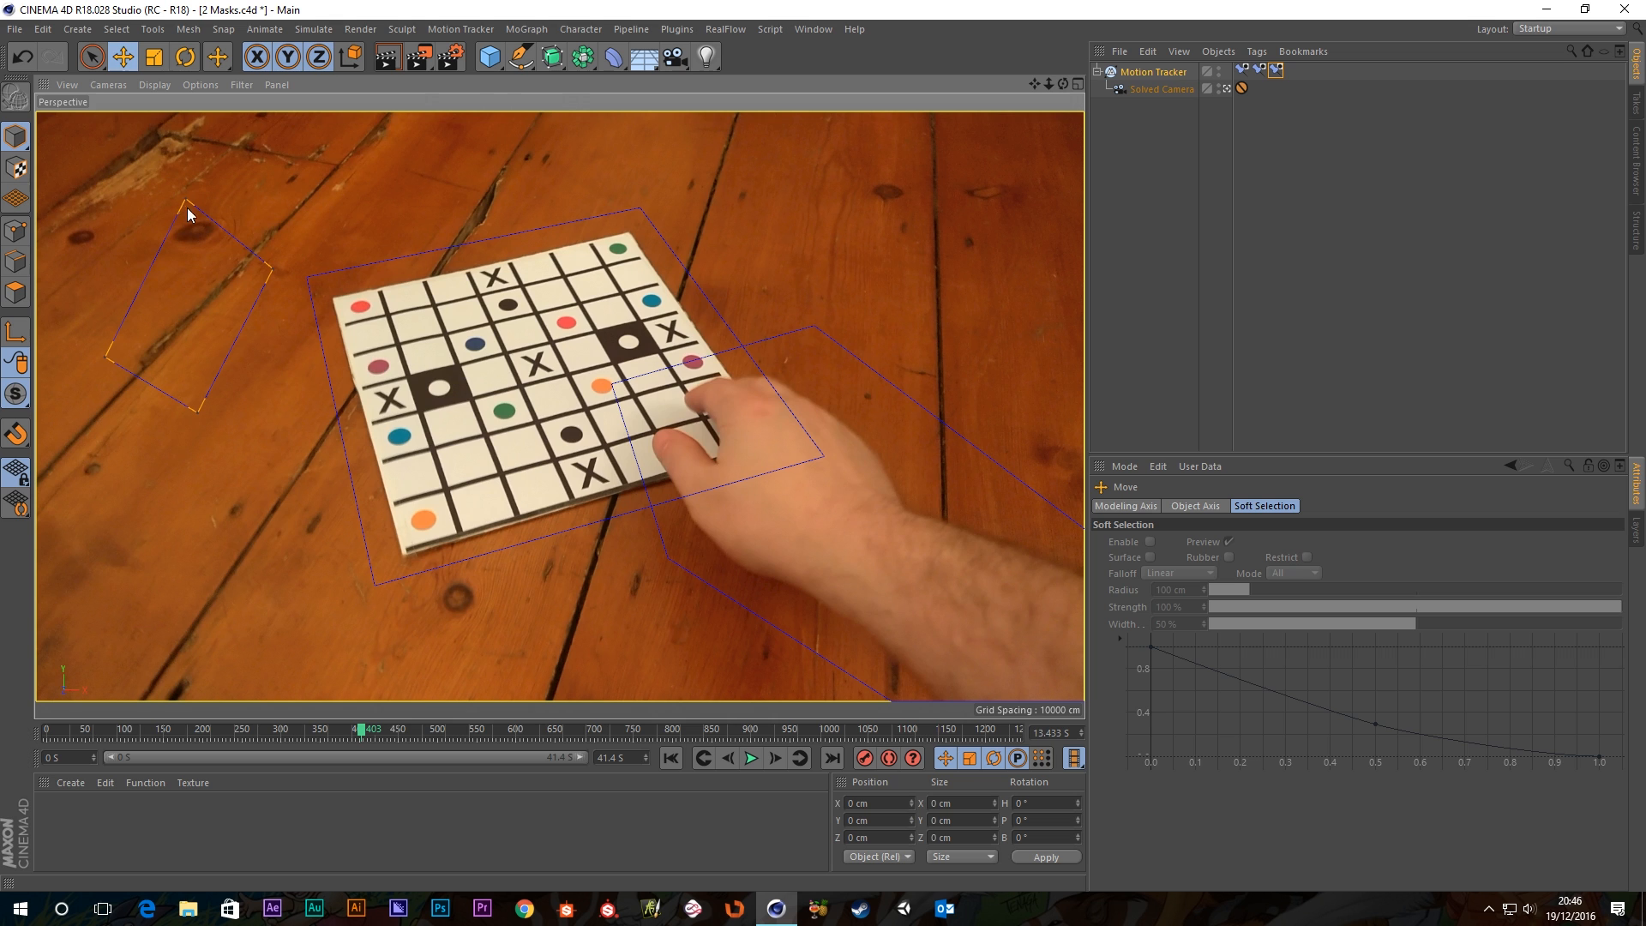
mouse_move(187, 203)
left_mouse_down()
mouse_move(157, 237)
mouse_move(178, 171)
left_mouse_up()
left_click_drag(273, 267, 244, 232)
left_click_drag(198, 406, 206, 277)
left_click_drag(106, 356, 142, 254)
Reposition the mask's four points around the floorboard knot at frame 449, and scrub back to frame 418 to check its motion.
left_click_drag(366, 735, 400, 726)
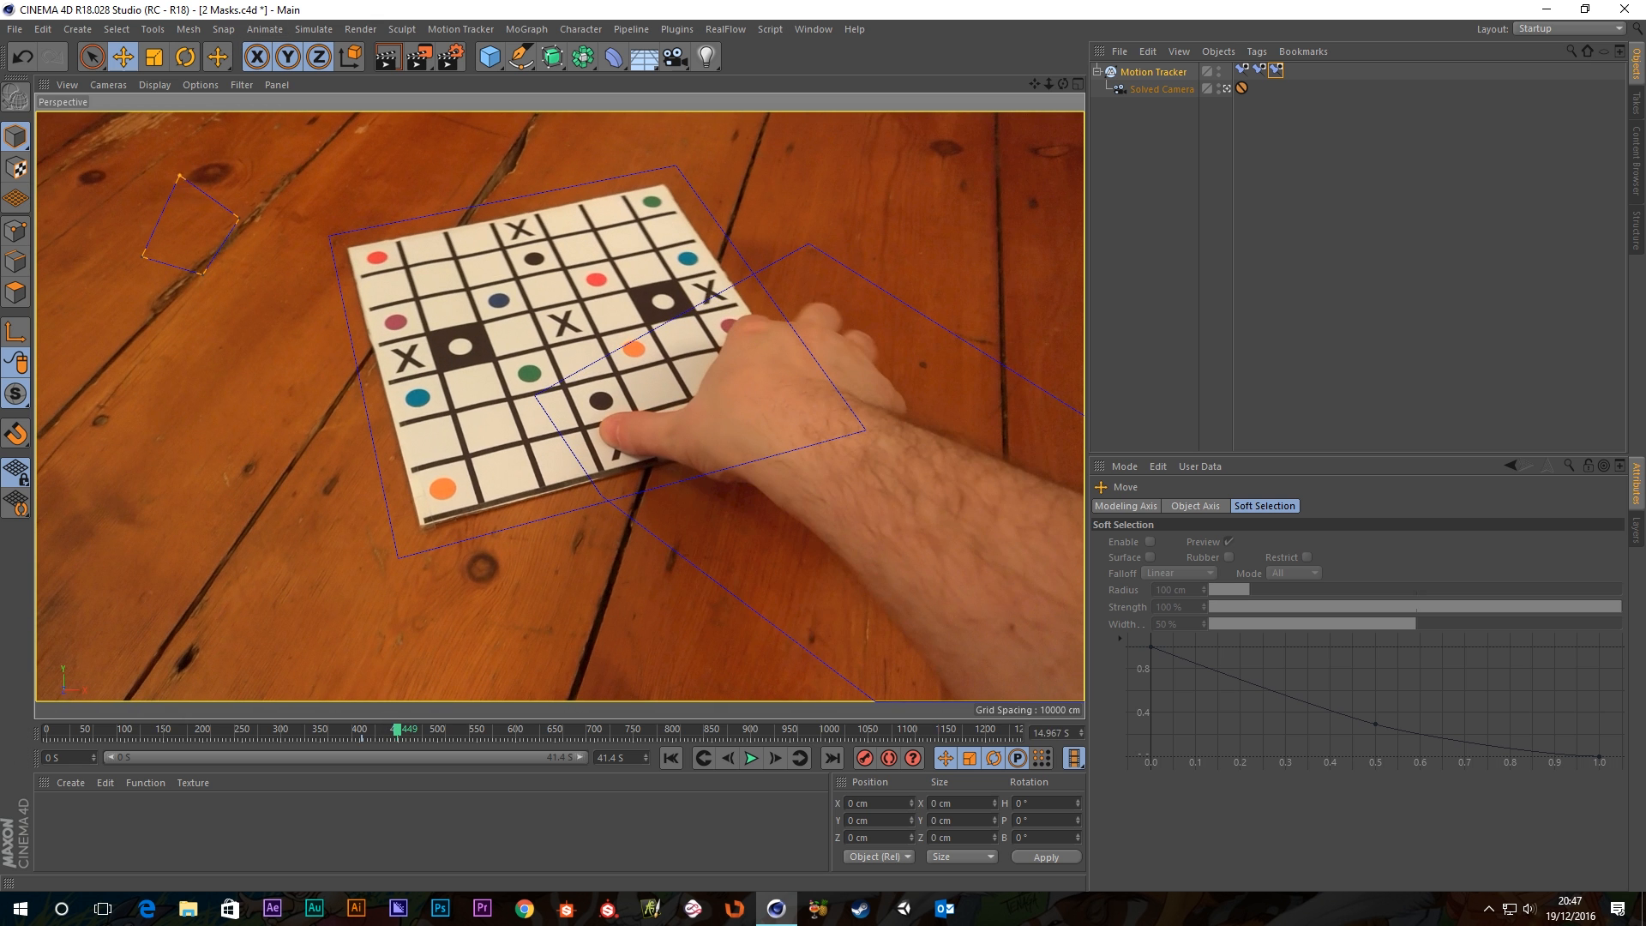
left_click_drag(180, 177, 212, 126)
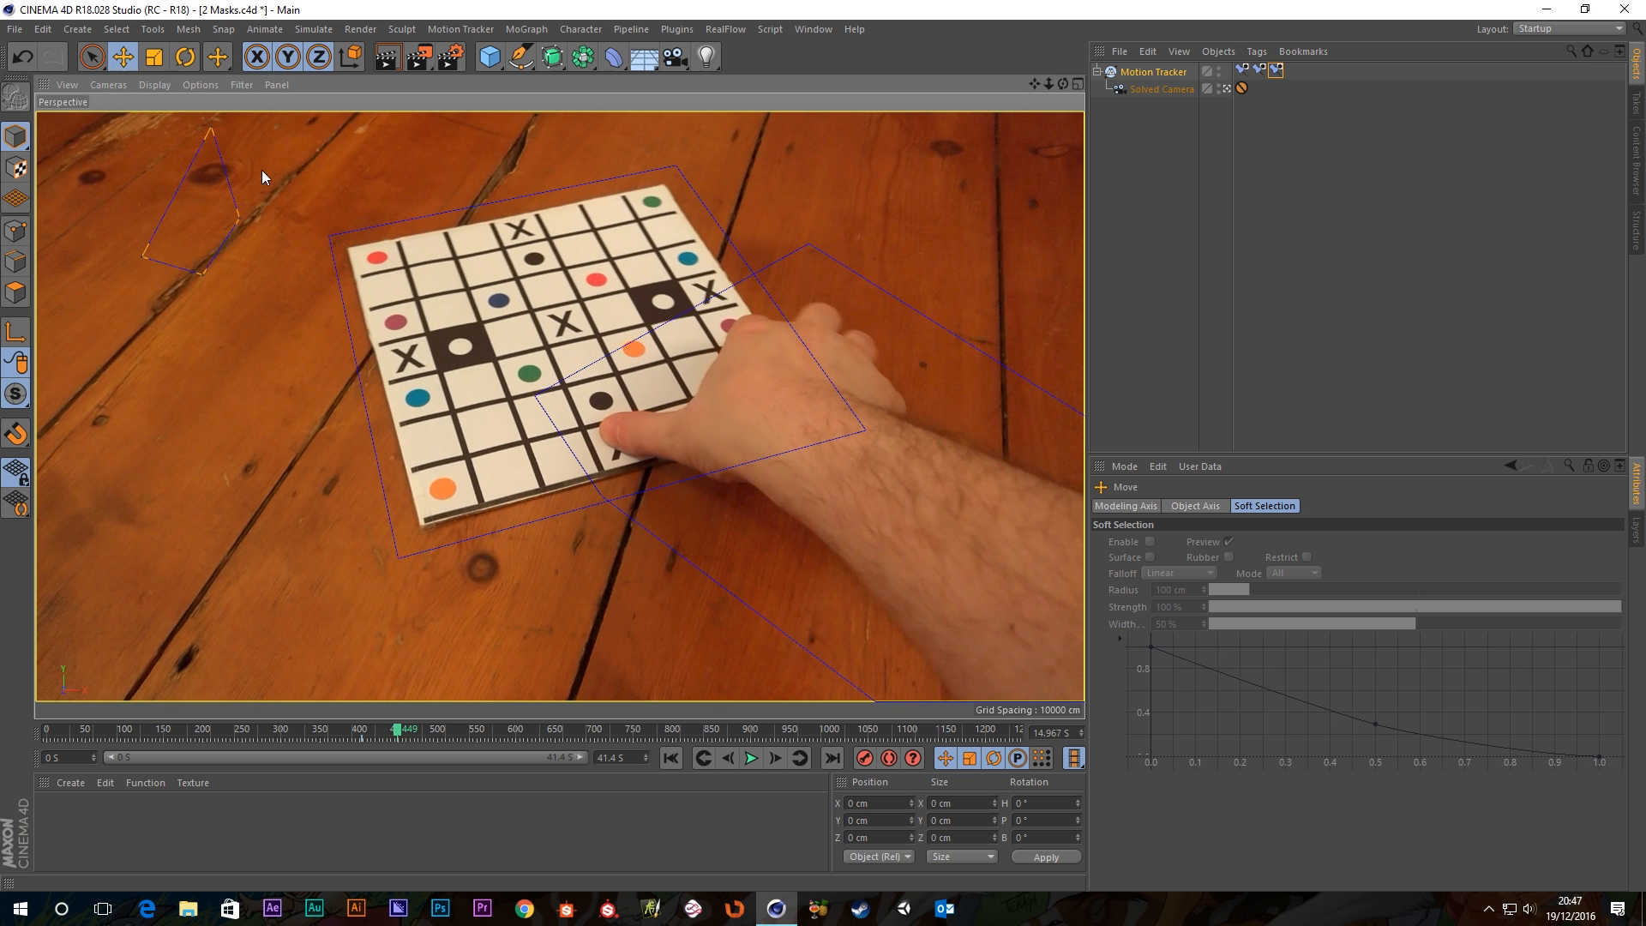
left_click_drag(235, 214, 251, 159)
left_click_drag(202, 271, 218, 203)
left_click_drag(144, 254, 157, 187)
mouse_move(397, 729)
left_mouse_down()
mouse_move(352, 734)
mouse_move(387, 730)
mouse_move(374, 730)
left_mouse_up()
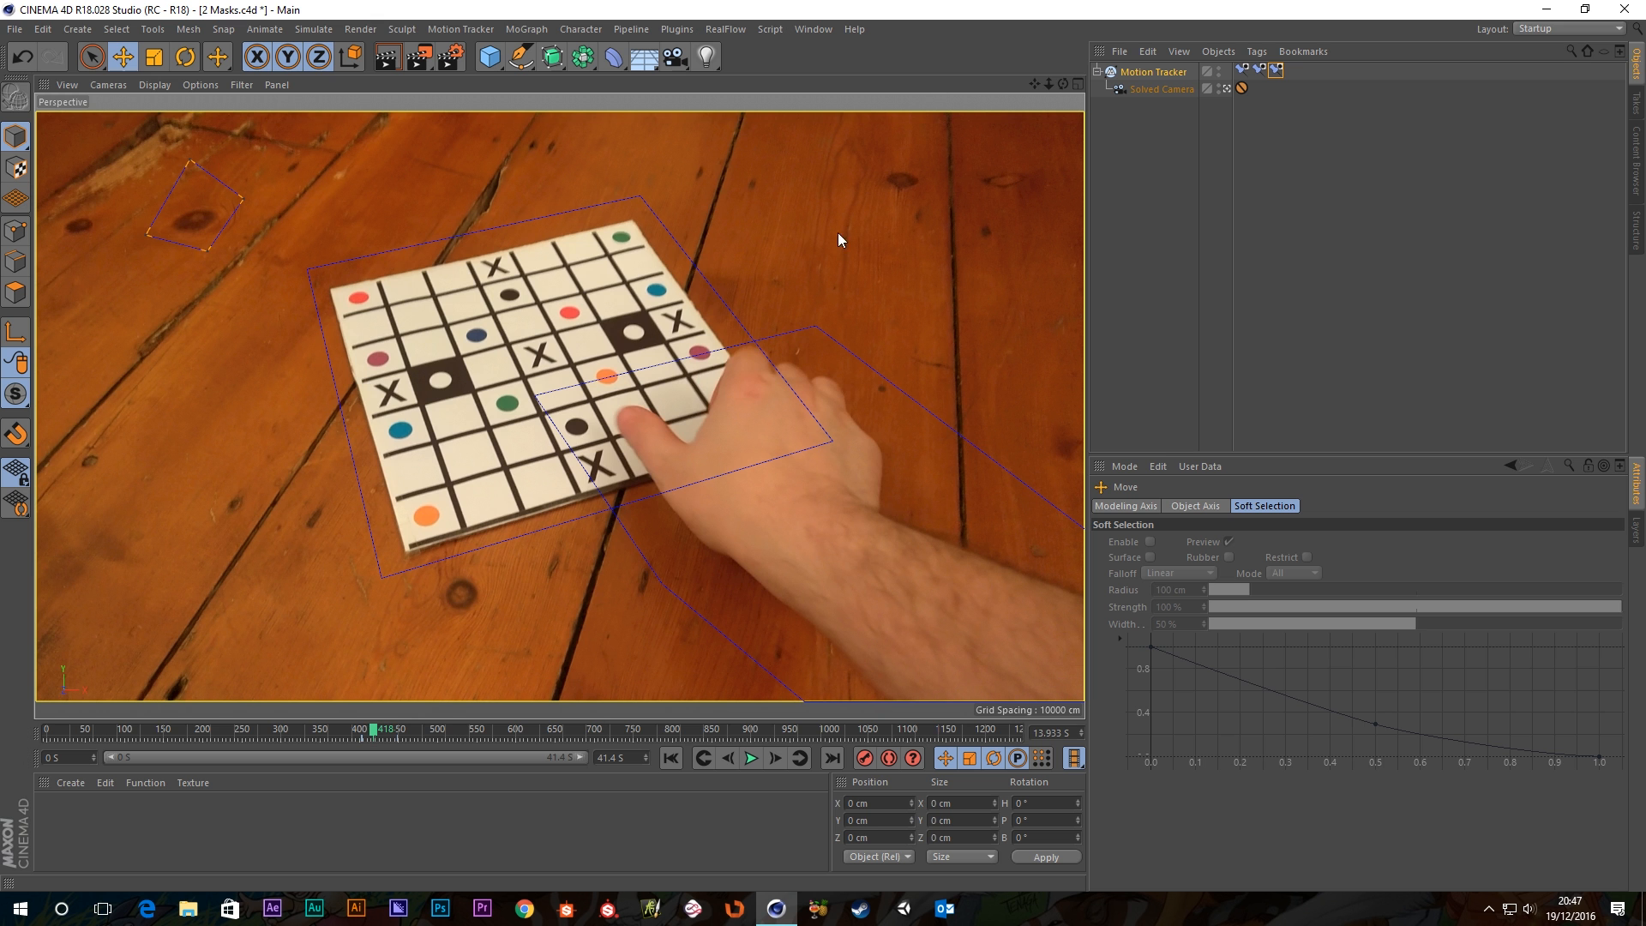
Scrub to frame 559 and delete the newest mask, the one around the floorboard knot, from the Motion Tracker.
left_click_drag(375, 736, 484, 719)
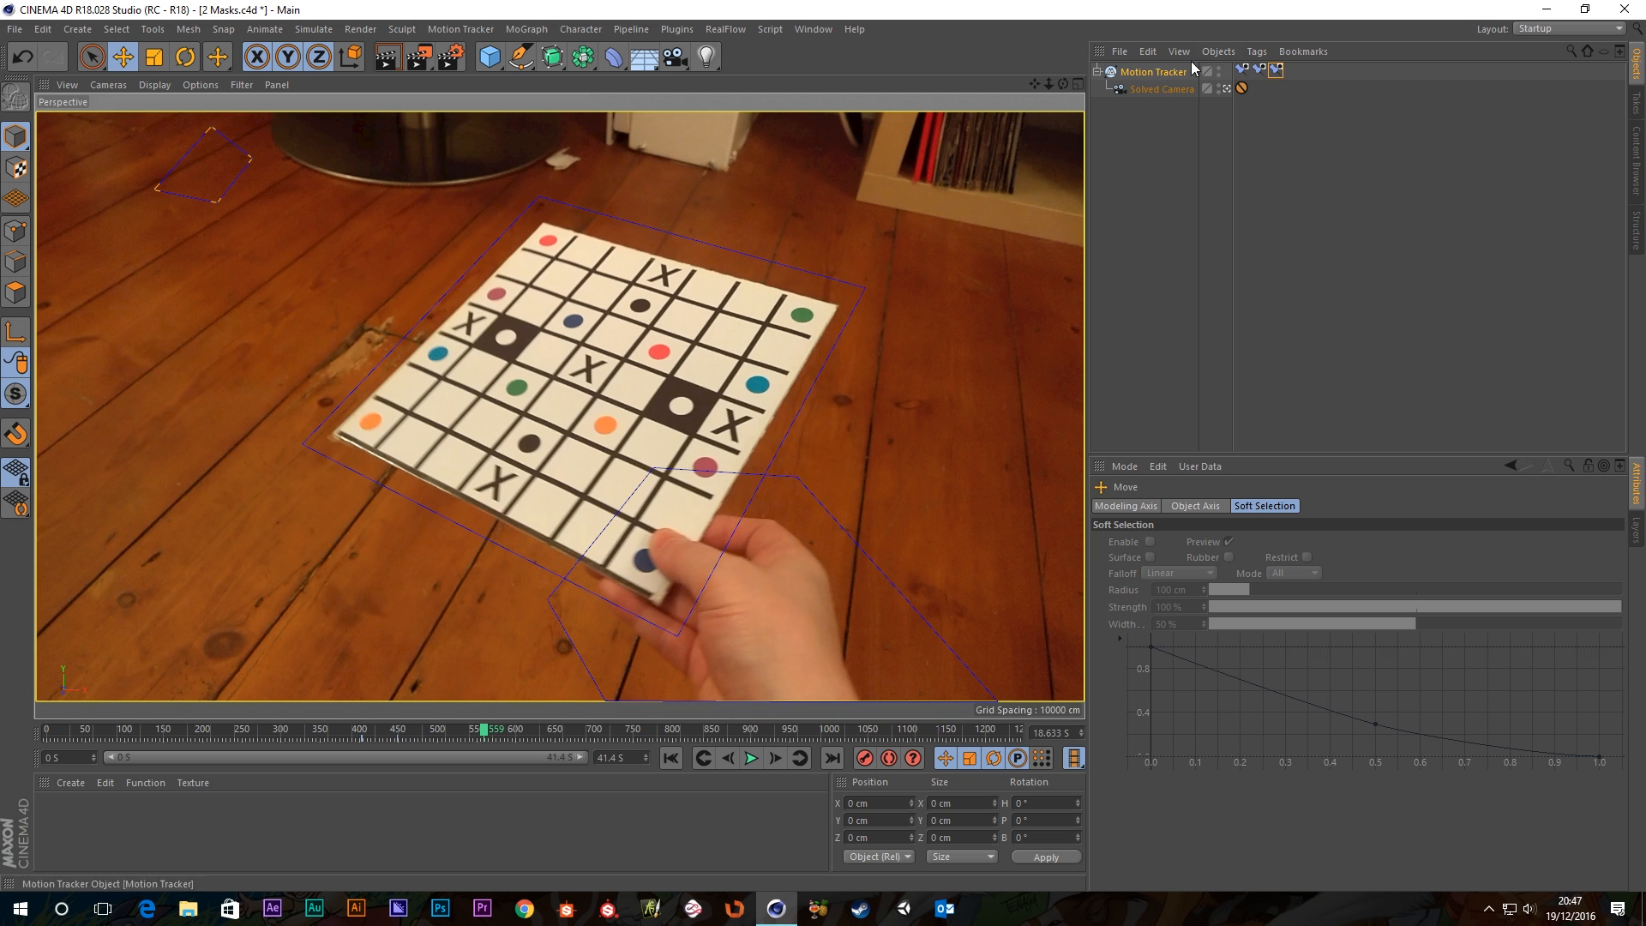
left_click(1275, 72)
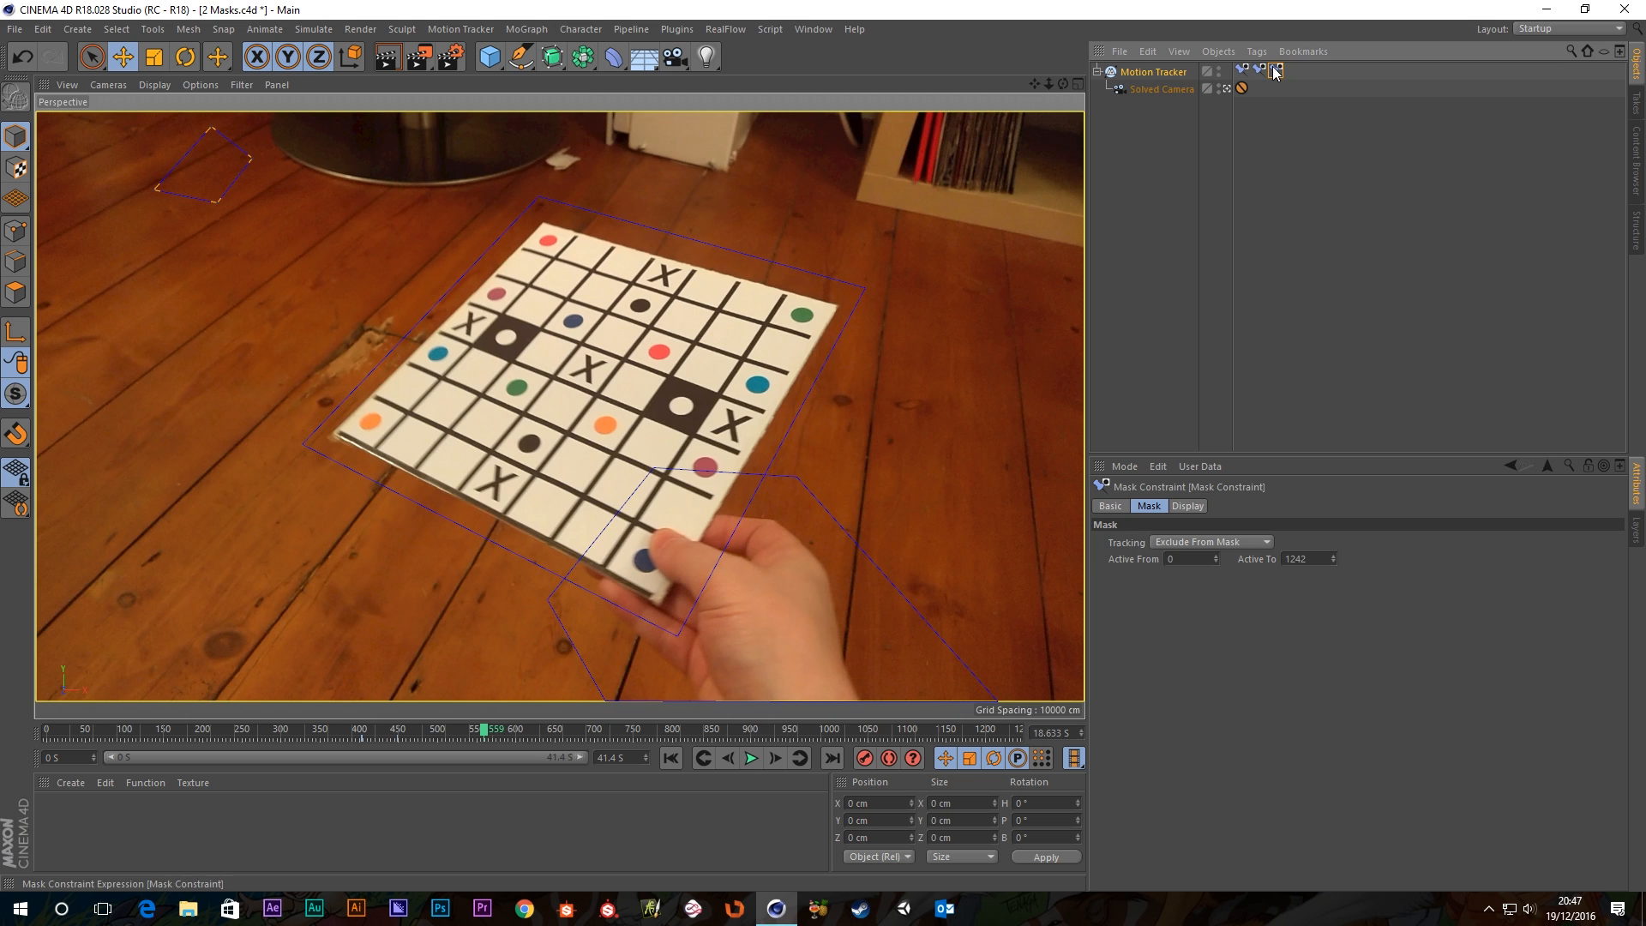
key("Delete")
Check the Tracking Card and Hand Mask constraints, and create automatic tracks with the Motion Tracker.
left_click(1241, 71)
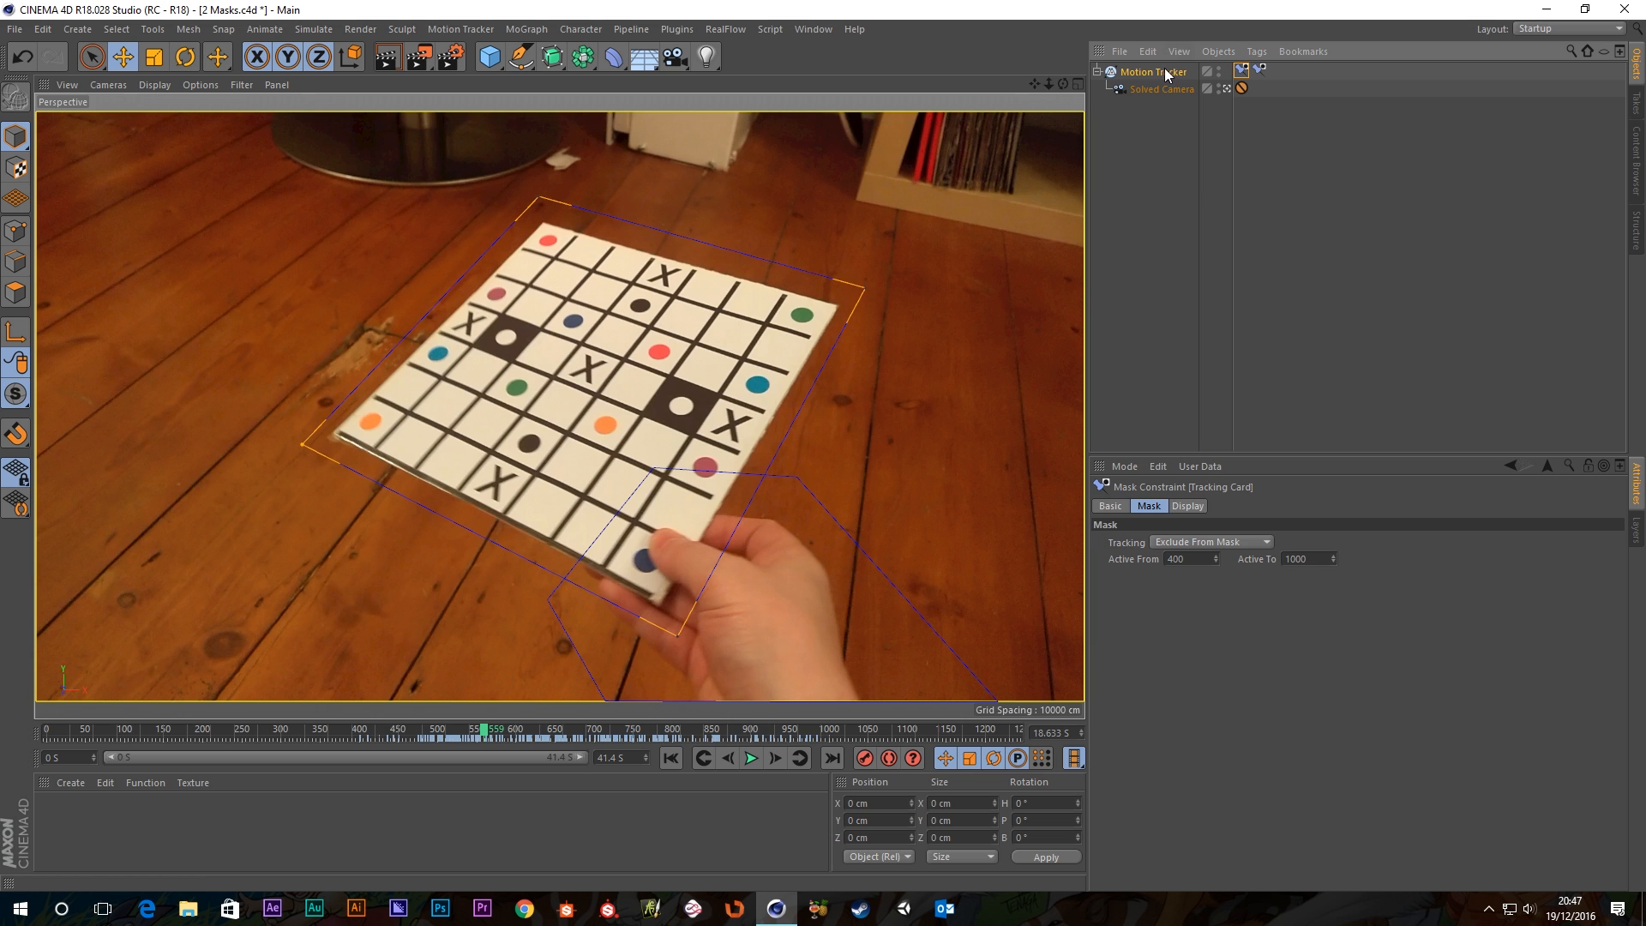
left_click(1259, 70)
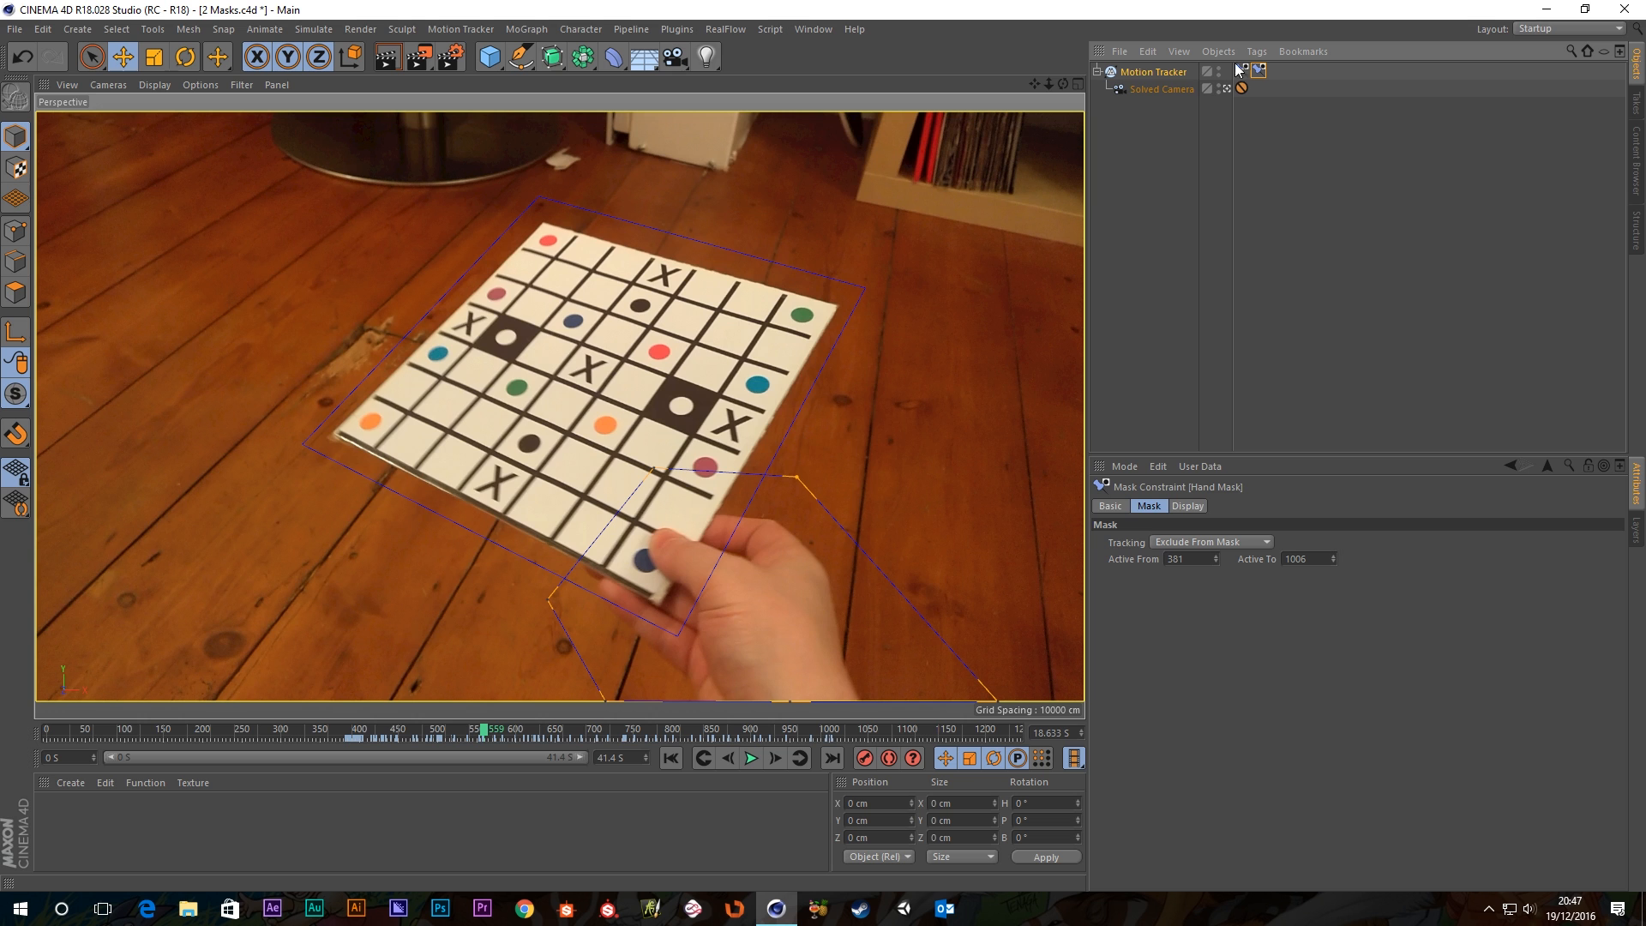
left_click(1154, 72)
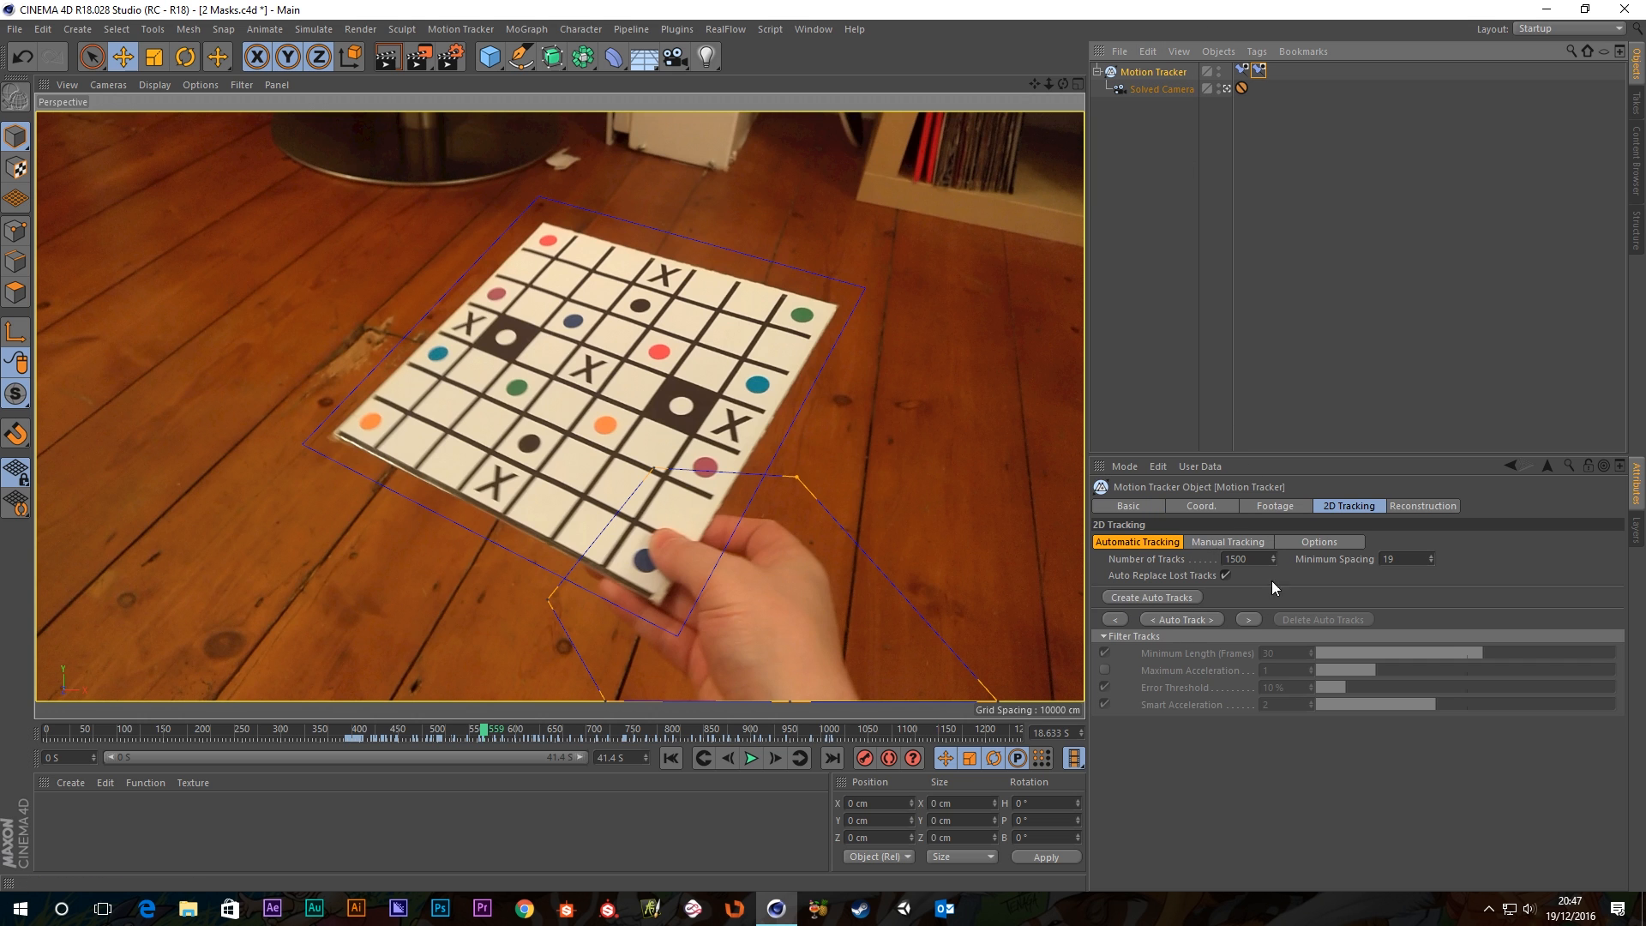
left_click(1135, 542)
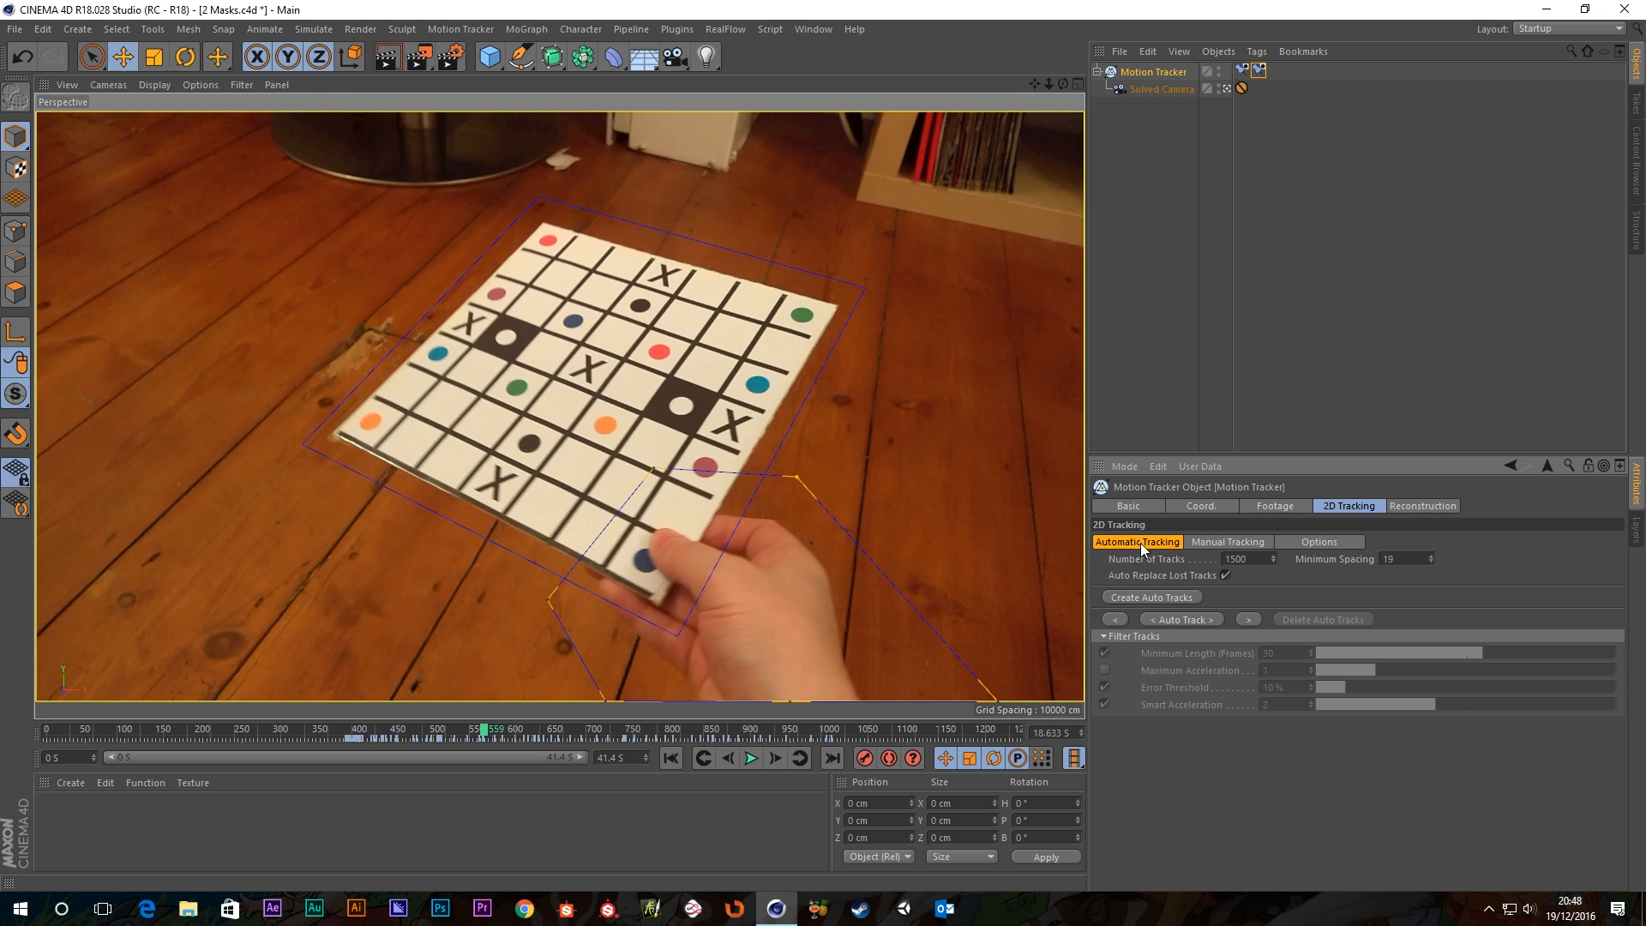
left_click(1156, 597)
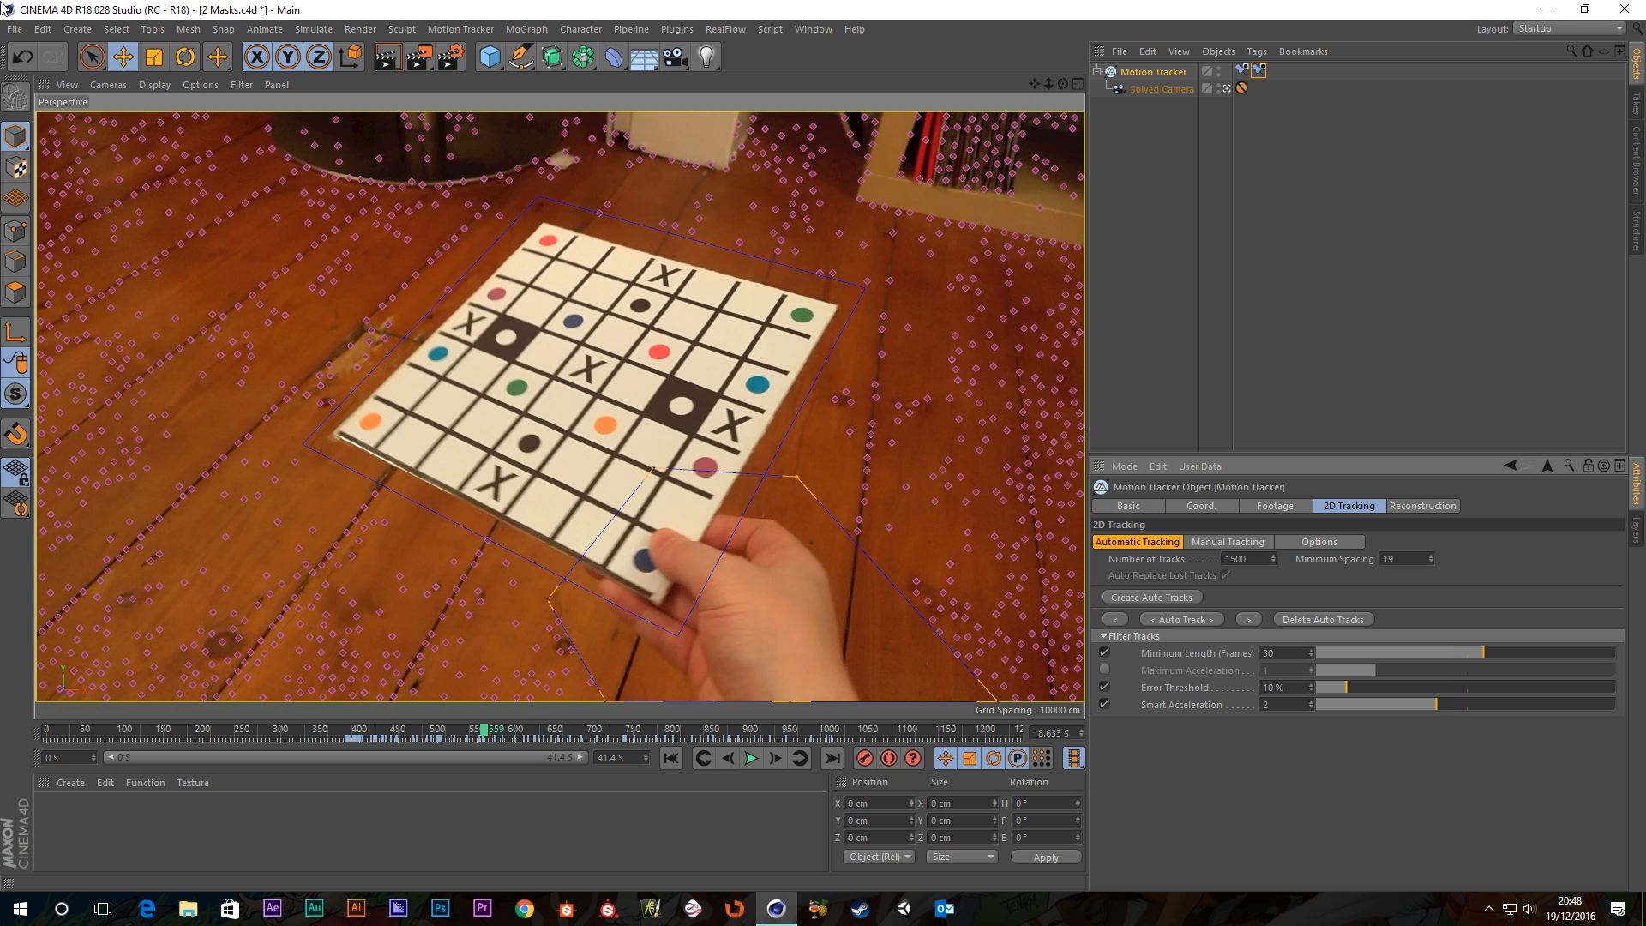
Close the masks project without saving and open the project file 3 Manual Tracking.
left_click(15, 33)
left_click(47, 148)
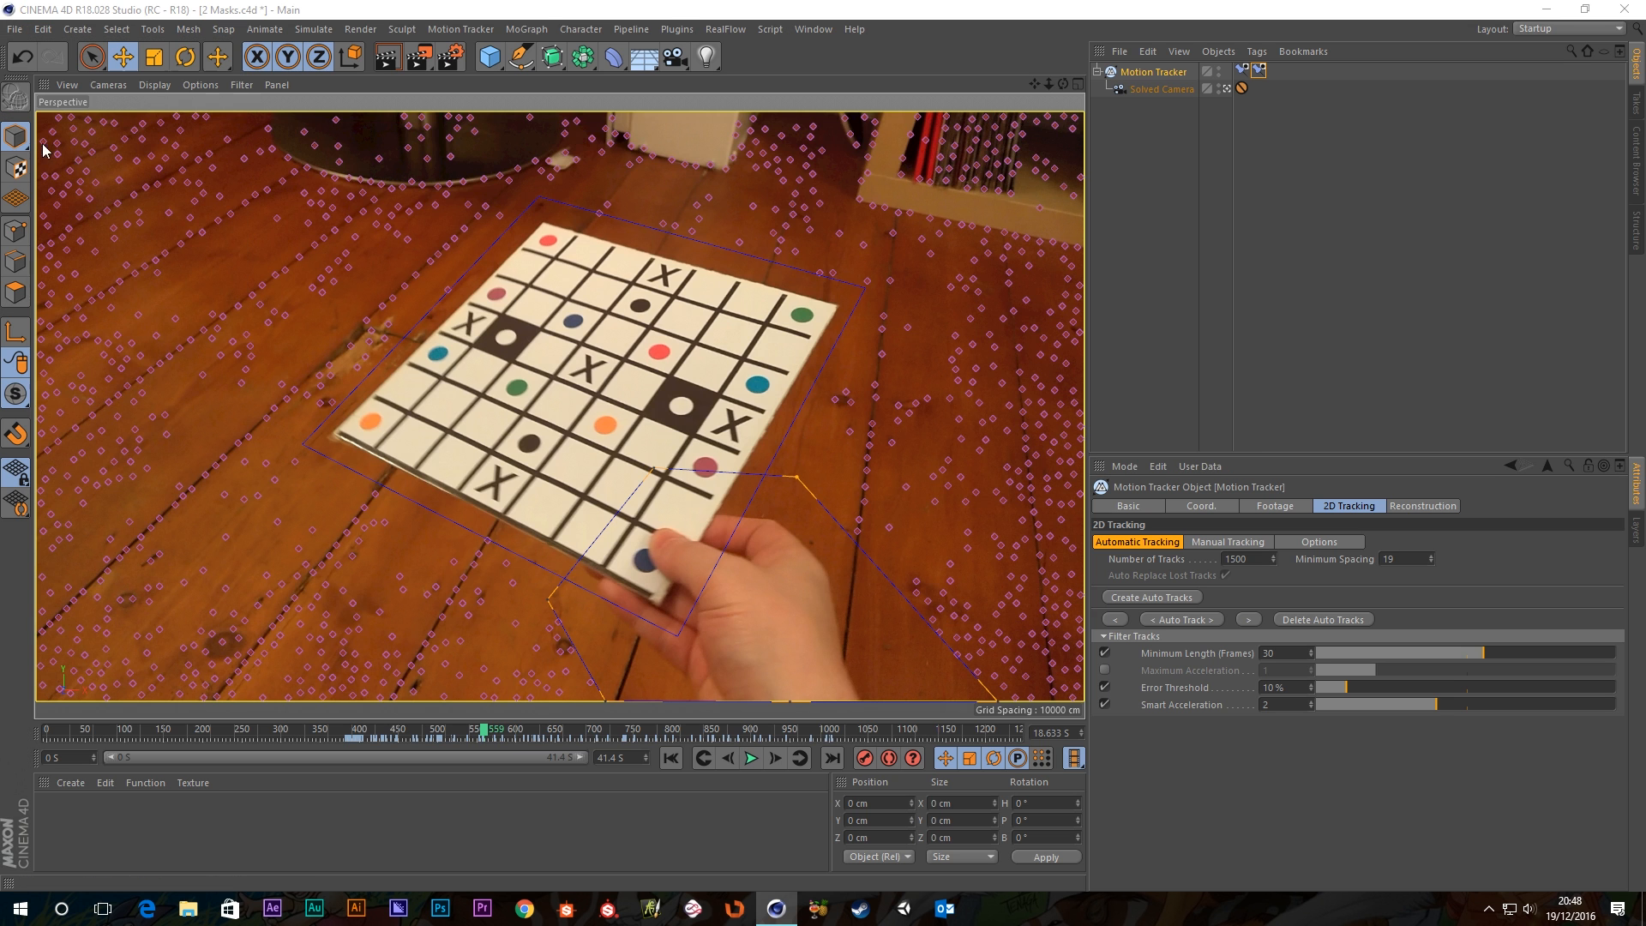
left_click(836, 524)
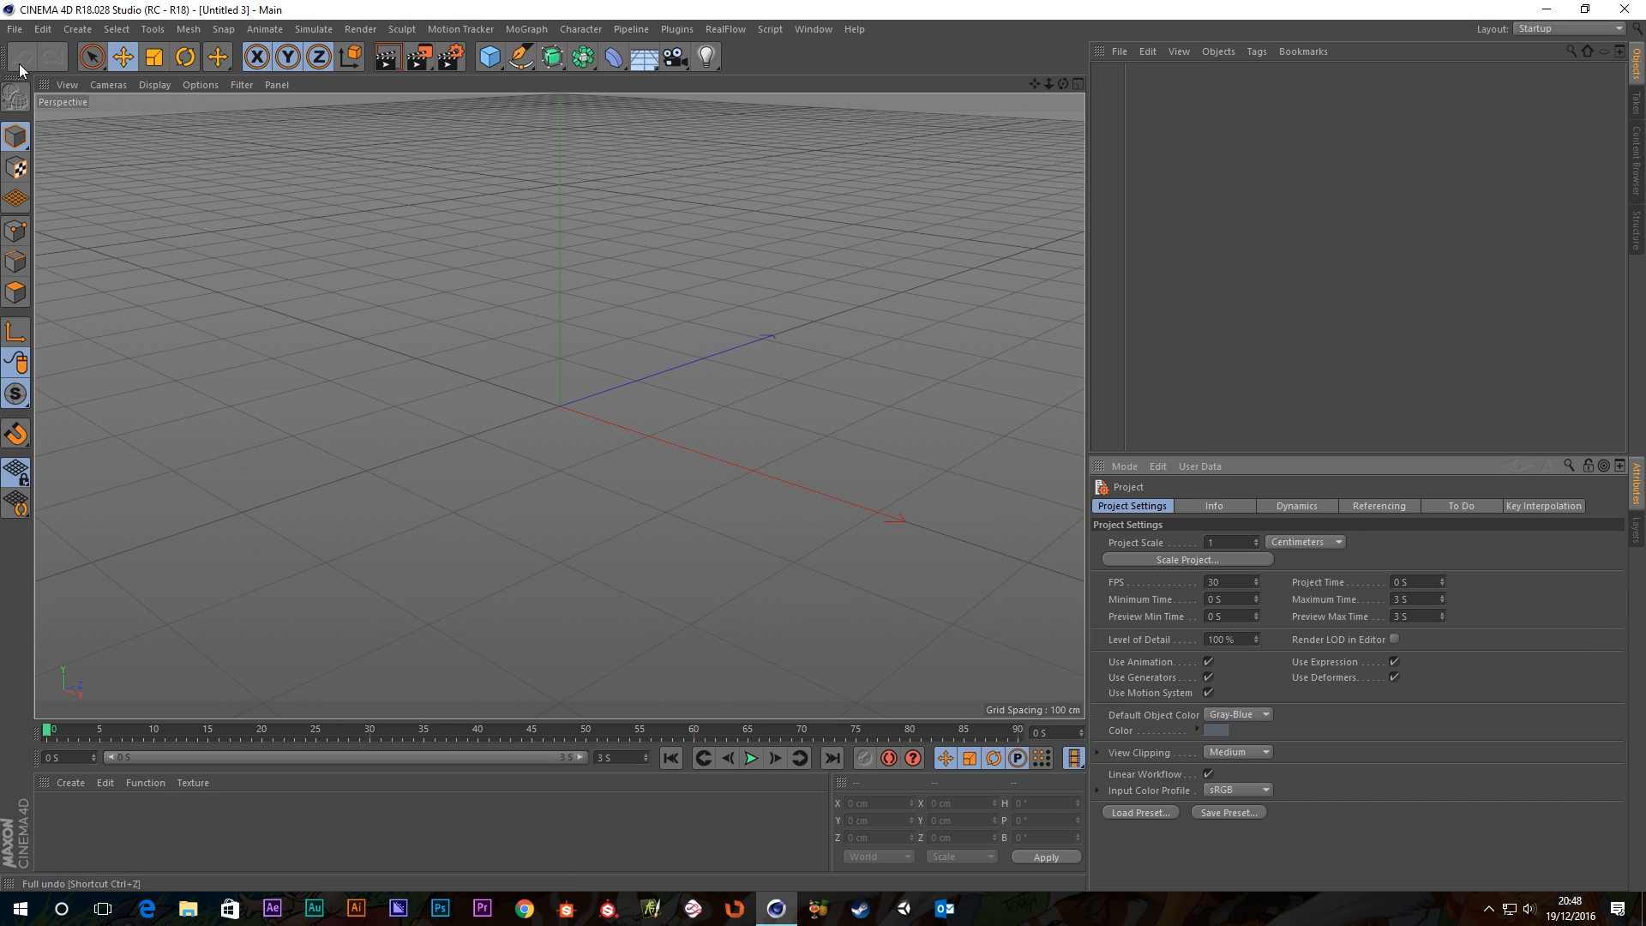
left_click(16, 33)
left_click(41, 72)
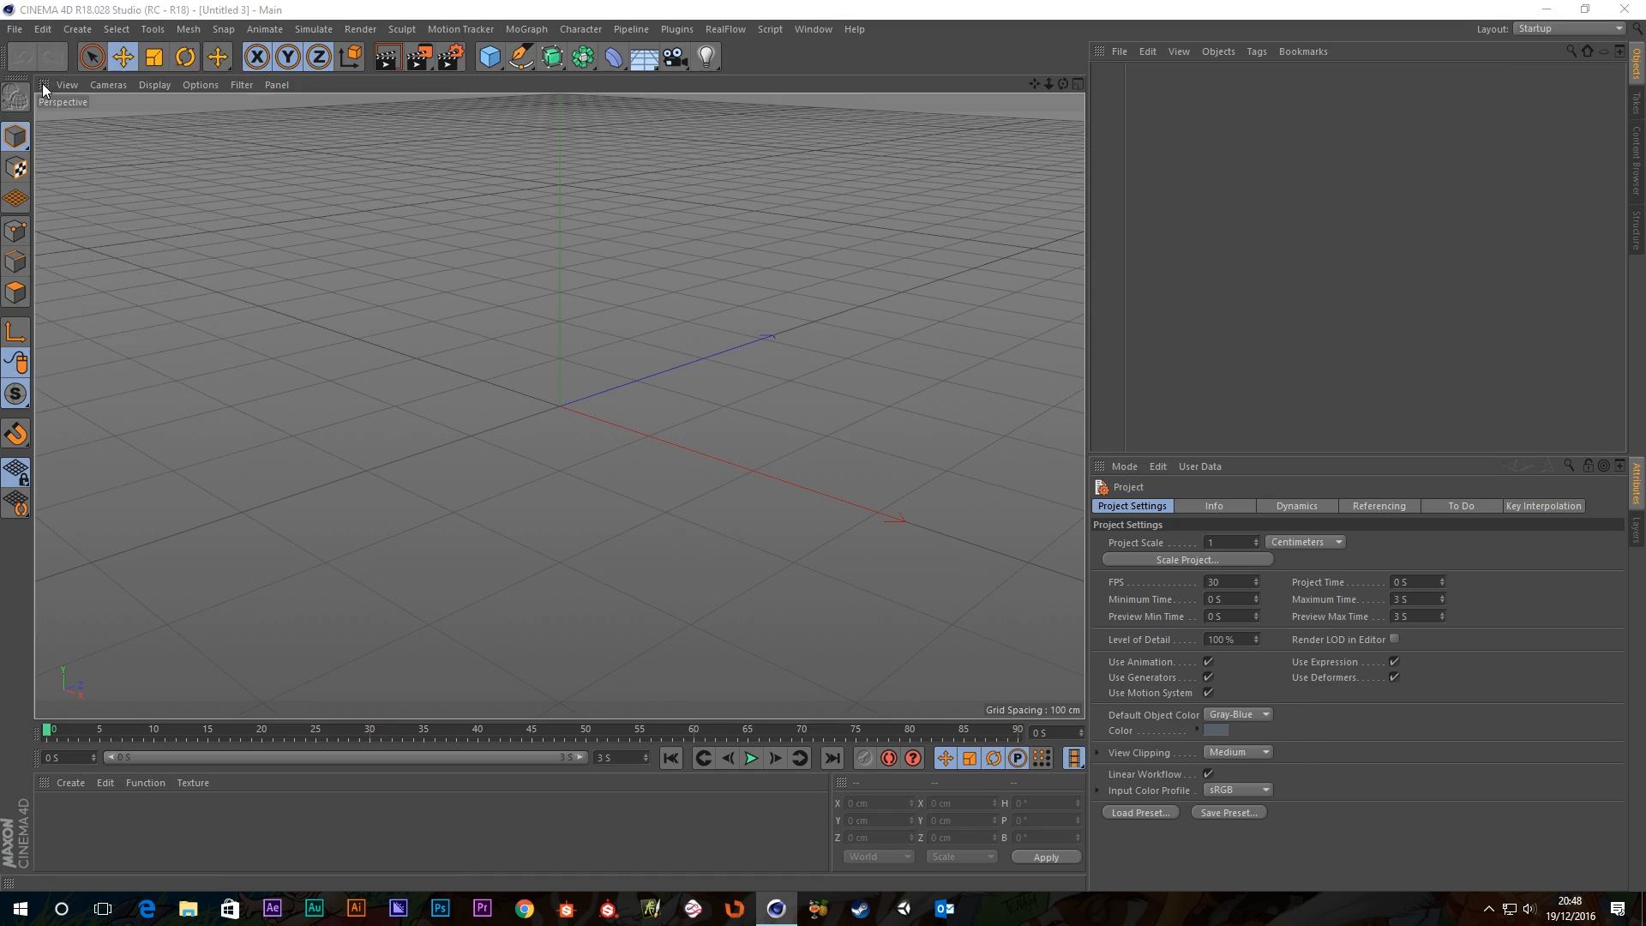
double_click(225, 172)
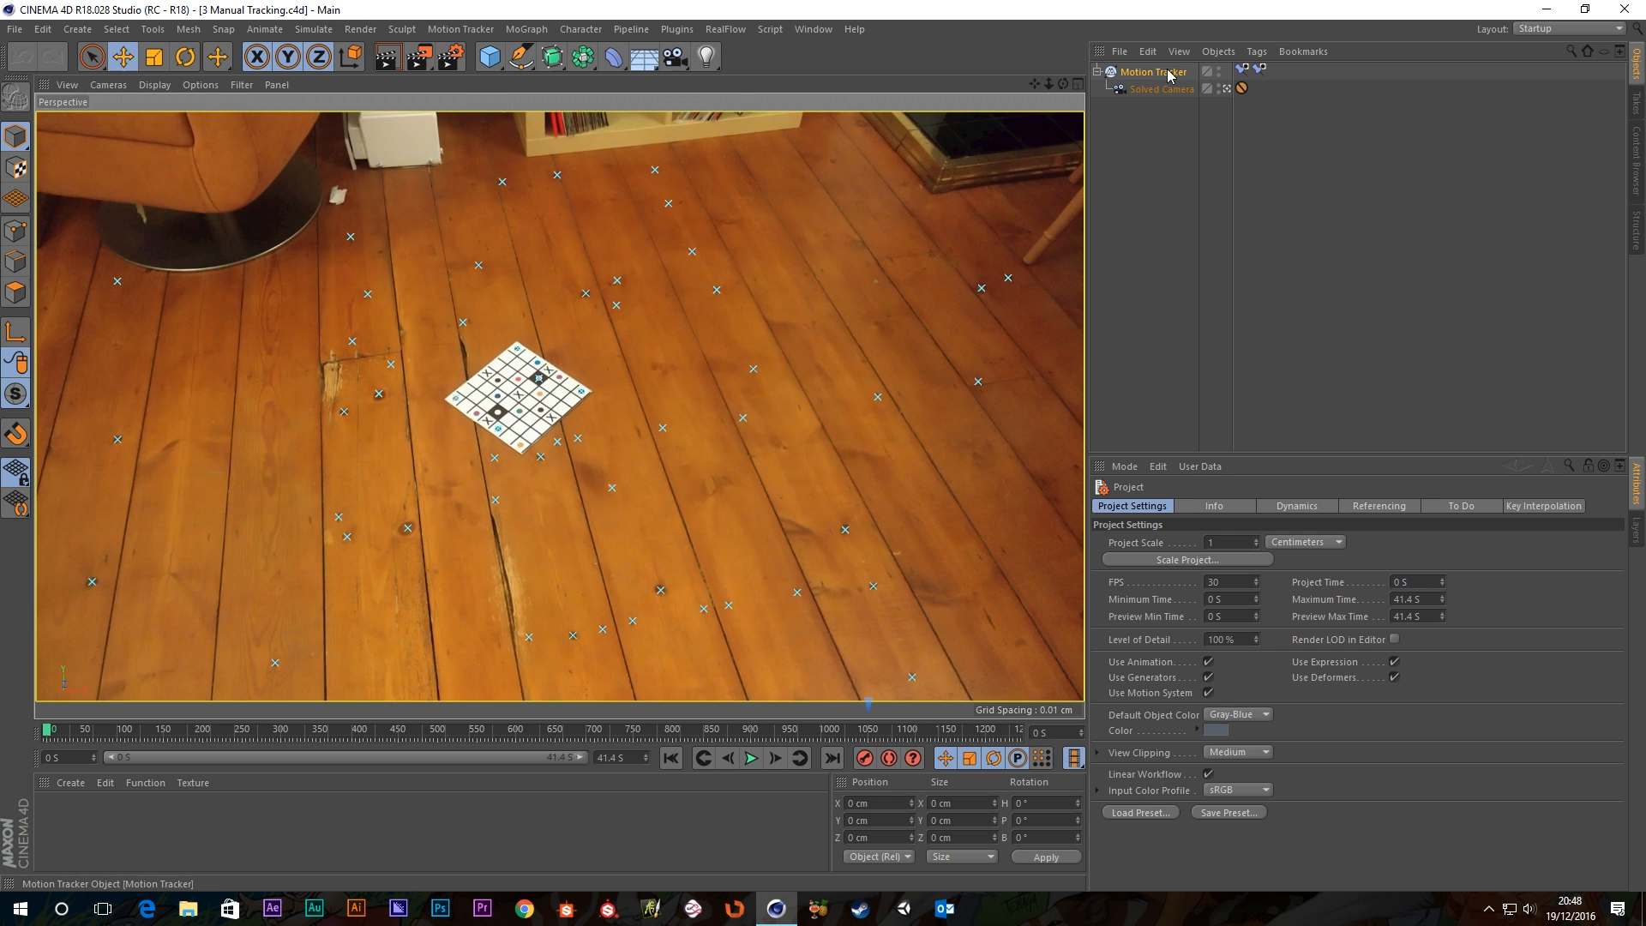
Show the Motion Tracker's manual tracking settings and add a user track on the floorboards to the right of the test card.
left_click(1168, 74)
left_click(1352, 508)
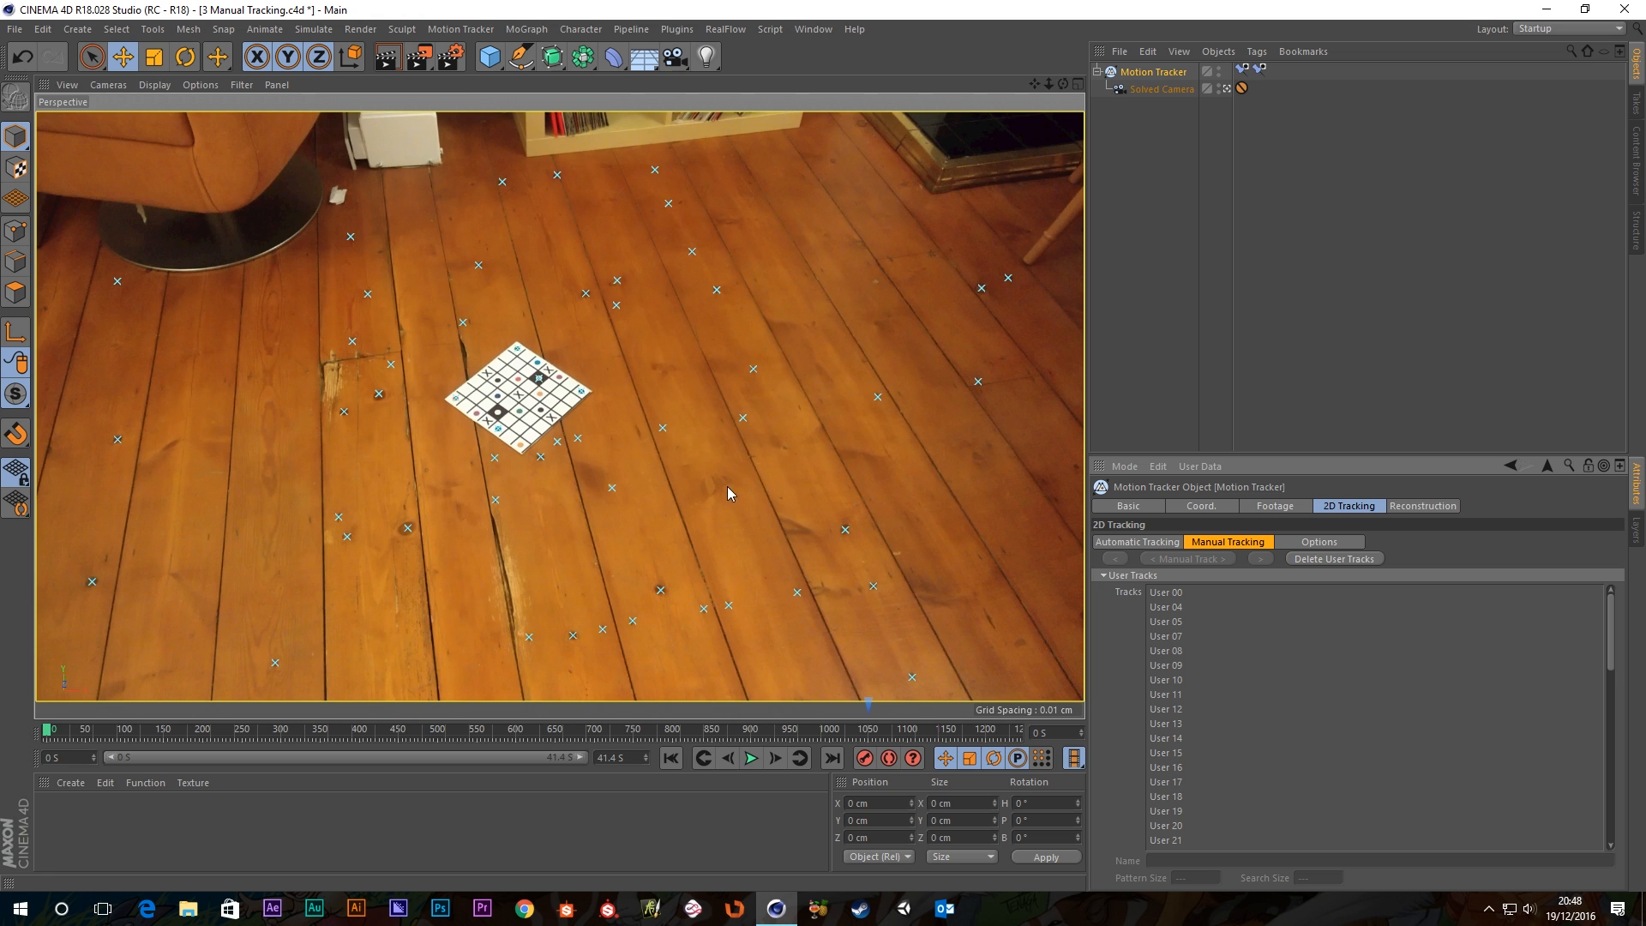
left_click(785, 449, "ctrl")
left_click_drag(785, 450, 786, 446)
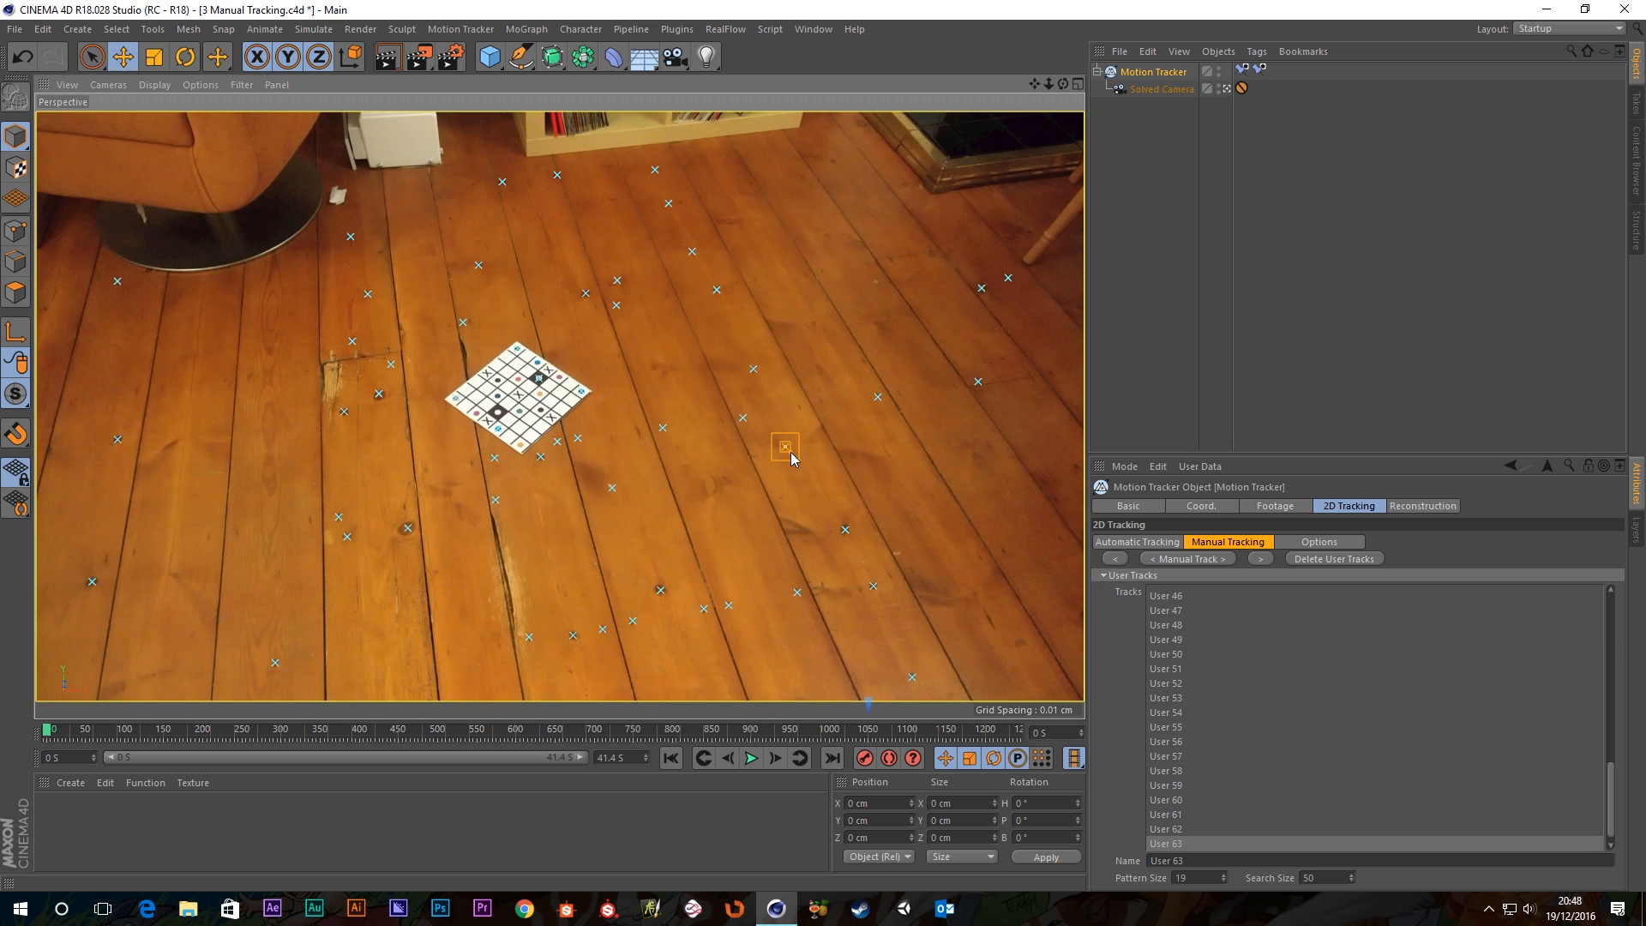
Adjust the new user track's boxes to a search size of 51, and look at its tracking commands.
left_click_drag(809, 468, 814, 473)
left_click_drag(796, 457, 798, 459)
right_click(791, 454)
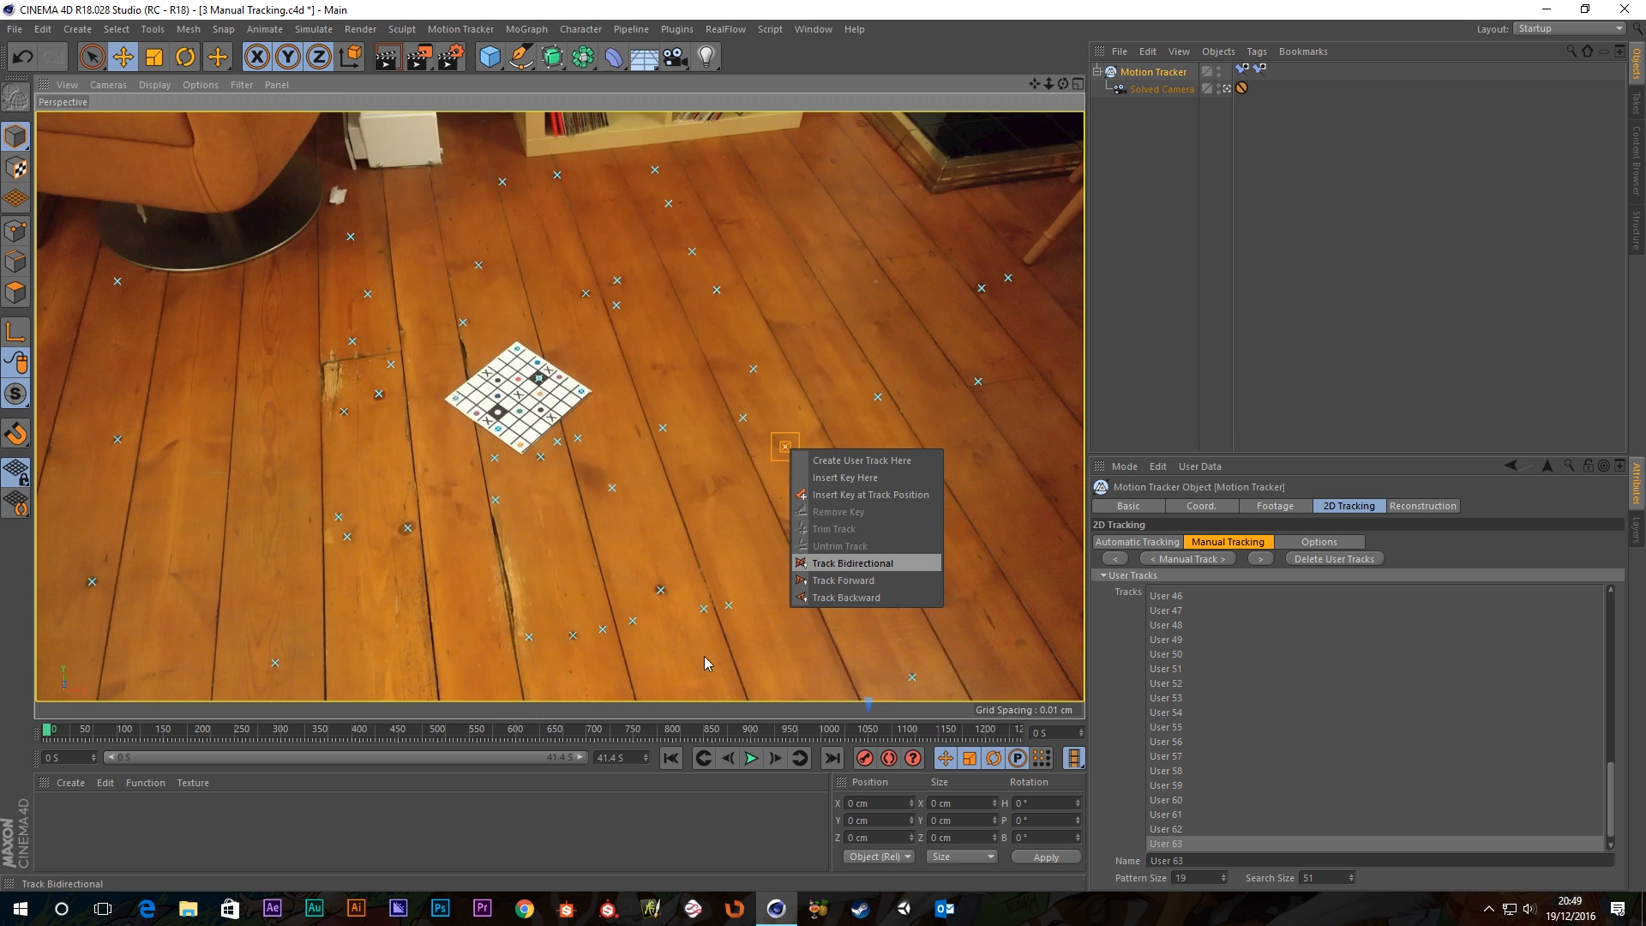
left_click(850, 7)
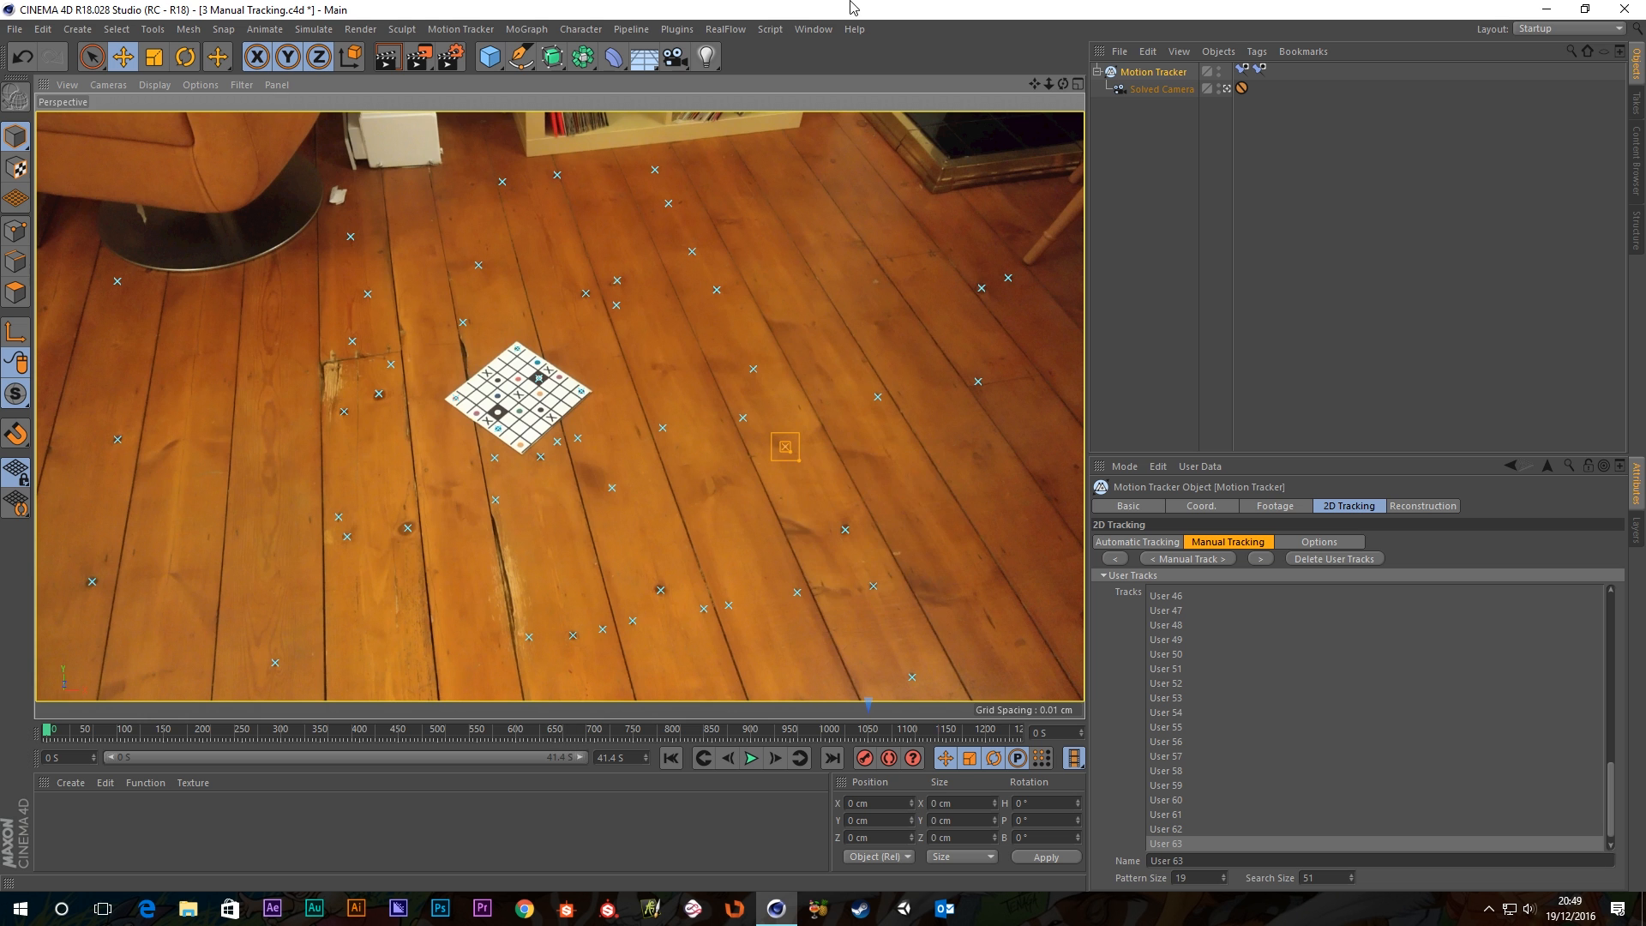
Undo the search size change and the creation of the new user track.
middle_click(806, 502)
middle_click(425, 267)
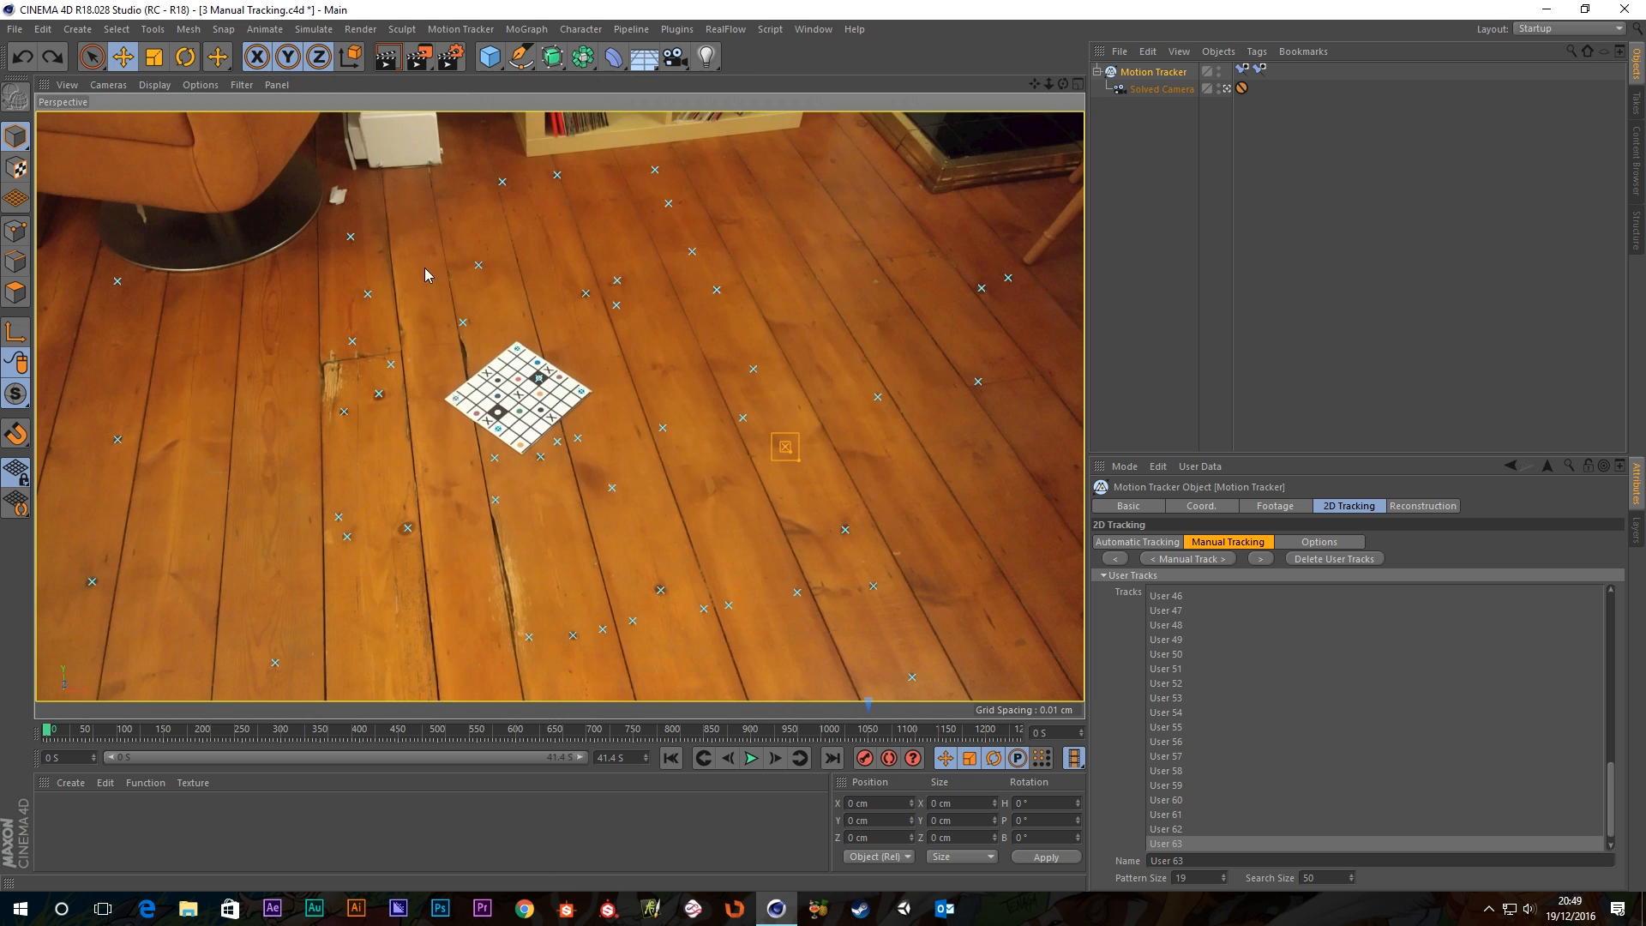
left_click(814, 491)
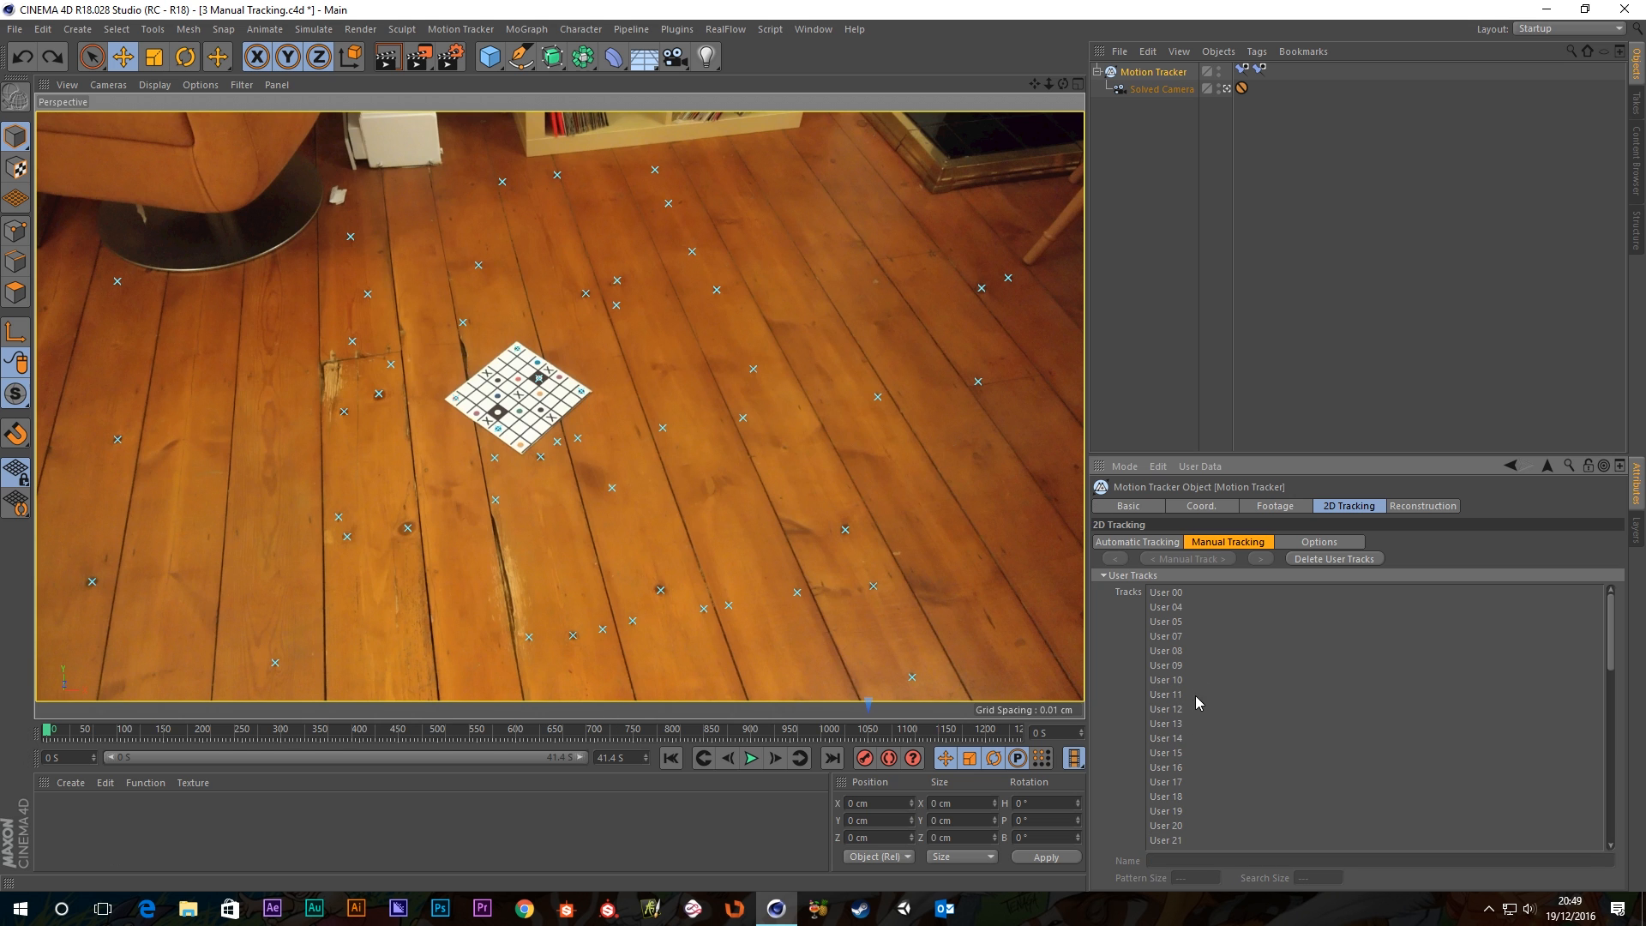
Inspect the first and last manual tracks, User 00 and User 62, and clear the selection.
left_click(1173, 593)
scroll(1210, 655, "down", 10)
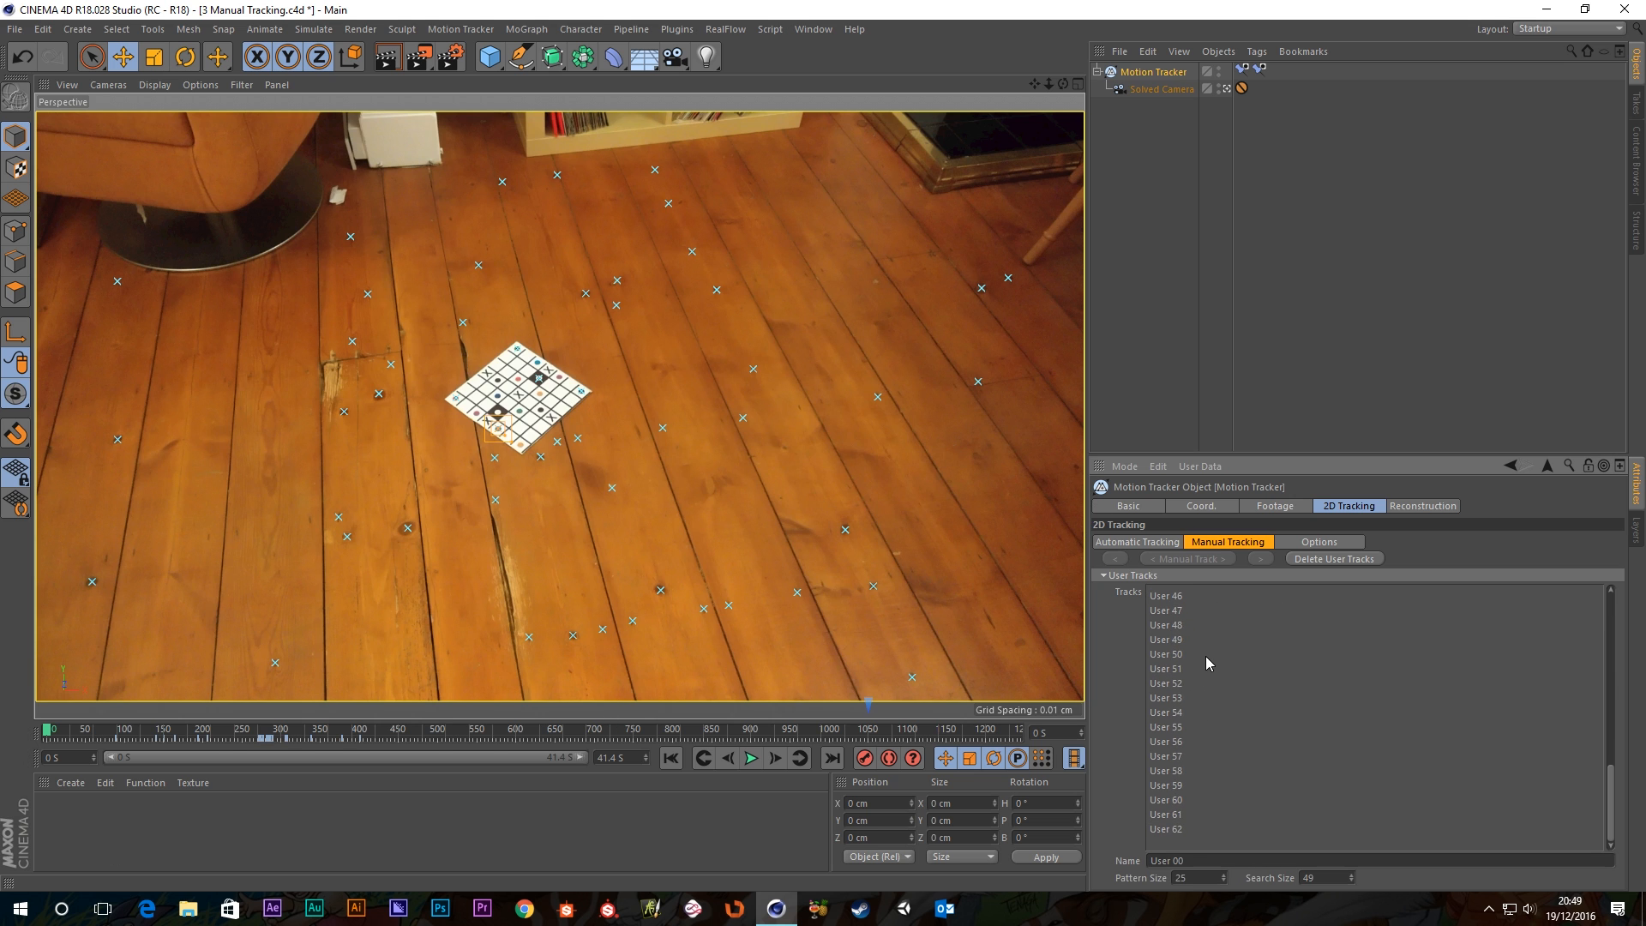
left_click(1173, 829)
left_click(623, 813)
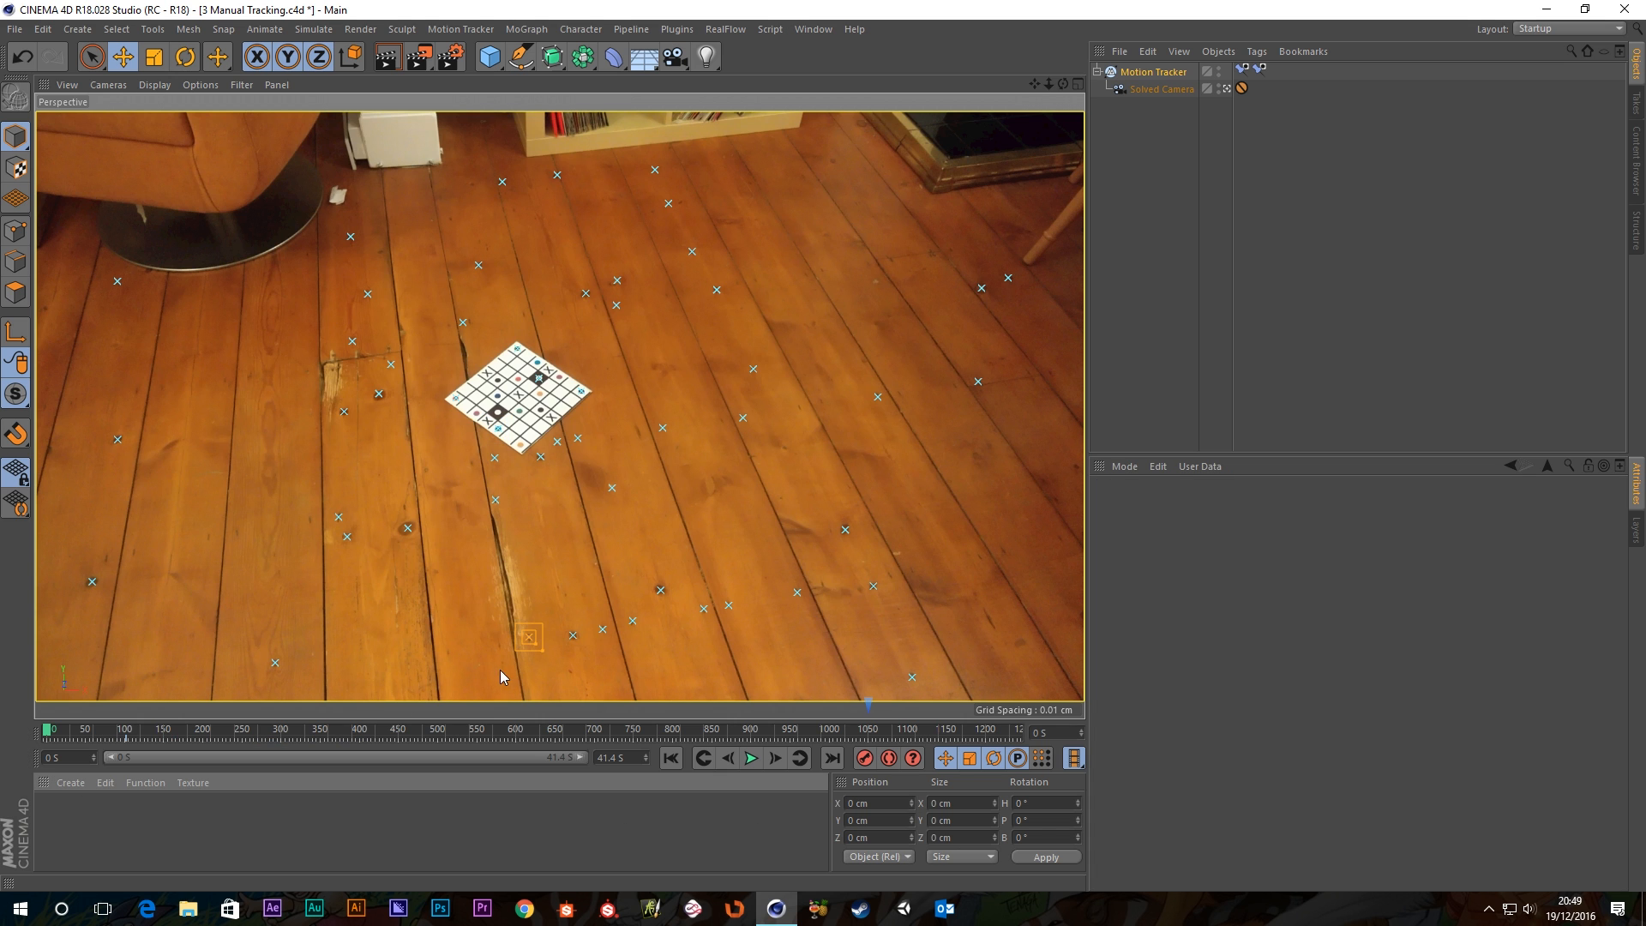
left_click(519, 553)
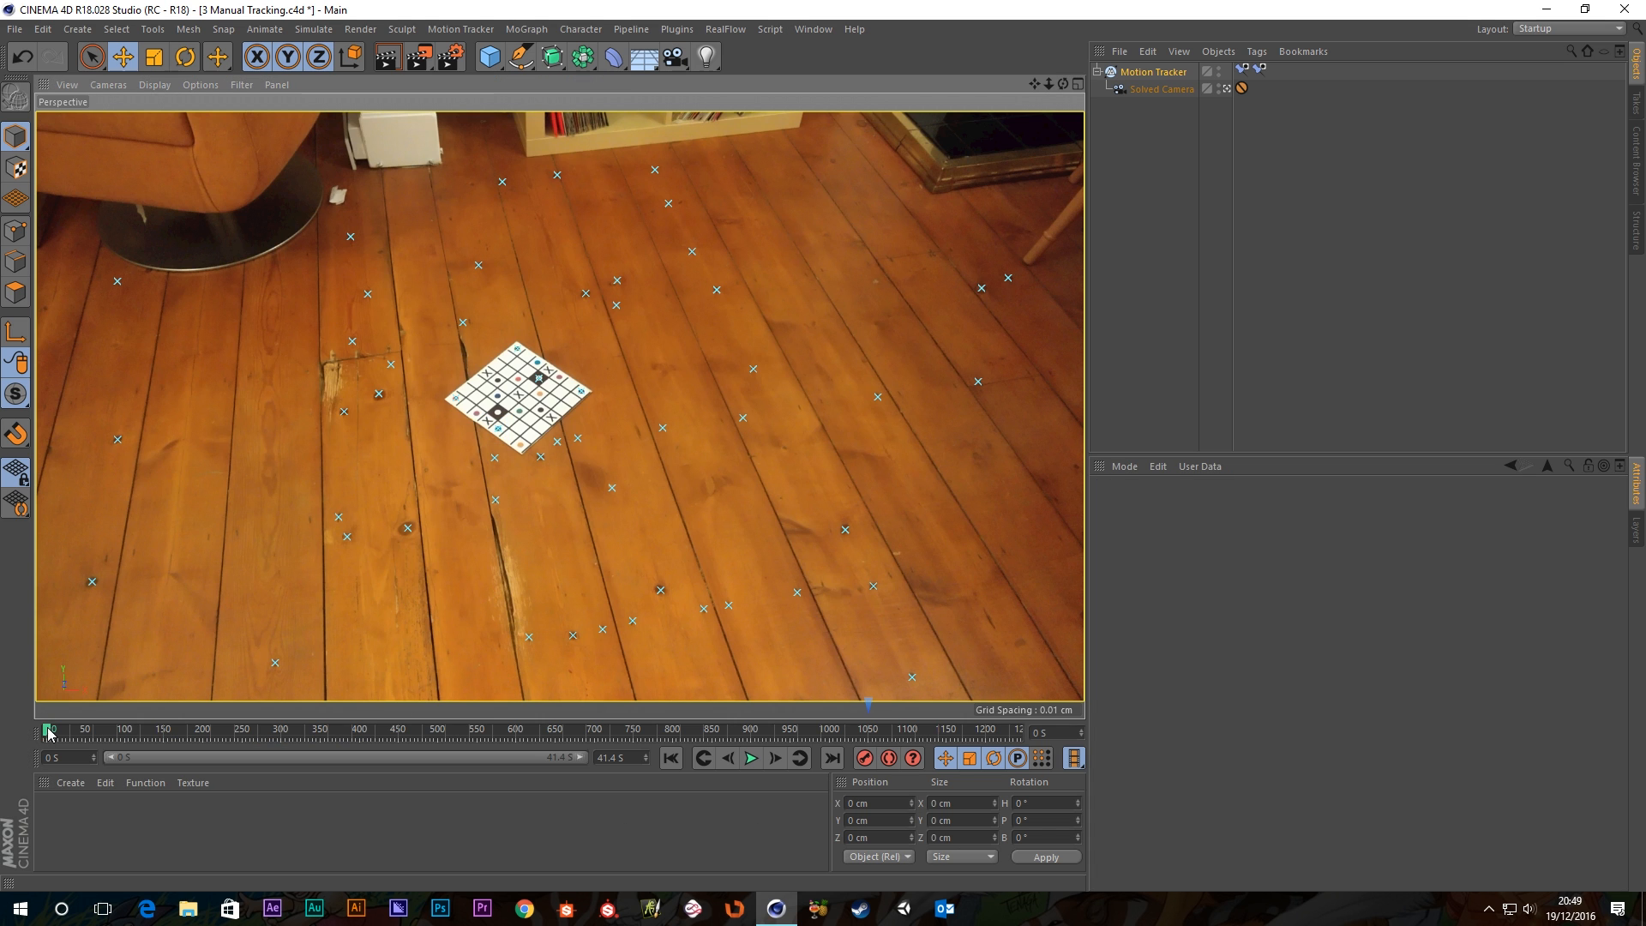
Scrub to frame 231, select the user track on the test card's lower-right corner, and follow it to frame 391.
left_click_drag(47, 737, 227, 731)
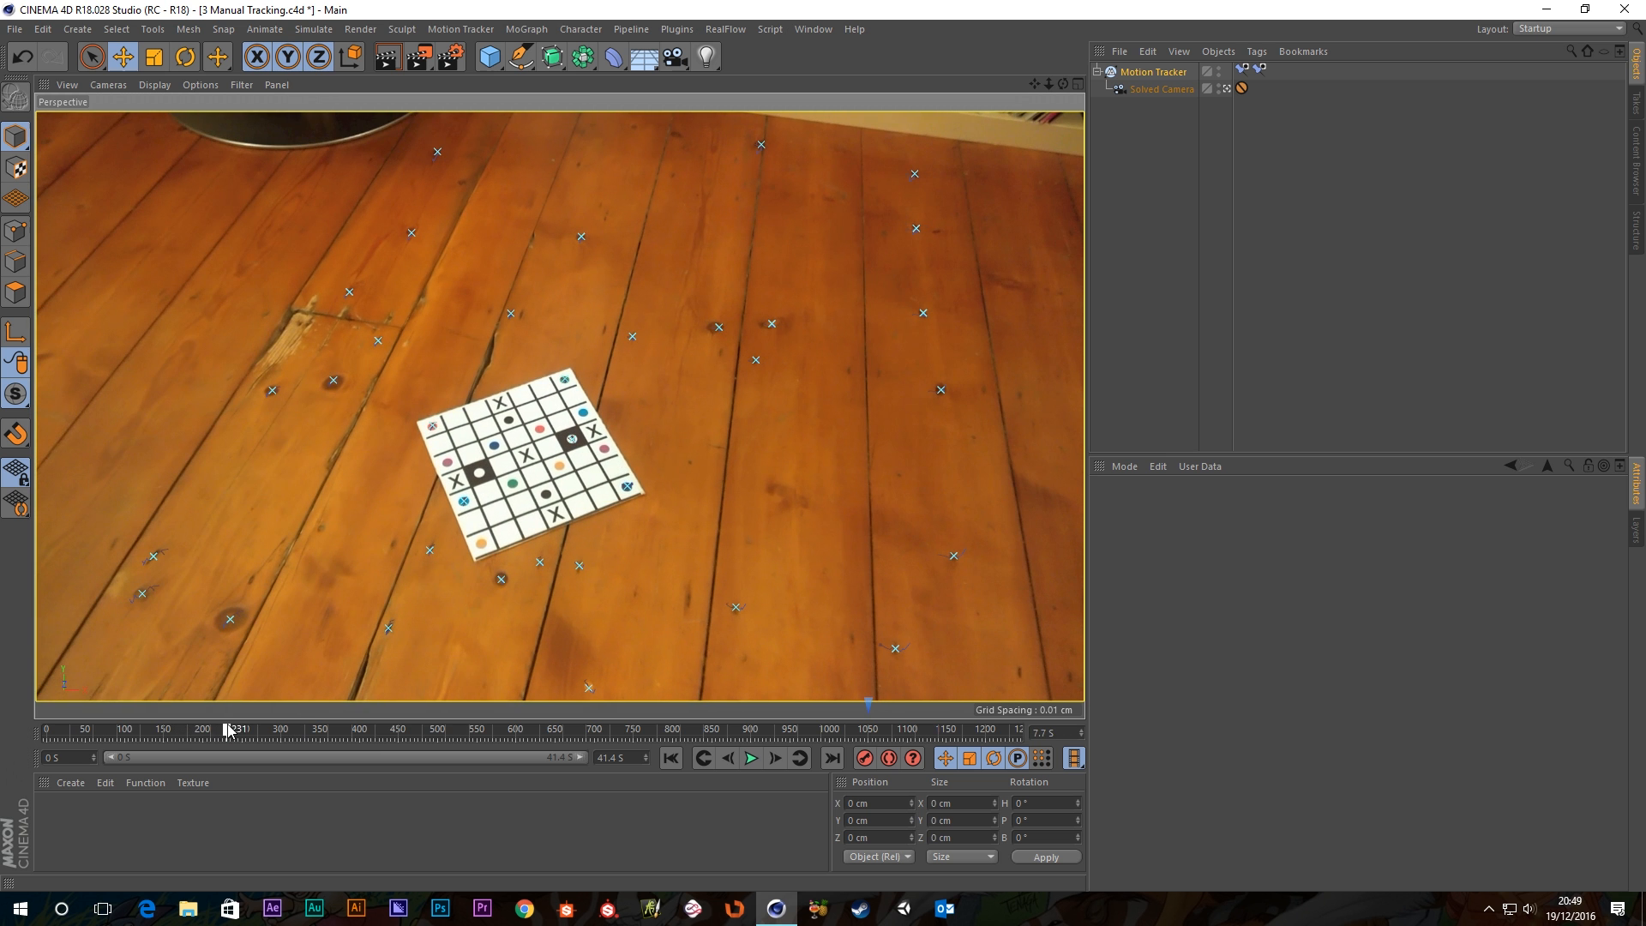
left_click(628, 488)
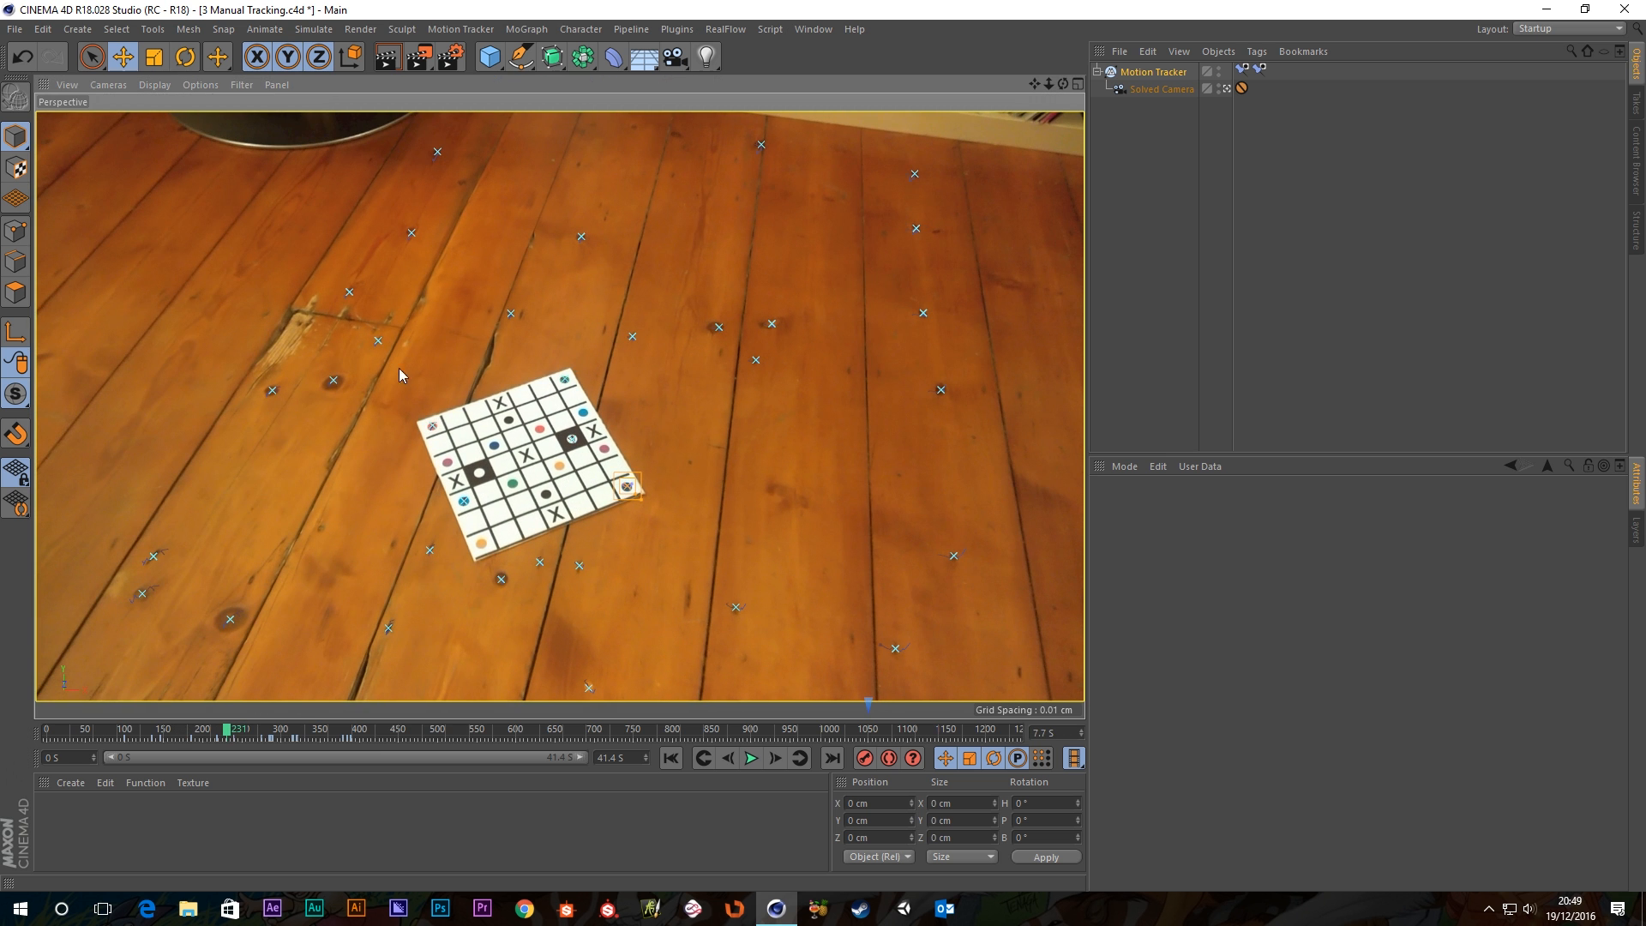
left_click_drag(233, 732, 352, 760)
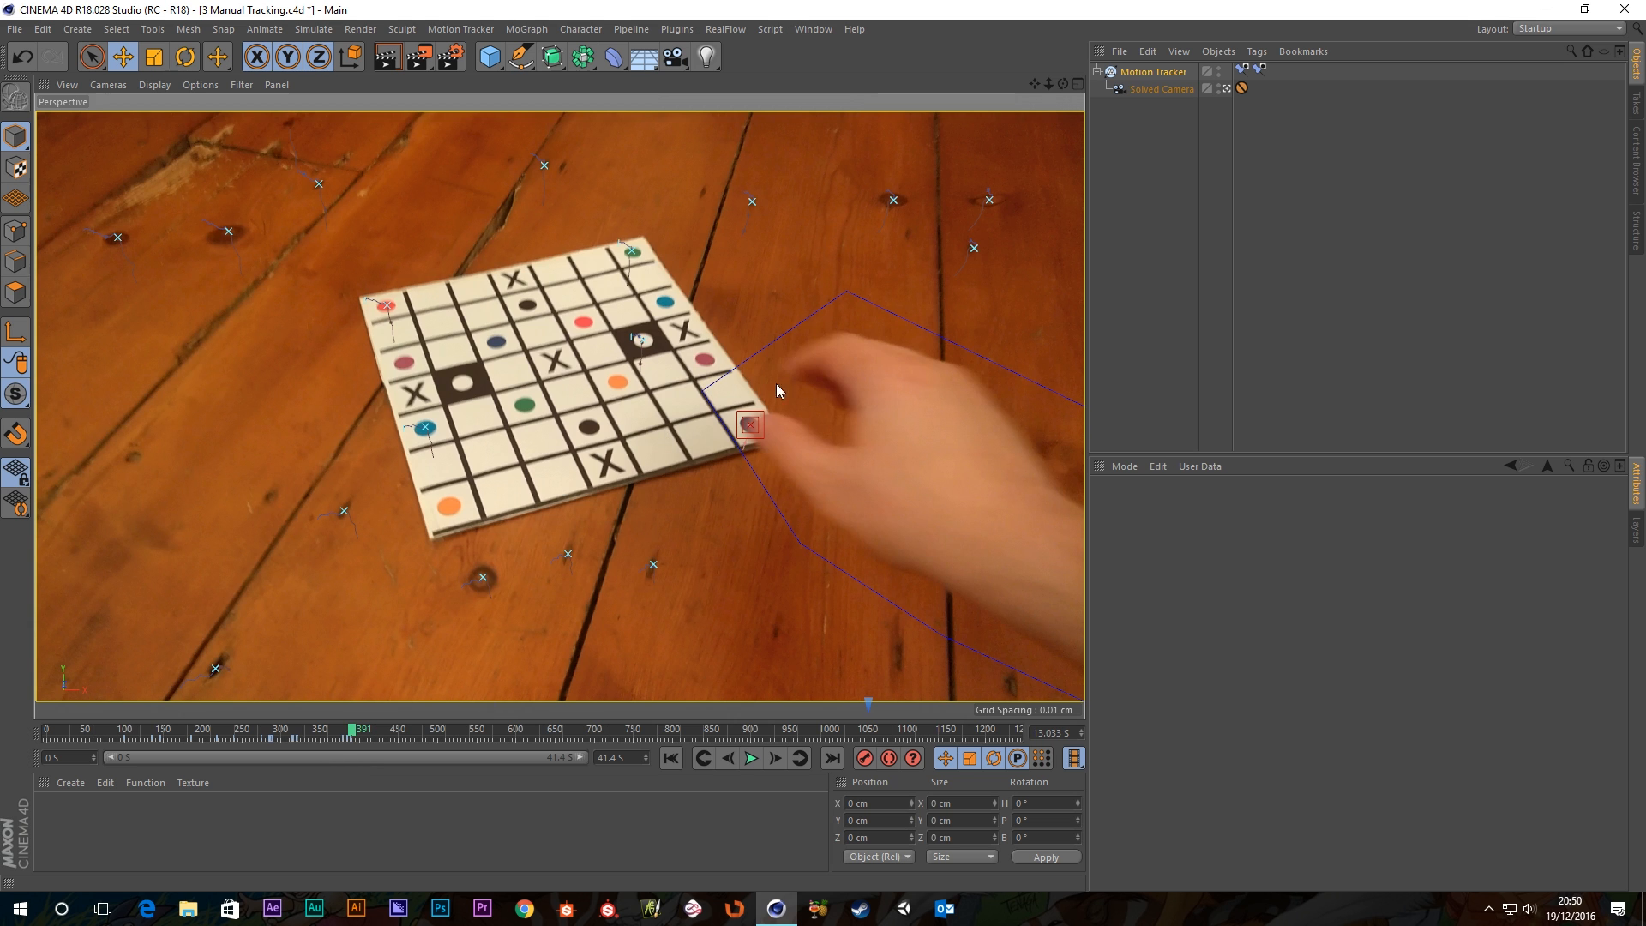
Look at the commands for the selected track, including Trim Track, at frame 391 and rewind the timeline to frame 0.
right_click(751, 426)
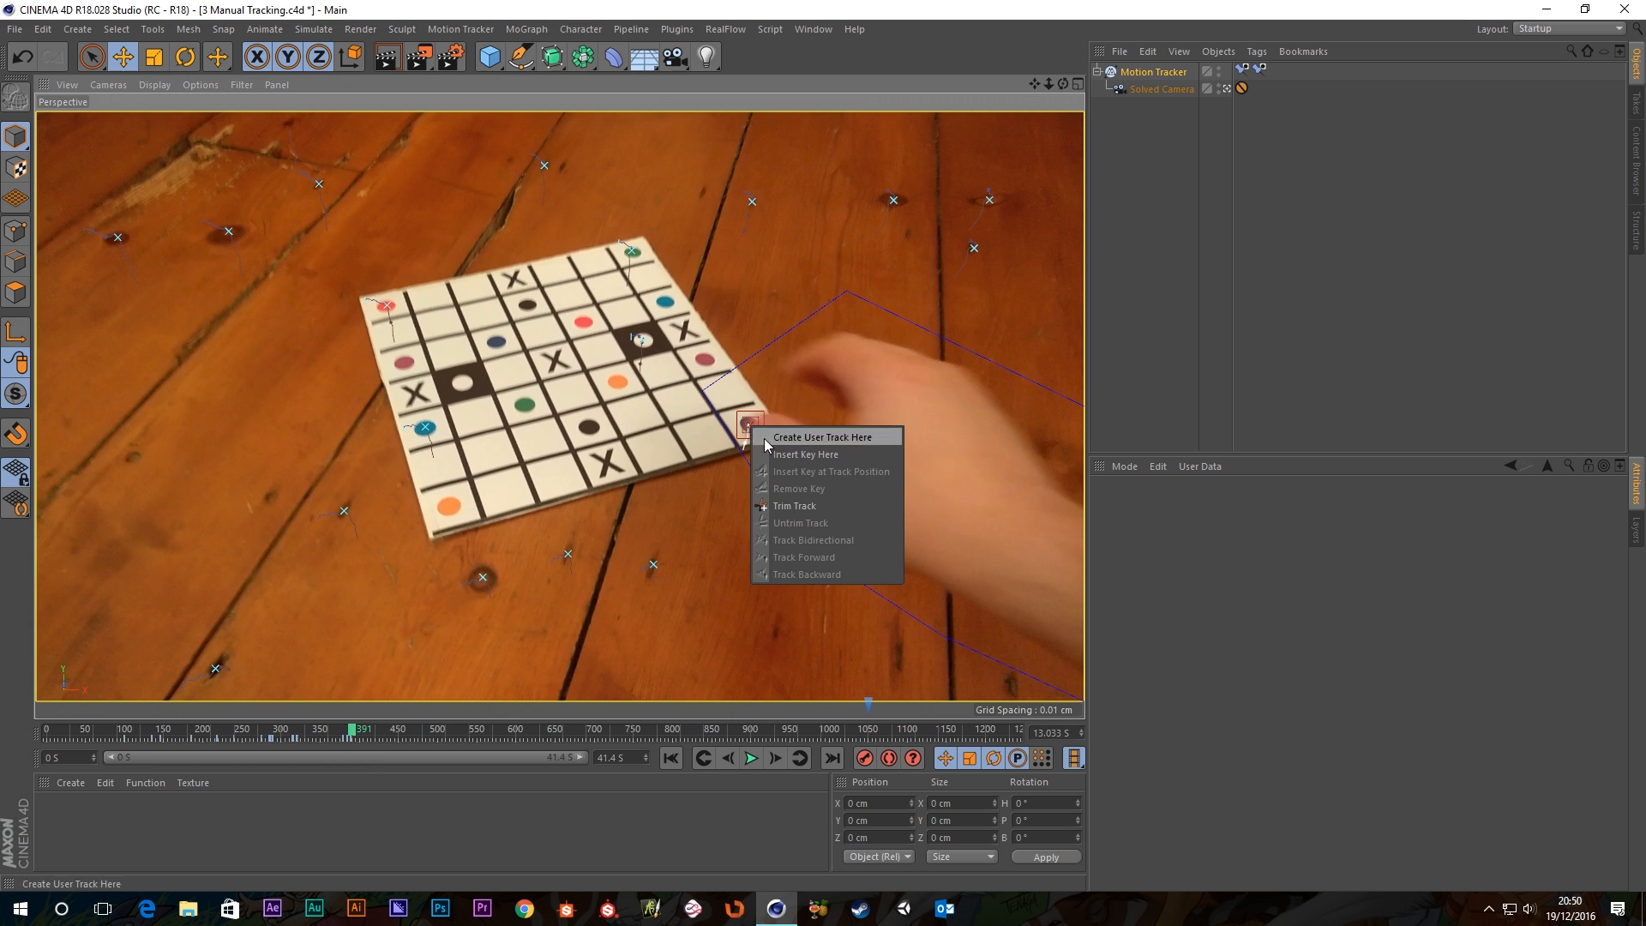
left_click(351, 731)
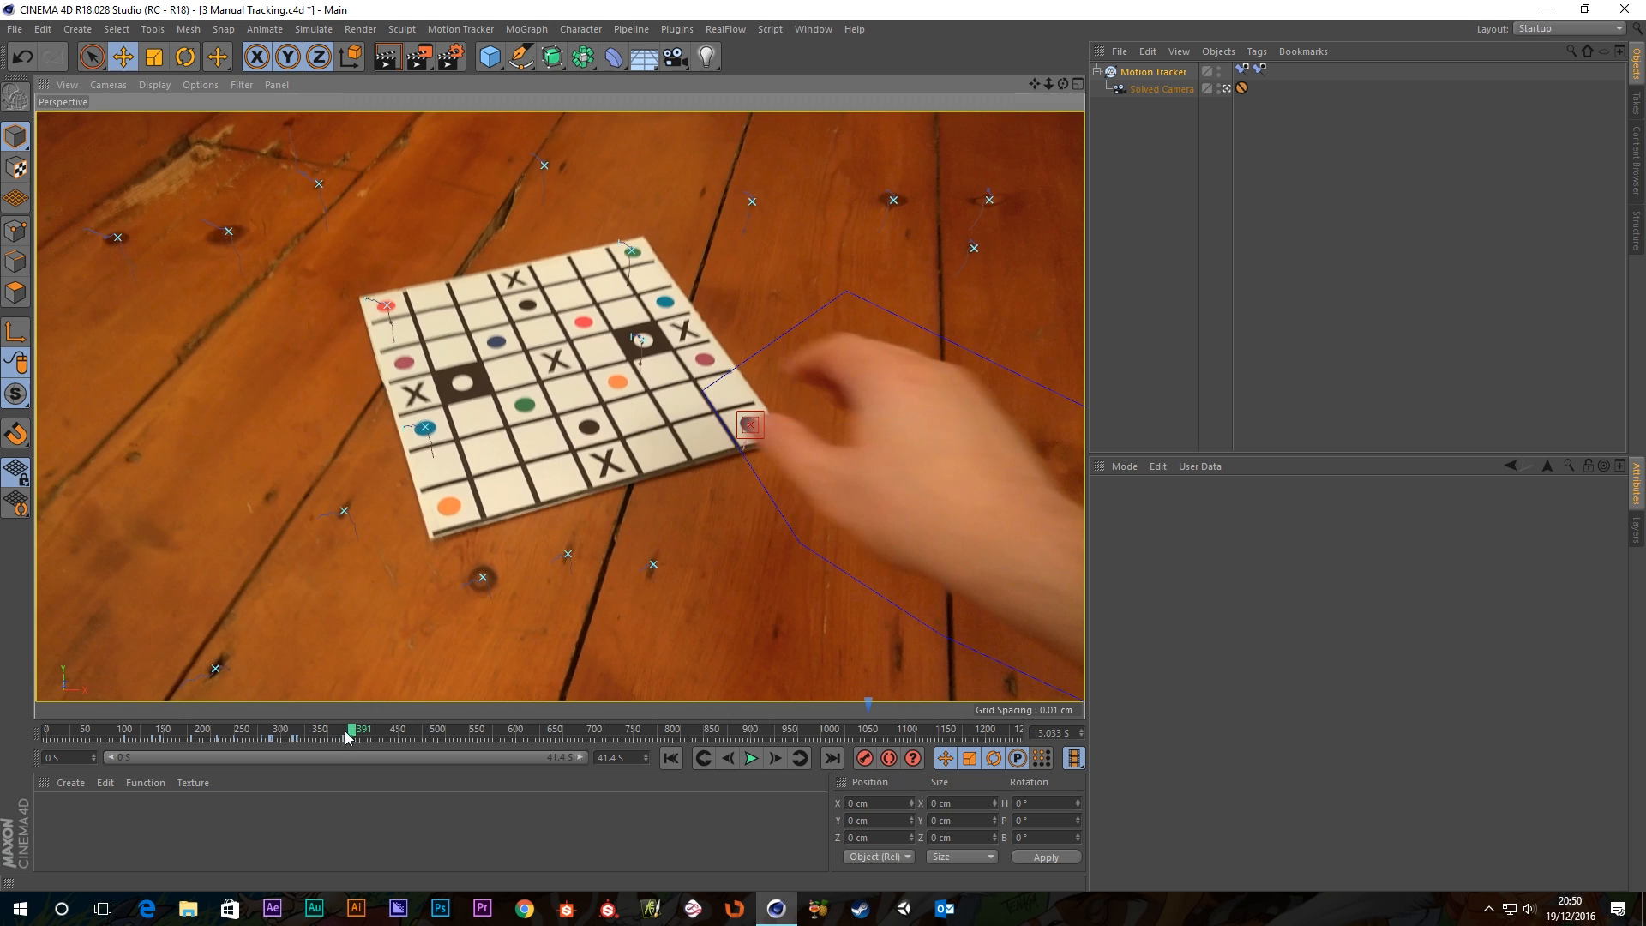
left_click_drag(347, 736, 5, 763)
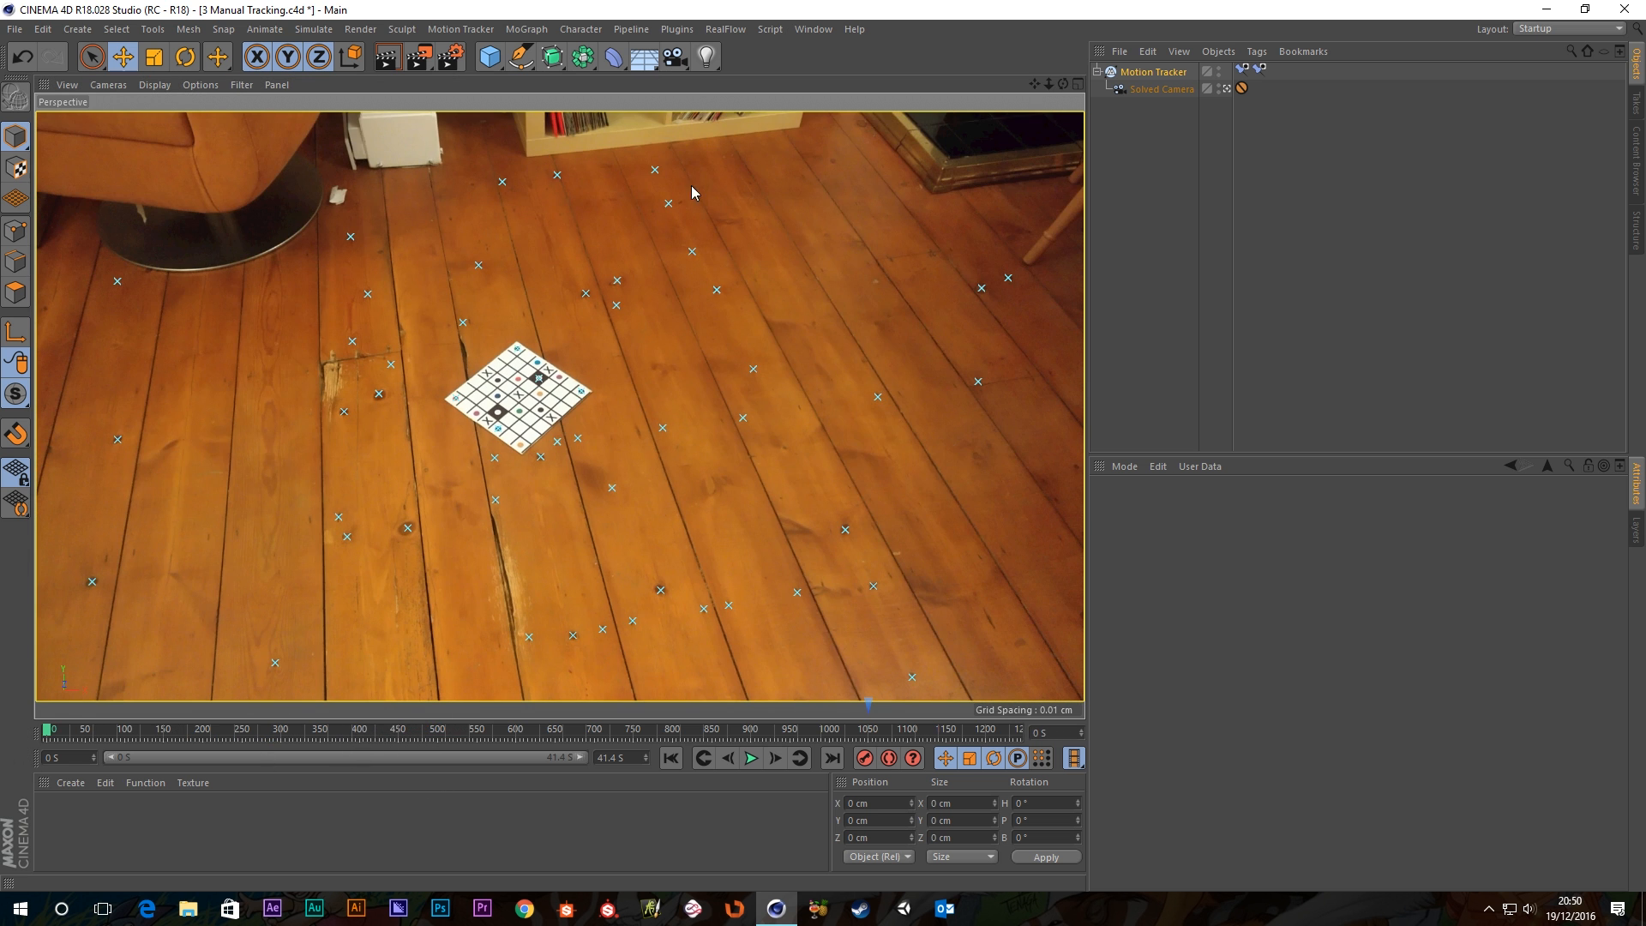
Close the manual tracking project without saving and reopen the file 3 Manual Tracking.
left_click(15, 29)
left_click(54, 148)
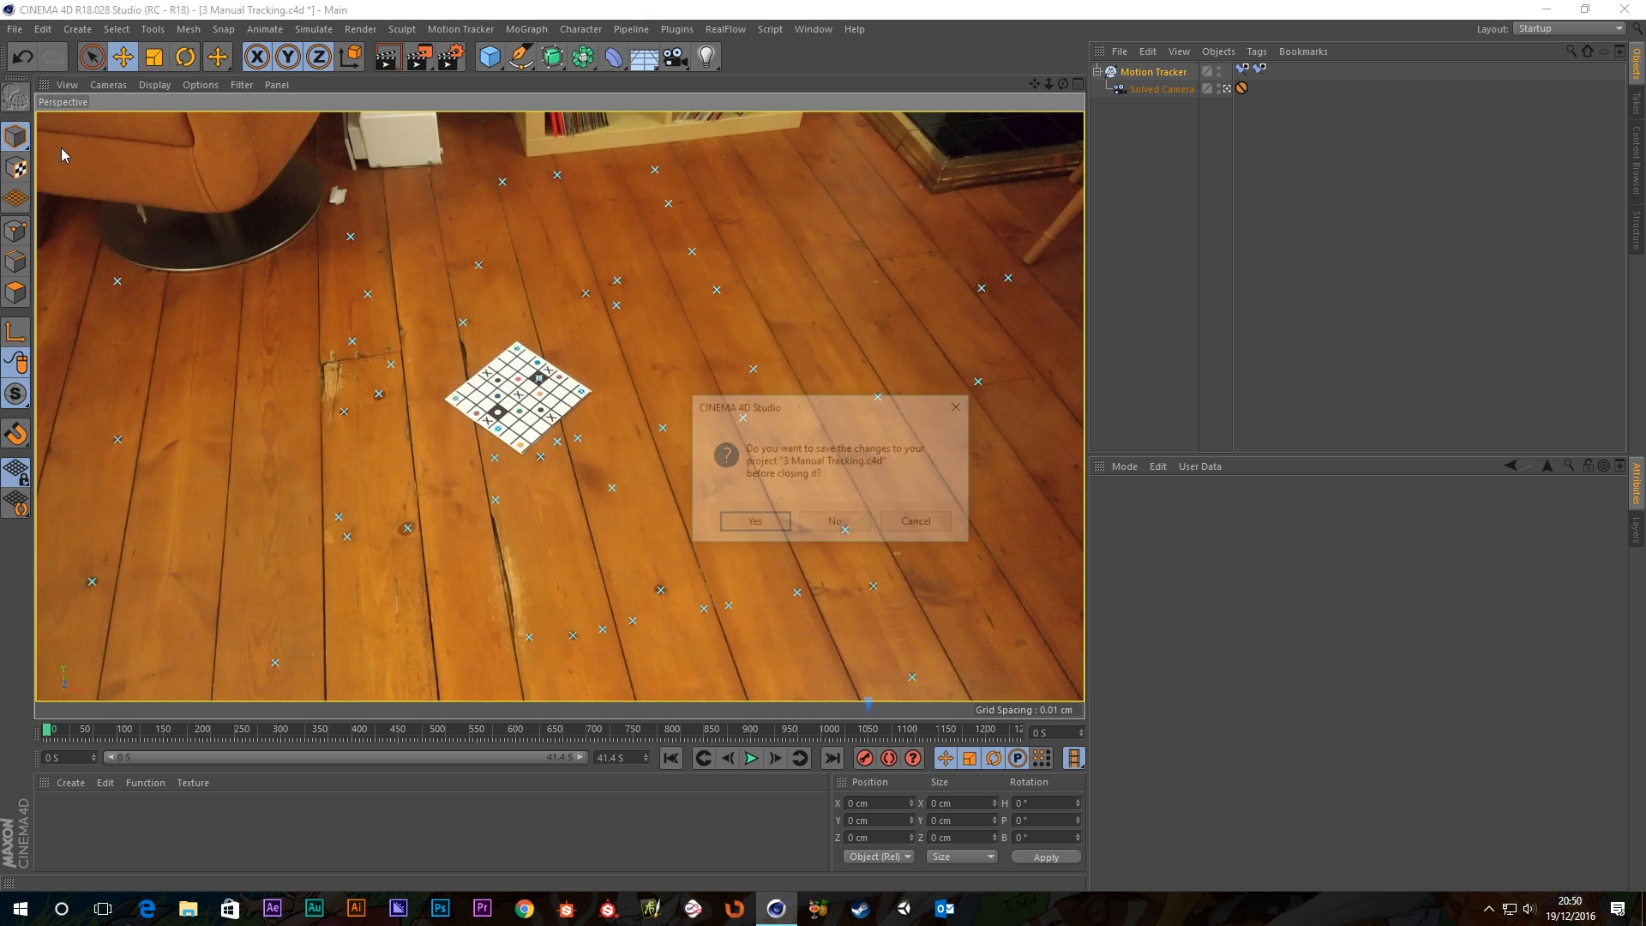
left_click(835, 524)
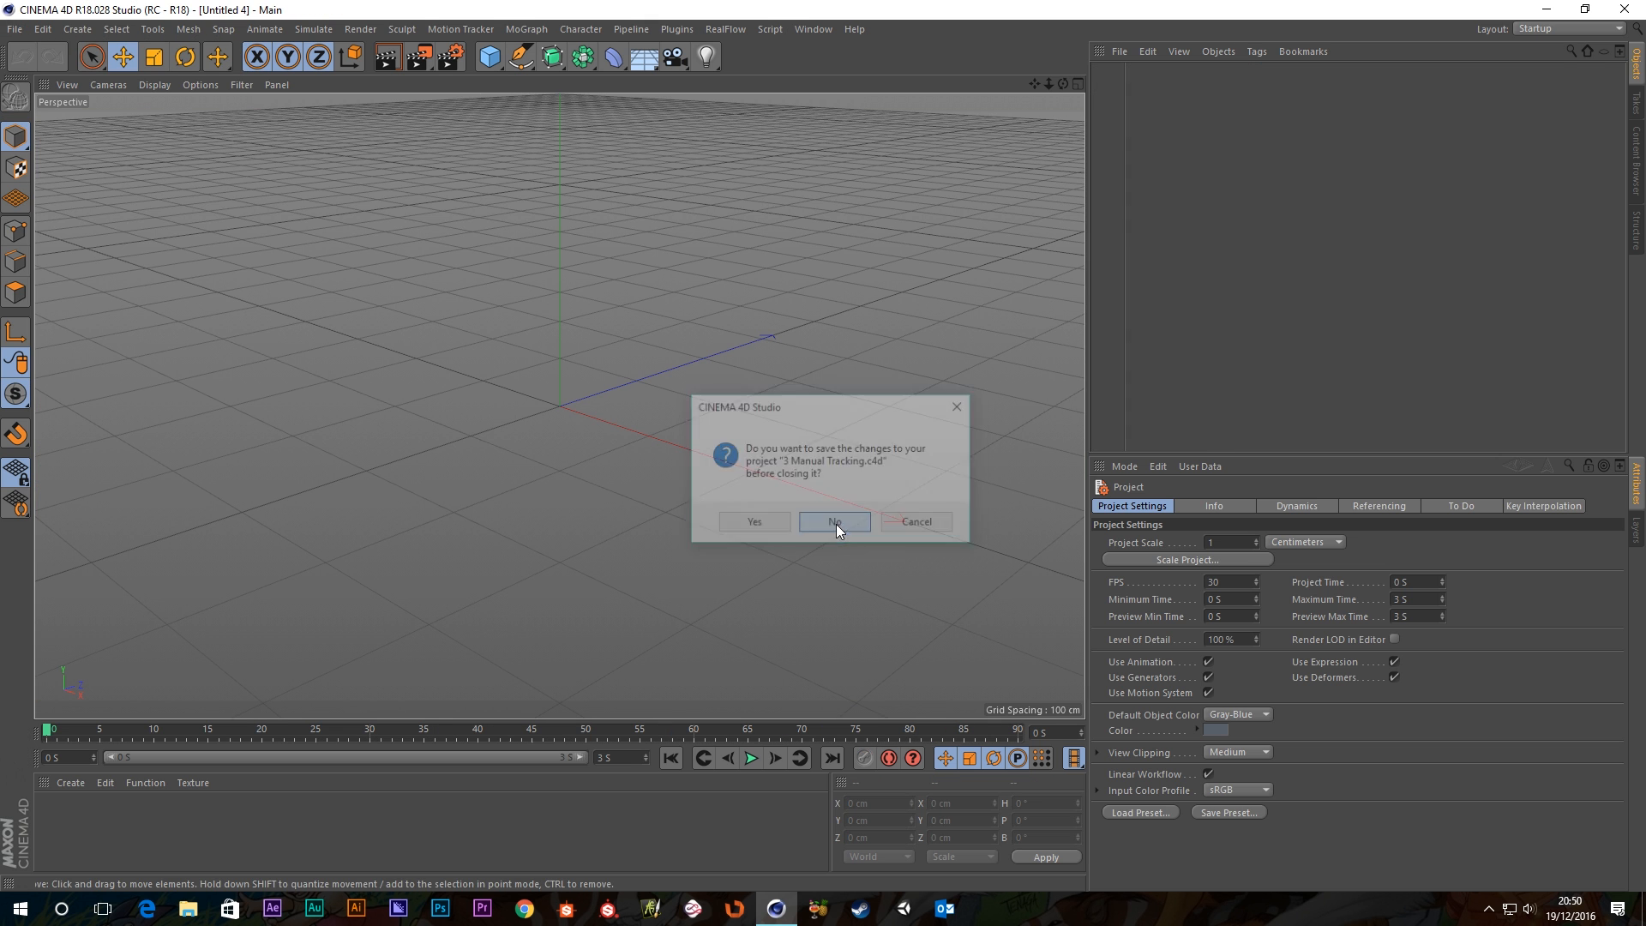
left_click(14, 29)
left_click(50, 70)
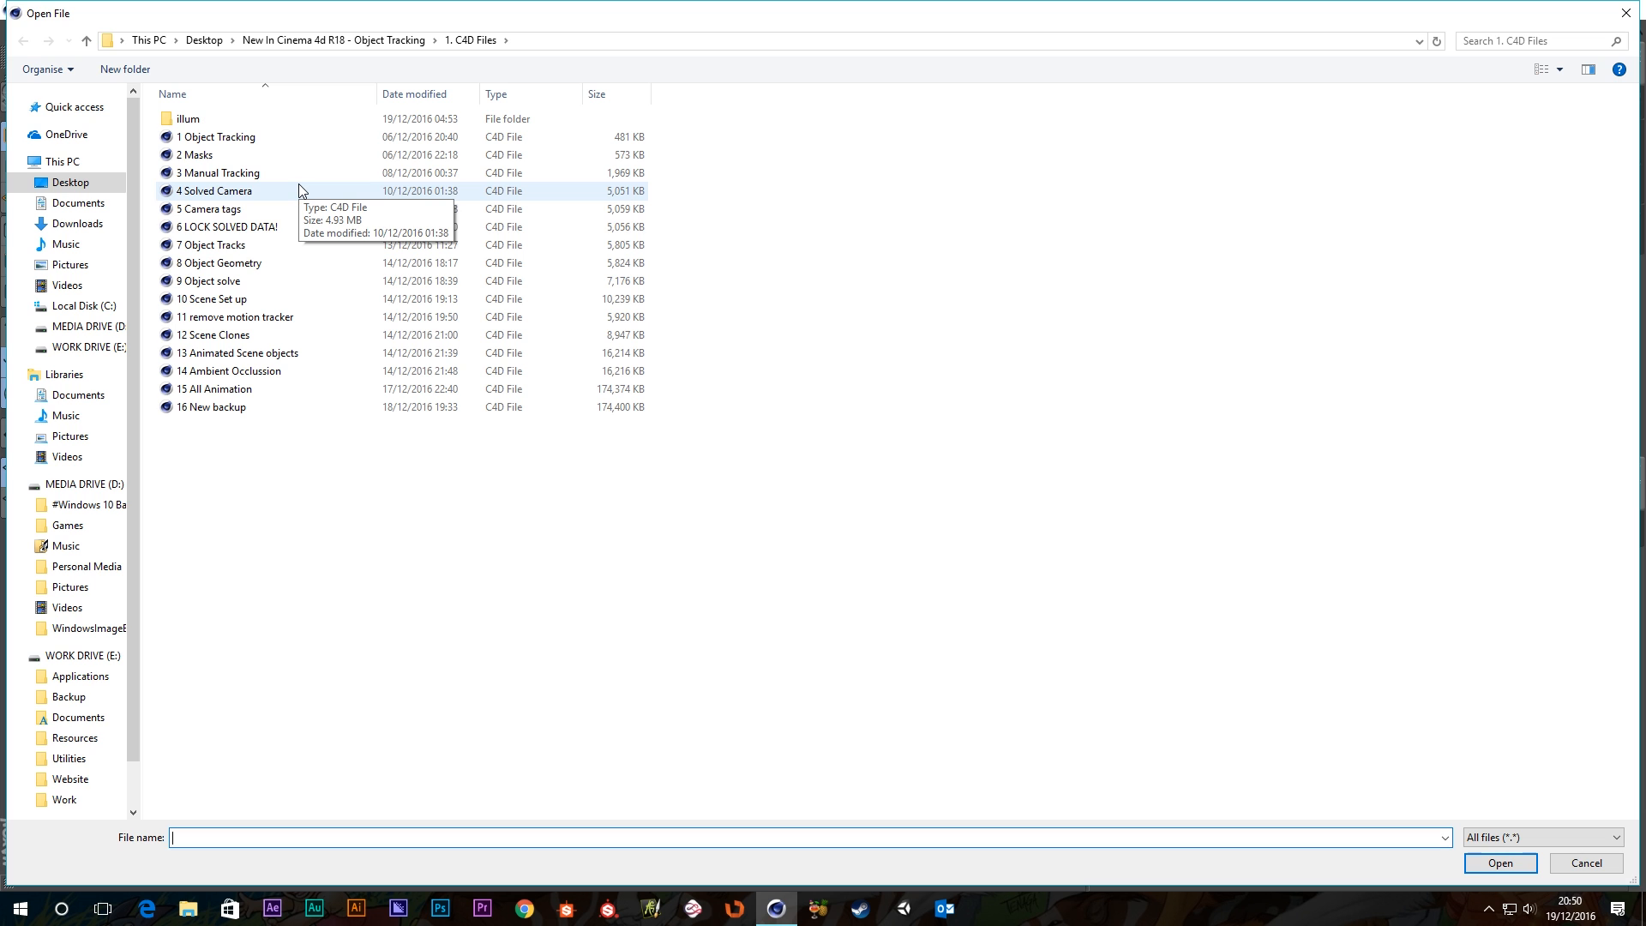
double_click(231, 174)
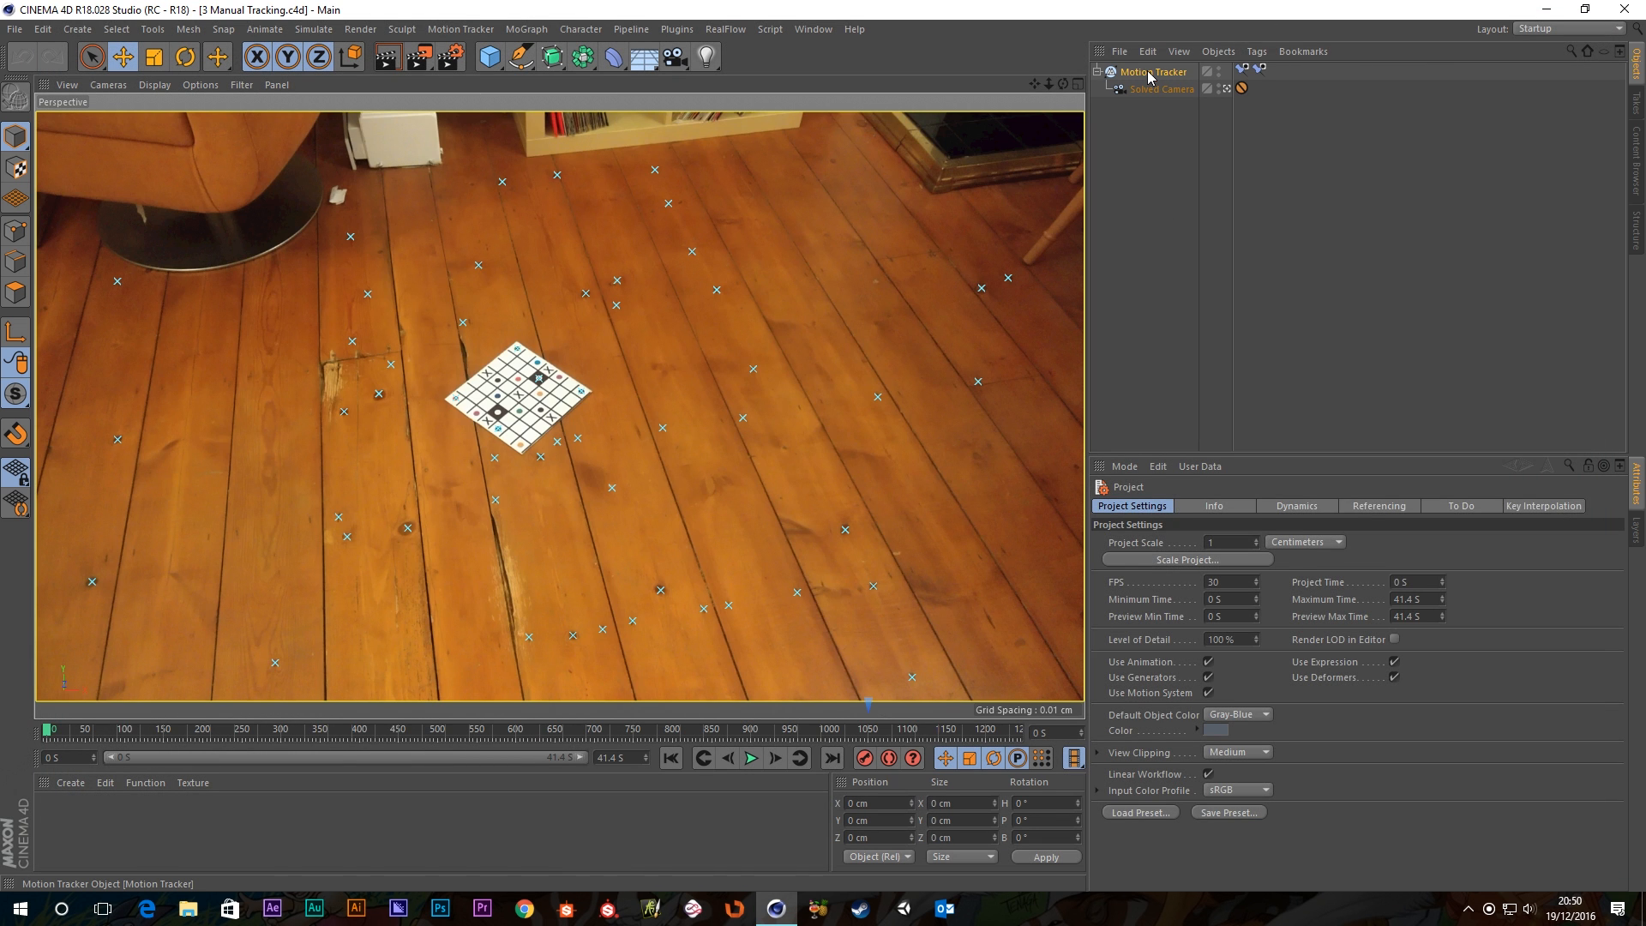
Show the Motion Tracker's reconstruction settings and look through the Solve Mode options, keeping Full 3D Reconstruction.
left_click(1149, 74)
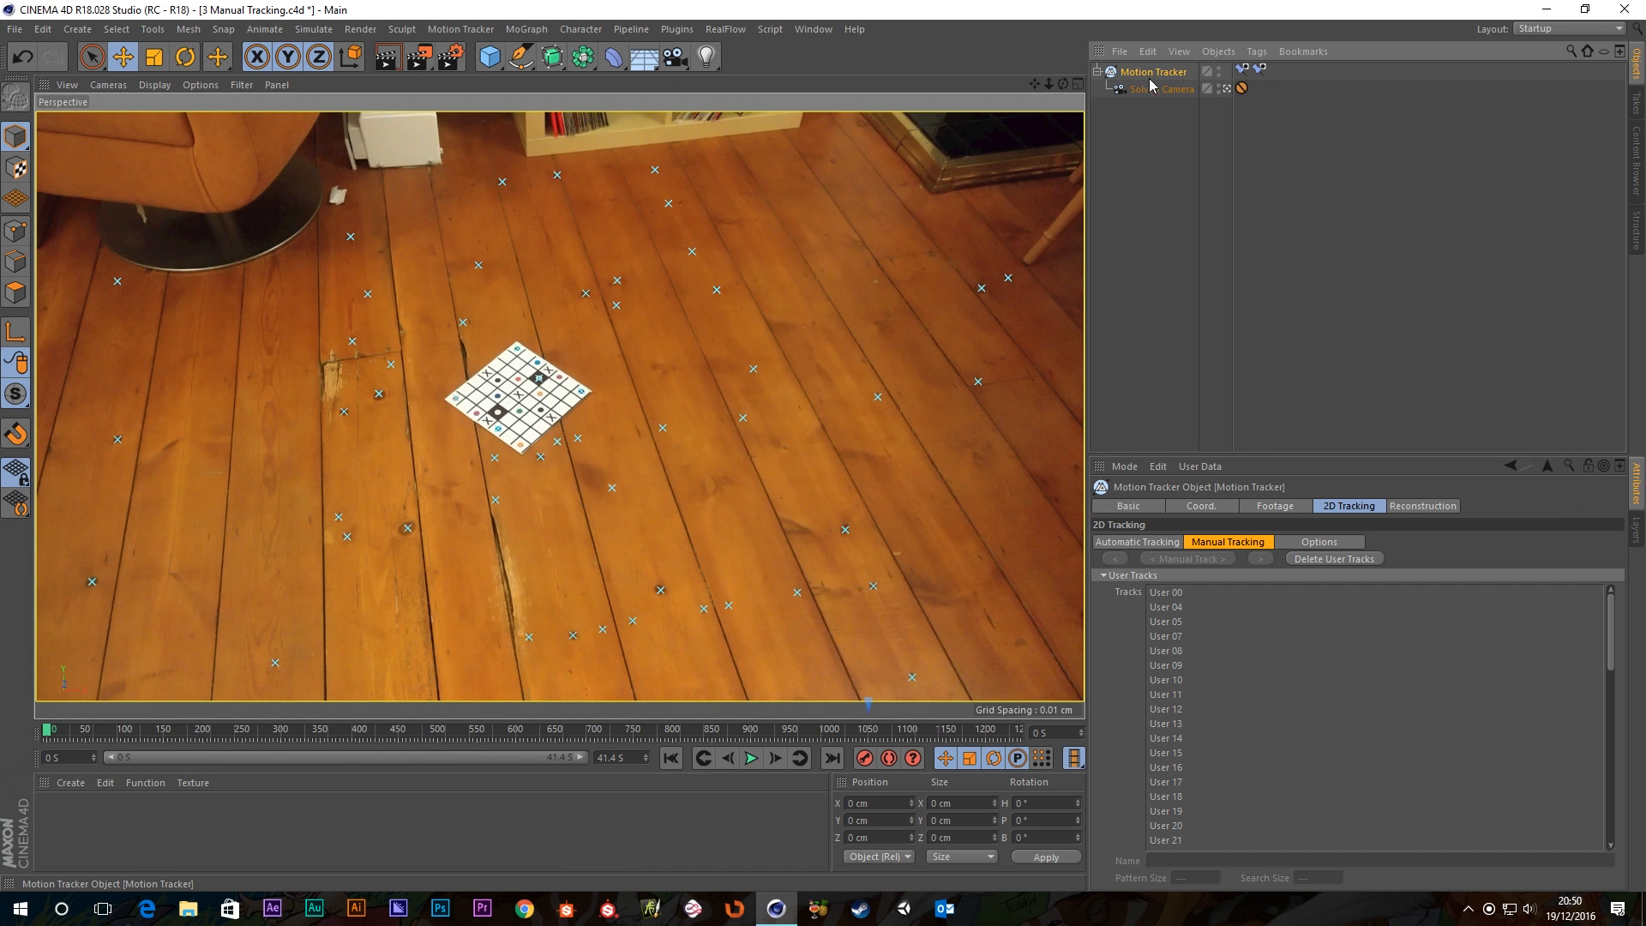
left_click(1417, 507)
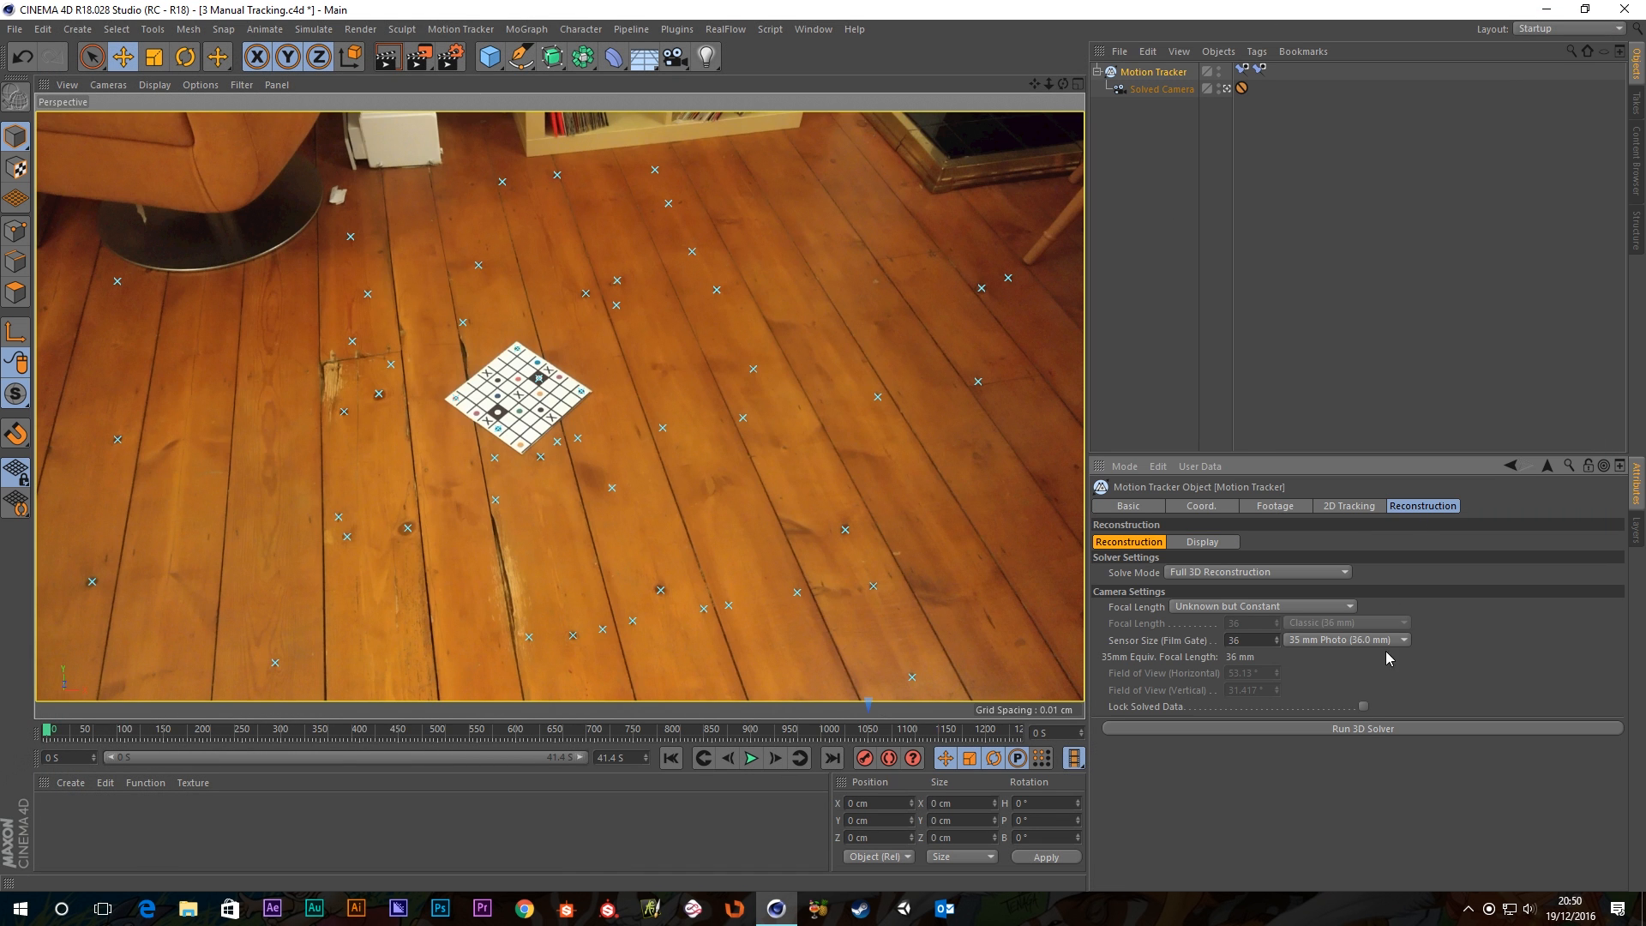
left_click(1228, 573)
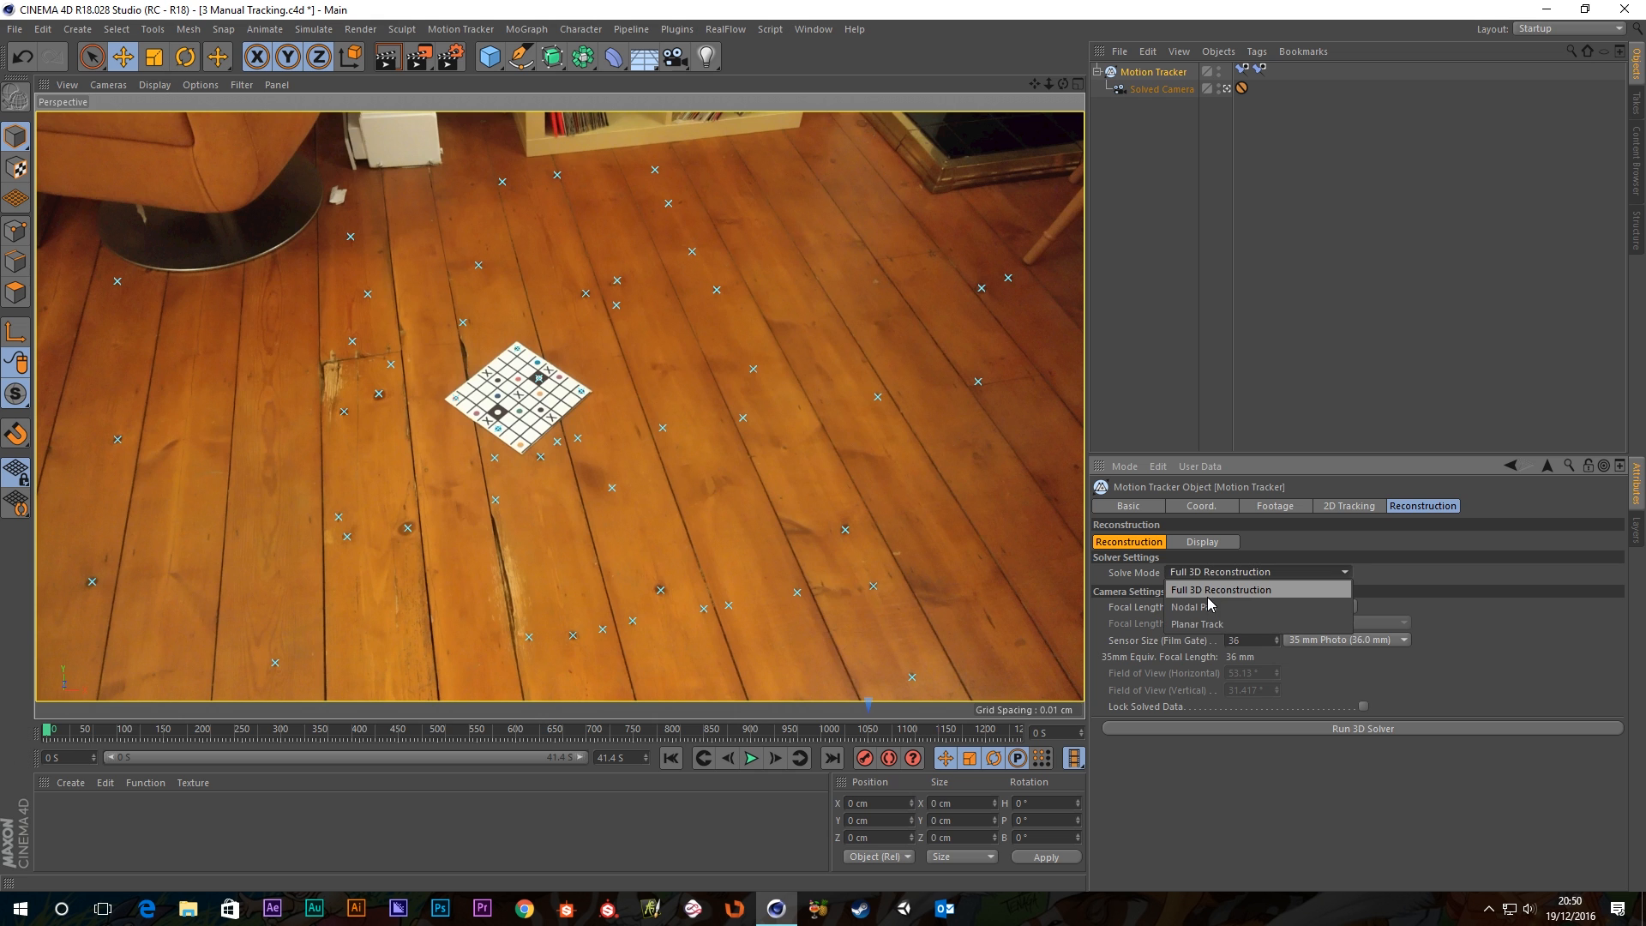
left_click(1211, 595)
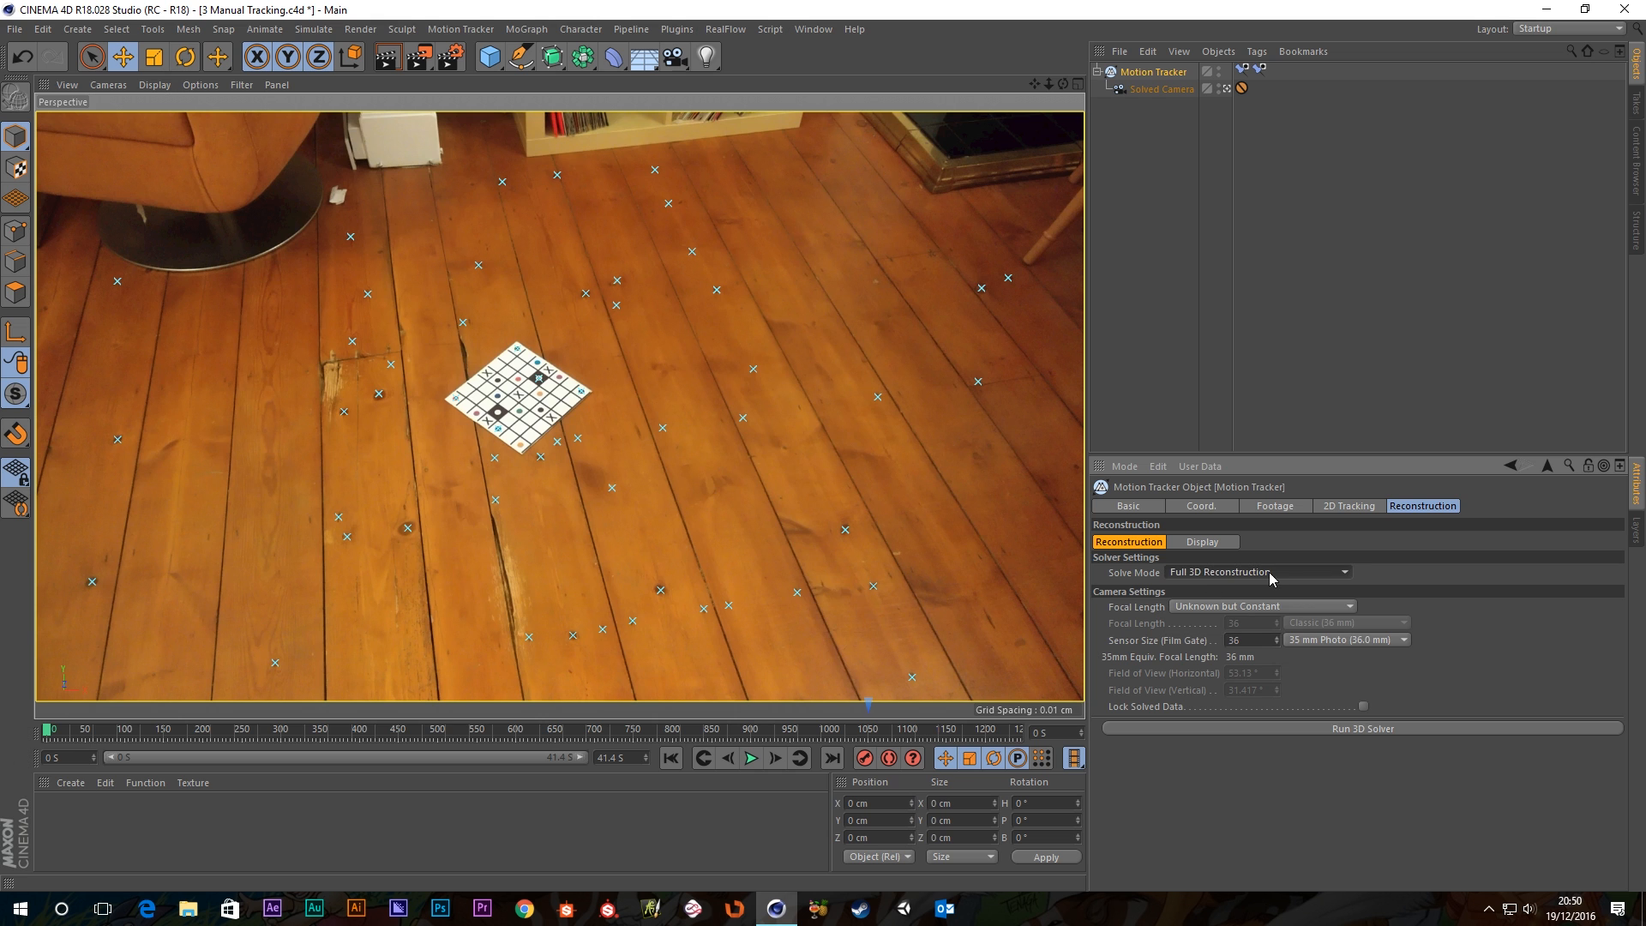
left_click(1251, 574)
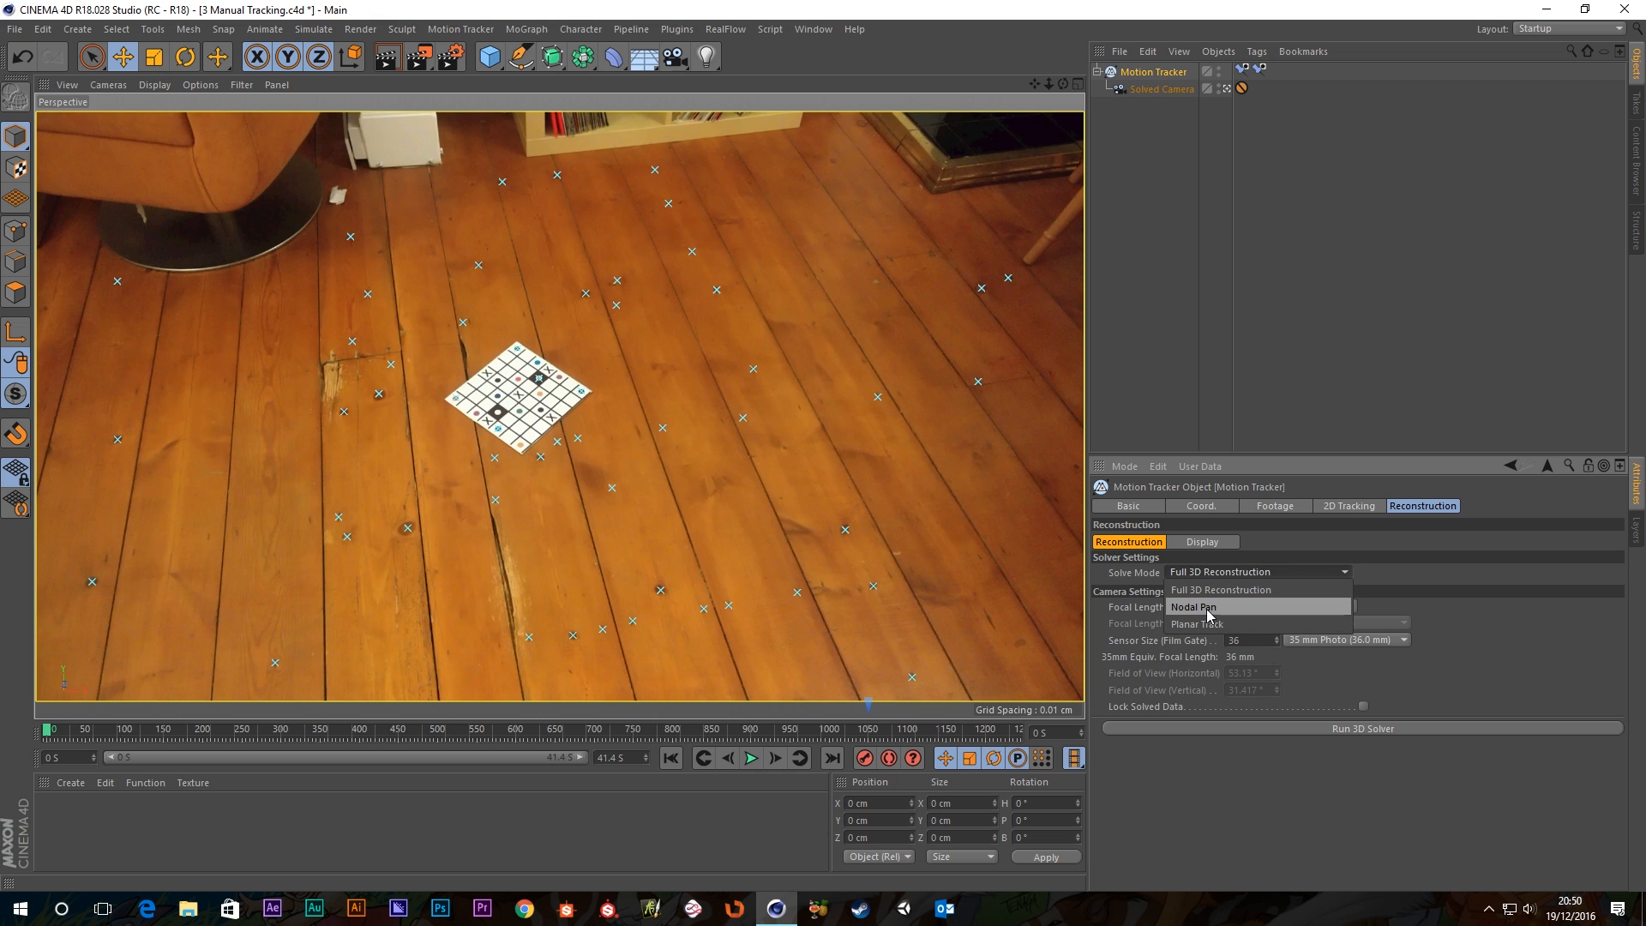
left_click(1232, 576)
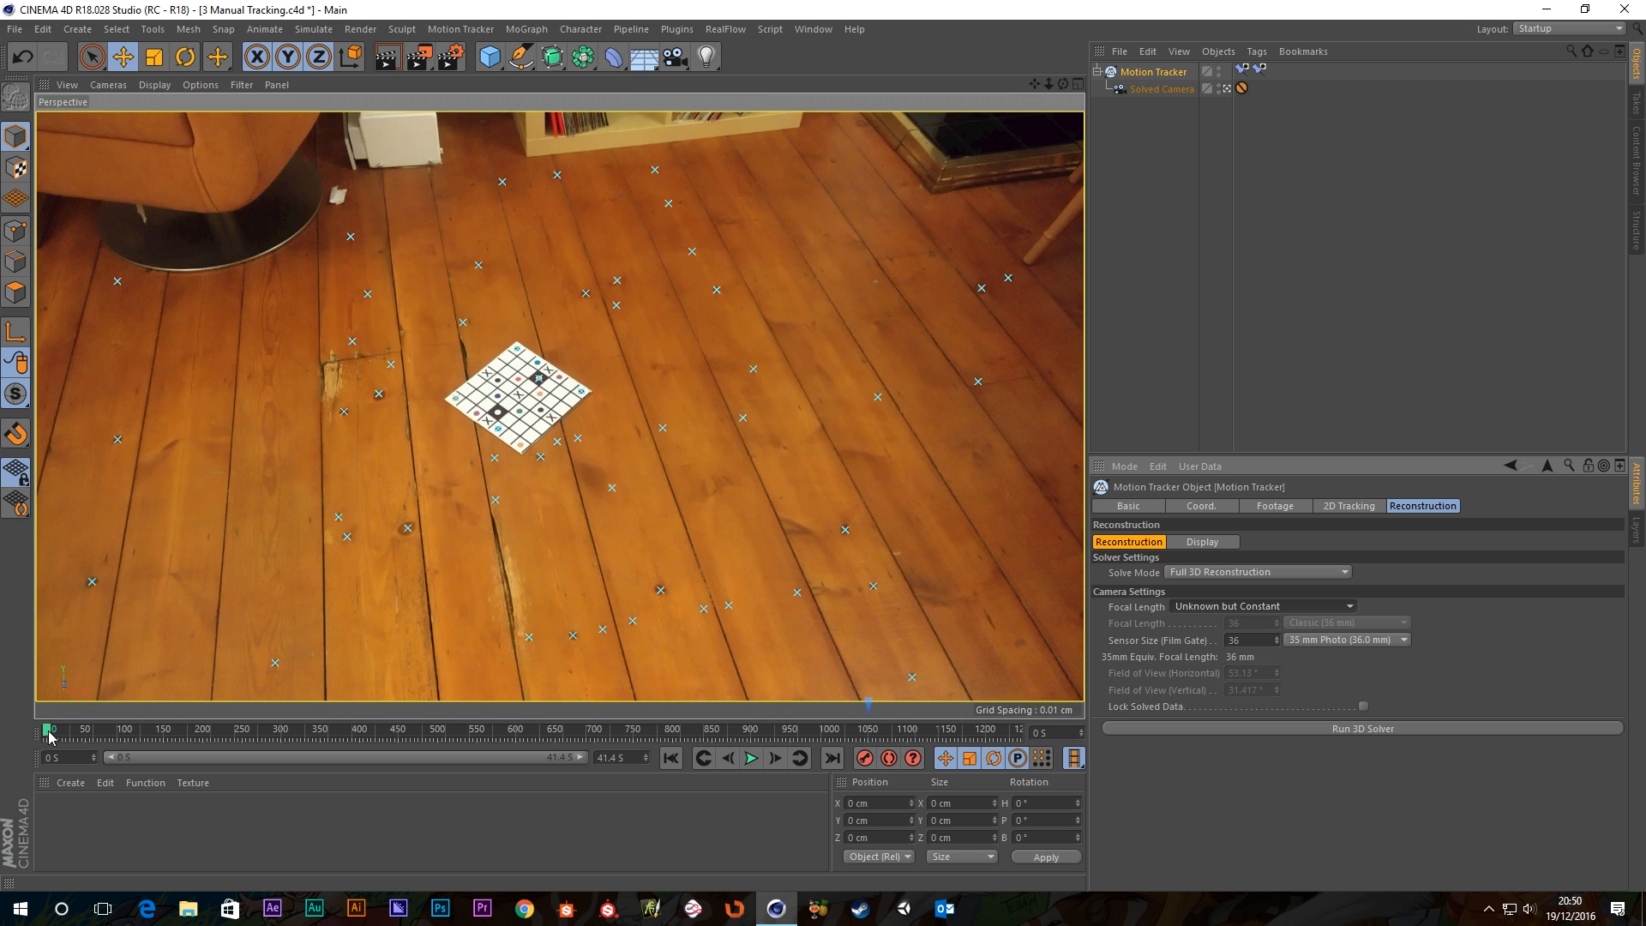
Look through the Focal Length options for the camera solve at frame 0, keeping Unknown but Constant.
left_click_drag(48, 736, 2, 735)
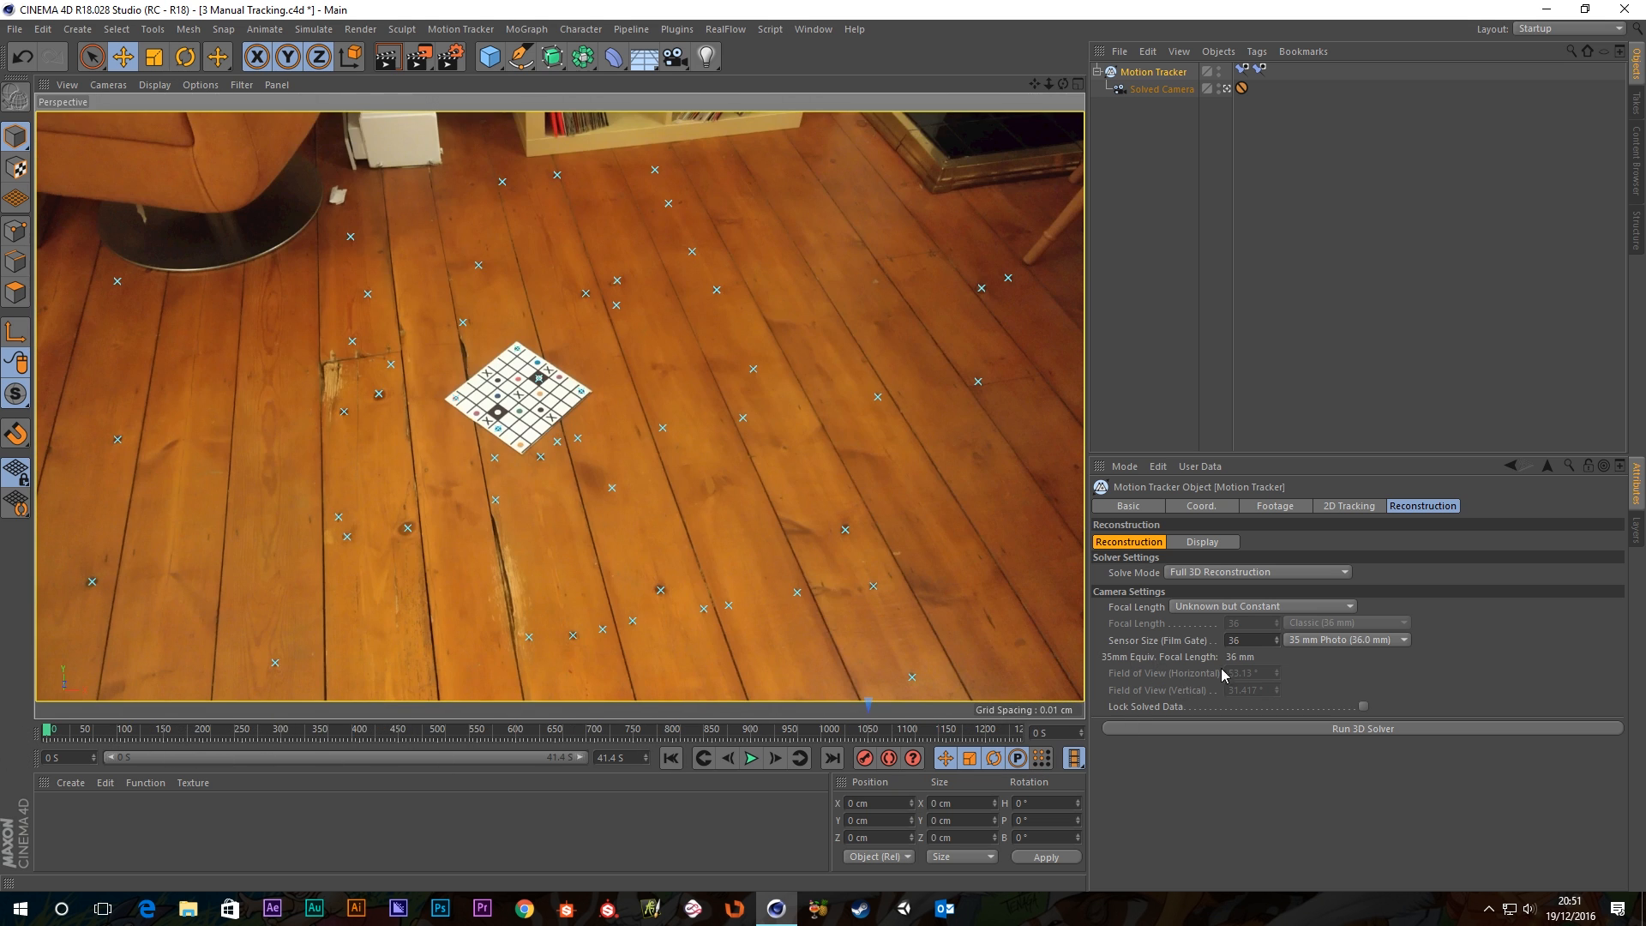
left_click(1251, 609)
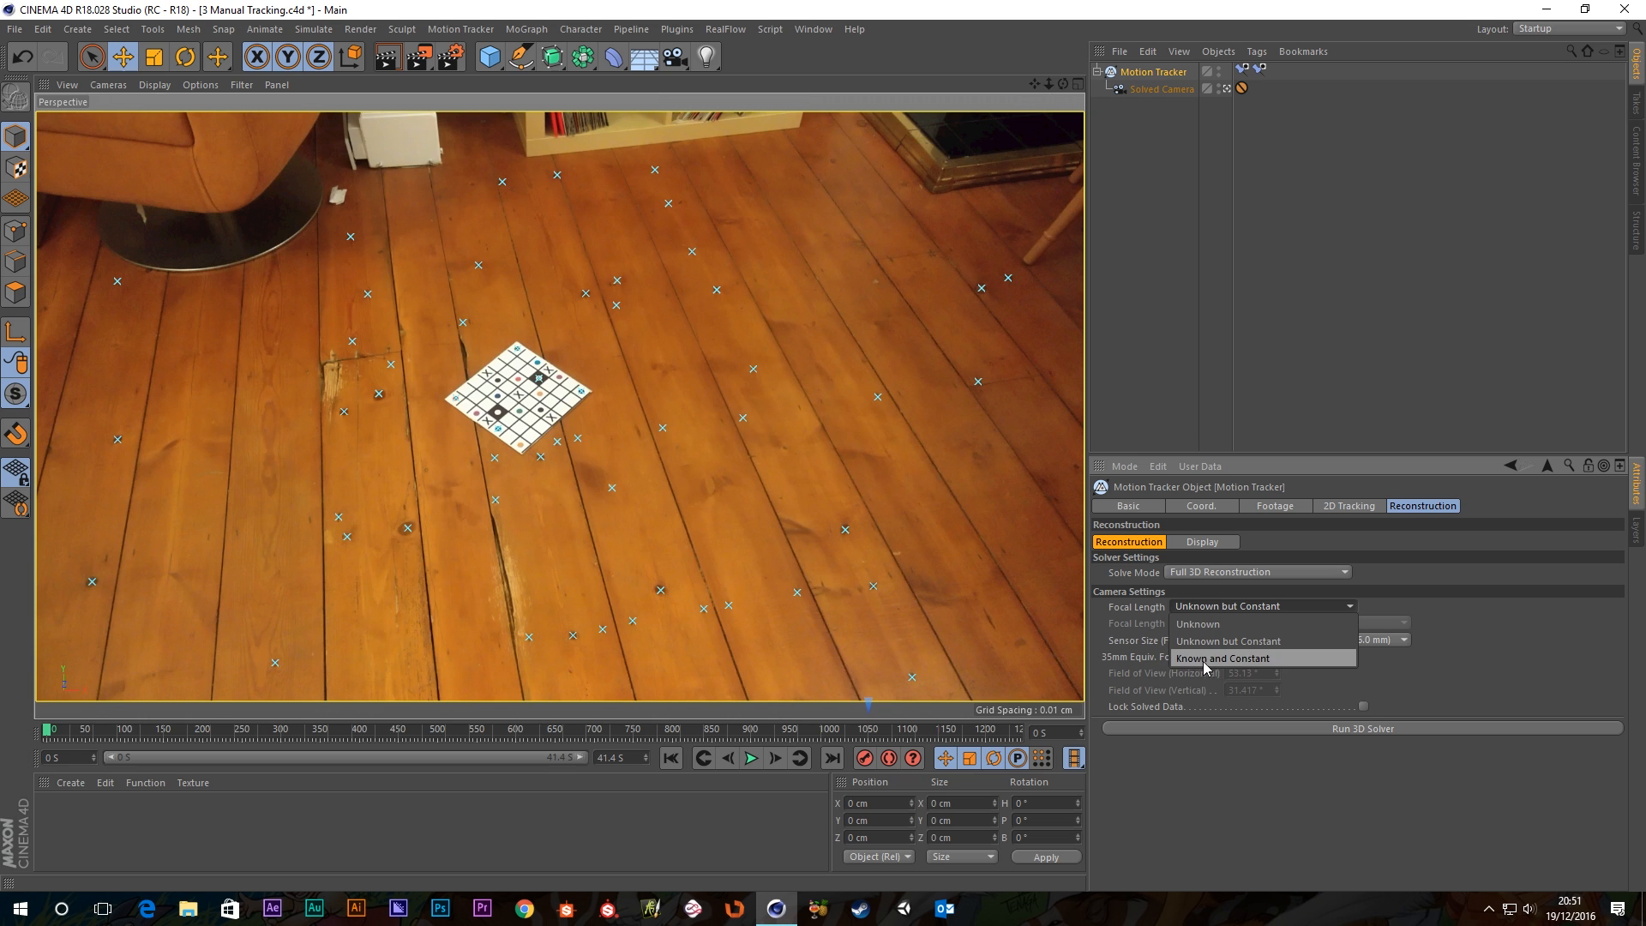
left_click(1481, 643)
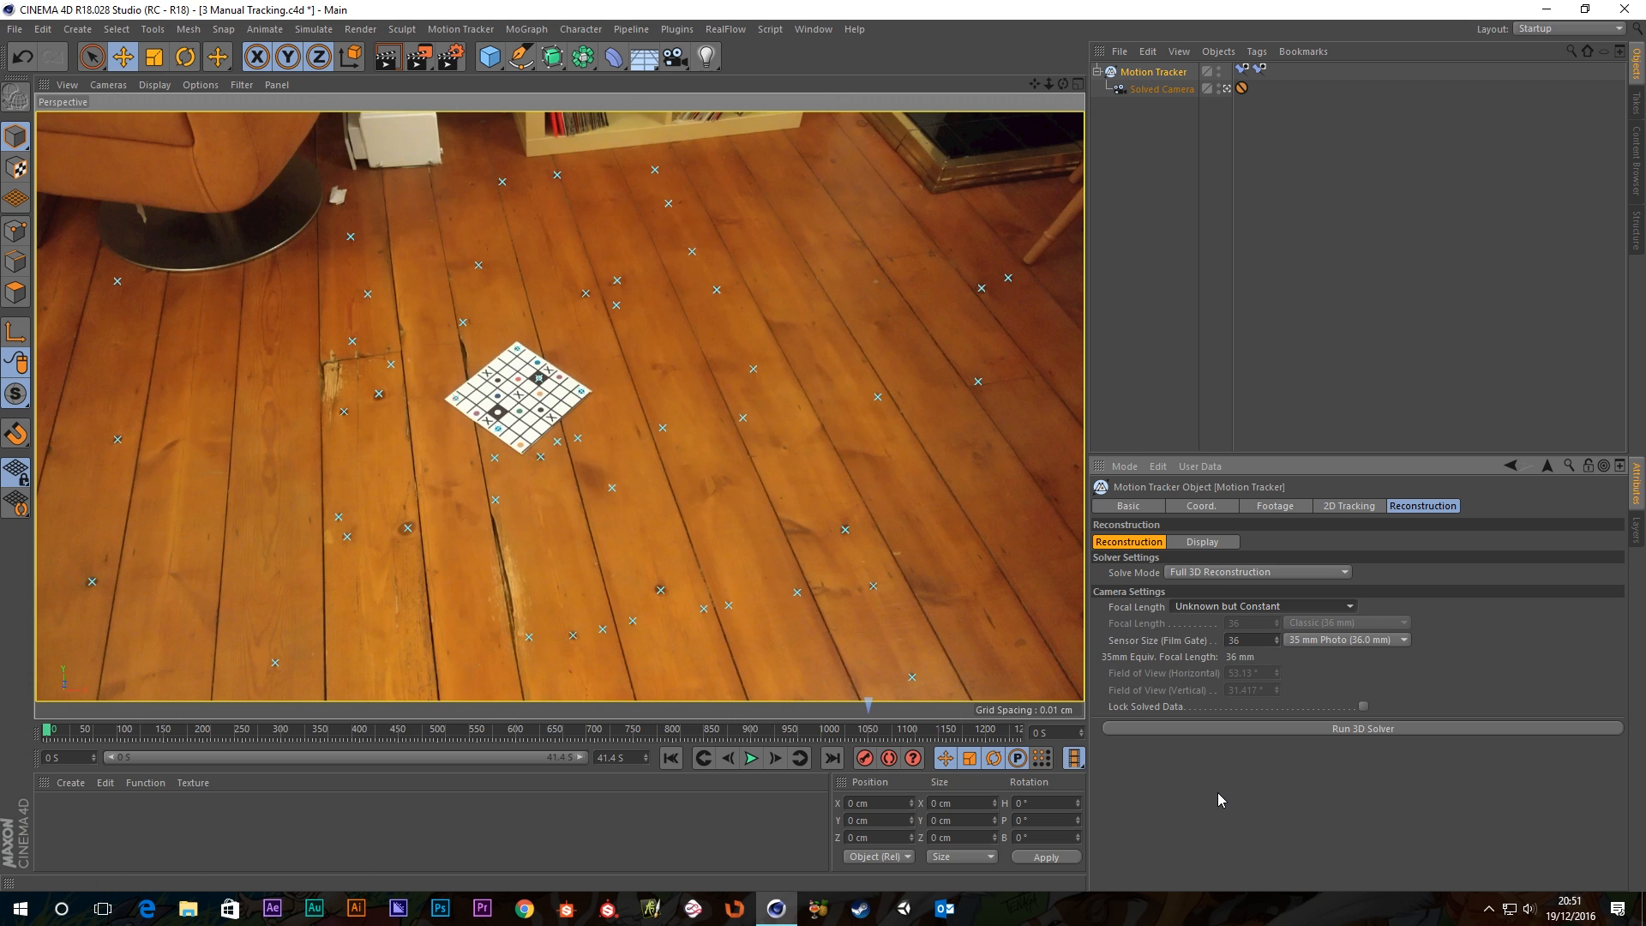
Close the 3 Manual Tracking project without saving and open the file 4 Solved Camera.
left_click(15, 28)
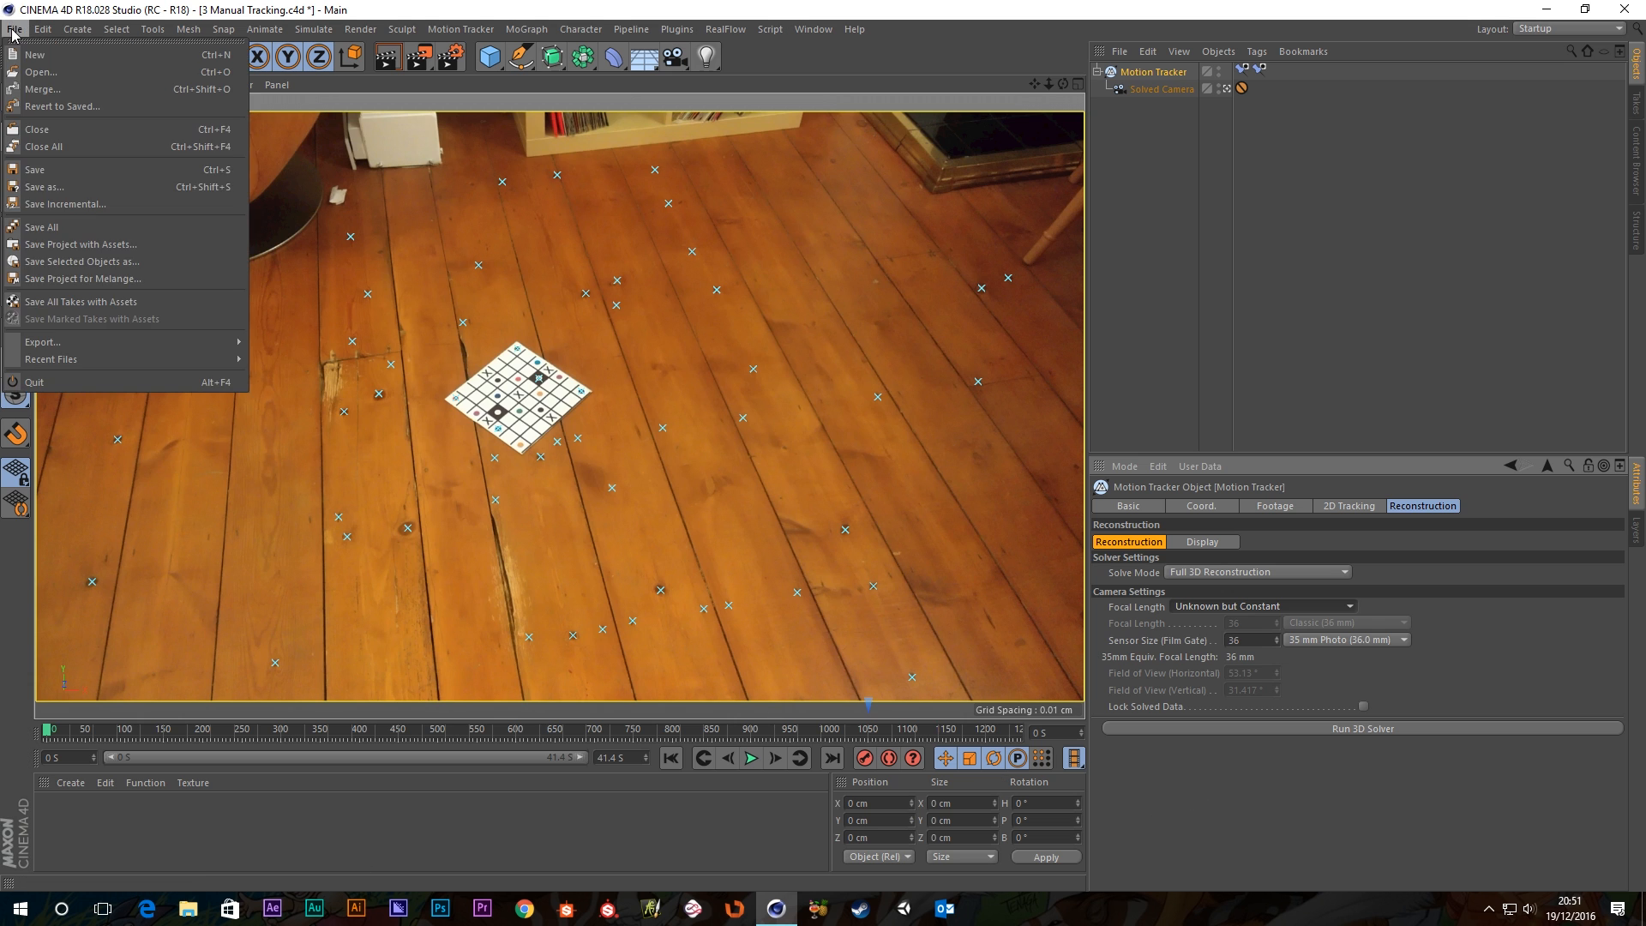
left_click(51, 147)
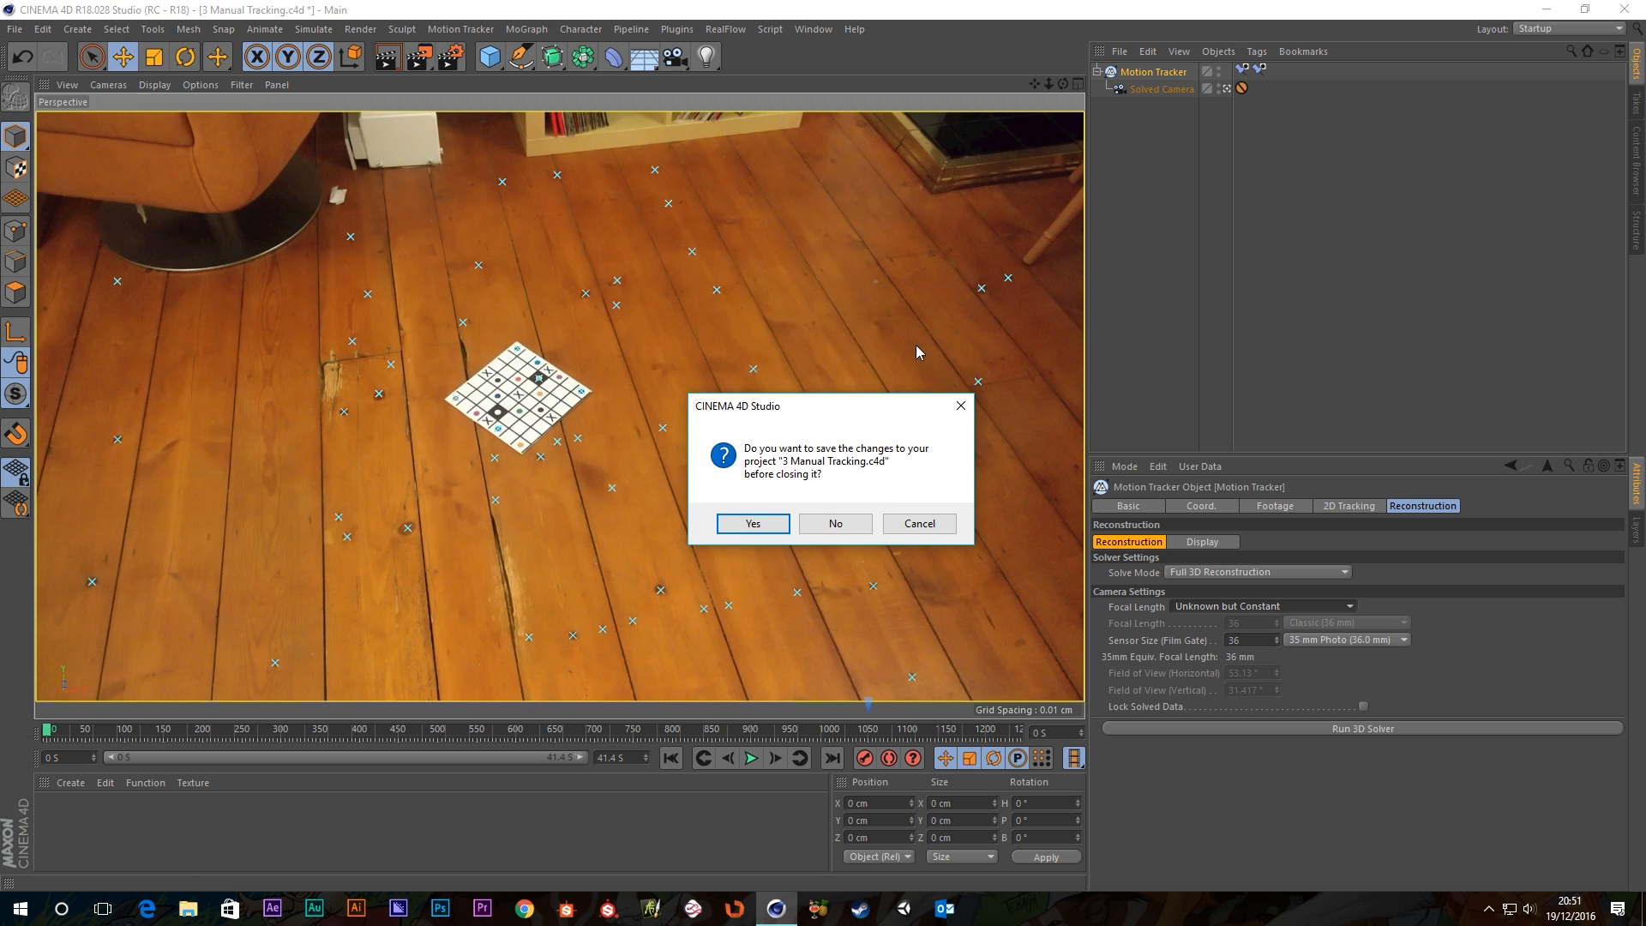
left_click(835, 523)
left_click(15, 29)
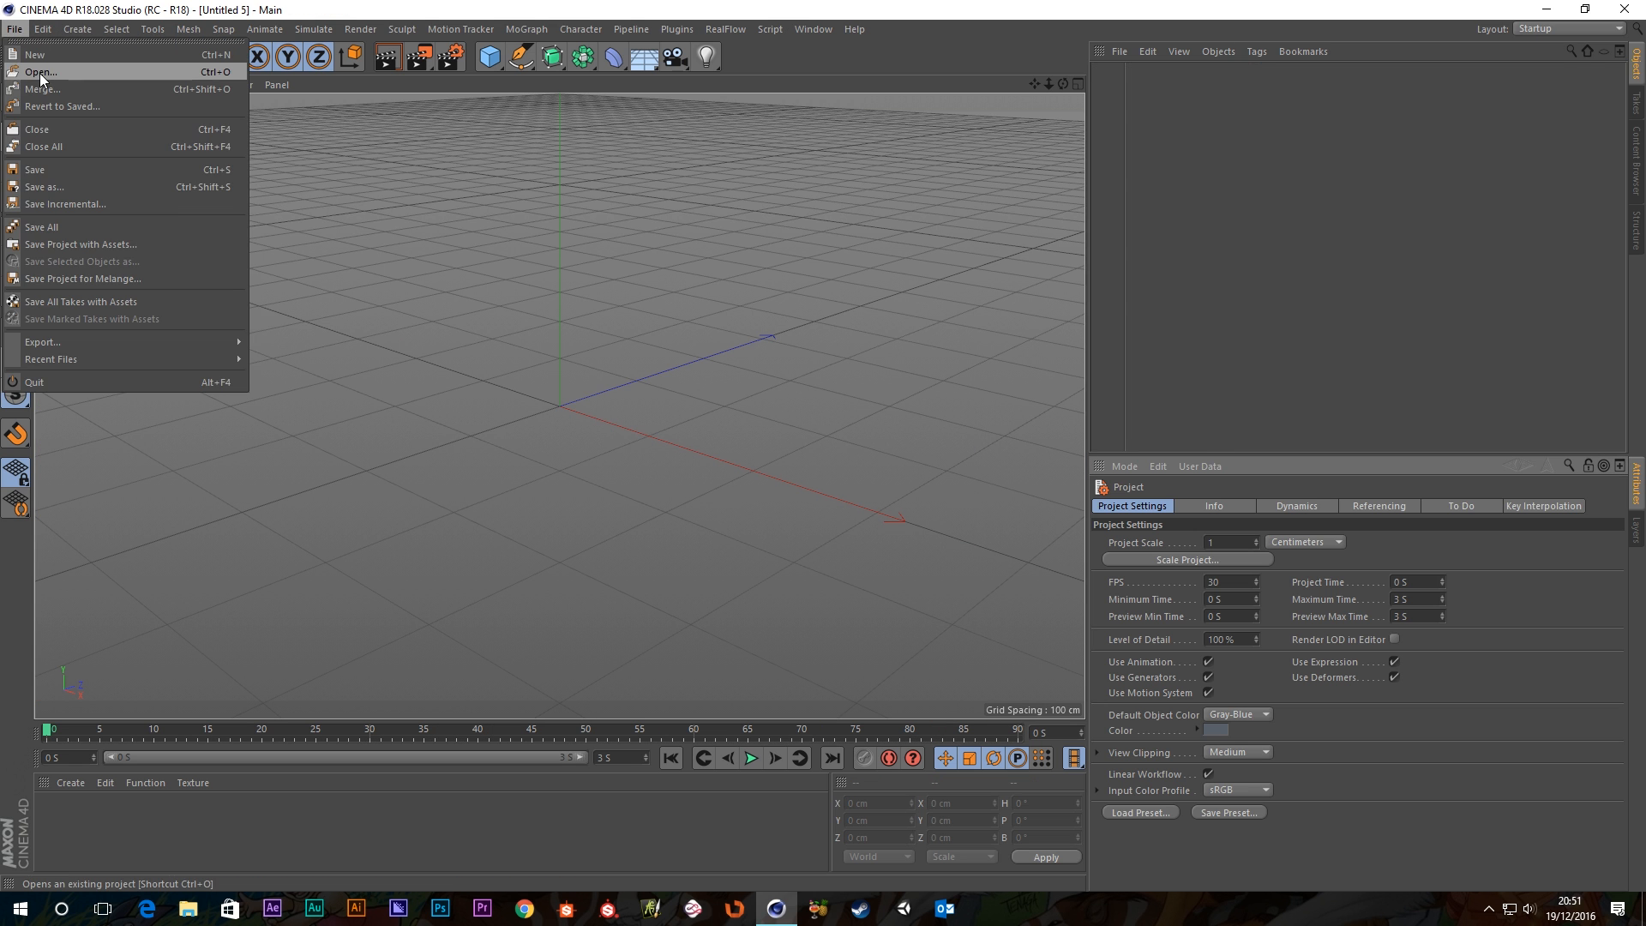
left_click(40, 74)
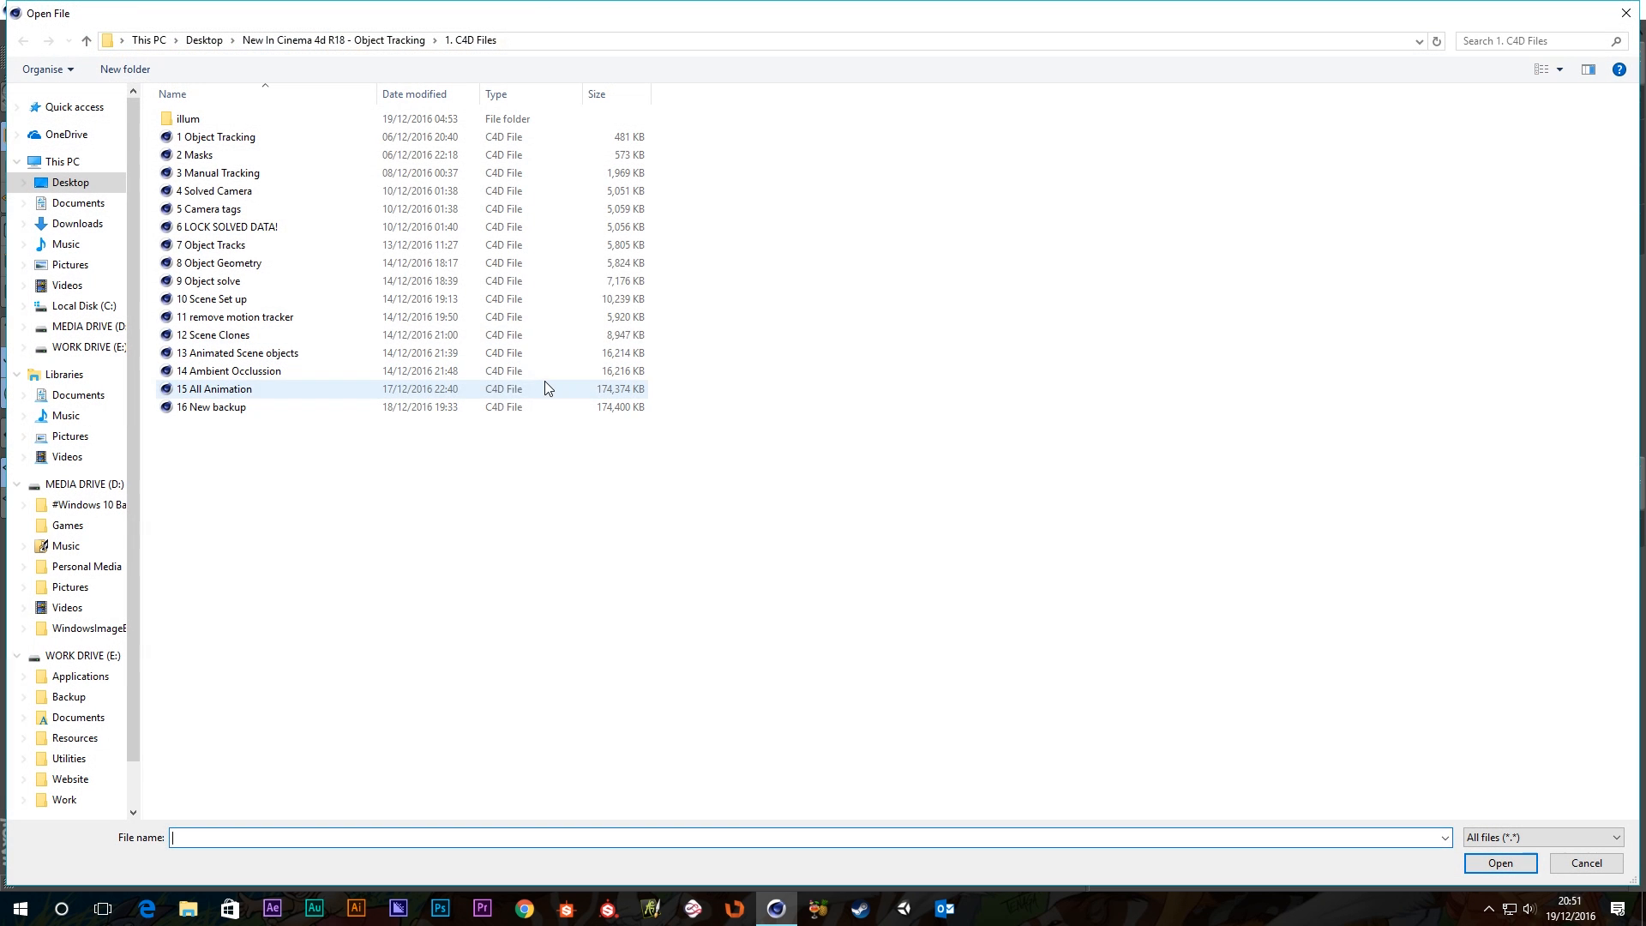
left_click(229, 195)
double_click(229, 199)
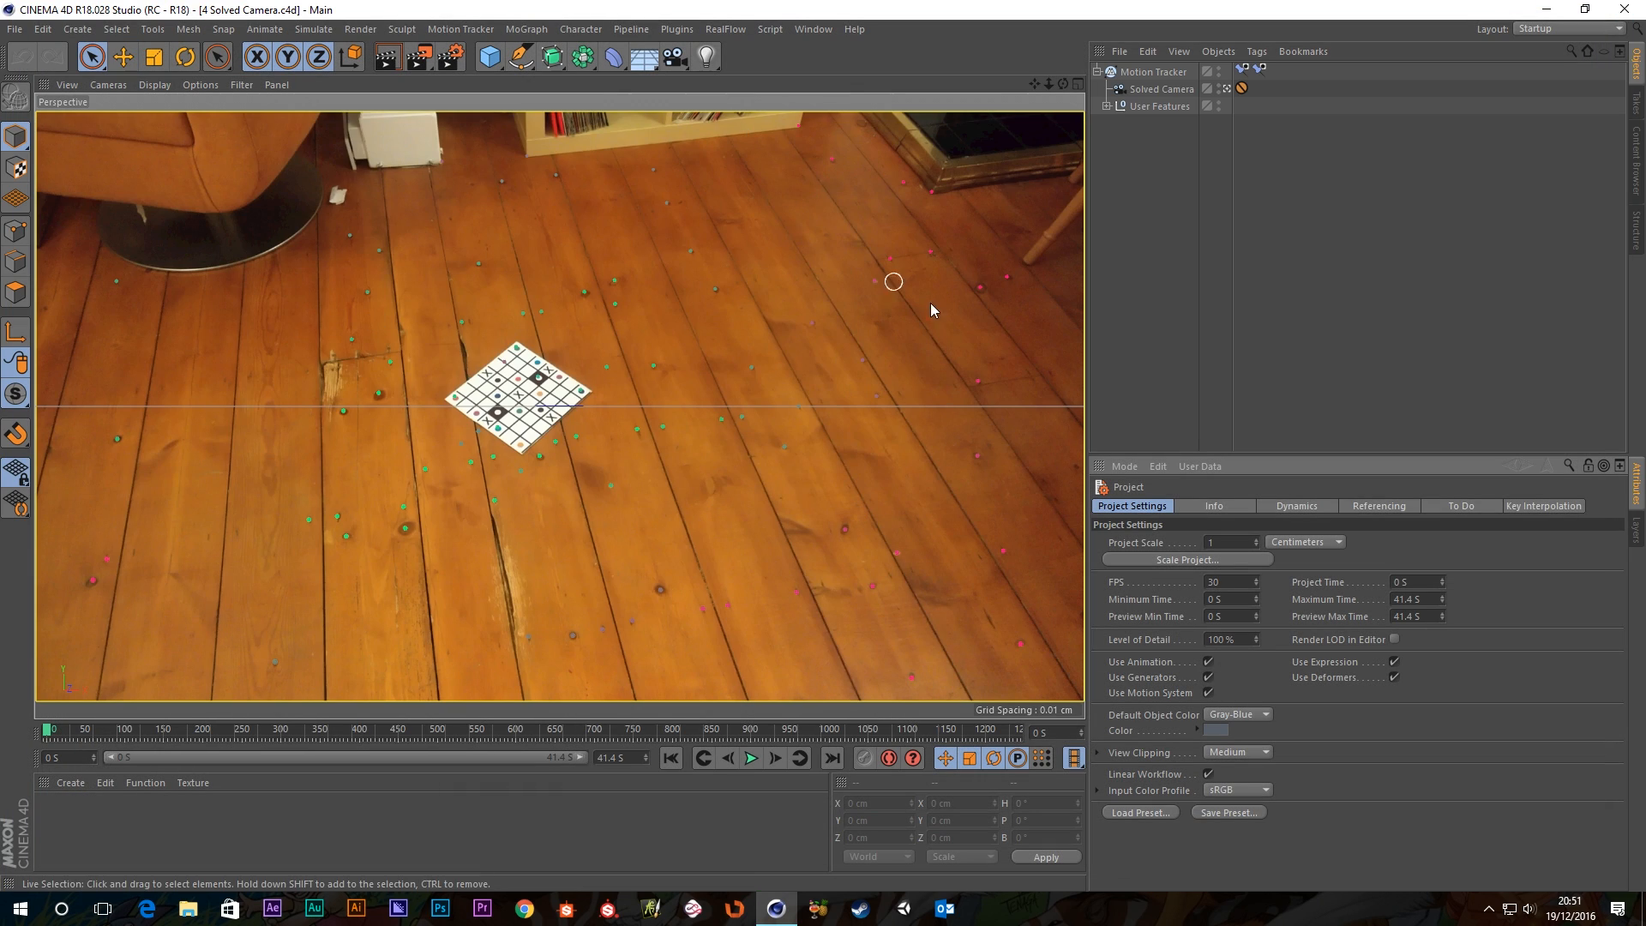
Scrub to frame 214 and look at the Motion Tracker tags available for the Motion Tracker object, including Planar Constraint.
left_click_drag(50, 731, 214, 738)
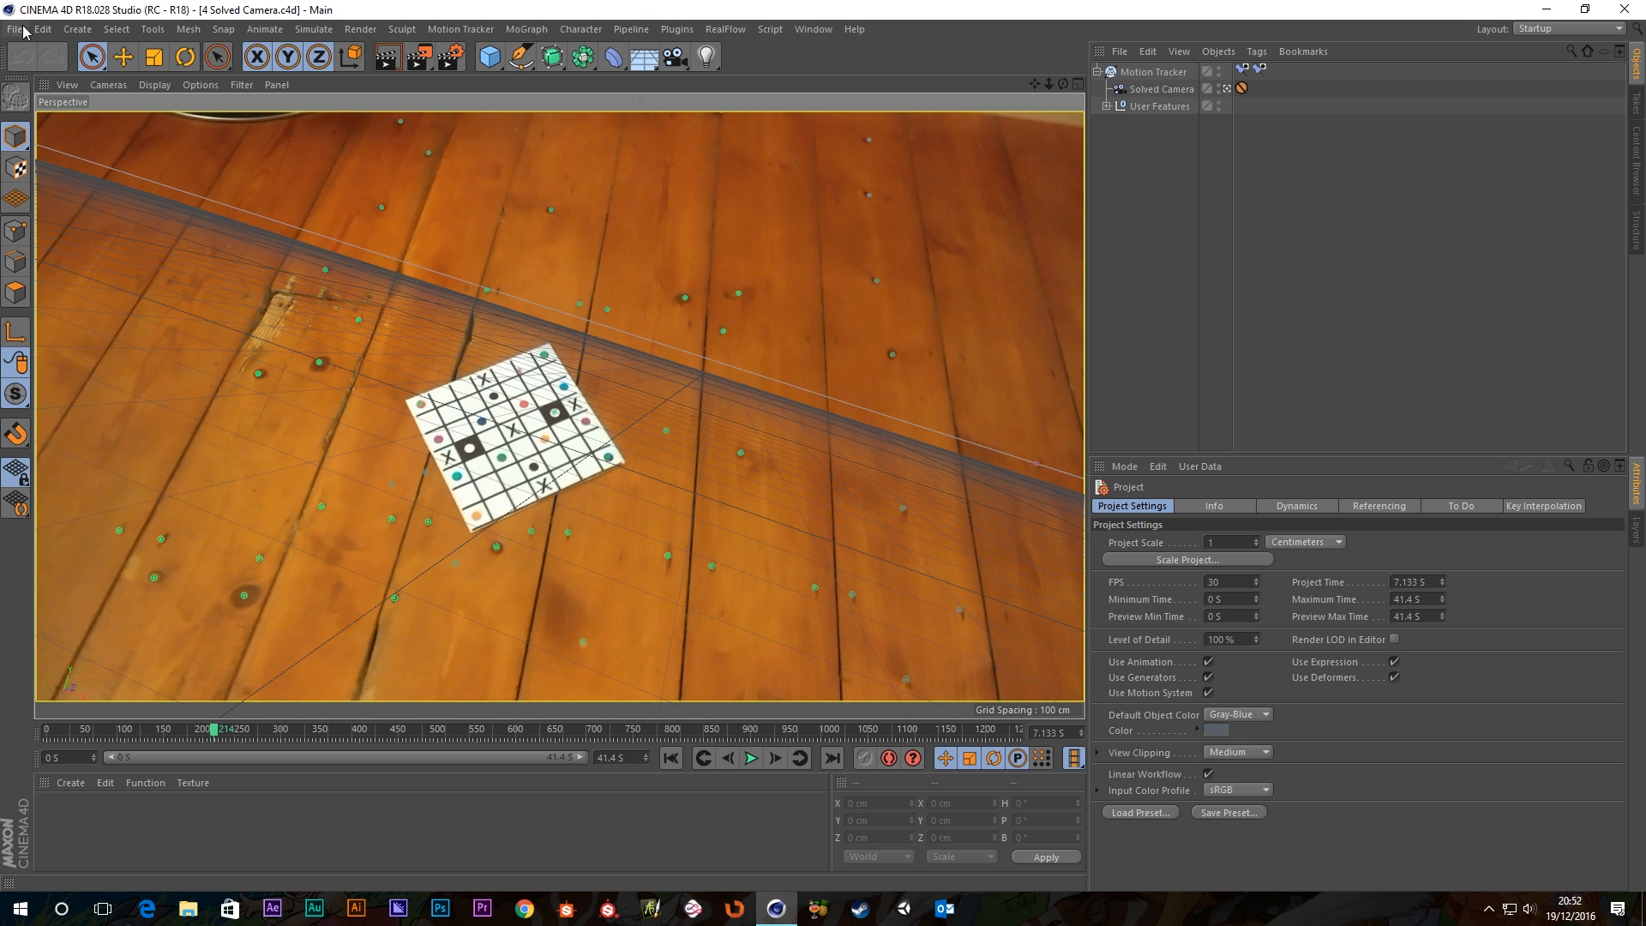
right_click(1151, 75)
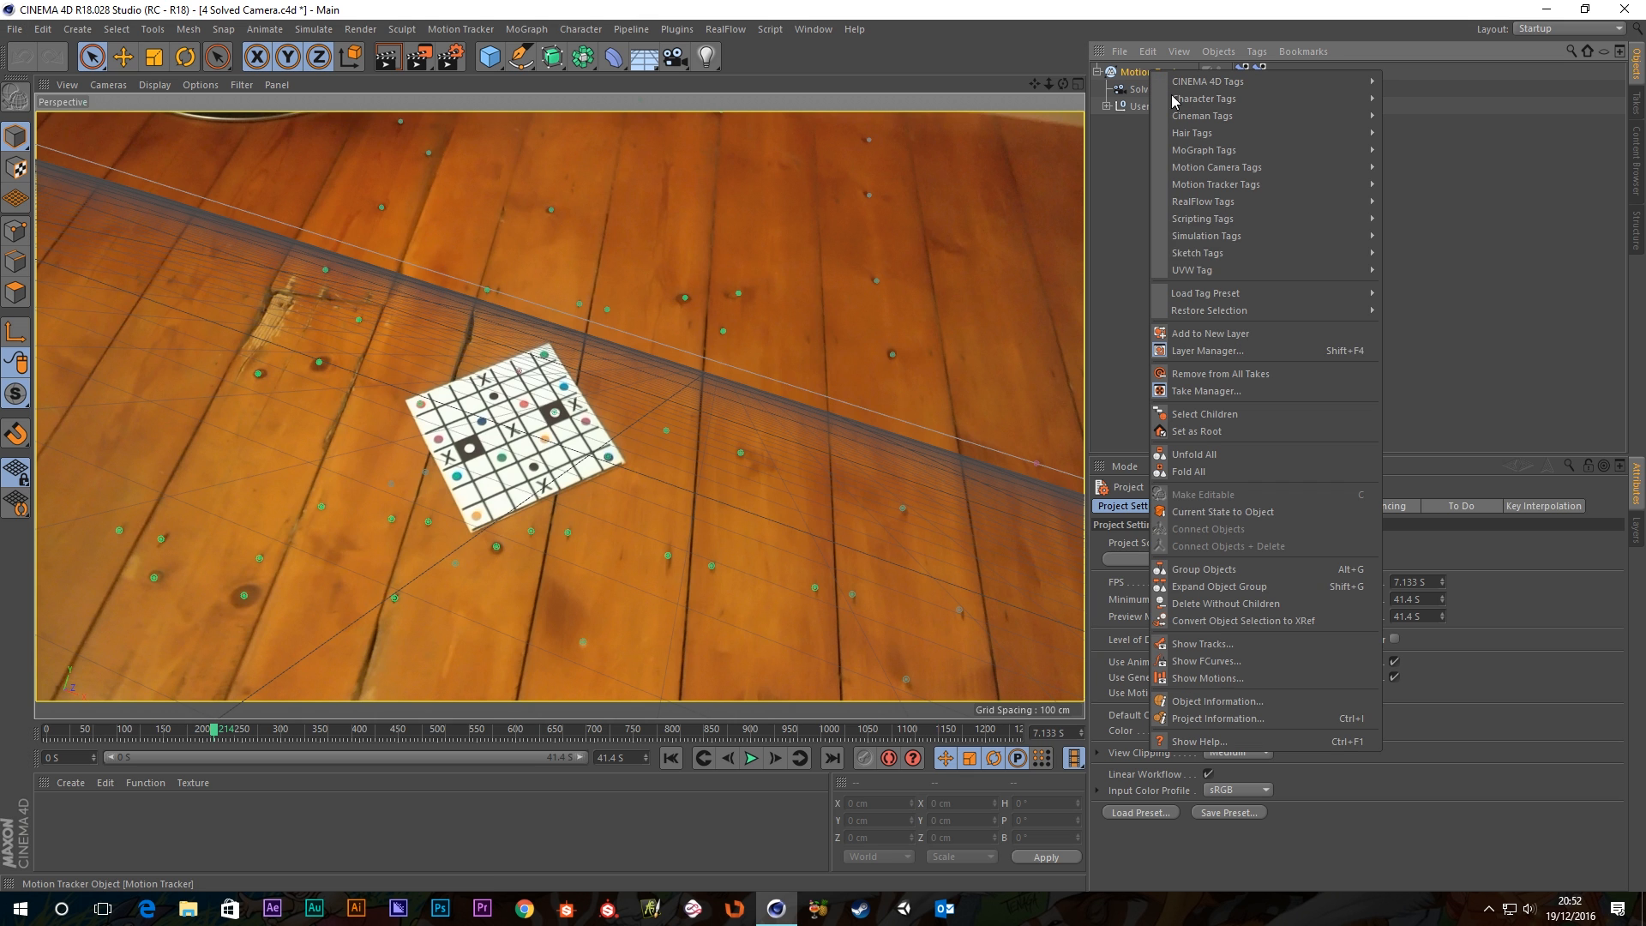
mouse_move(1349, 185)
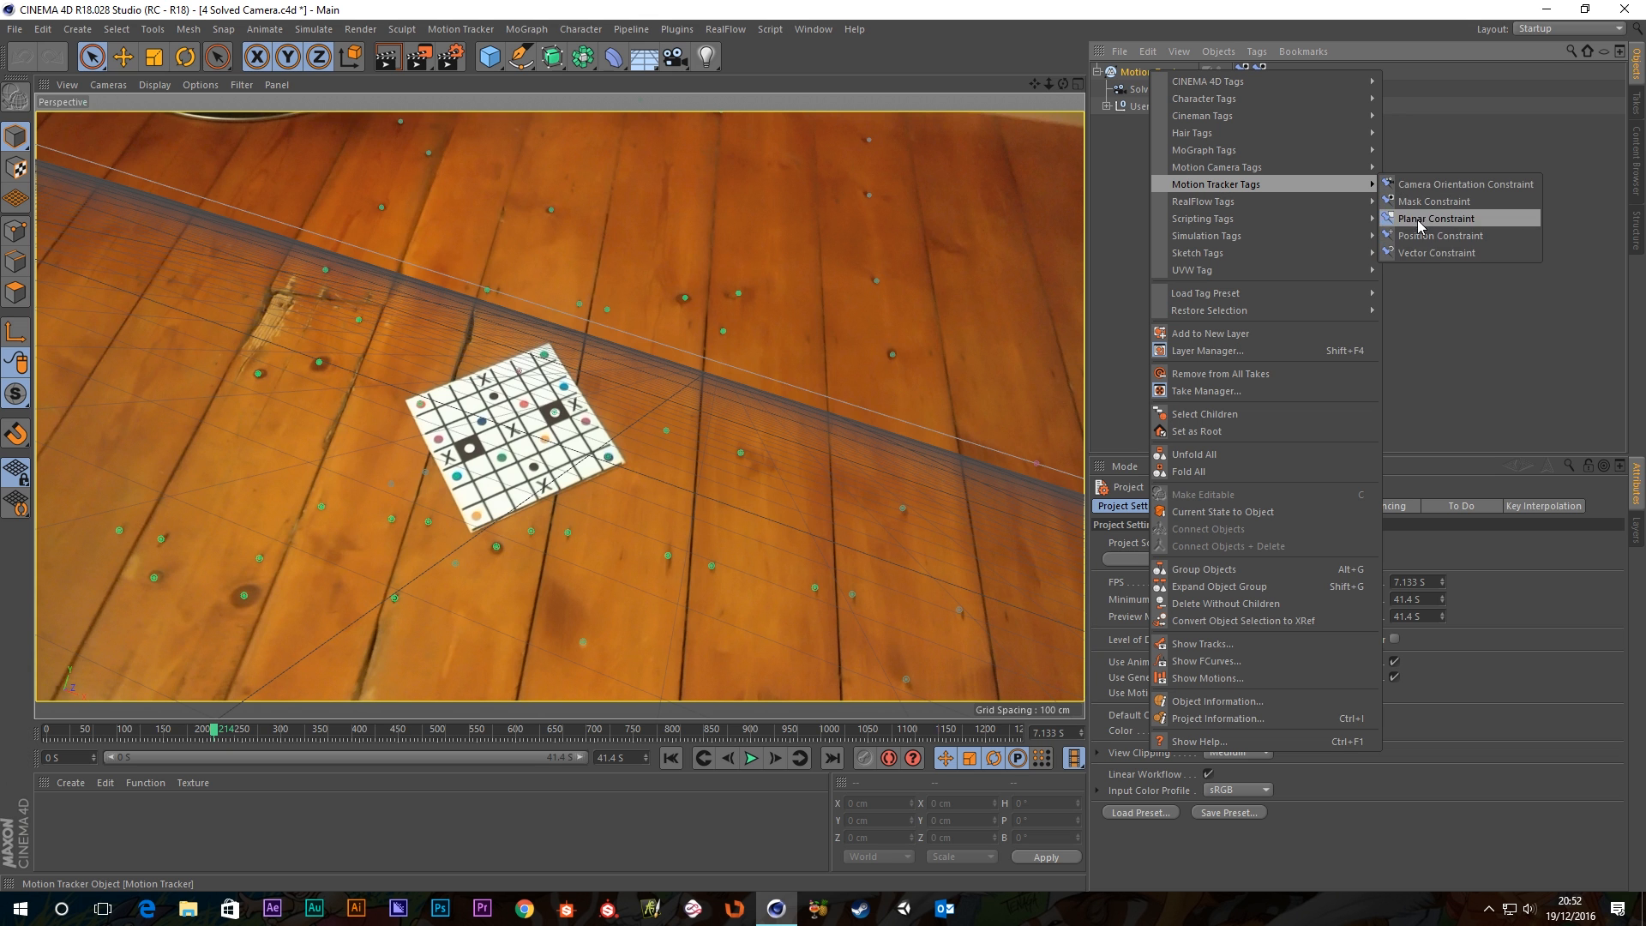
left_click(14, 41)
Close the 4 Solved Camera project without saving and open the file 5 Camera tags.
left_click(14, 29)
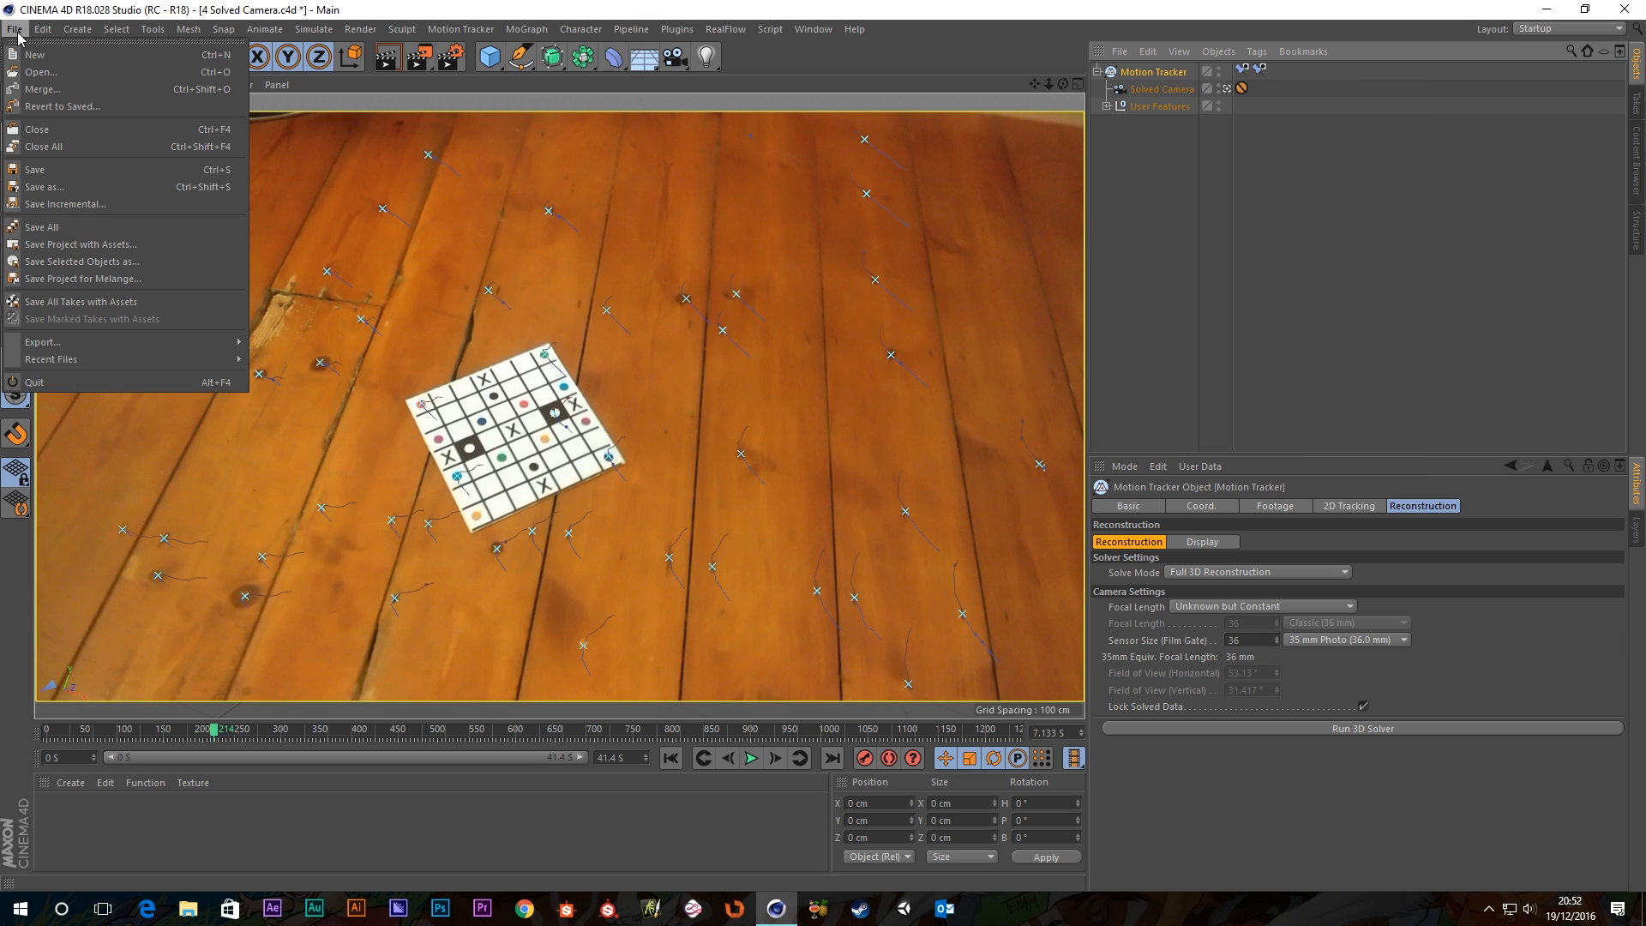
left_click(62, 146)
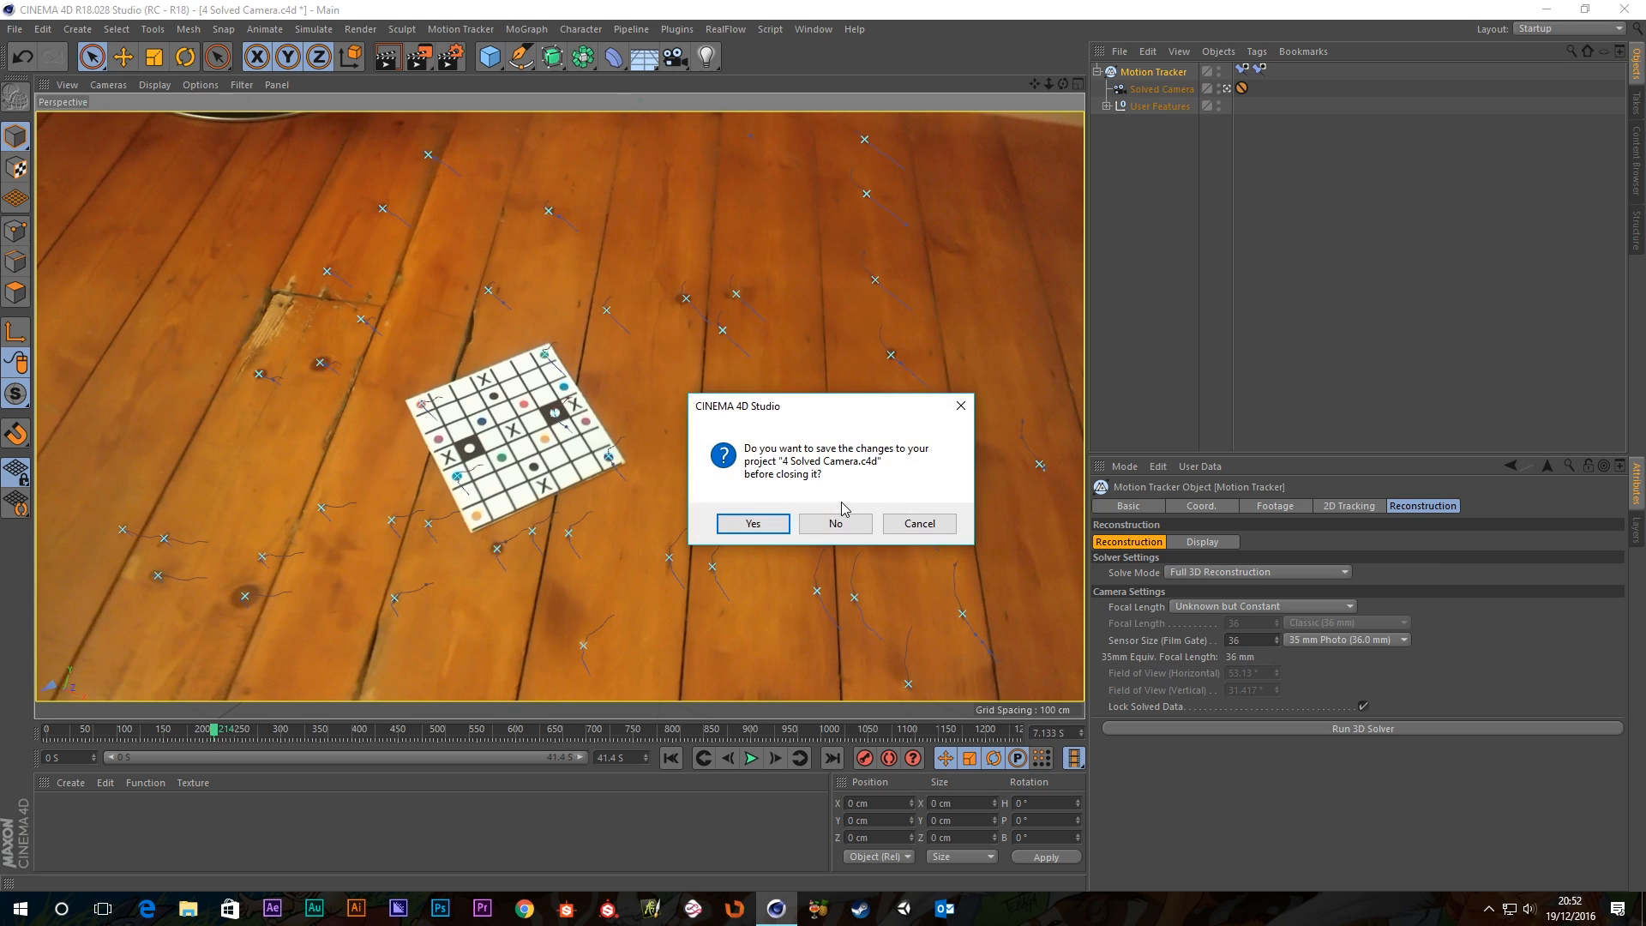
left_click(838, 523)
left_click(15, 29)
left_click(52, 70)
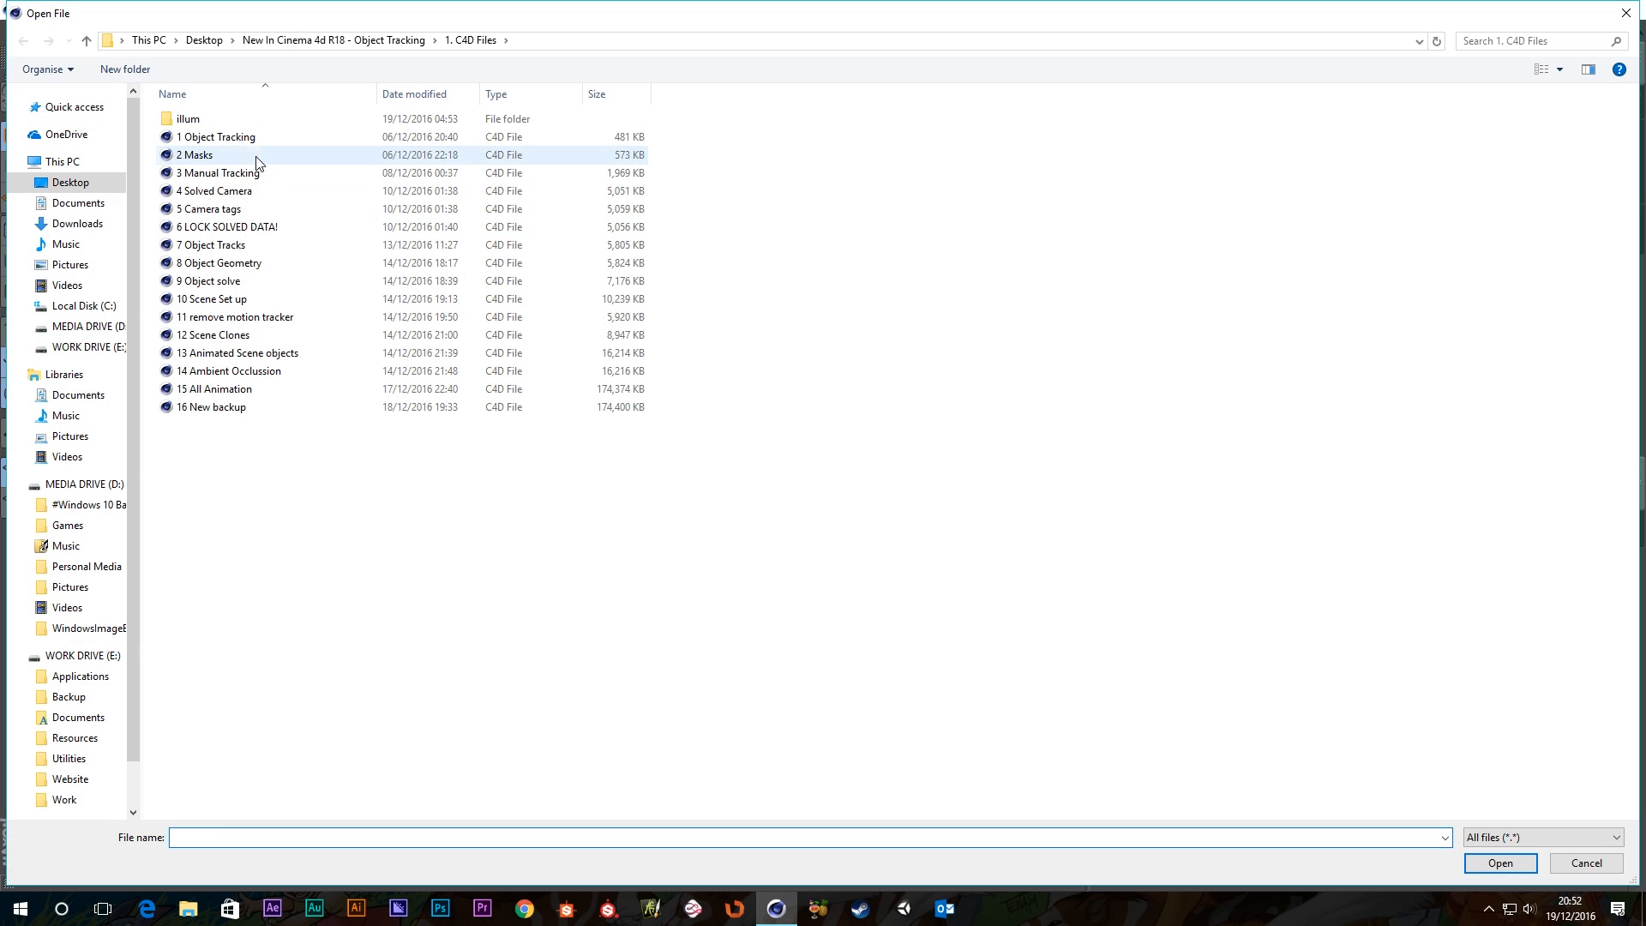
double_click(219, 209)
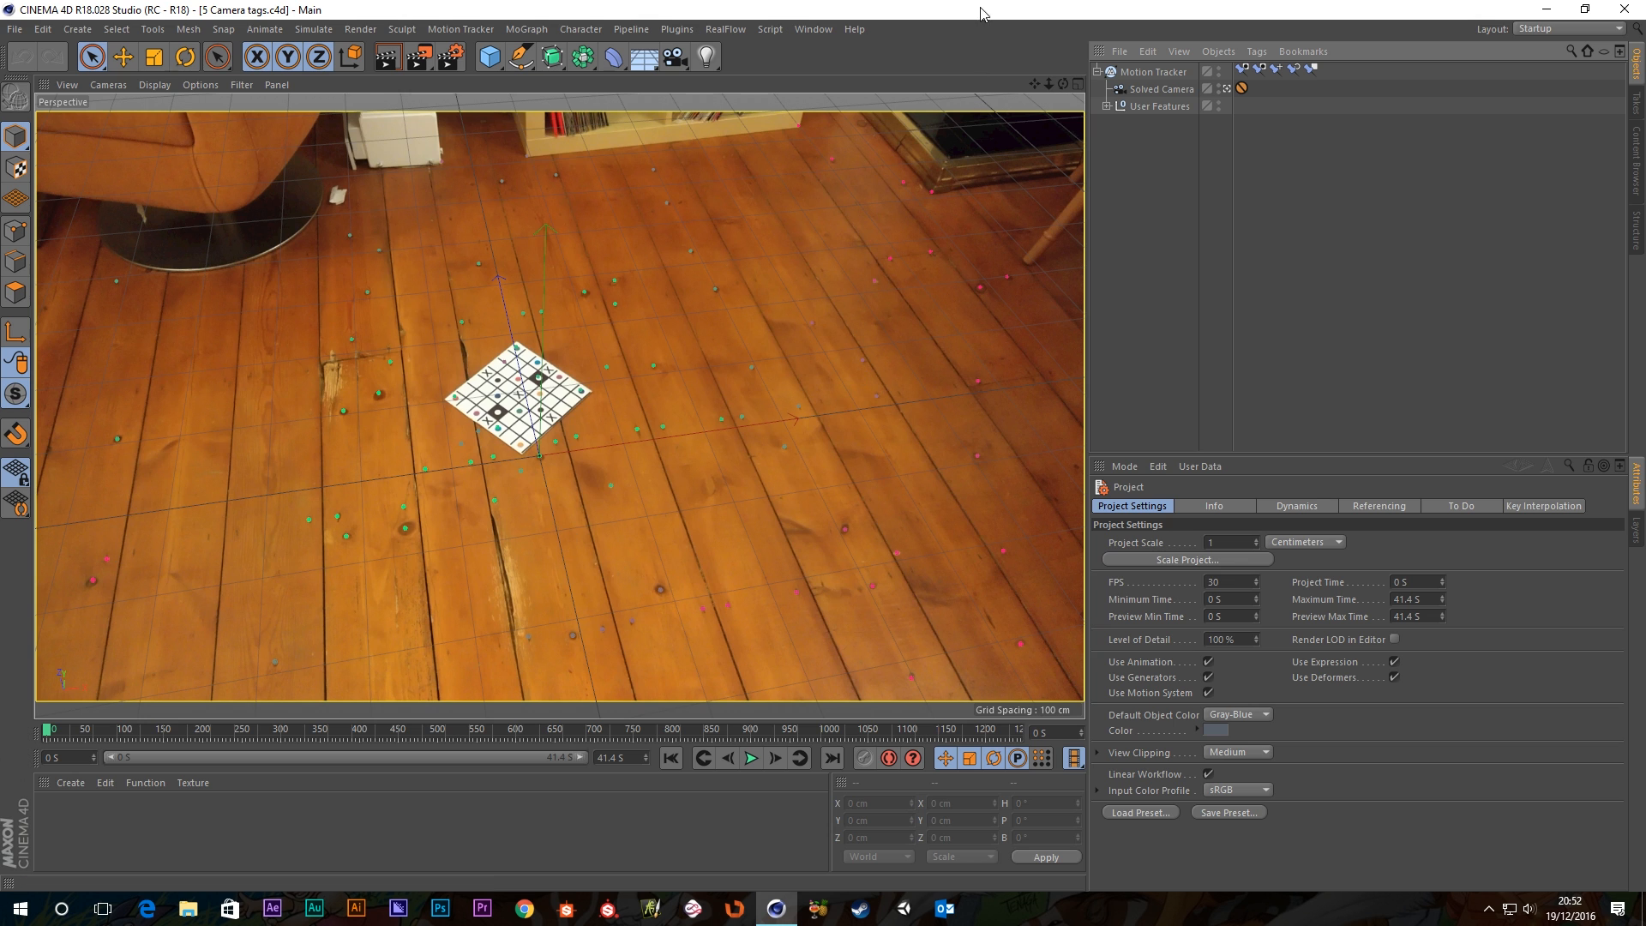
Scrub the footage and back to frame 0, examine the solved features from outside the Solved Camera, and return to its view.
left_click_drag(51, 735, 171, 704)
left_click_drag(187, 696, 47, 712)
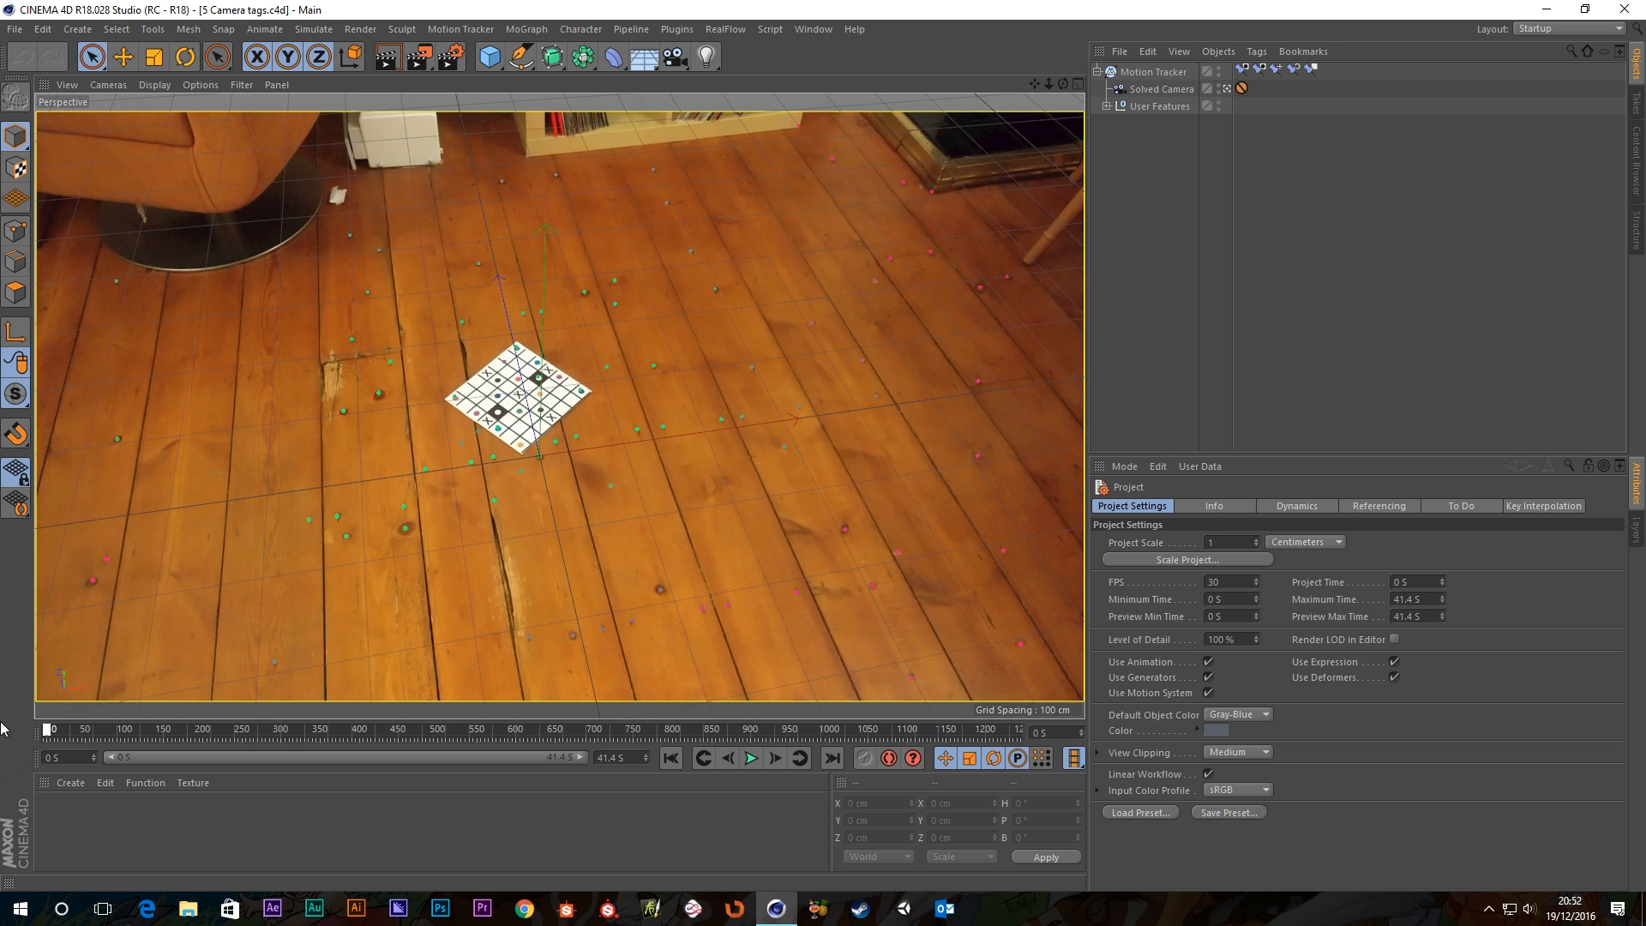
left_click(1227, 88)
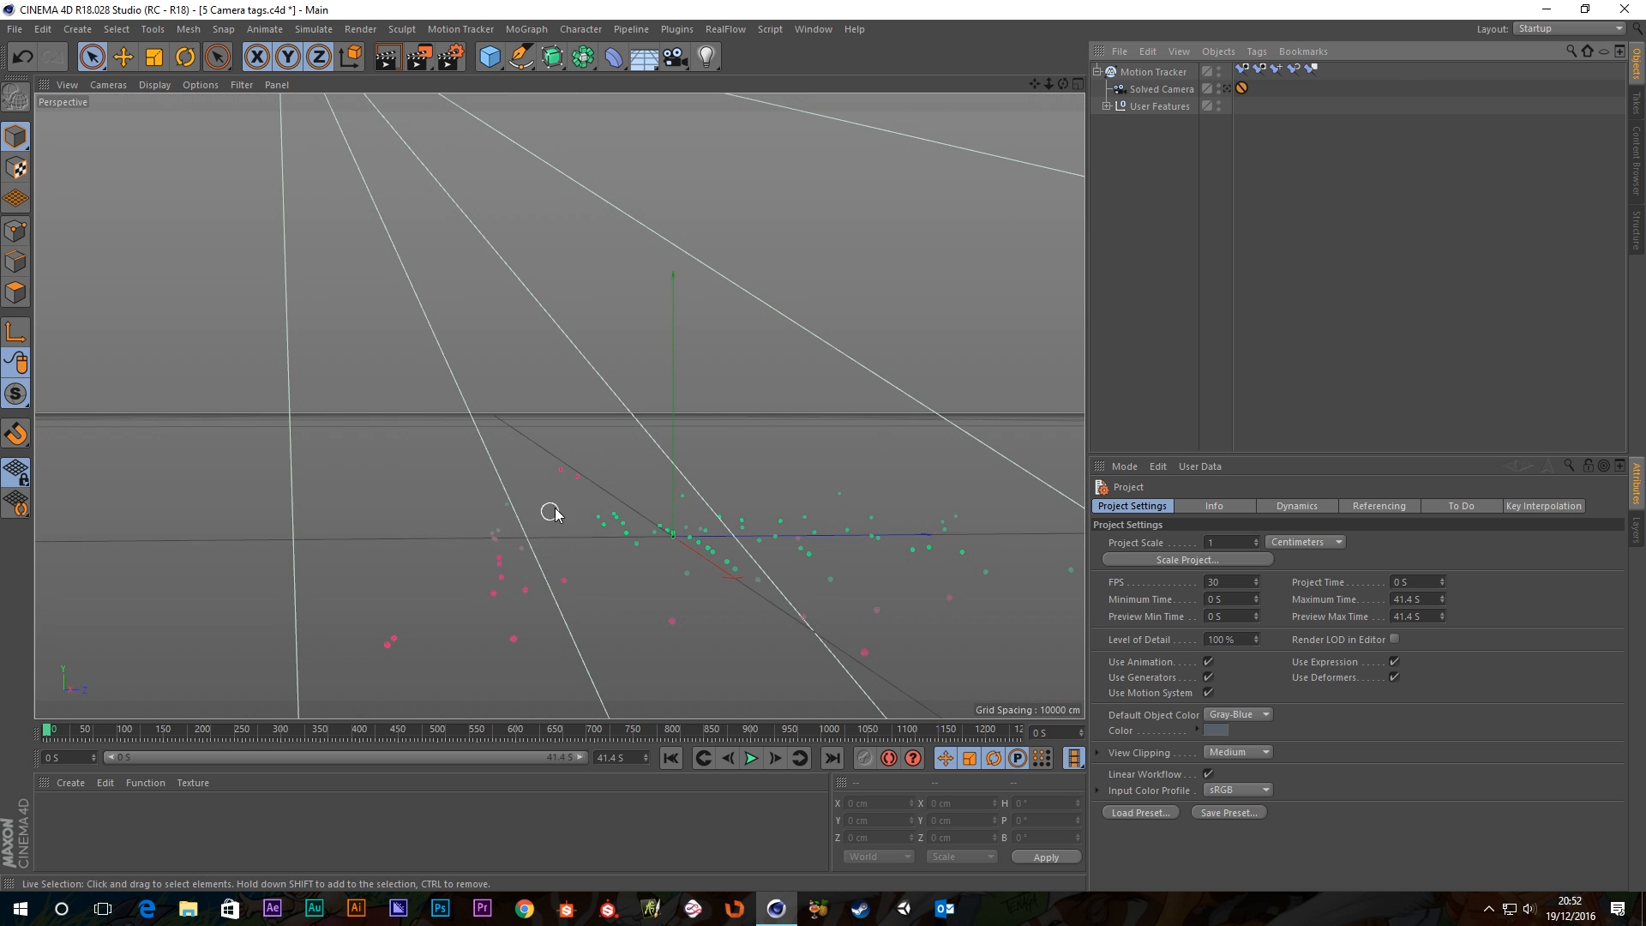
left_click_drag(728, 589, 701, 400, "alt")
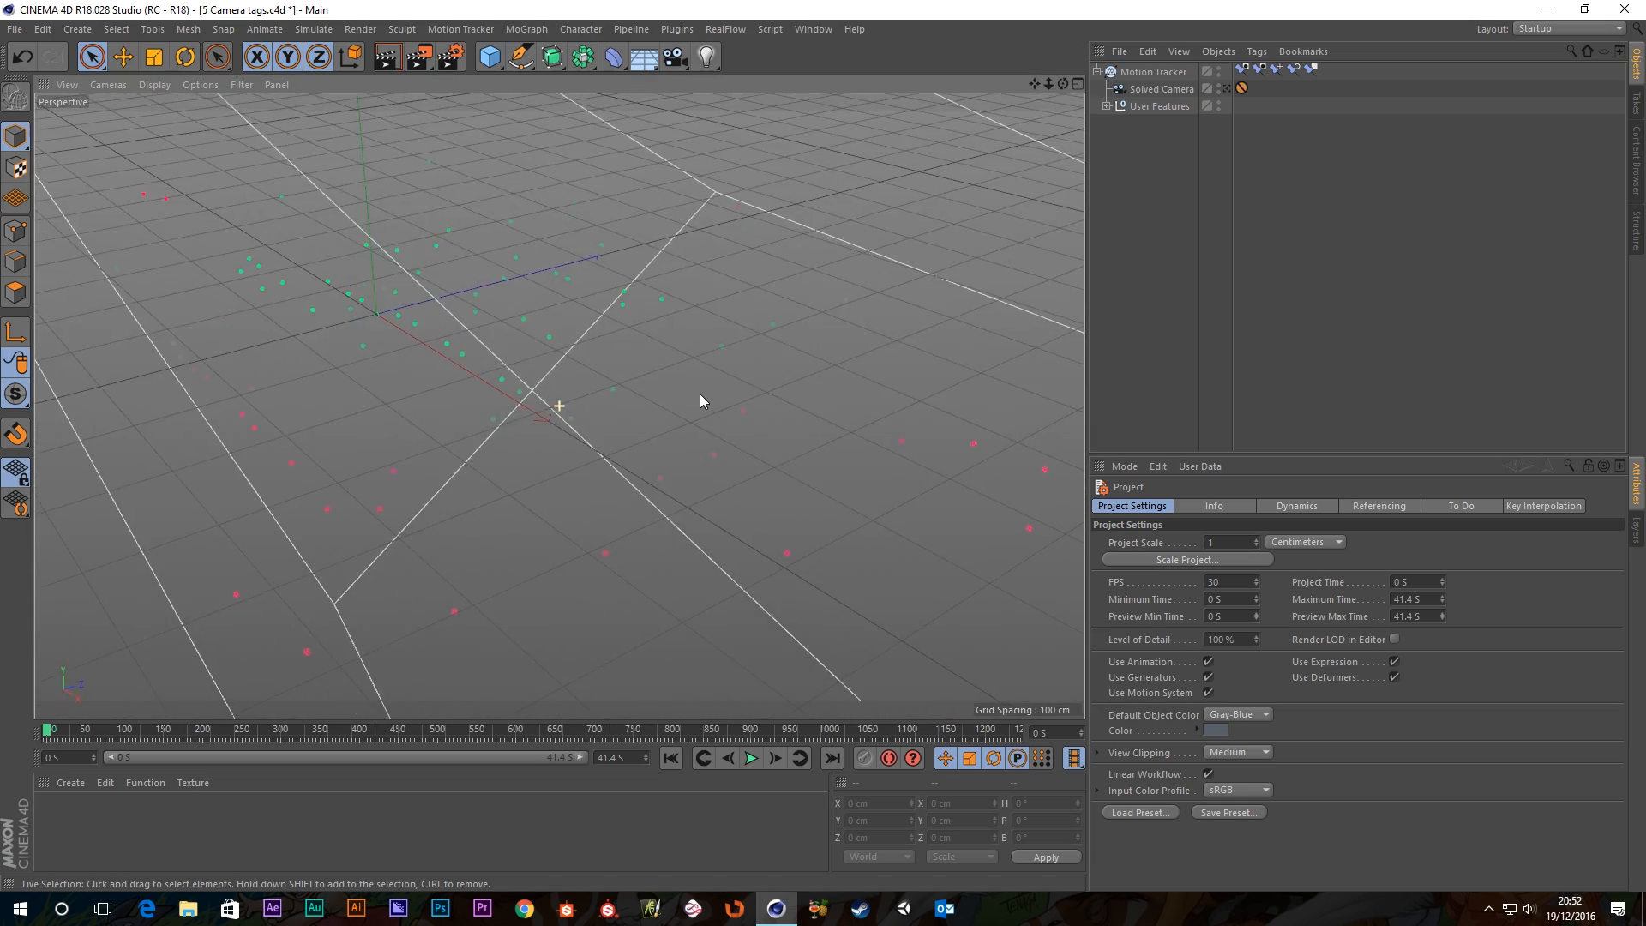
left_click(1225, 89)
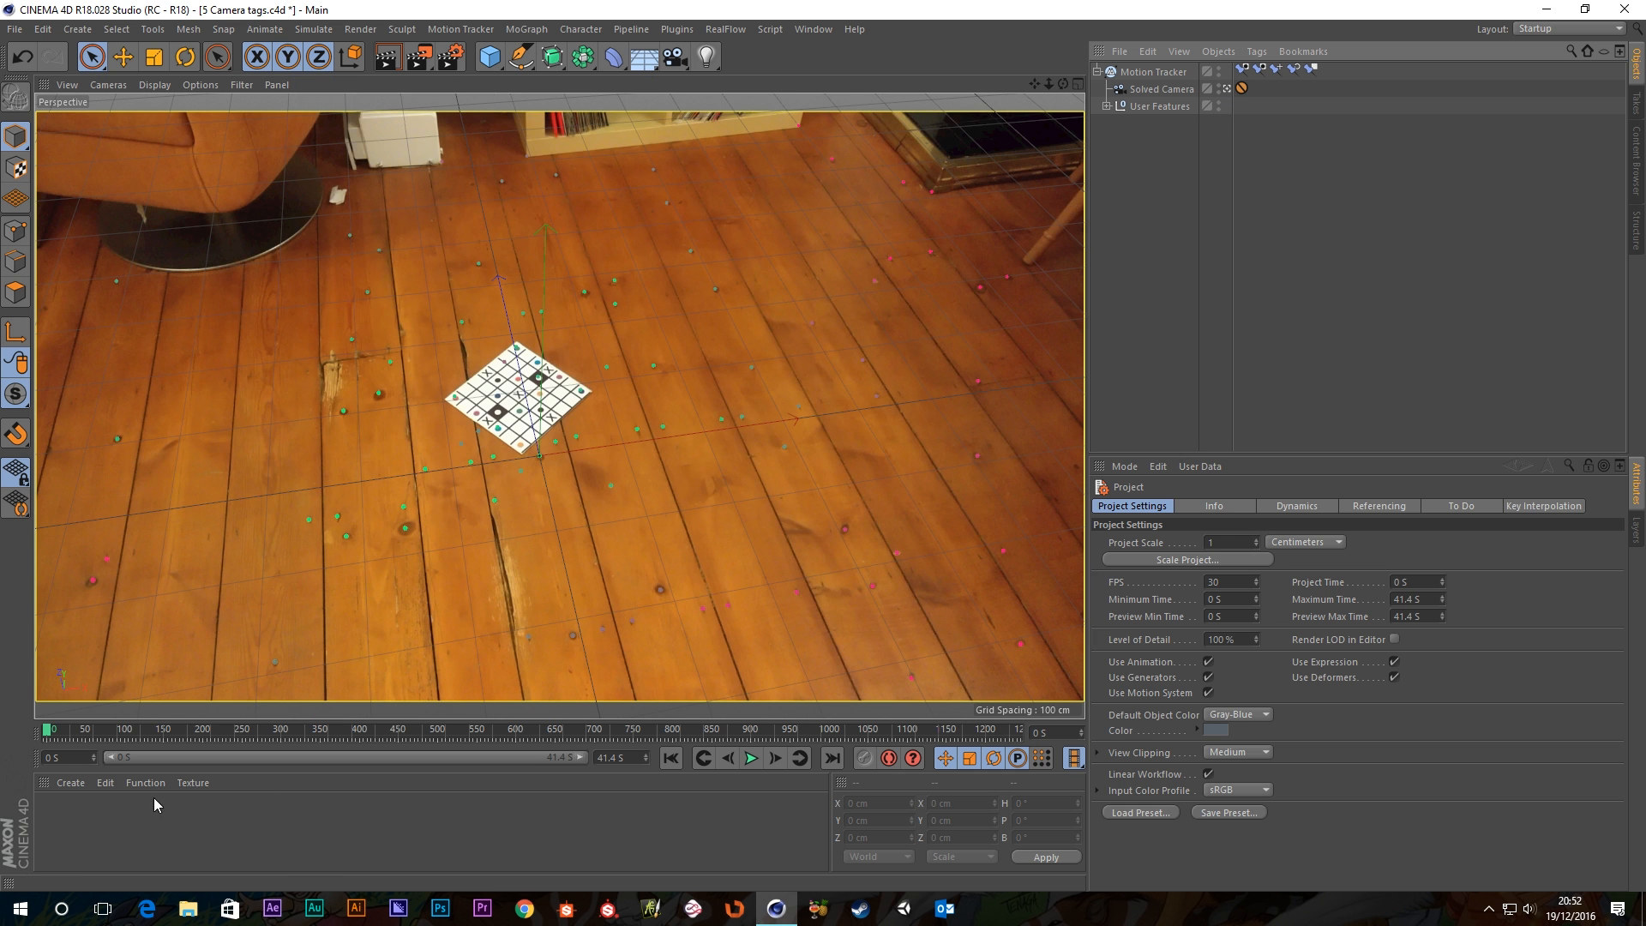
Scrub to frame 170 and inspect the Motion Tracker with its constraints and the User Features object.
left_click_drag(48, 734, 178, 749)
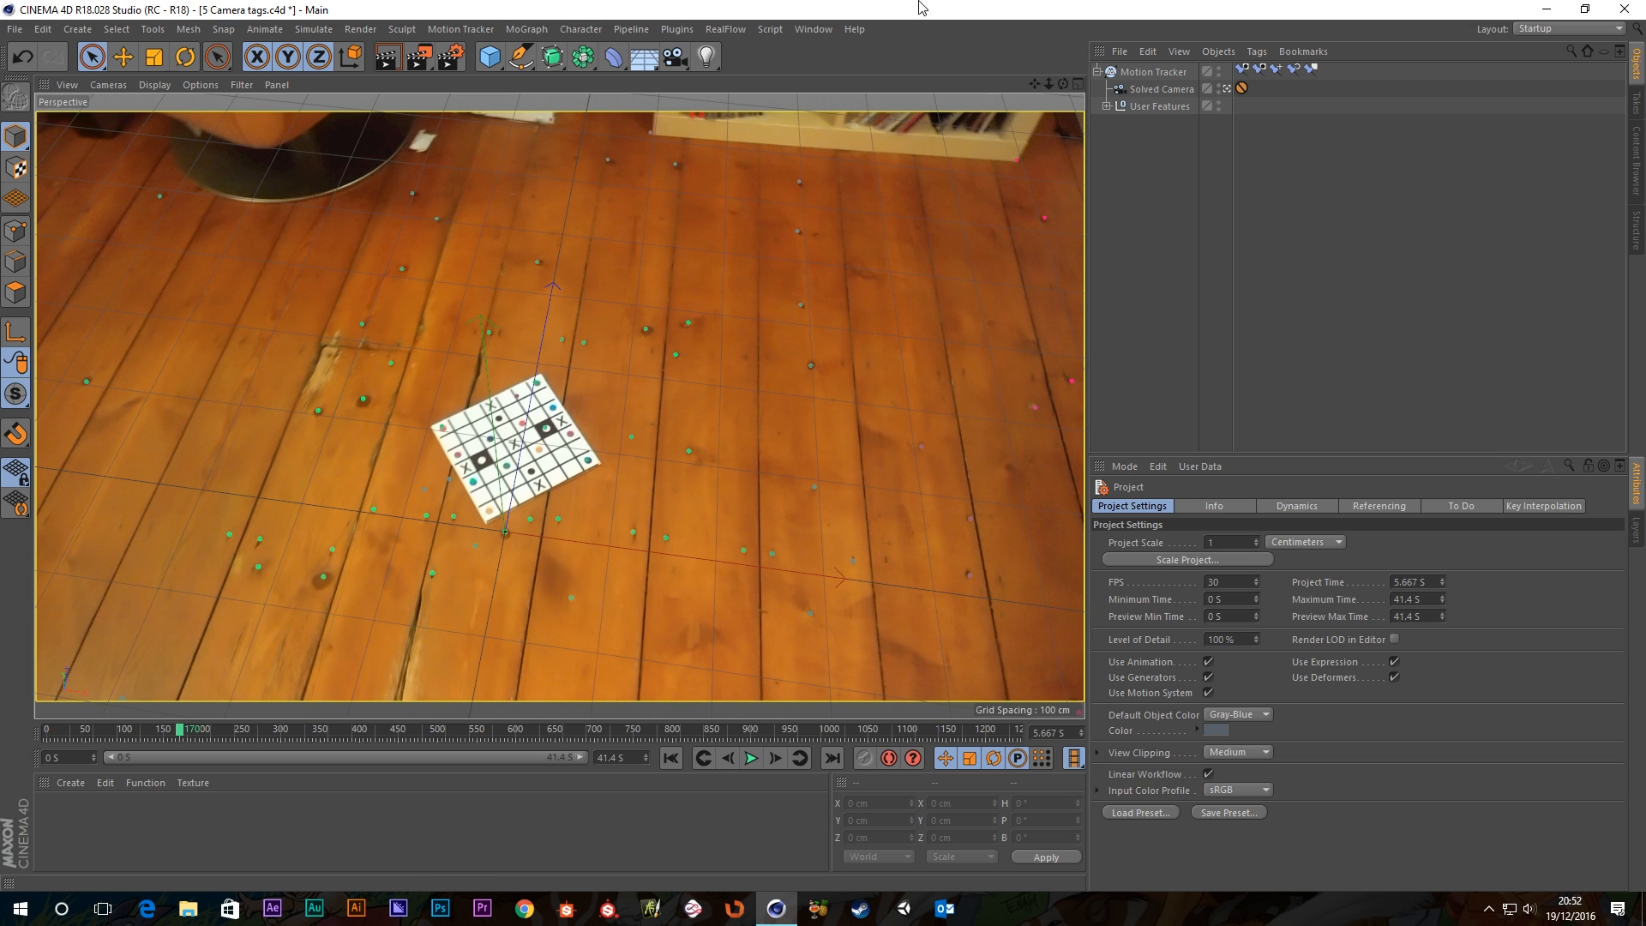
left_click(1157, 74)
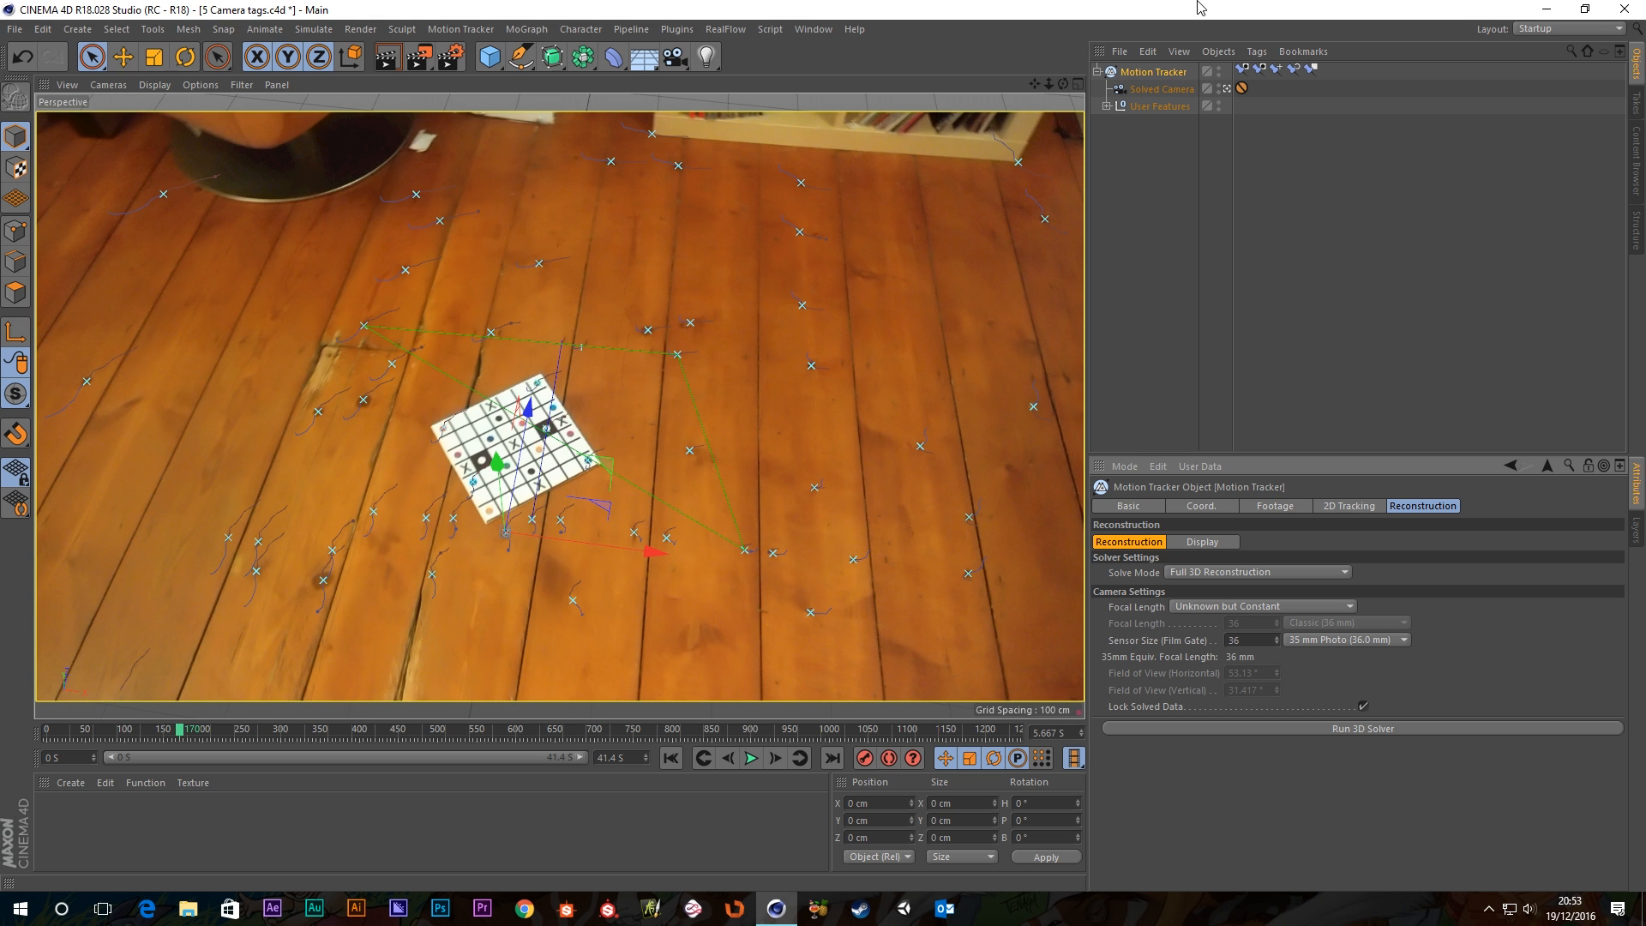
left_click(1161, 107)
left_click(1156, 74)
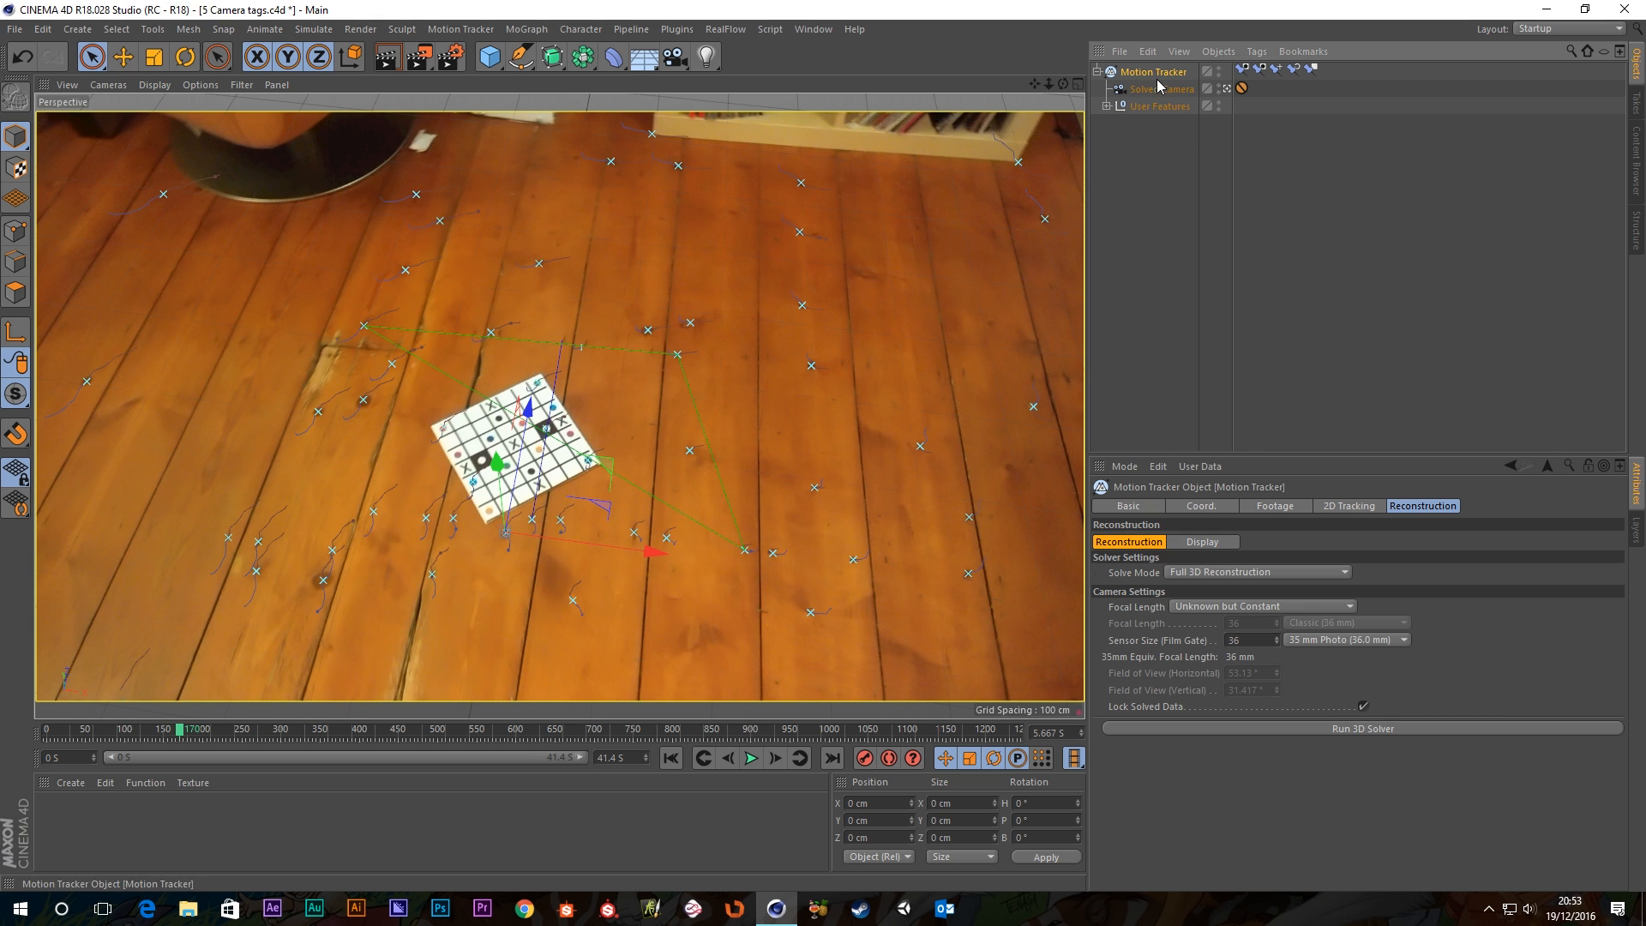
Turn off Lock Solved Data and add a user track beside the X on the test card's left edge at frame 412.
left_click(1363, 707)
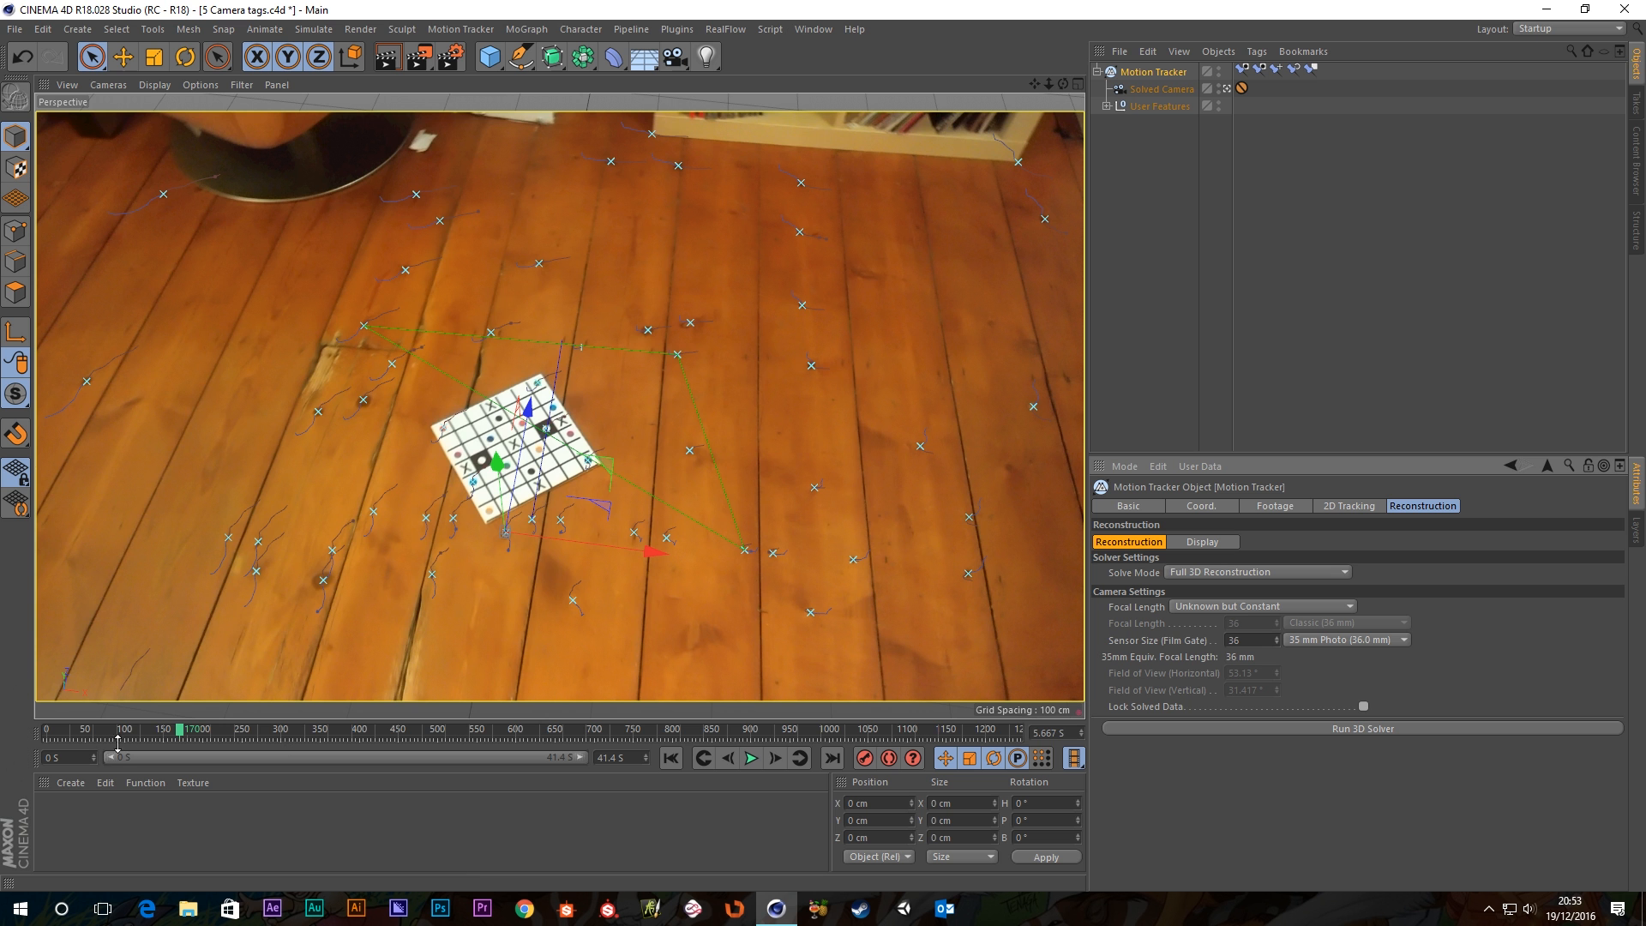
left_click_drag(178, 734, 371, 743)
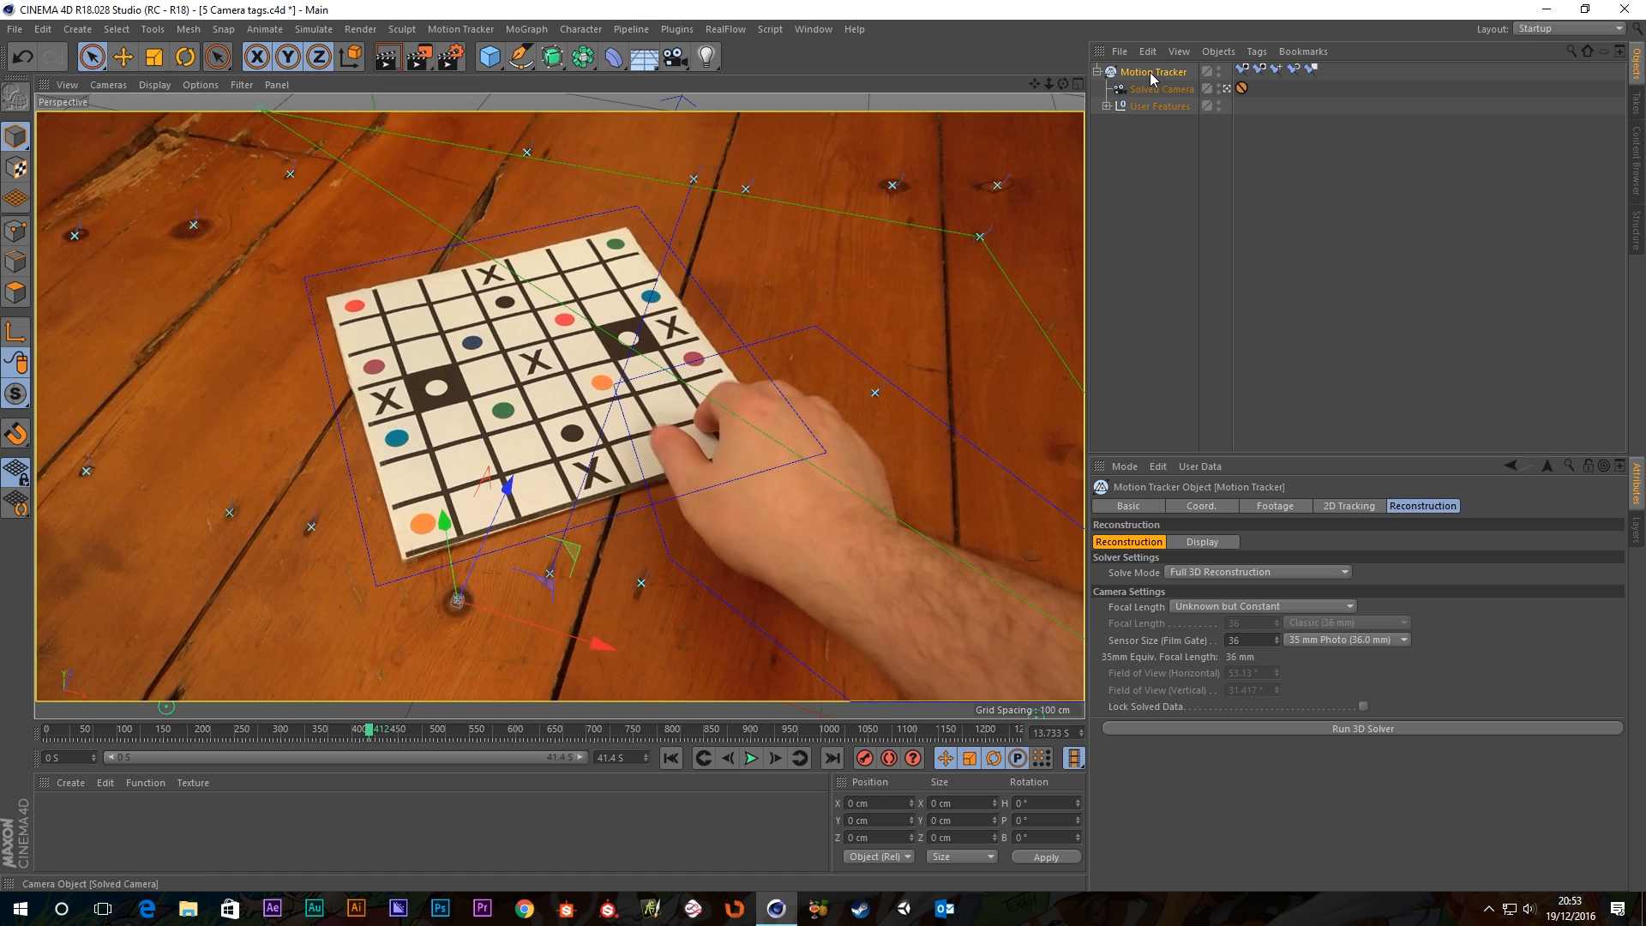
left_click(378, 413, "ctrl")
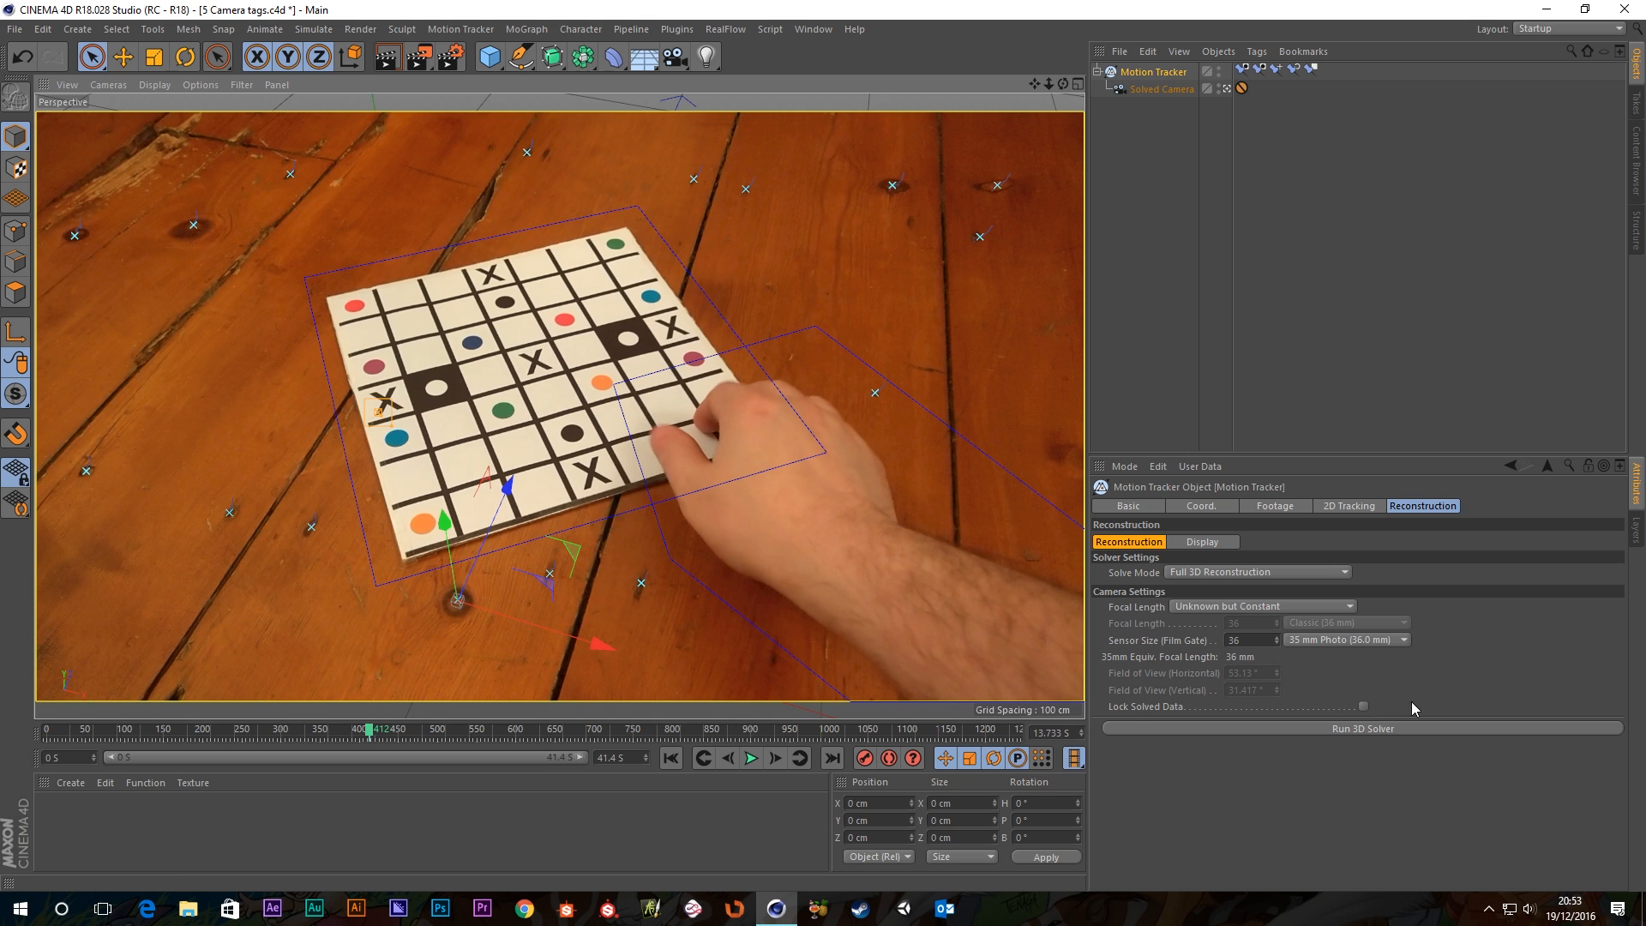
Close the 5 Camera tags project without saving and open the file 6 LOCK SOLVED DATA!
left_click(15, 30)
left_click(52, 128)
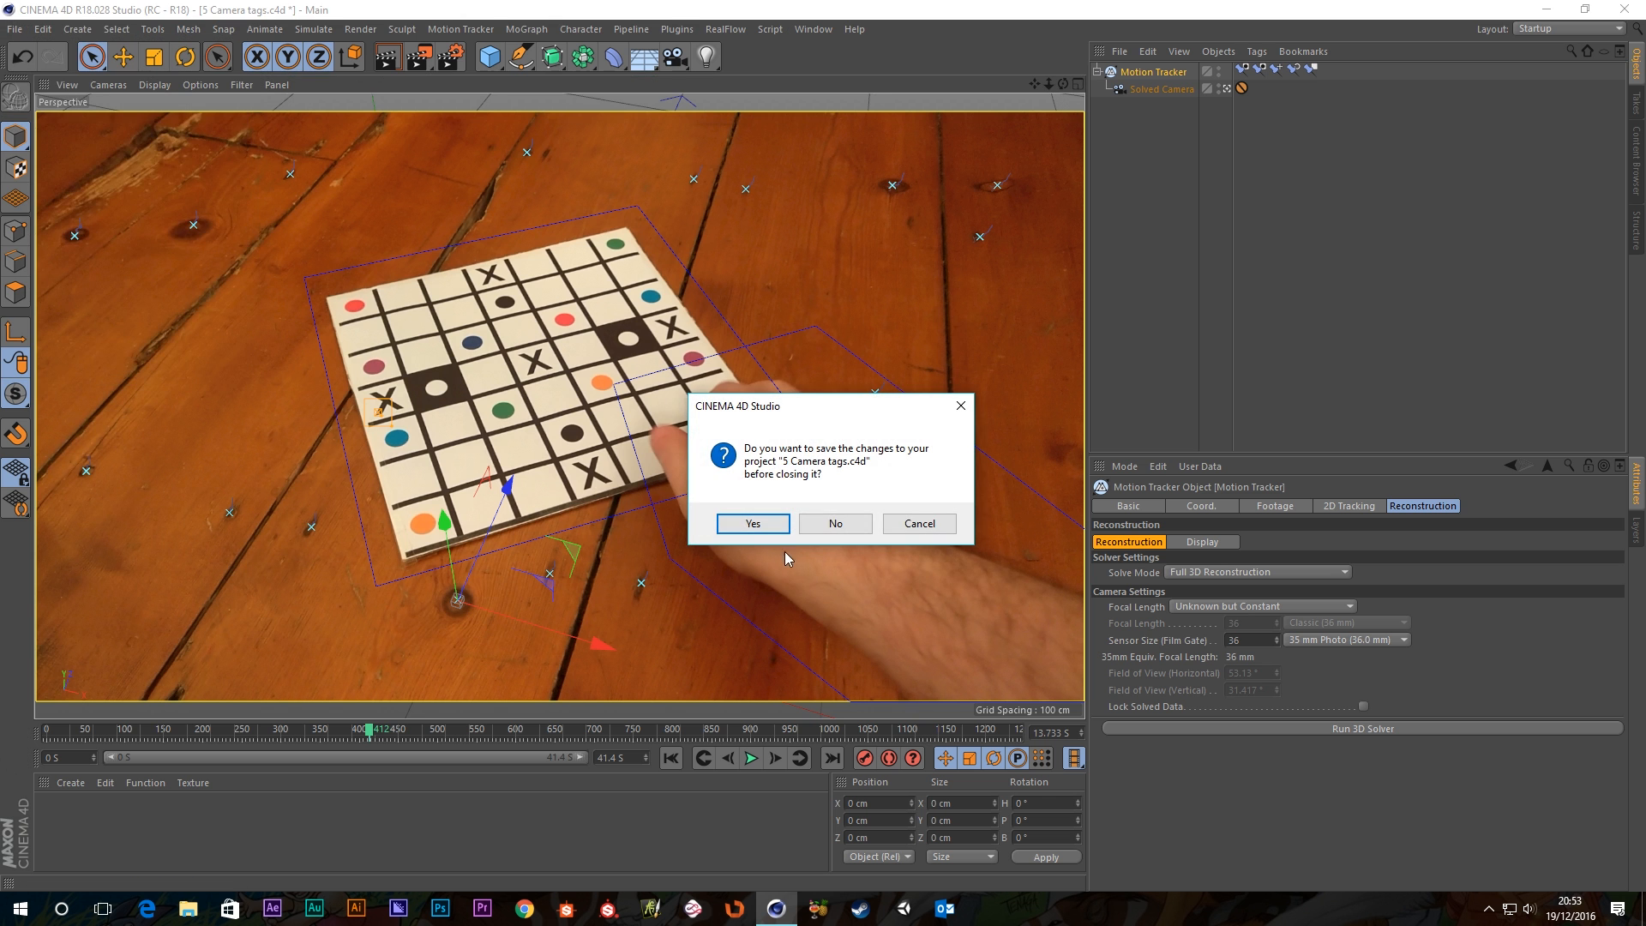
left_click(835, 523)
left_click(15, 29)
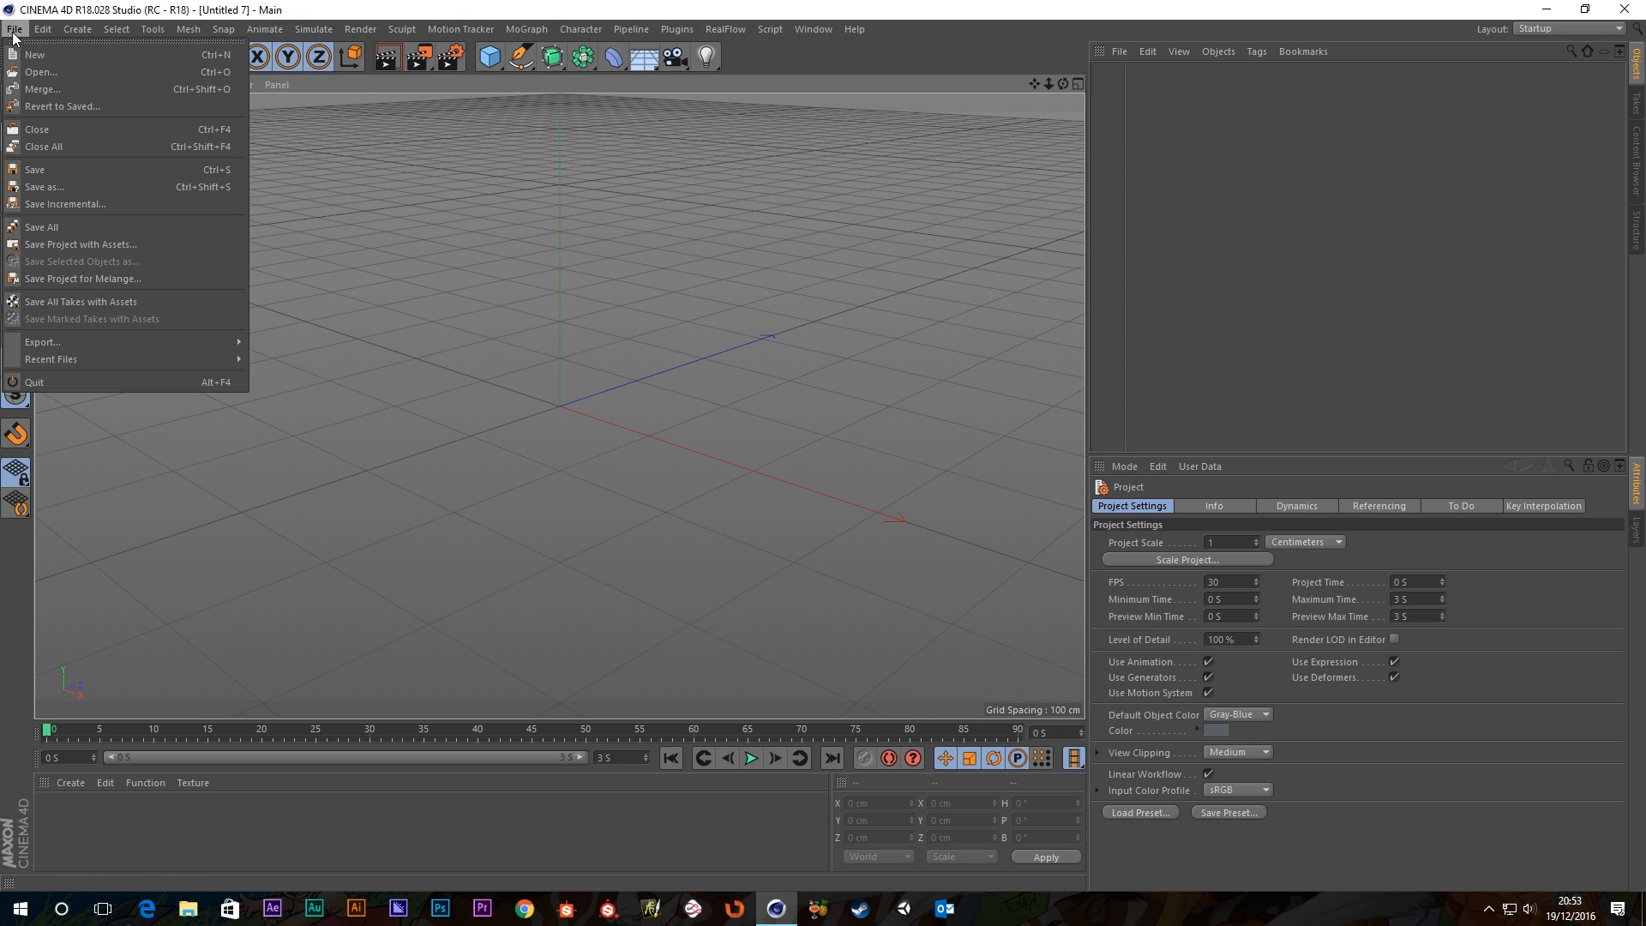
left_click(42, 73)
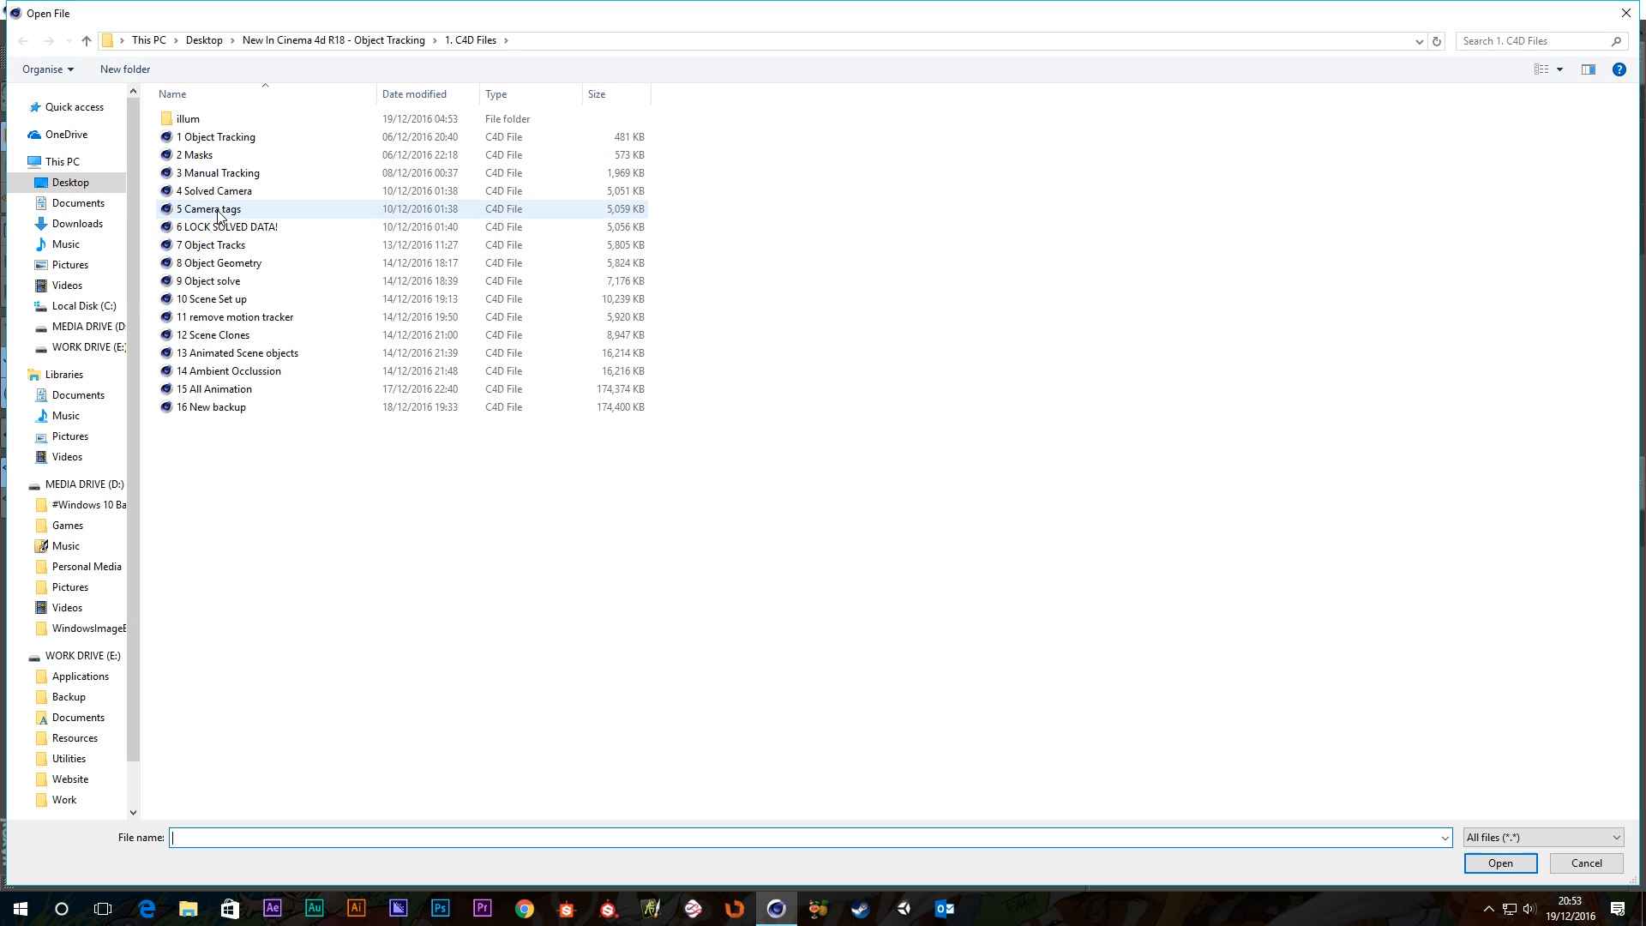
double_click(224, 228)
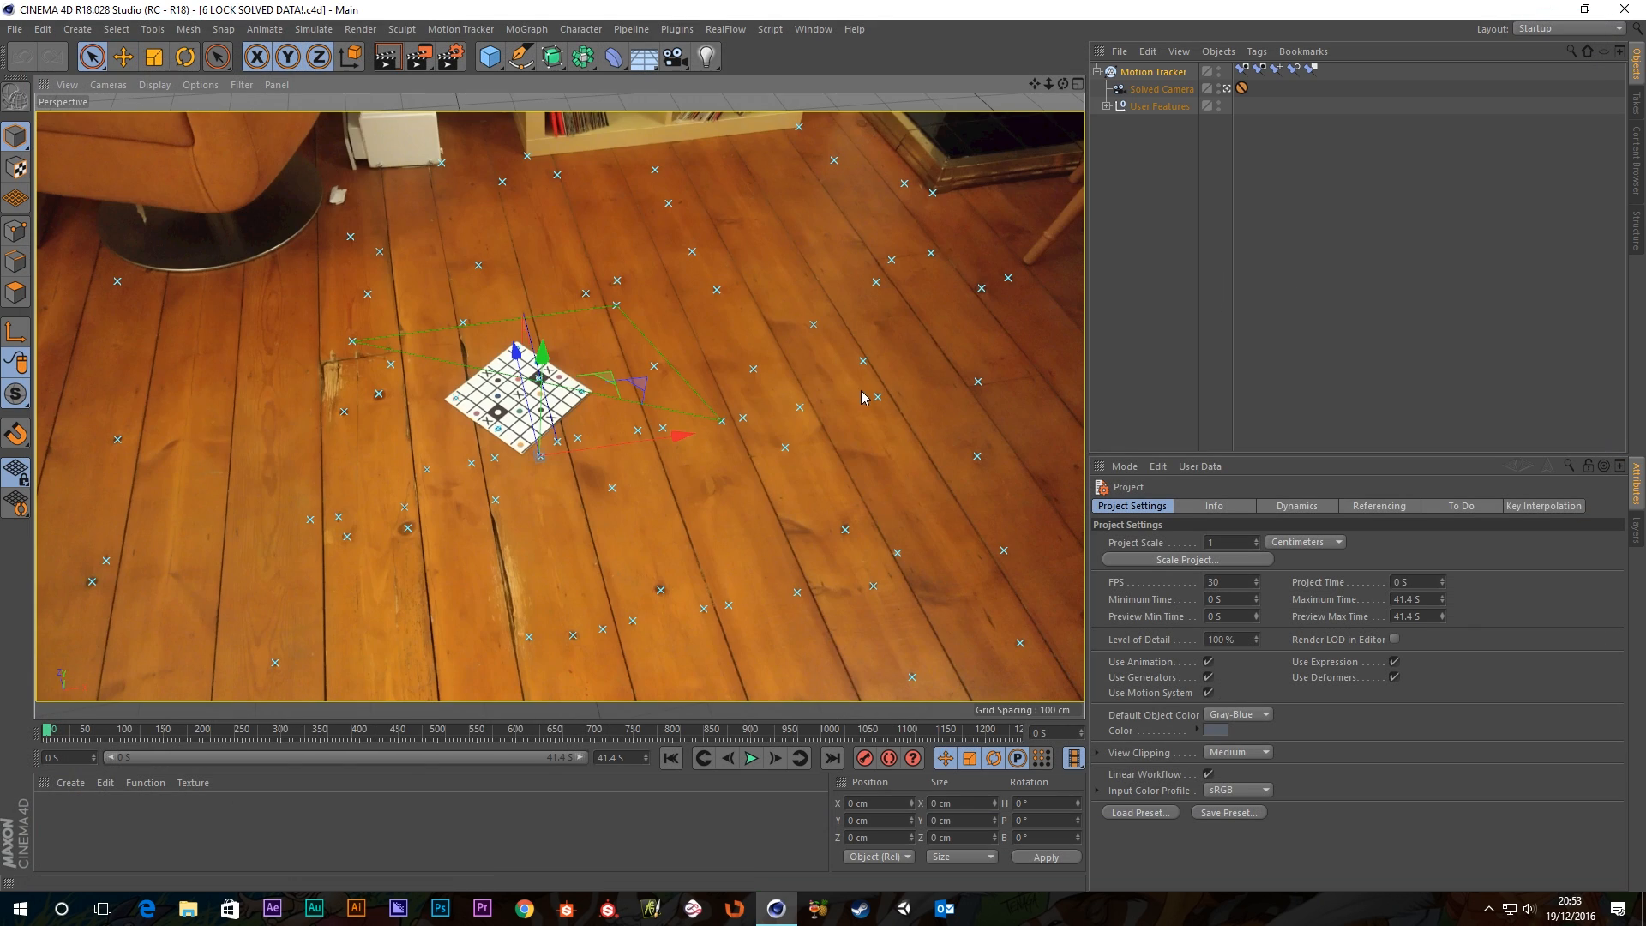
Examine the Solved Camera's motion path at frame 0 and scrub the footage through to frame 262.
mouse_move(52, 742)
left_mouse_down()
mouse_move(313, 734)
mouse_move(11, 727)
mouse_move(393, 729)
mouse_move(46, 729)
left_mouse_up()
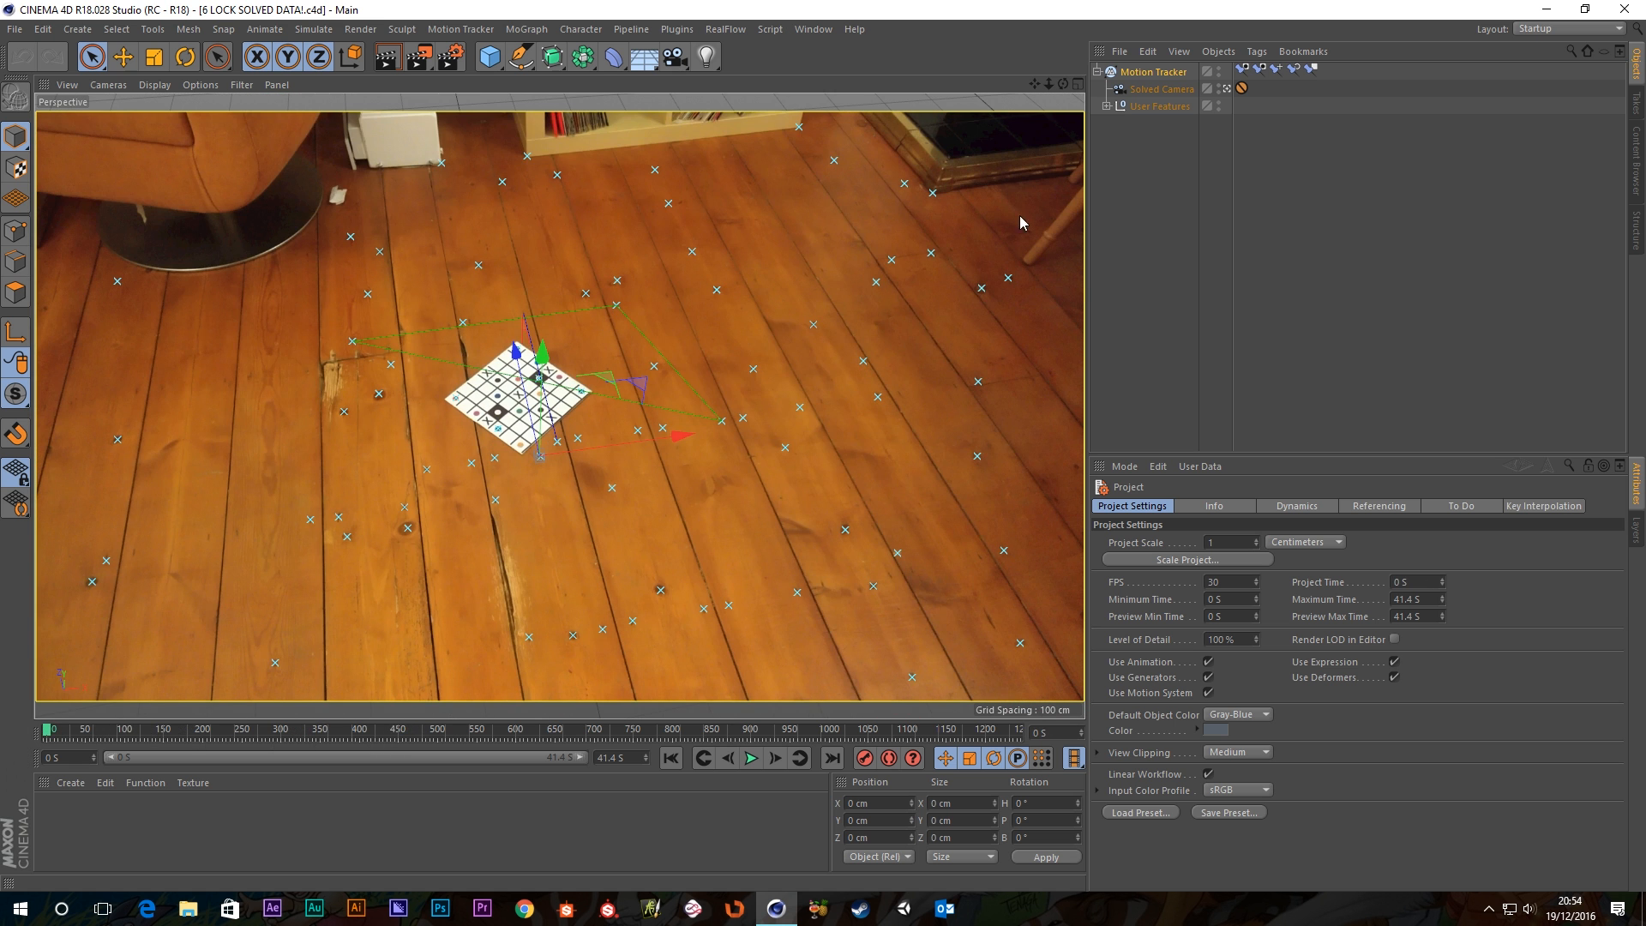
left_click(1163, 91)
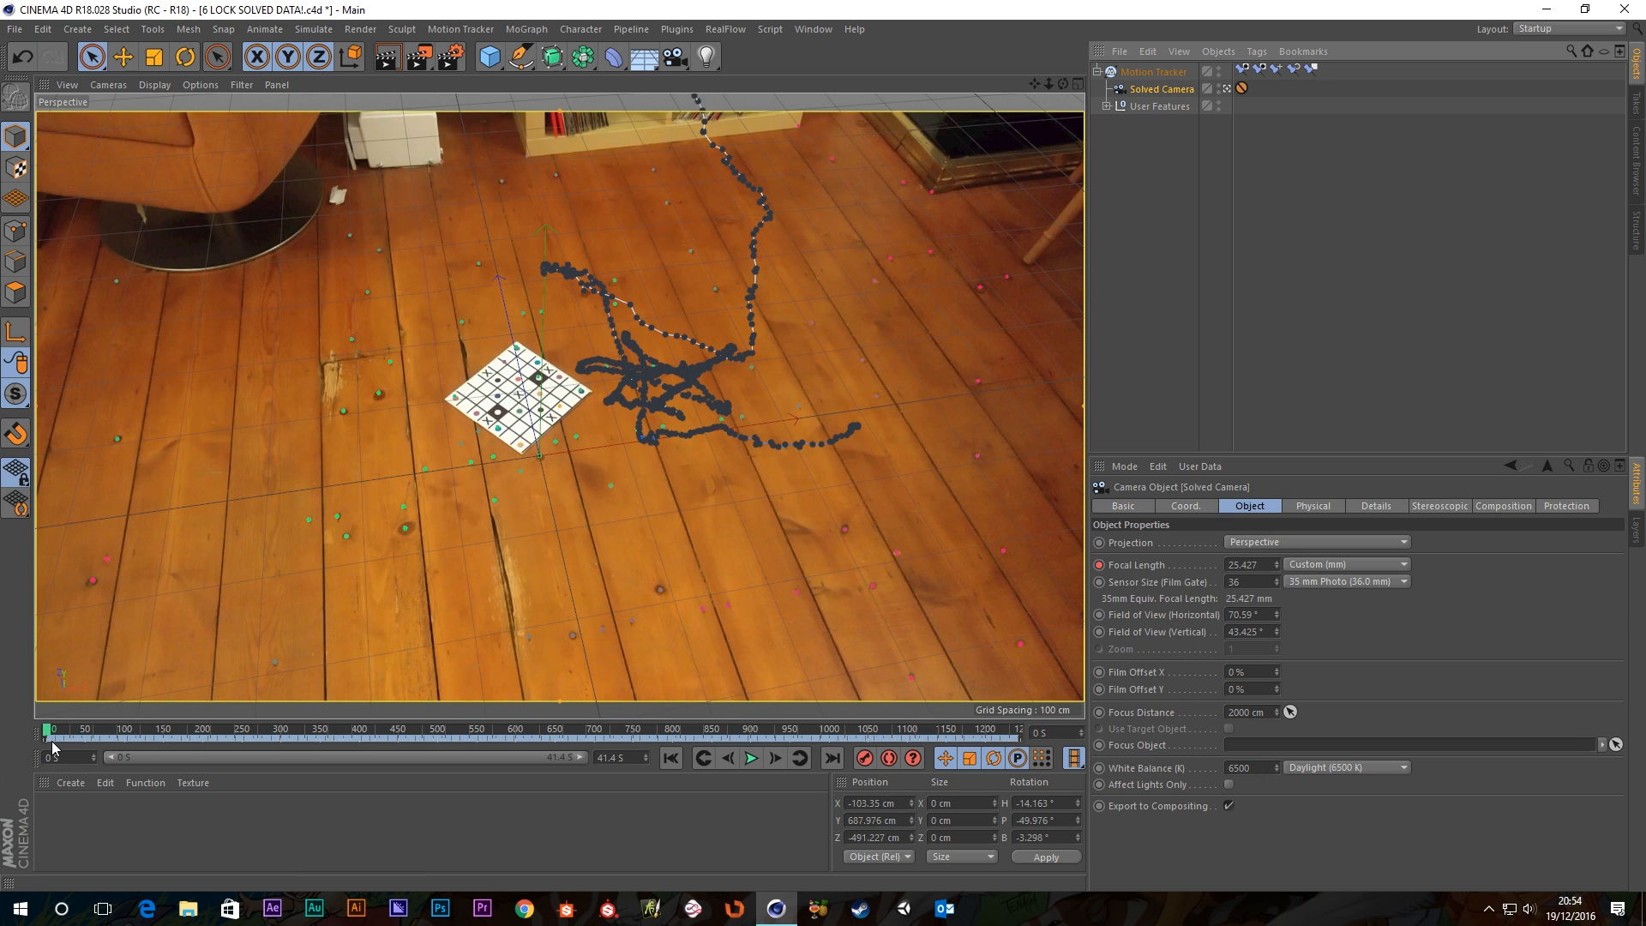
left_click_drag(49, 733, 2, 738)
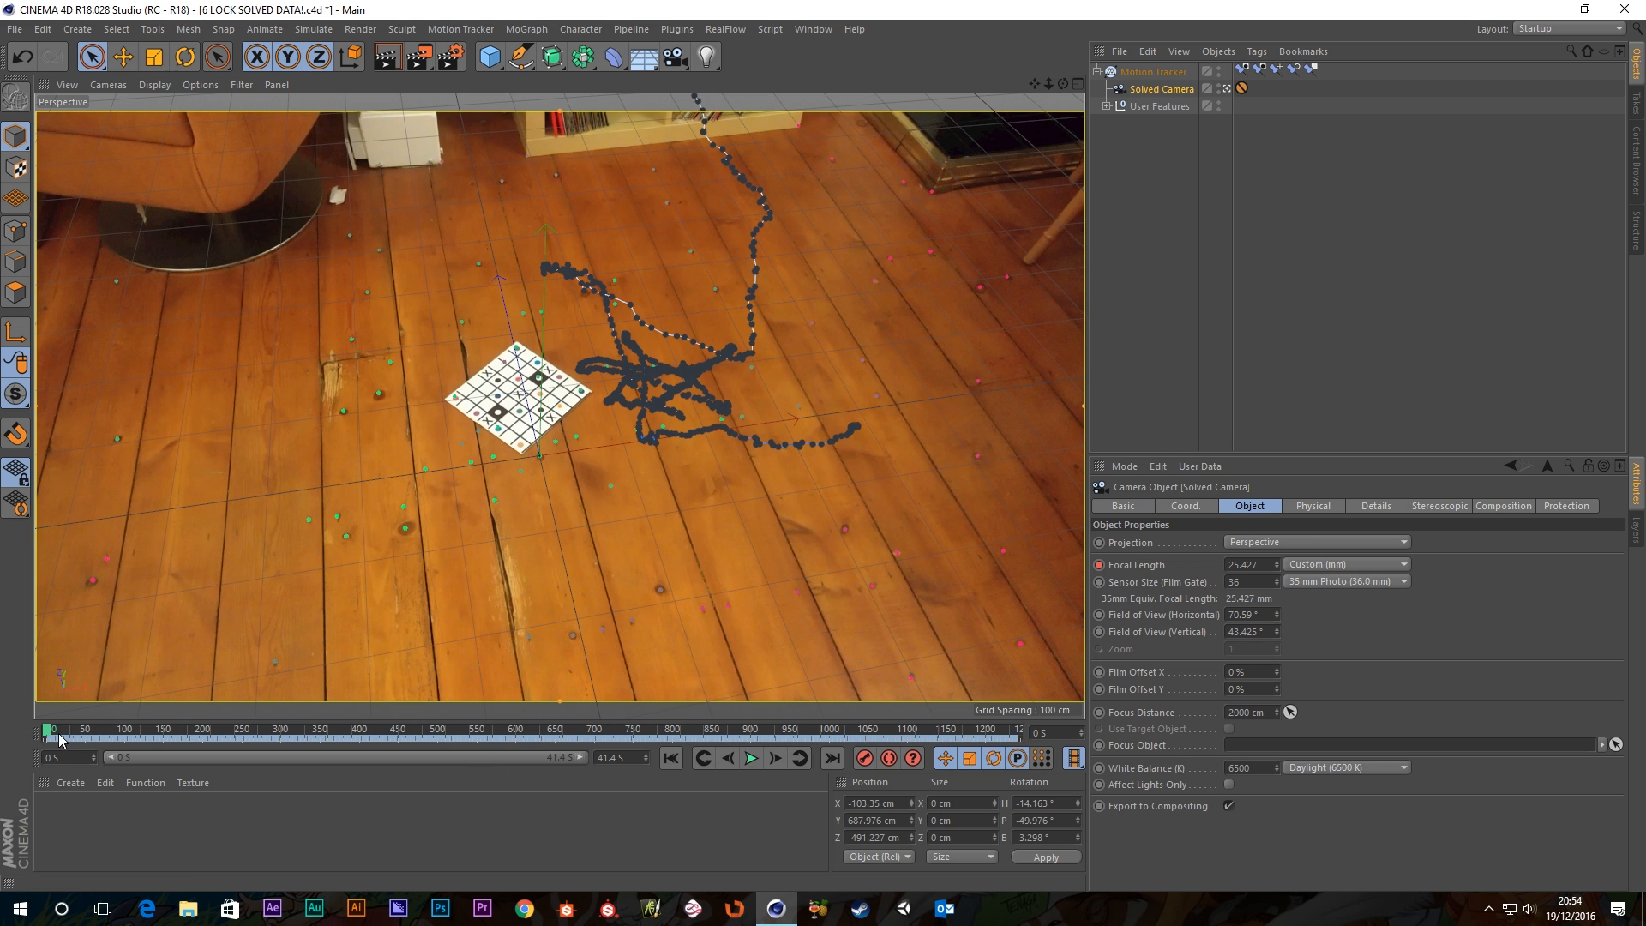
left_click_drag(51, 736, 2, 761)
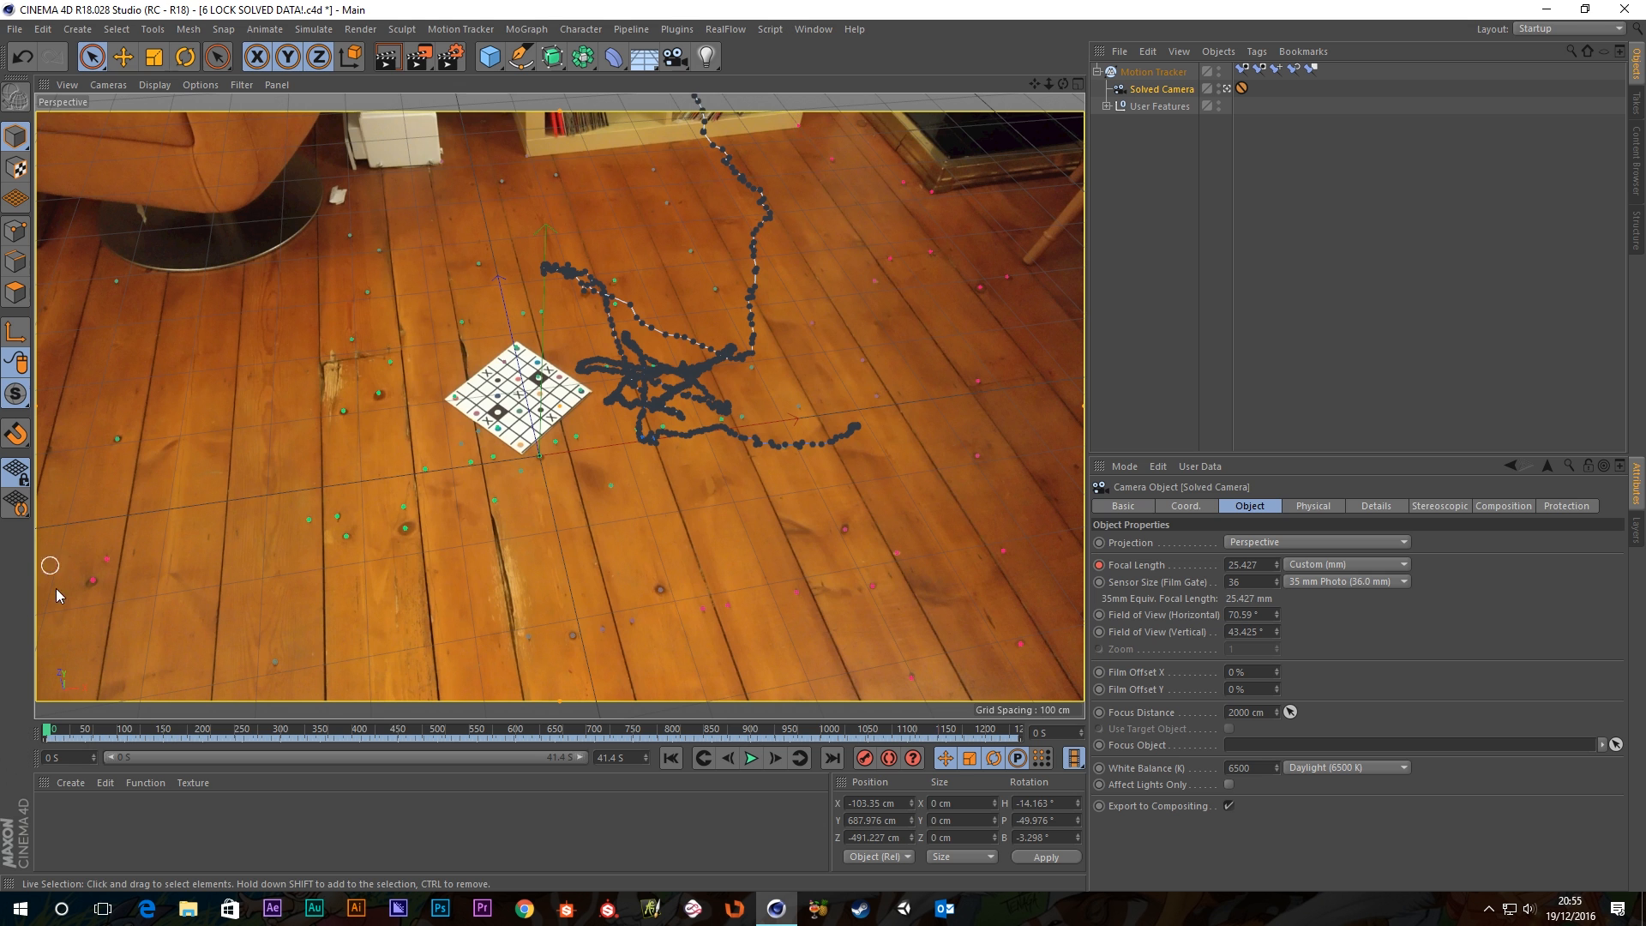
left_click_drag(48, 729, 296, 728)
left_click(1163, 206)
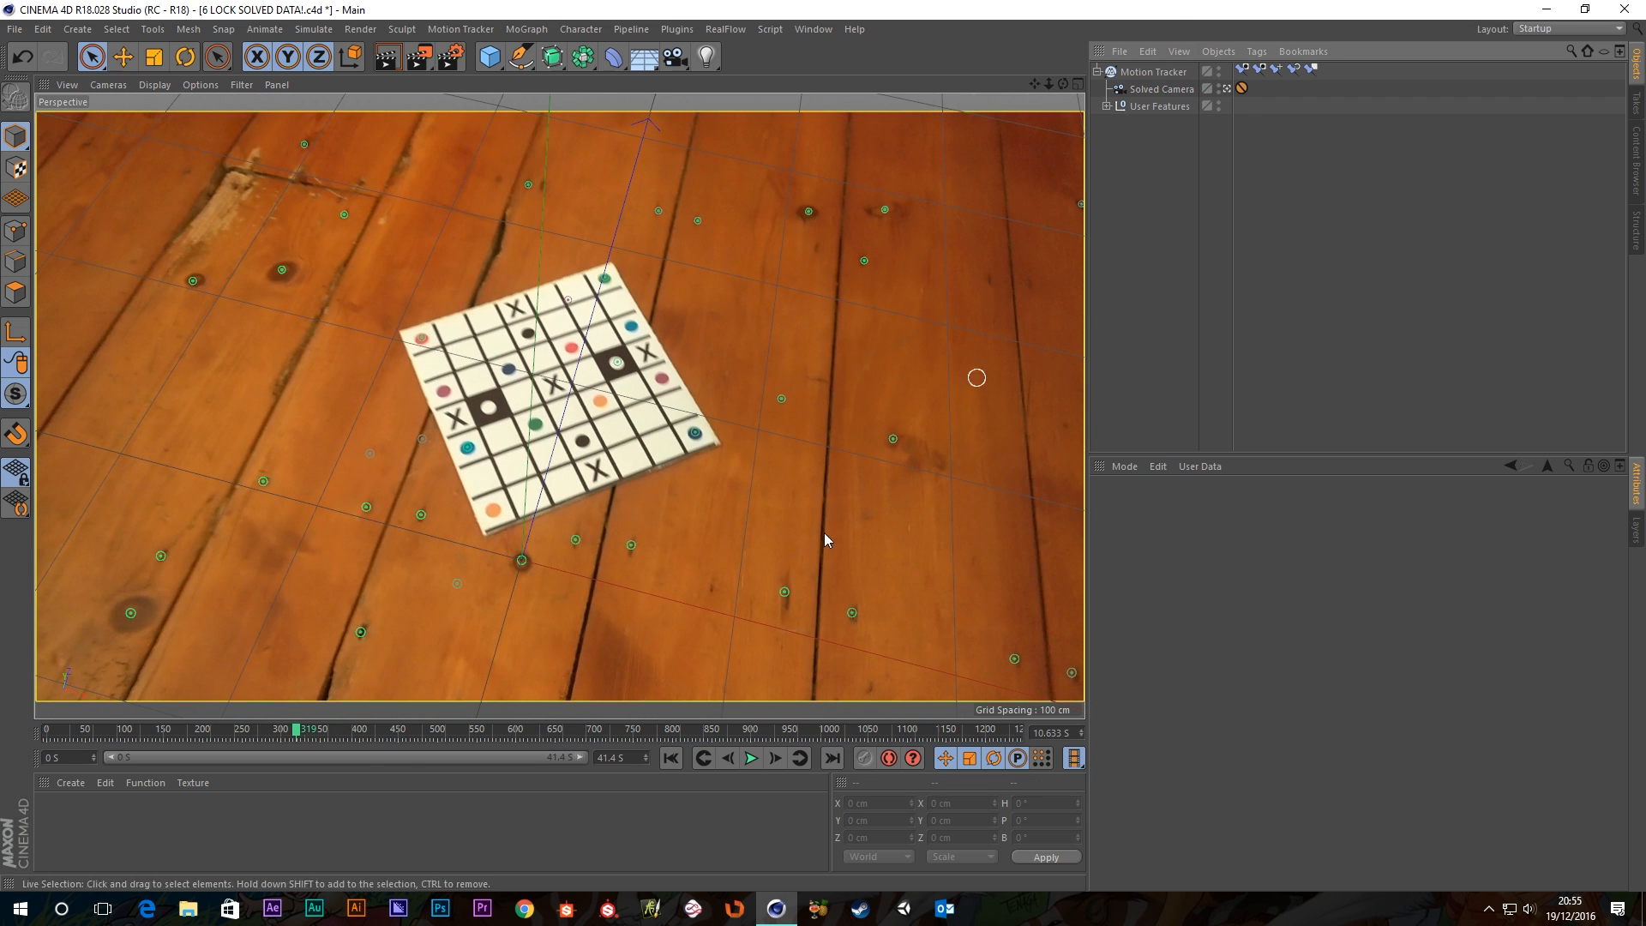
left_click_drag(315, 730, 139, 729)
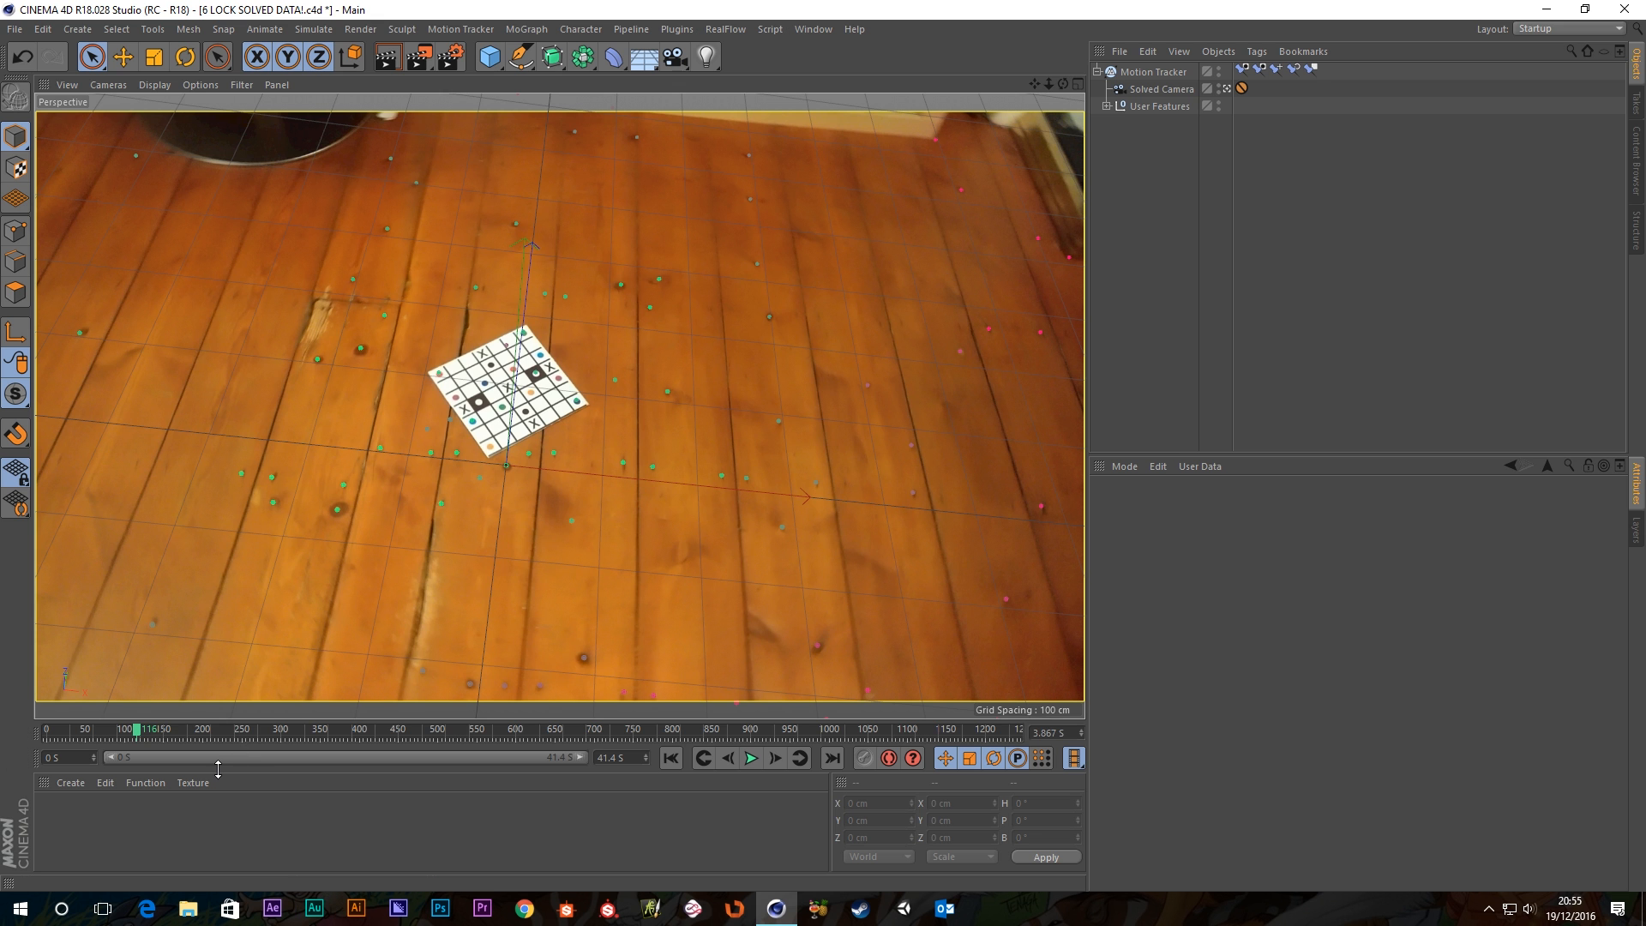
left_click_drag(137, 730, 251, 730)
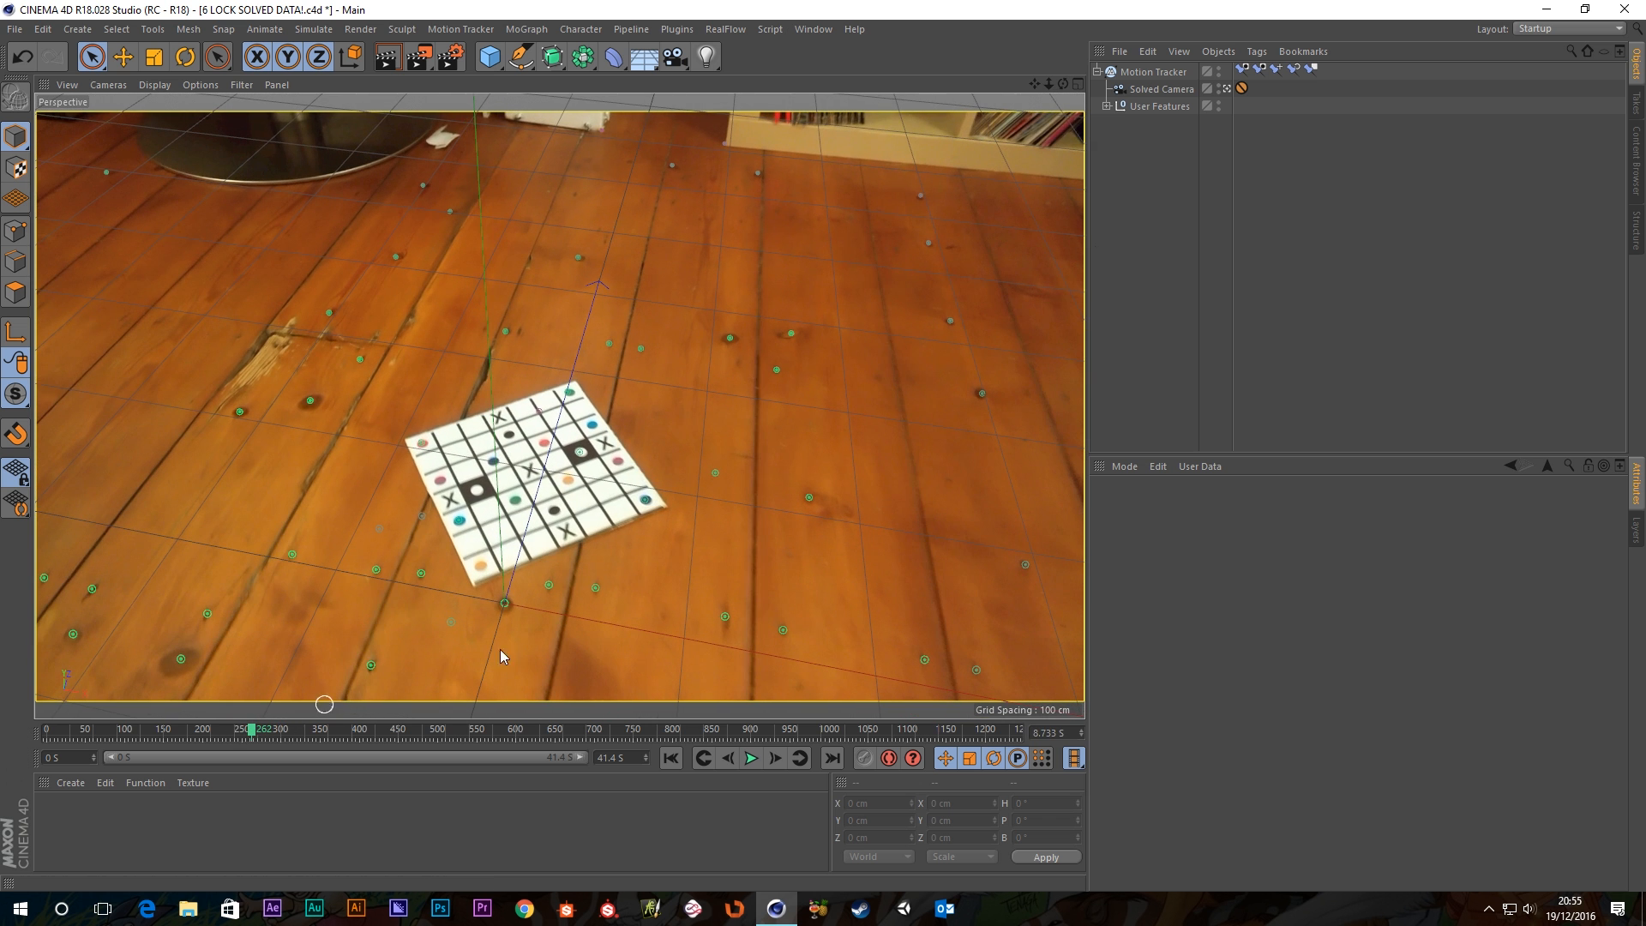
Review the Motion Tracker's list of user tracks in its manual 2D tracking settings.
left_click(1154, 74)
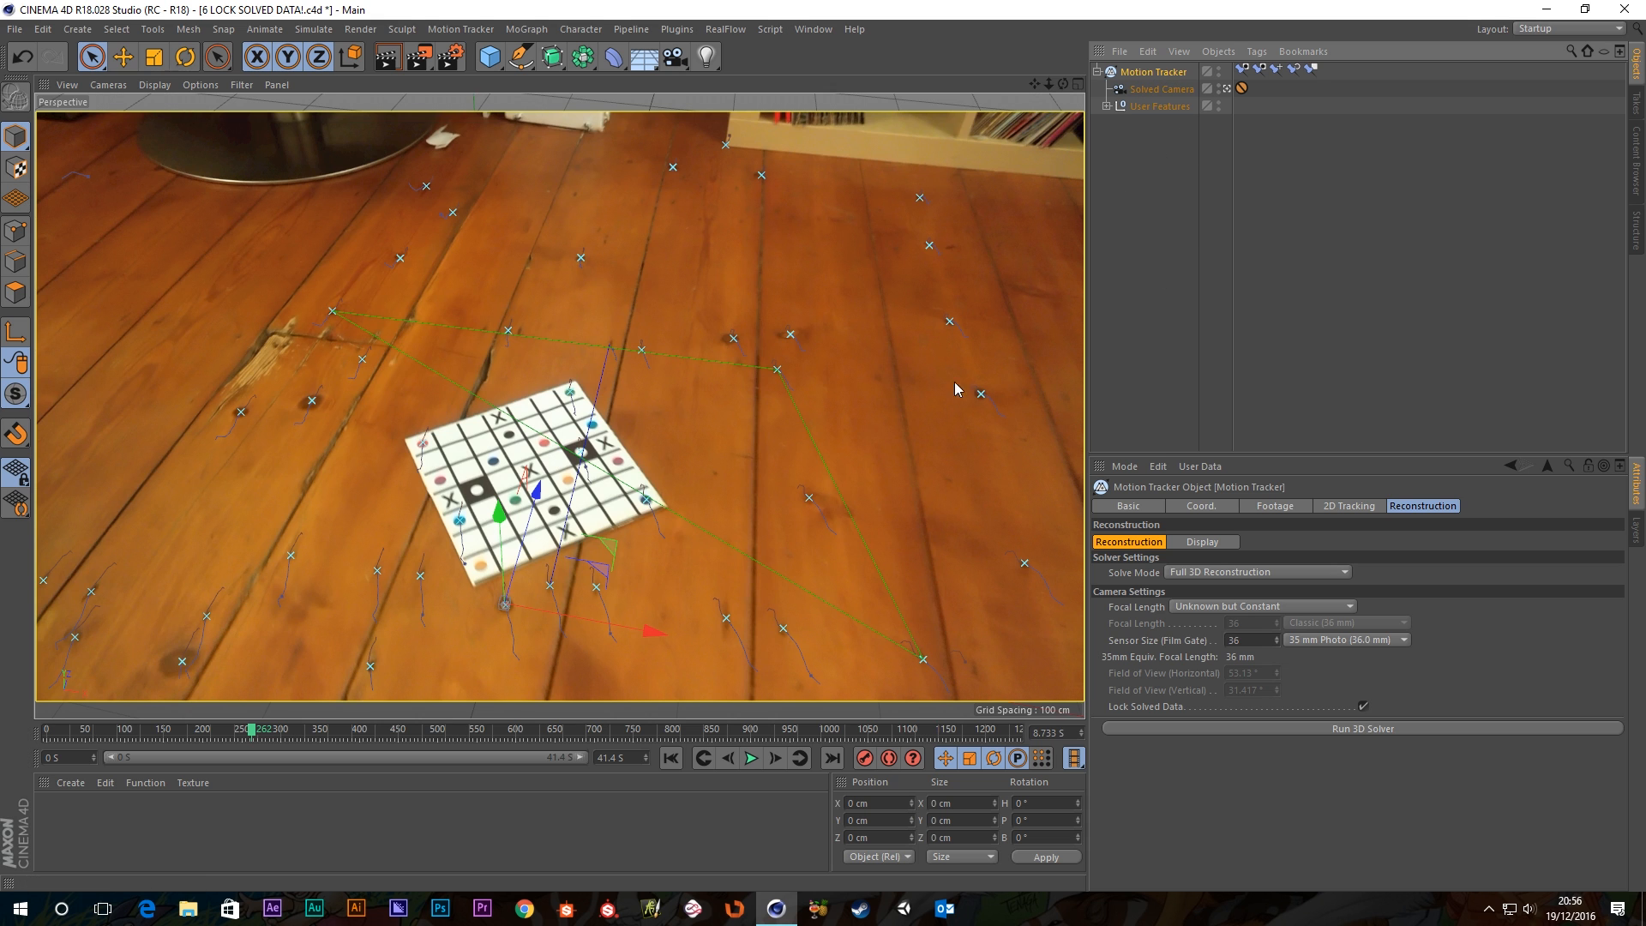
left_click(1362, 507)
scroll(1345, 666, "down", 15)
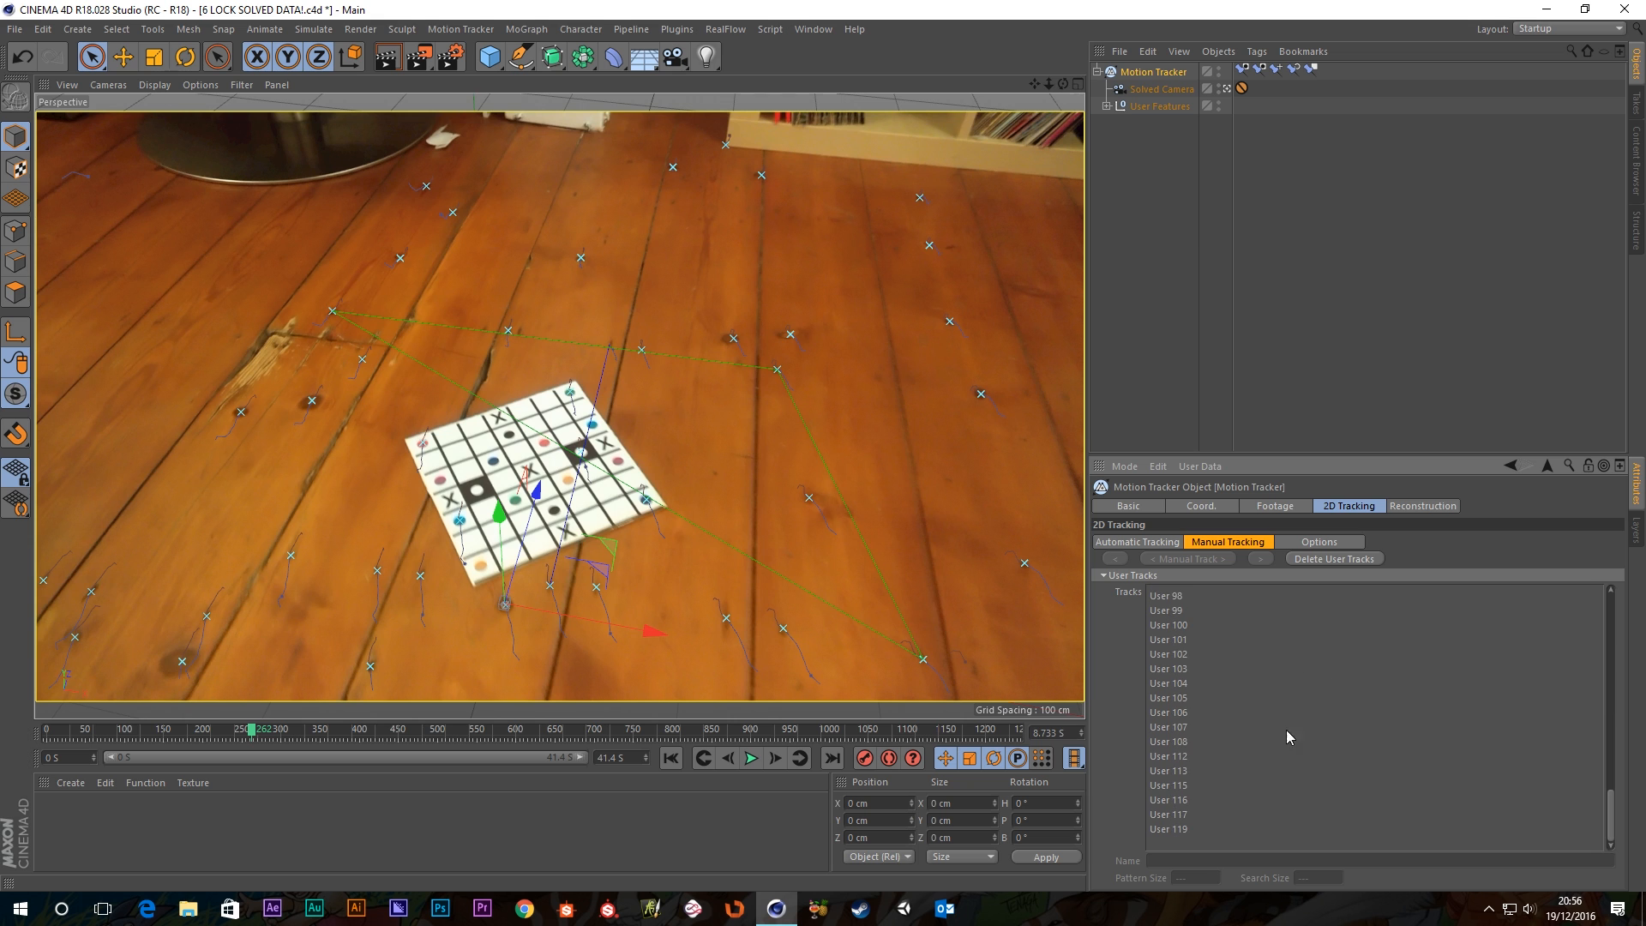
scroll(1329, 712, "up", 15)
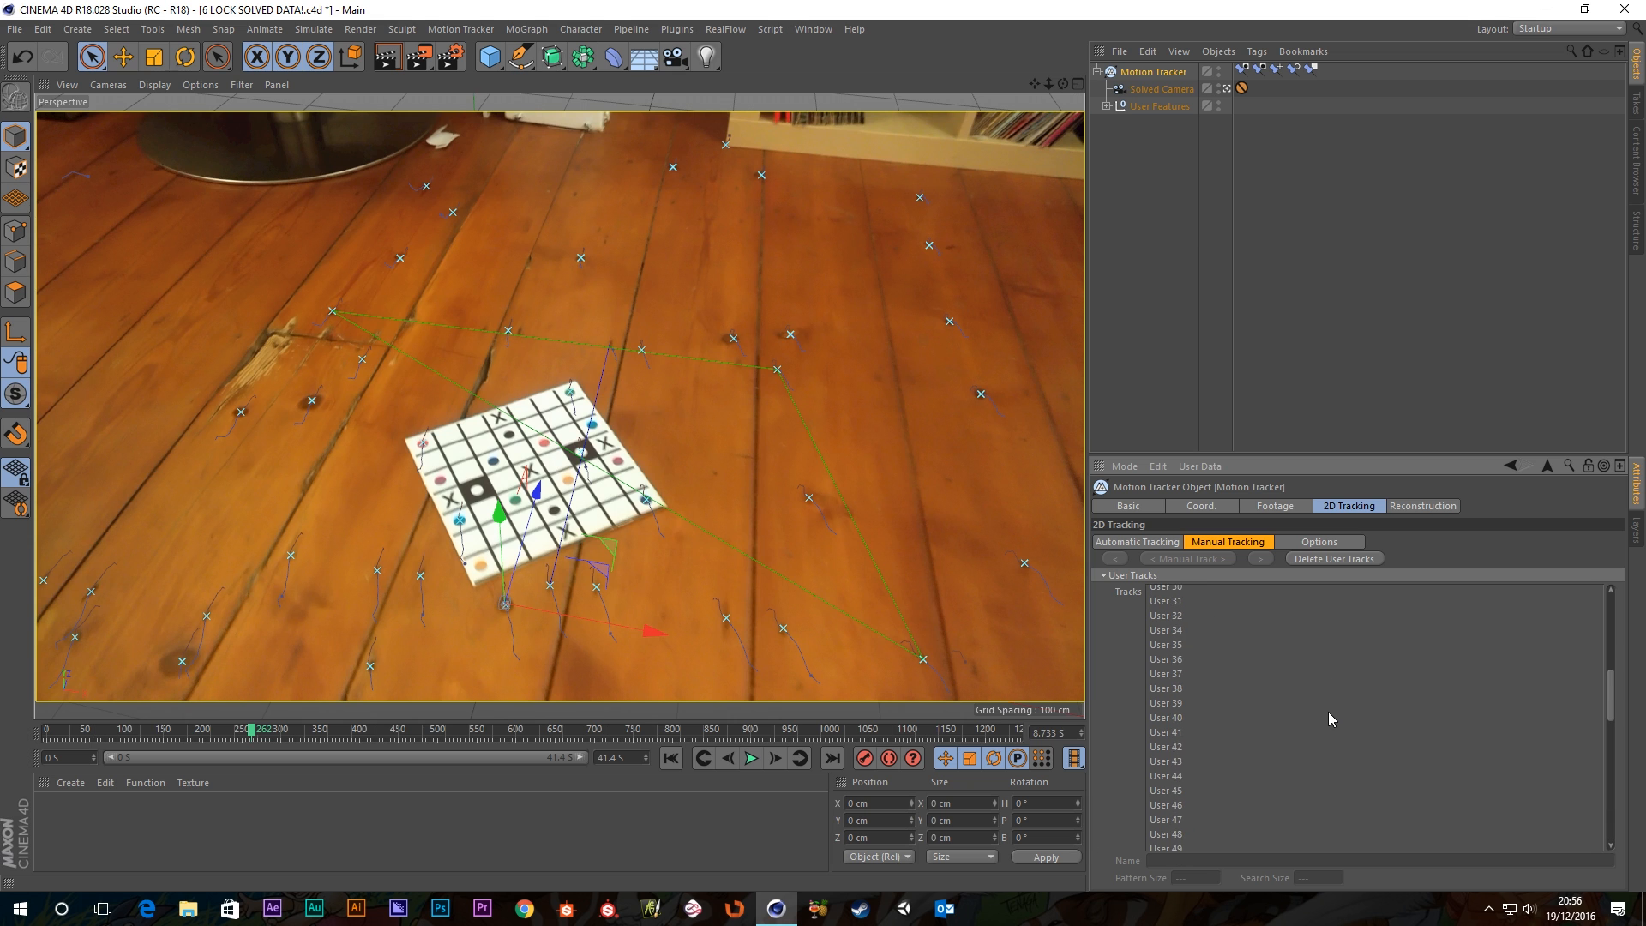
scroll(1274, 662, "down", 15)
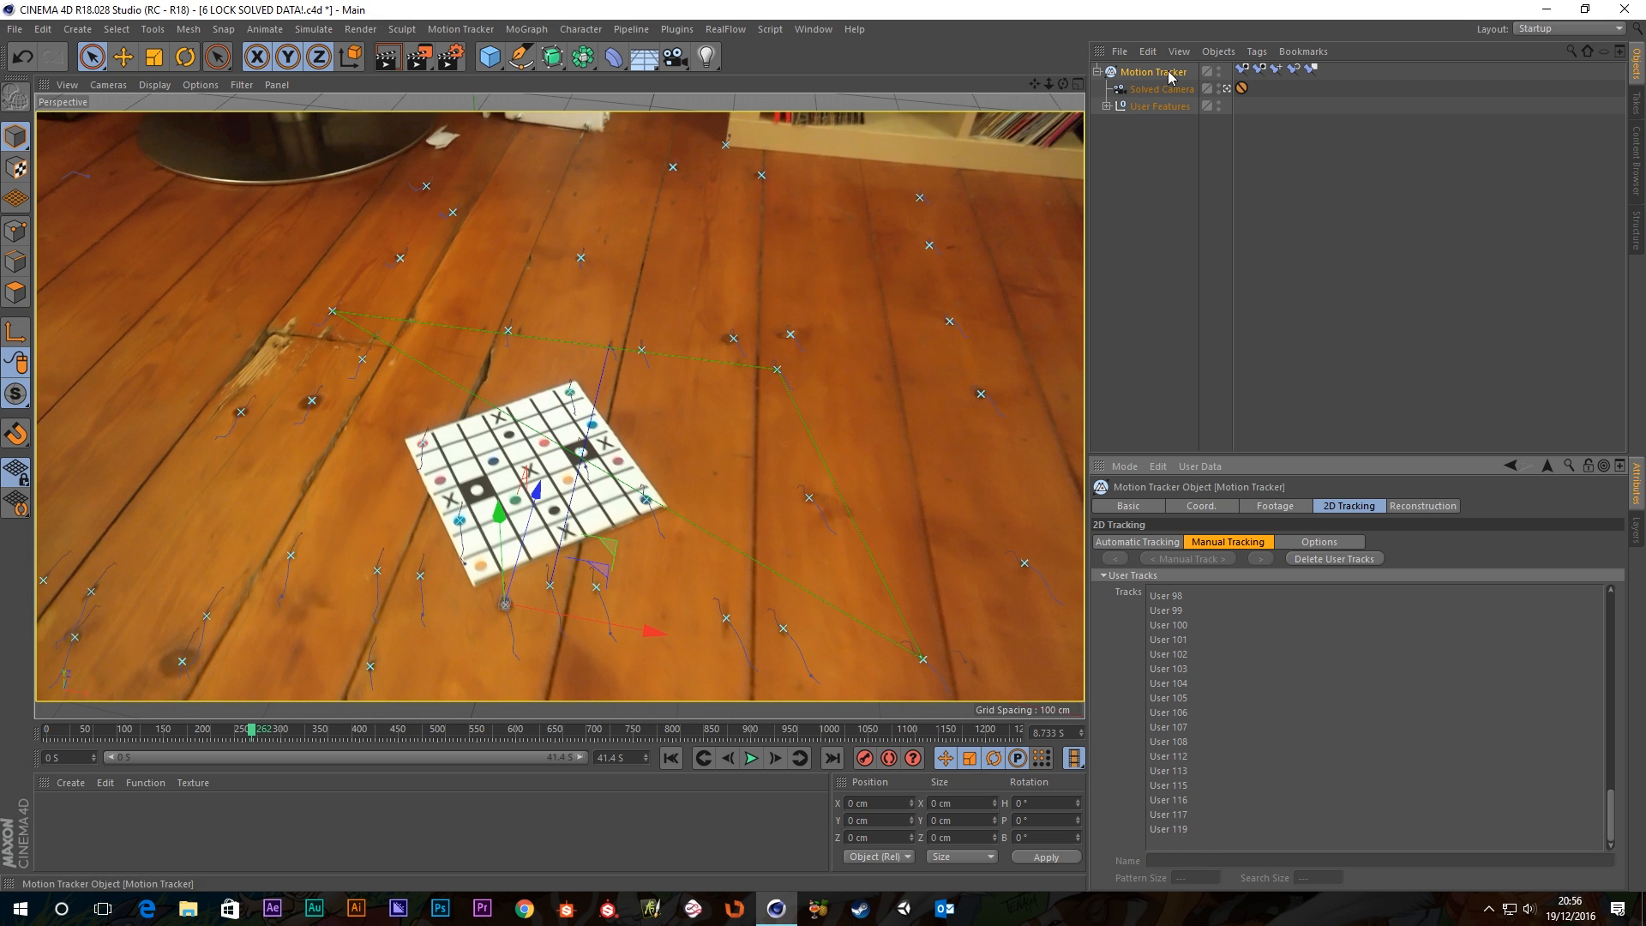
At frame 400, add a user track beside the X on the test card's left edge and track it forward.
left_click_drag(254, 734, 362, 697)
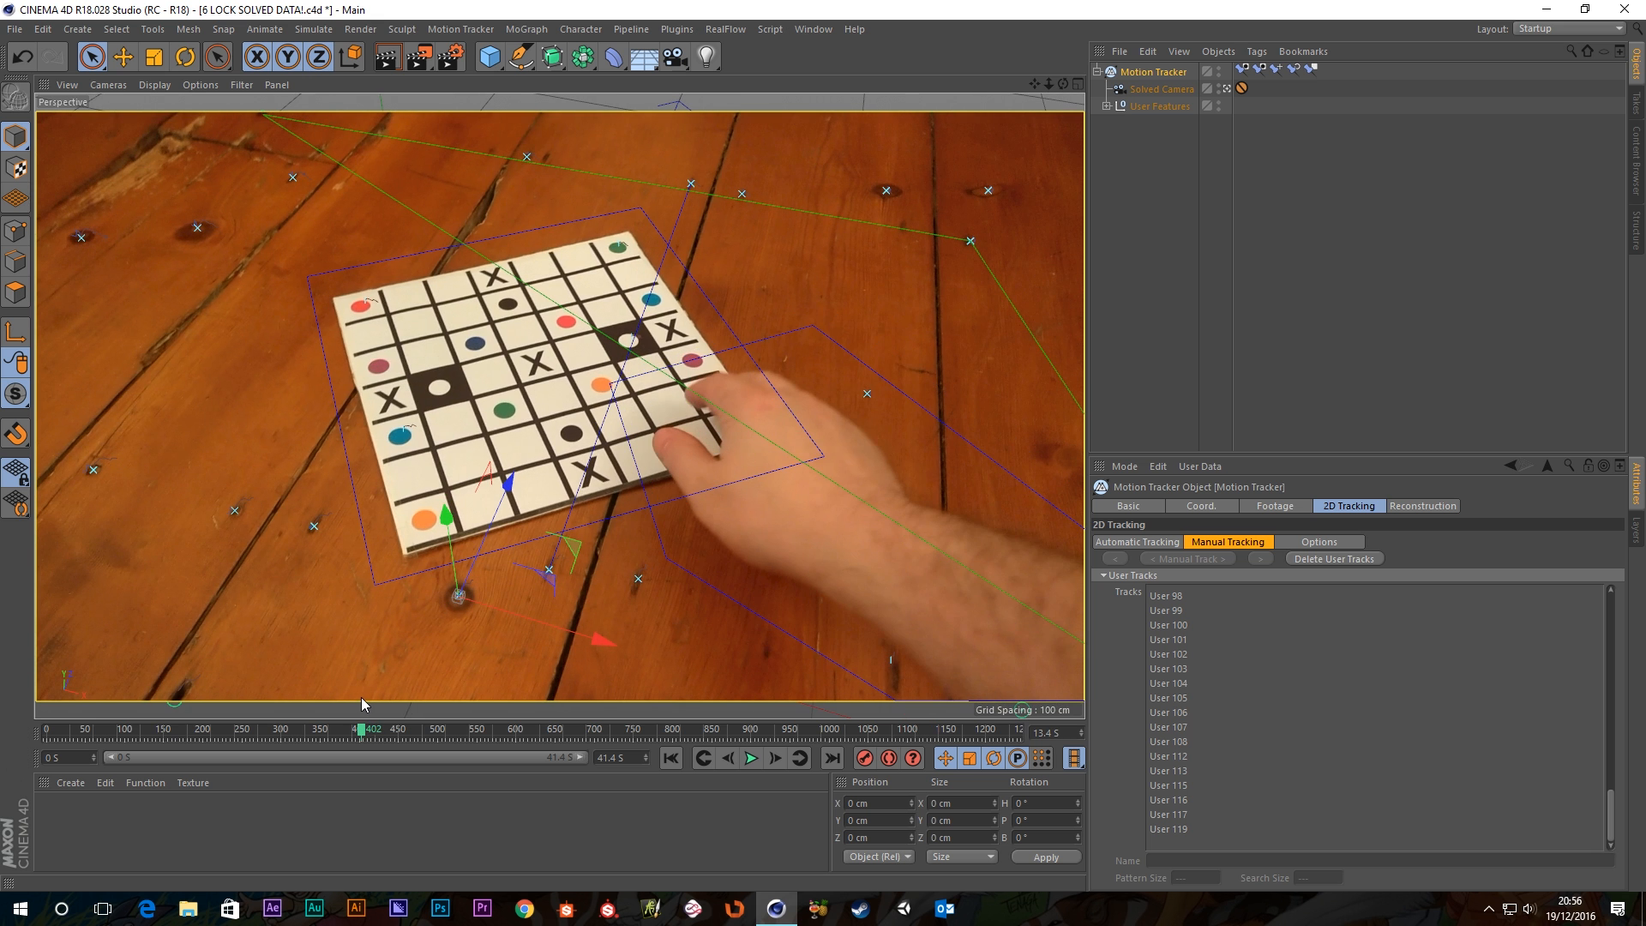
left_click(728, 758)
left_click(728, 758)
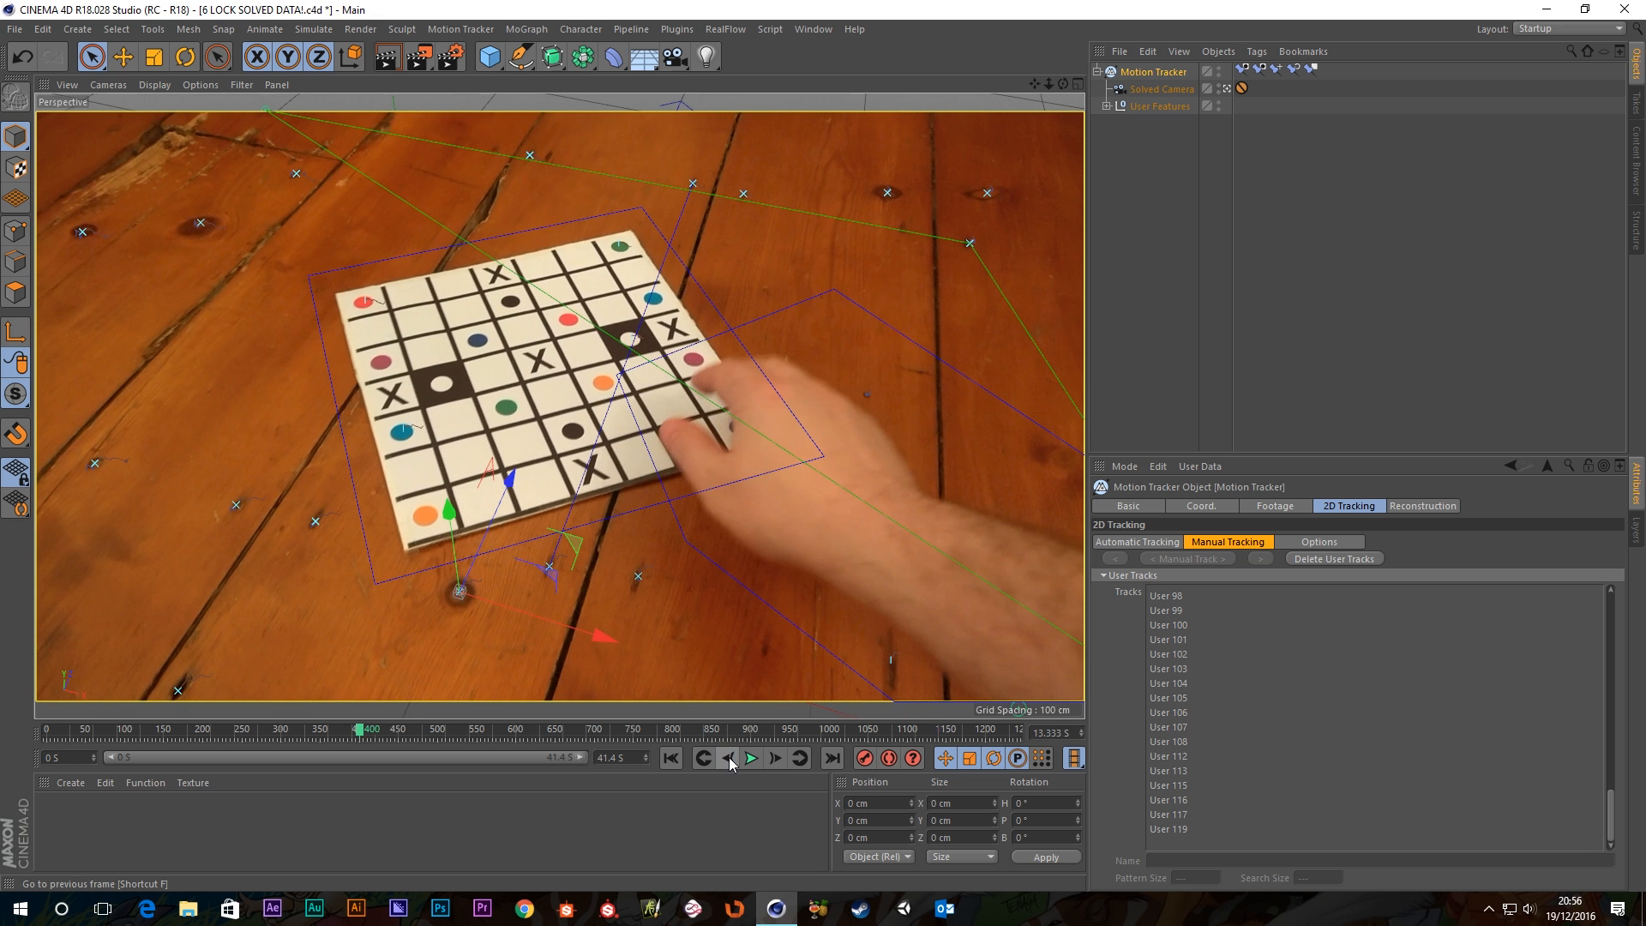
left_click(382, 408, "ctrl")
scroll(1235, 802, "down", 1)
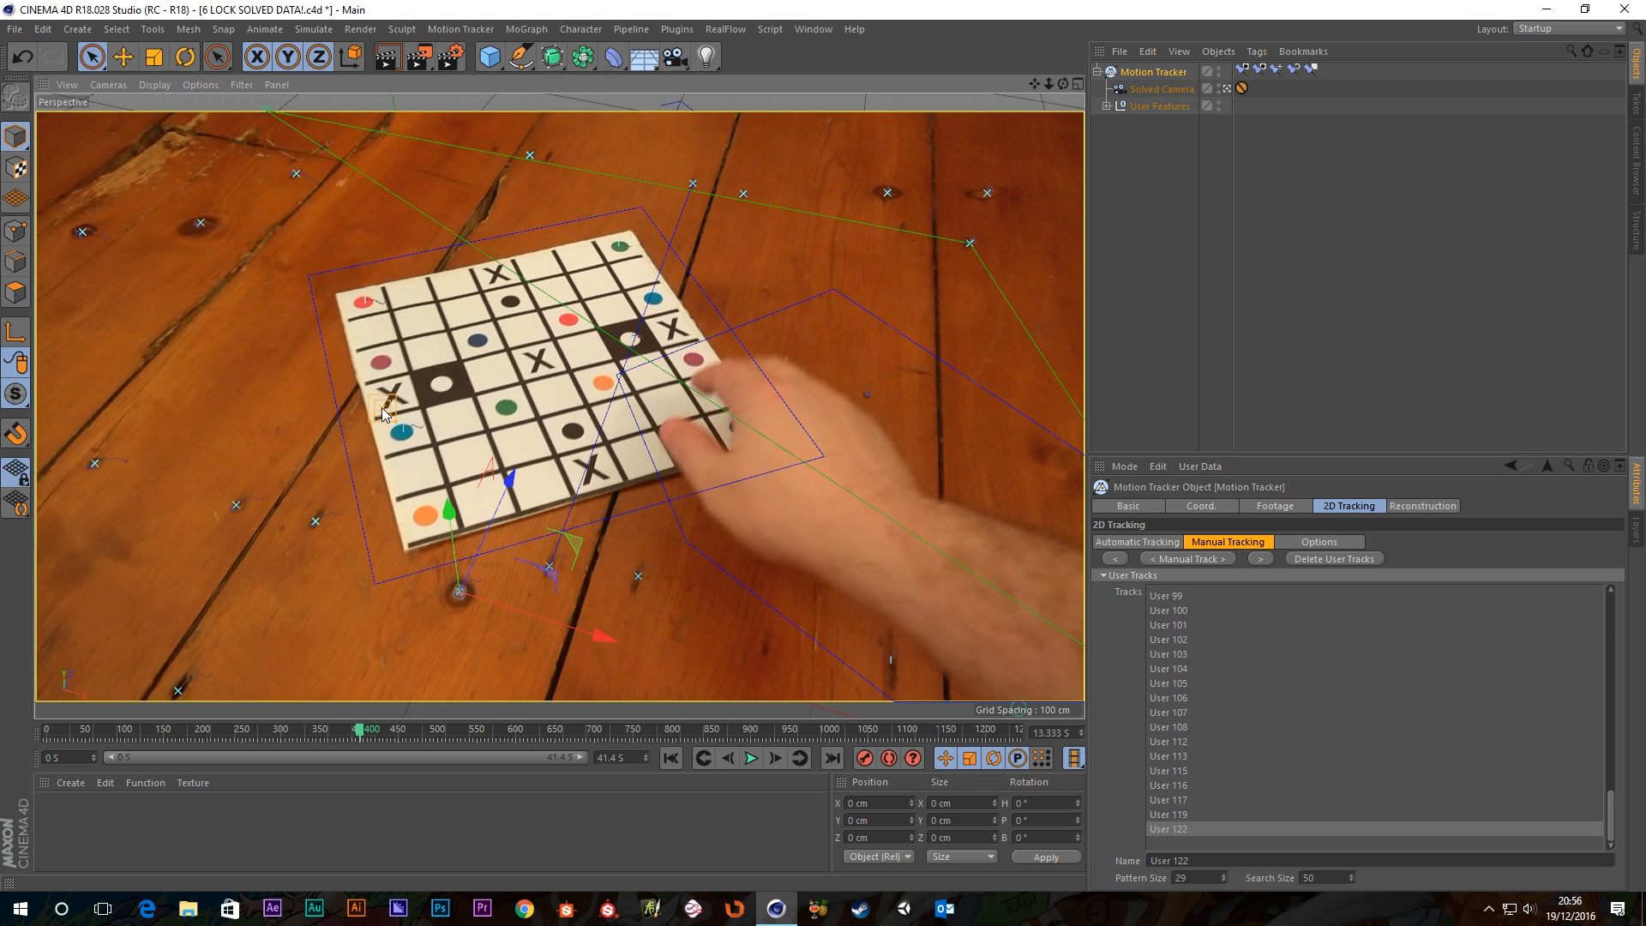
left_click_drag(389, 410, 386, 413)
right_click(385, 407)
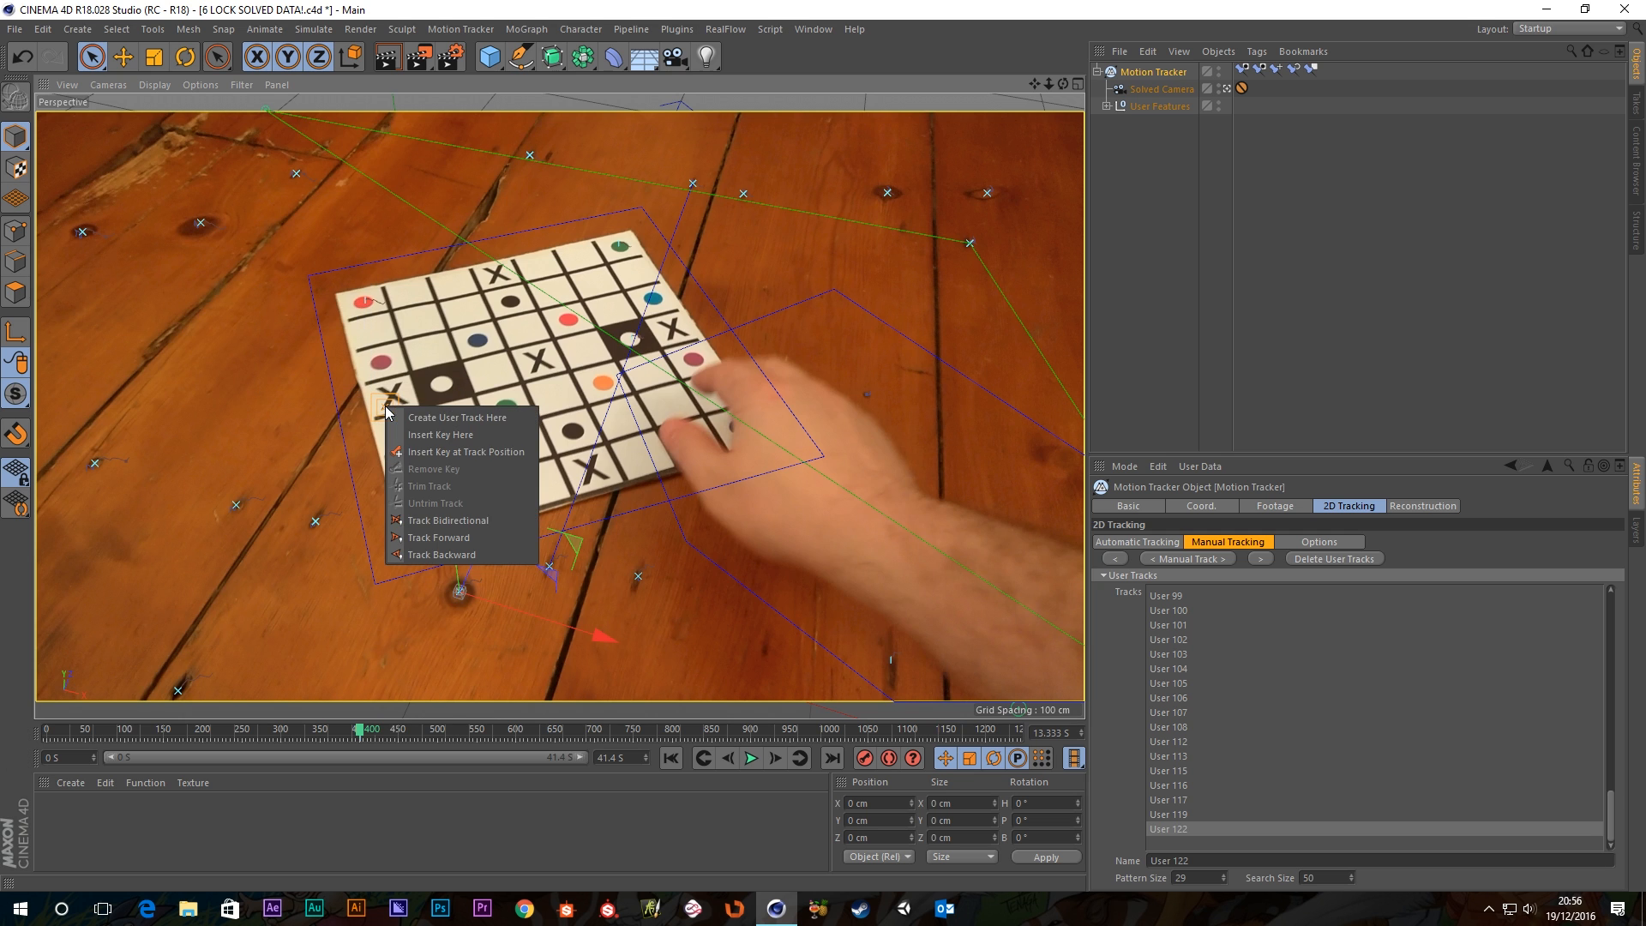
left_click(420, 537)
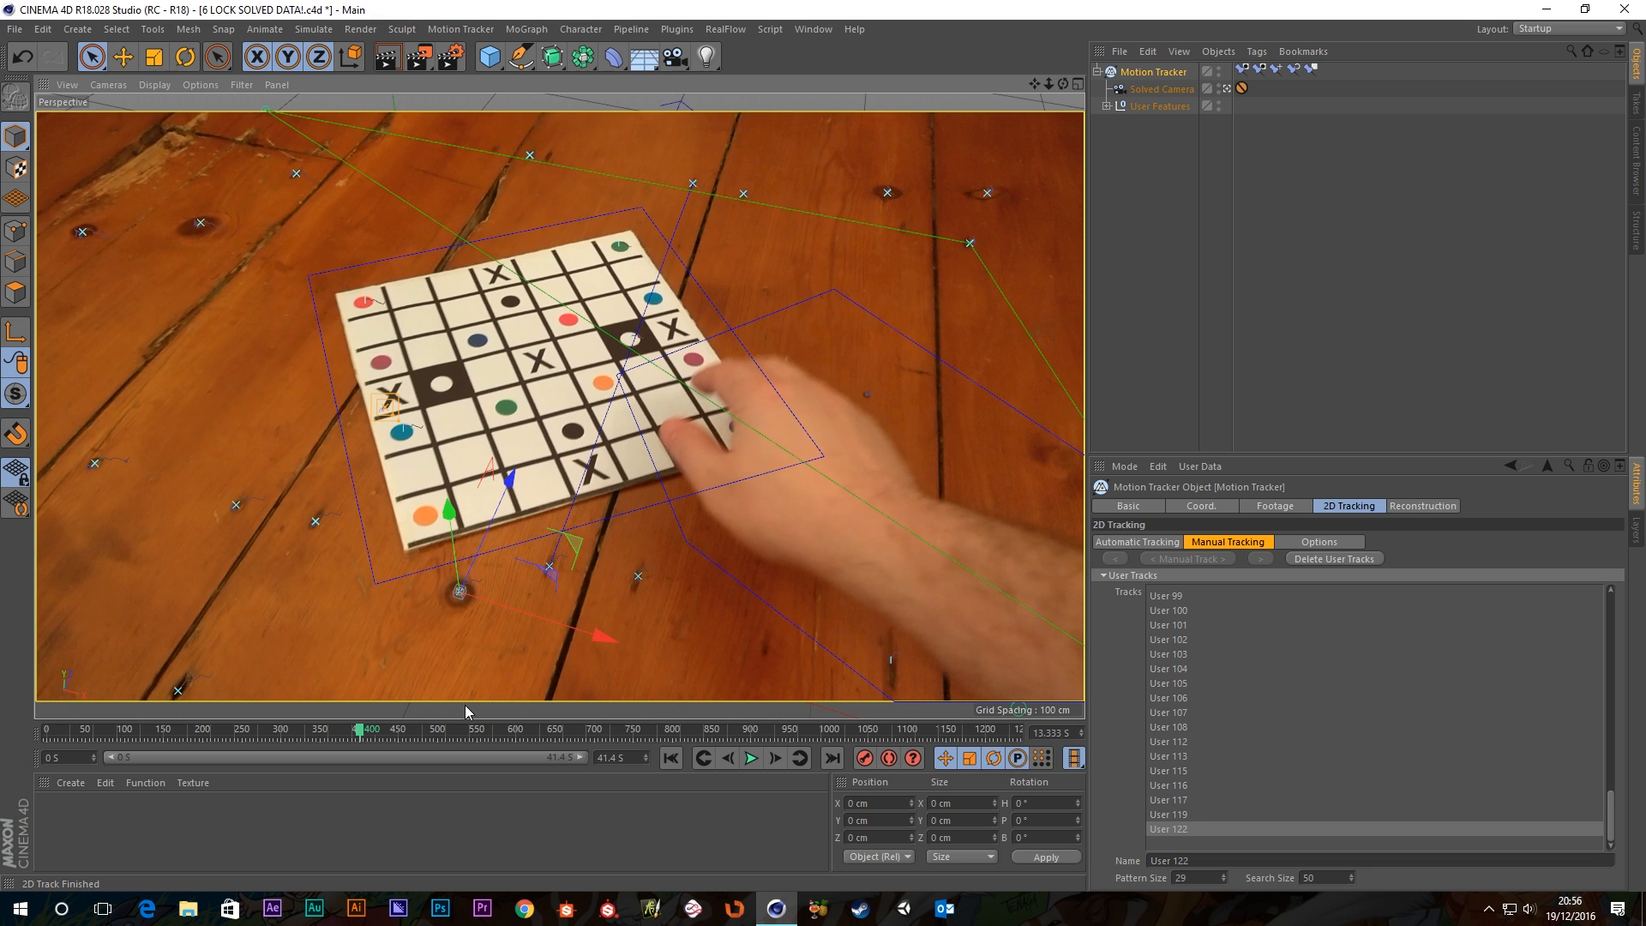
Advance to frame 492 and correct the new user track's position beside the X on the card's left edge.
left_click(363, 730)
left_click_drag(363, 731, 429, 710)
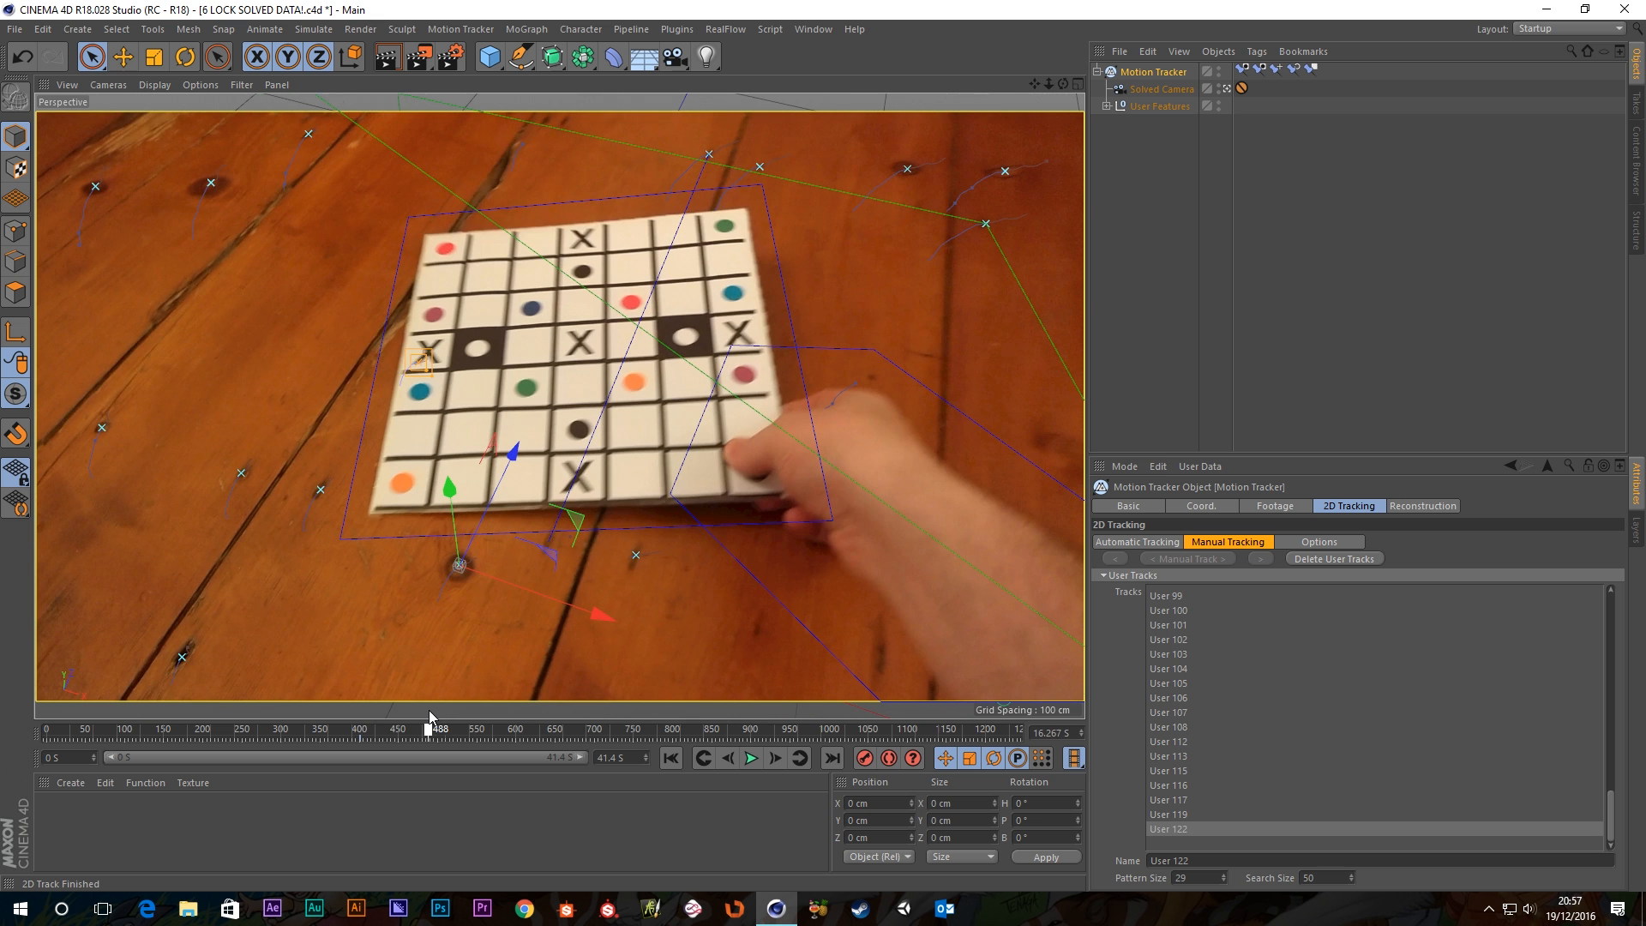
left_click(775, 758)
left_click(777, 758)
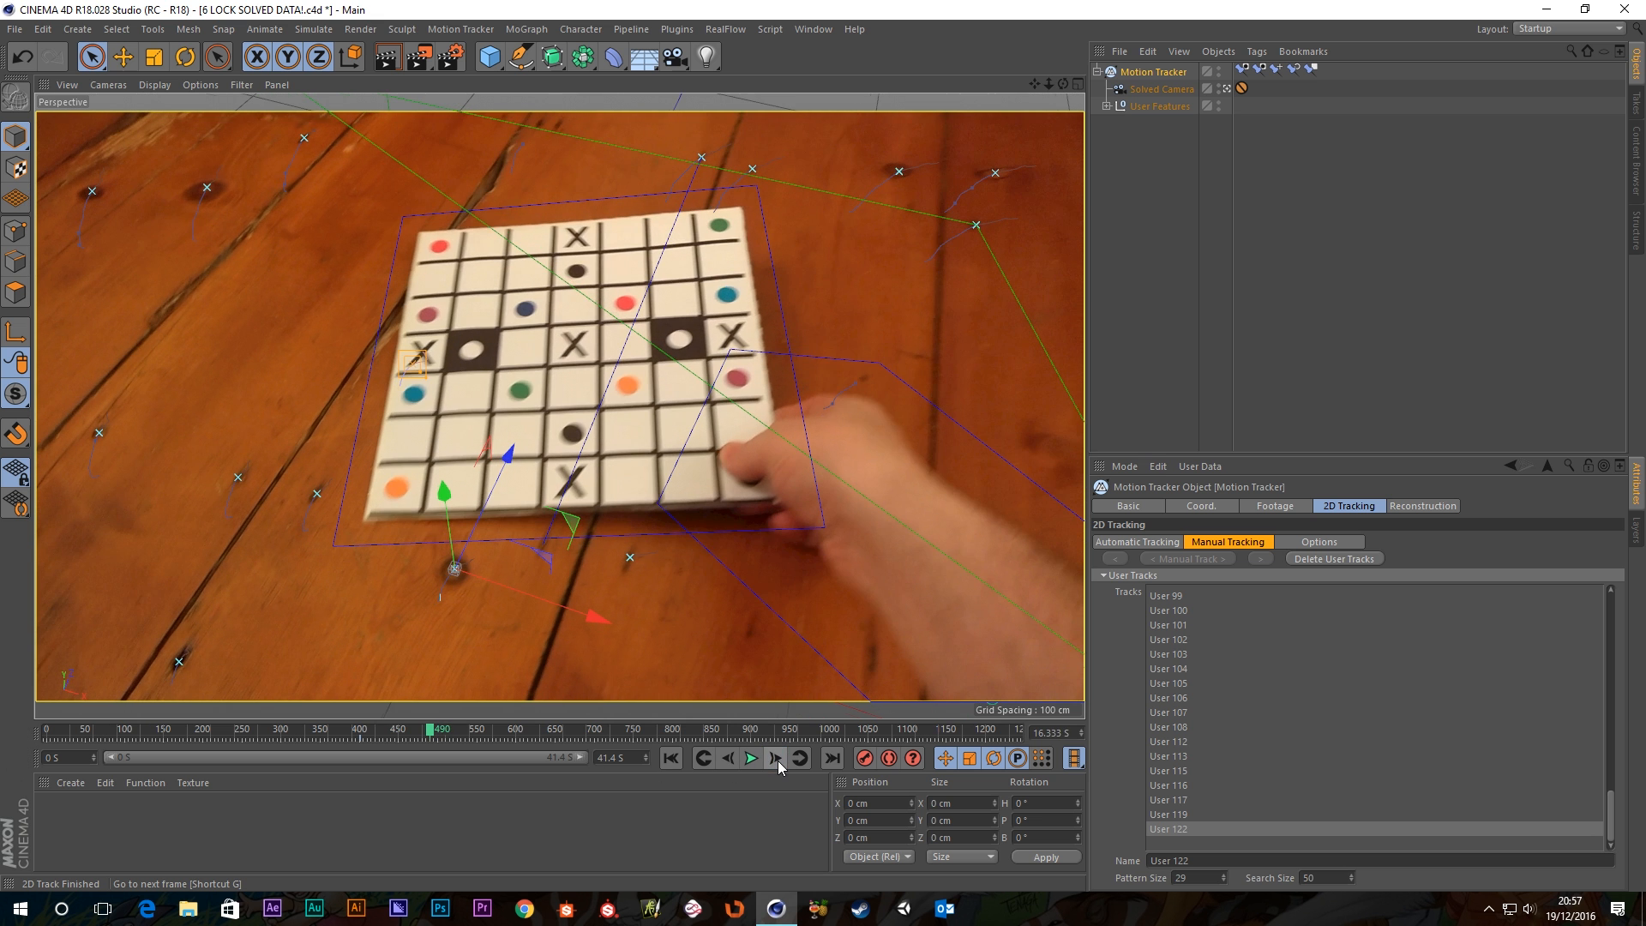
left_click(777, 758)
left_click(776, 758)
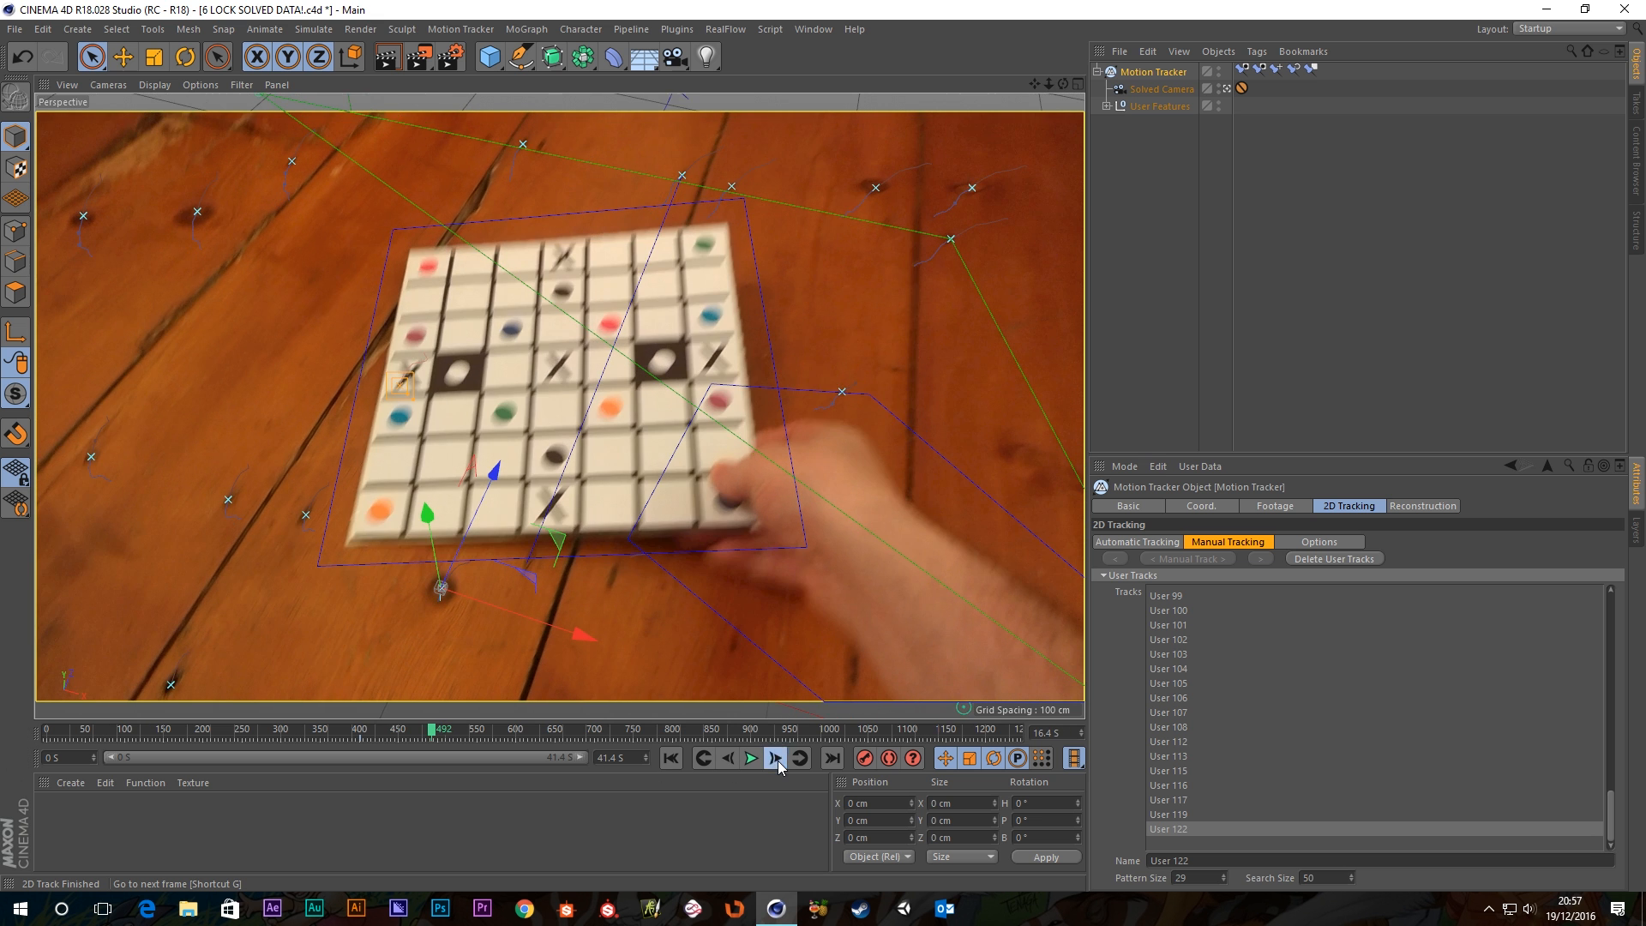
left_click(777, 758)
left_click(726, 758)
left_click(403, 384)
left_click_drag(402, 379, 400, 379)
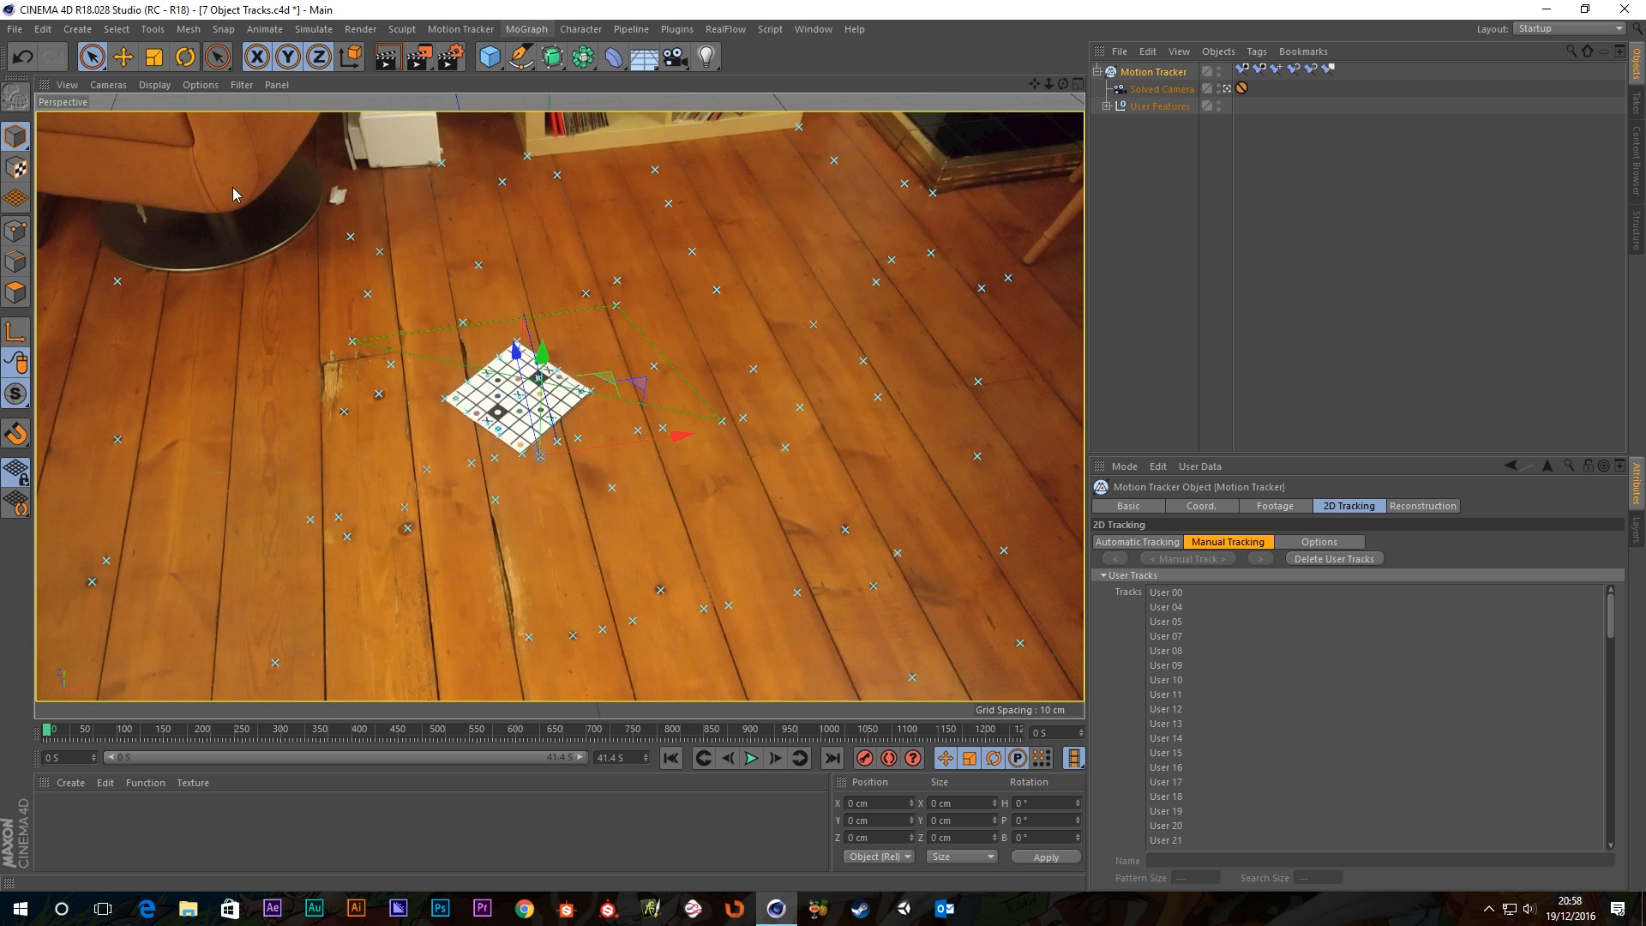
In the 7 Object Tracks project, inspect user tracks 128, 122 and 119 at frame 526, and scrub back to frame 373.
left_click_drag(49, 731, 458, 722)
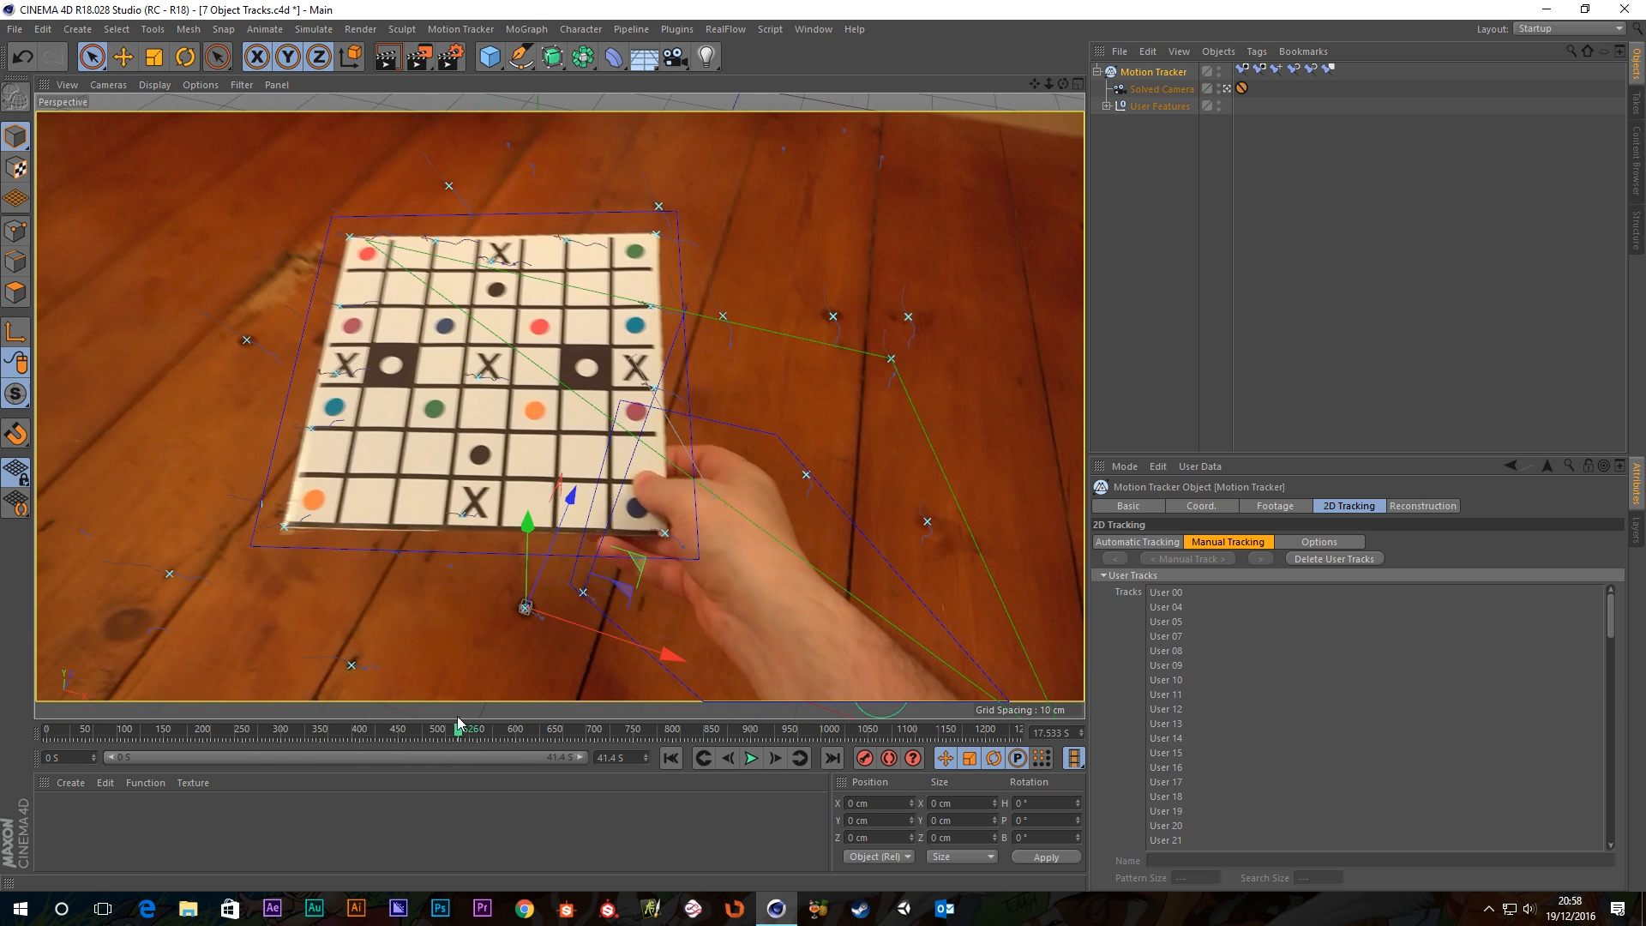
left_click(475, 384, "ctrl")
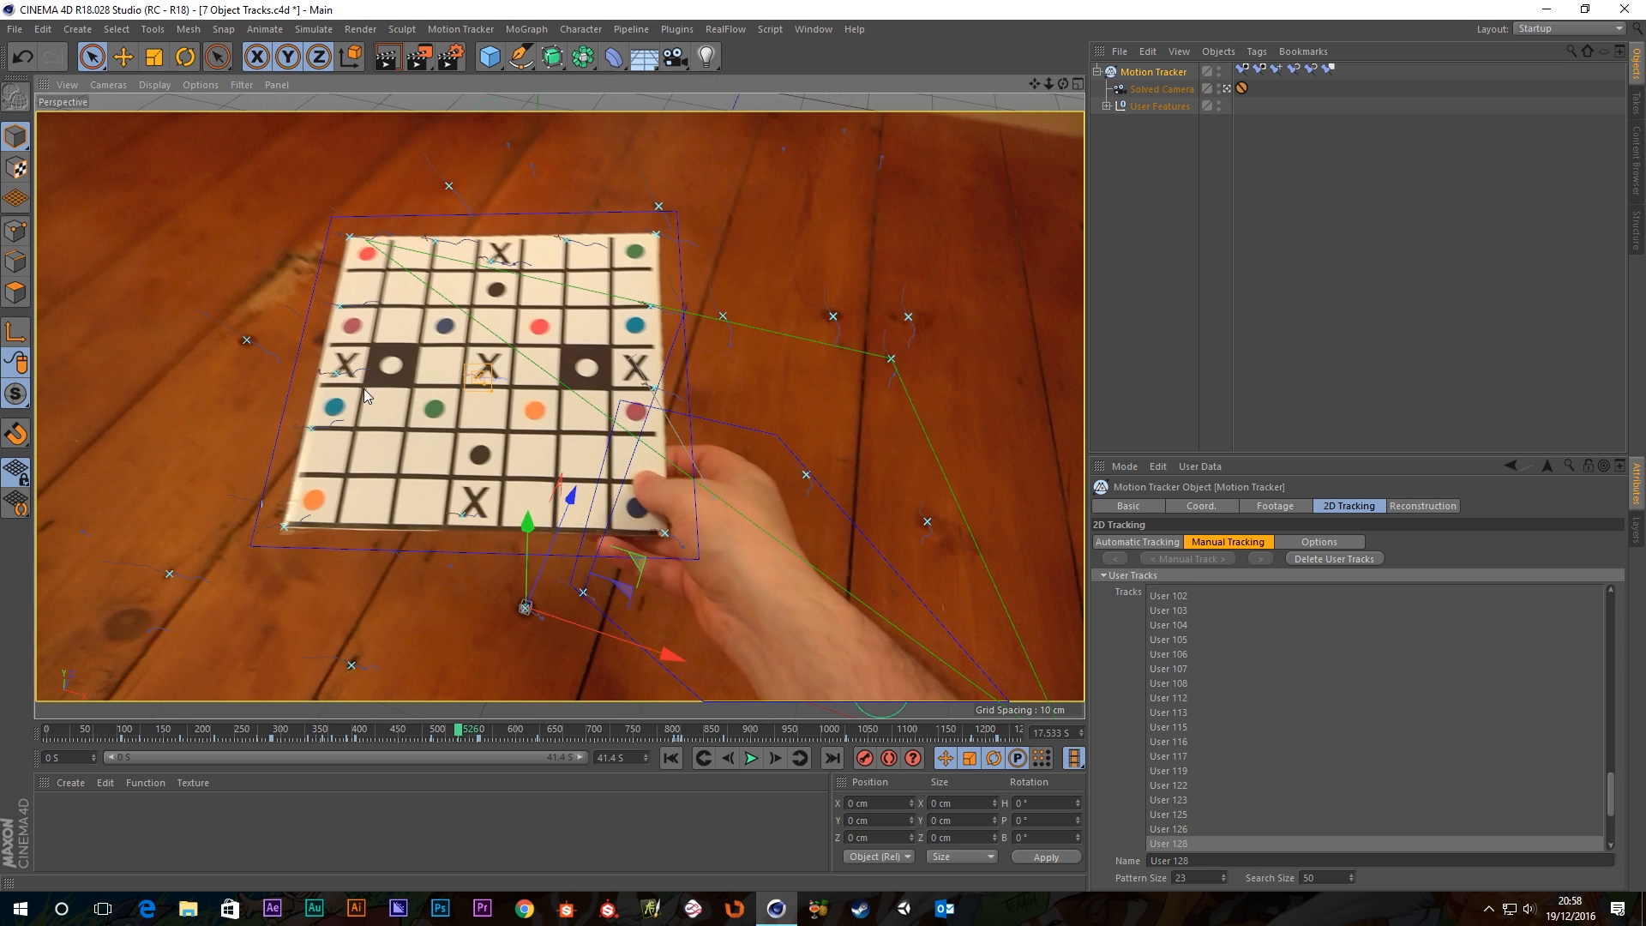
scroll(1234, 677, "down", 3)
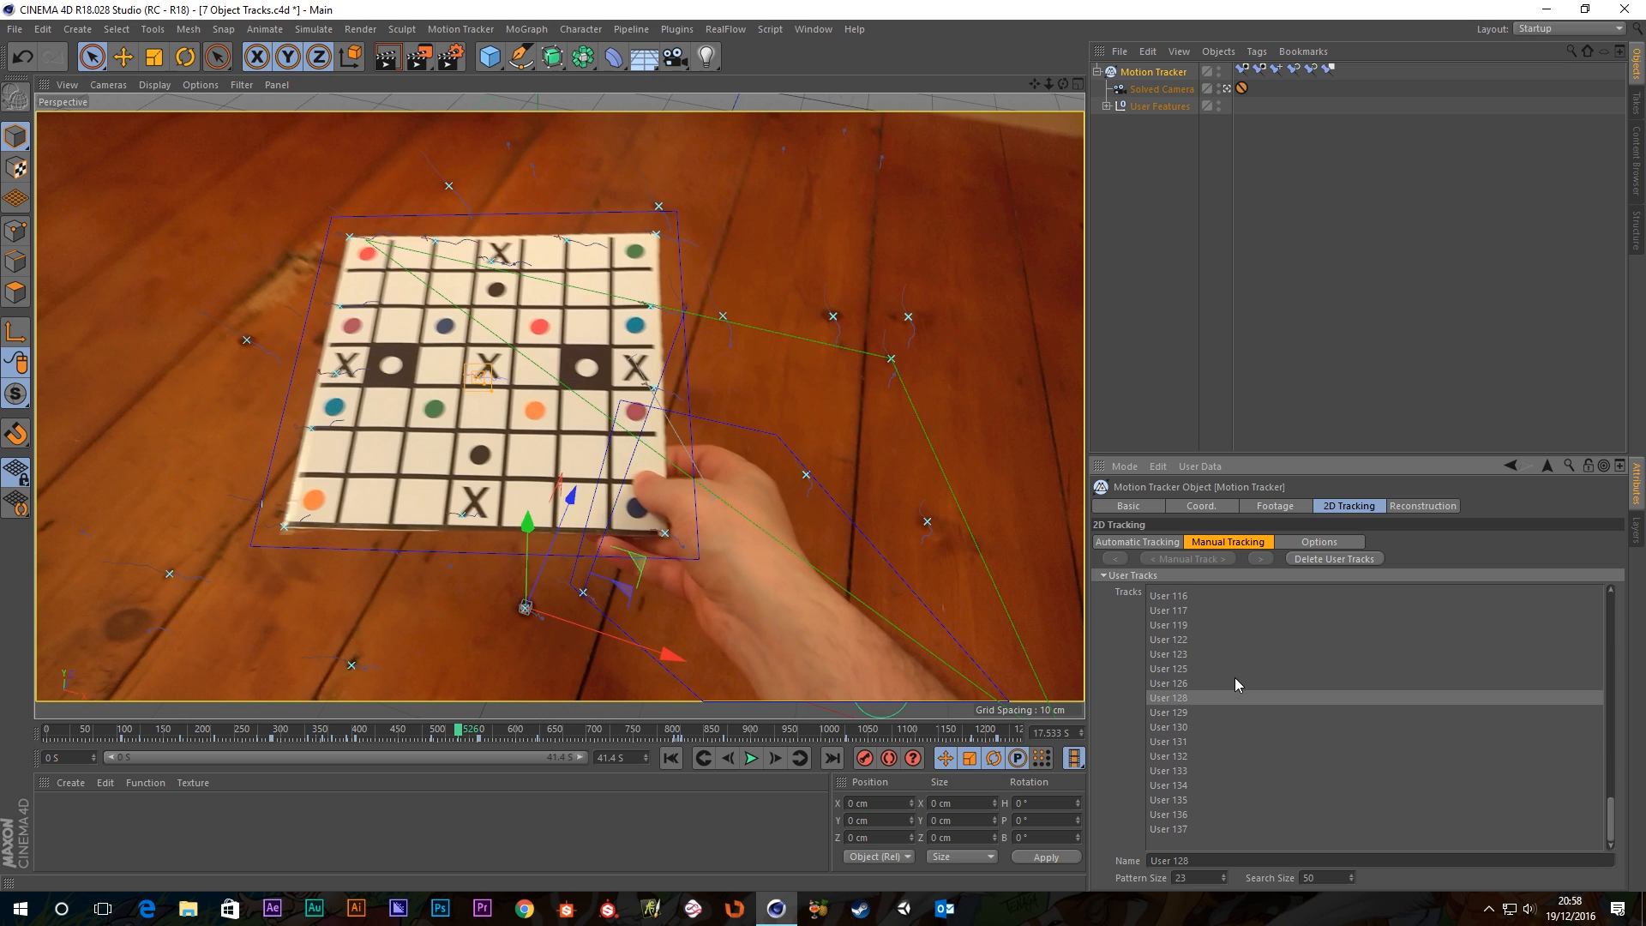
left_click(1175, 640)
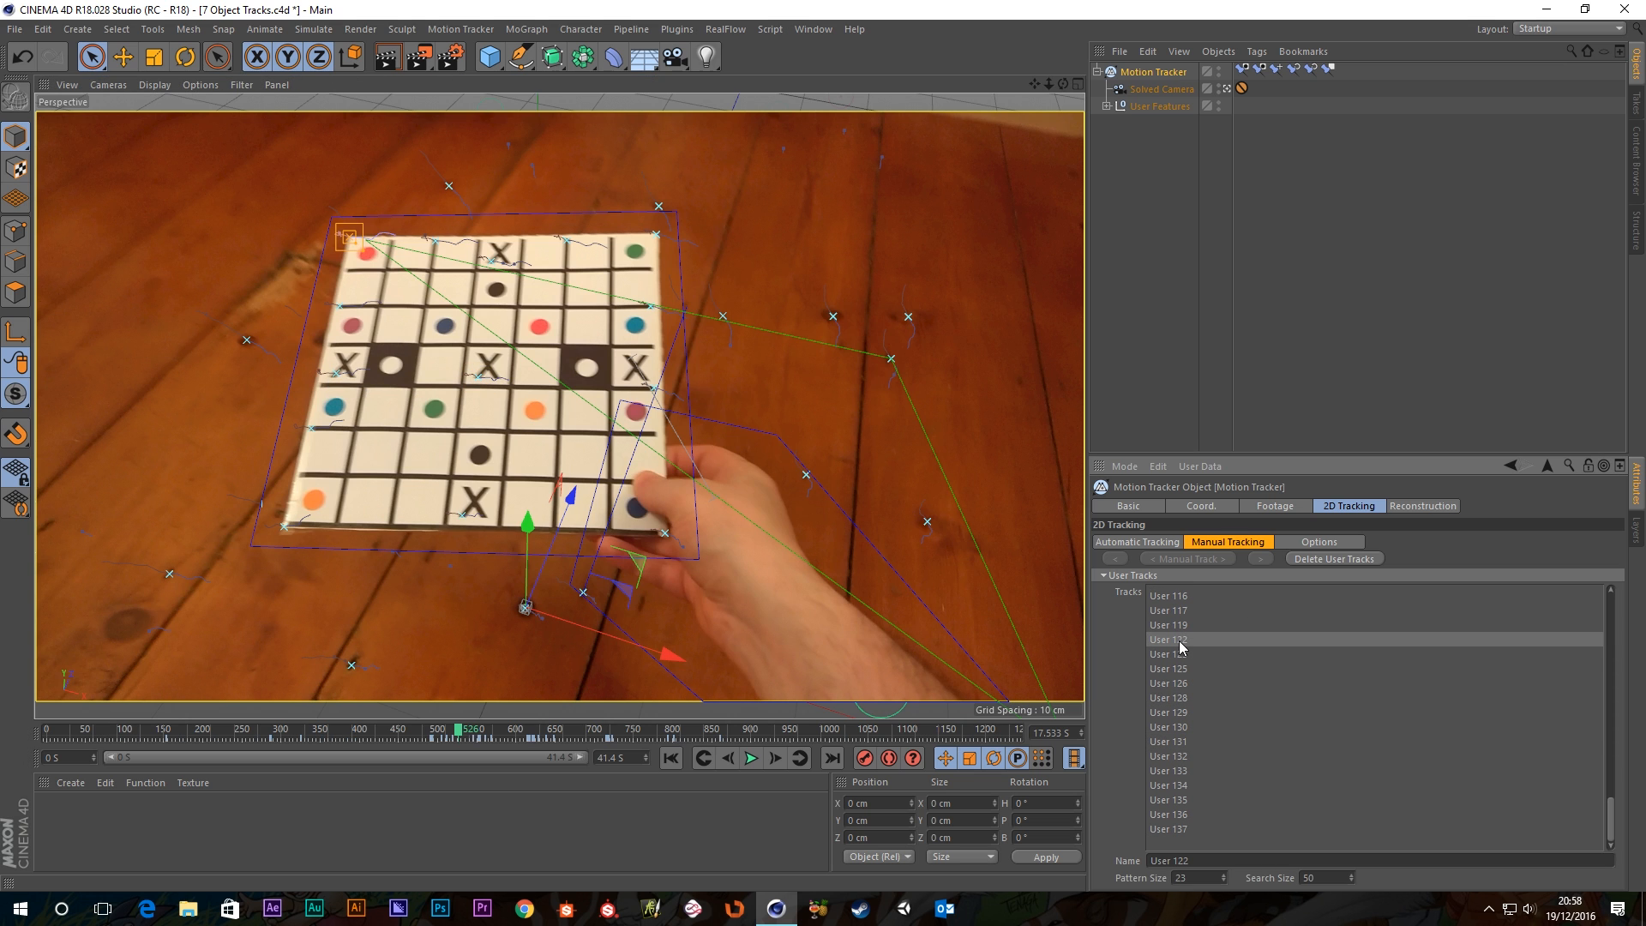
left_click(1173, 626)
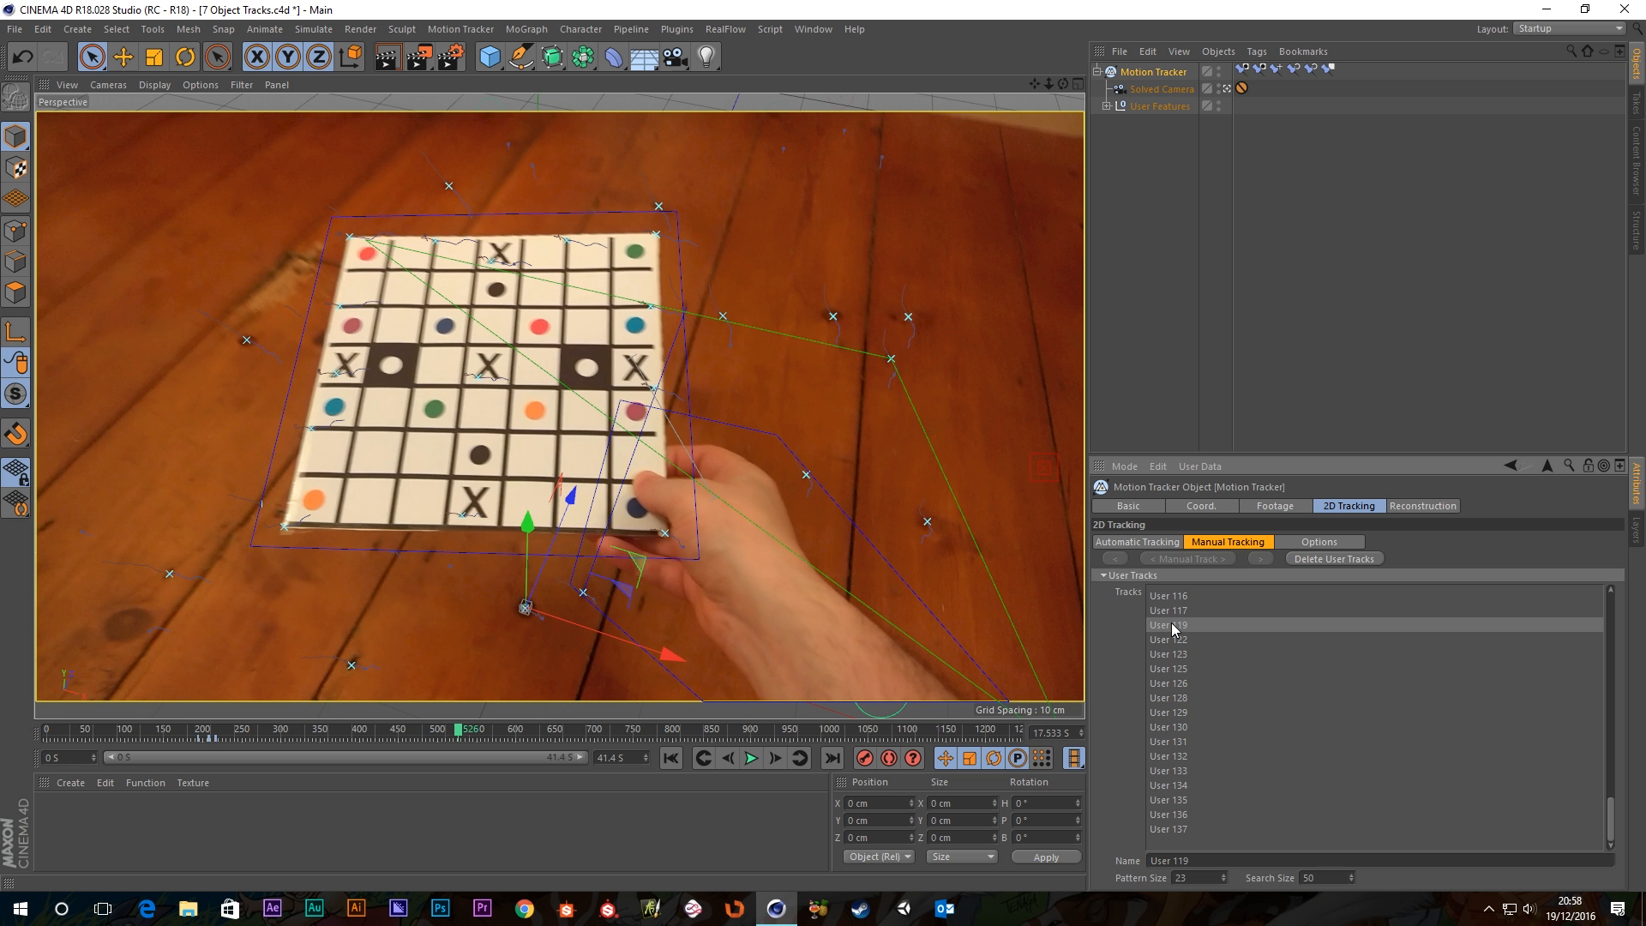
left_click_drag(460, 730, 338, 763)
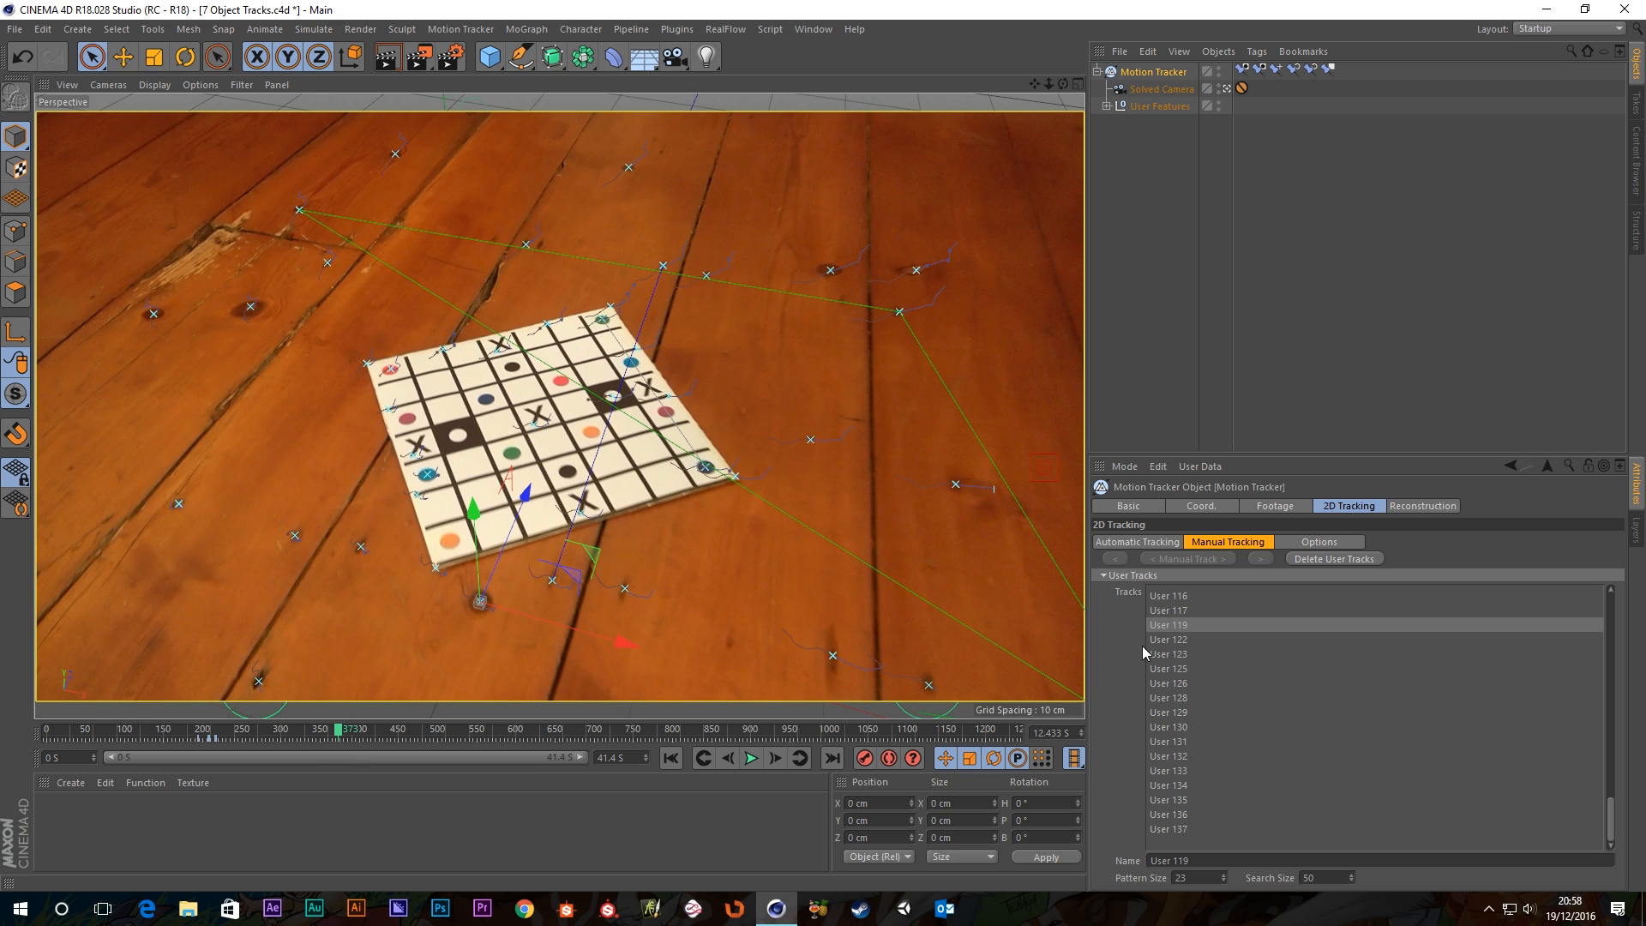
Select the test card's user tracks from User 122 through User 137 and scrub to frame 382.
left_click(1166, 640)
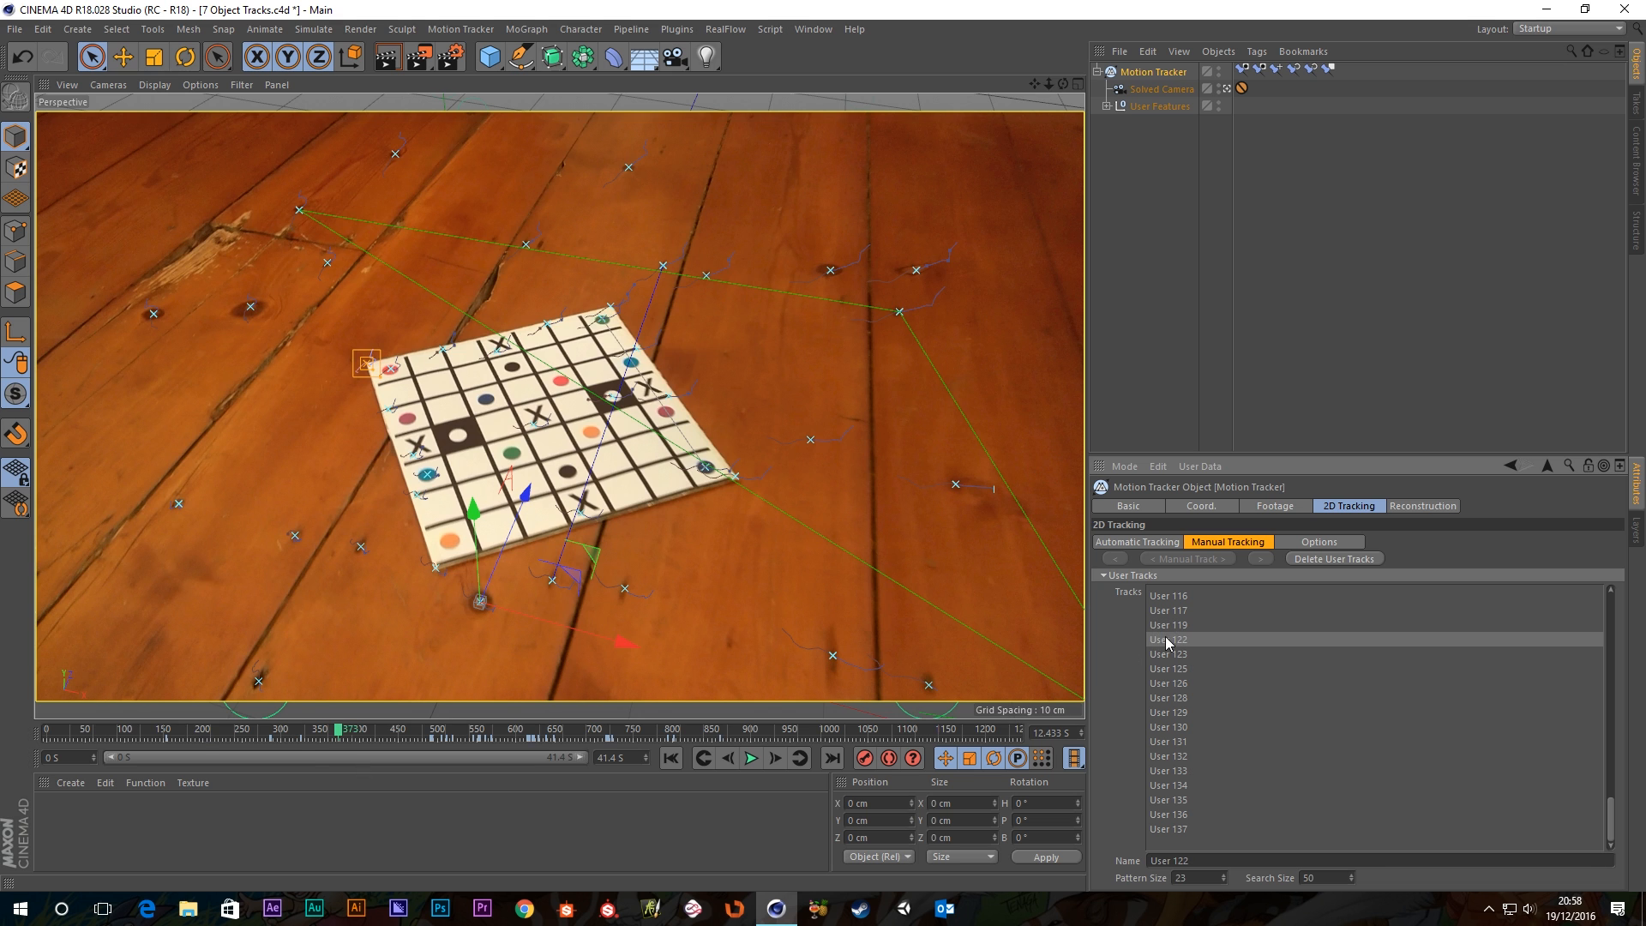
left_click(1169, 829, "shift")
scroll(1173, 836, "up", 5)
scroll(1223, 797, "down", 5)
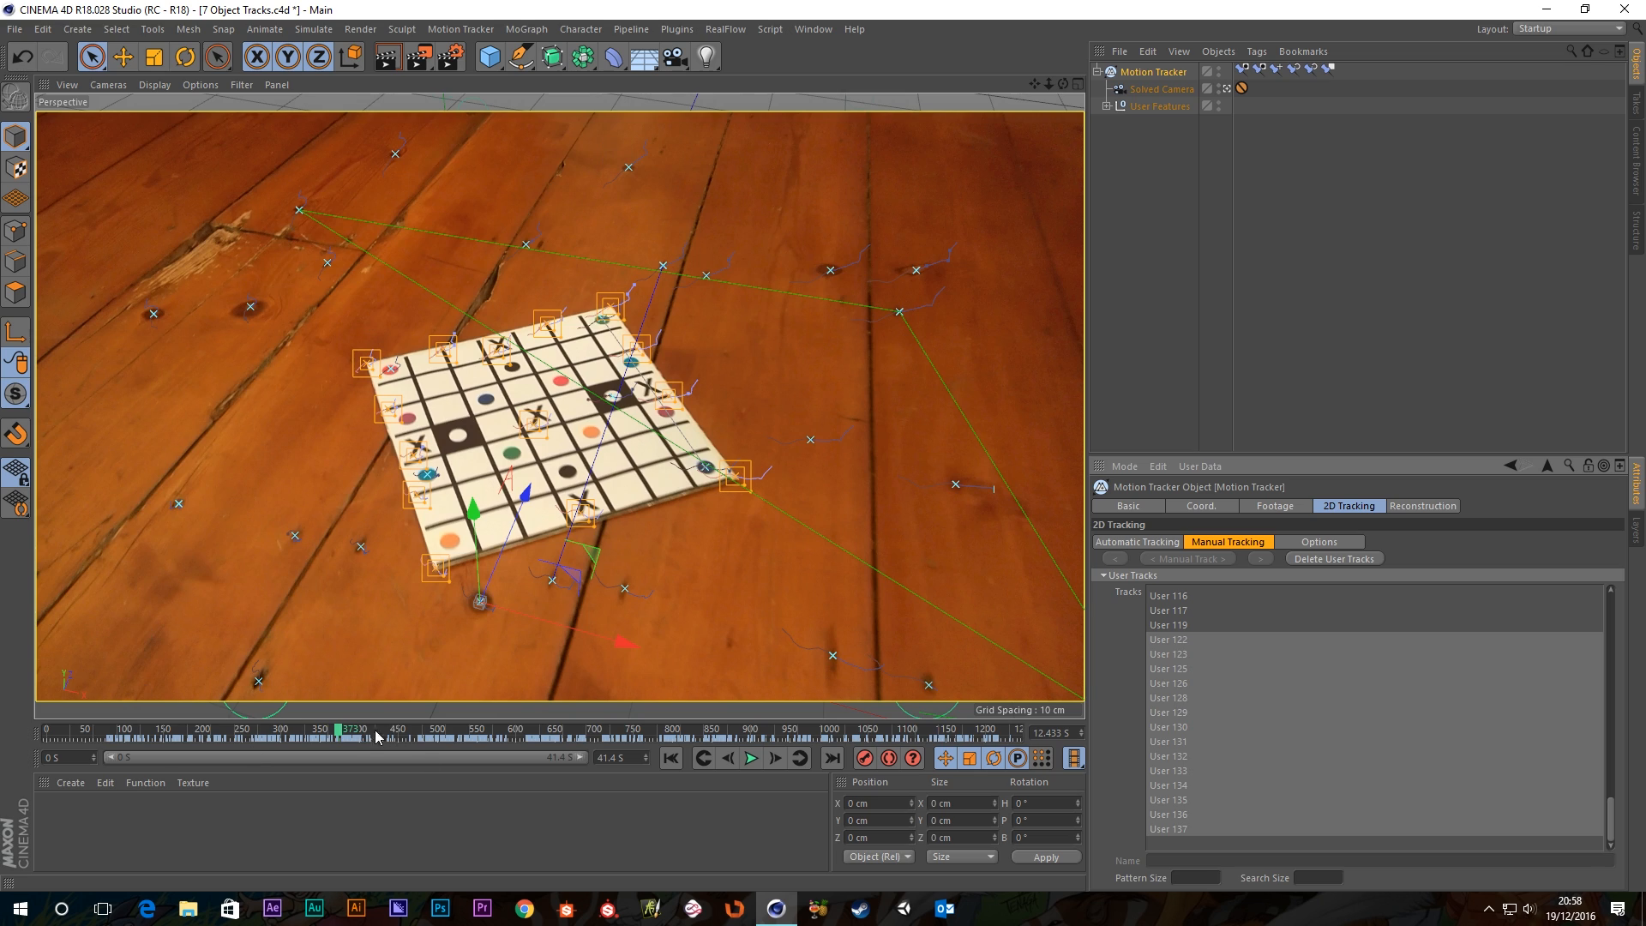
mouse_move(339, 732)
left_mouse_down()
mouse_move(756, 776)
mouse_move(871, 751)
mouse_move(1072, 756)
mouse_move(350, 739)
mouse_move(326, 762)
mouse_move(151, 801)
mouse_move(5, 804)
mouse_move(348, 780)
mouse_move(399, 796)
mouse_move(329, 821)
mouse_move(347, 815)
left_mouse_up()
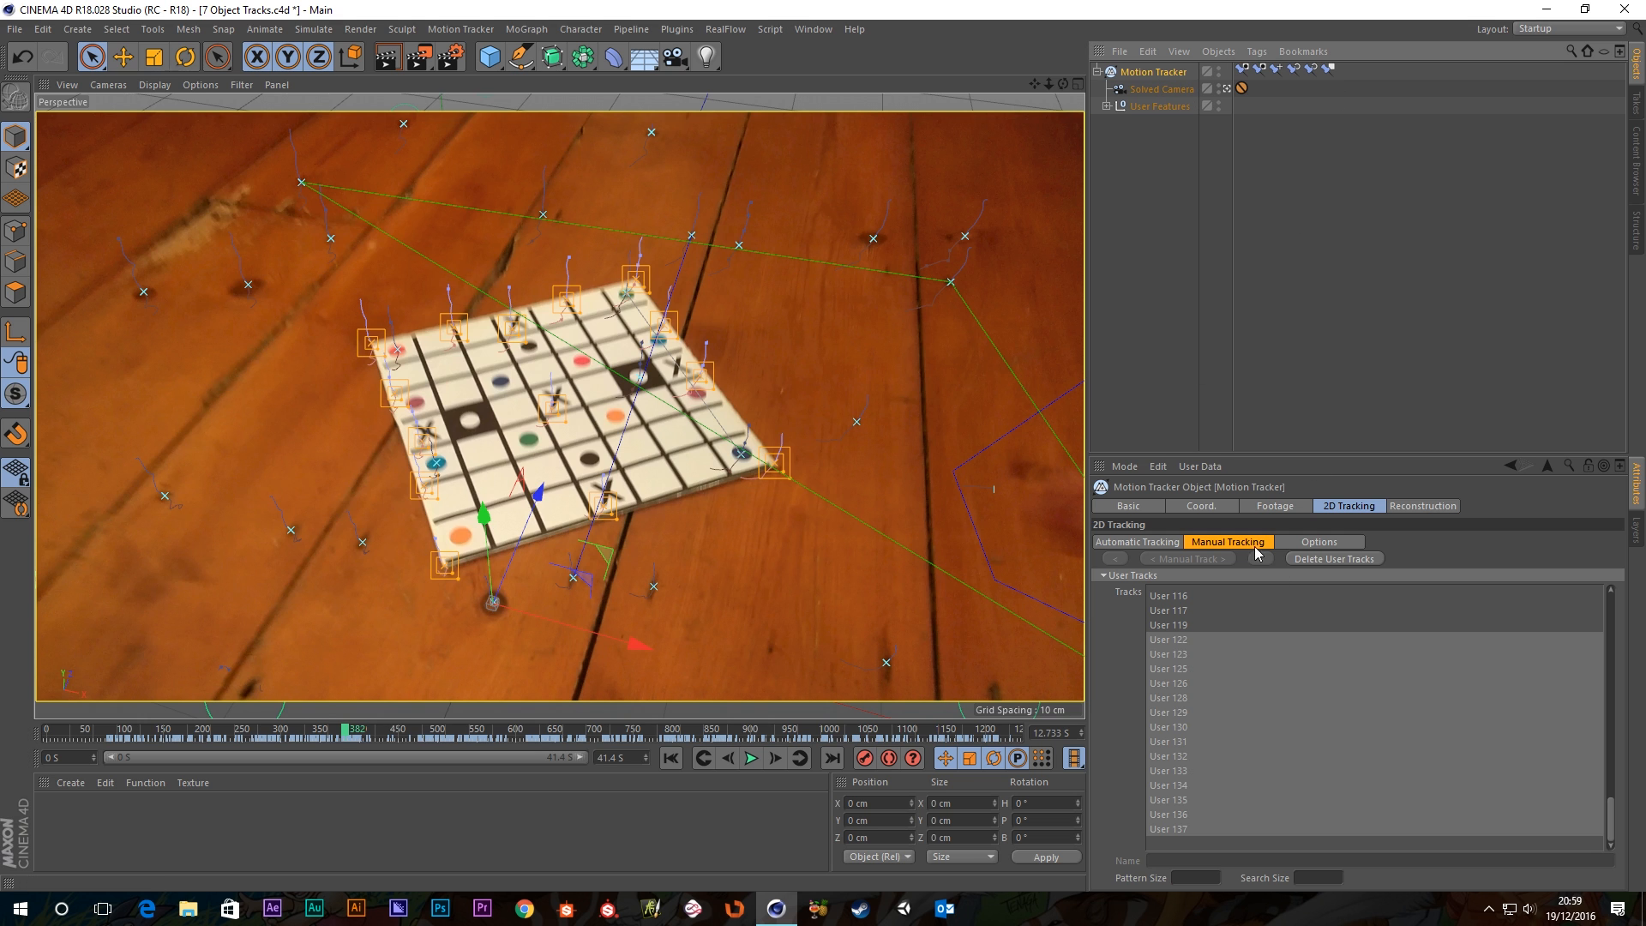
Check the Motion Tracker's reconstruction settings and add an Object Tracker linked to it.
left_click(1422, 506)
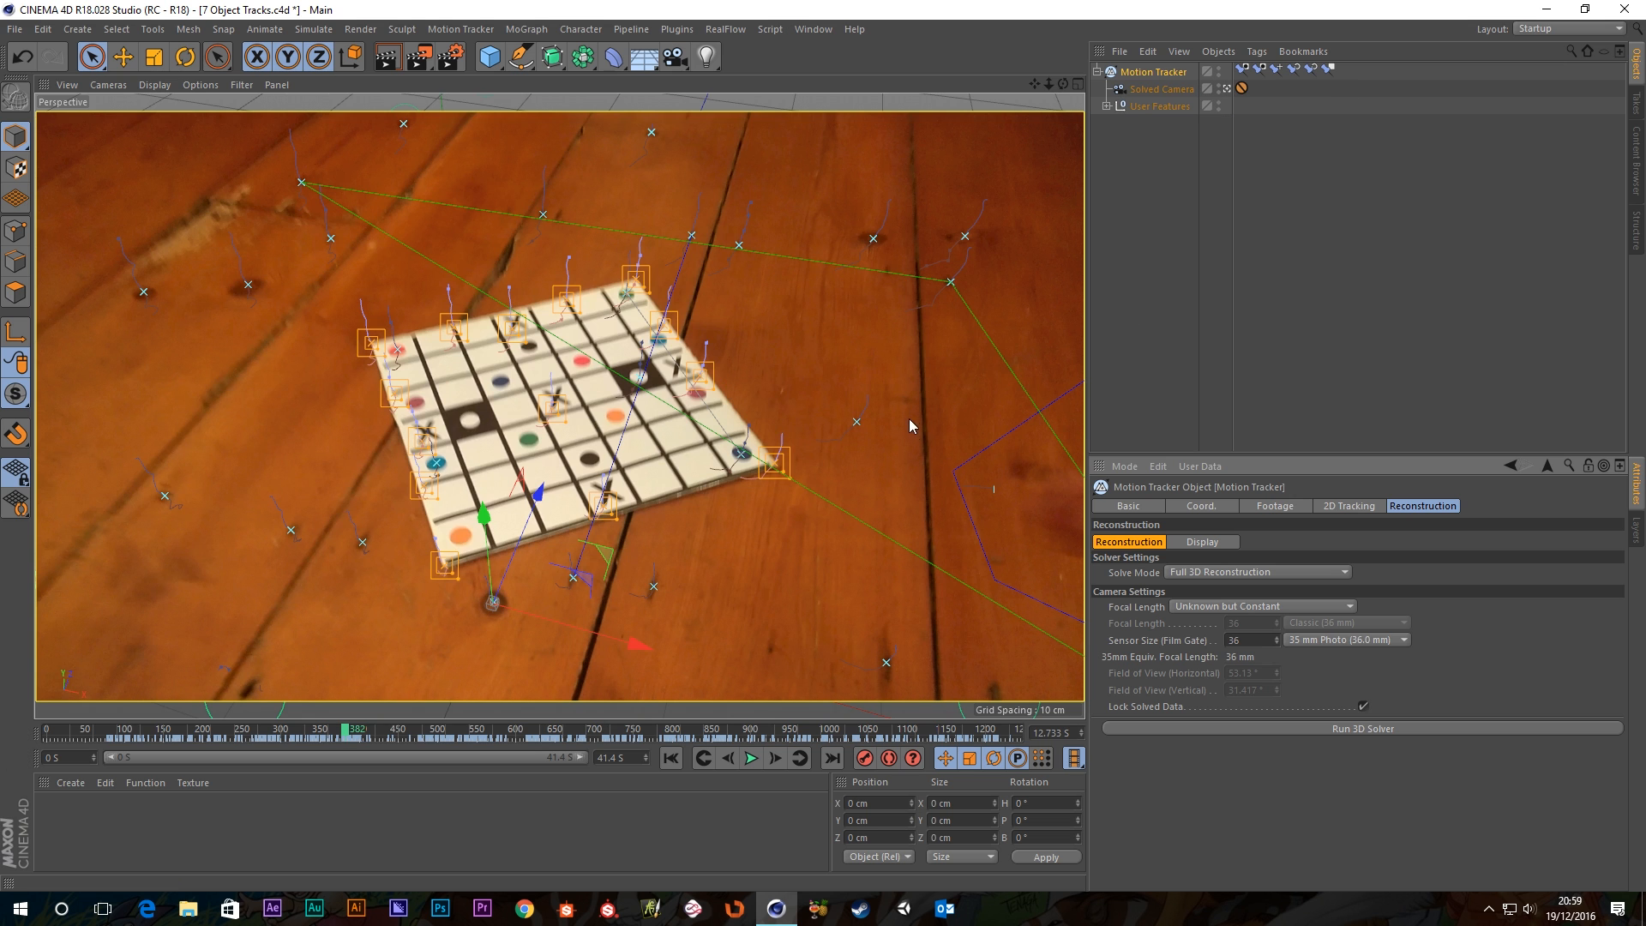
left_click(1167, 164)
left_click(1152, 72)
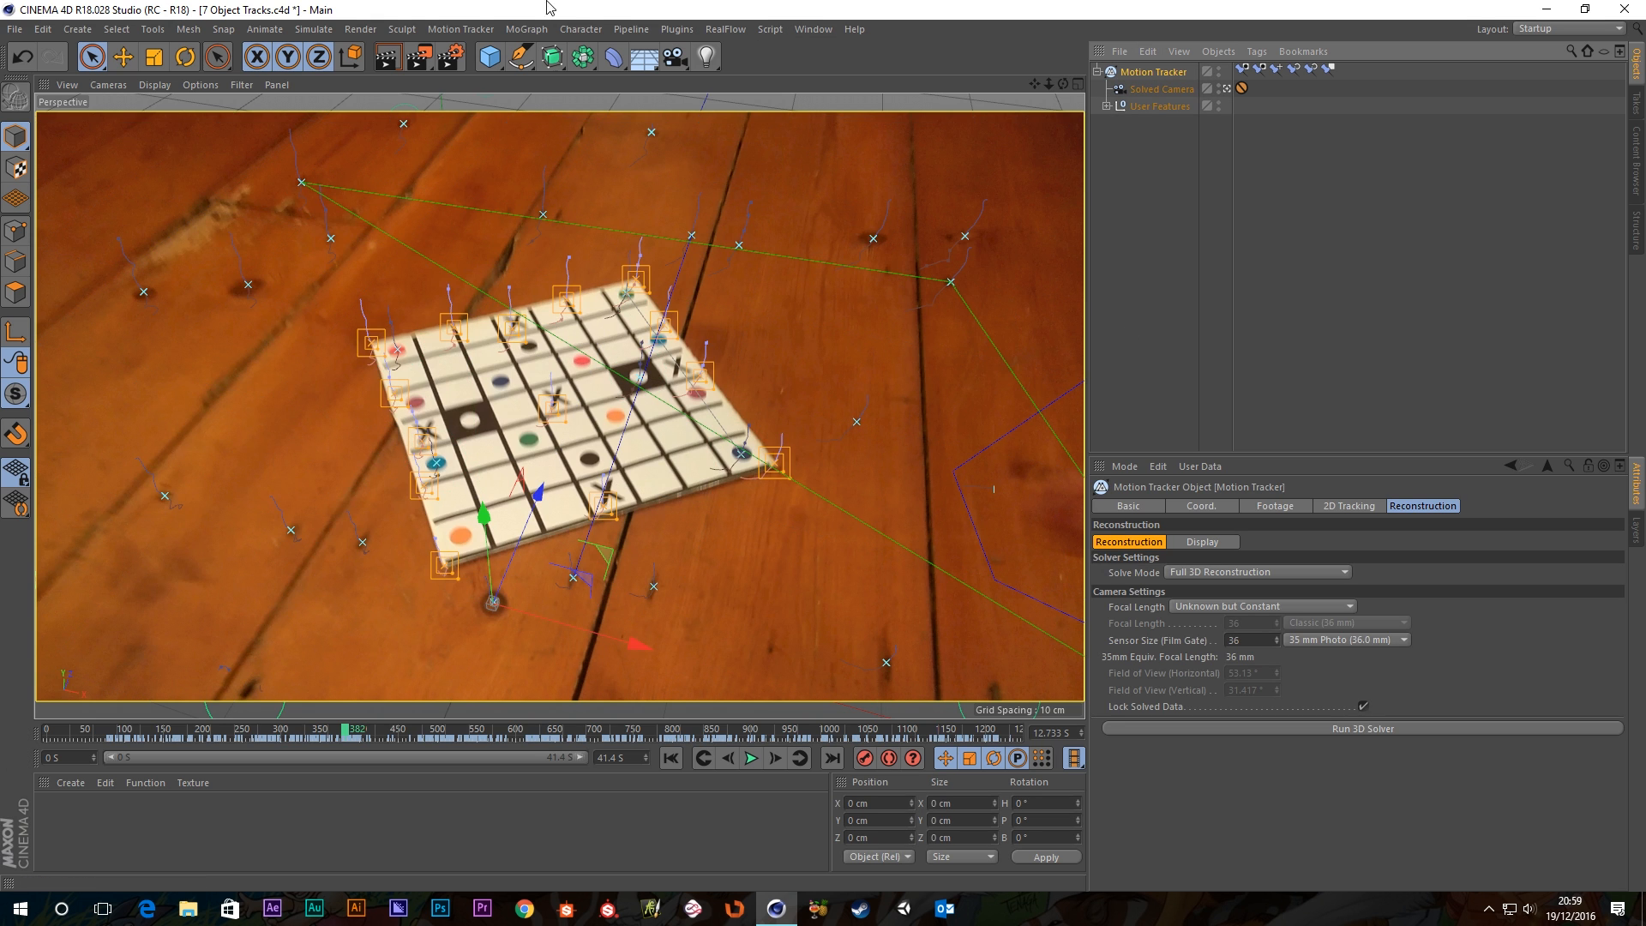
left_click(460, 30)
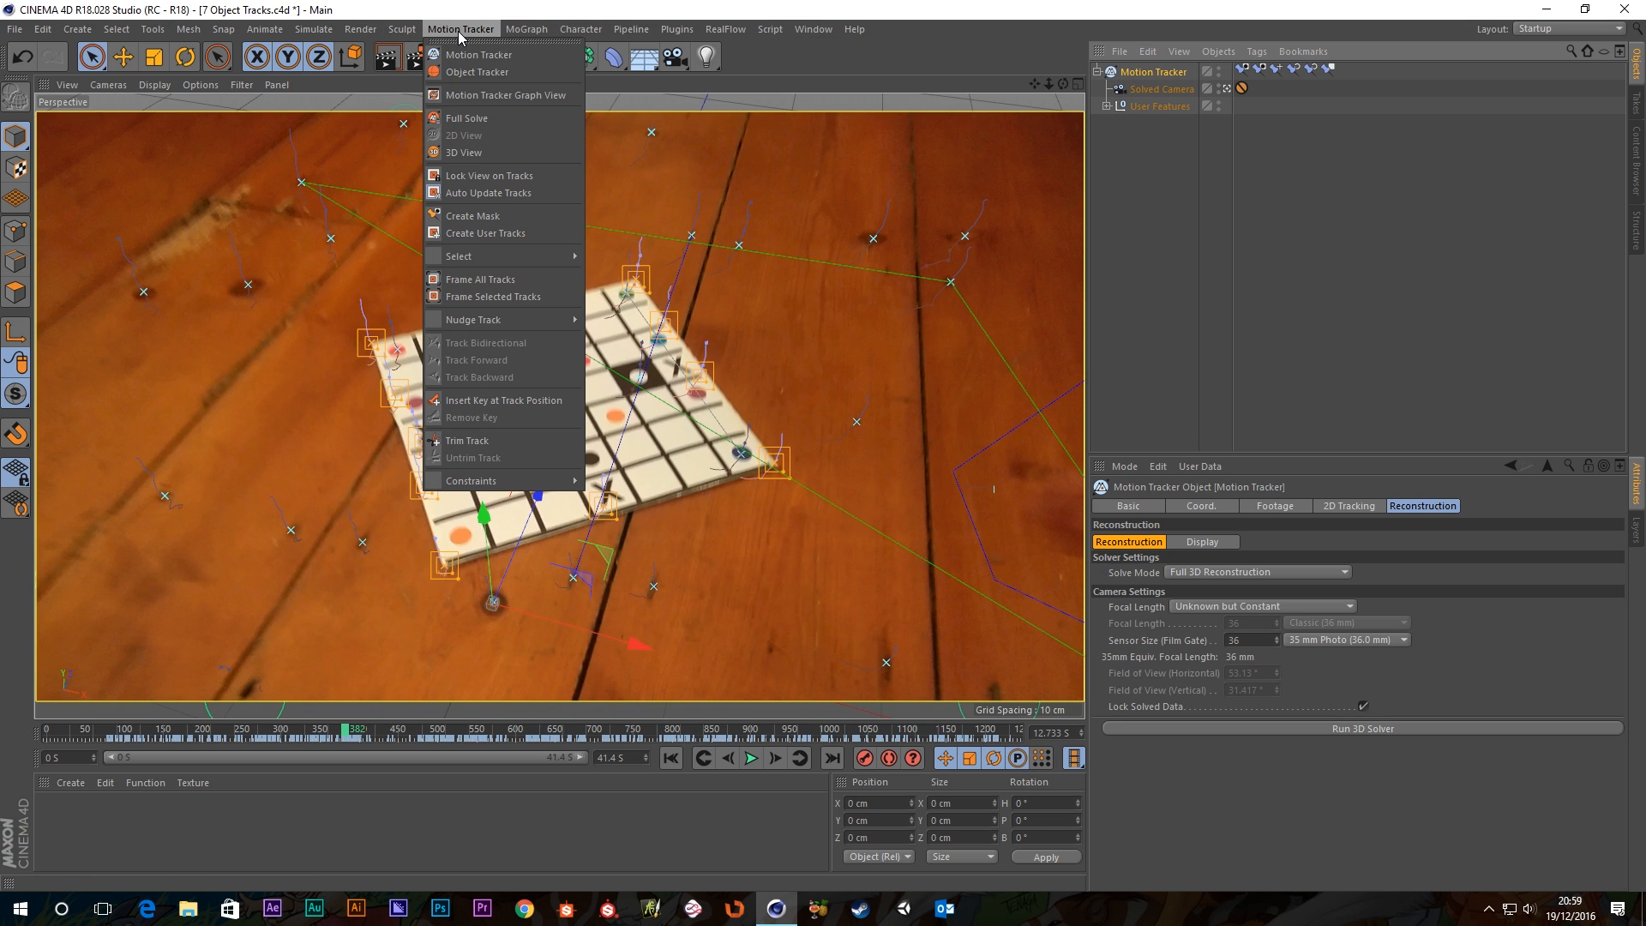
left_click(472, 74)
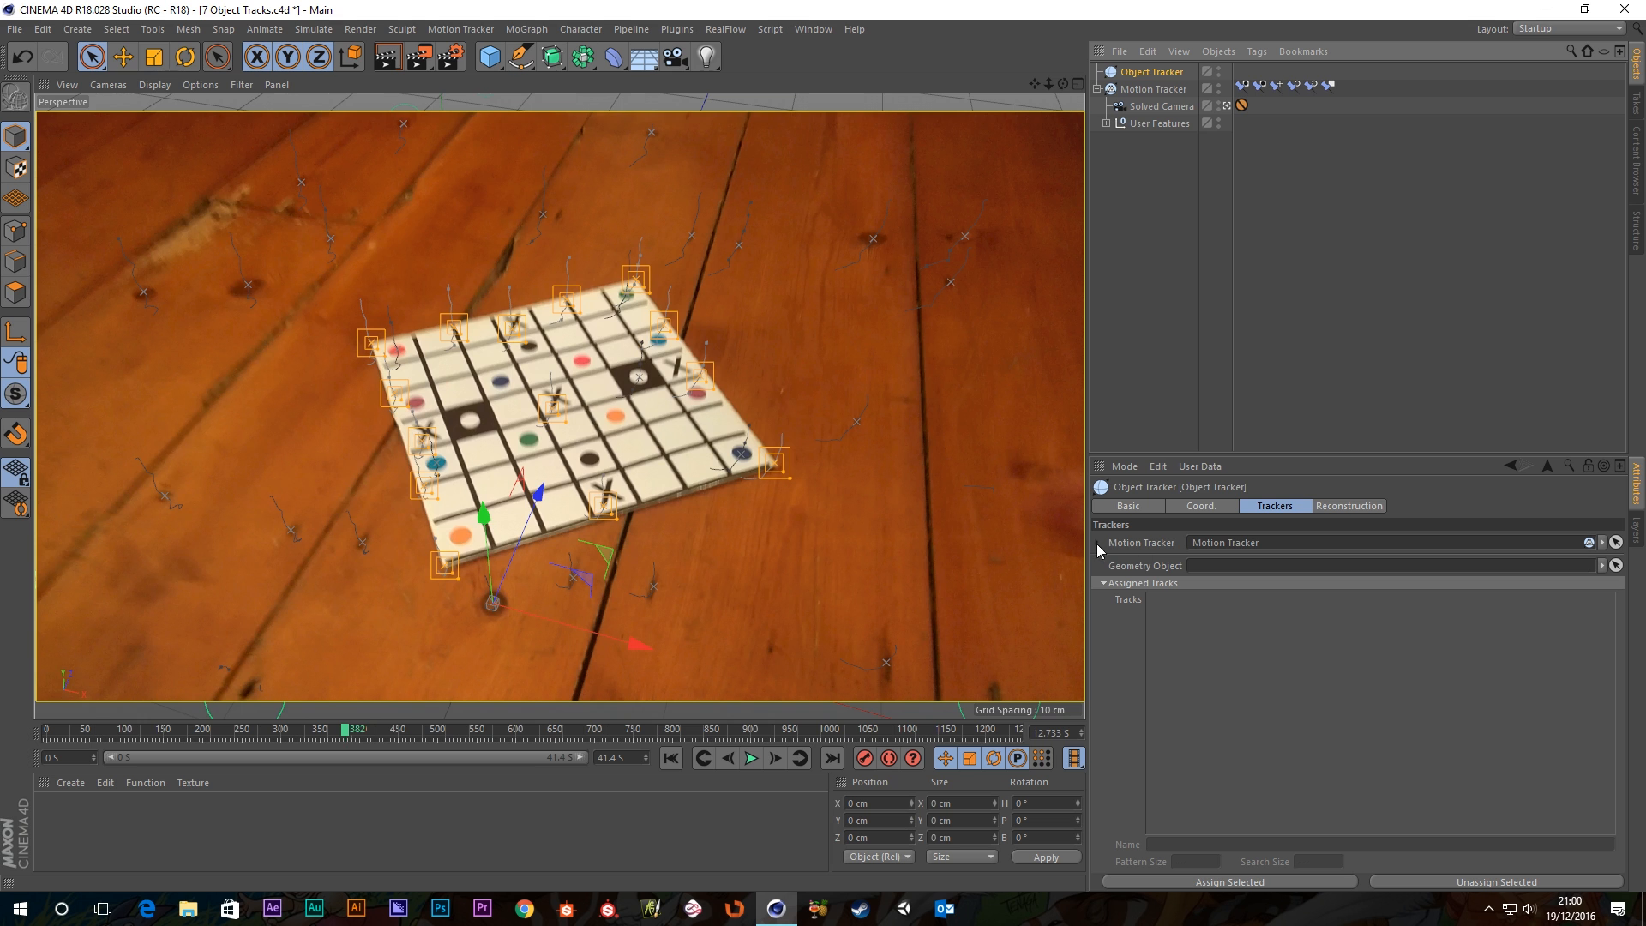
Review the Object Tracker's basic and coordinate settings, and return to its tracker assignment settings.
left_click(1126, 510)
left_click(1201, 508)
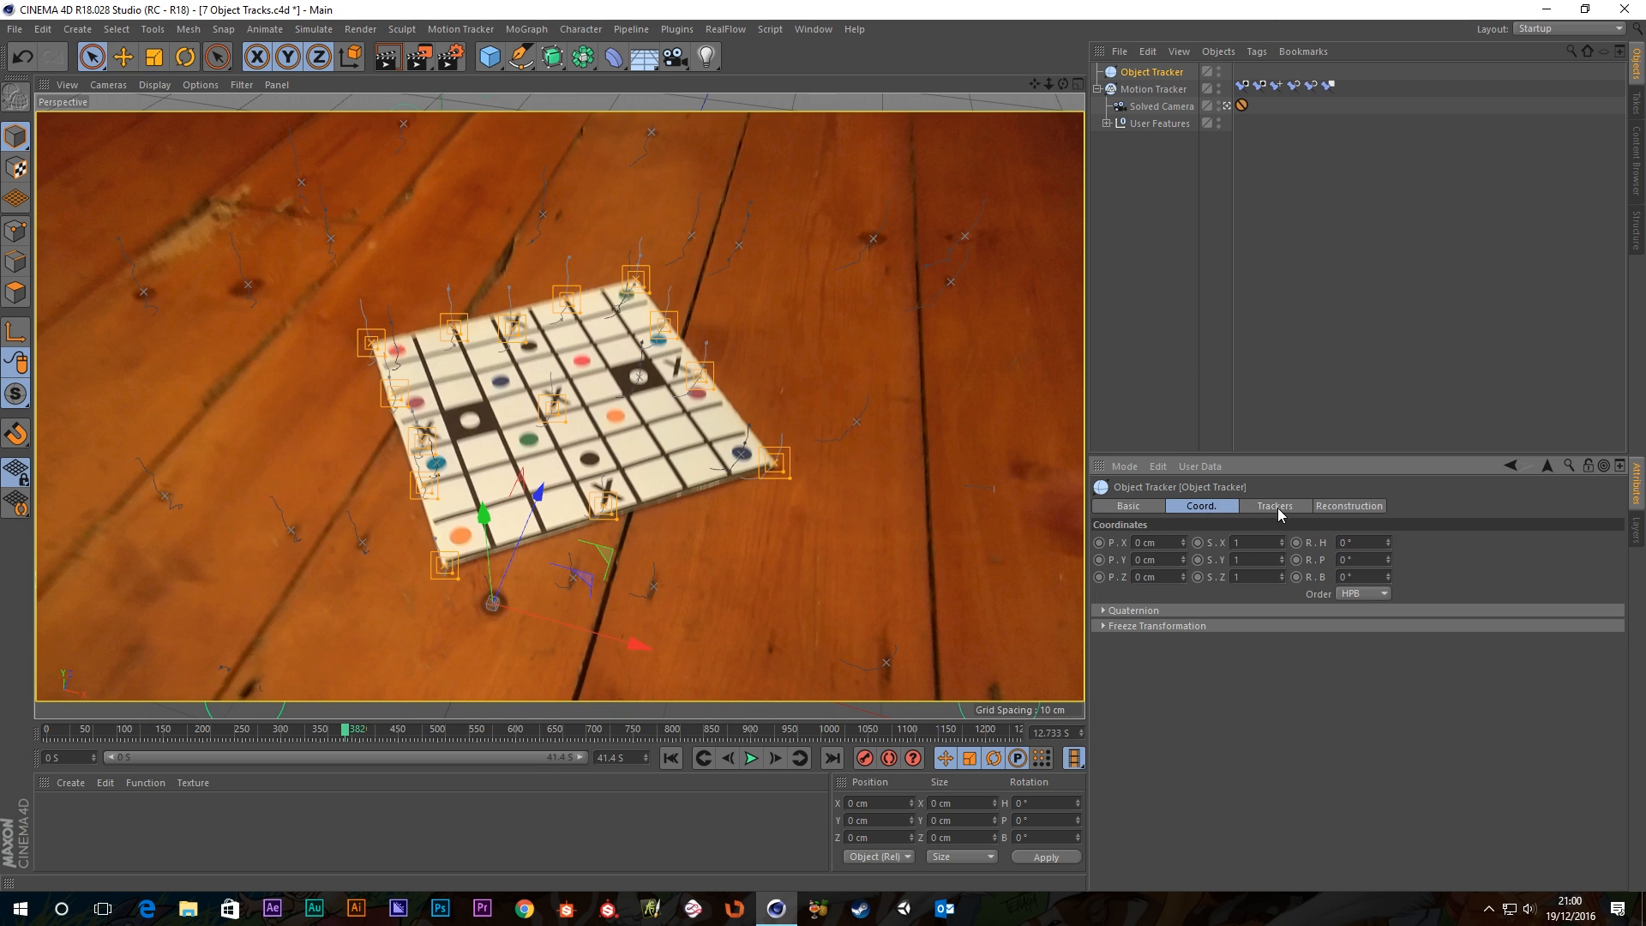
left_click(1261, 509)
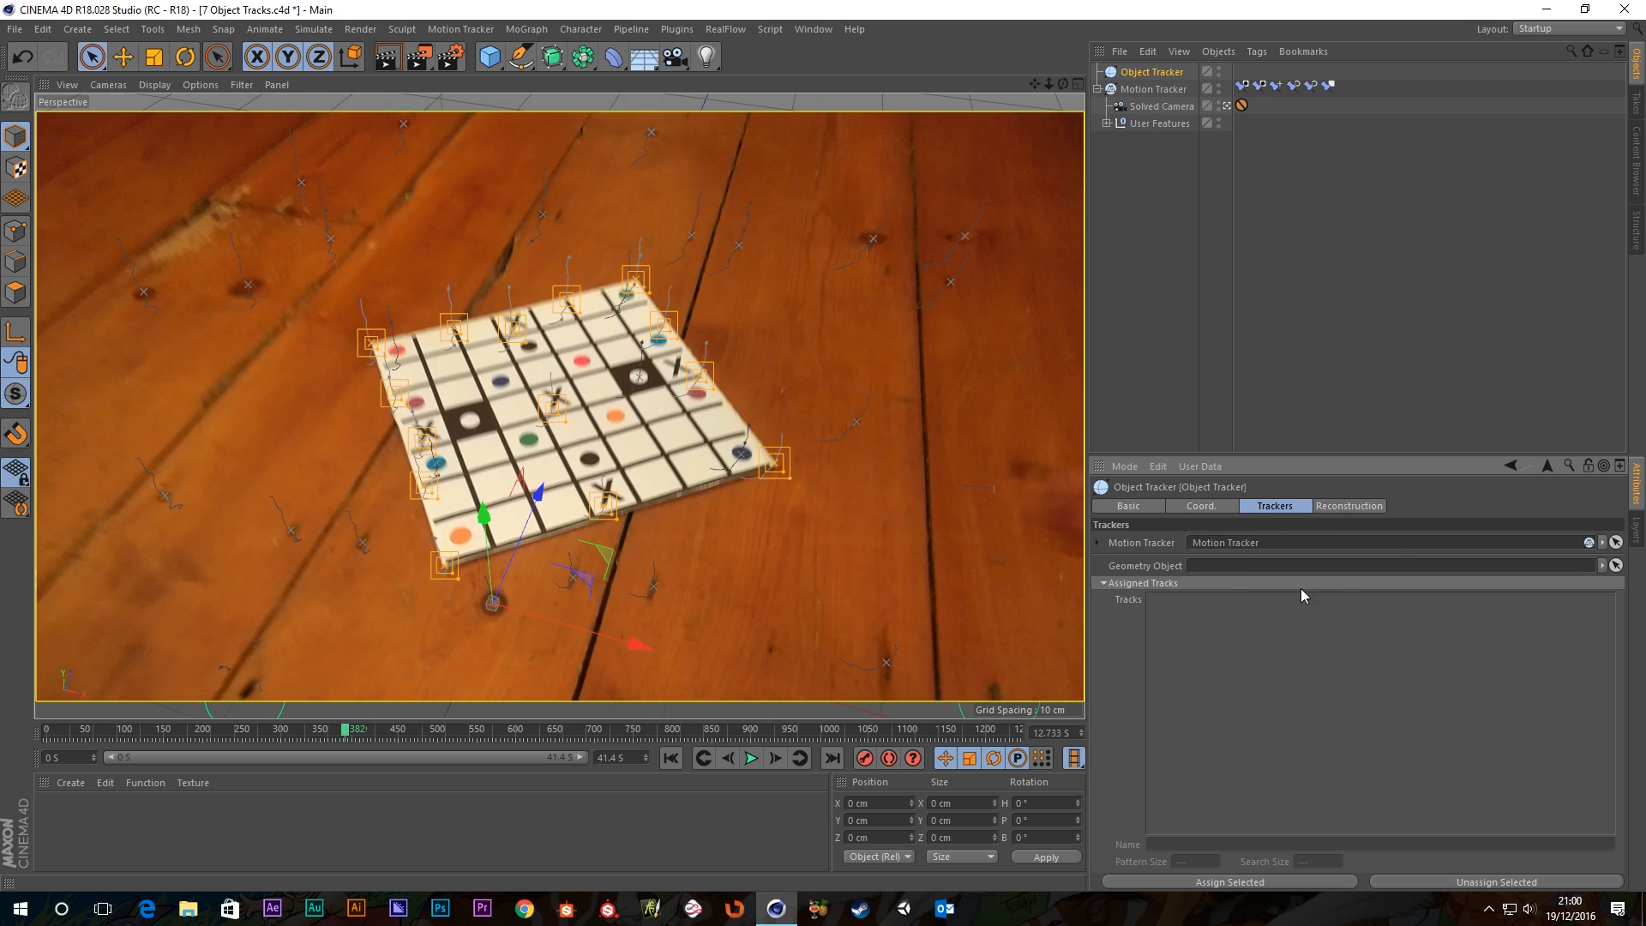
Review the Object Tracker's reconstruction settings, and inspect the linked Motion Tracker in its tracker settings.
left_click(1360, 507)
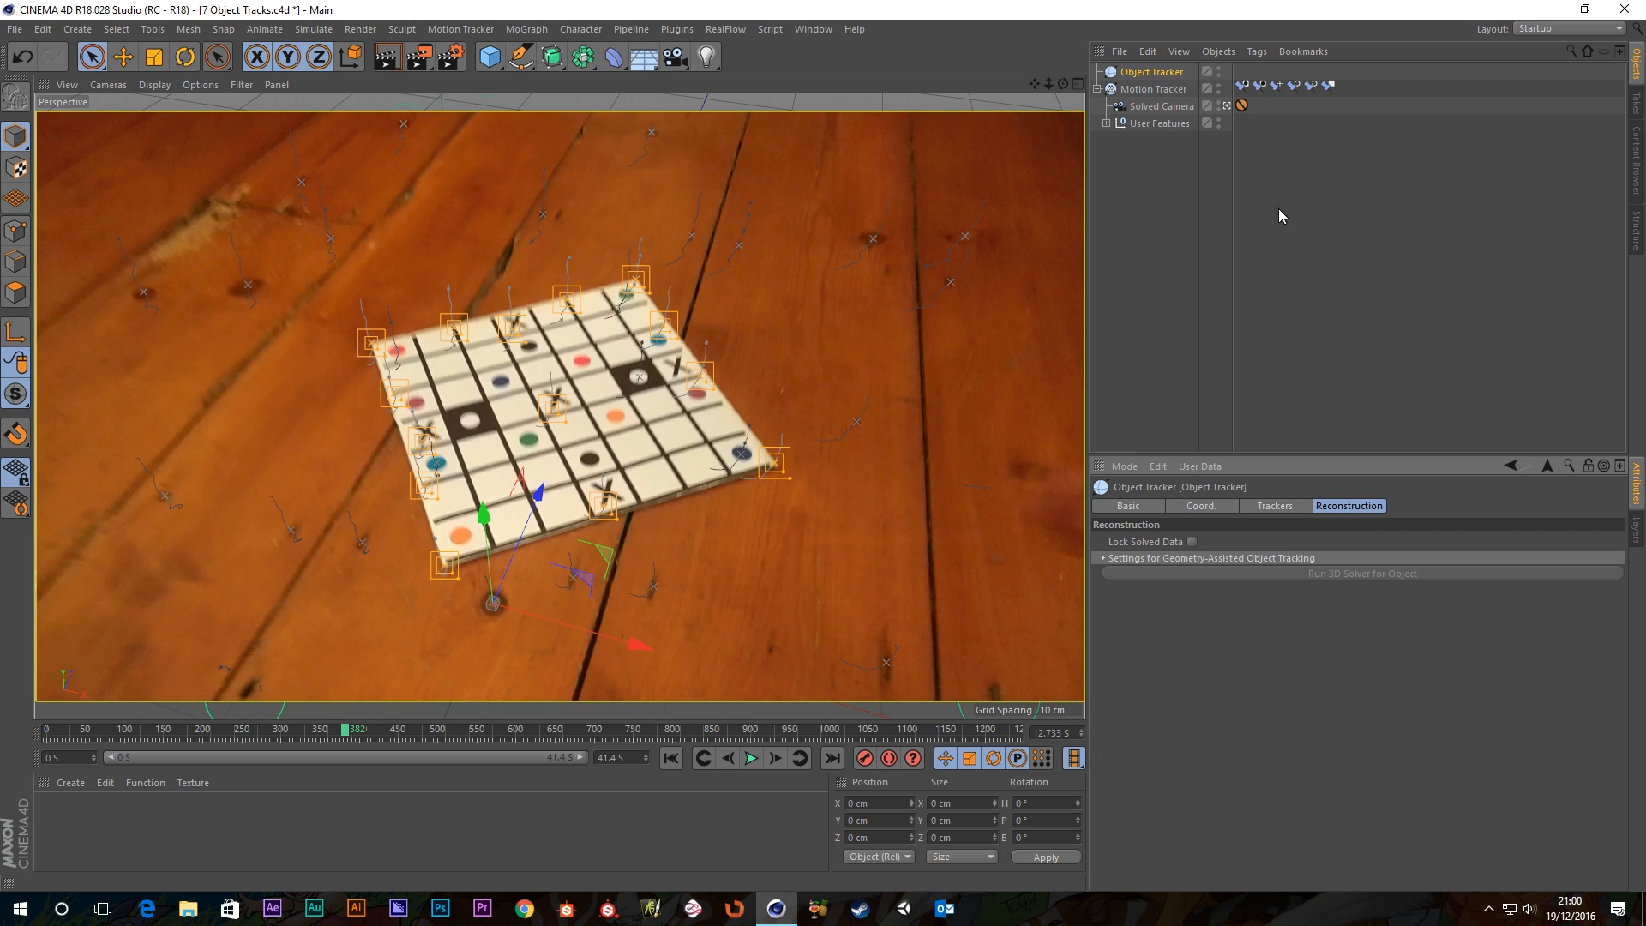
left_click(1276, 507)
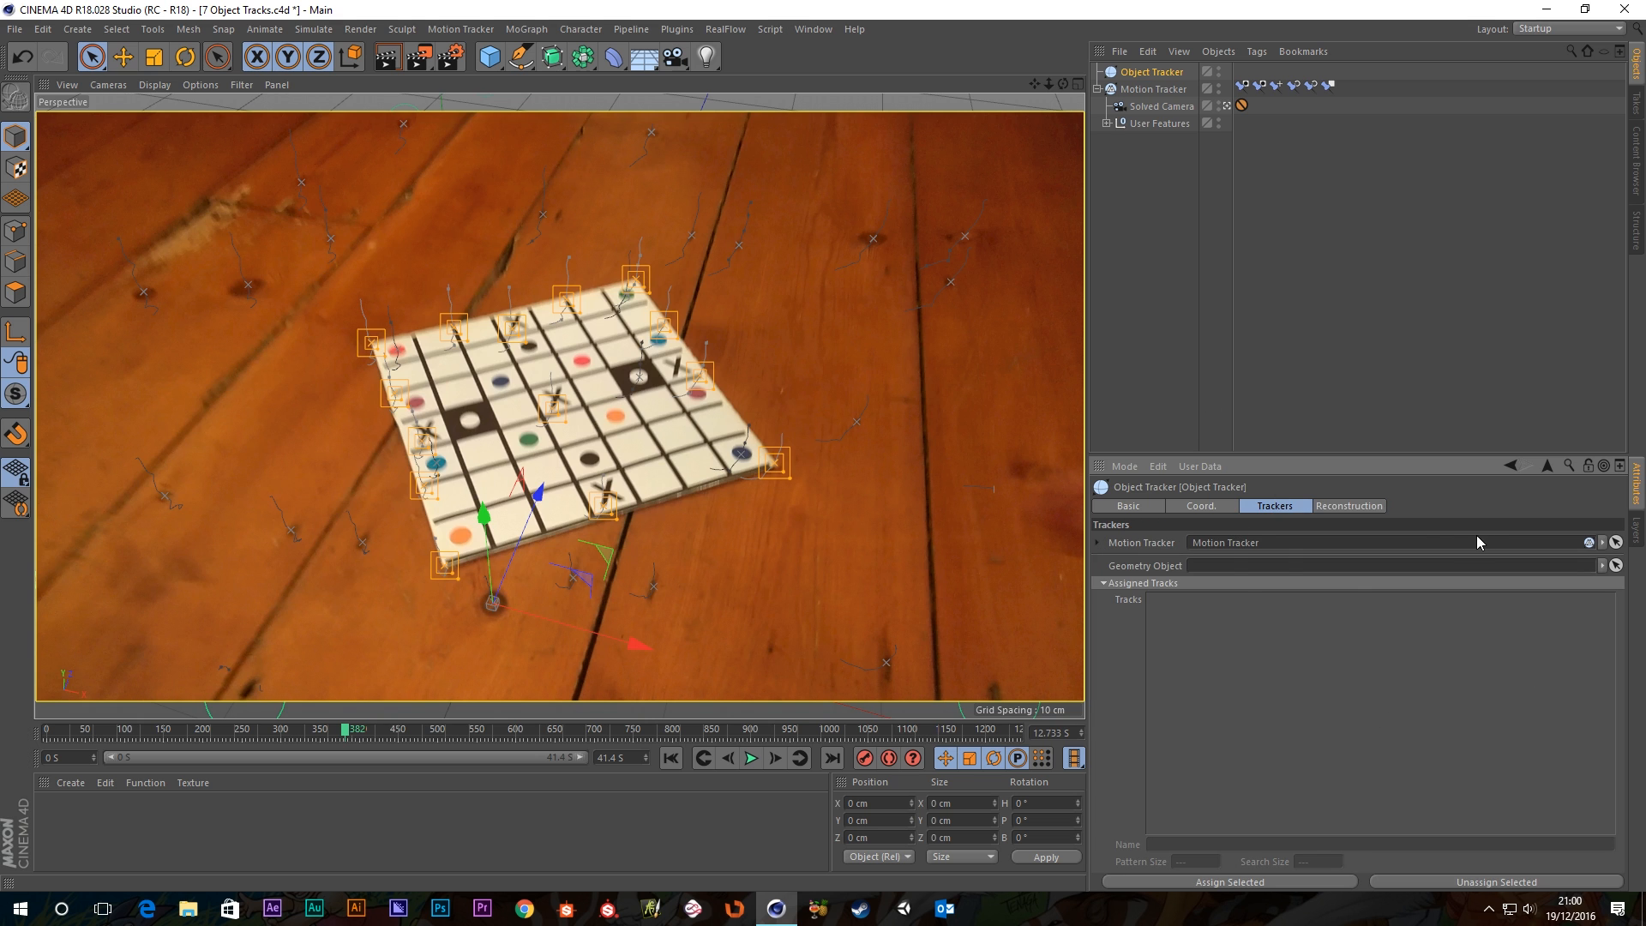
left_click(1096, 543)
left_click(1098, 542)
Check the Motion Tracker's manually tracked user tracks and scrub the footage to frame 361.
left_click(1153, 91)
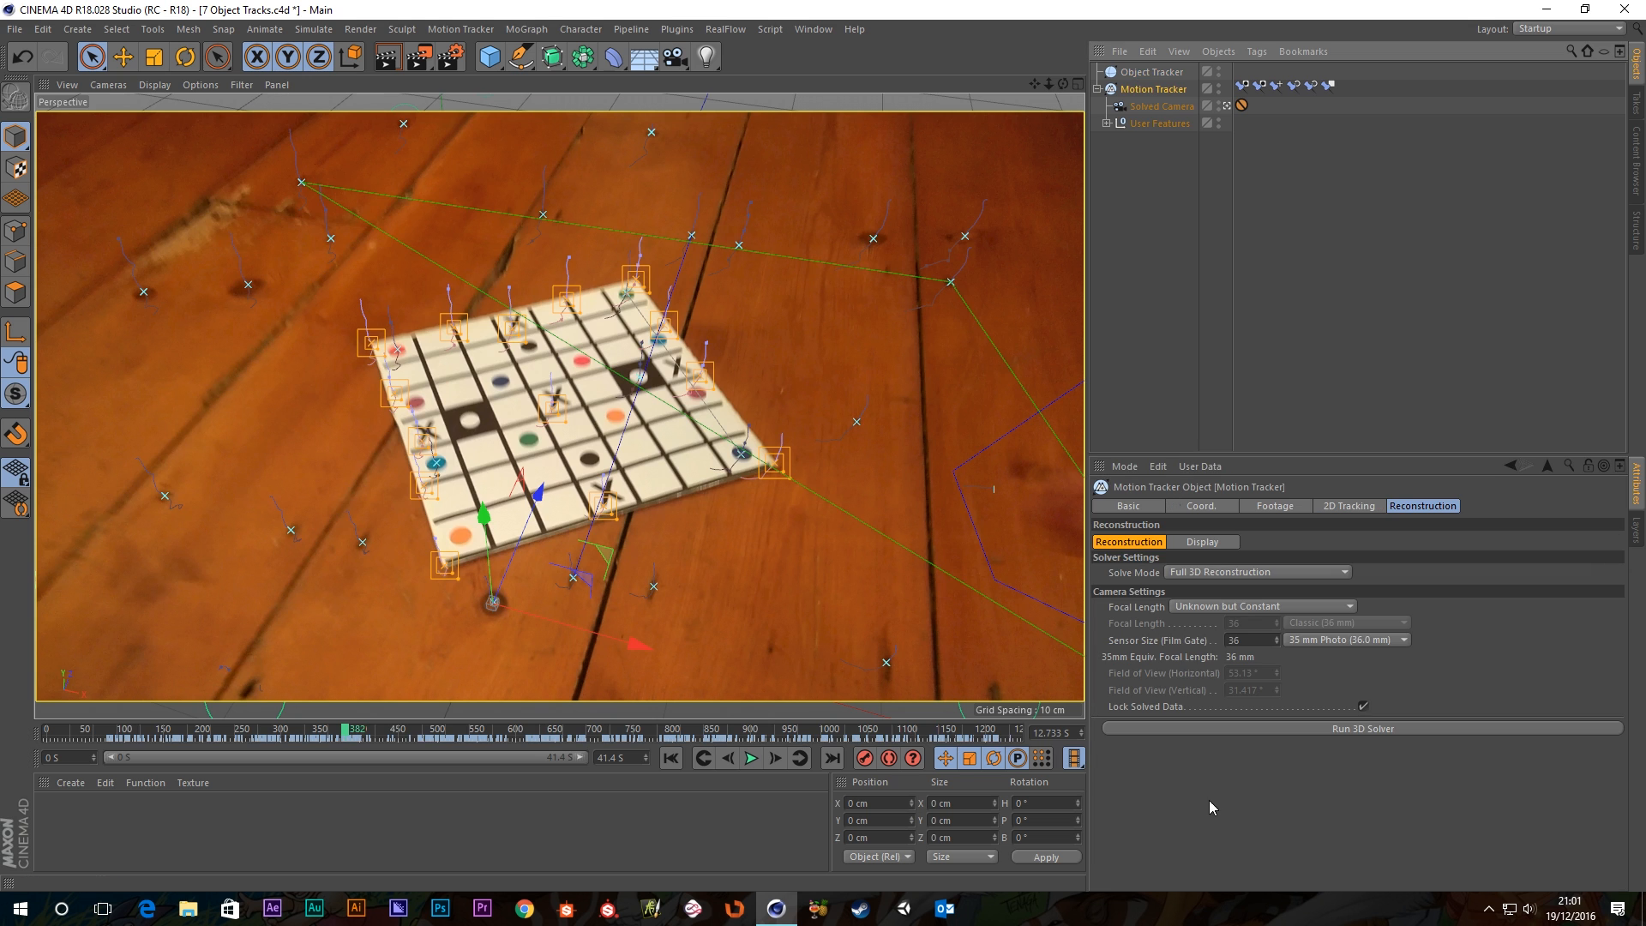
left_click(1338, 506)
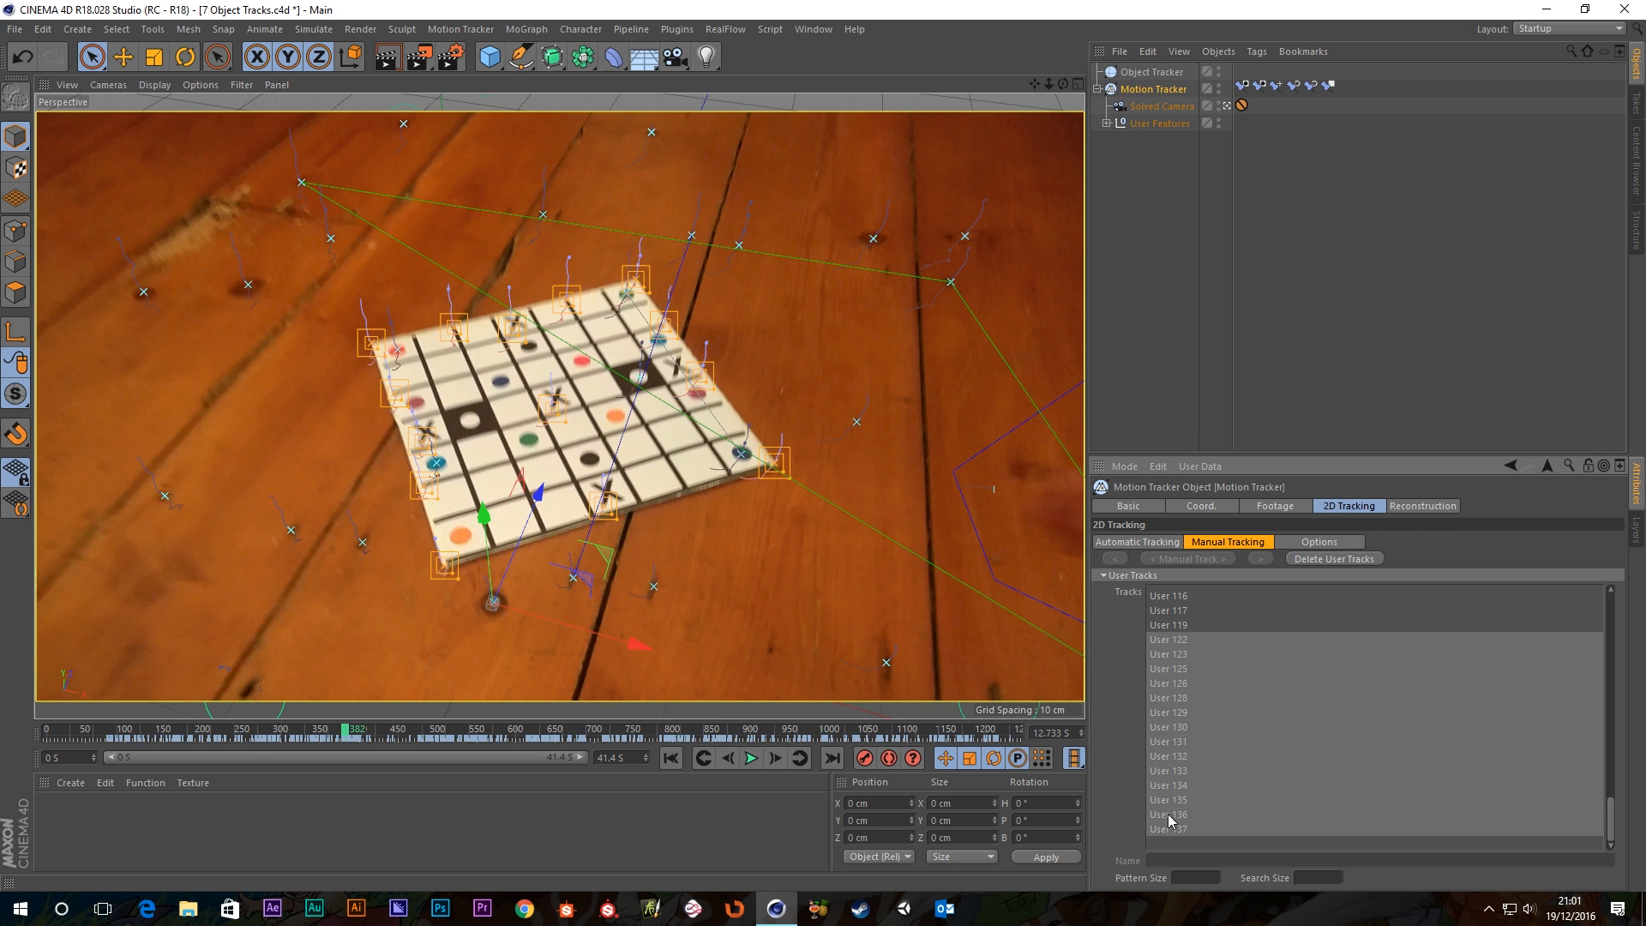
left_click_drag(347, 735, 470, 733)
left_click(328, 730)
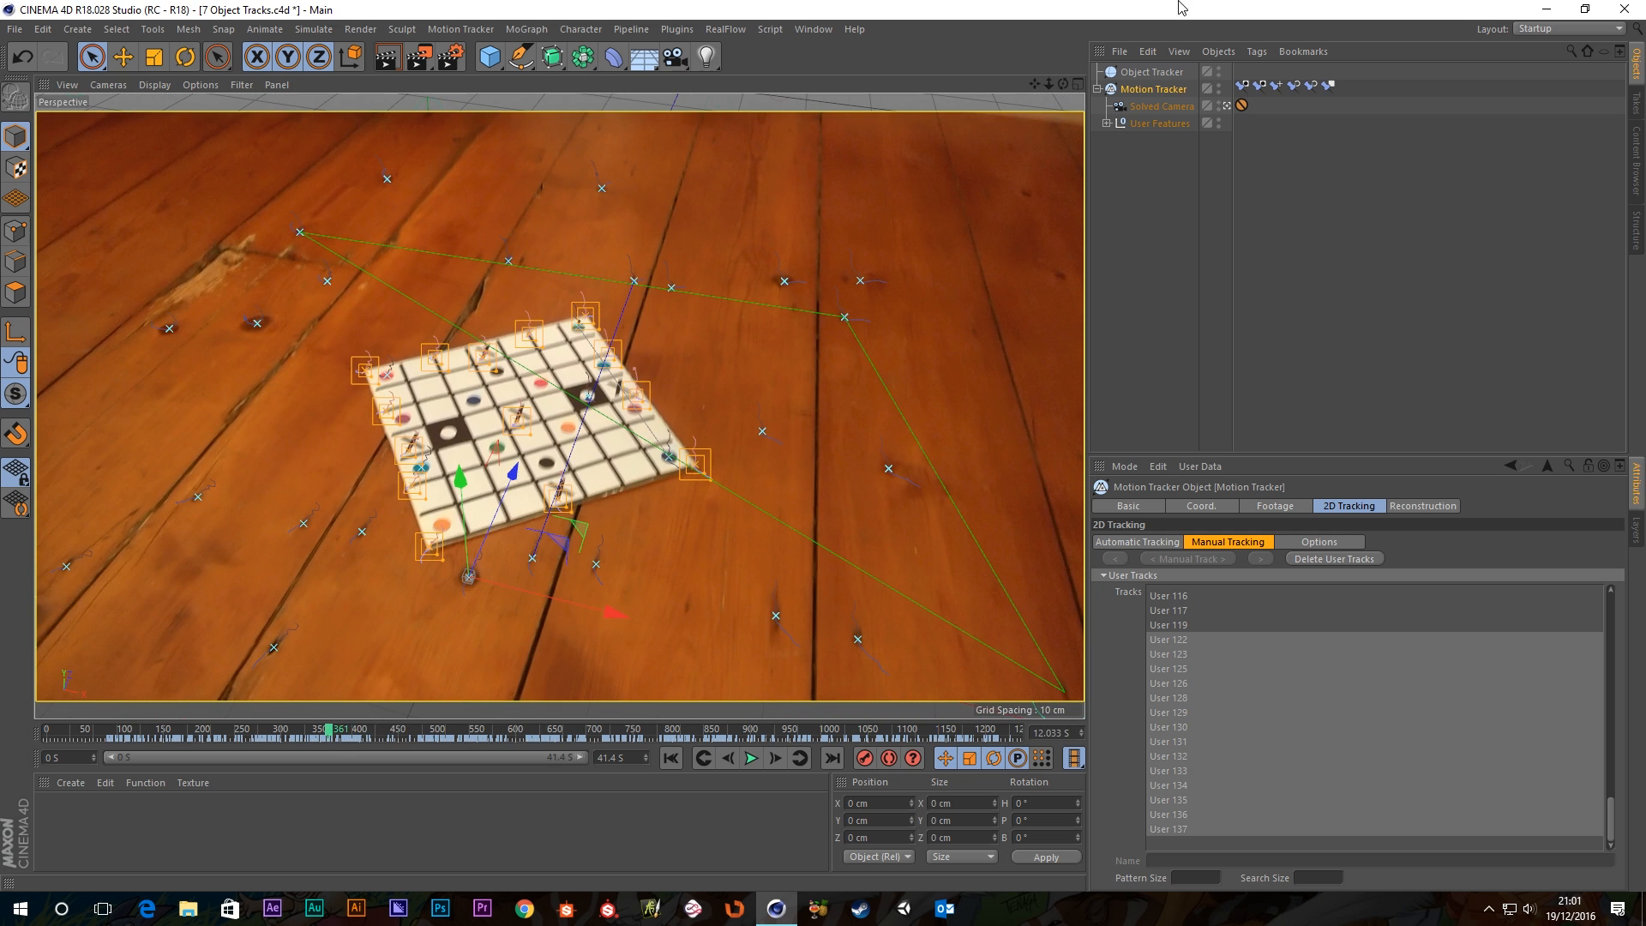
Assign the selected user tracks, User 122 through User 137, to the Object Tracker and deselect them.
left_click(1151, 73)
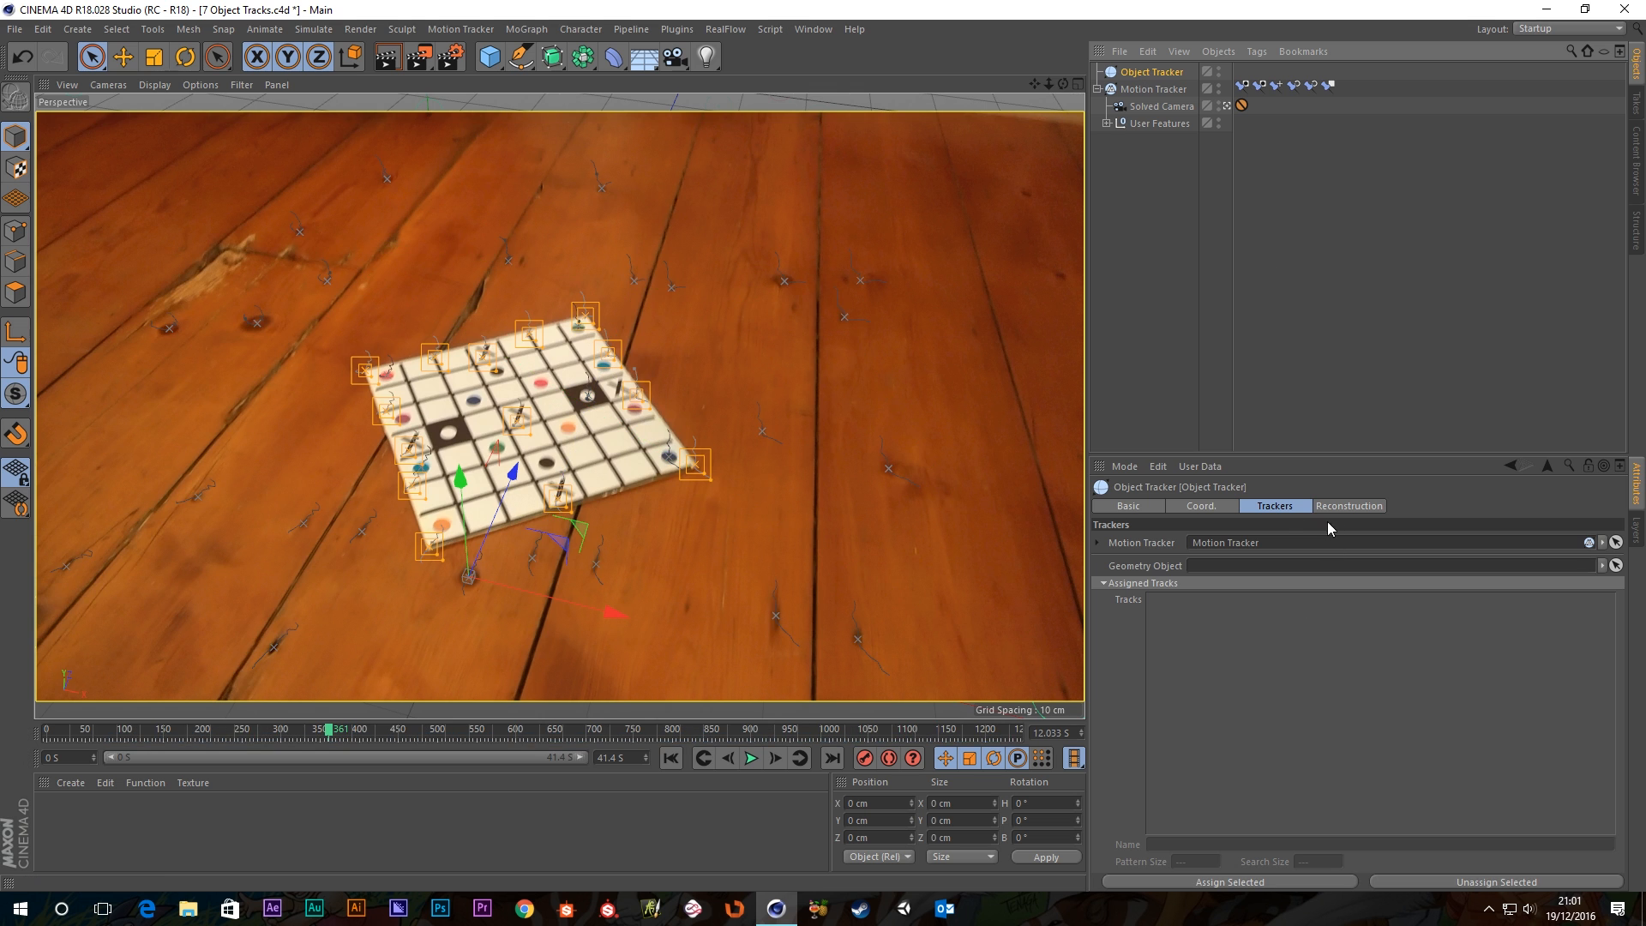
left_click(1281, 507)
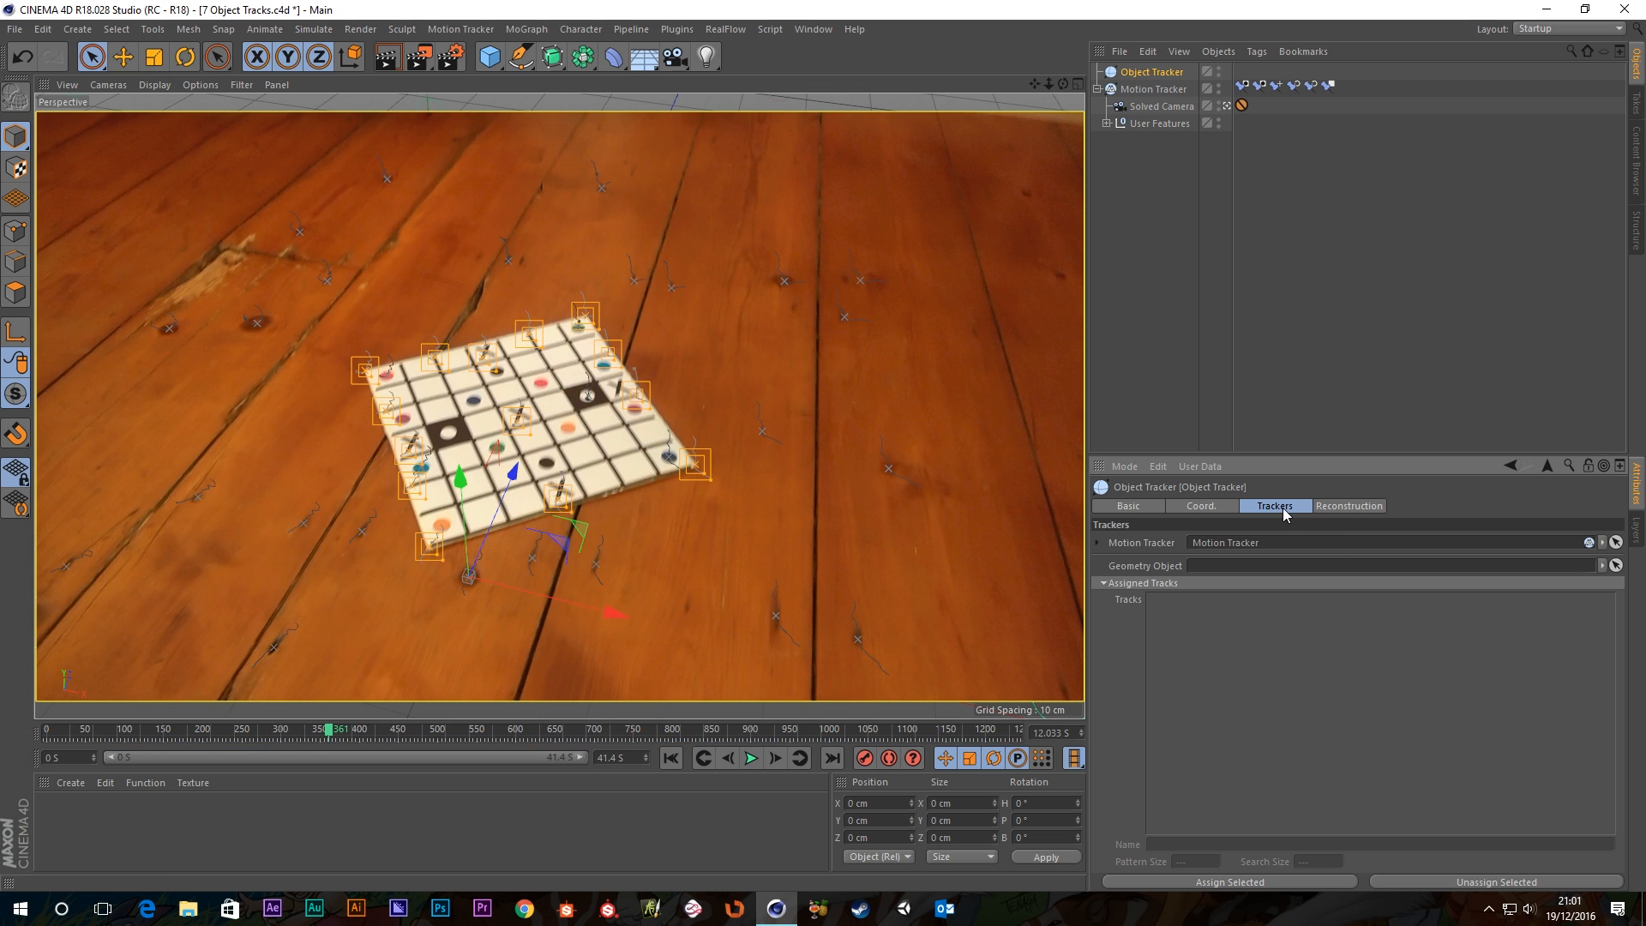
left_click(1229, 883)
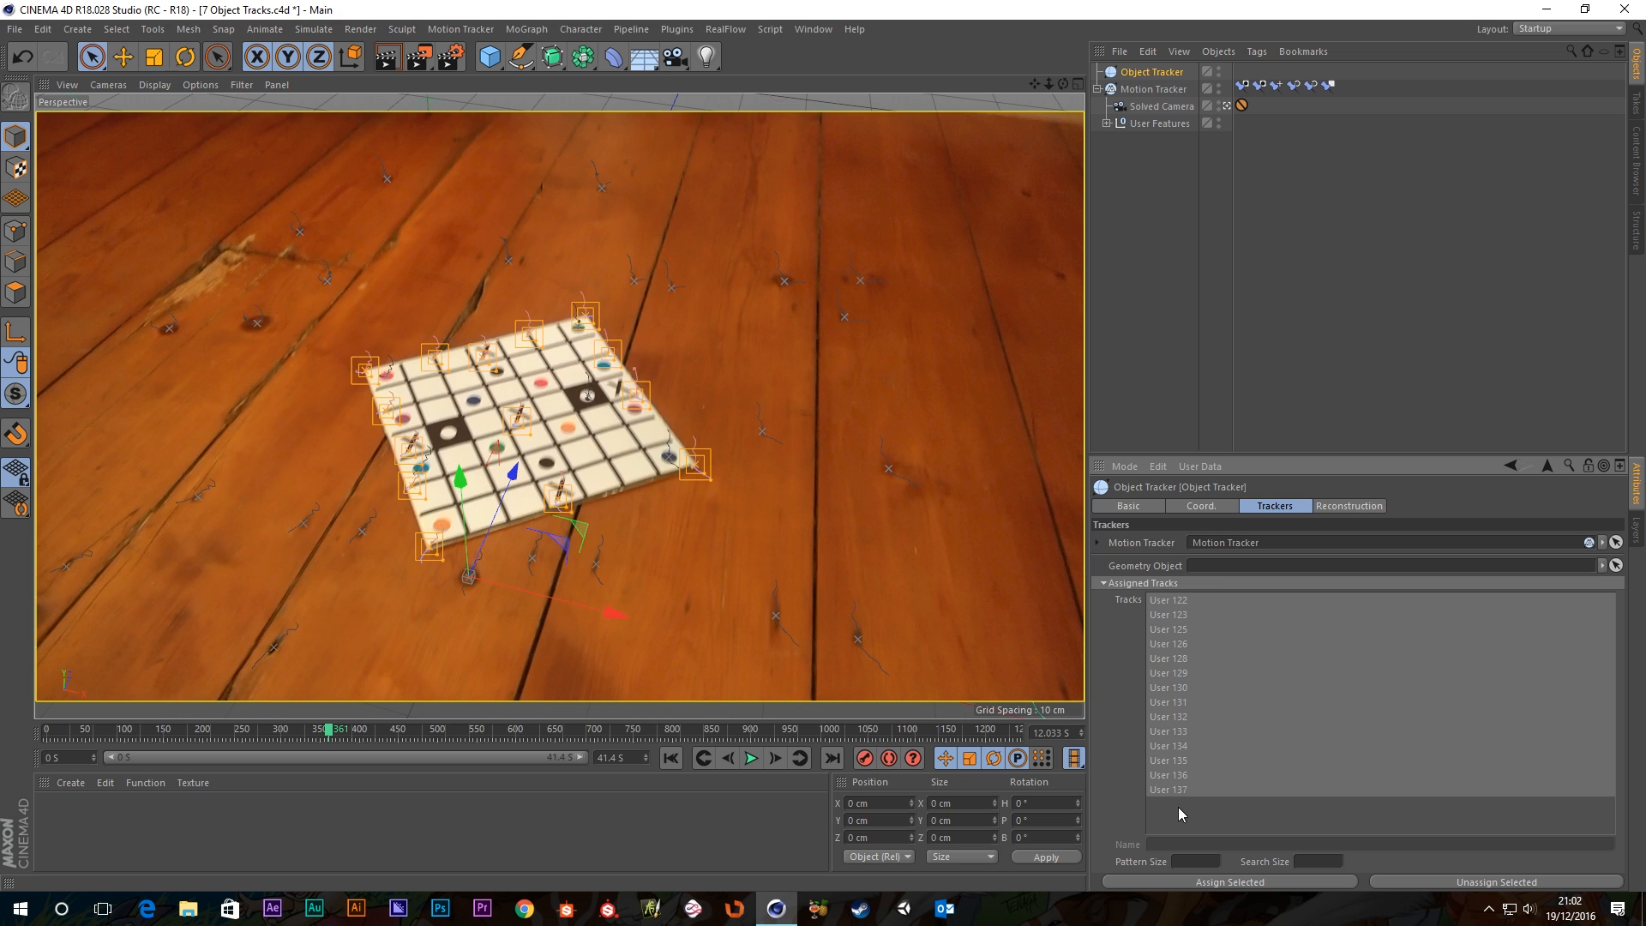
left_click(742, 366)
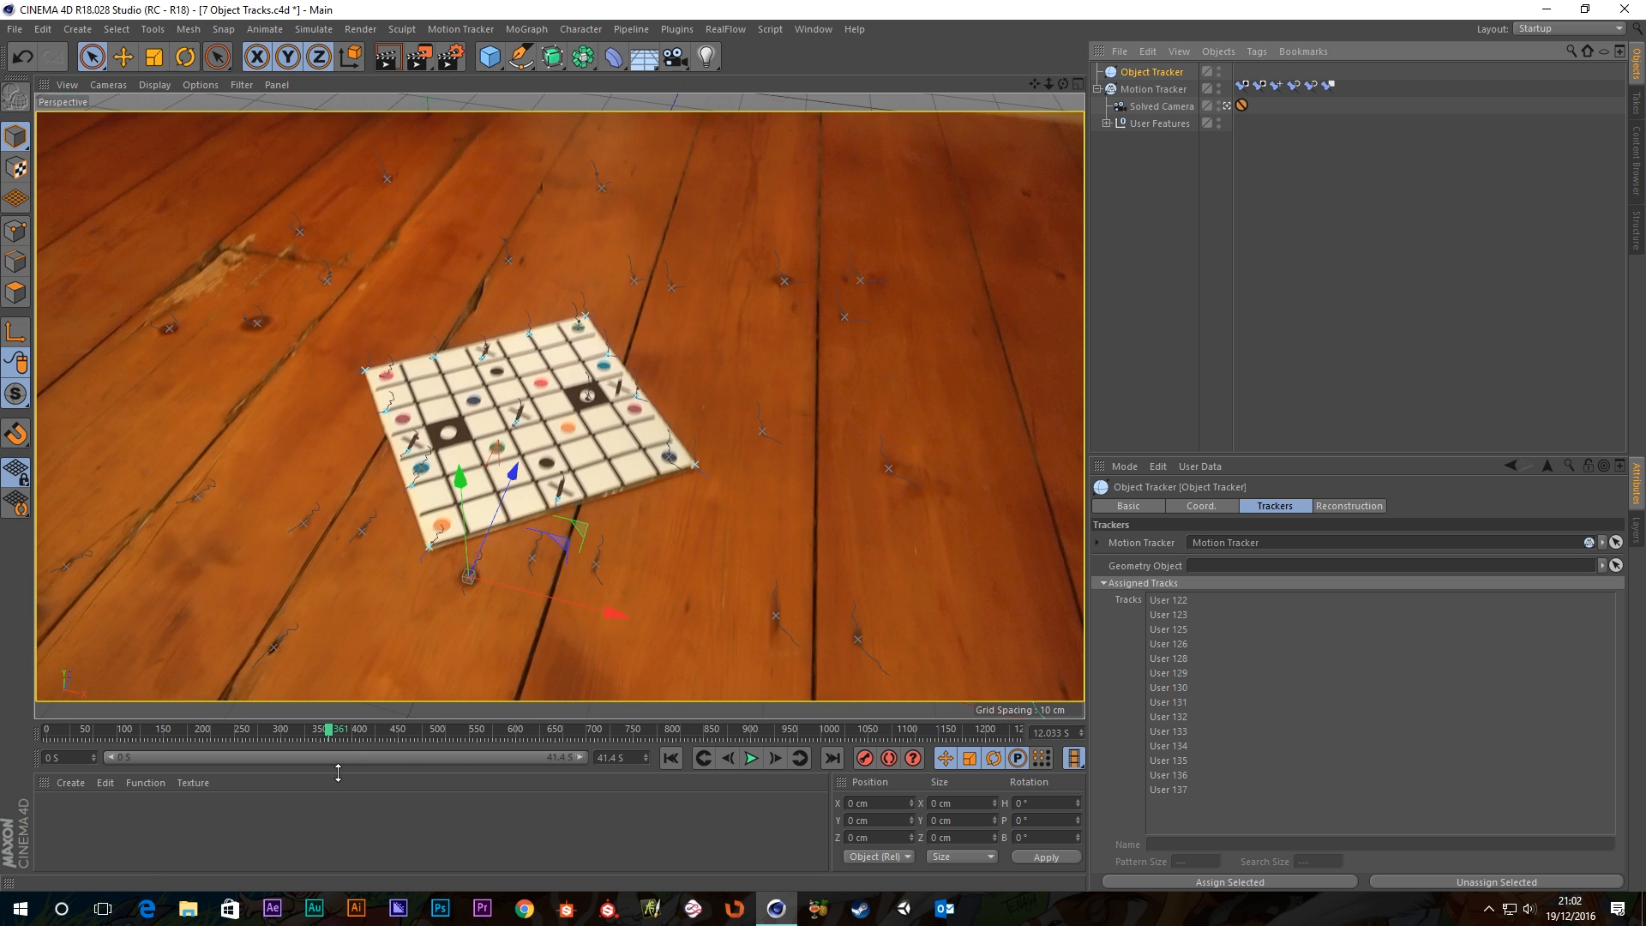
Scrub to frames 399 and 403, comparing the tracks displayed for the Motion Tracker and the Object Tracker.
mouse_move(329, 732)
left_mouse_down()
mouse_move(383, 731)
mouse_move(359, 731)
left_mouse_up()
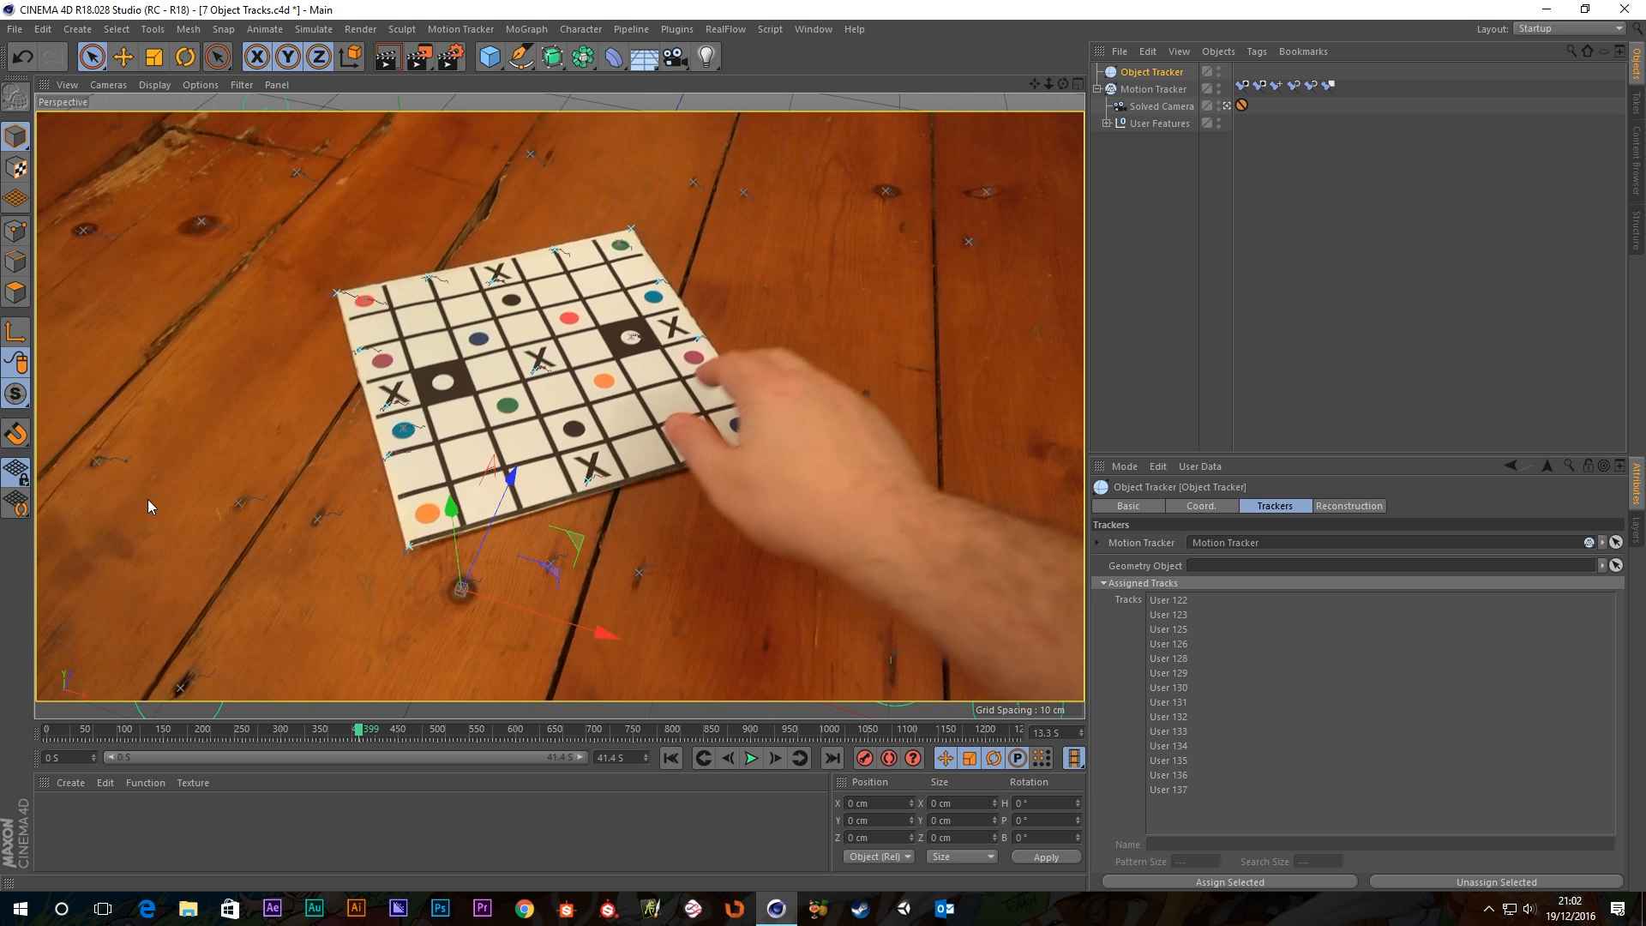
left_click(1149, 91)
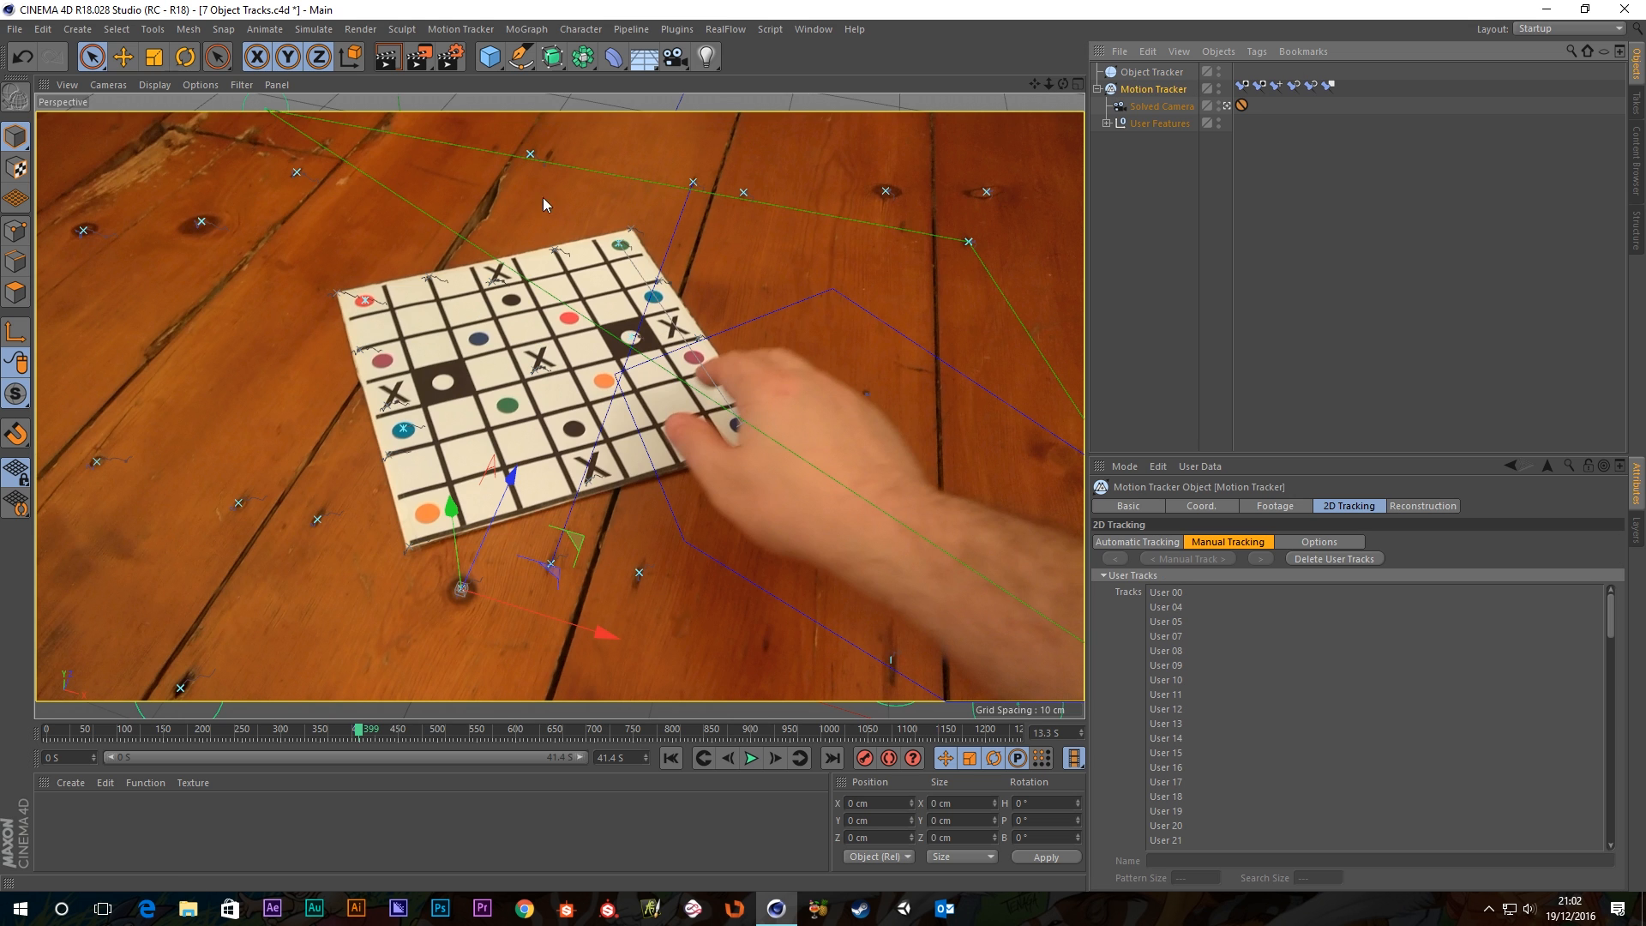
left_click(1163, 74)
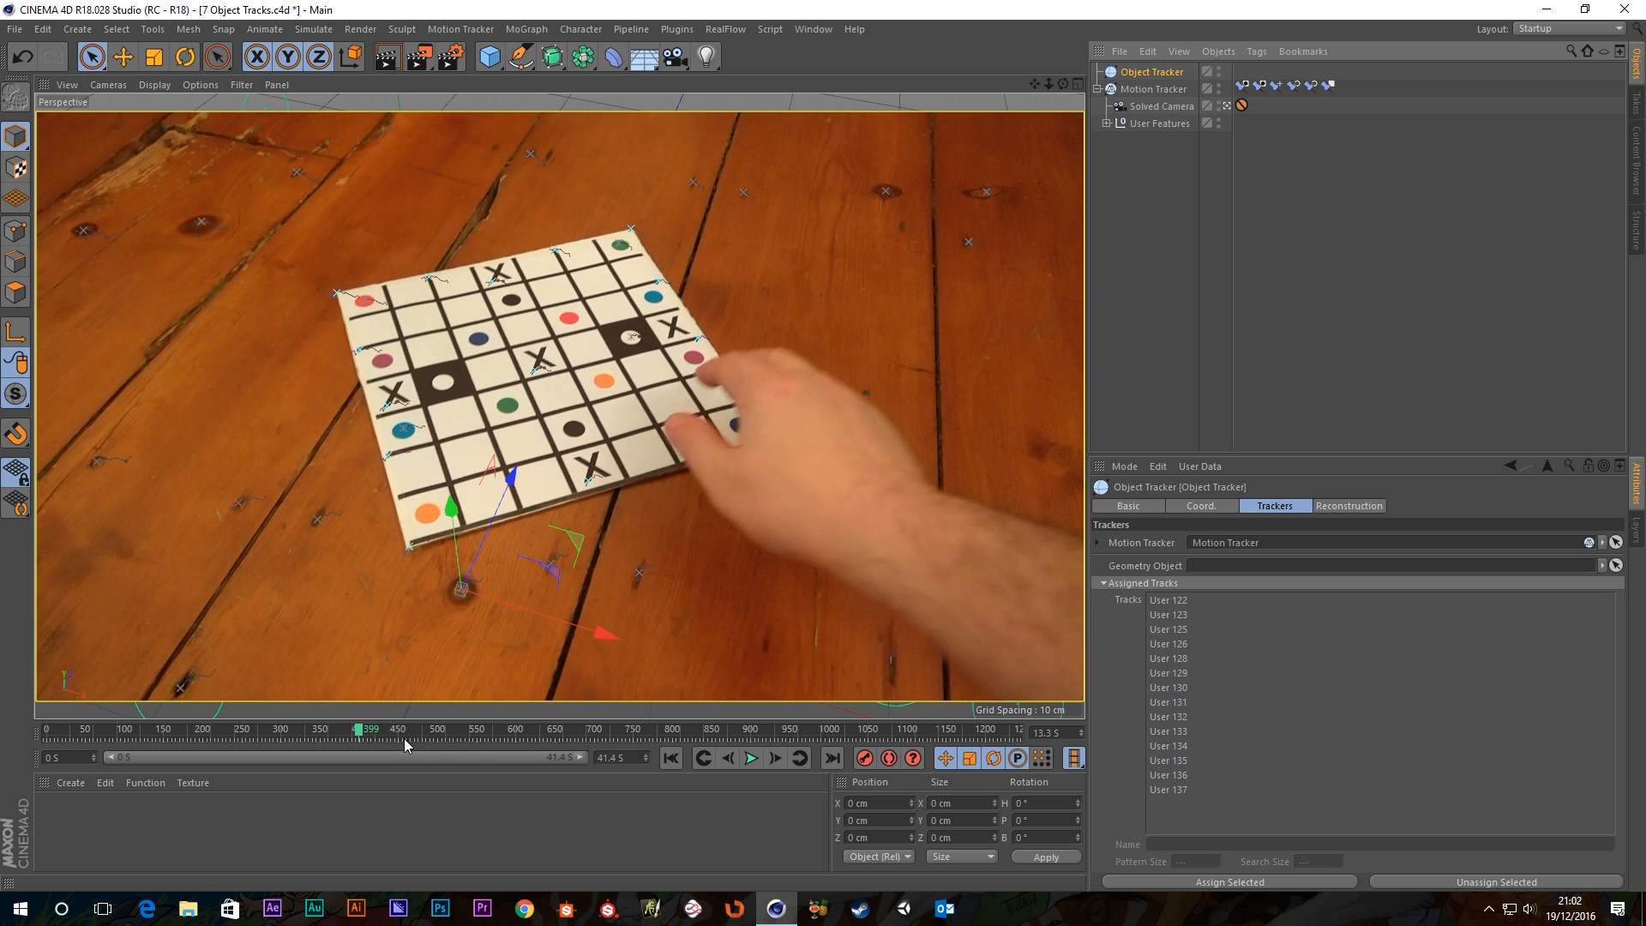
left_click_drag(361, 733, 362, 769)
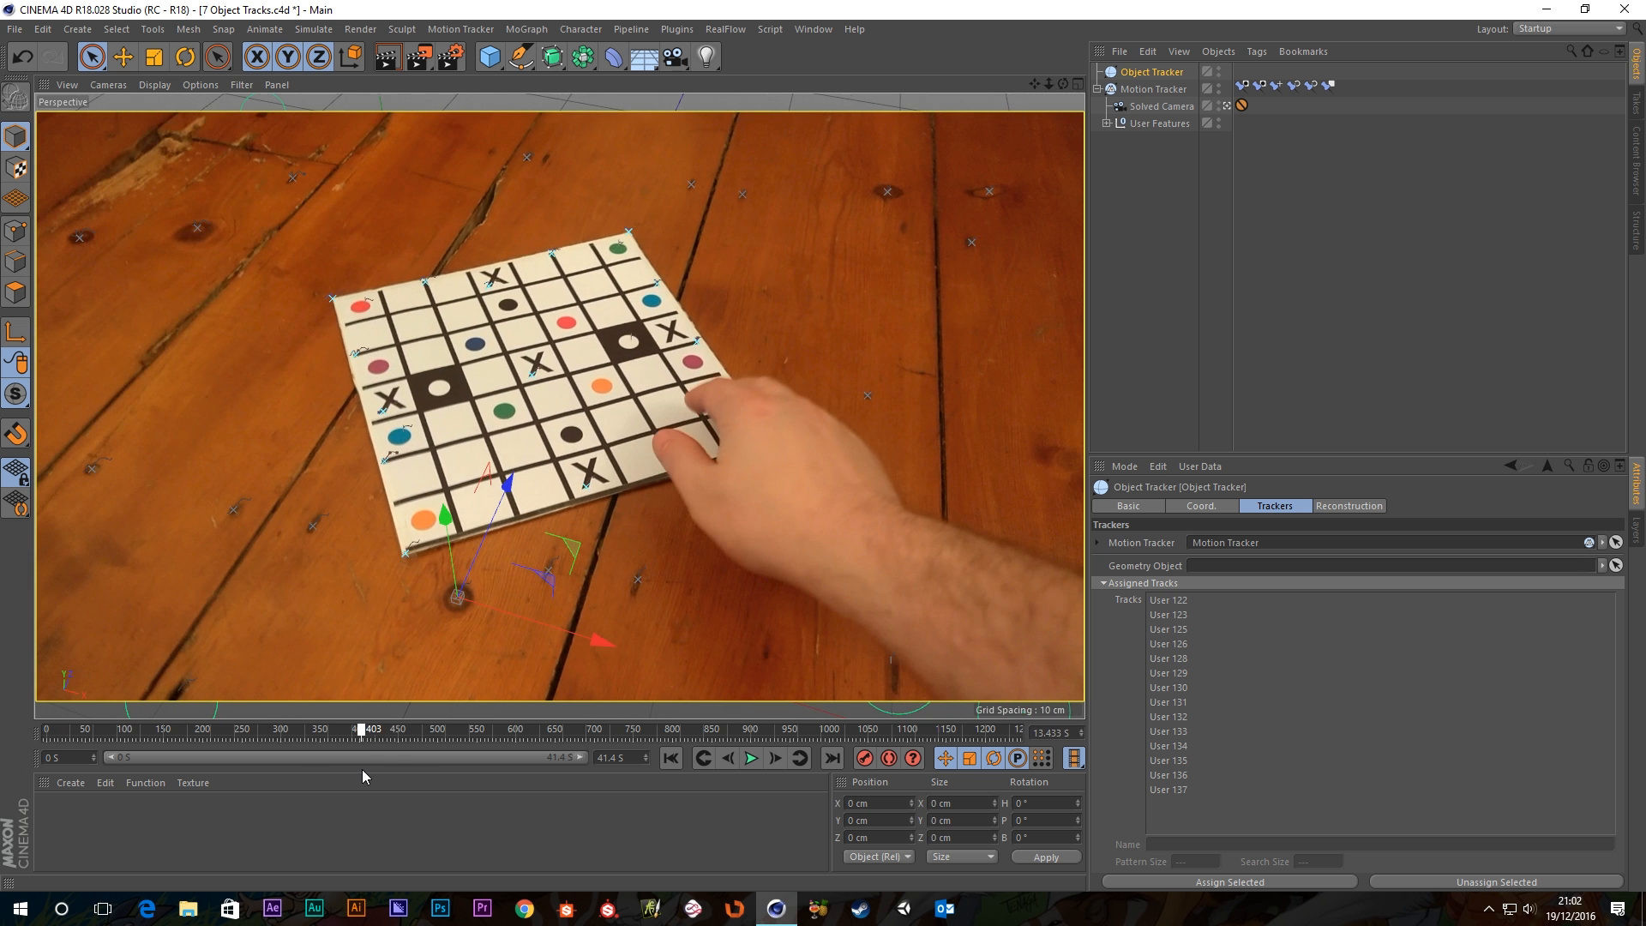
left_click(1154, 89)
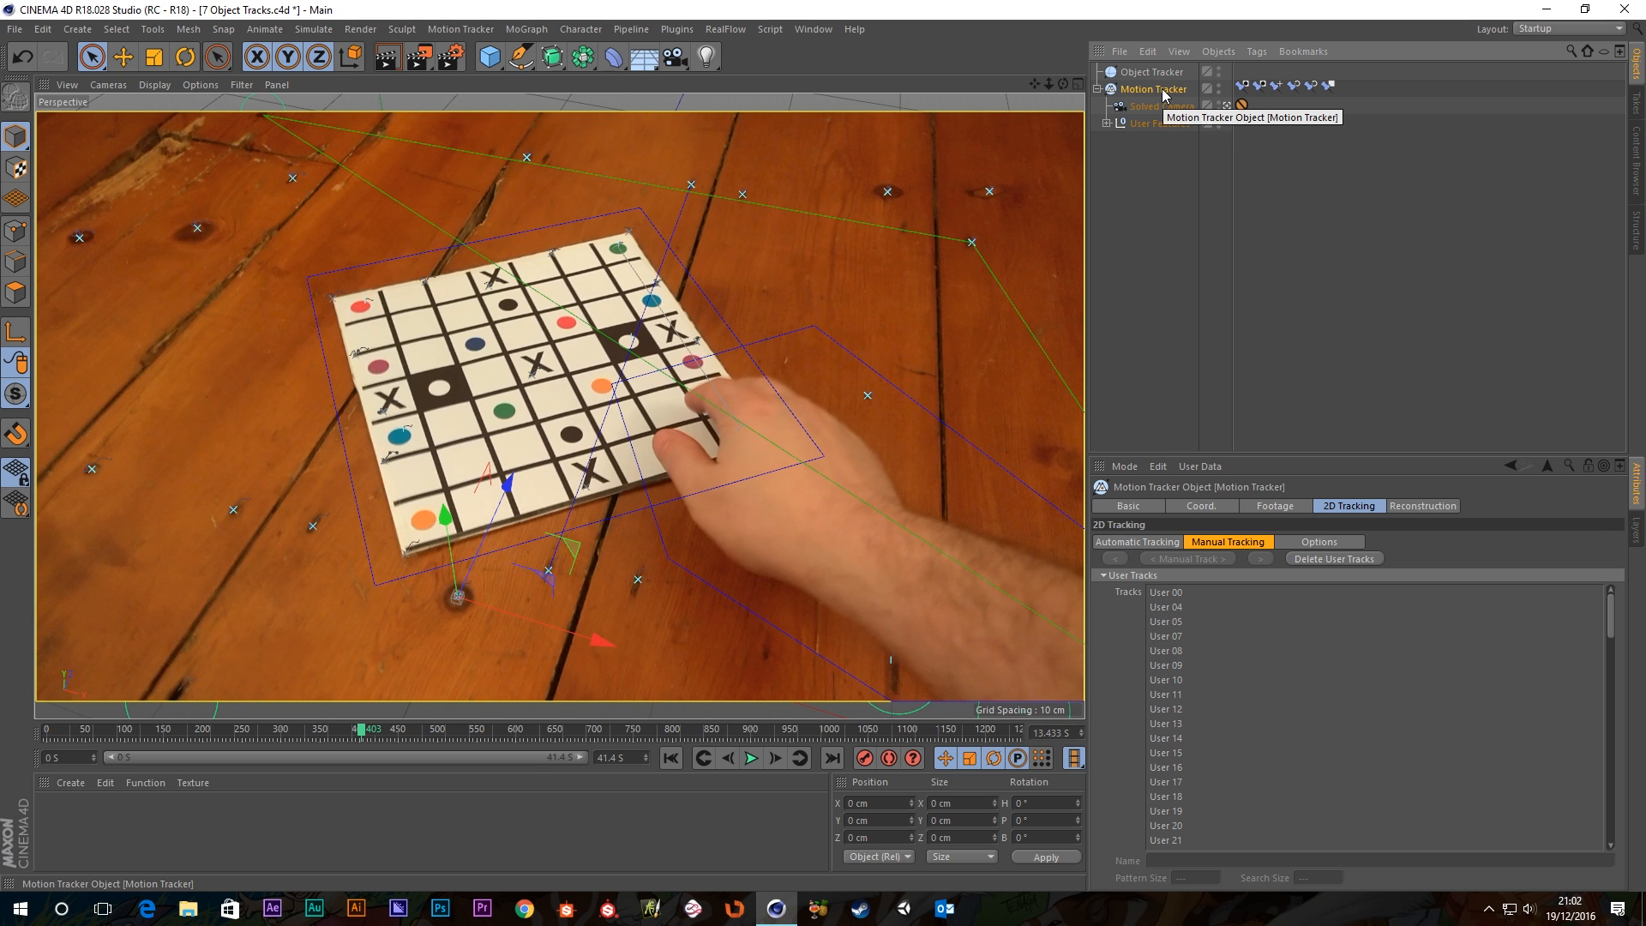
left_click(1151, 72)
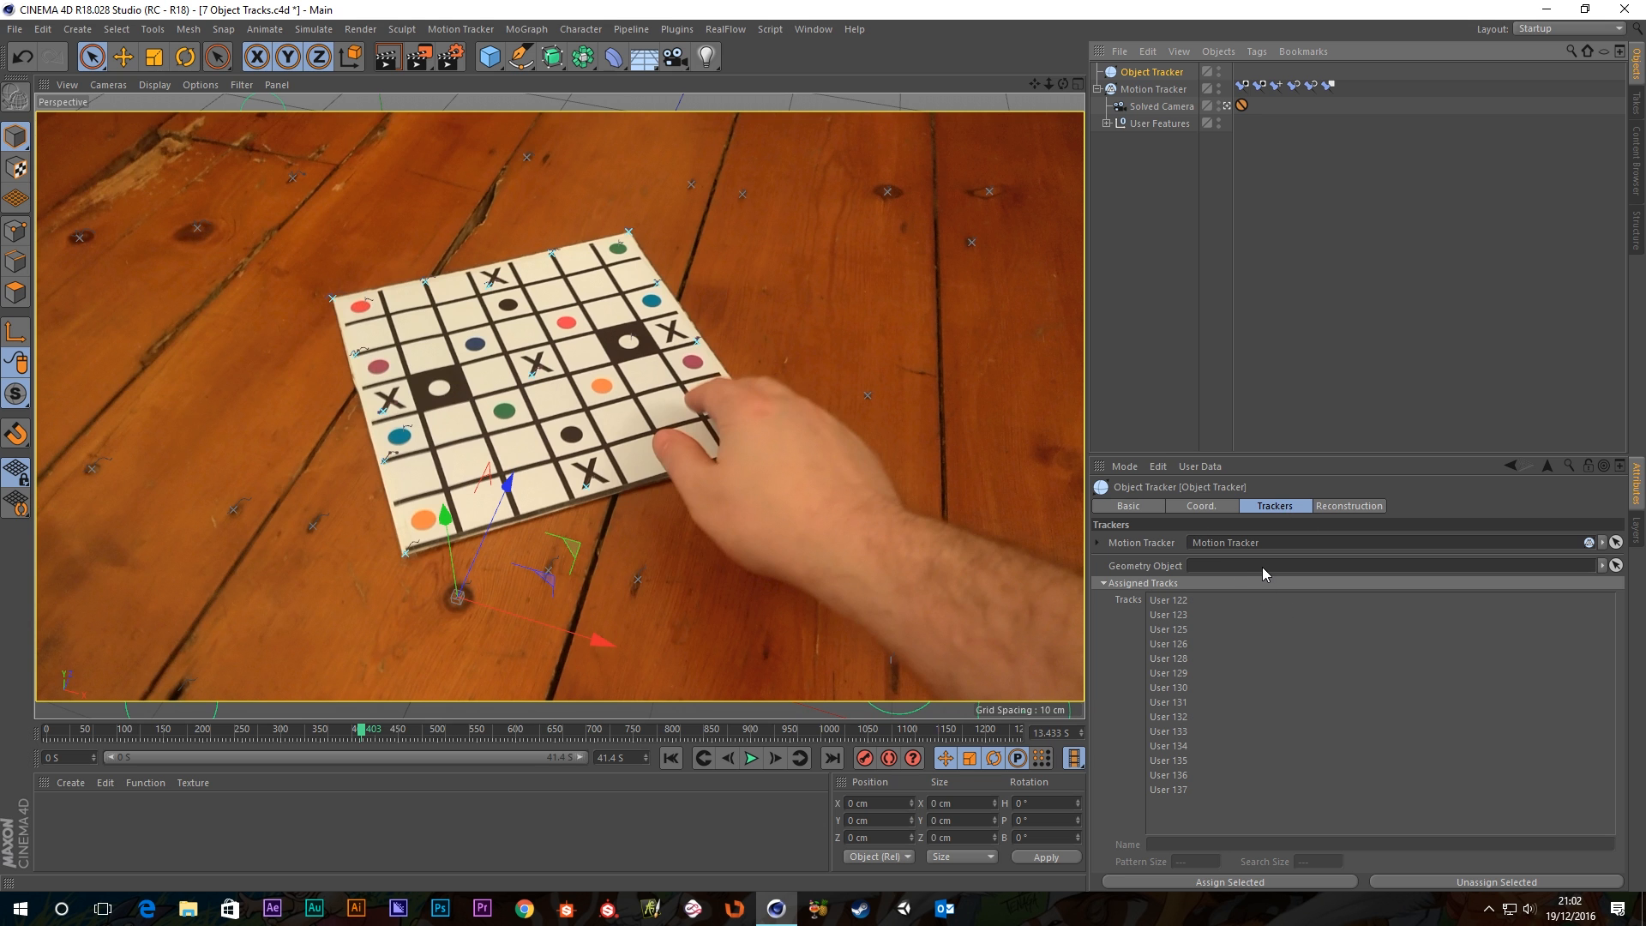
Inspect the Motion Tracker's reconstruction settings and the Solved Camera's focal length, and scrub back to frame 0.
left_click(1154, 91)
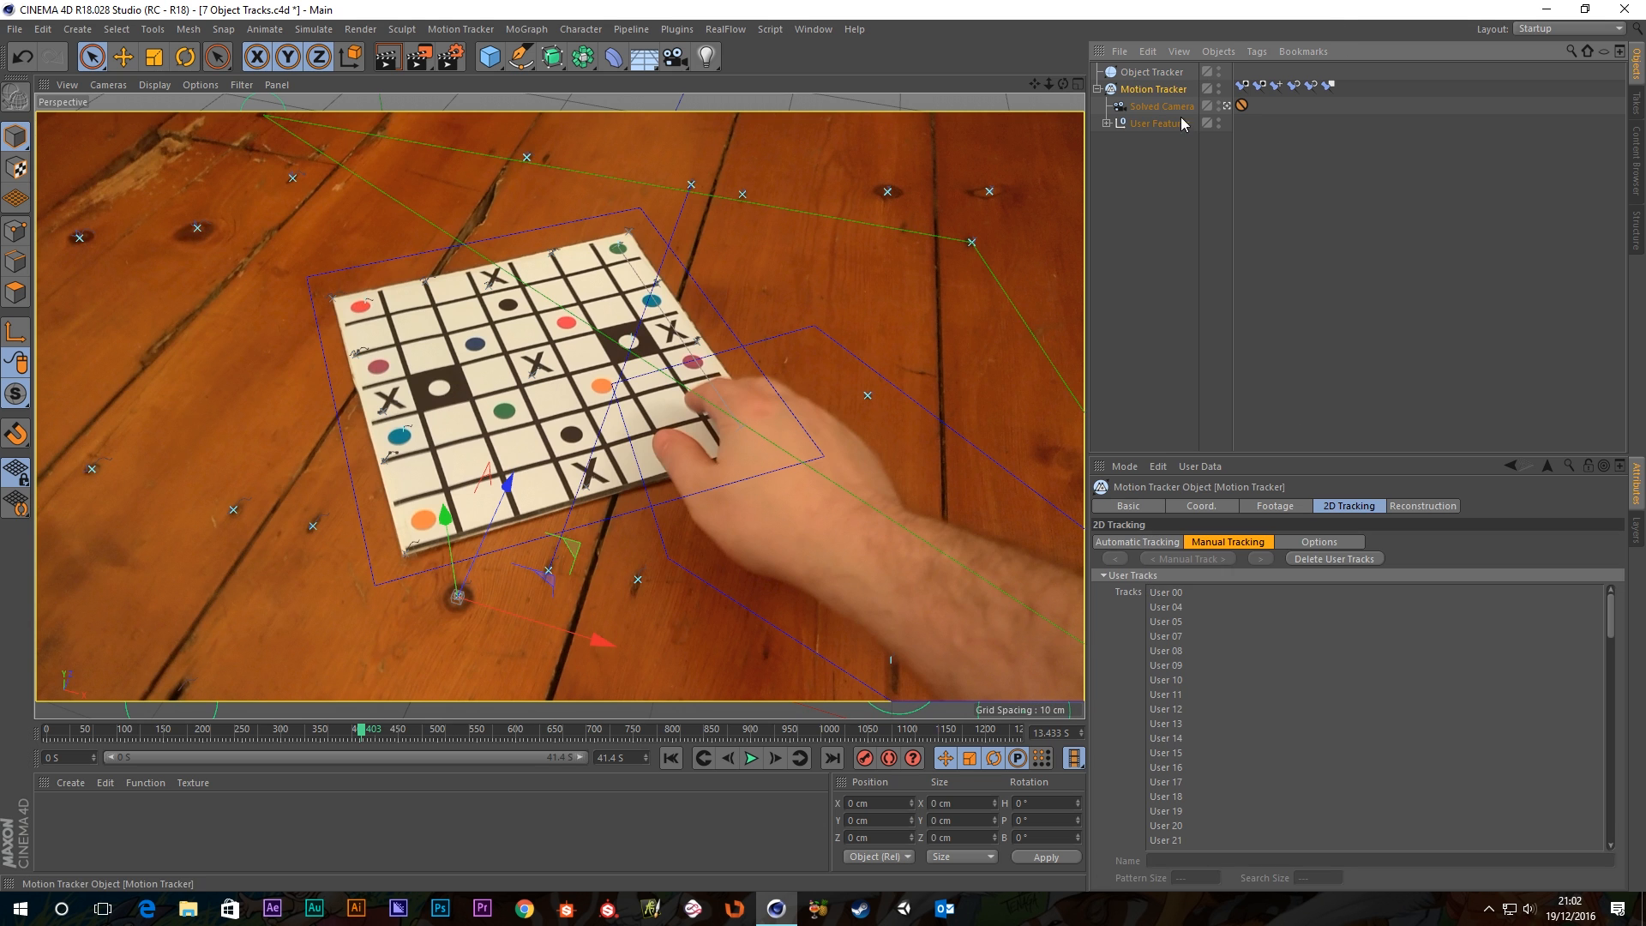
left_click(1424, 506)
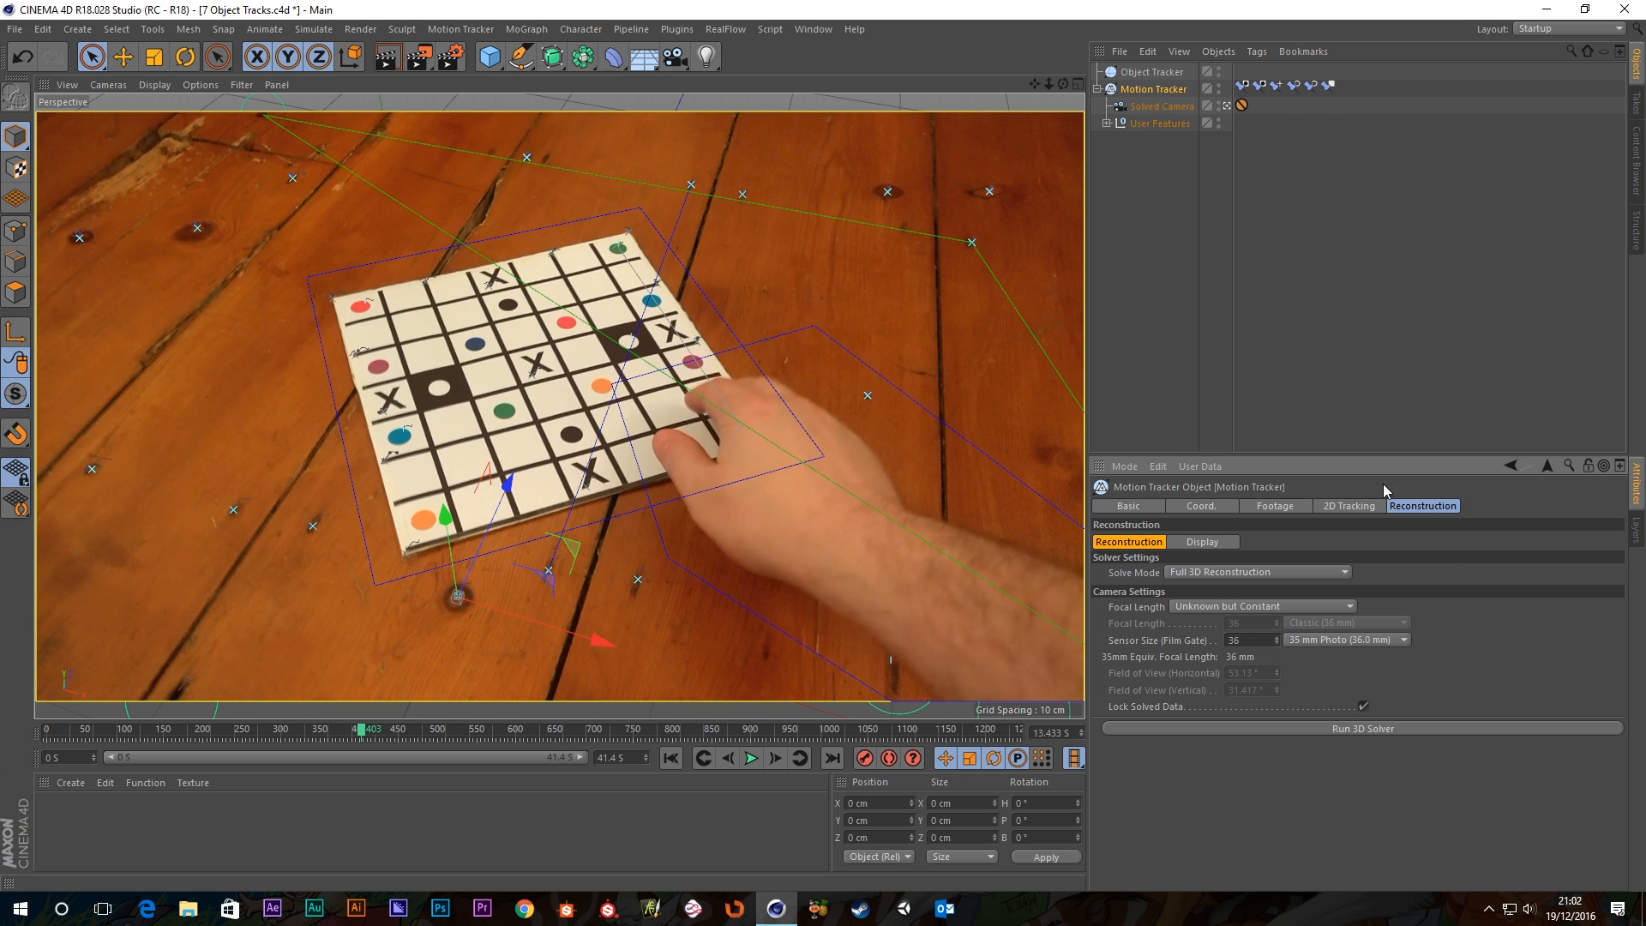
left_click(1163, 105)
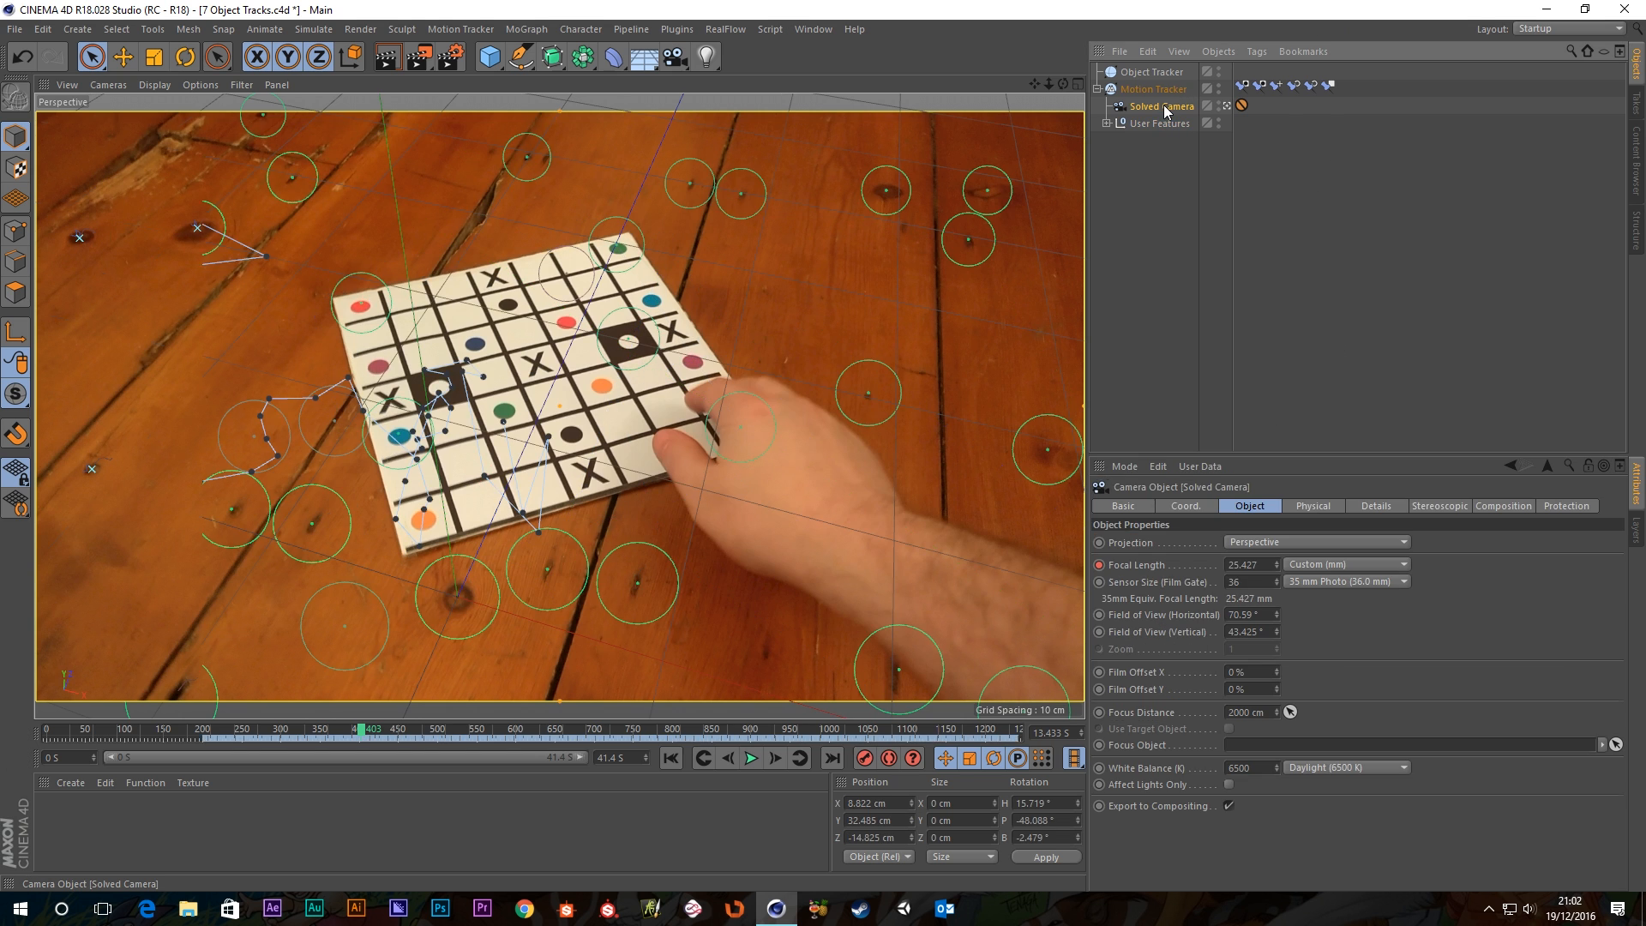
left_click(1272, 565)
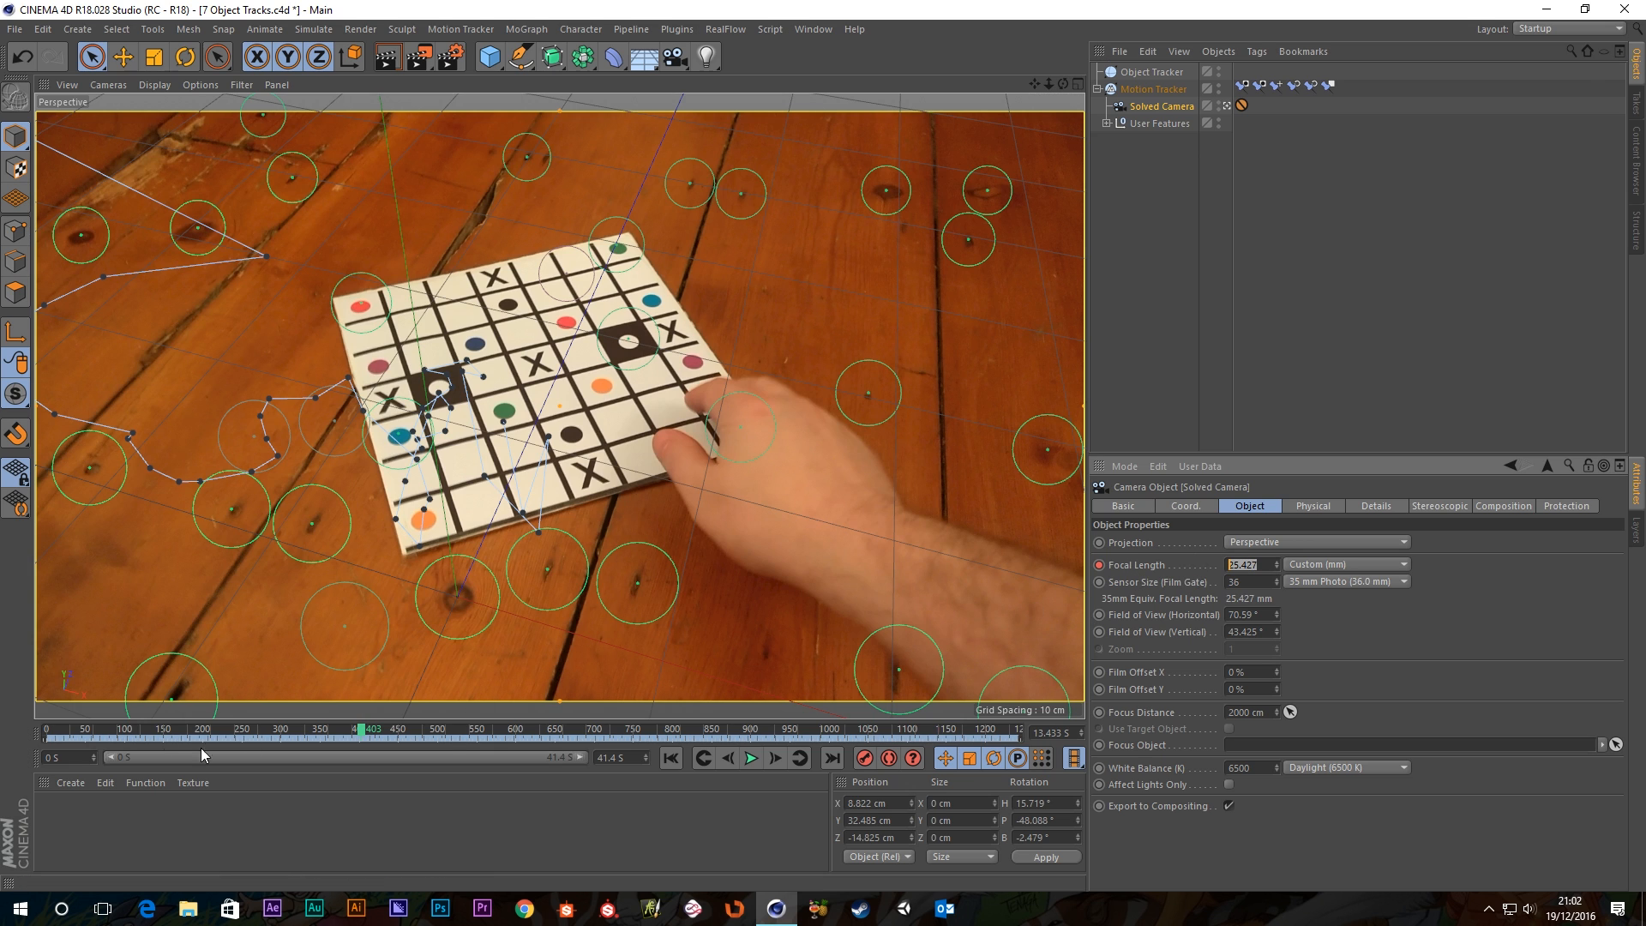
left_click_drag(364, 727, 48, 729)
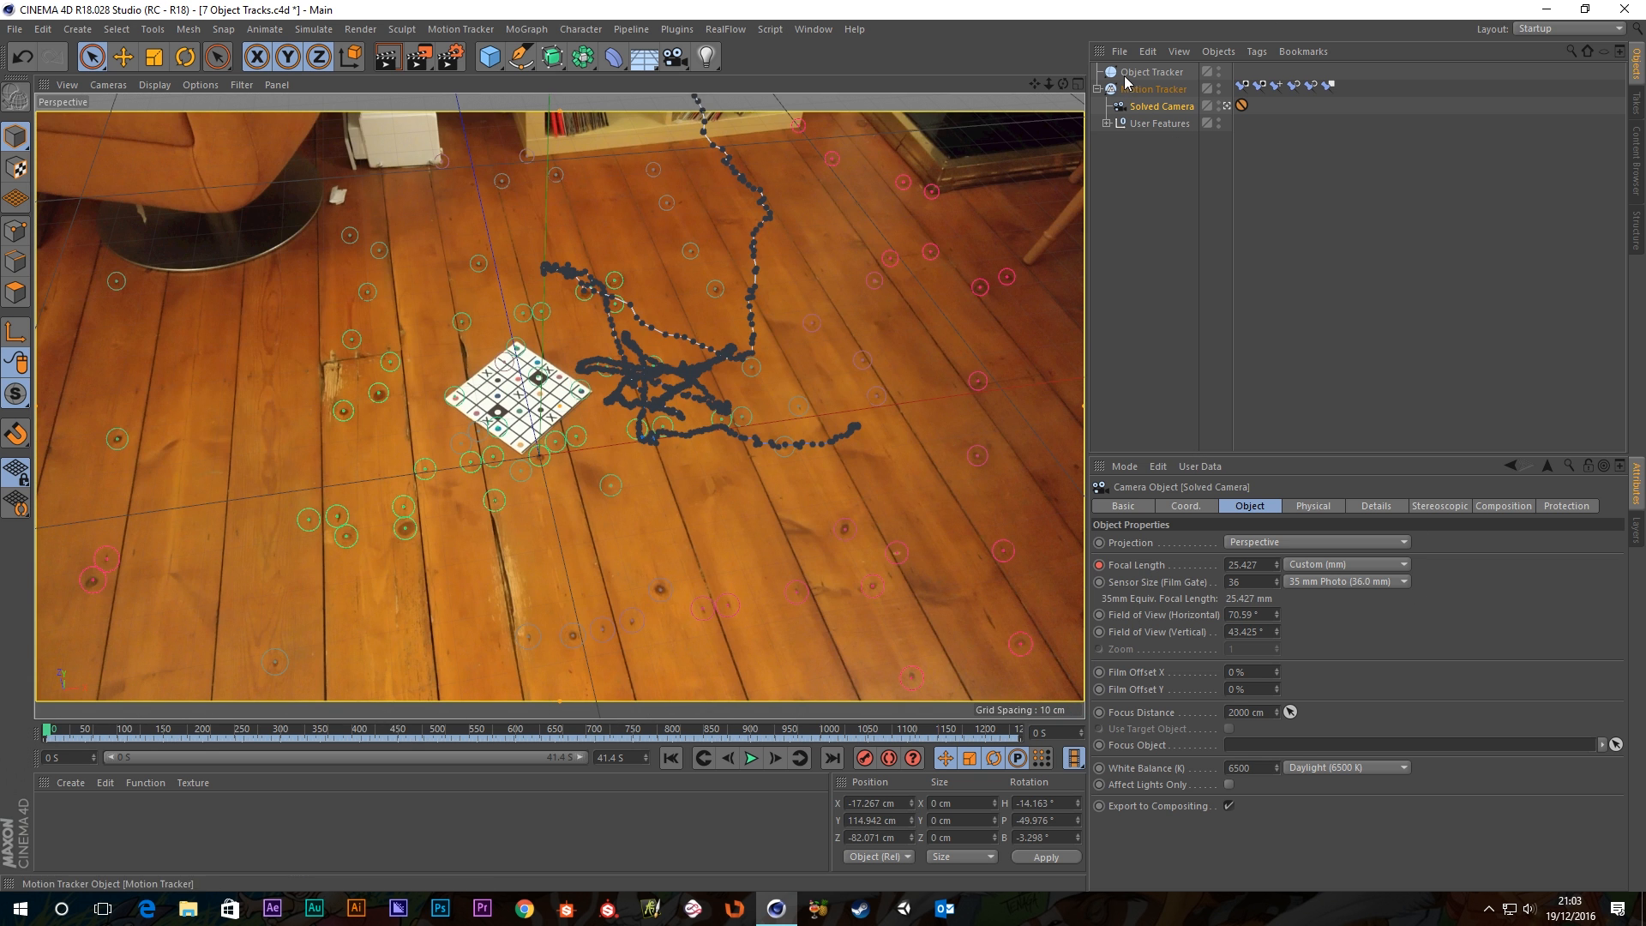
Compare the Object Tracker with the Motion Tracker, view the Object Tracker's reconstruction settings, and scrub the card's movement to frame 379.
left_click(1151, 72)
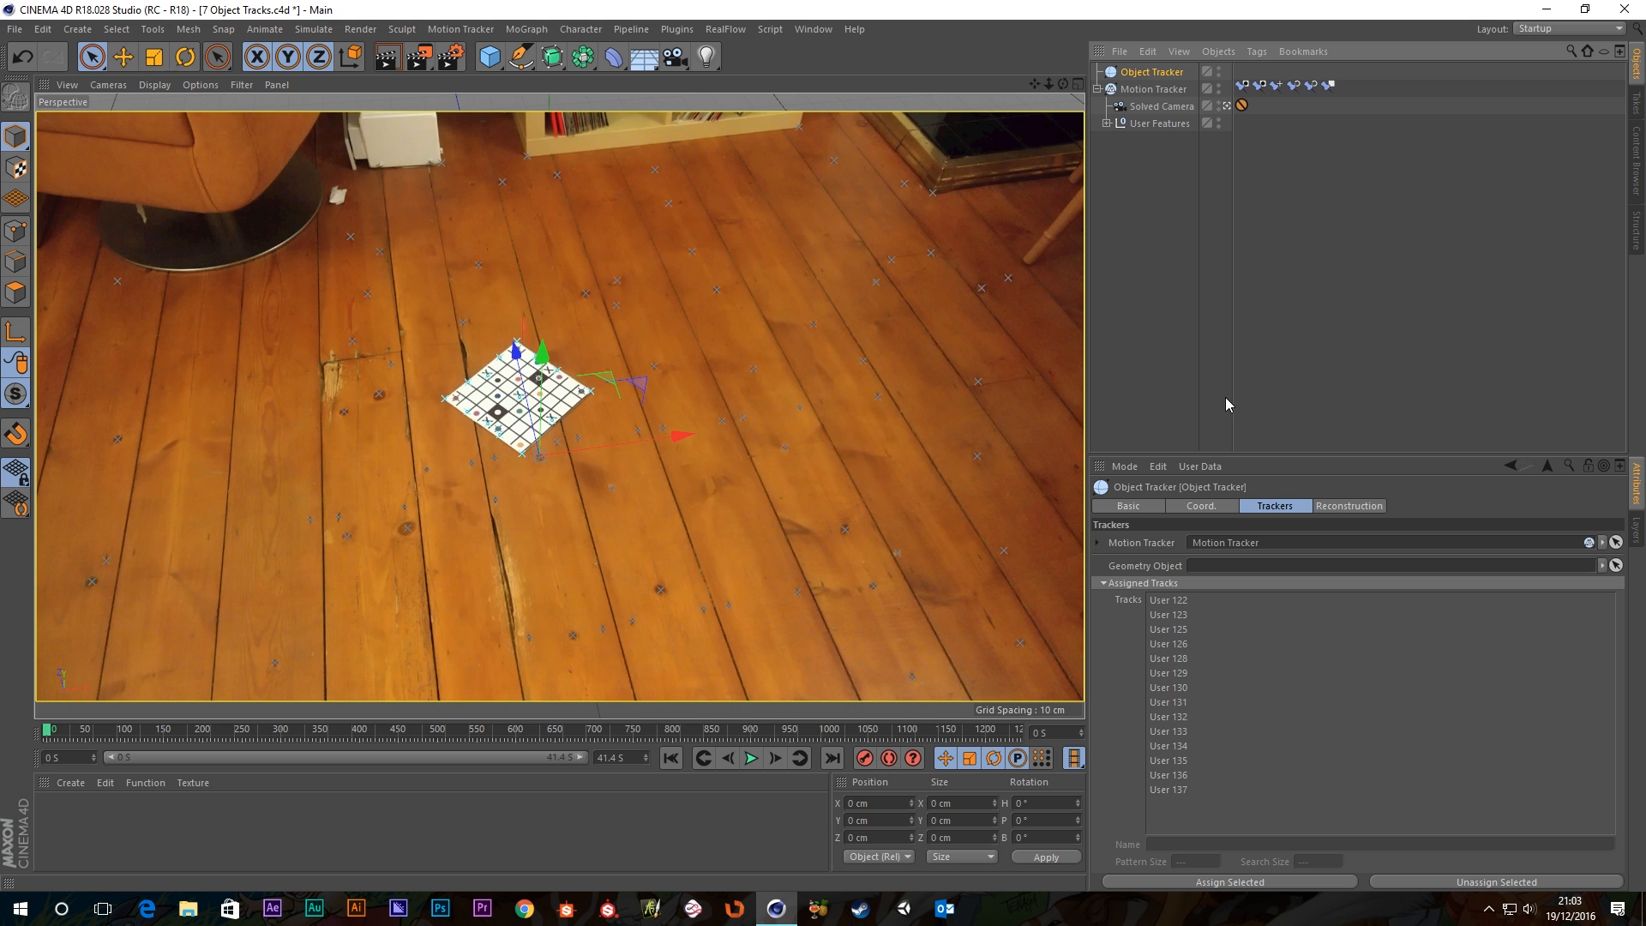
left_click(1148, 91)
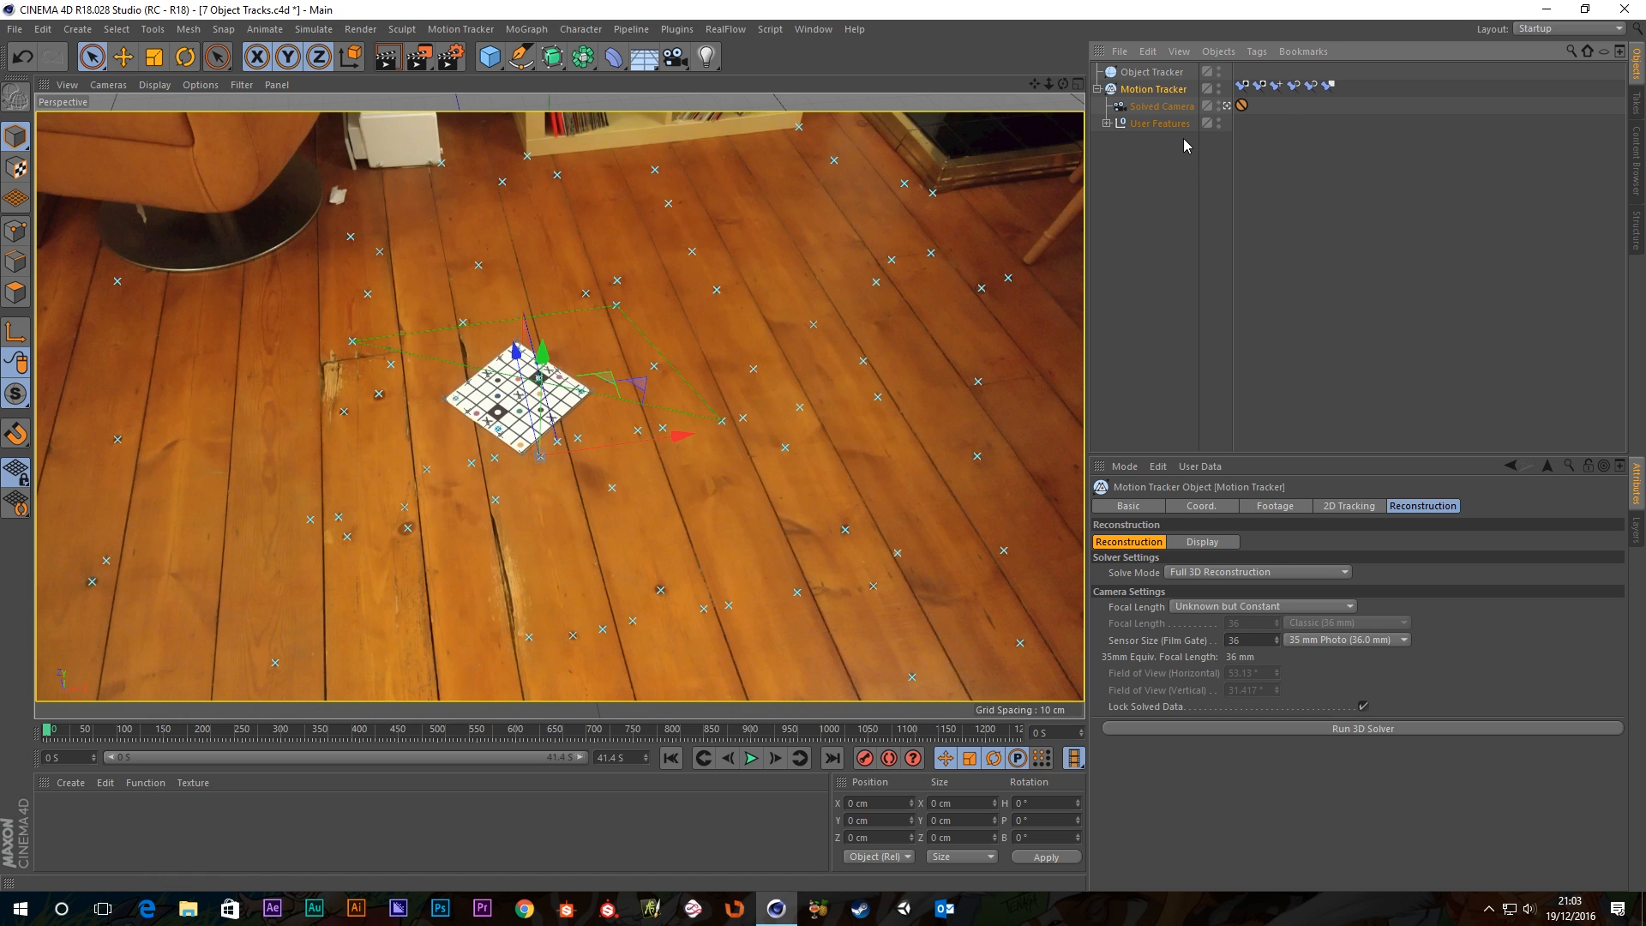
left_click(1151, 72)
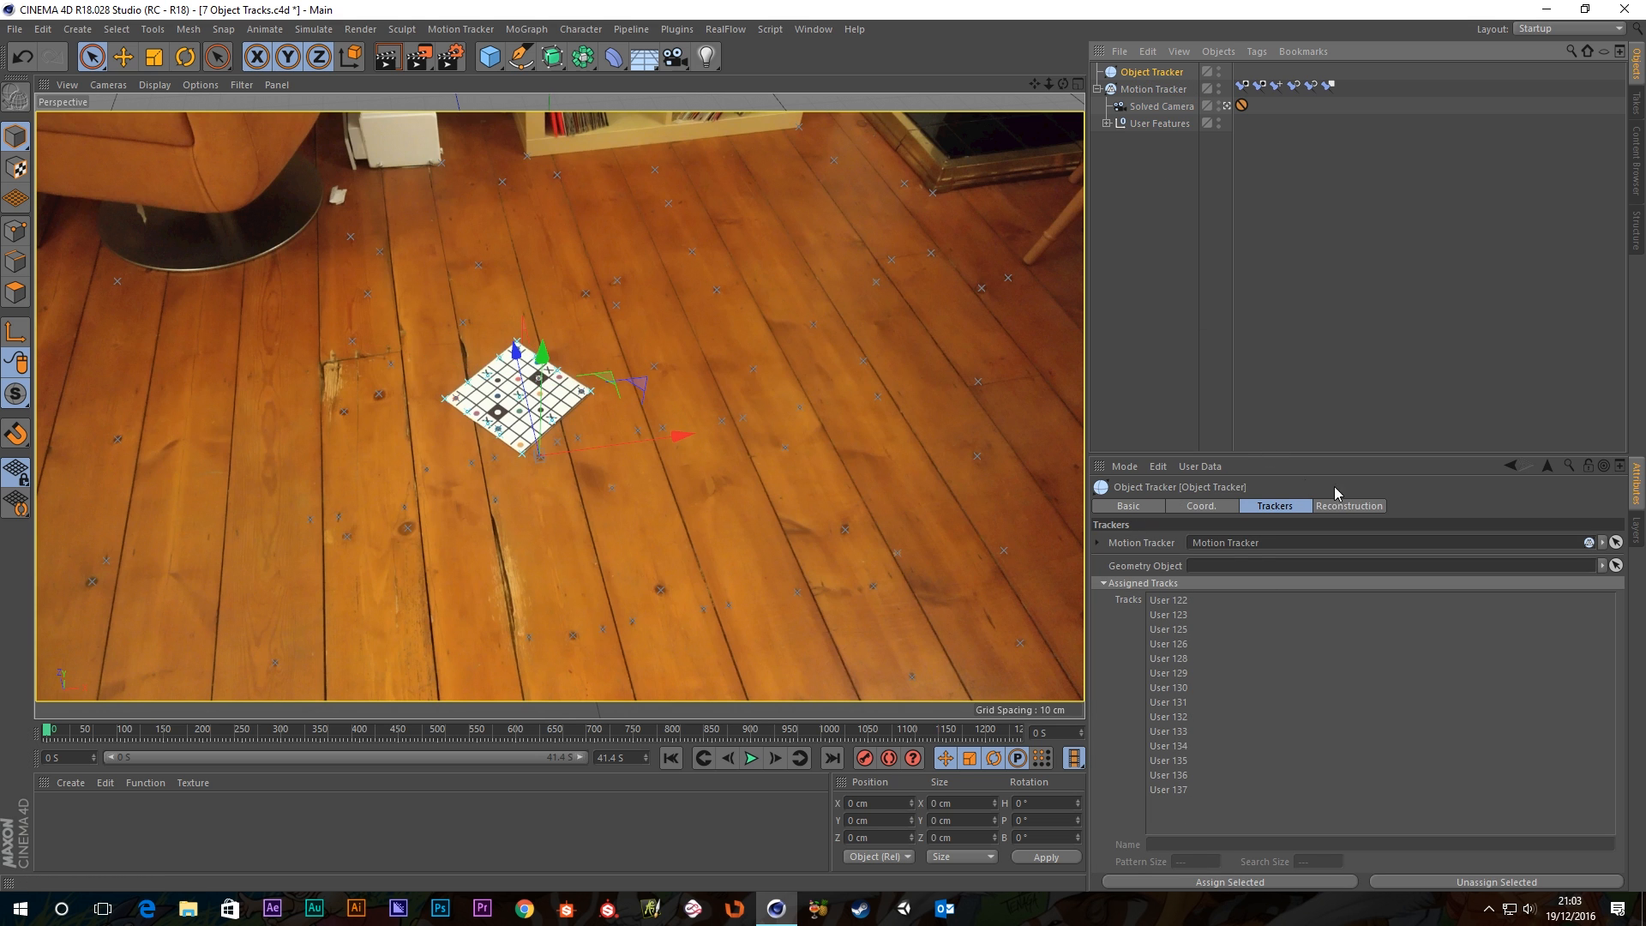
left_click(1363, 507)
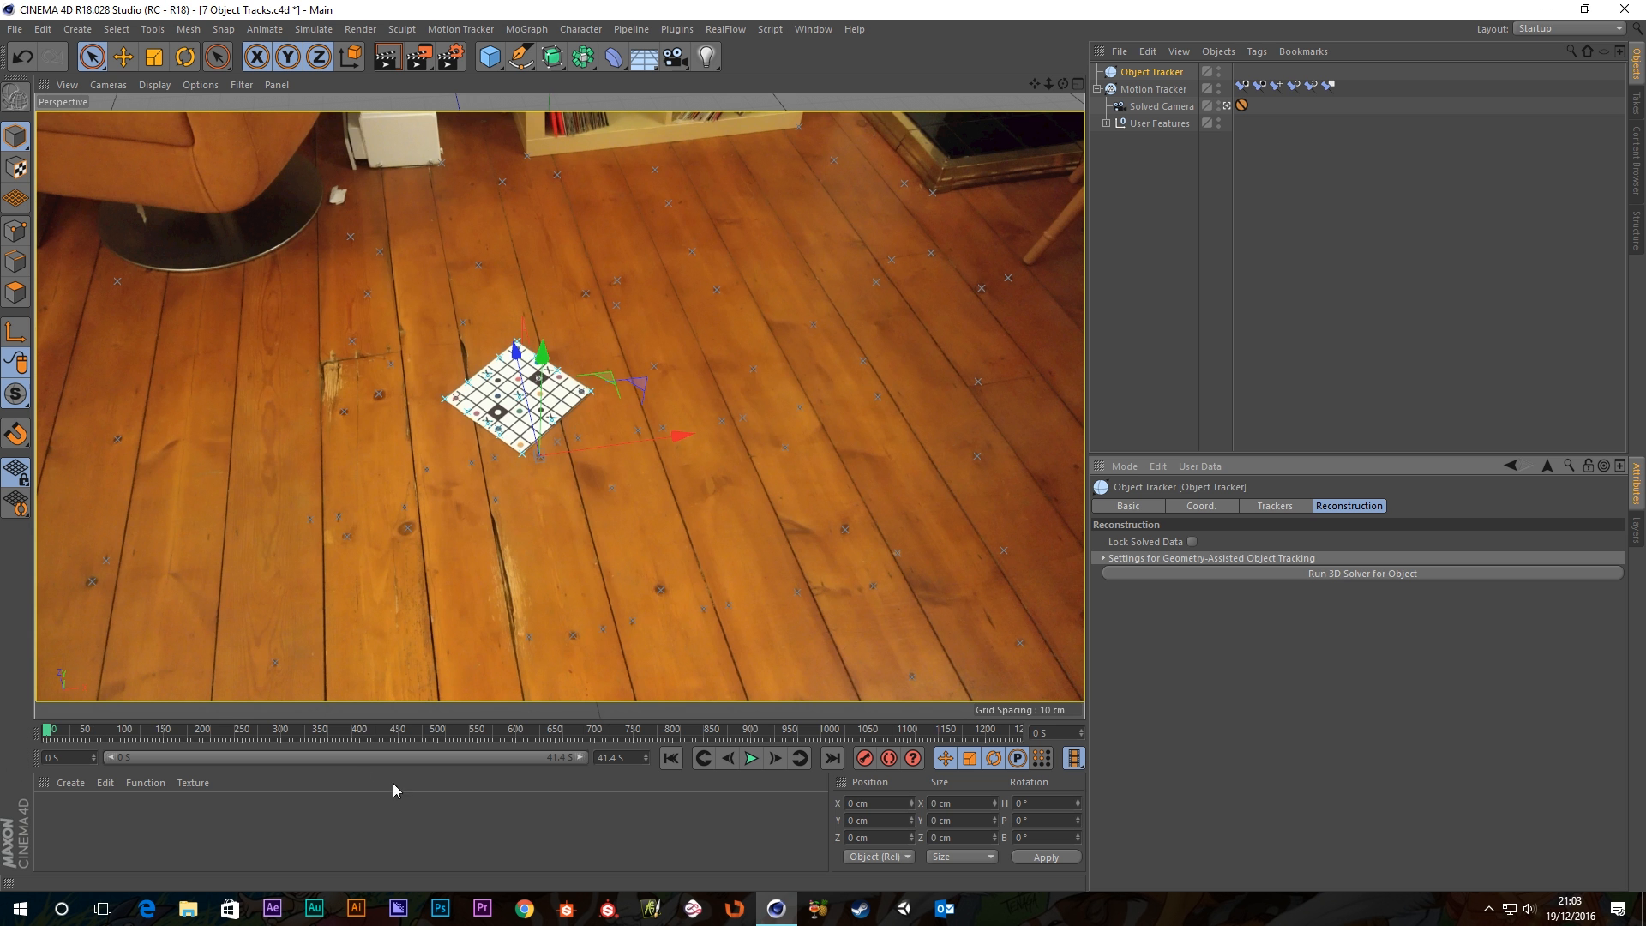
left_click_drag(76, 737, 482, 735)
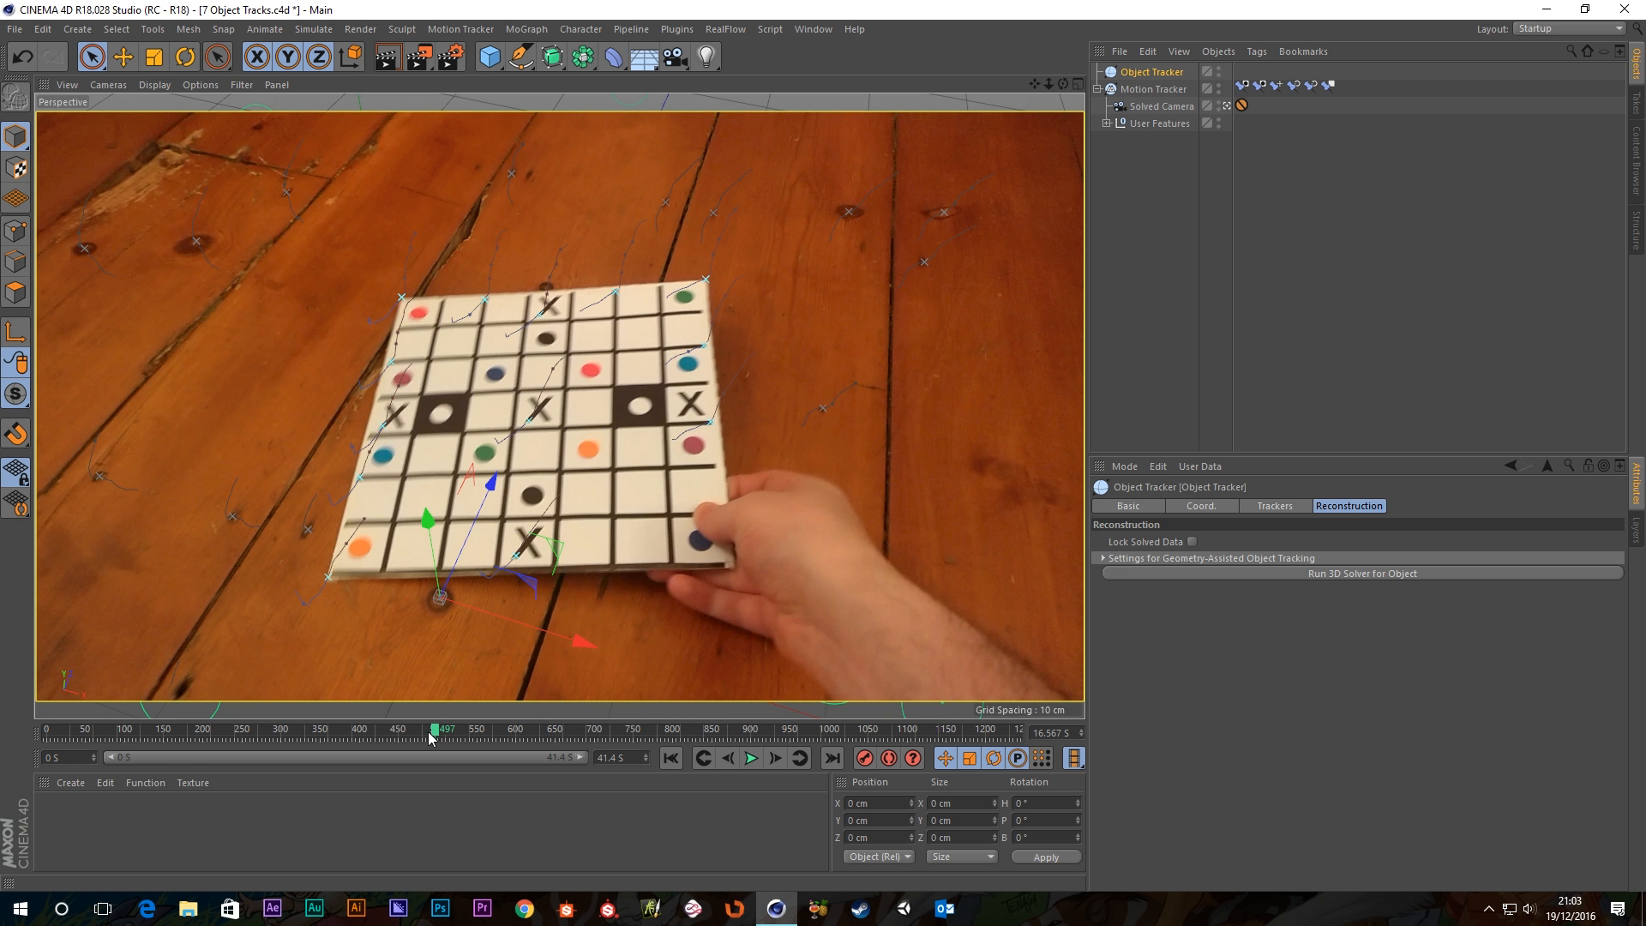
left_click_drag(431, 737, 343, 760)
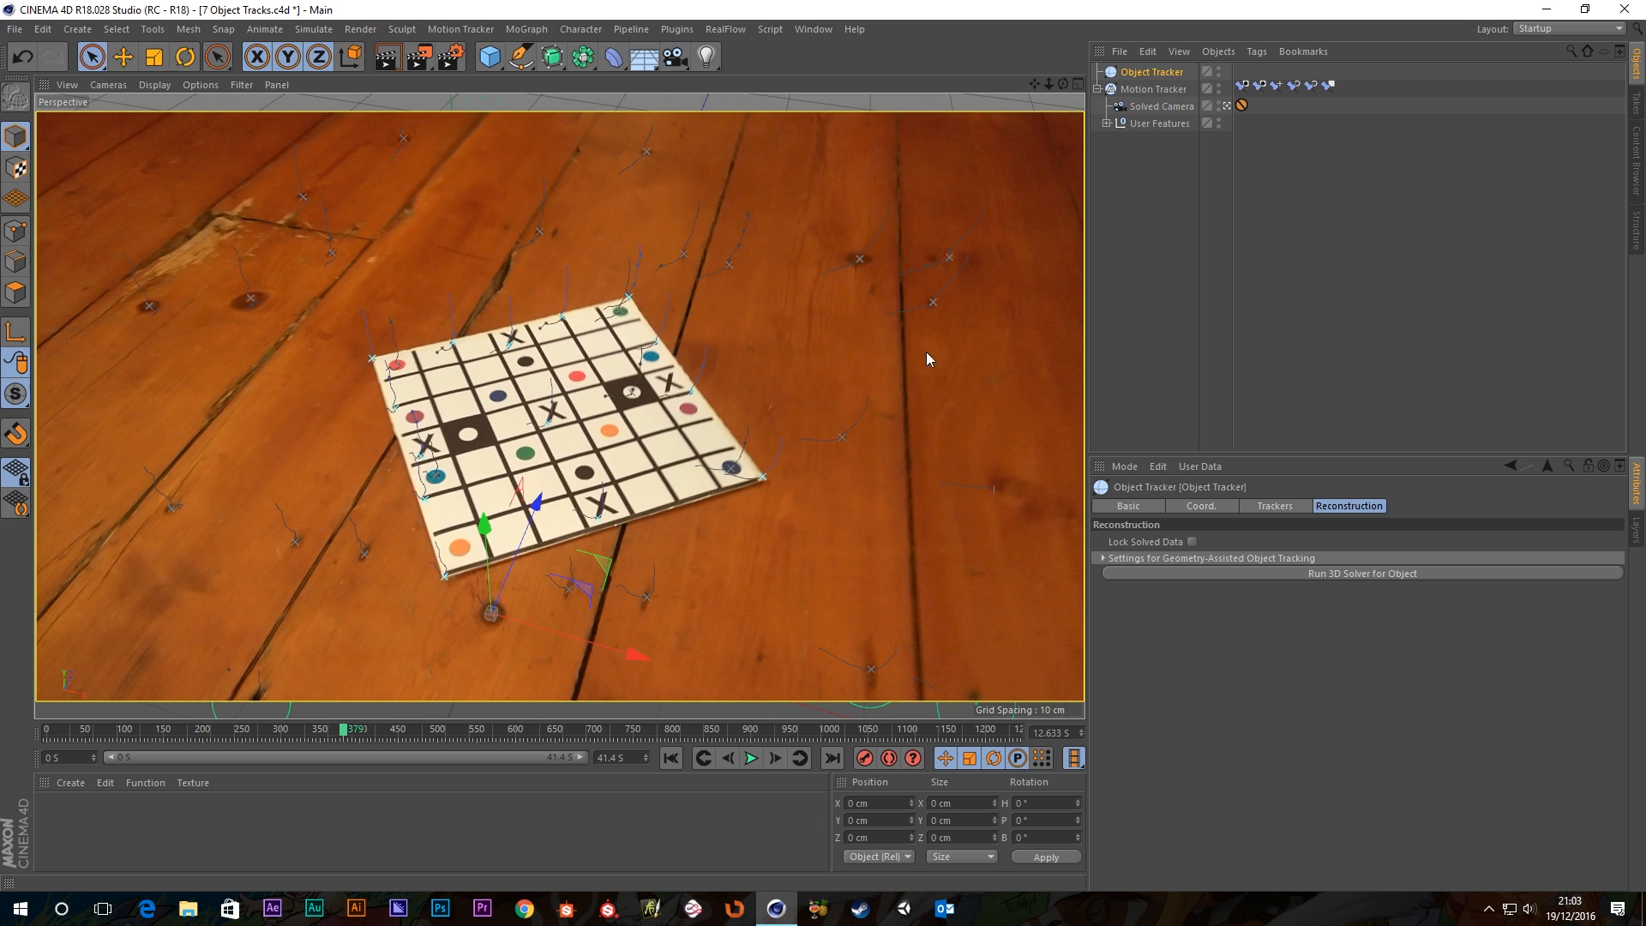
Examine the Motion Tracker's position, vector and planar constraint tags, and deselect everything.
left_click(1153, 90)
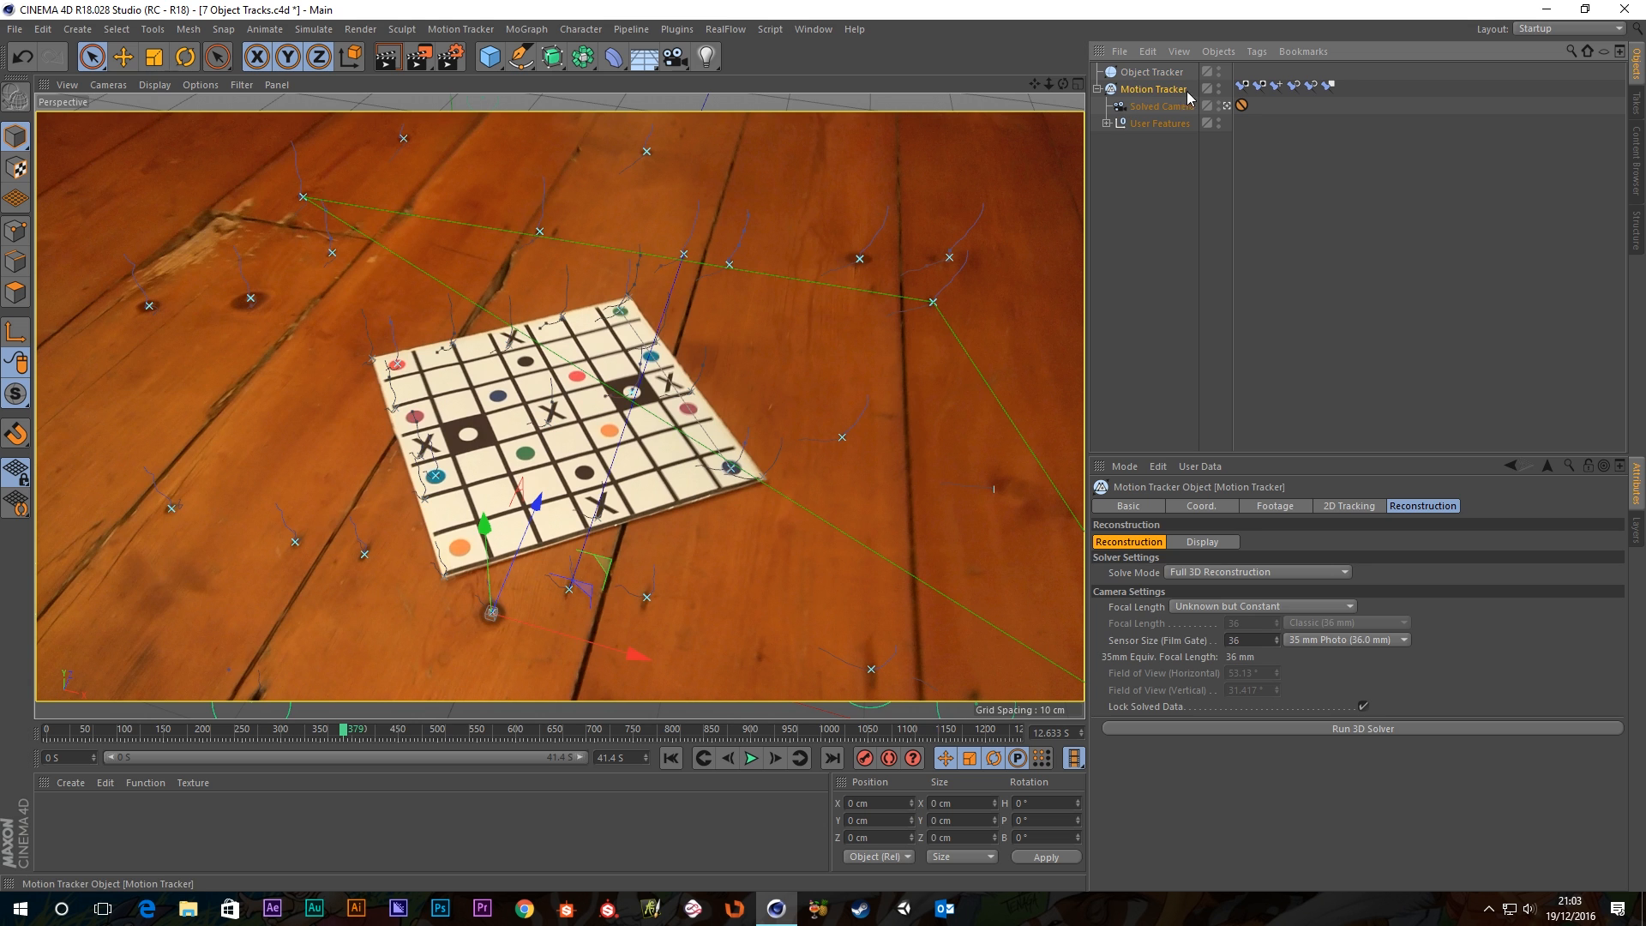
left_click(1278, 89)
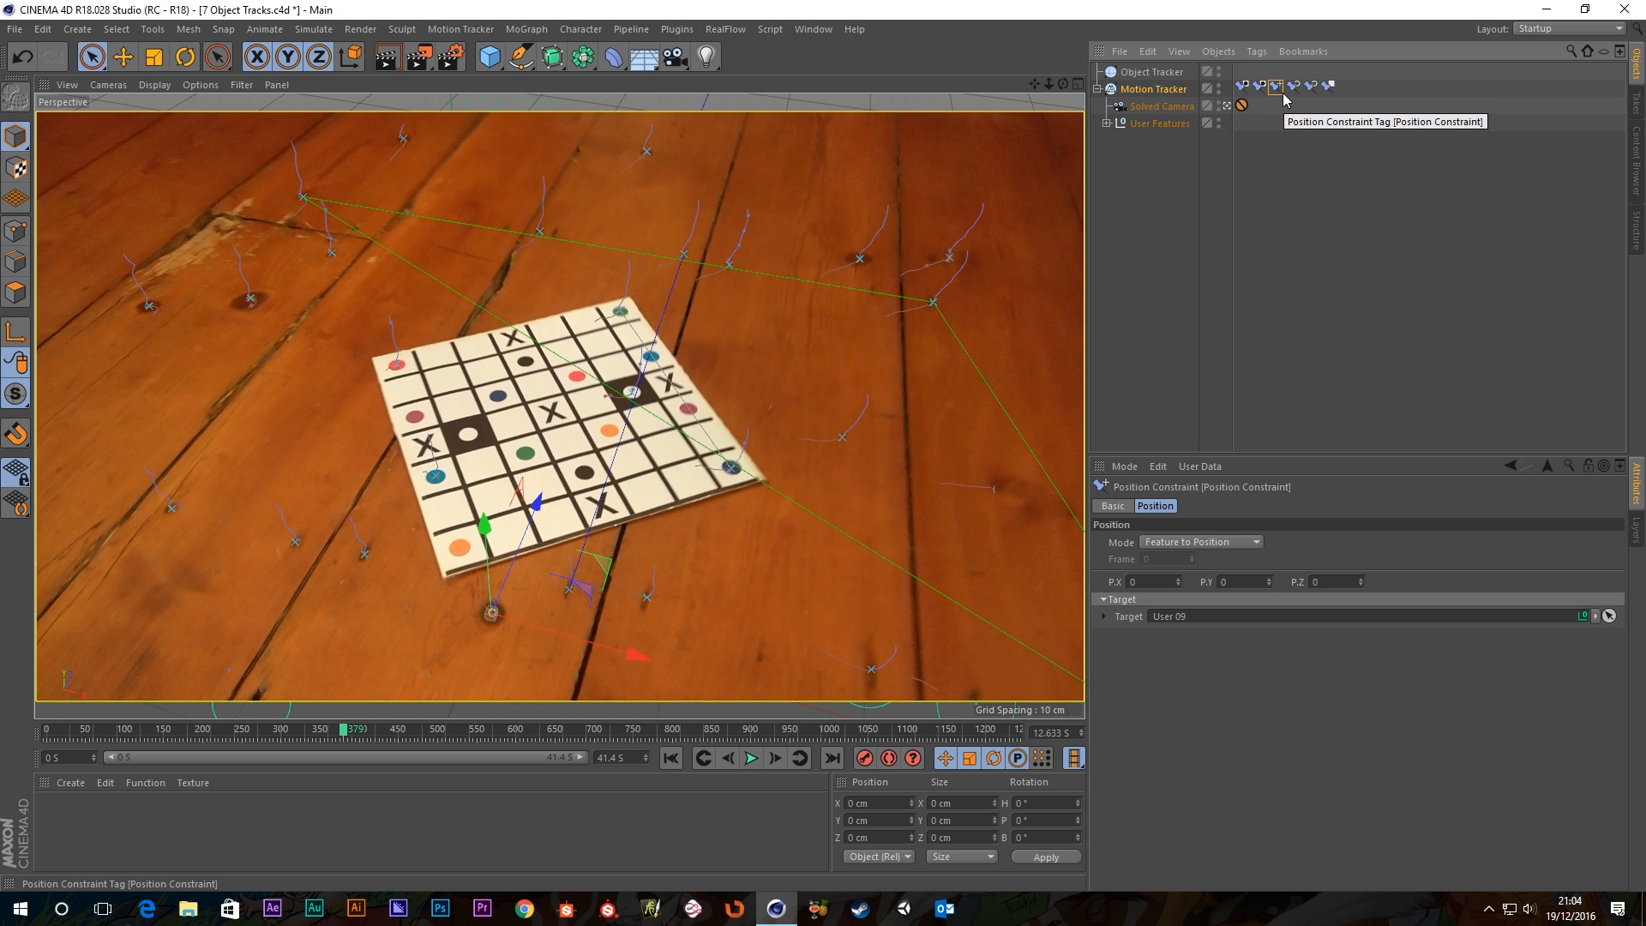
left_click(1293, 87)
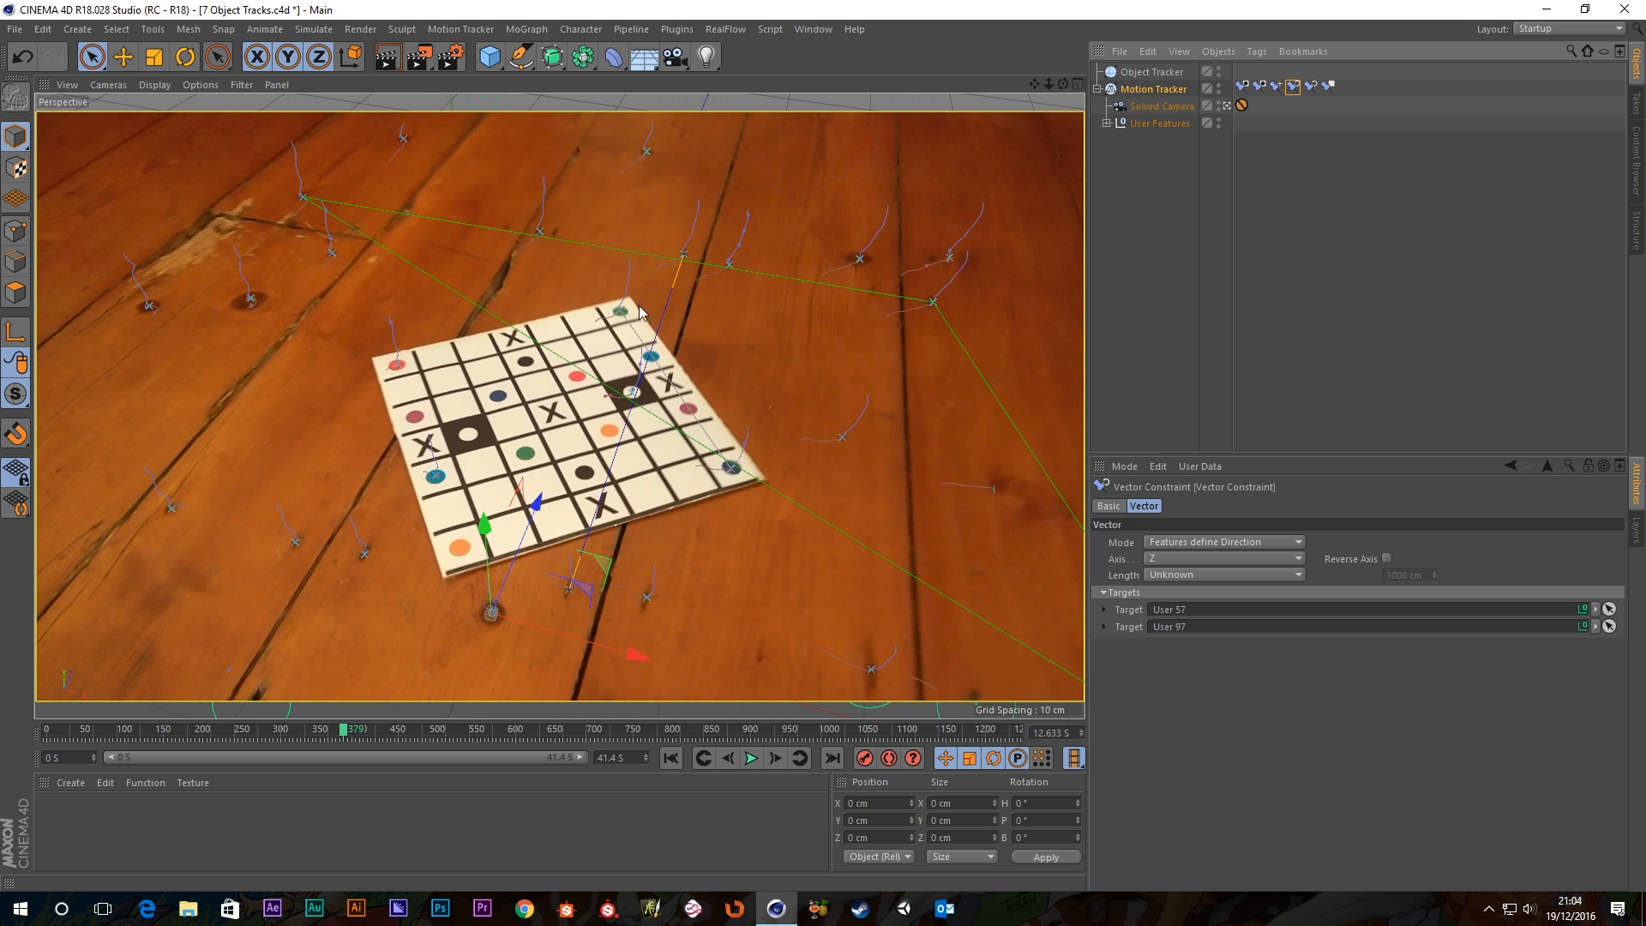
left_click(1310, 89)
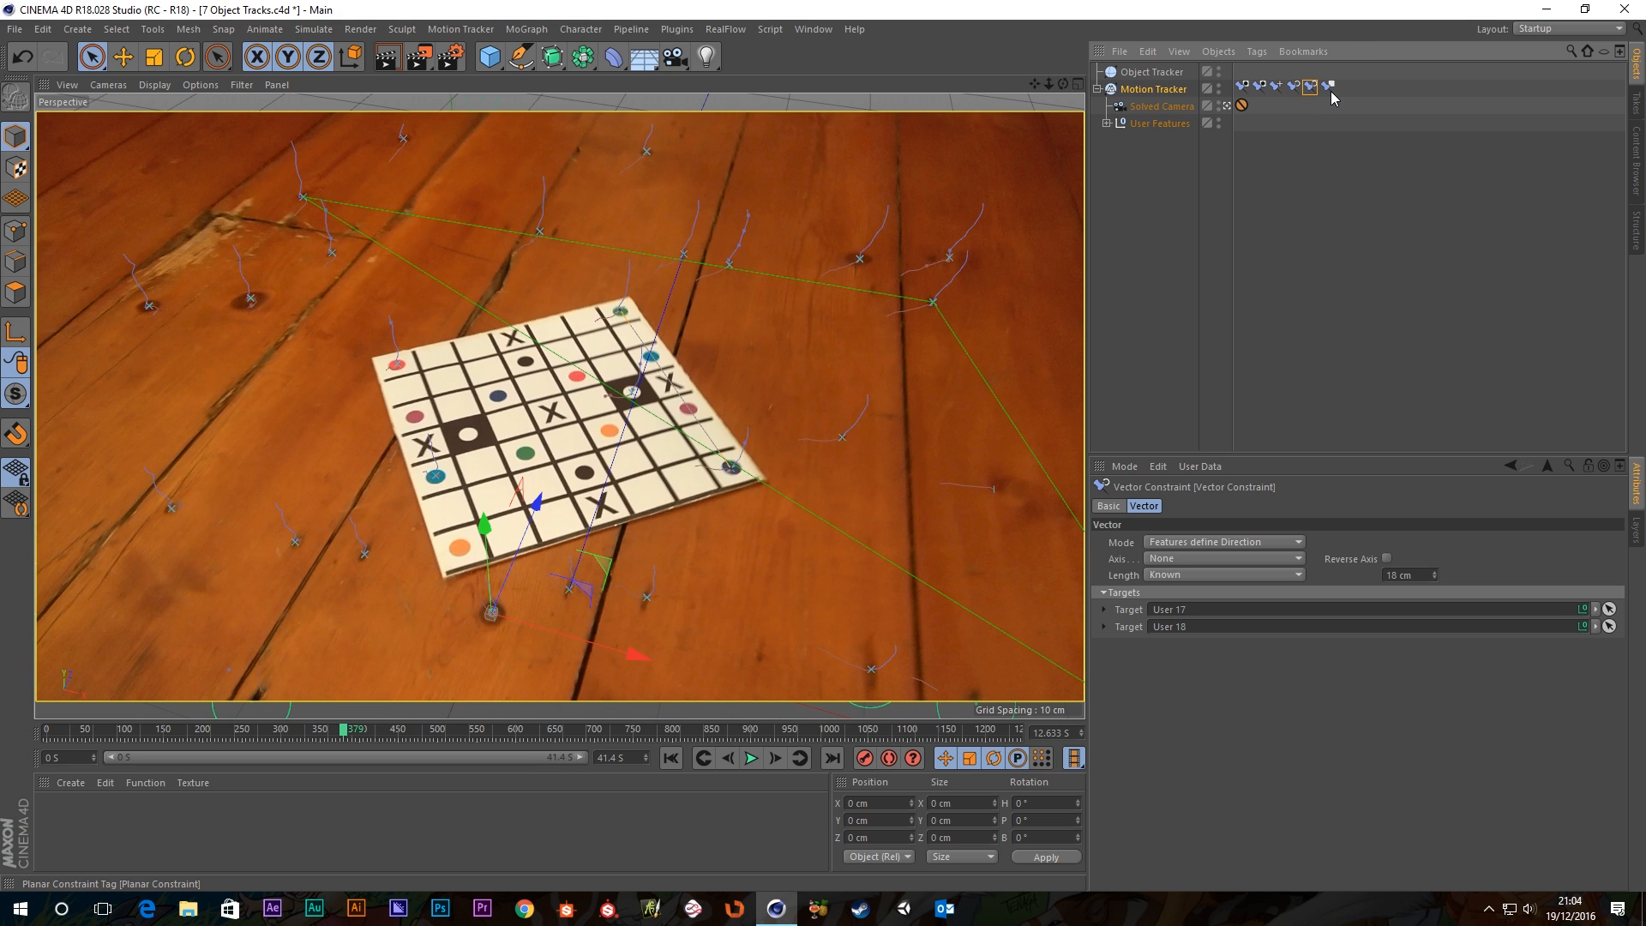
left_click(1329, 88)
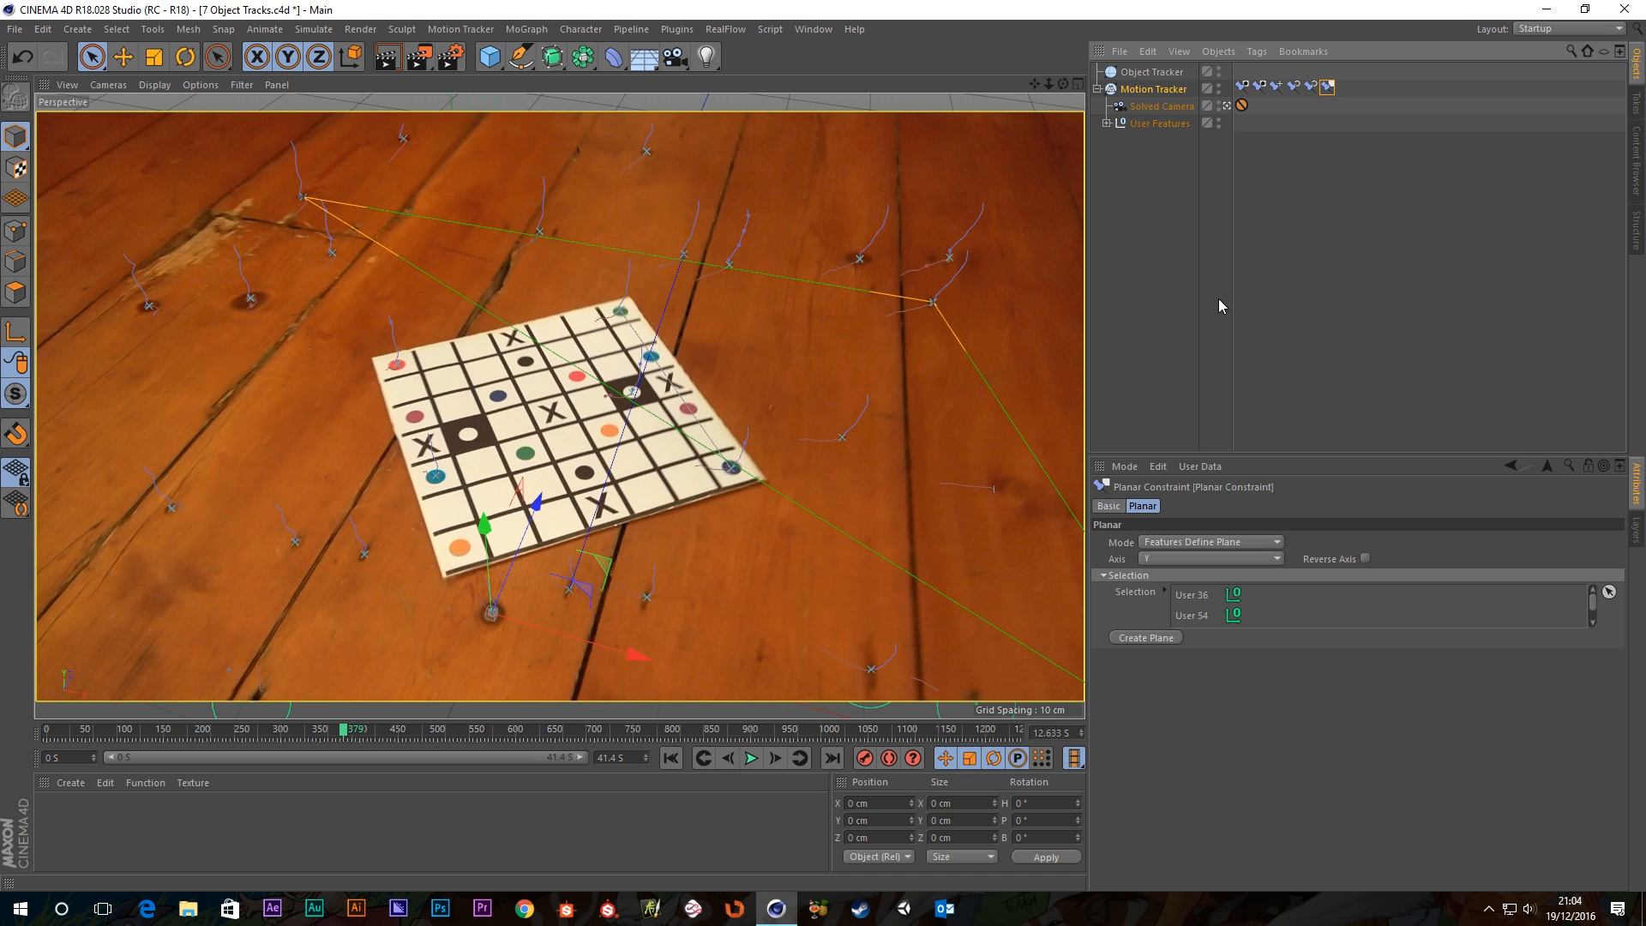
left_click(1343, 265)
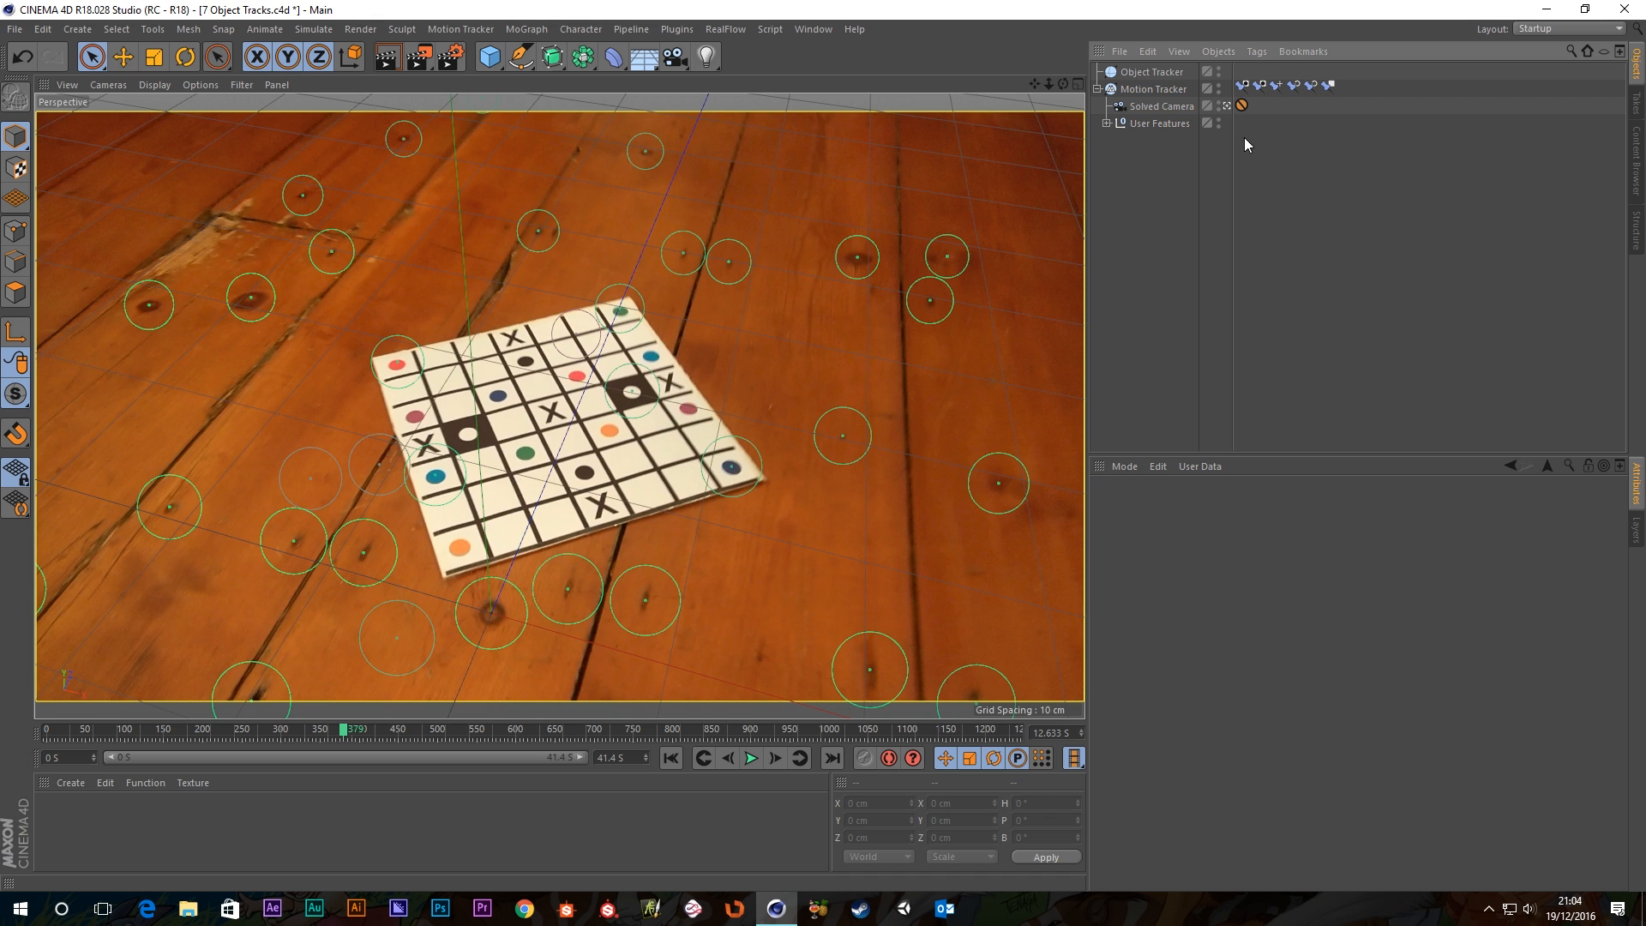
View the Object Tracker's assigned tracks list and highlight all its tracks on the card, then clear the selection.
left_click(1151, 74)
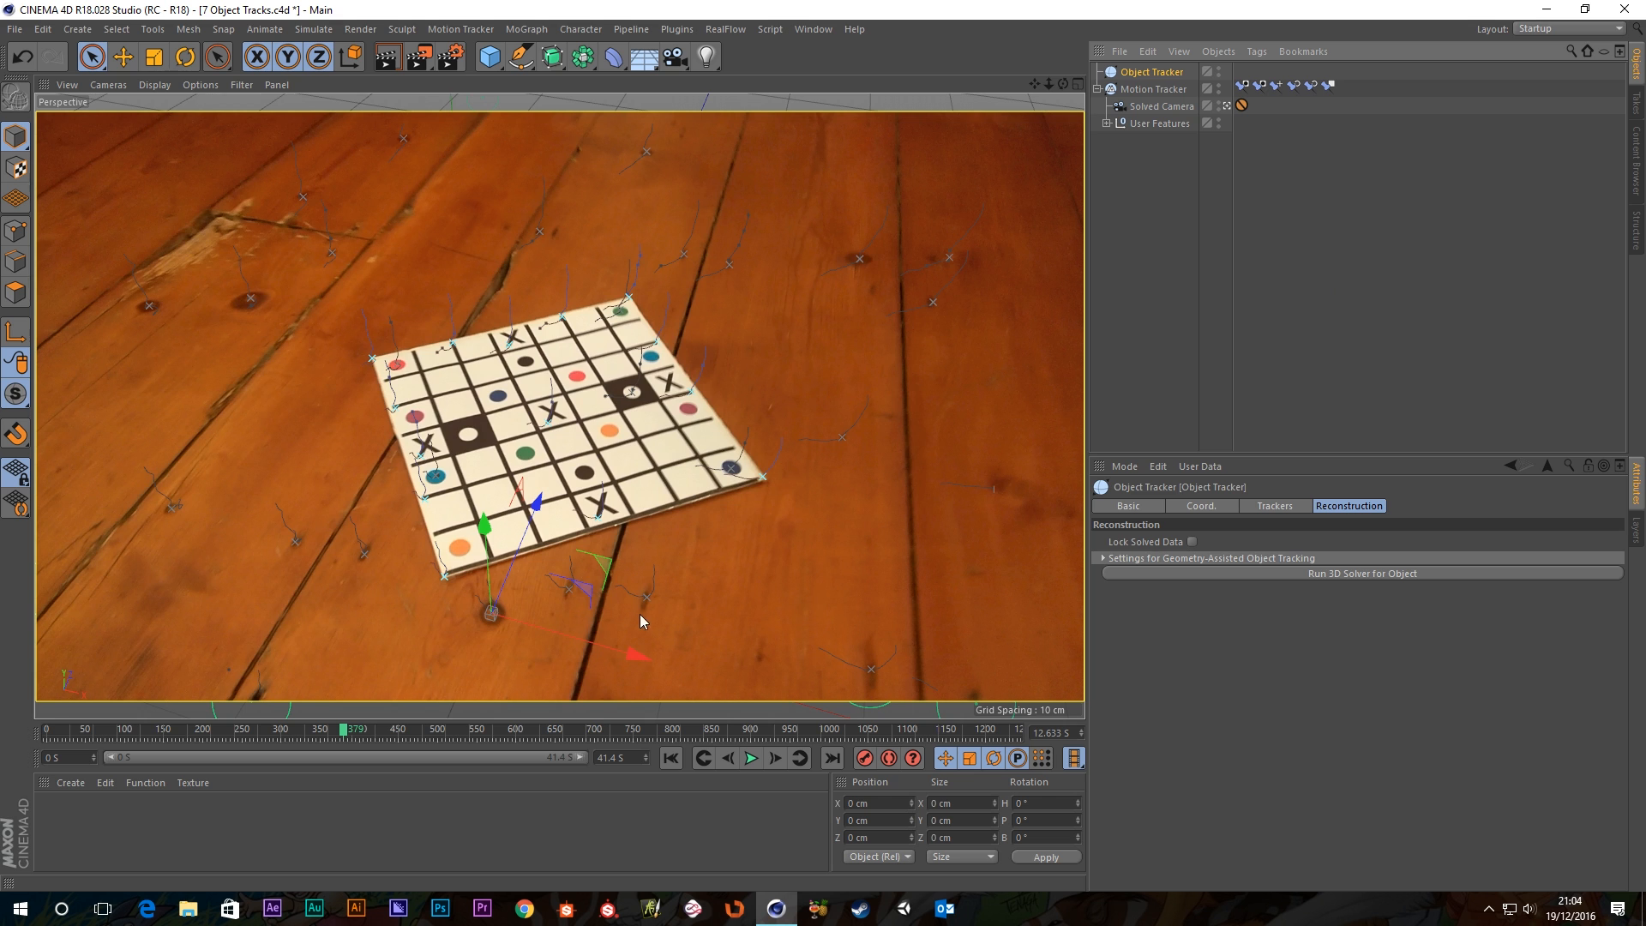
left_click(1274, 507)
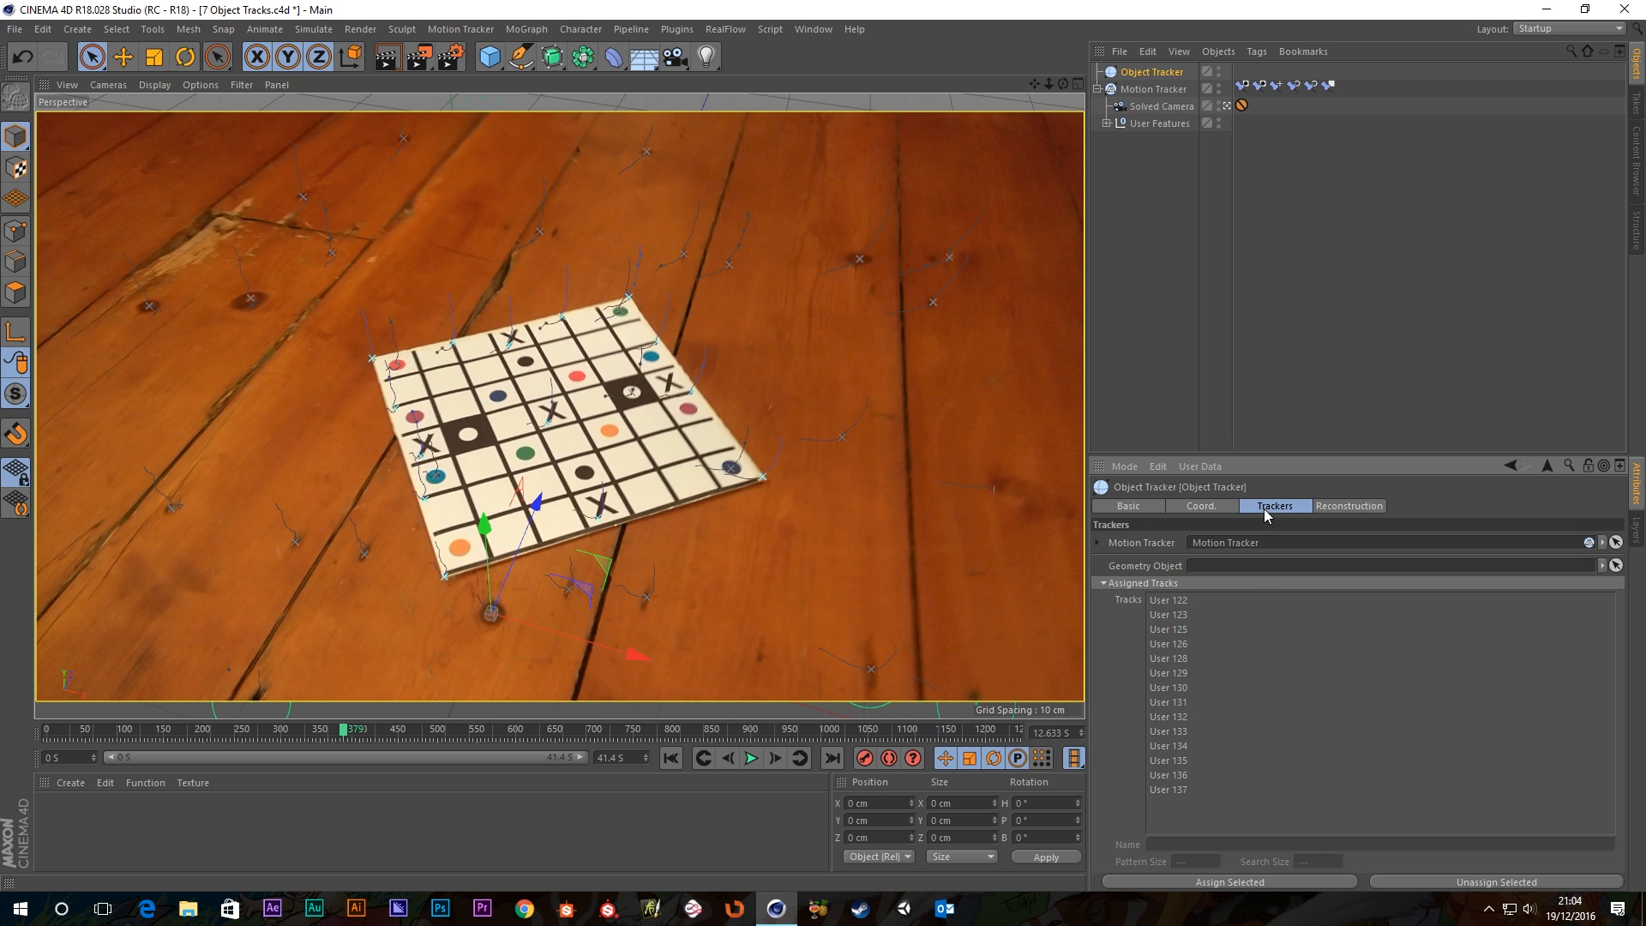
left_click(1180, 790)
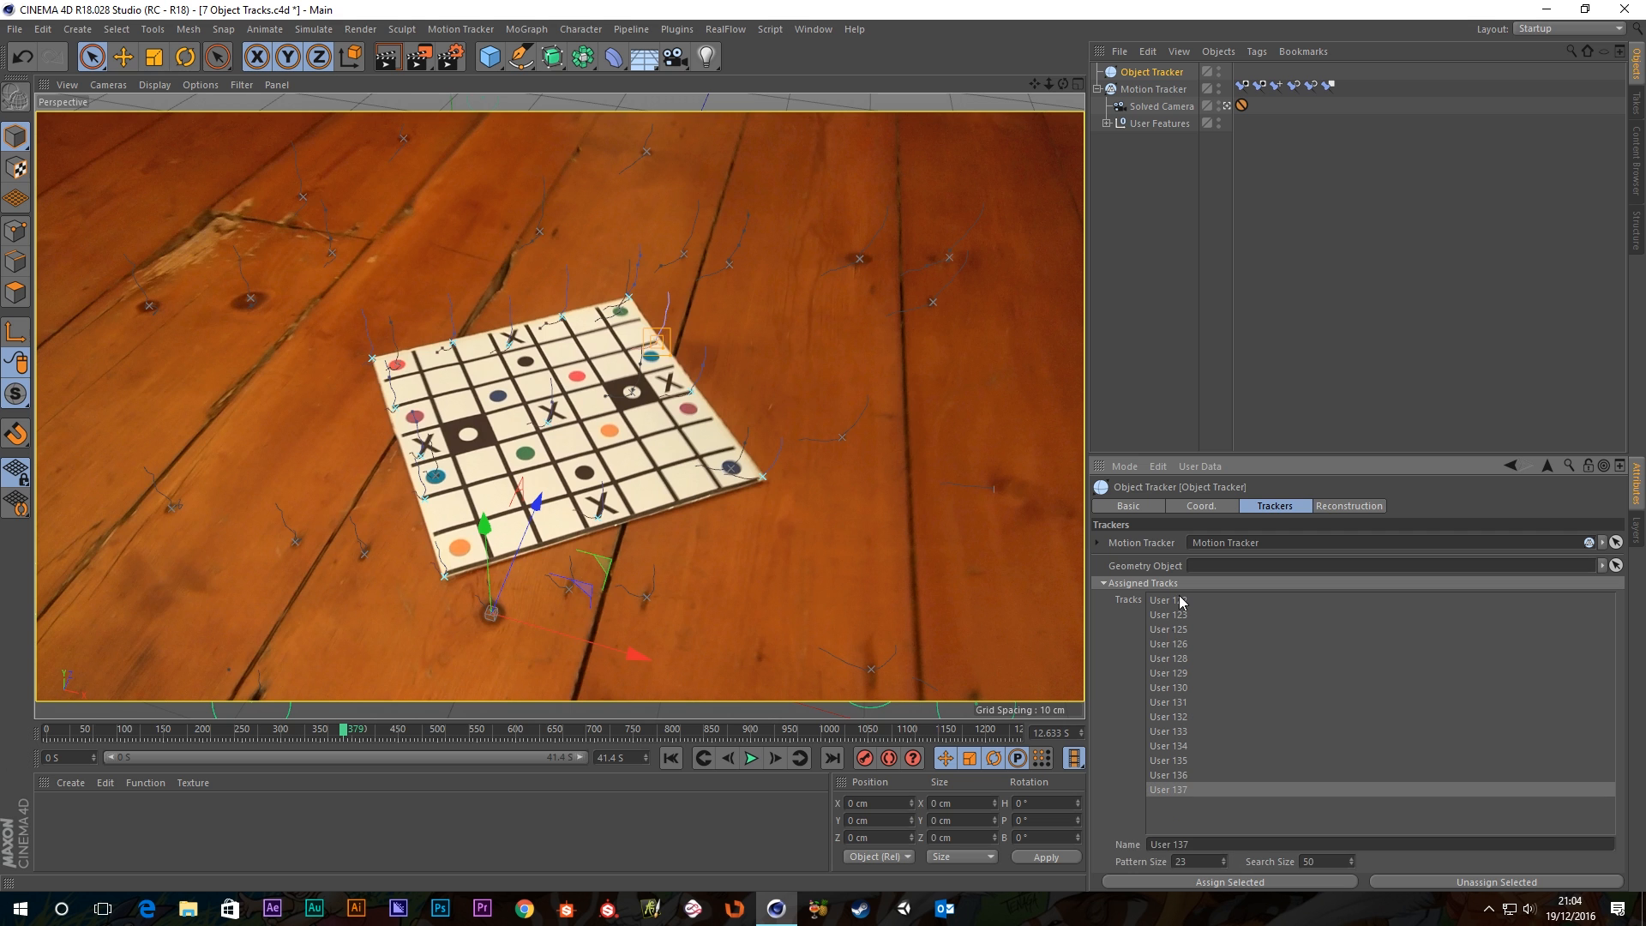
key("ctrl+a")
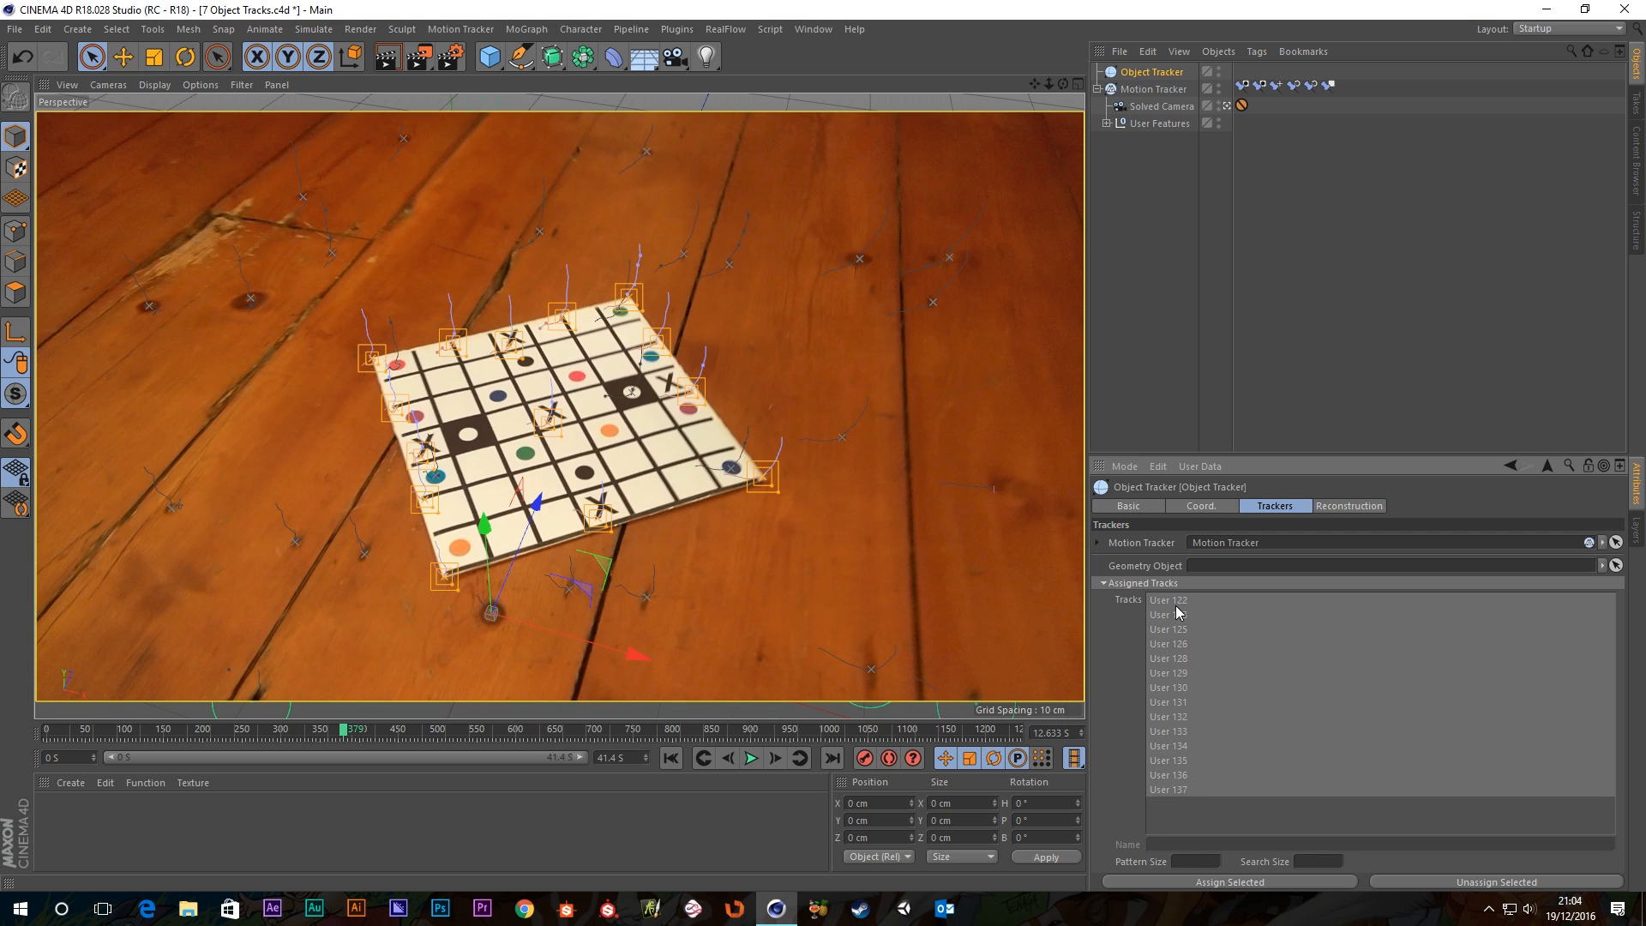
left_click(1180, 805)
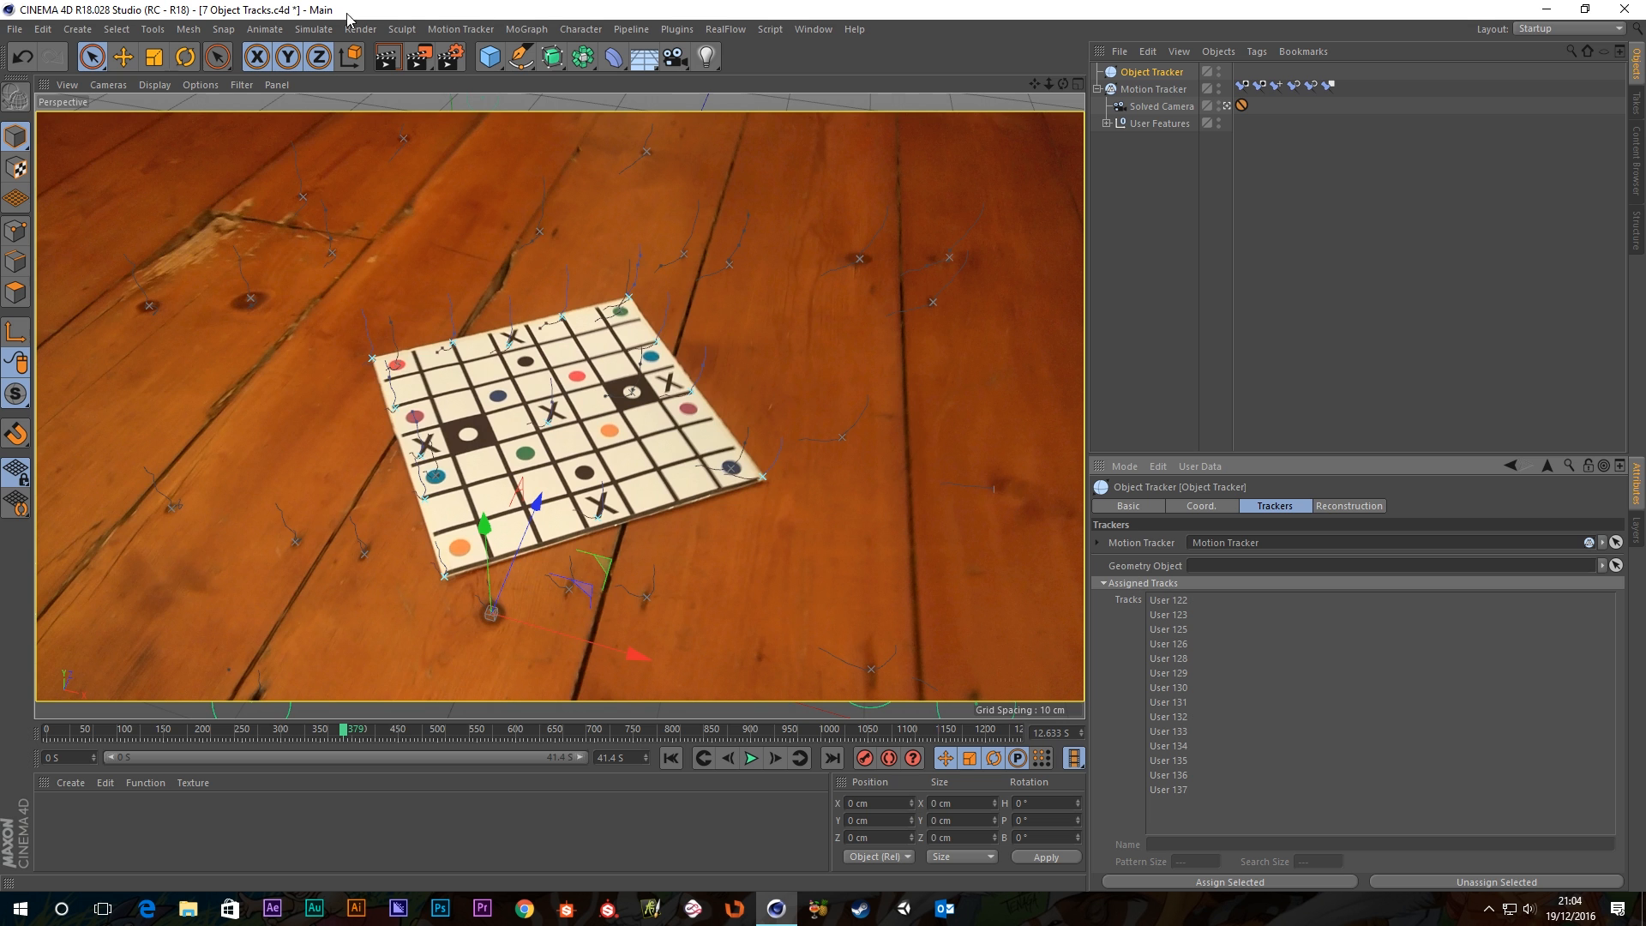
Create a plane 20 cm wide and 20 cm high, and move it along Z to about 17.3 cm over the card.
left_click(489, 56)
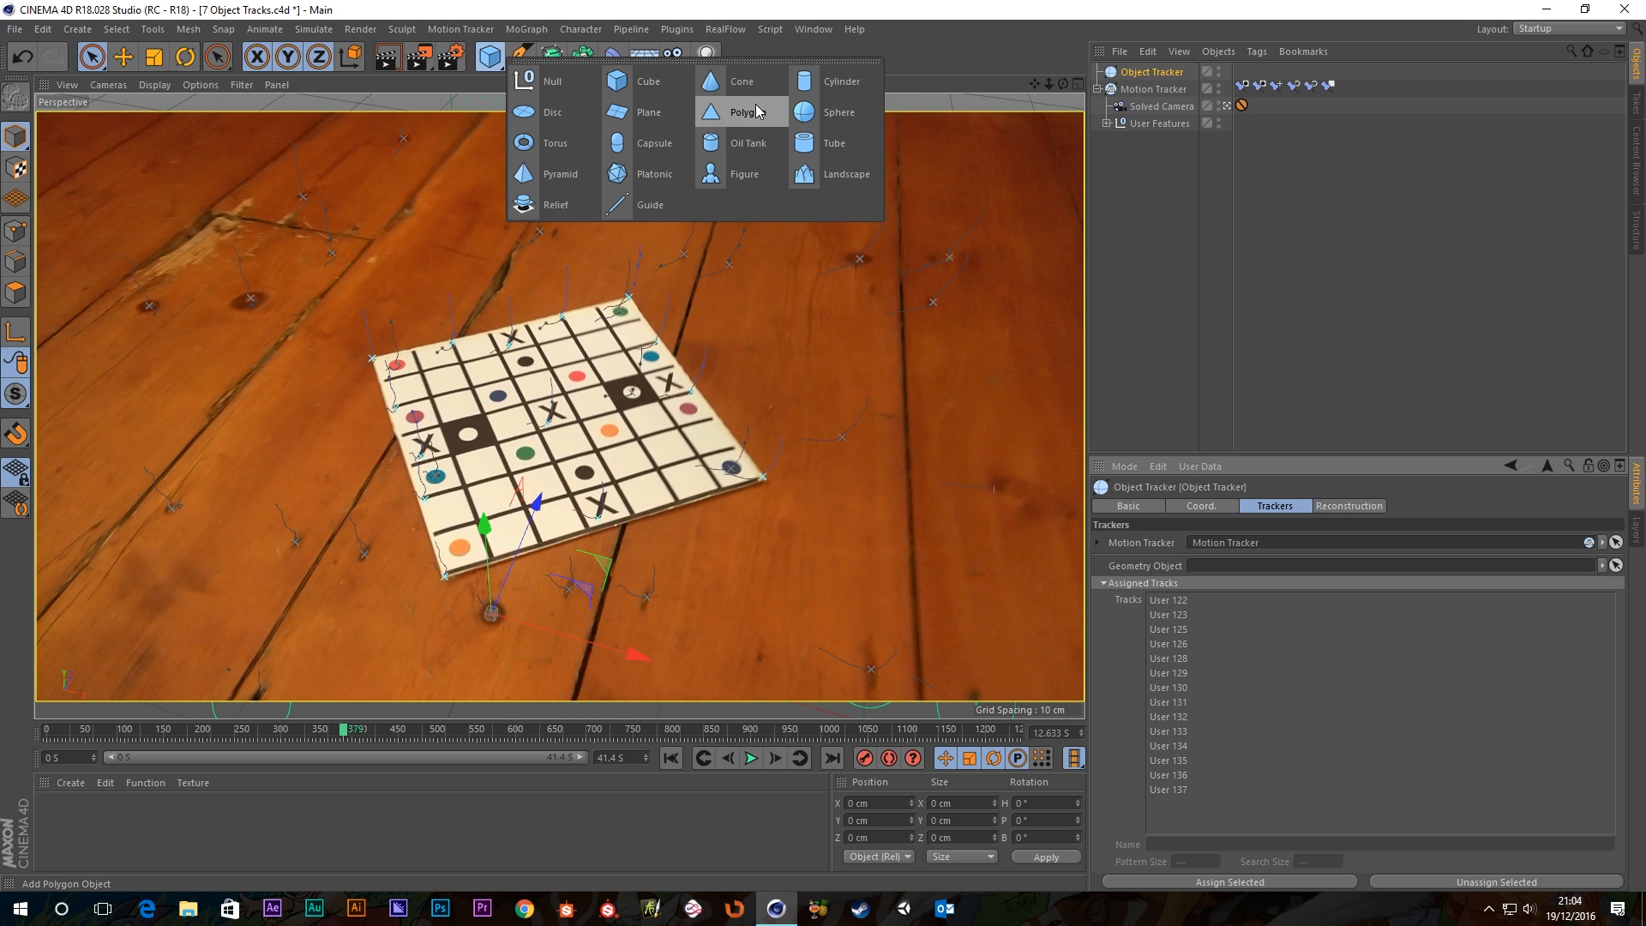
left_click(646, 115)
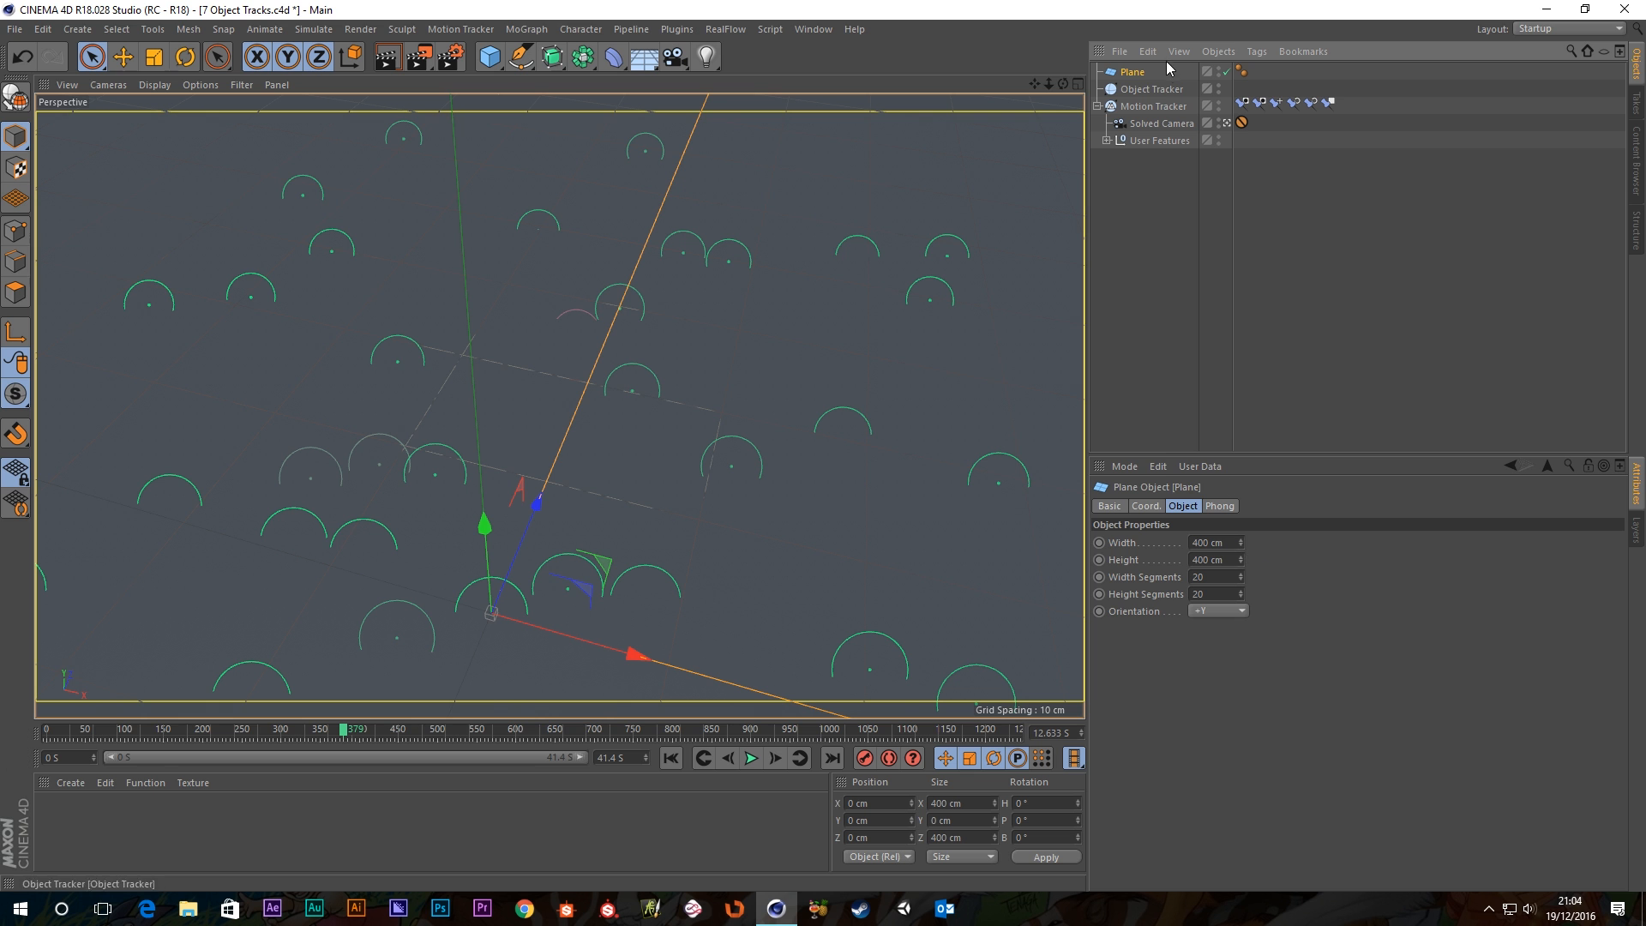
left_click_drag(1234, 542, 1194, 542)
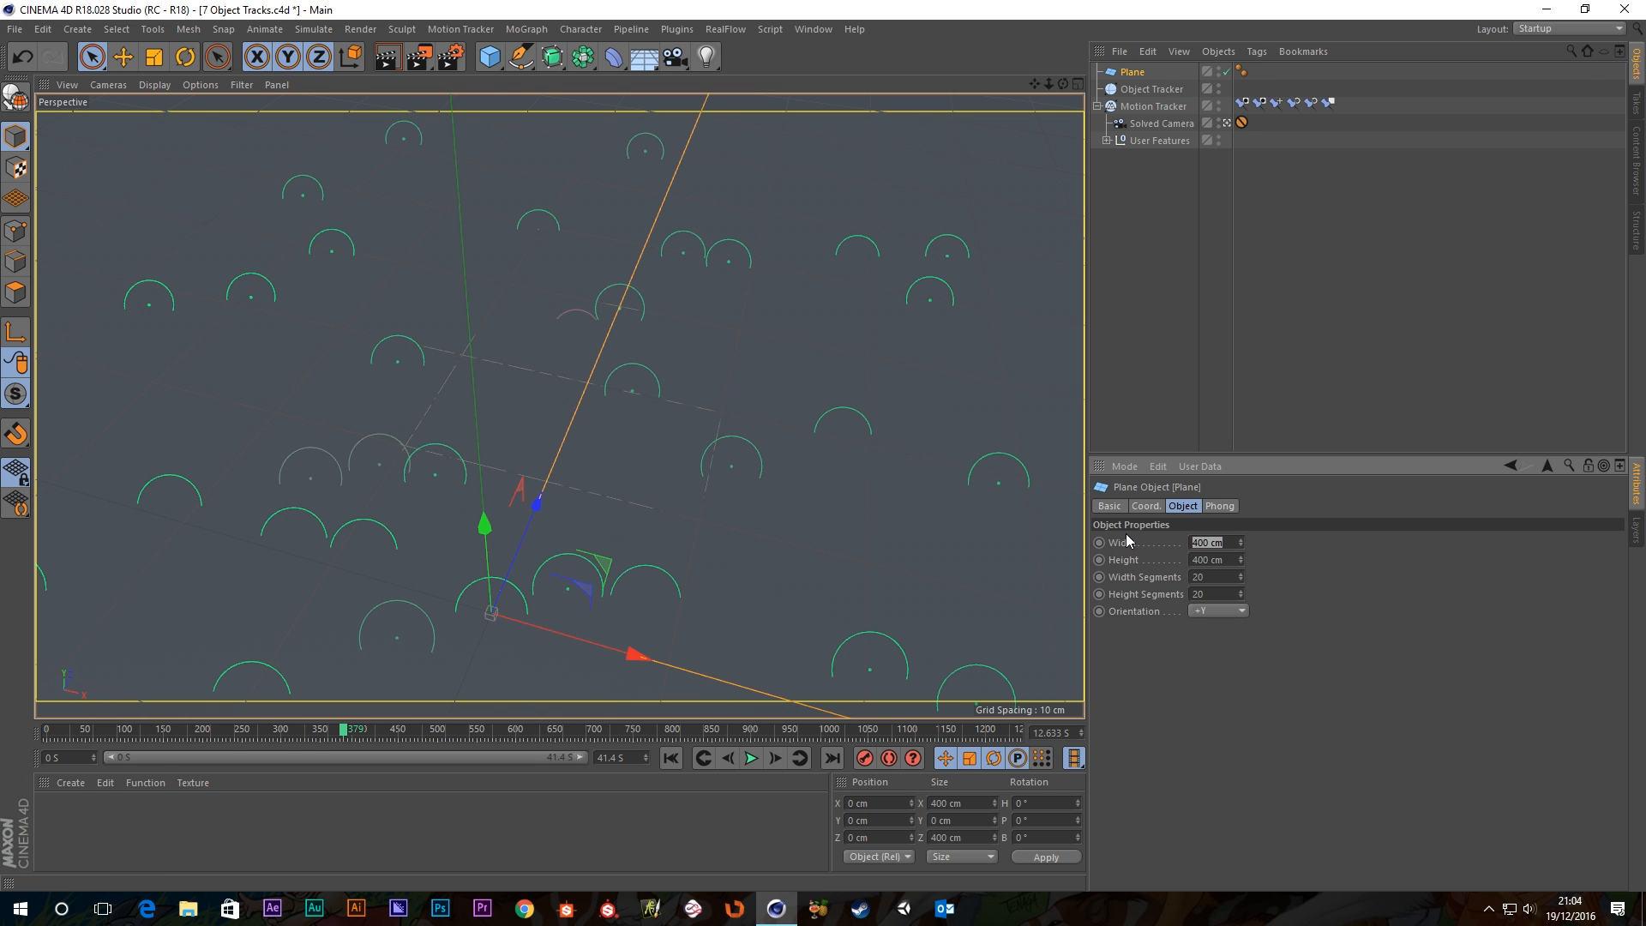
type("20")
key("Tab")
type("20")
key("Tab")
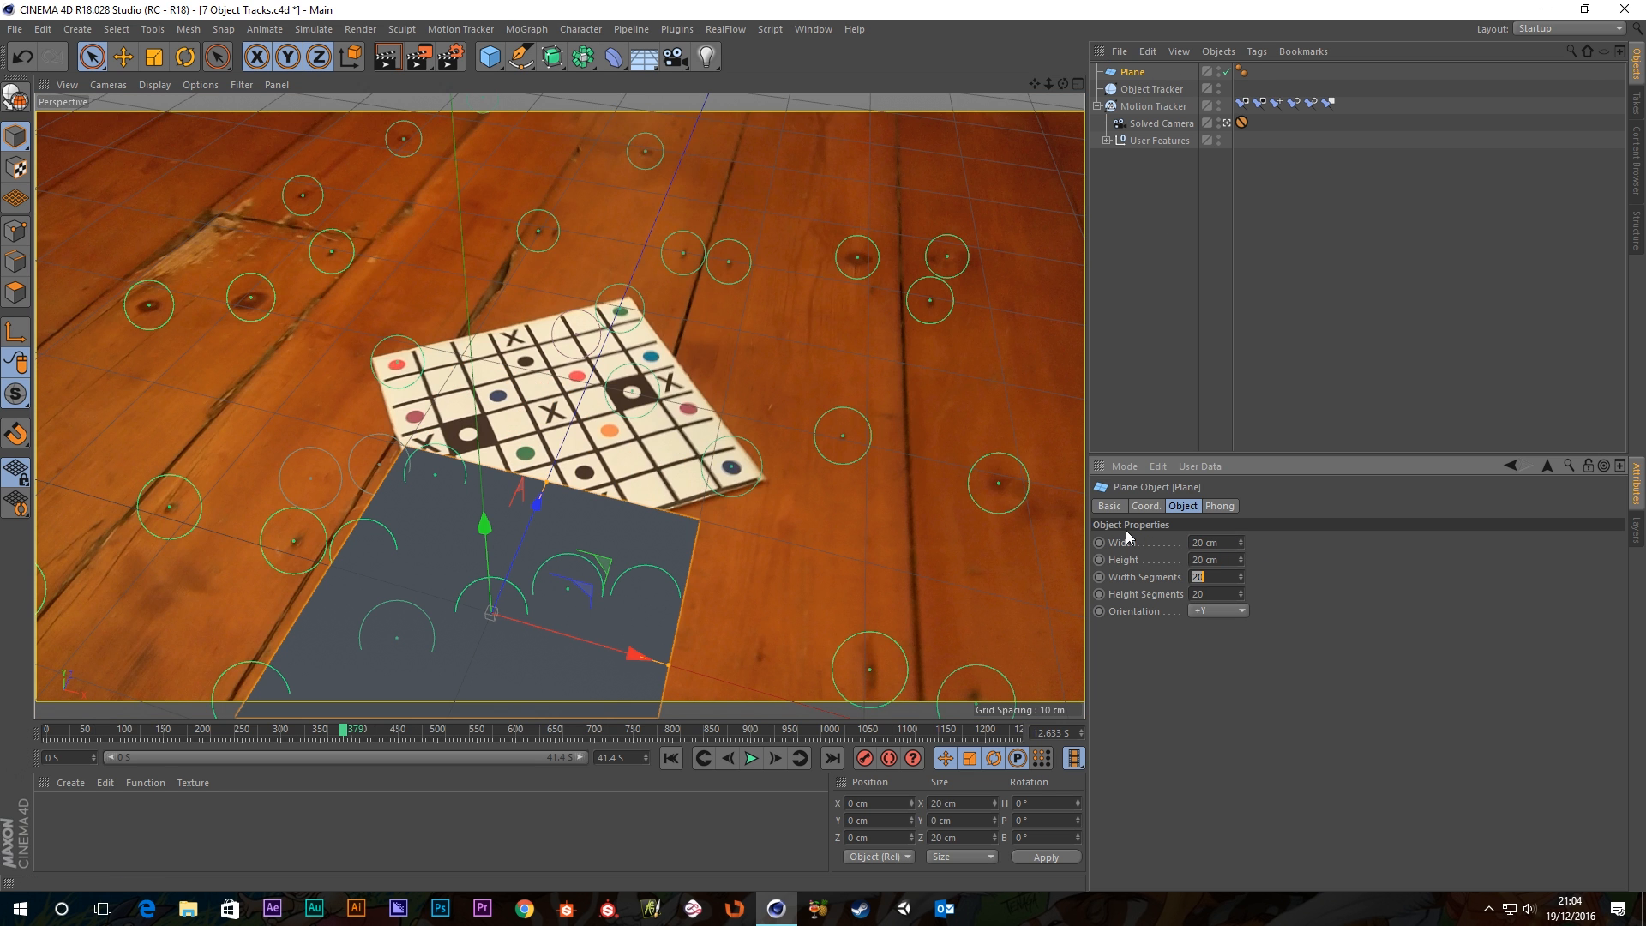
left_click_drag(533, 522, 619, 340)
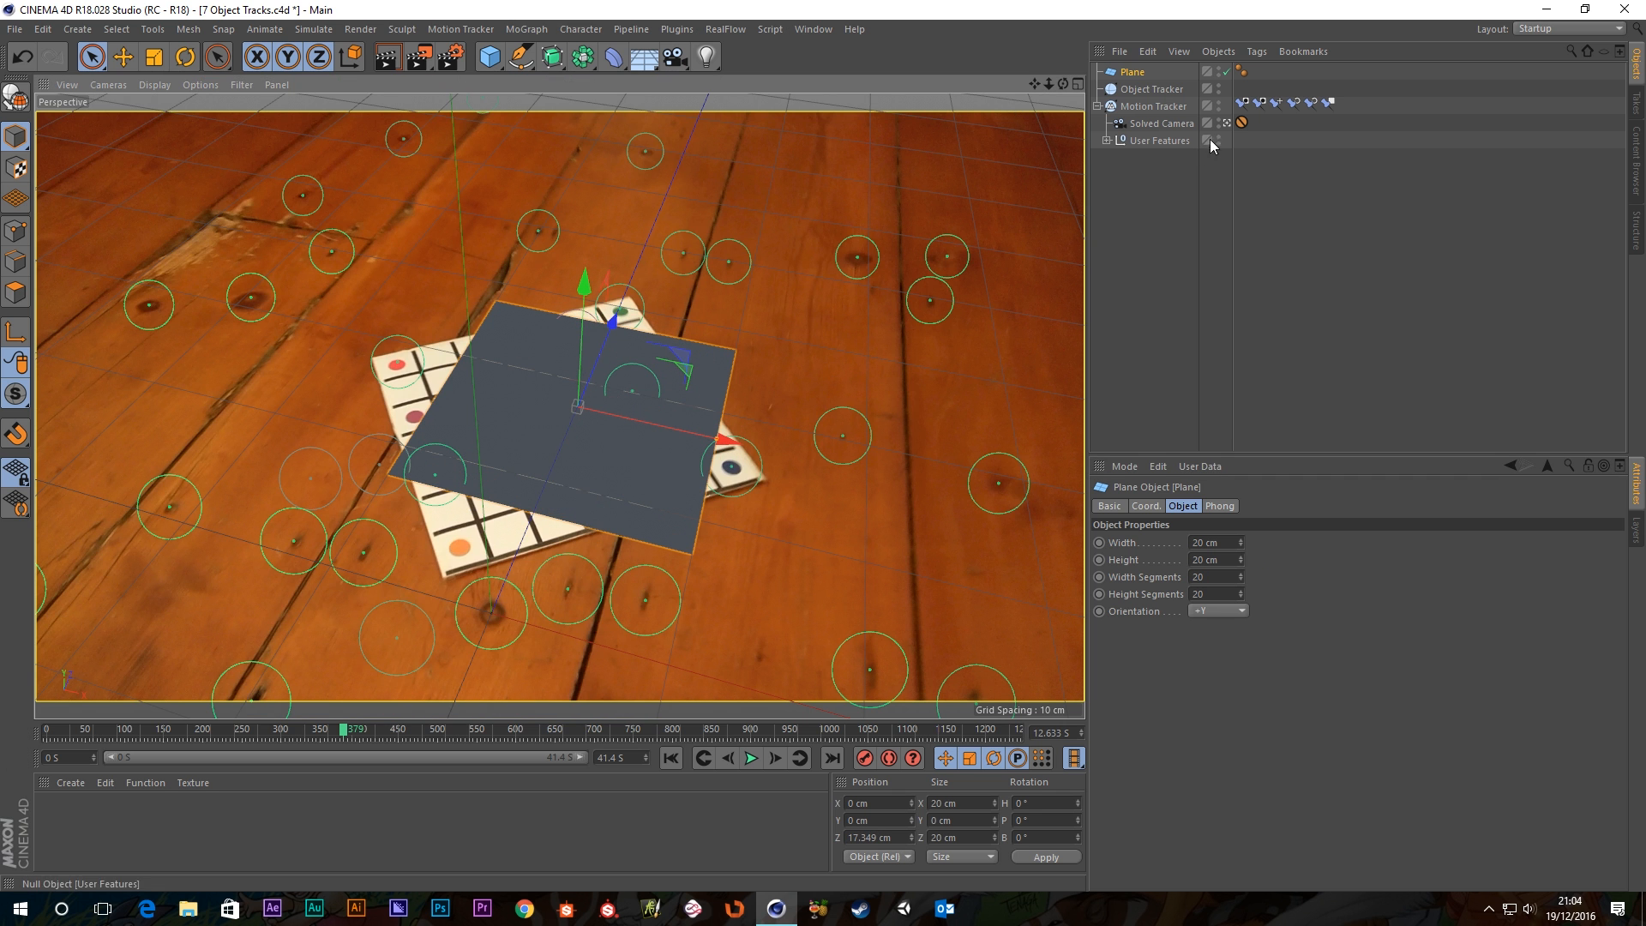
Leave the Solved Camera, examine the plane among the user features from outside, and return to the Solved Camera view.
left_click(1226, 122)
scroll(562, 481, "up", 2)
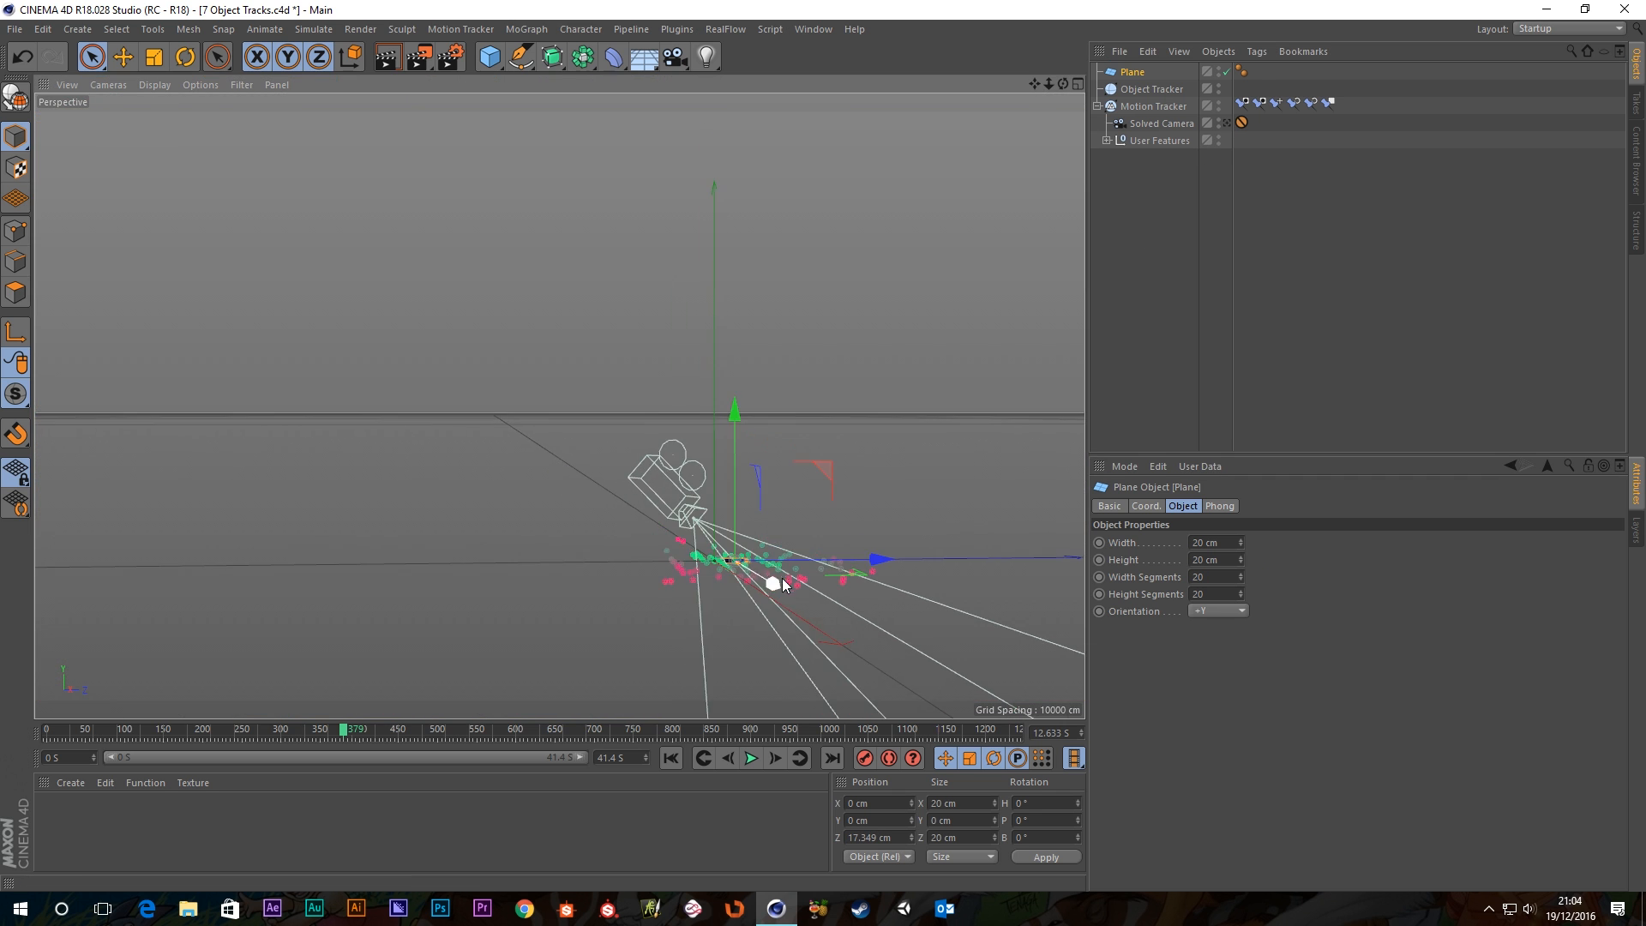
scroll(734, 563, "up", 4)
scroll(748, 569, "up", 10)
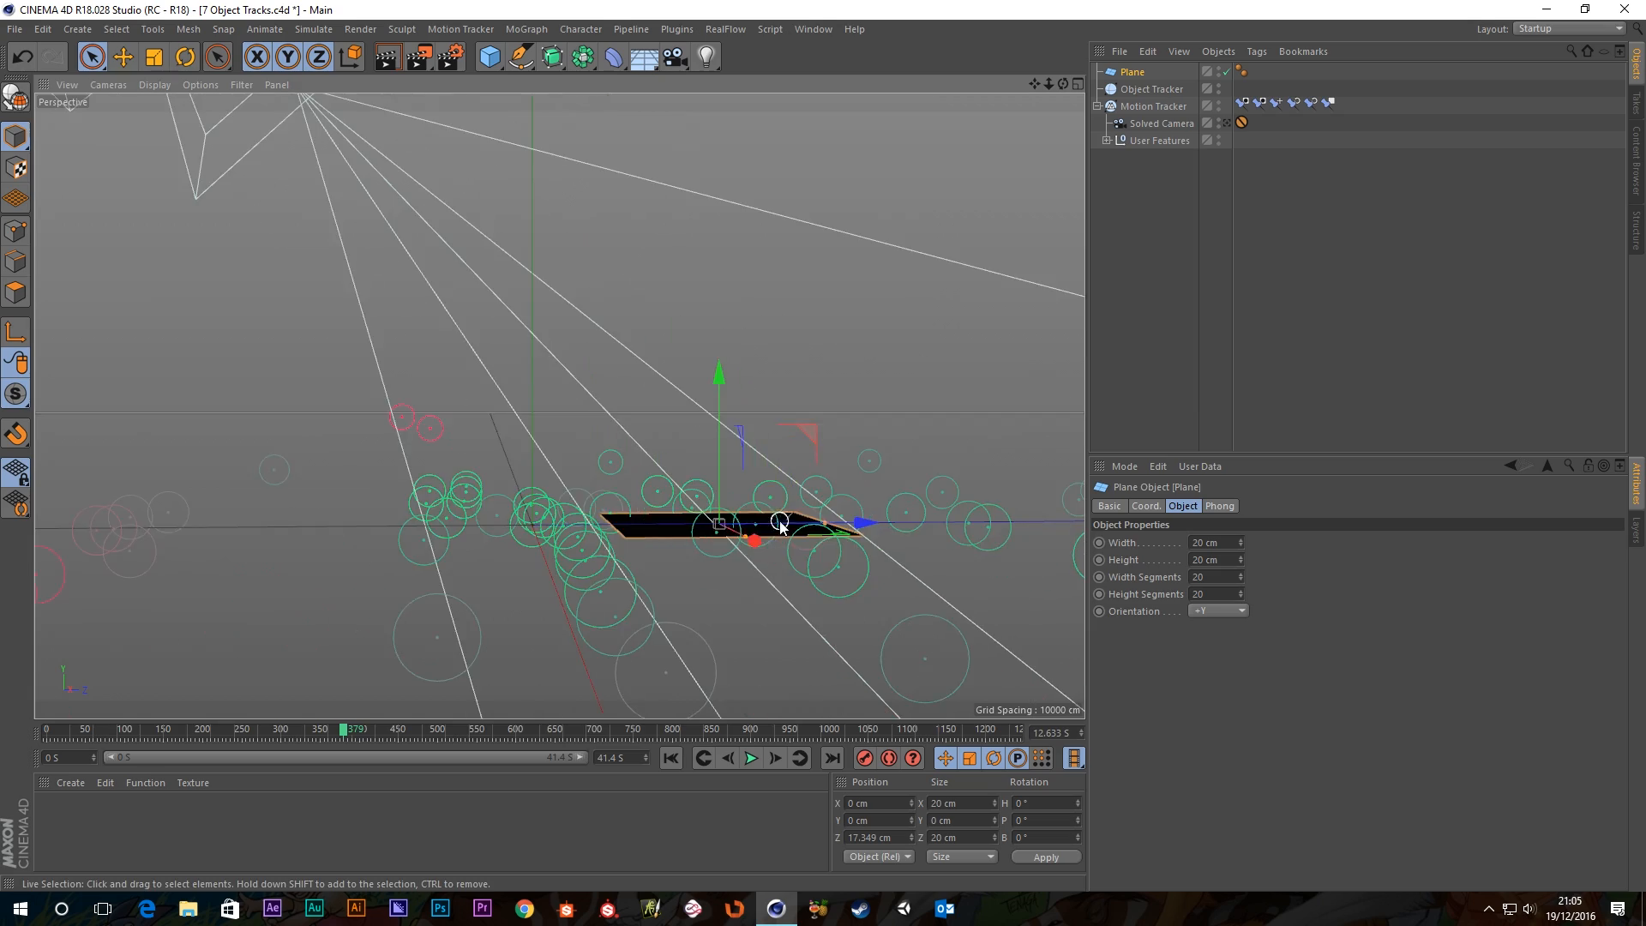
left_click_drag(667, 589, 857, 566, "alt")
scroll(857, 562, "down", 6)
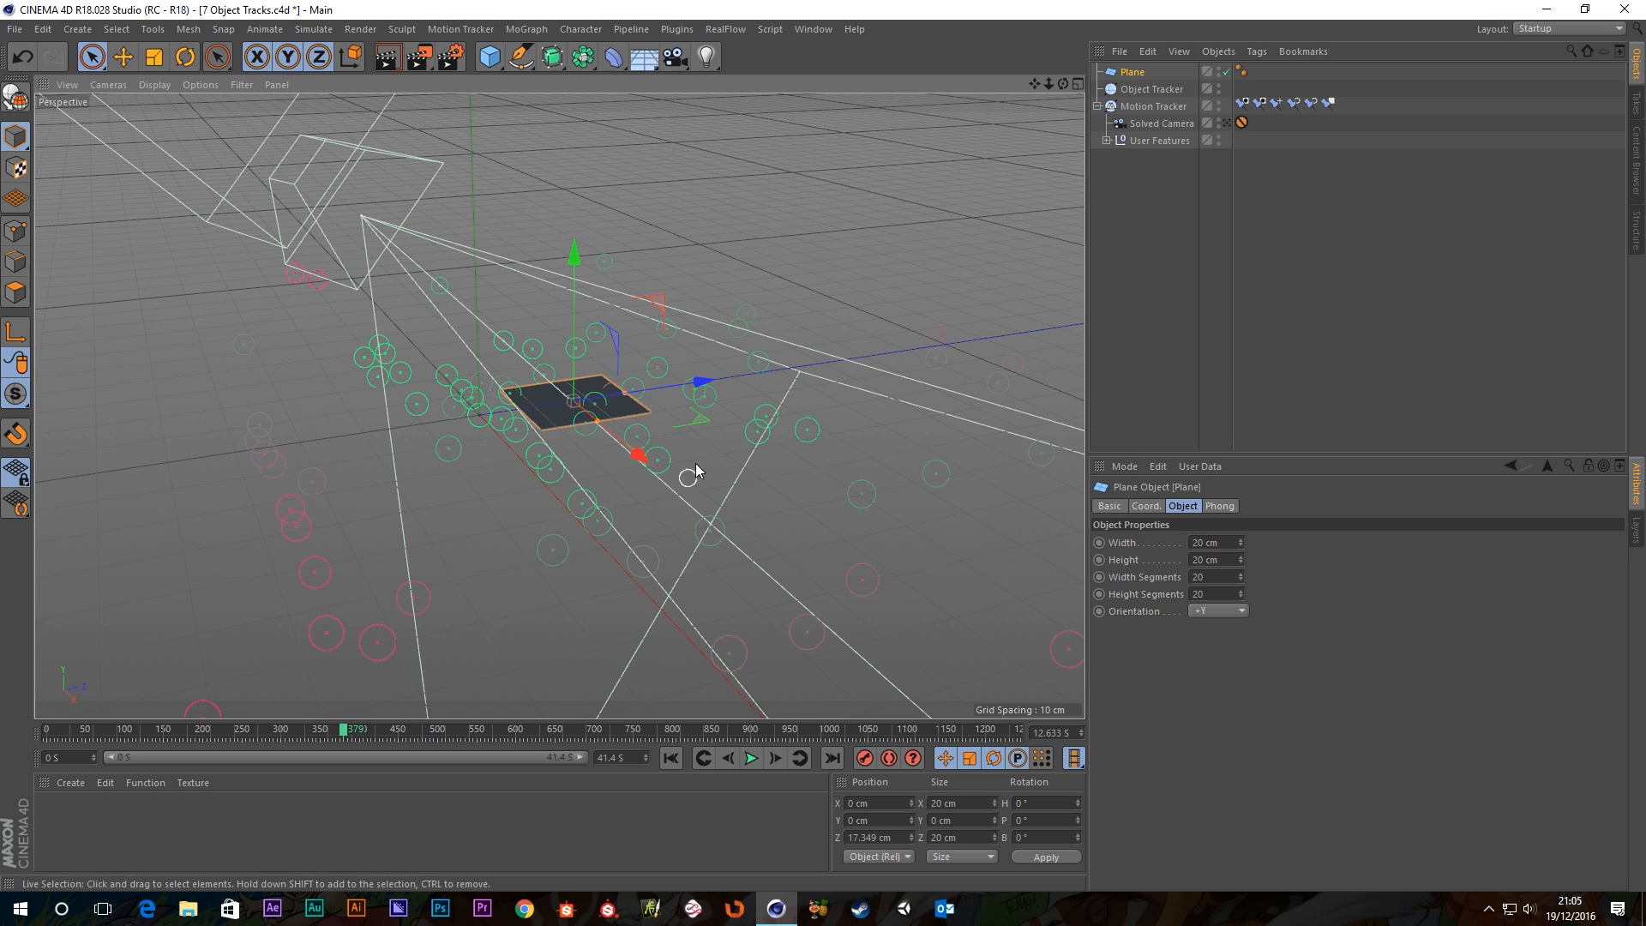
scroll(525, 405, "up", 2)
scroll(535, 401, "up", 3)
left_click_drag(638, 433, 643, 503, "alt")
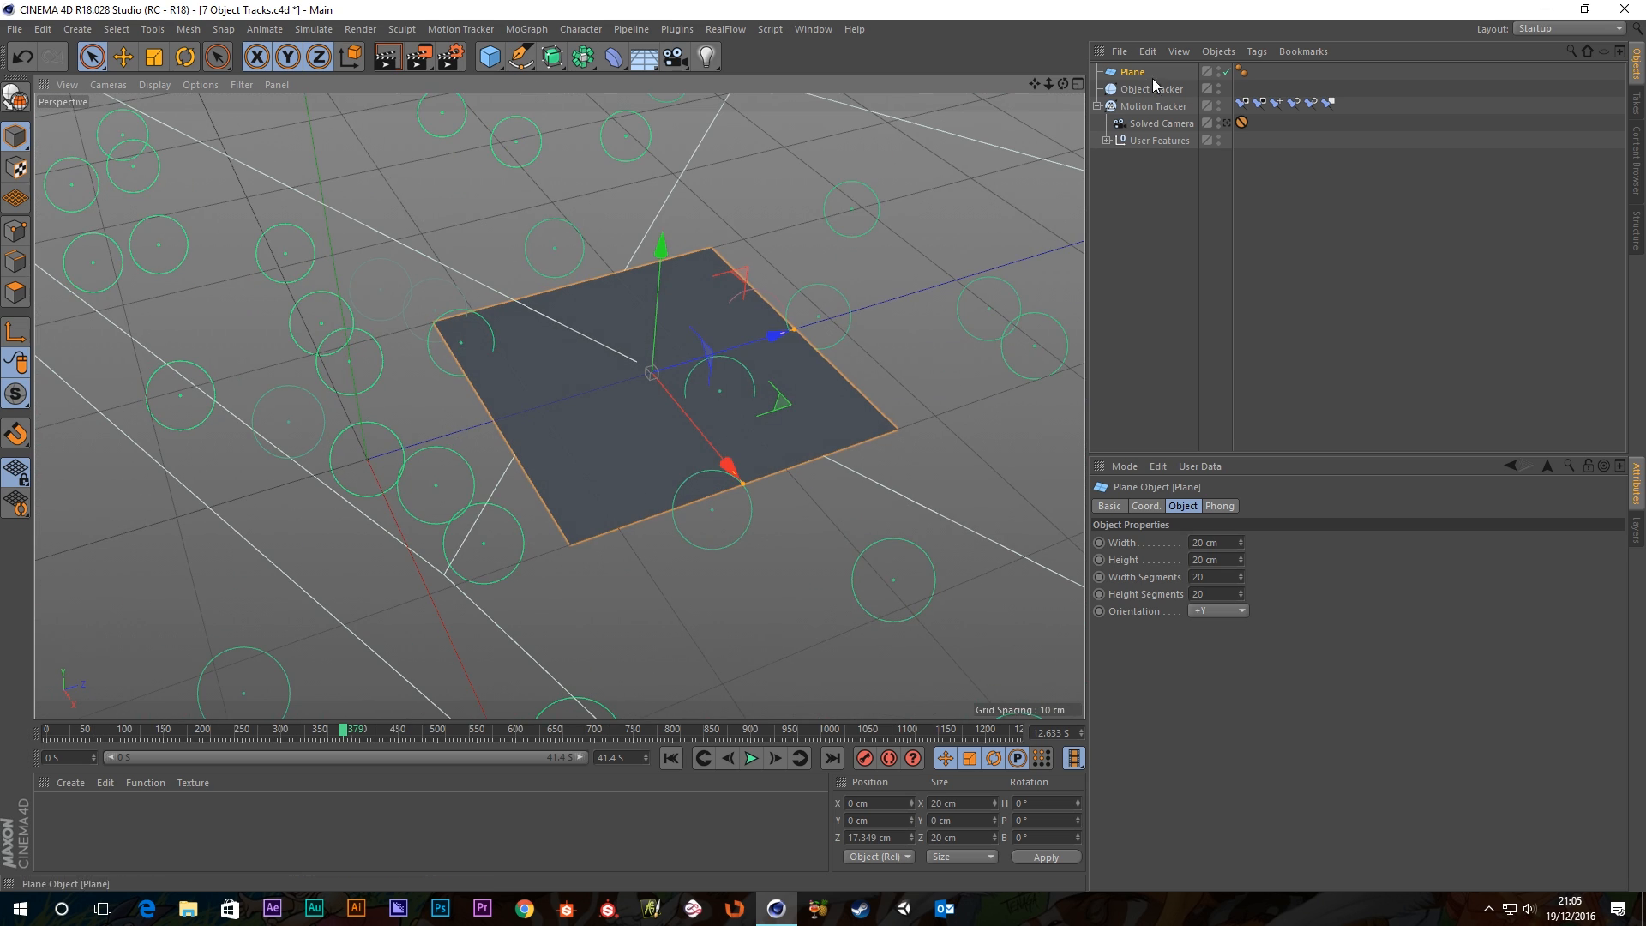
left_click(1226, 122)
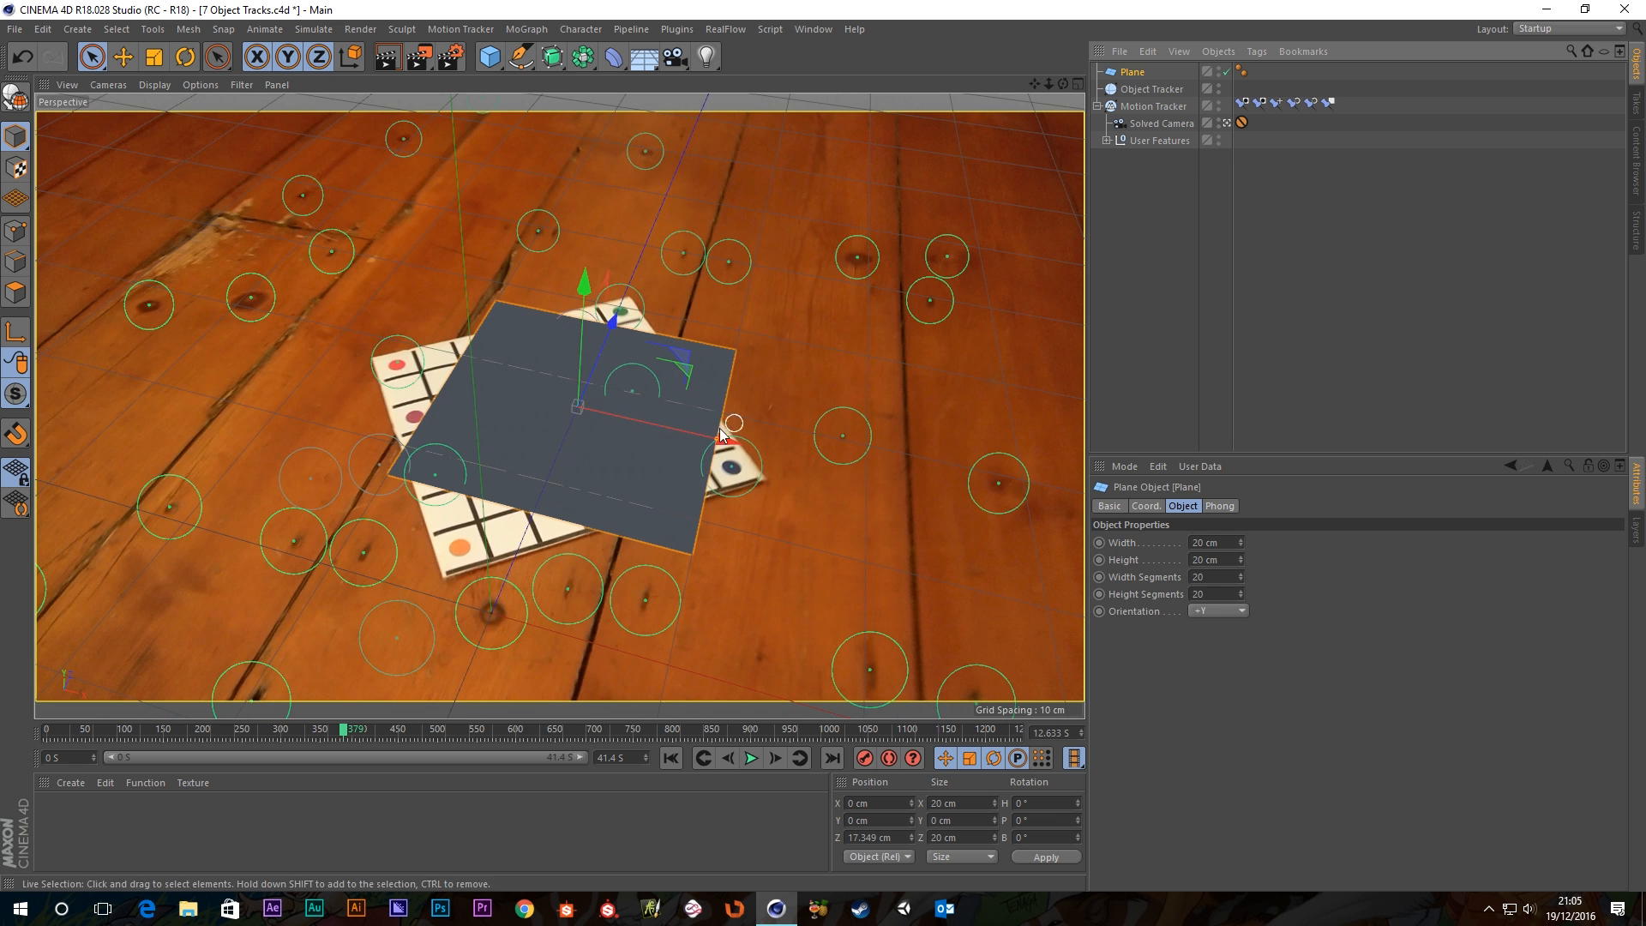
Move the plane along X to about -1.8 cm and rotate its heading to about 38.6° to match the card's edges.
mouse_move(725, 444)
left_mouse_down()
mouse_move(680, 441)
mouse_move(704, 445)
left_mouse_up()
left_click(185, 56)
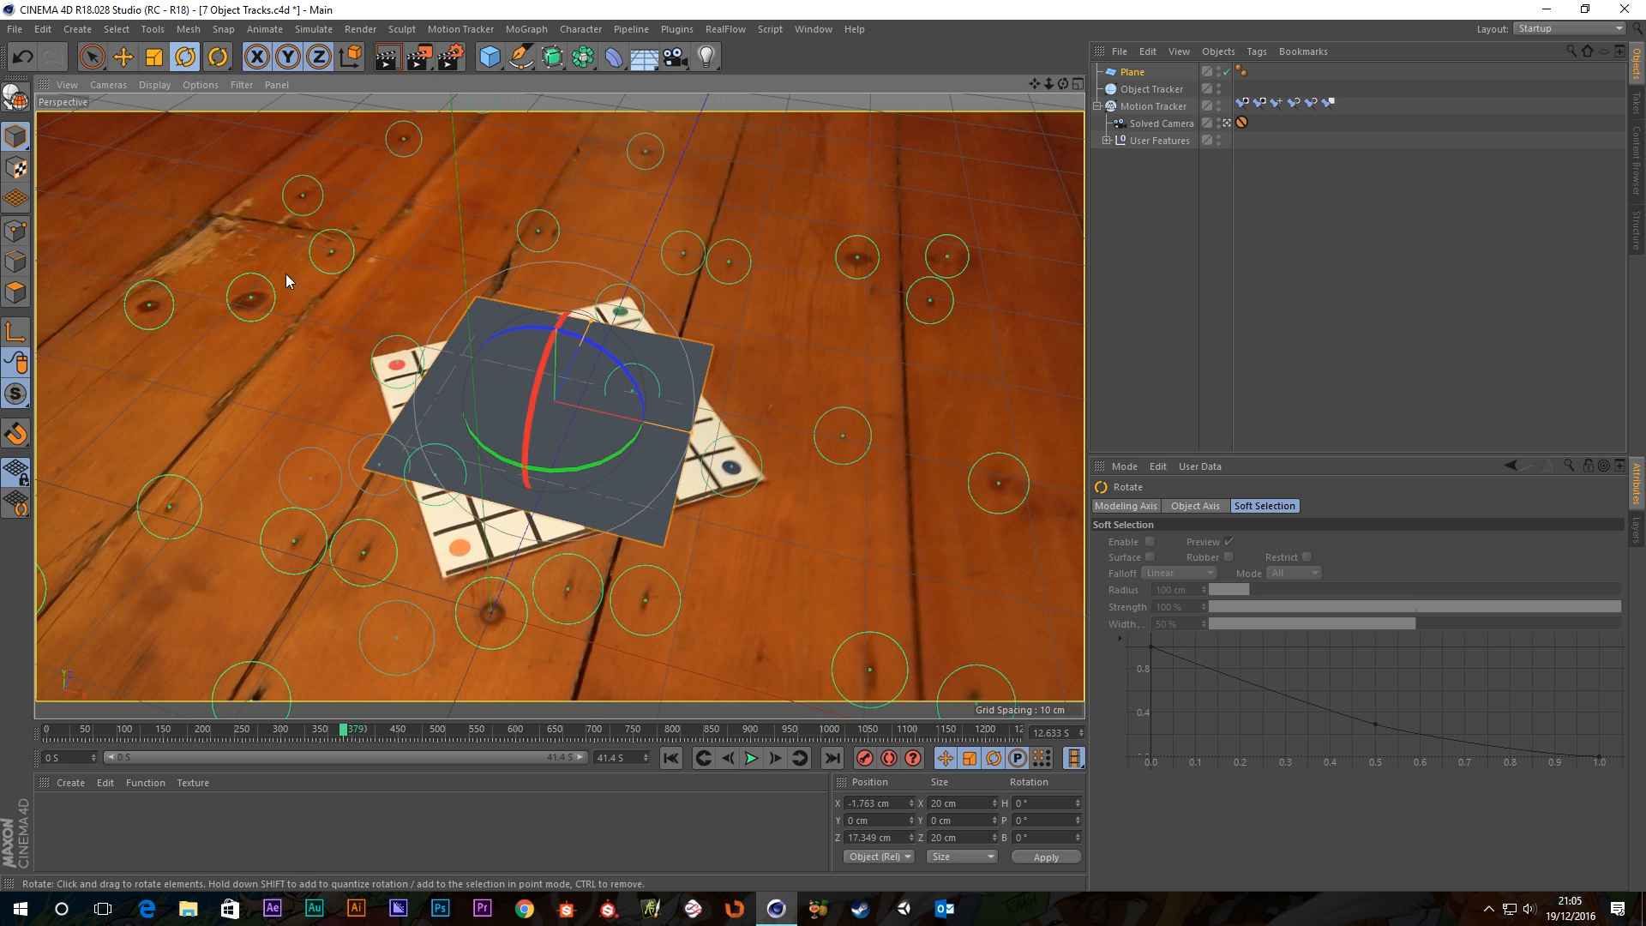
left_click_drag(580, 487, 640, 456)
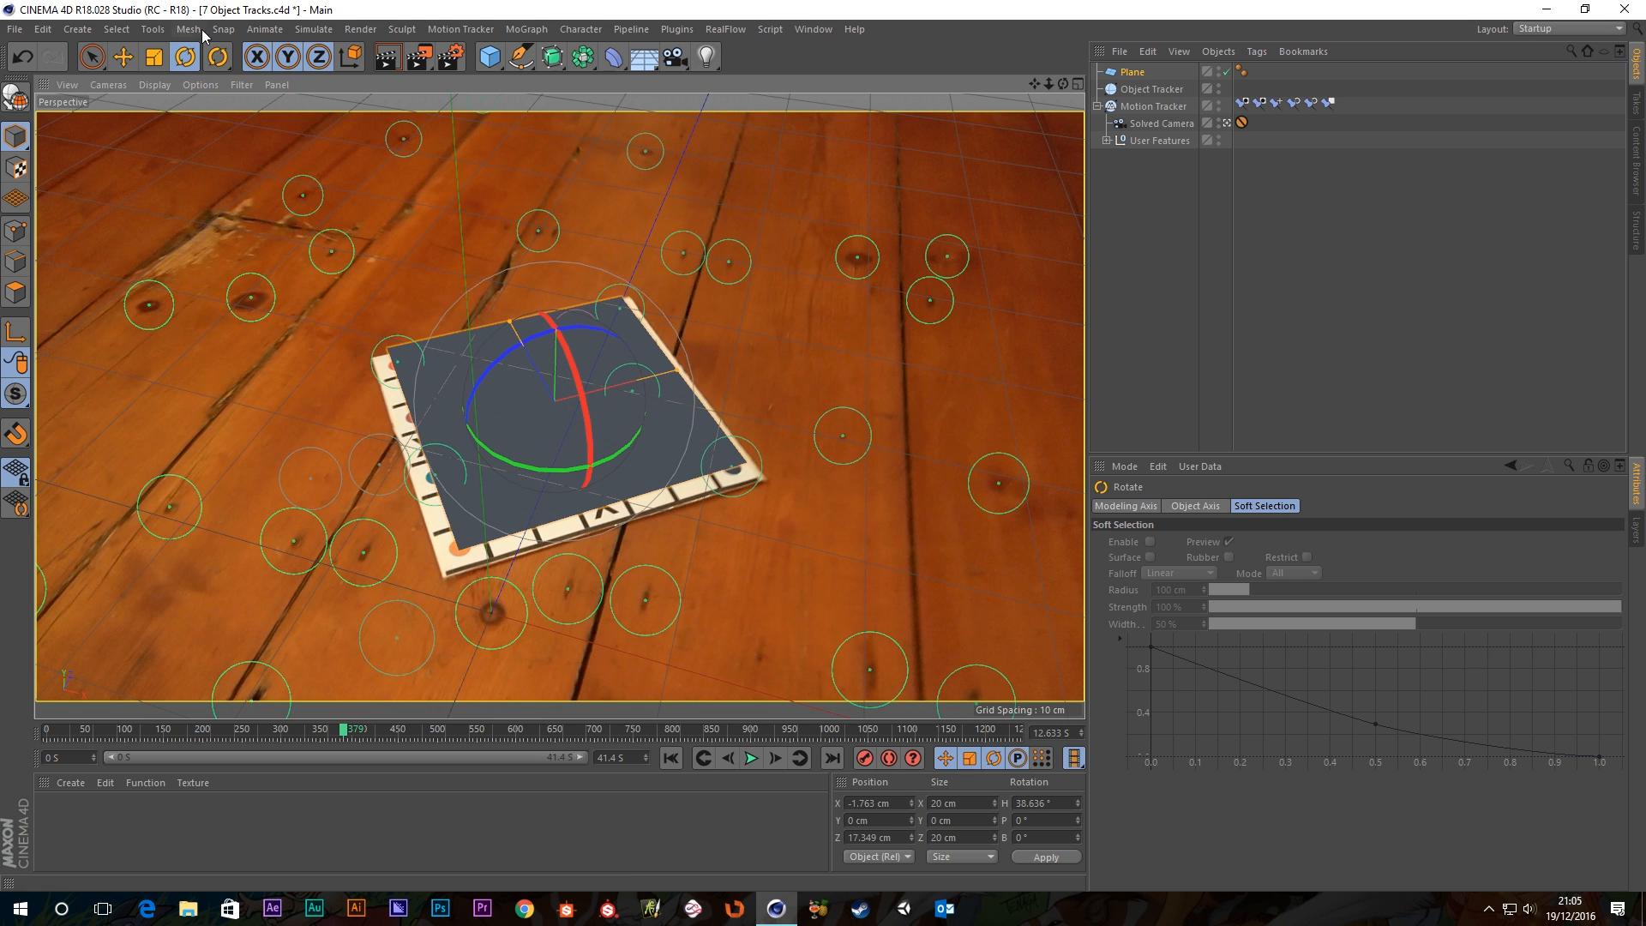
Reposition the plane over the card at about X -1.5 cm and Z 16.3 cm, and widen it to about 21.5 cm.
left_click(123, 56)
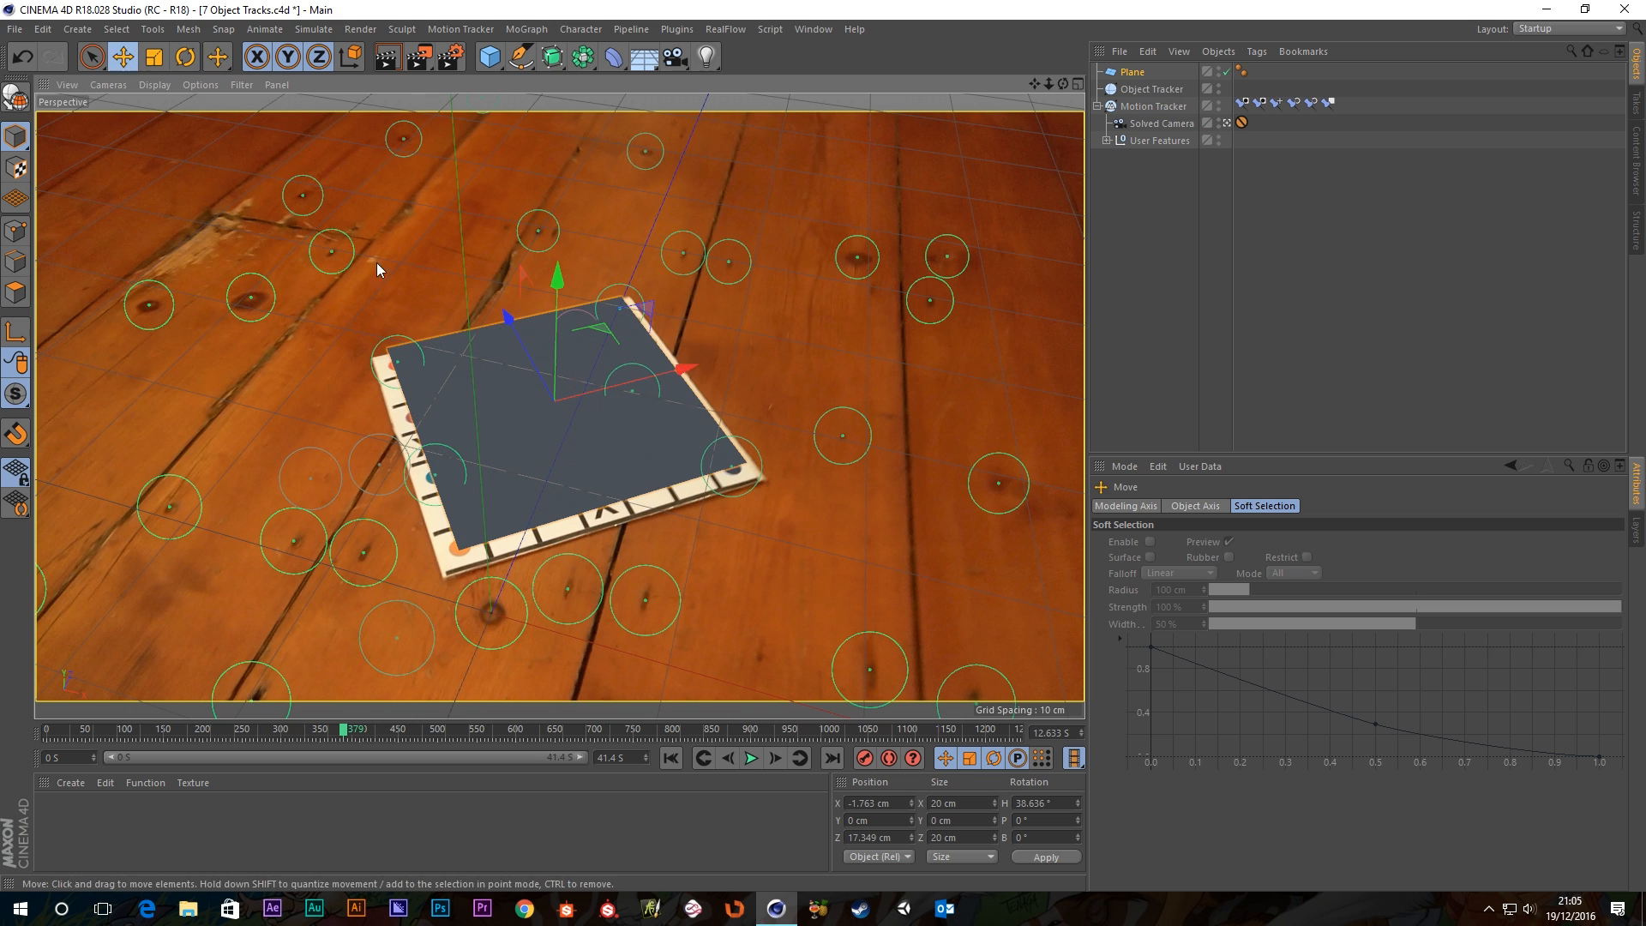
left_click_drag(511, 322, 512, 326)
key("ctrl+z")
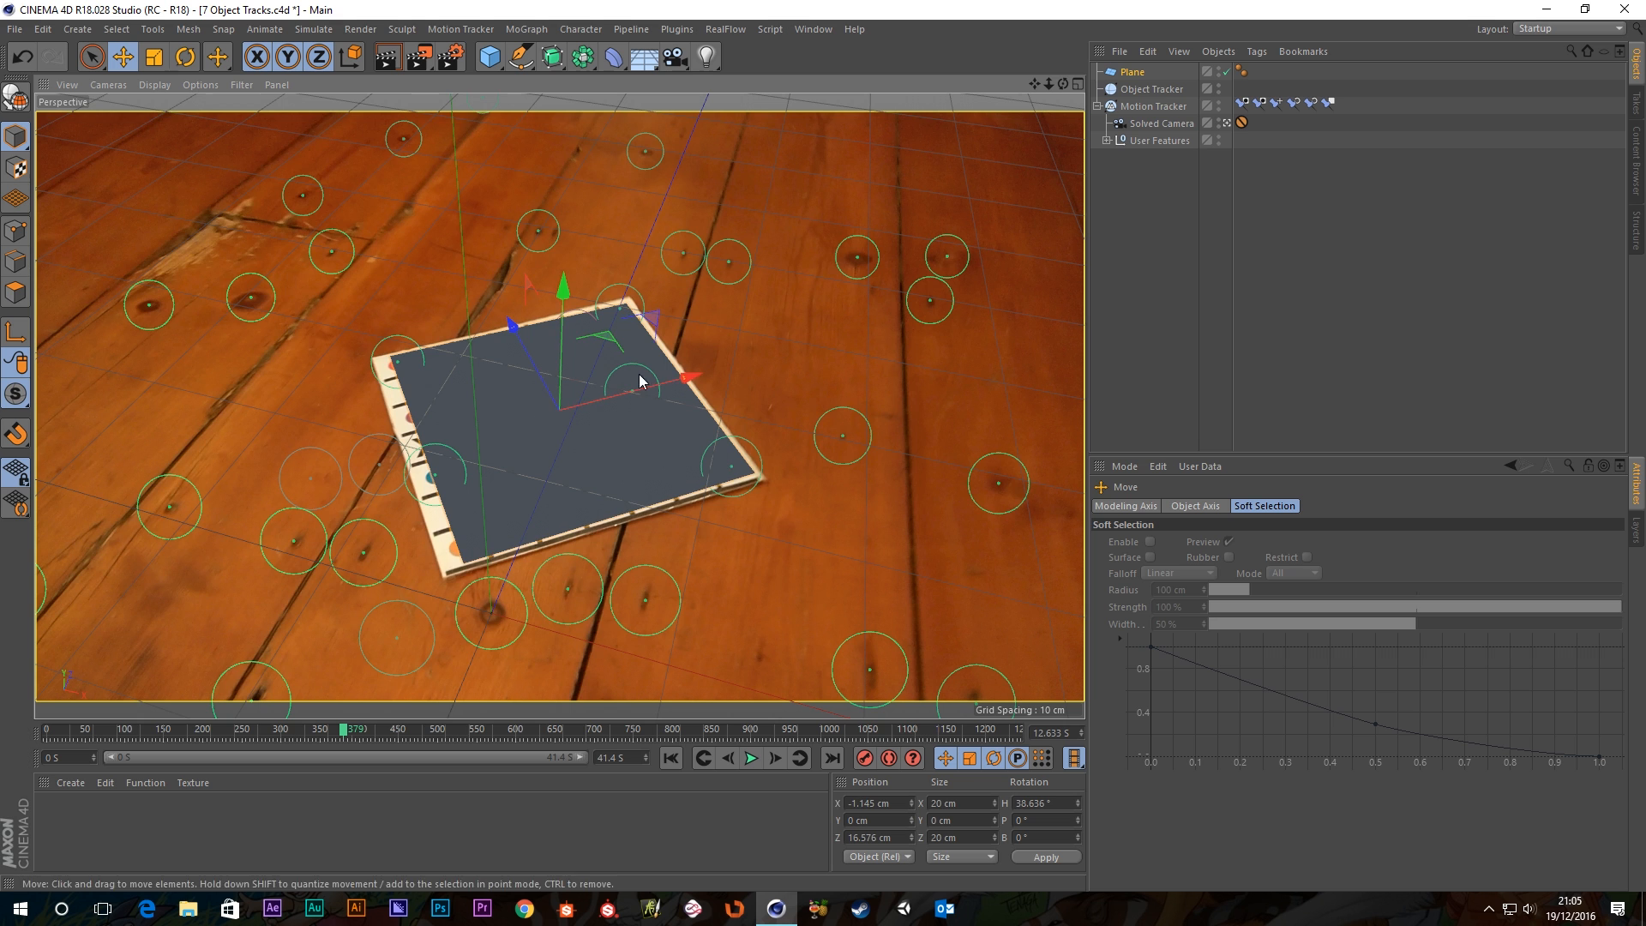
left_click_drag(699, 376, 696, 377)
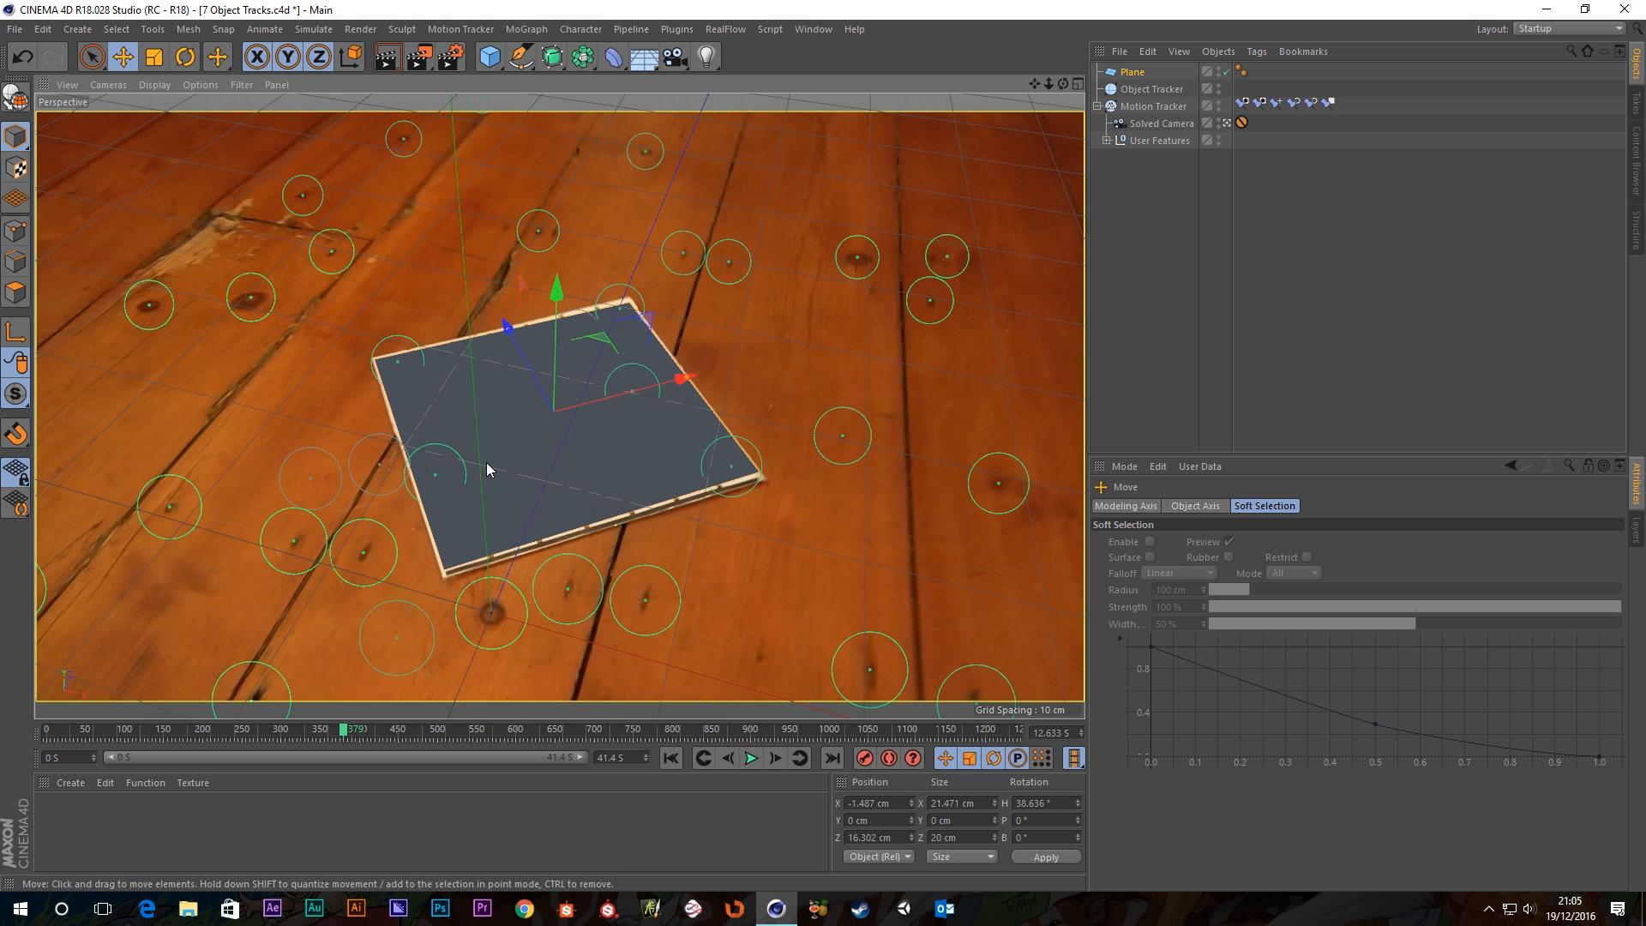
Highlight all of the Object Tracker's assigned tracks to check their positions at the card's edges and corners.
left_click(1151, 89)
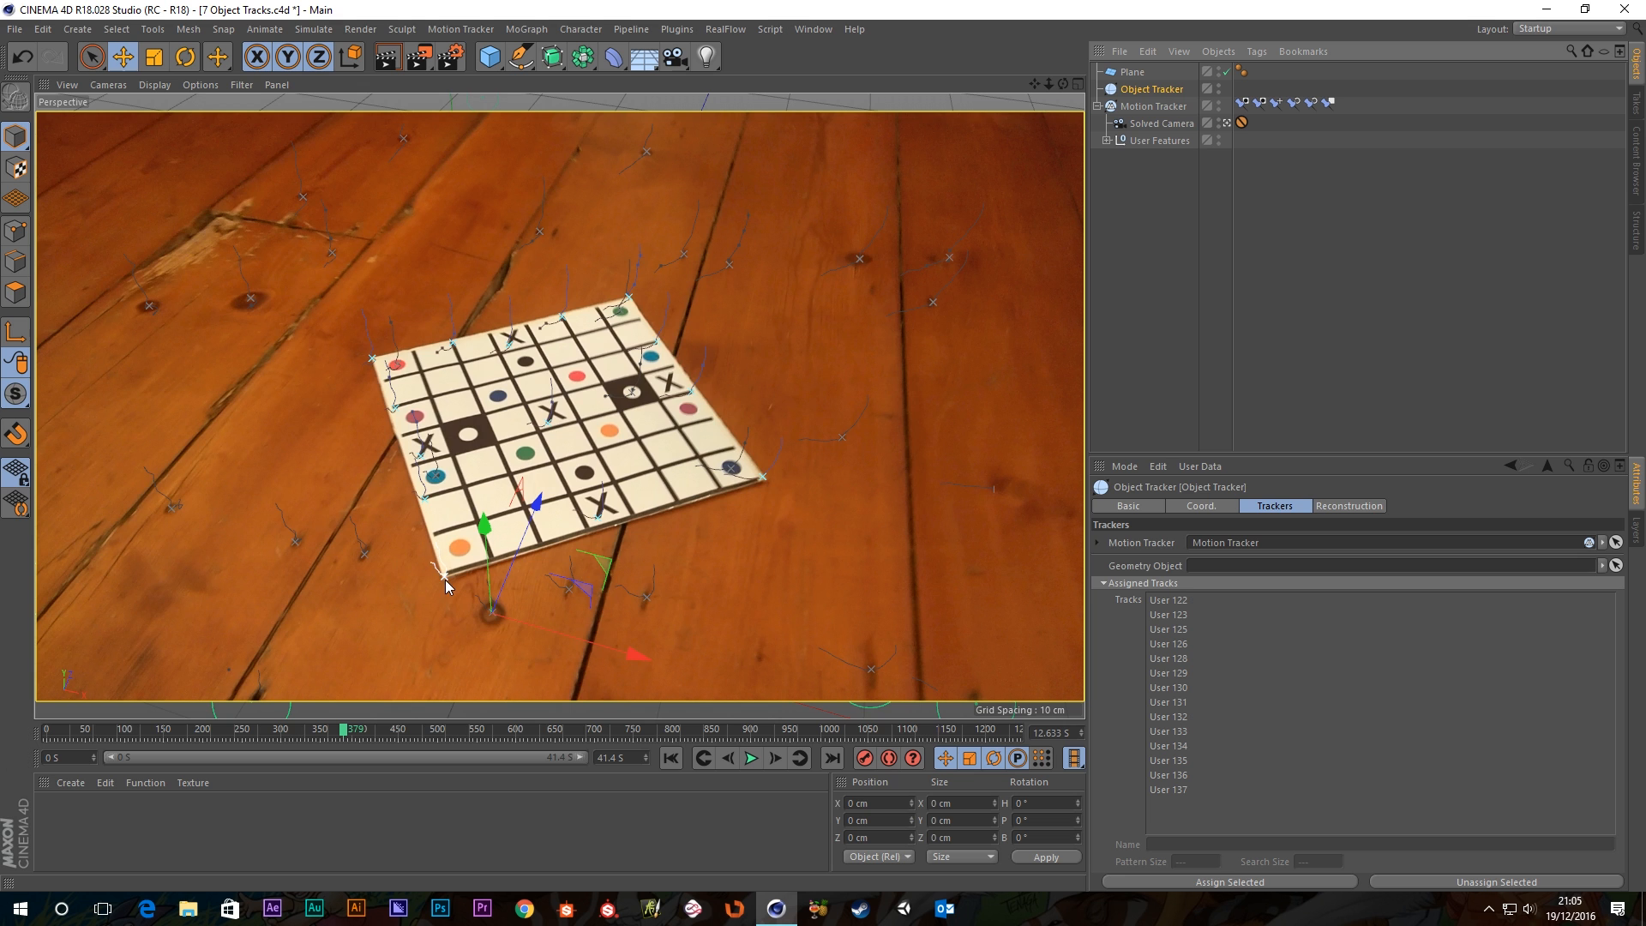
left_click(1167, 790)
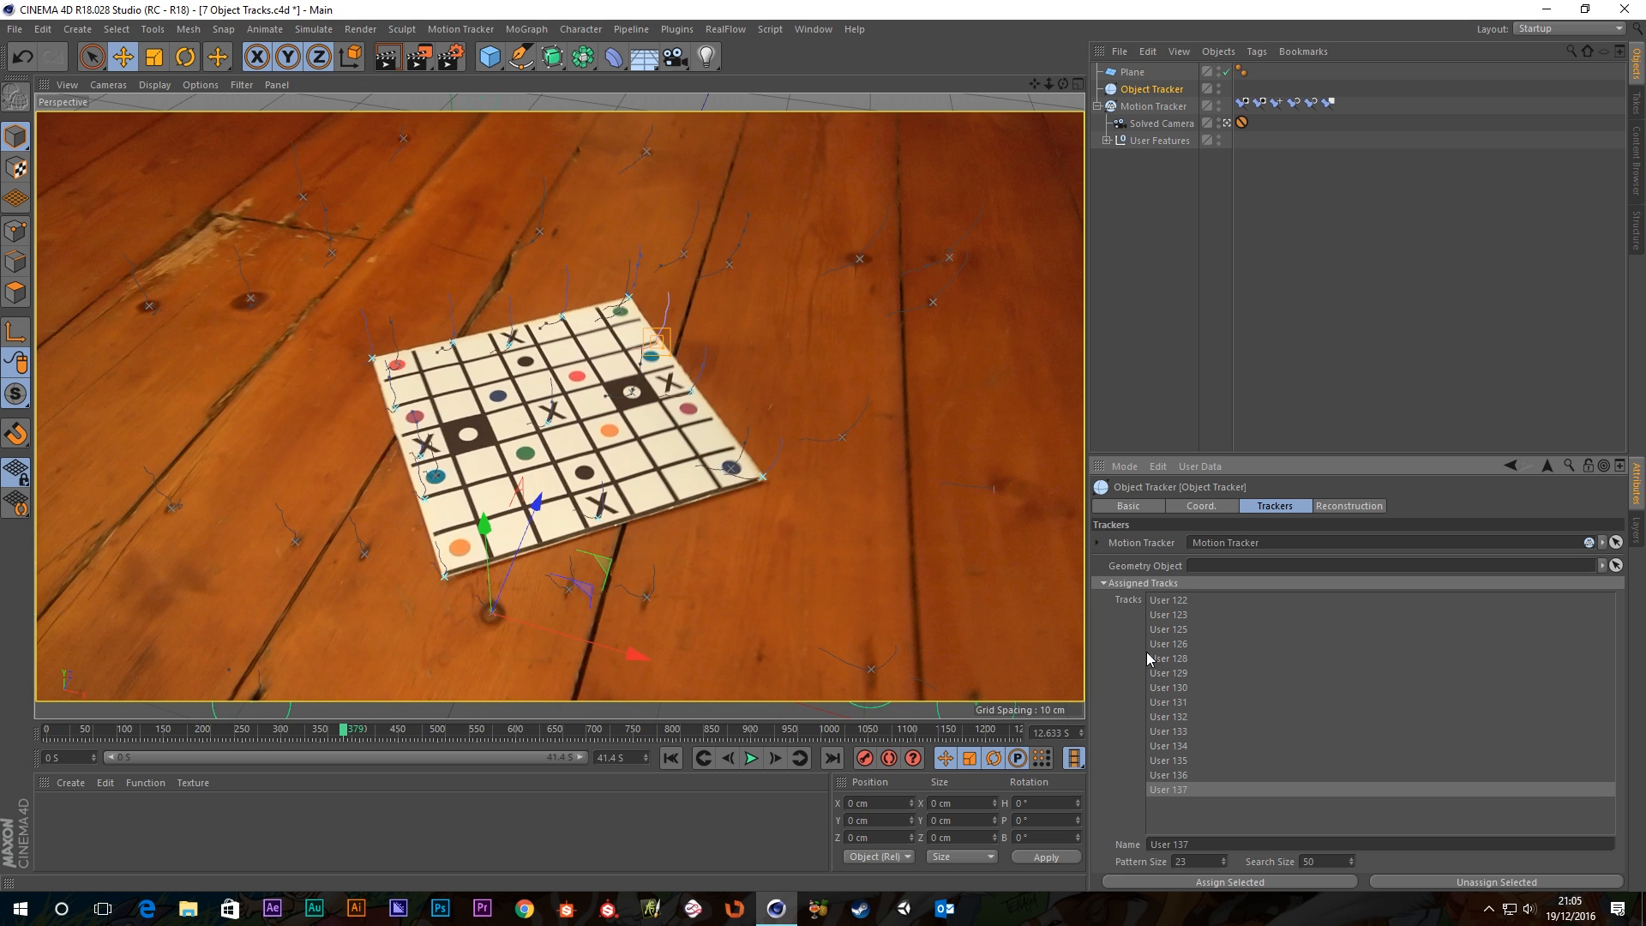
left_click(1167, 602, "shift")
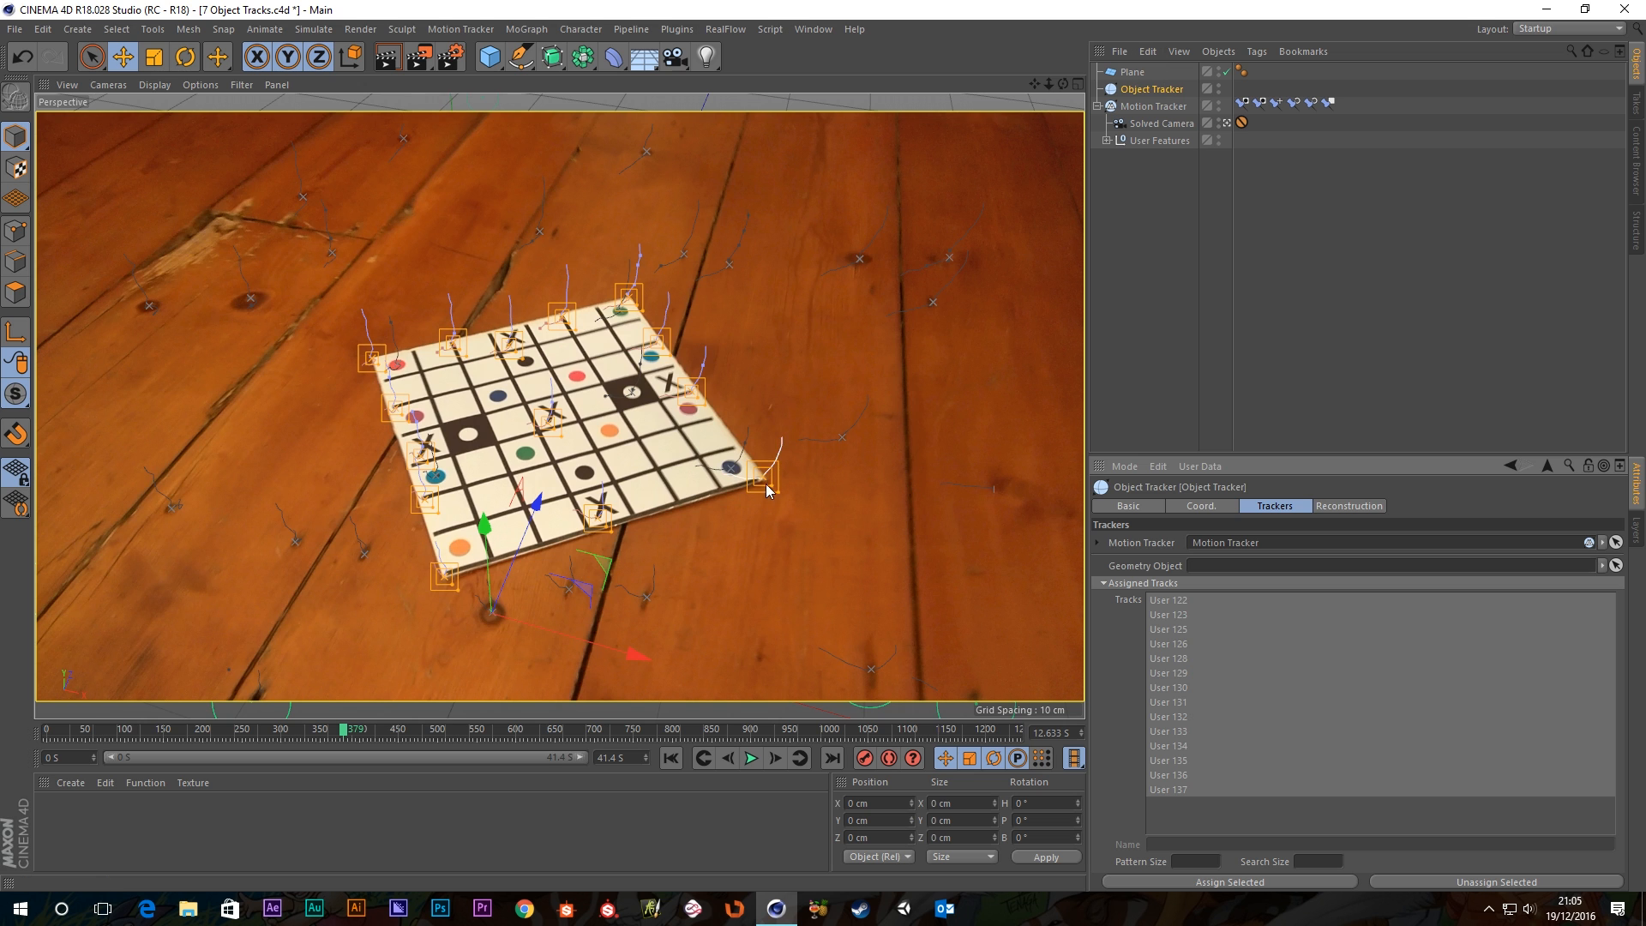
Enlarge the plane to about 22.3 cm wide and 21.7 cm high so it covers the card's tracks.
left_click(1138, 76)
left_click_drag(699, 389, 693, 384)
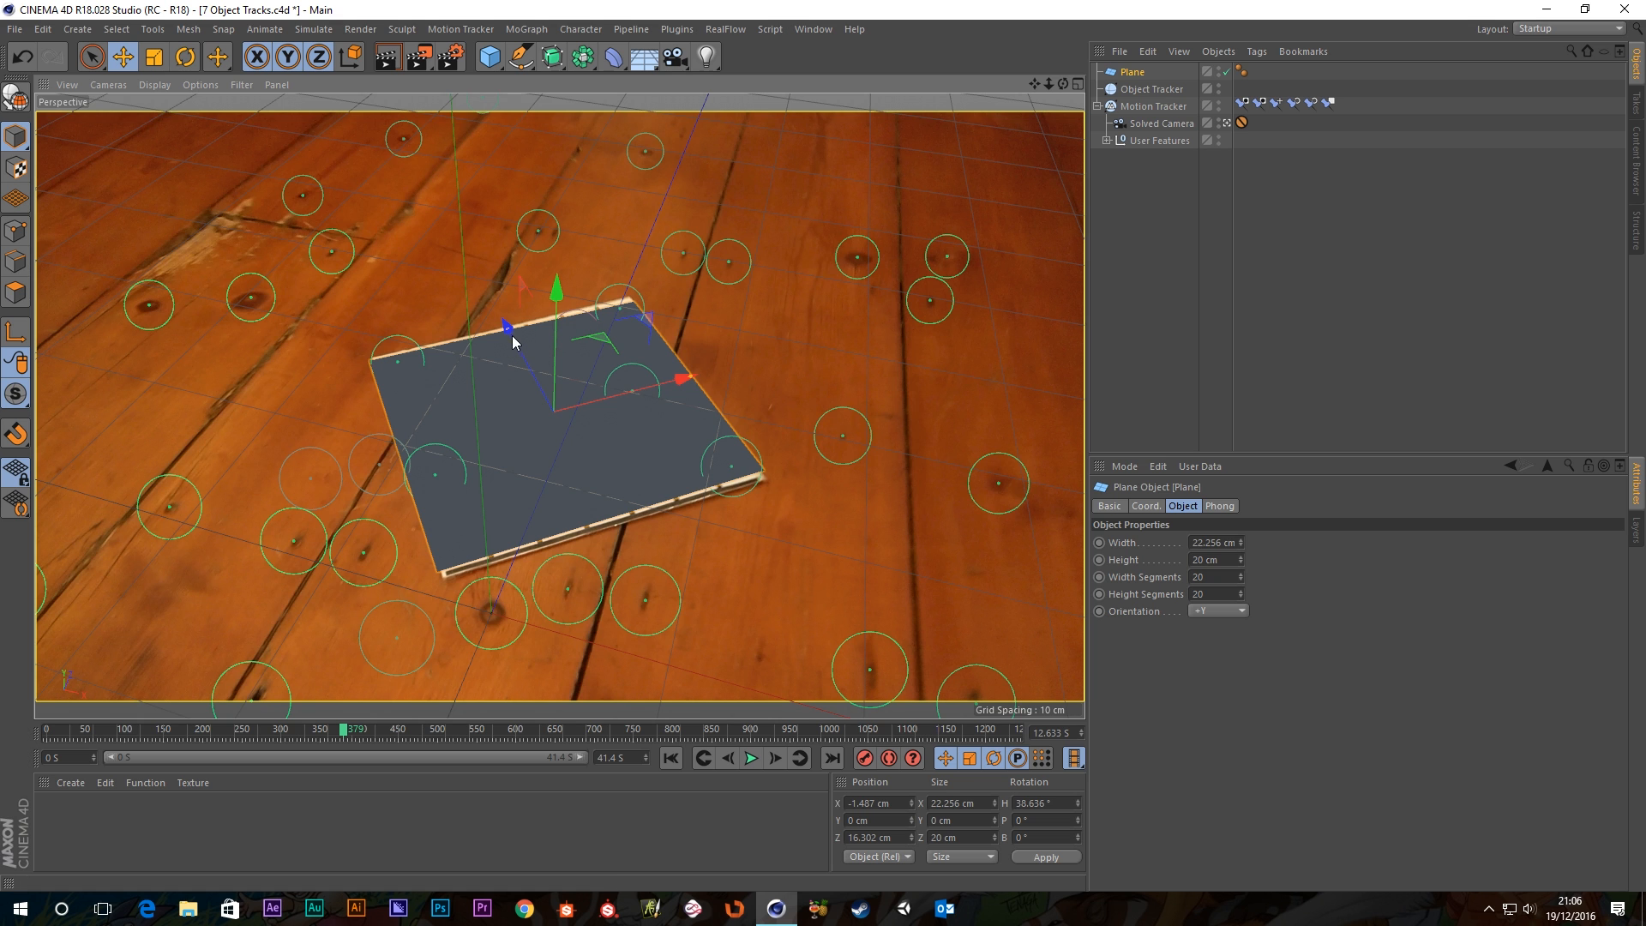
left_click_drag(507, 330, 513, 320)
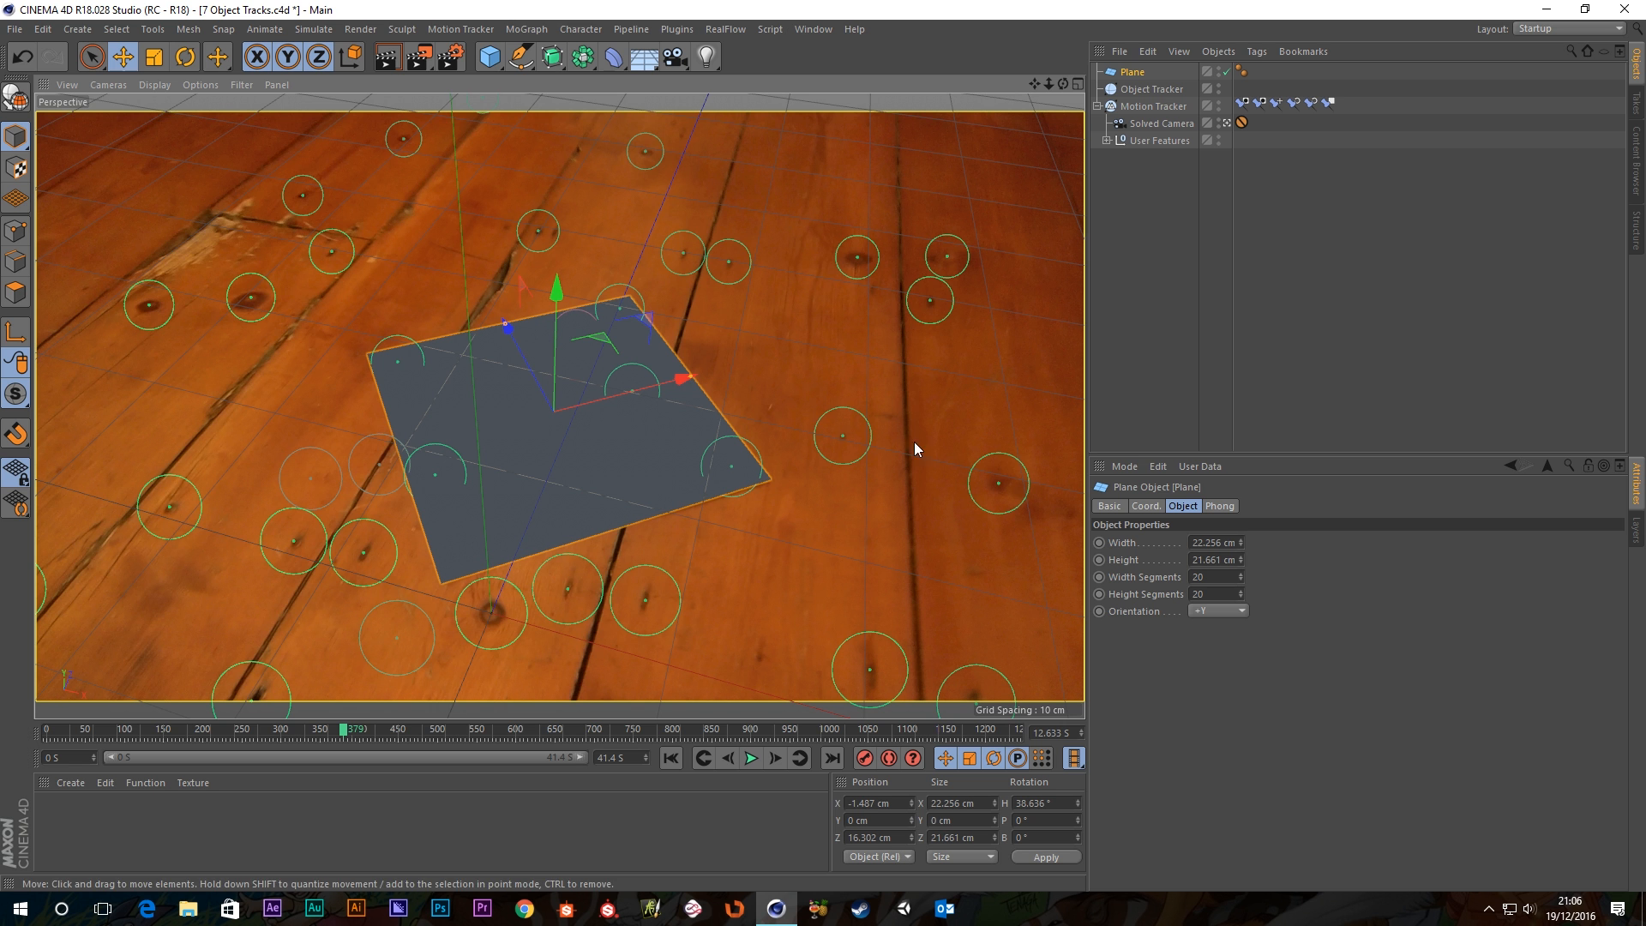
Scrub through the footage to compare the plane with the moving card, and return to frame 0.
left_click_drag(343, 731, 1192, 784)
left_click_drag(1016, 766, 52, 745)
left_click_drag(165, 735, 16, 723)
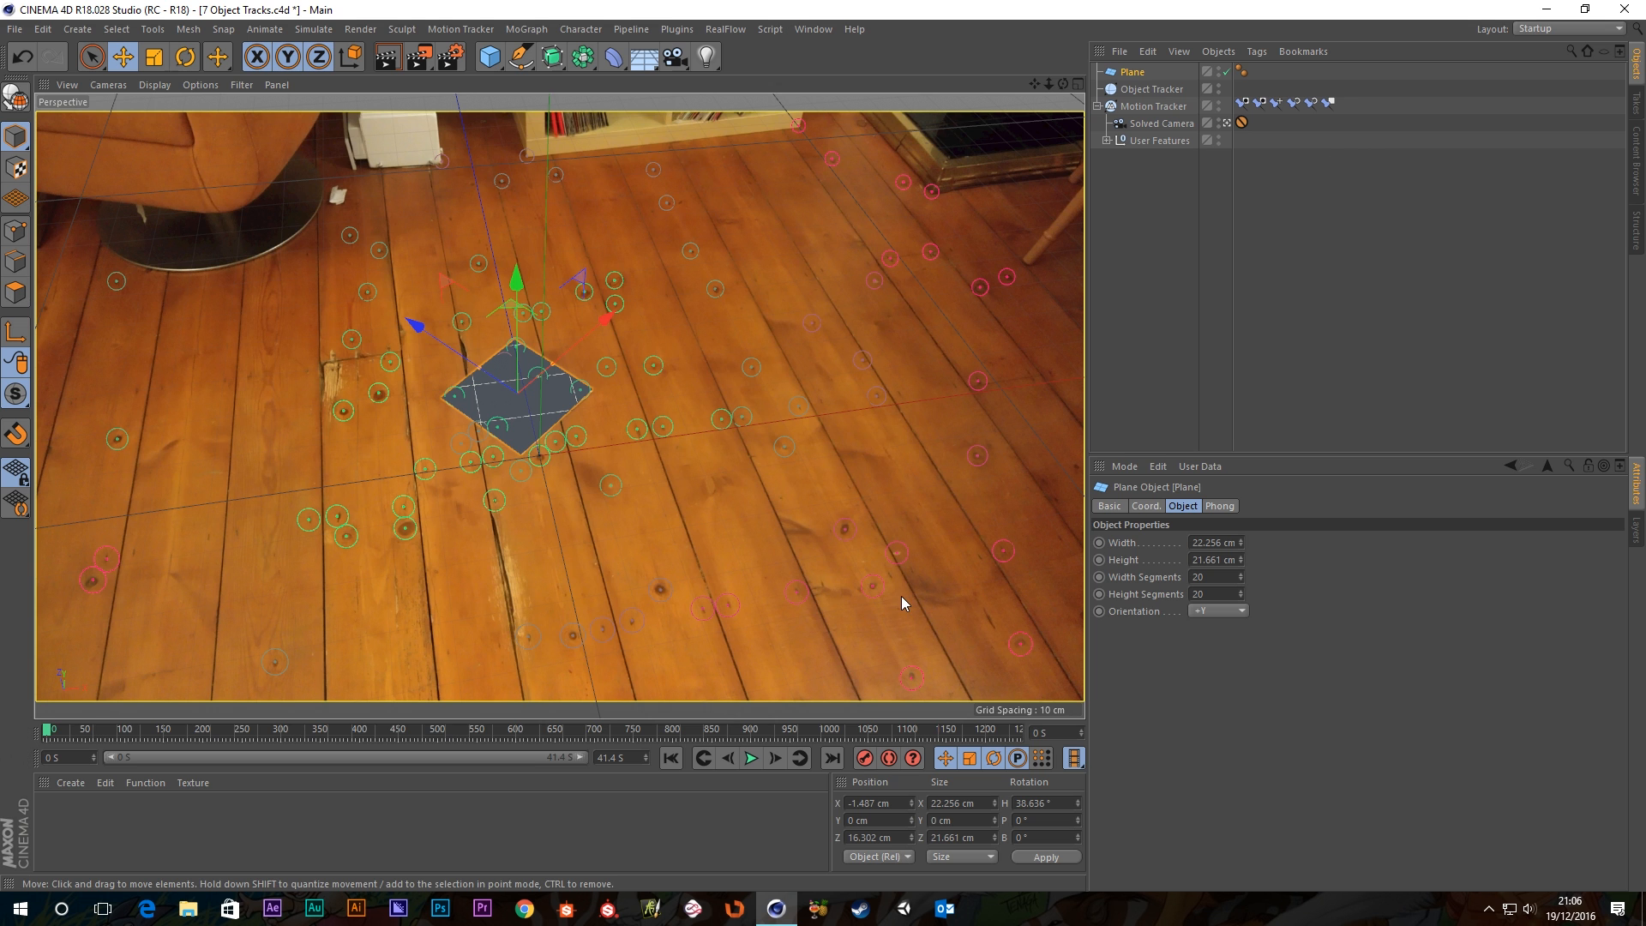
Open the Object Tracker's help page in a maximized window and read the object tracking procedure.
left_click(1154, 91)
right_click(1154, 94)
left_click(1205, 763)
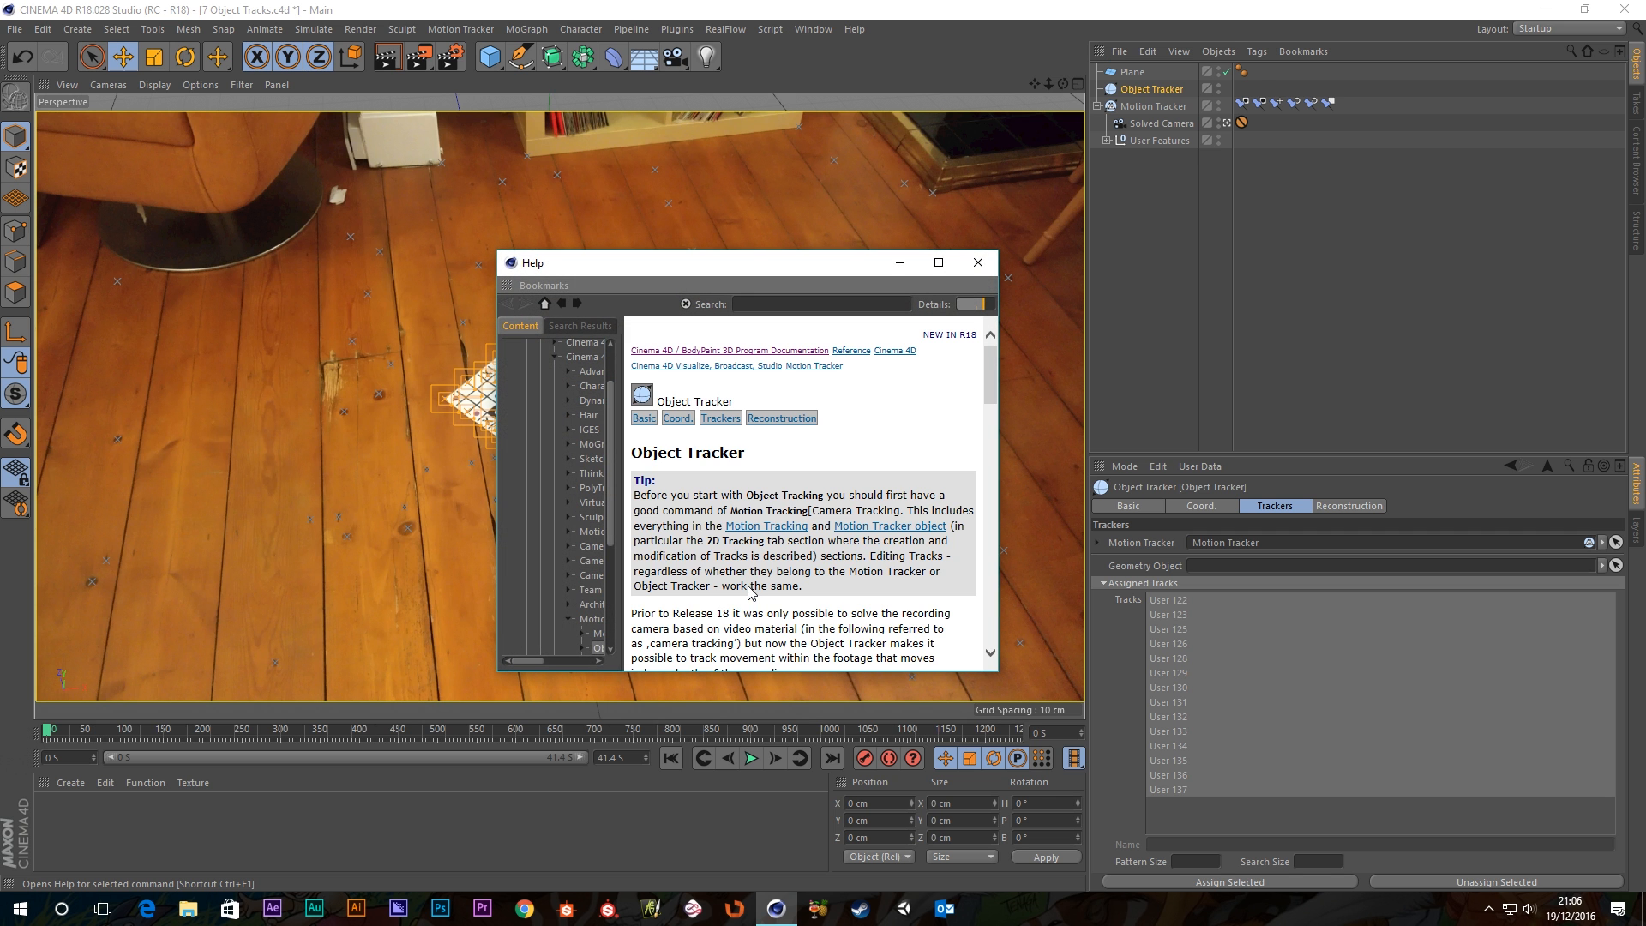
left_click(939, 262)
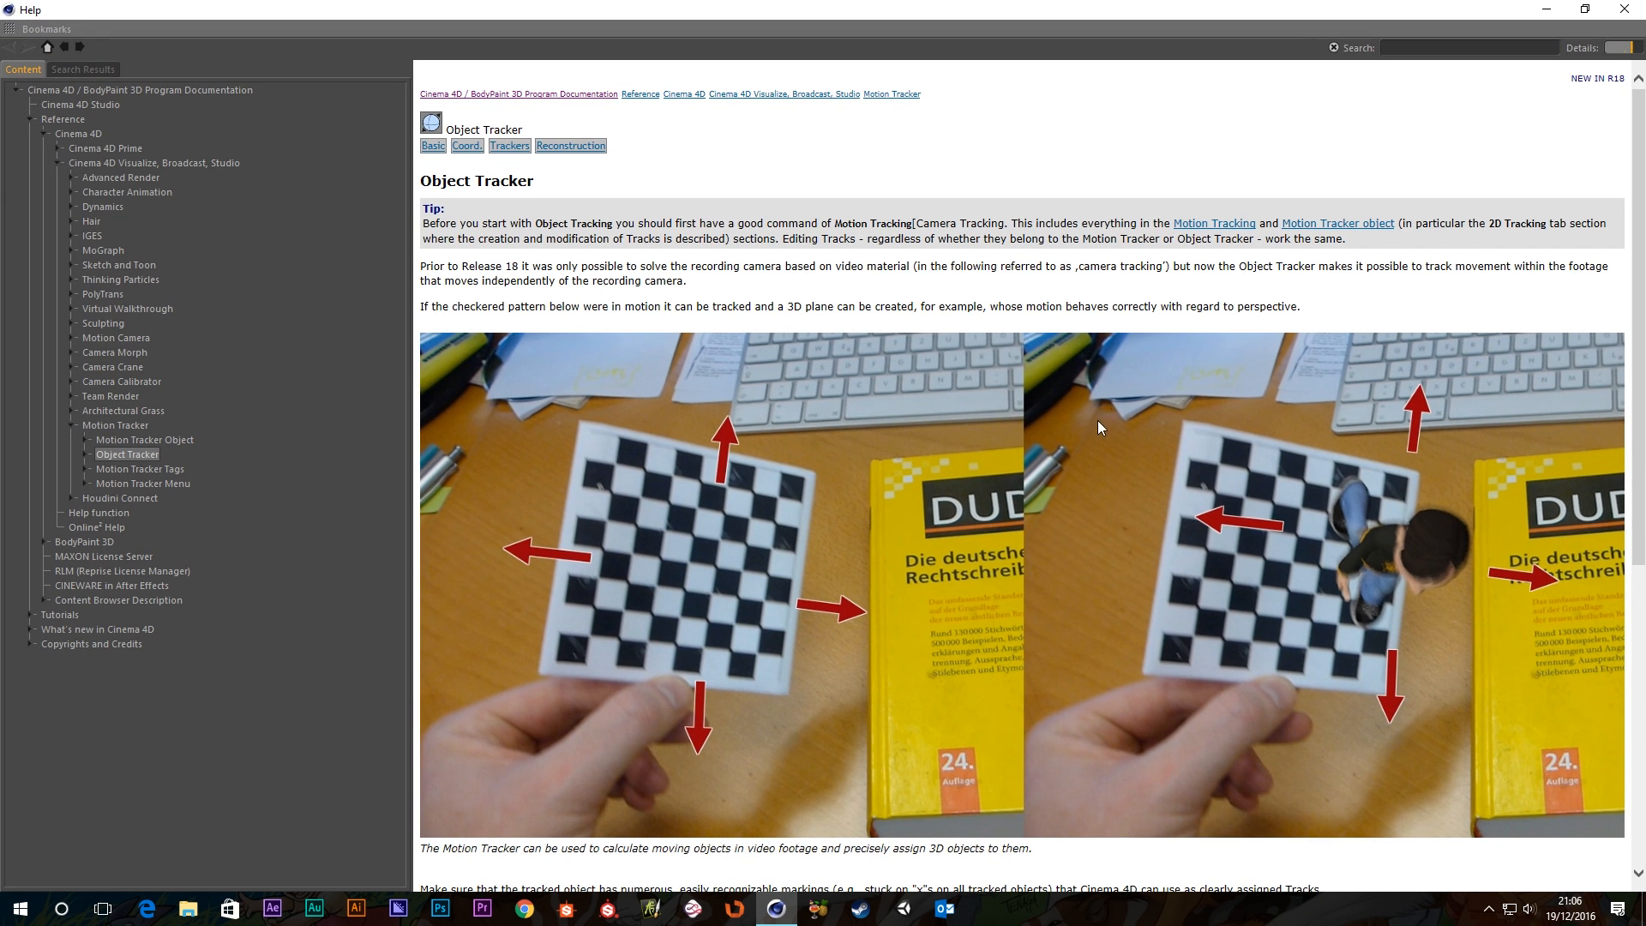
scroll(1209, 391, "down", 5)
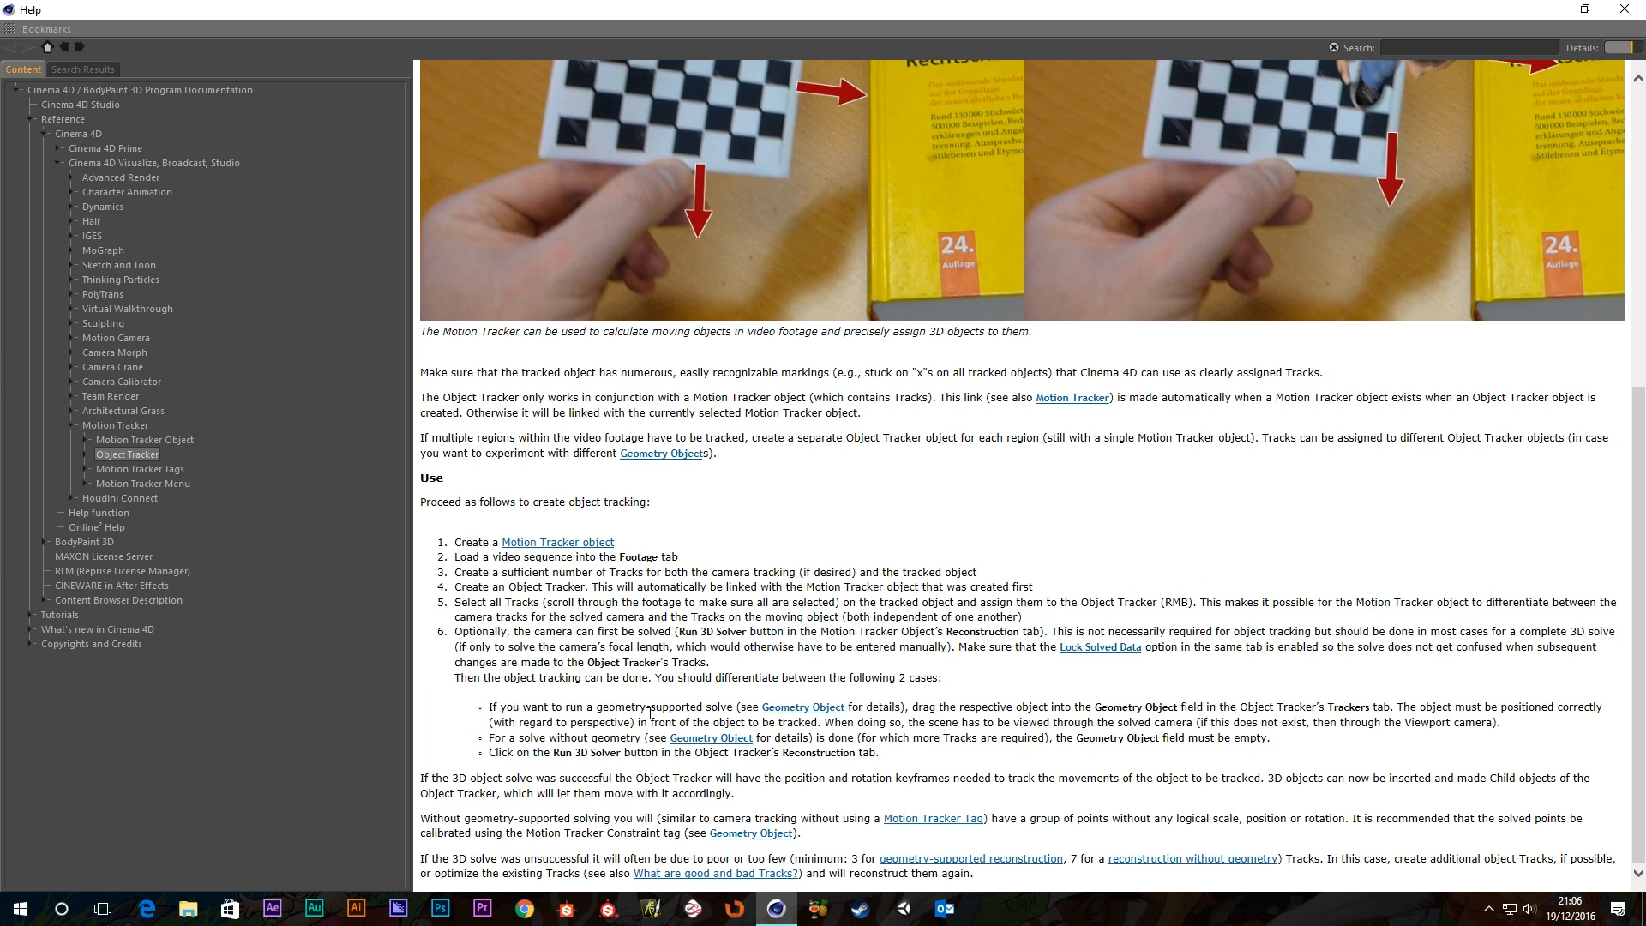
Open the Geometry Object help topic and read about geometry-assisted solves, geometry-free solves and assigned tracks.
left_click(801, 708)
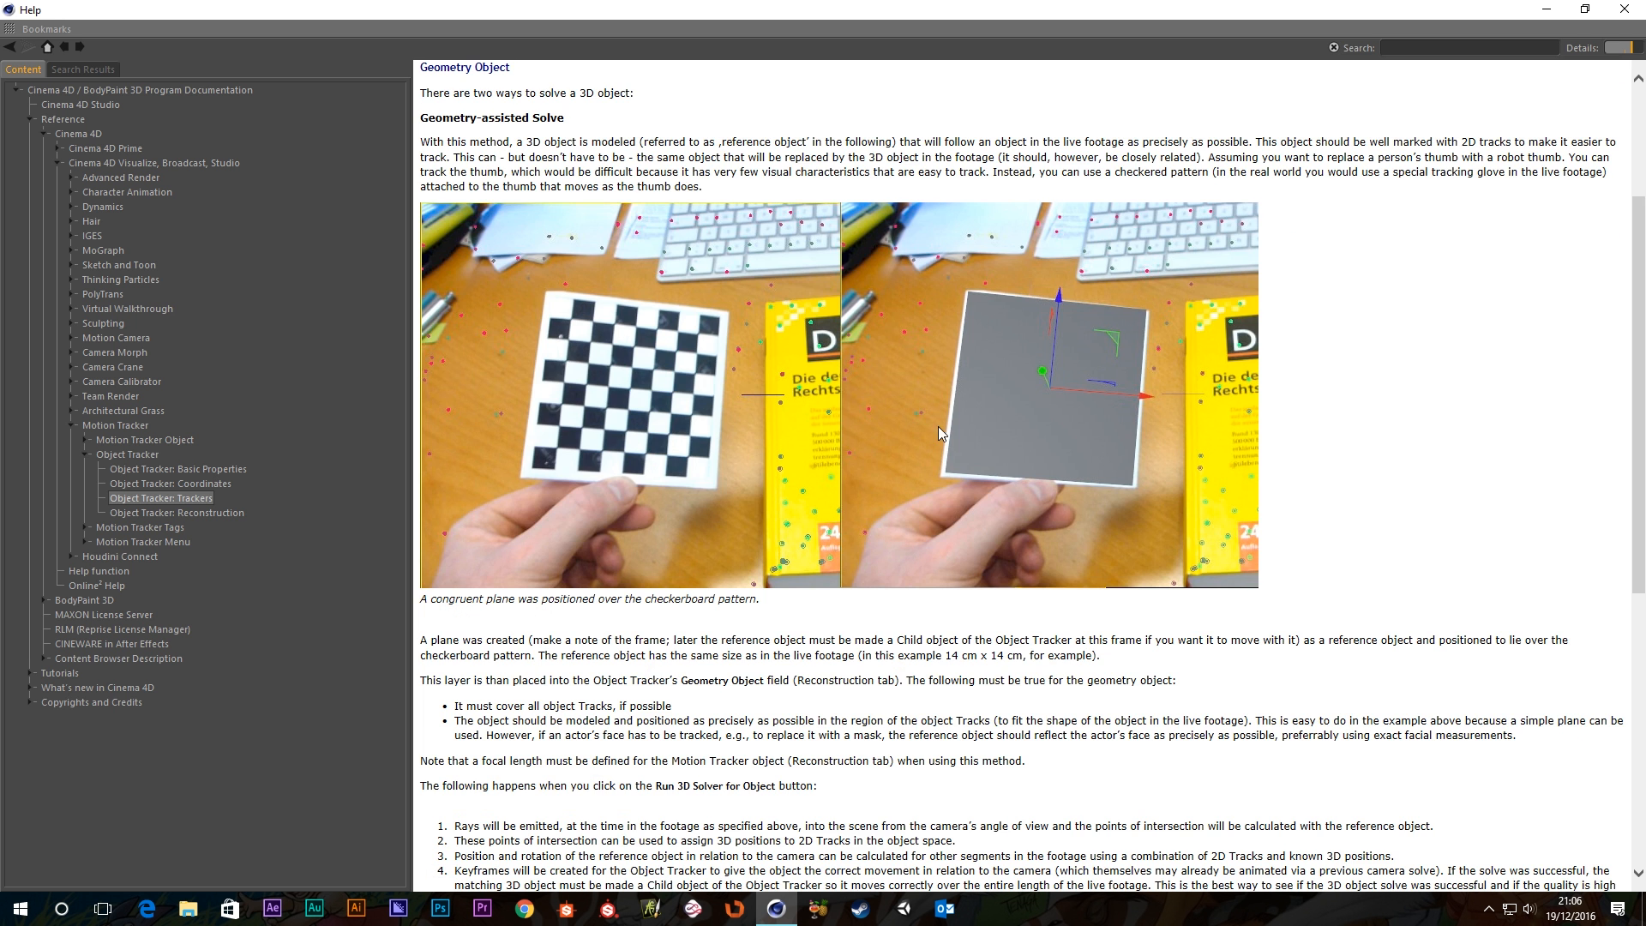
scroll(1329, 570, "down", 3)
scroll(1263, 571, "down", 2)
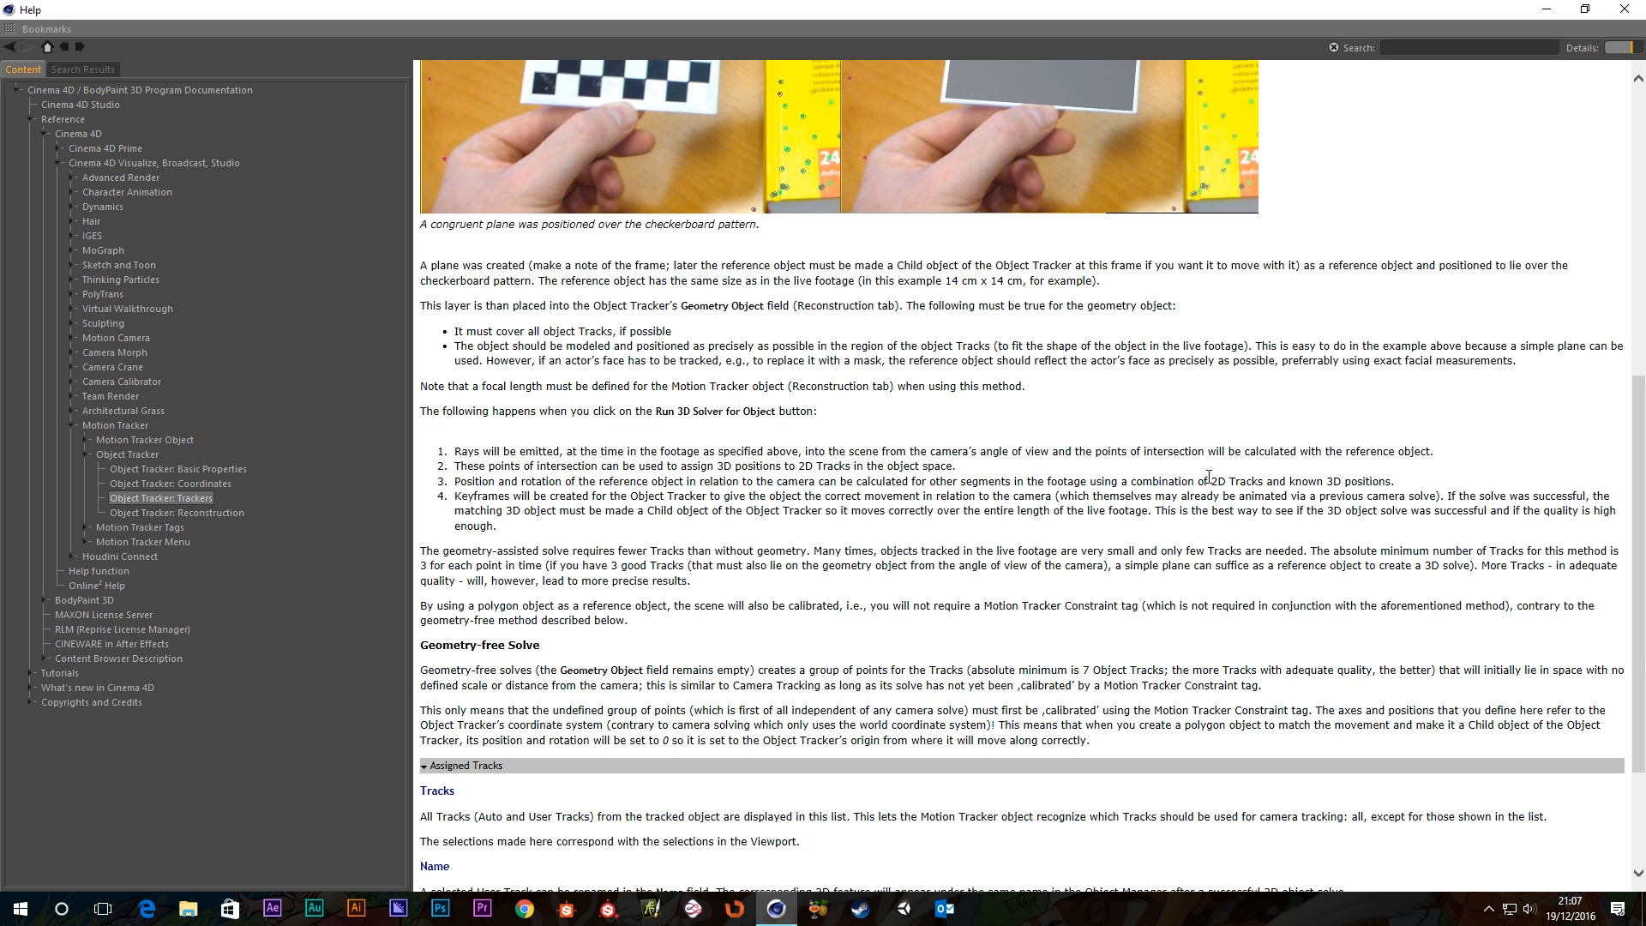
scroll(1163, 491, "up", 6)
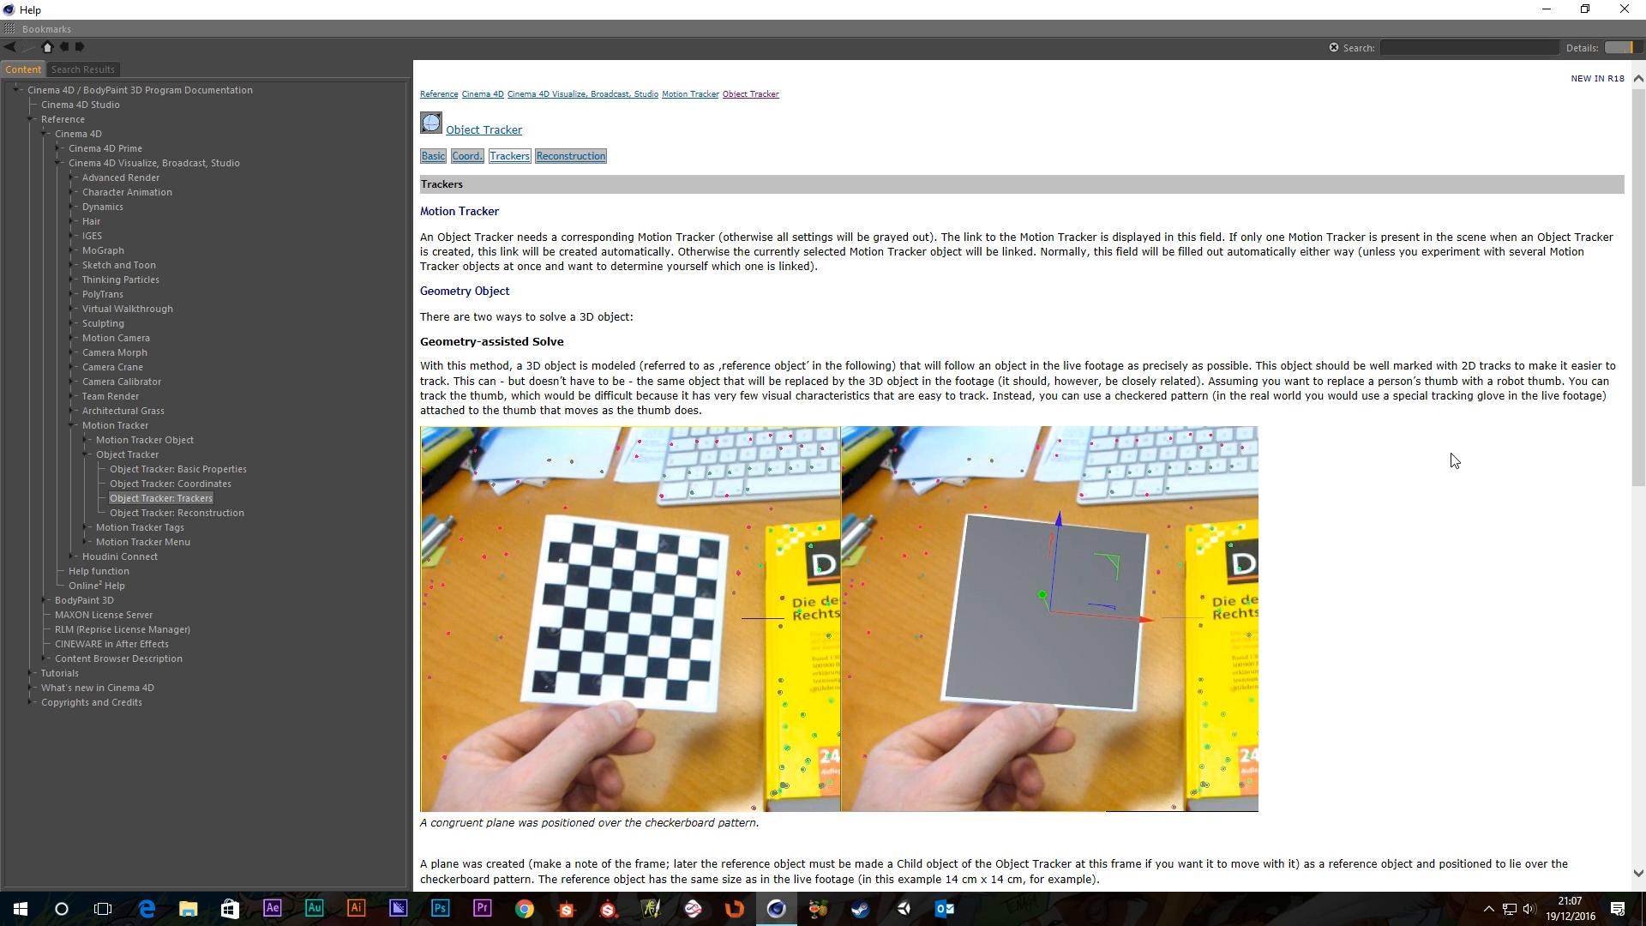
scroll(1455, 460, "down", 5)
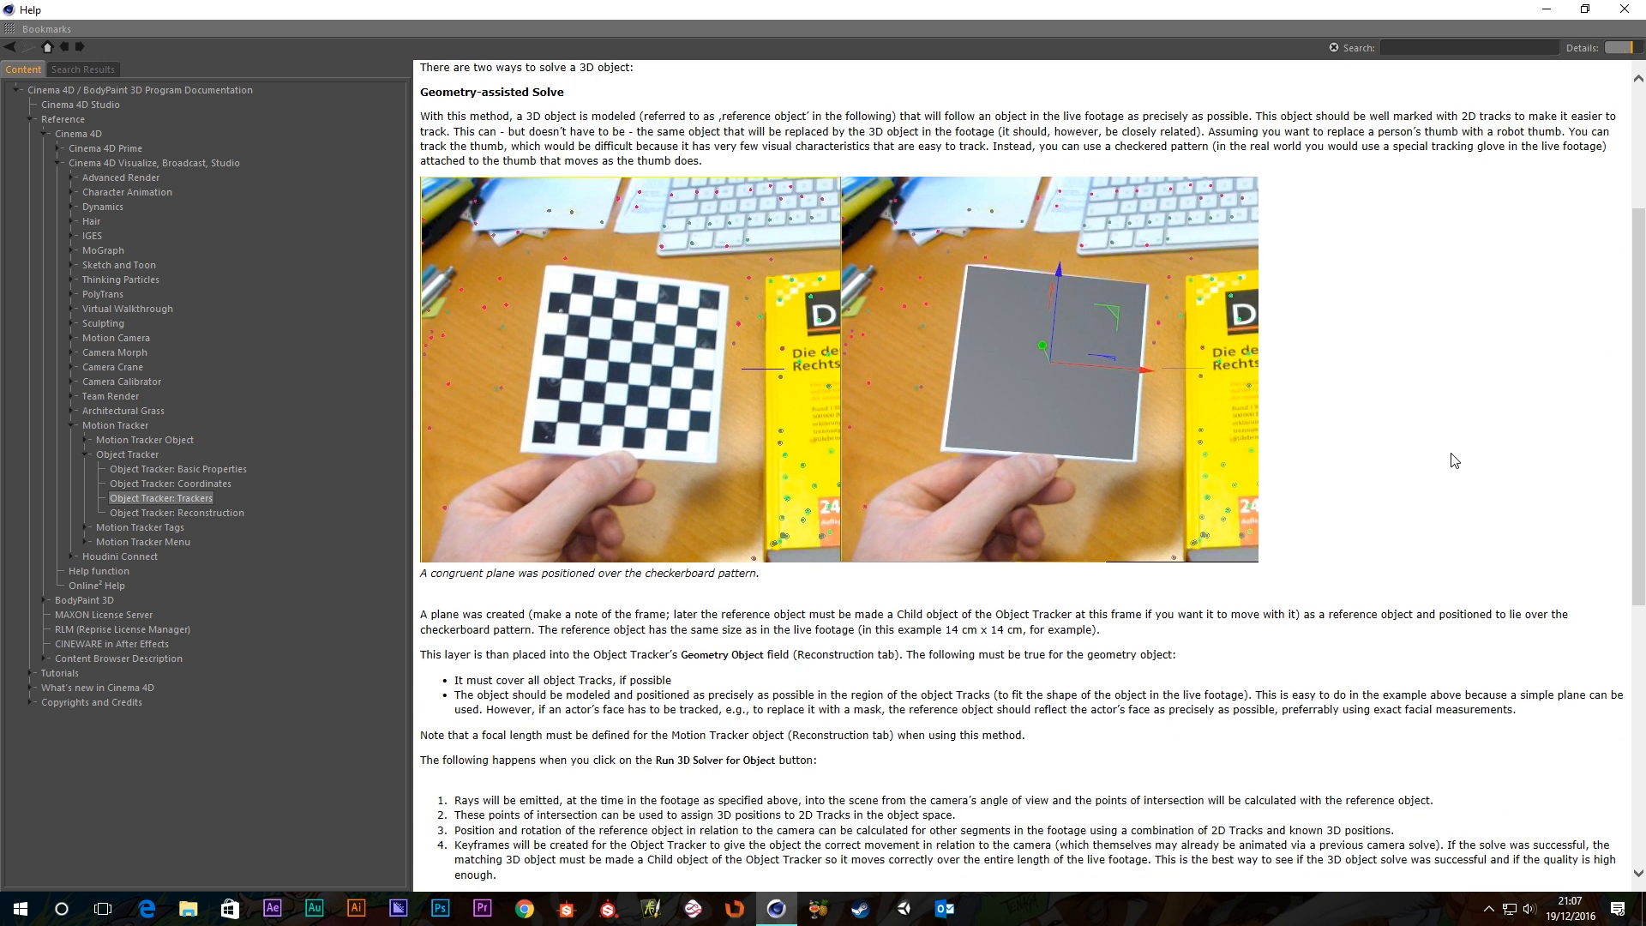
scroll(1455, 460, "down", 7)
scroll(1455, 460, "down", 3)
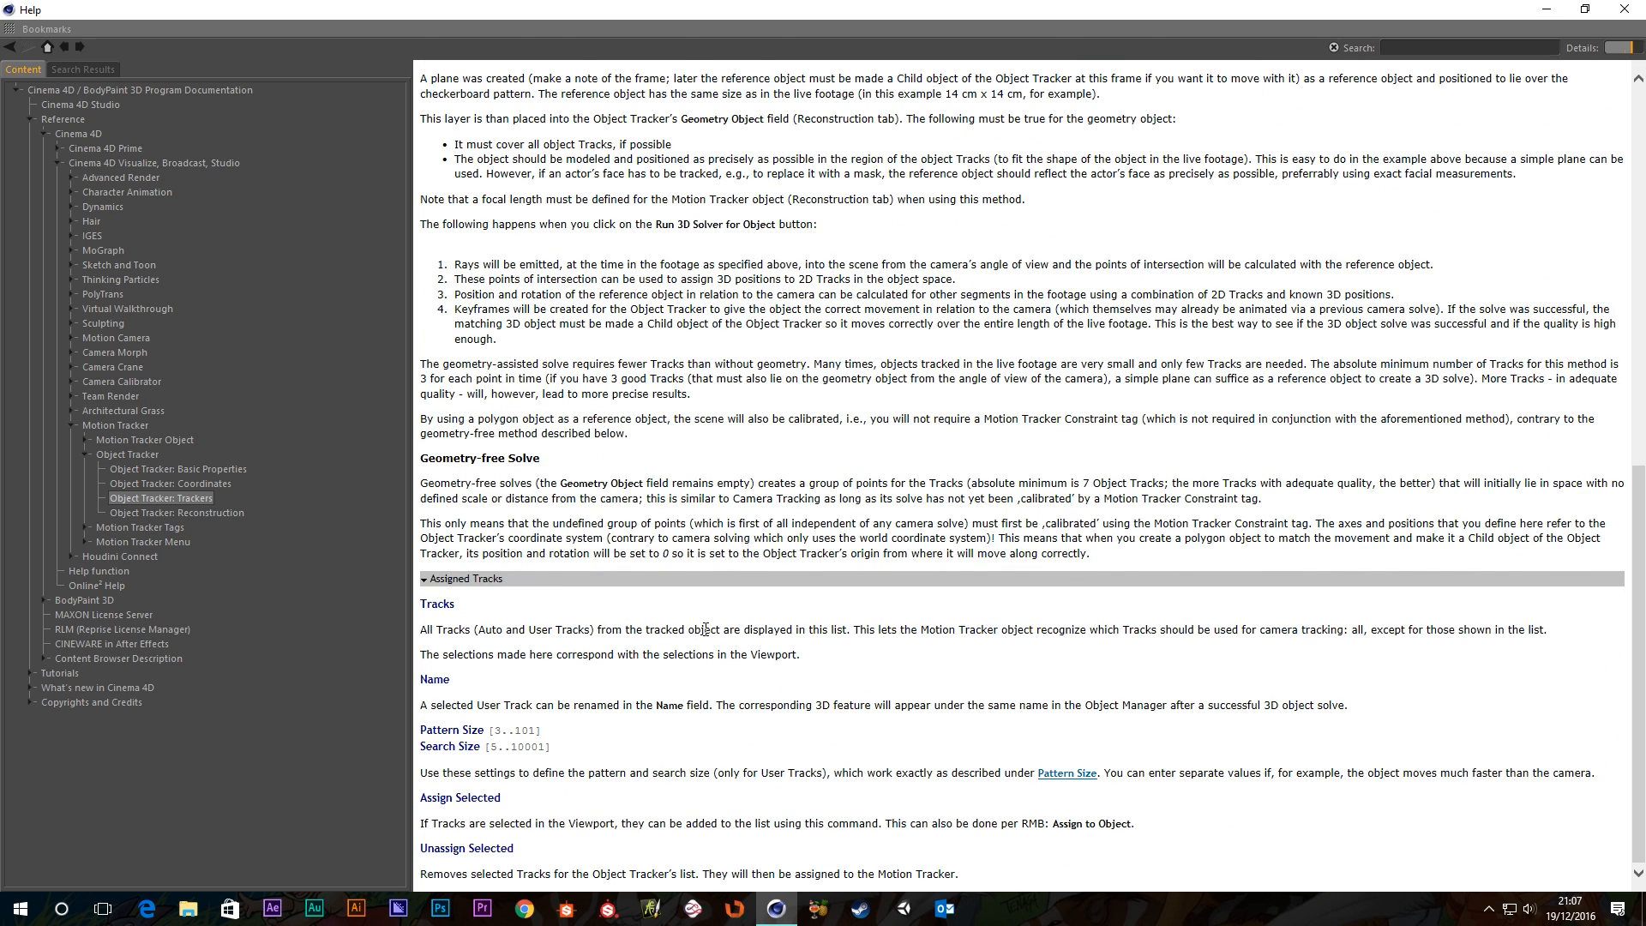
scroll(704, 629, "up", 15)
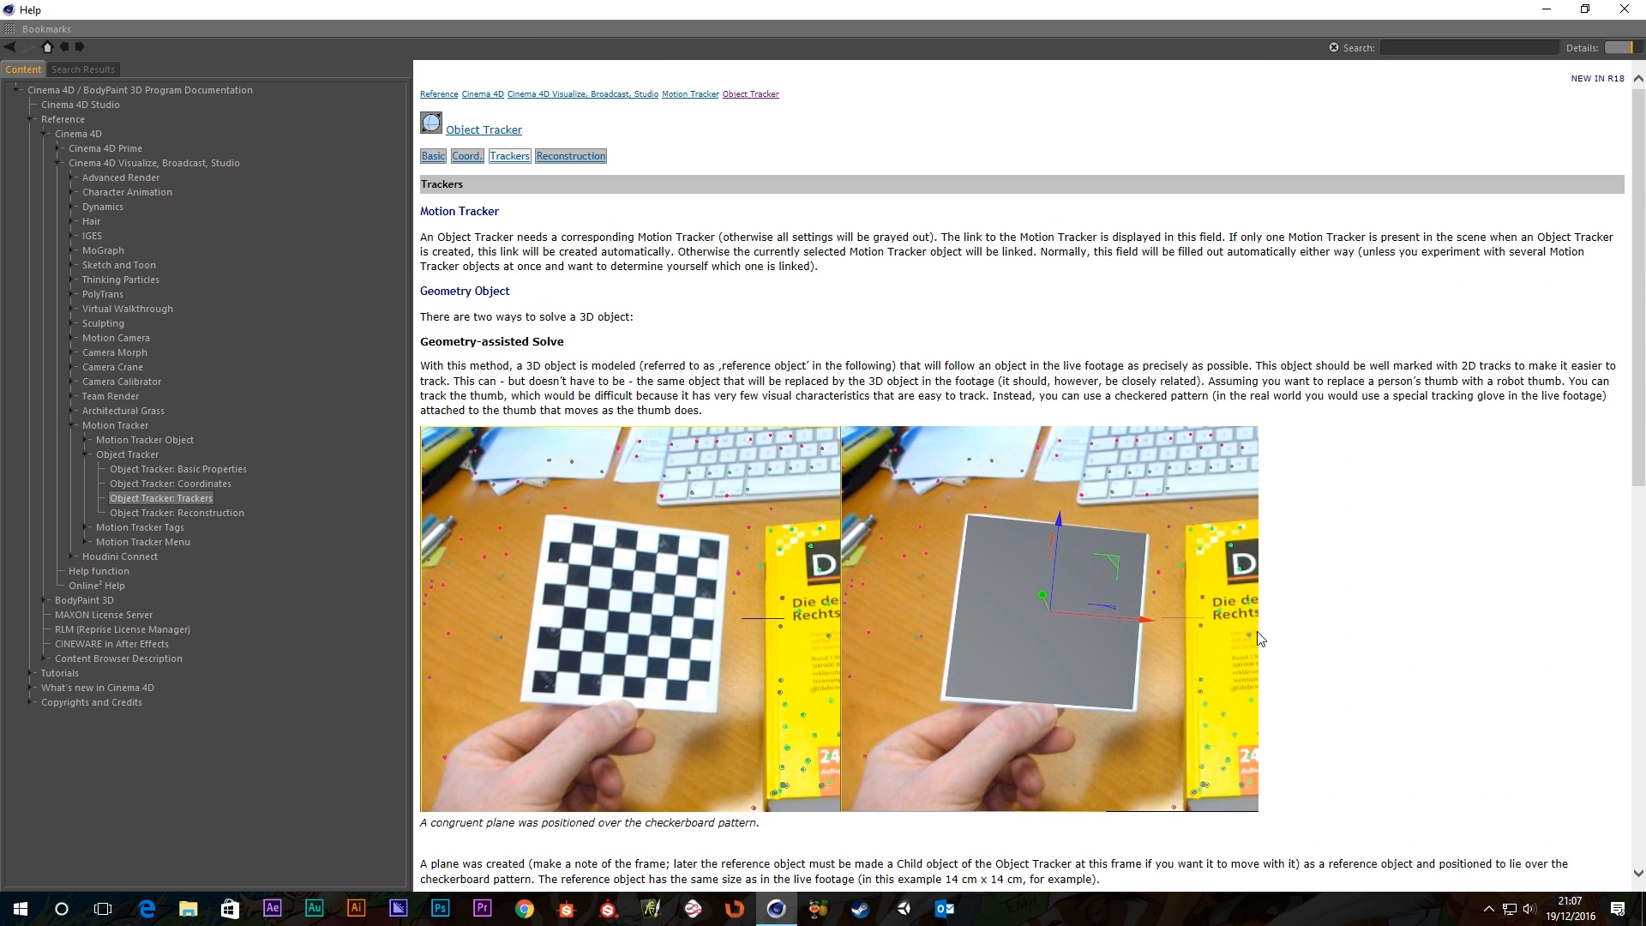
Close the help window and check the plane's placement over the card at frame 0.
left_click(1625, 10)
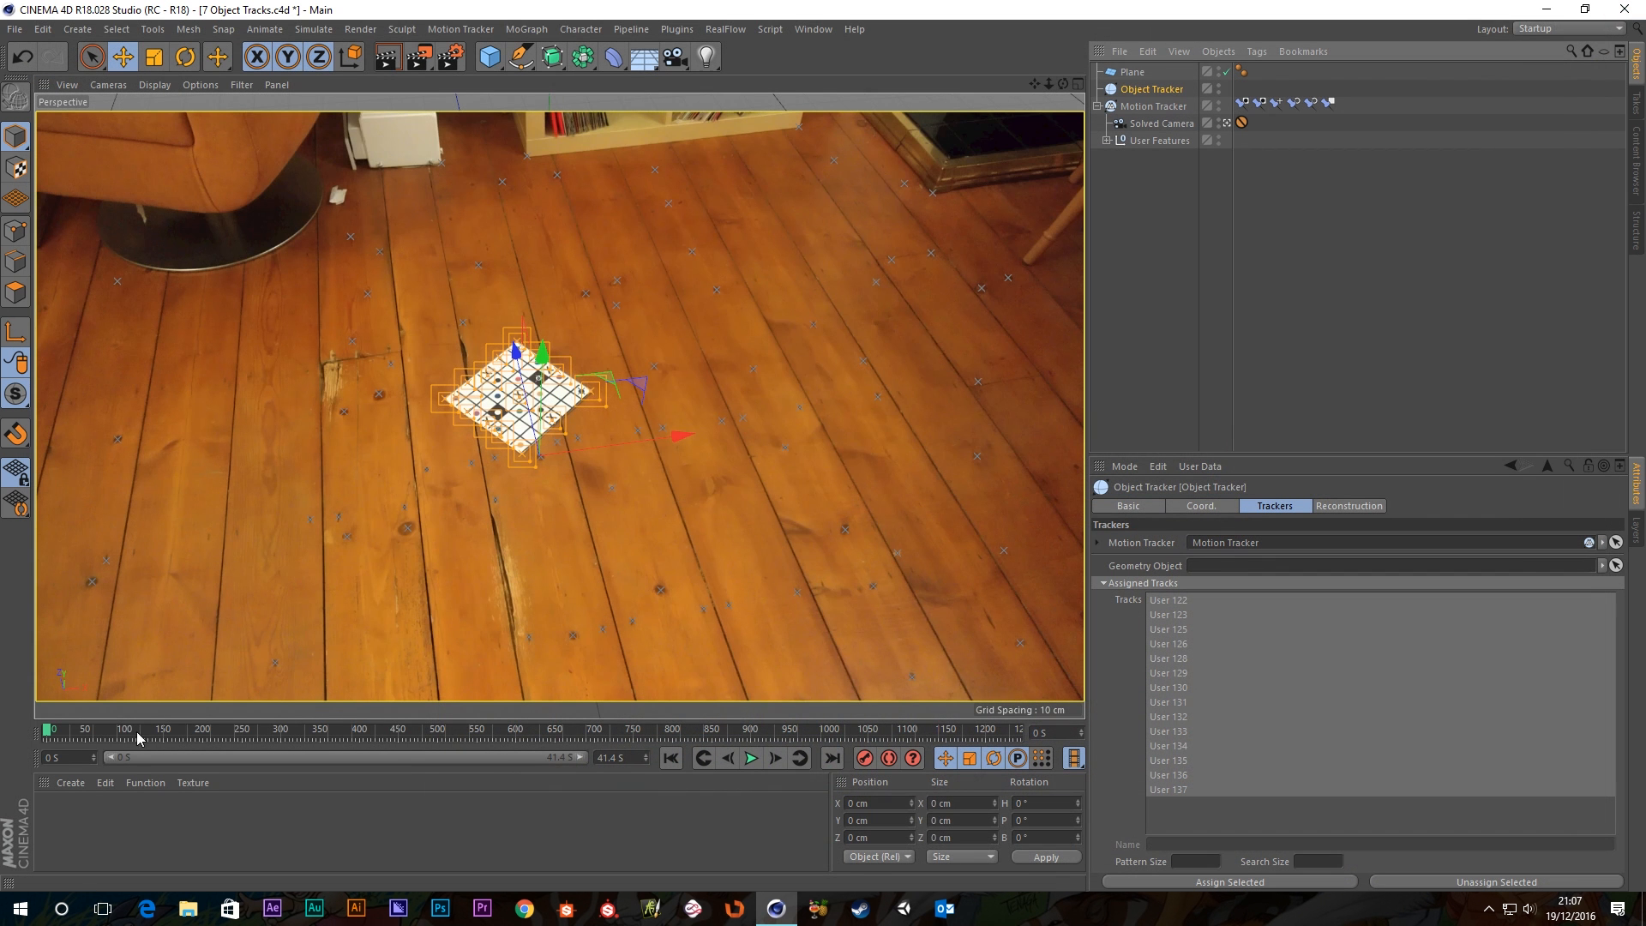
left_click(1132, 72)
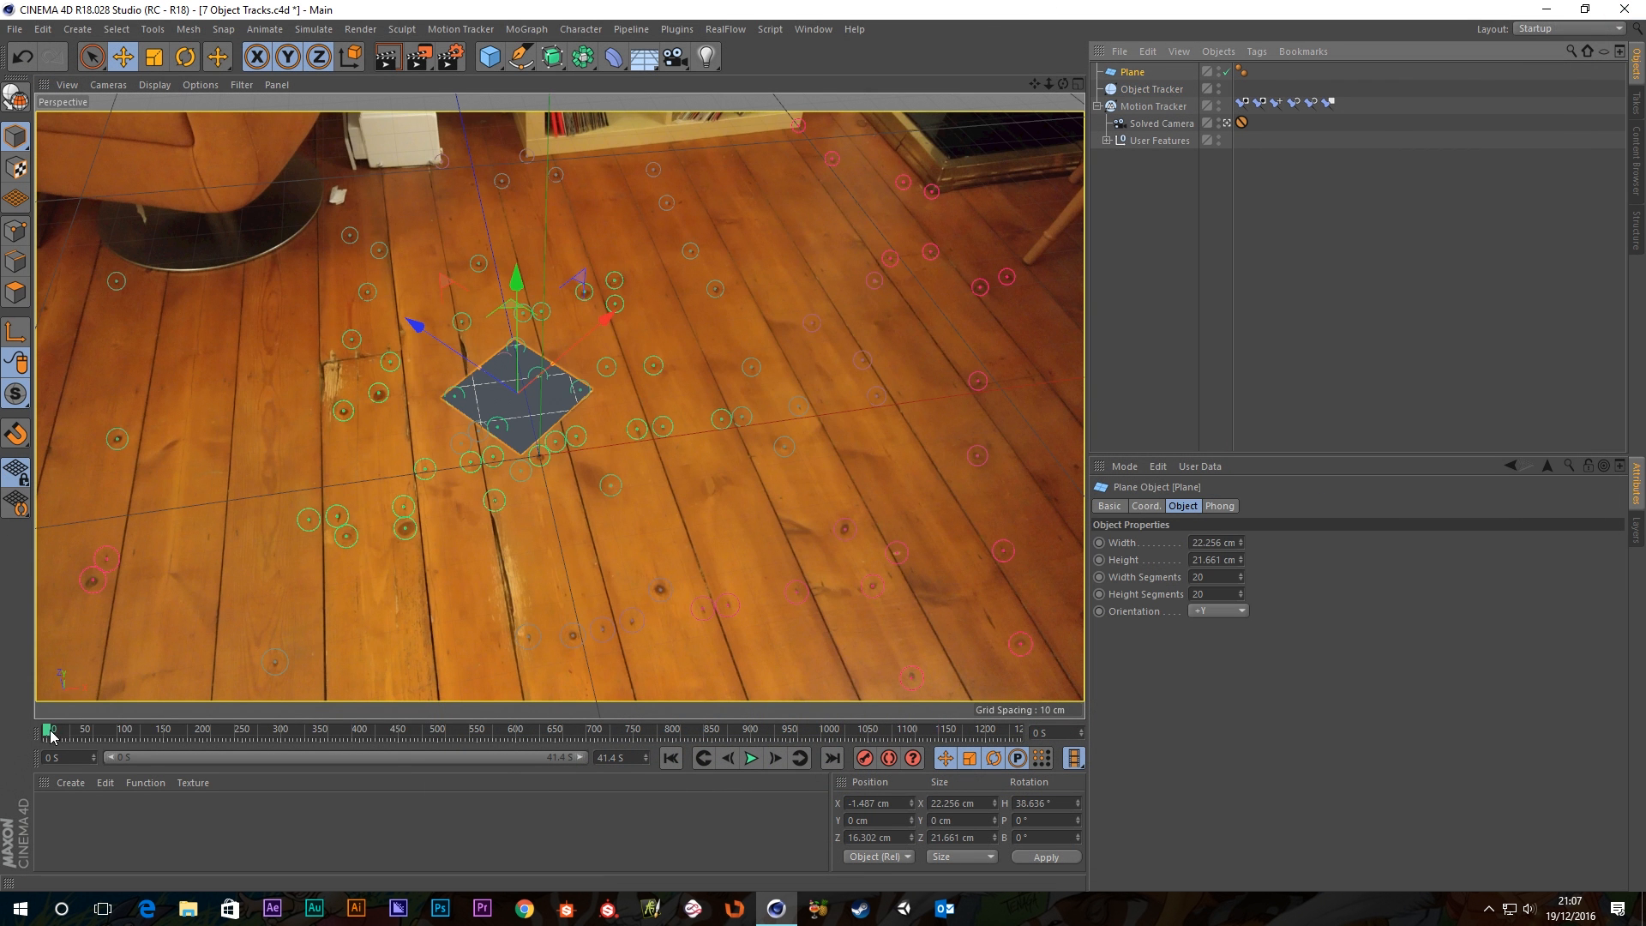
left_click_drag(52, 734, 8, 734)
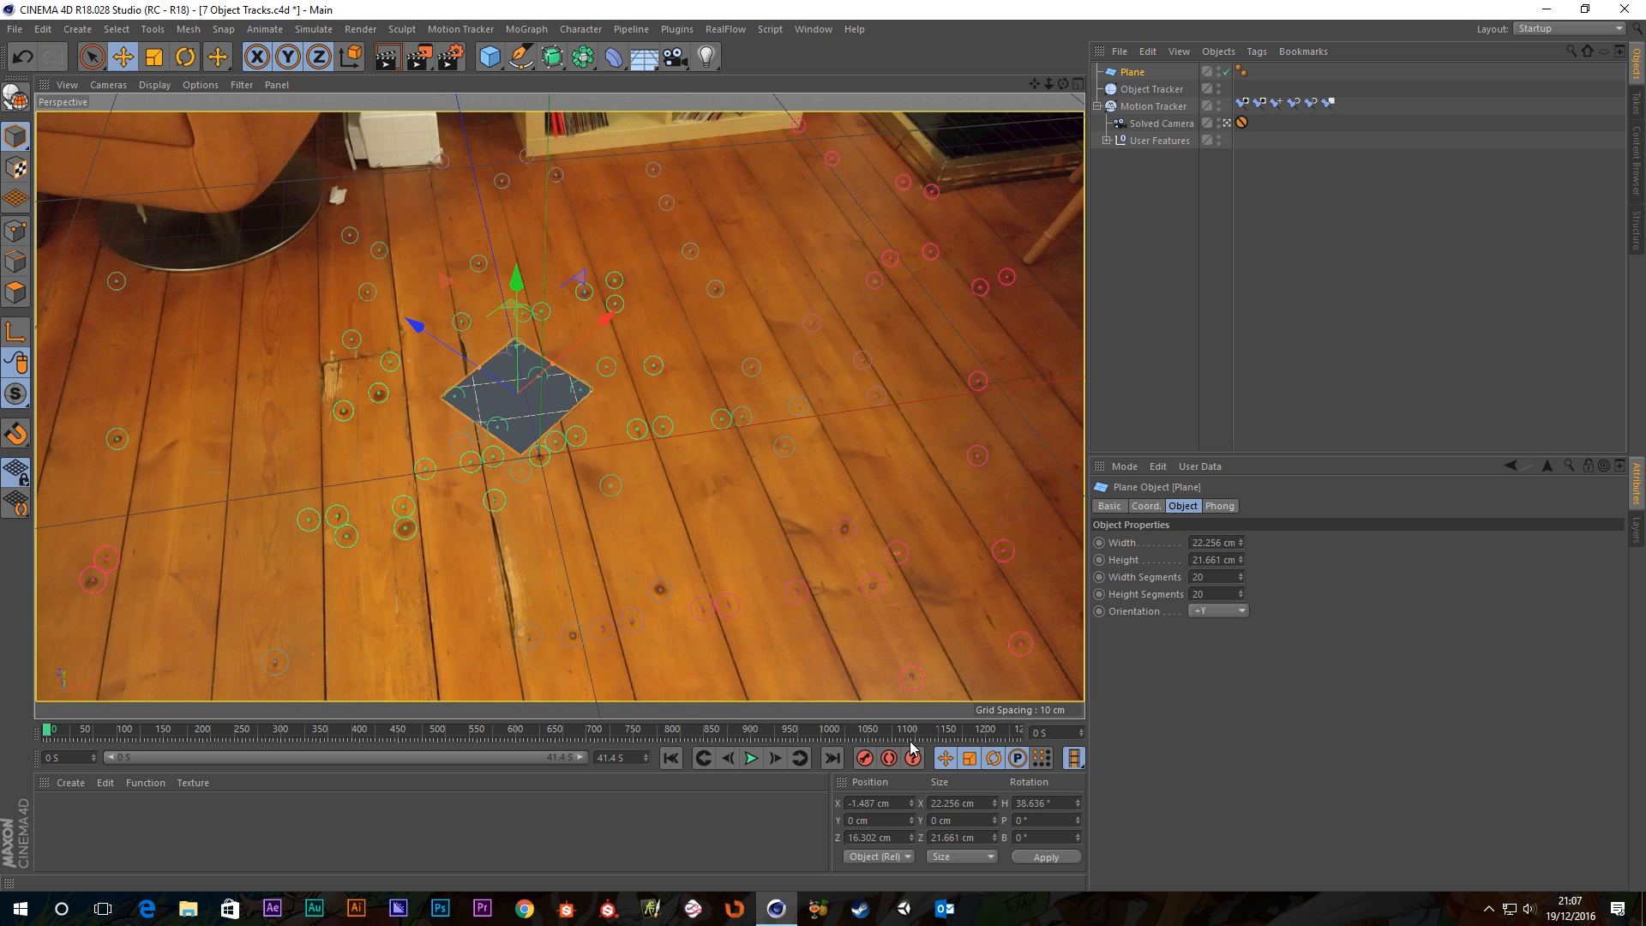
Link the Plane as the Object Tracker's Geometry Object, with the timeline at frame 0.
left_click(1154, 89)
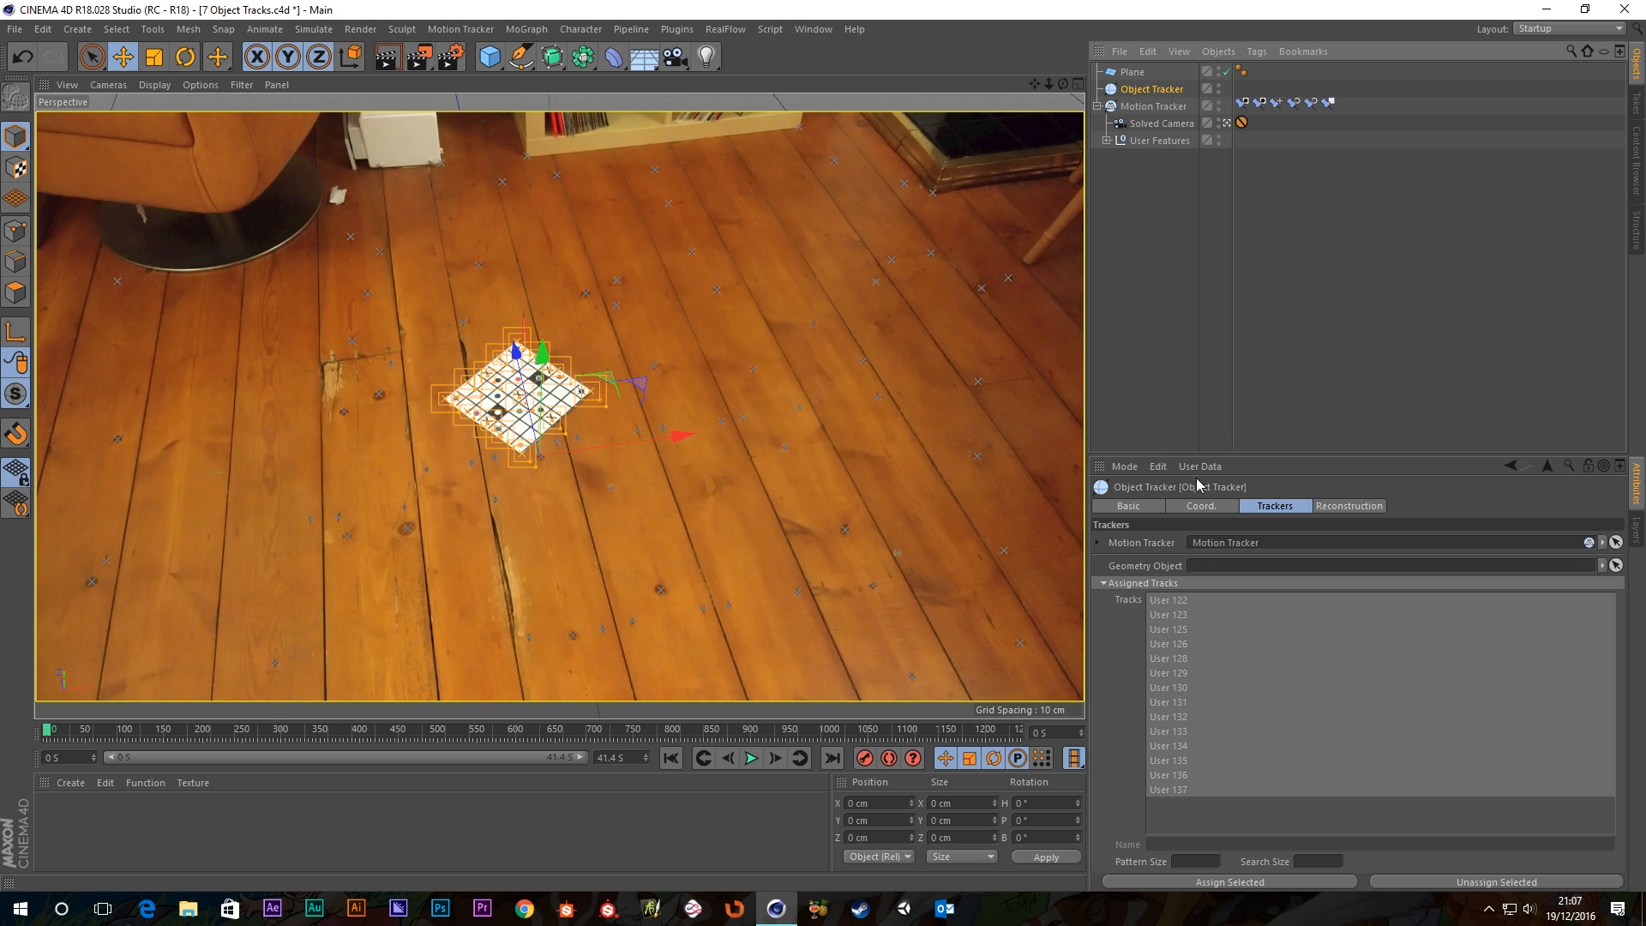
left_click(1279, 508)
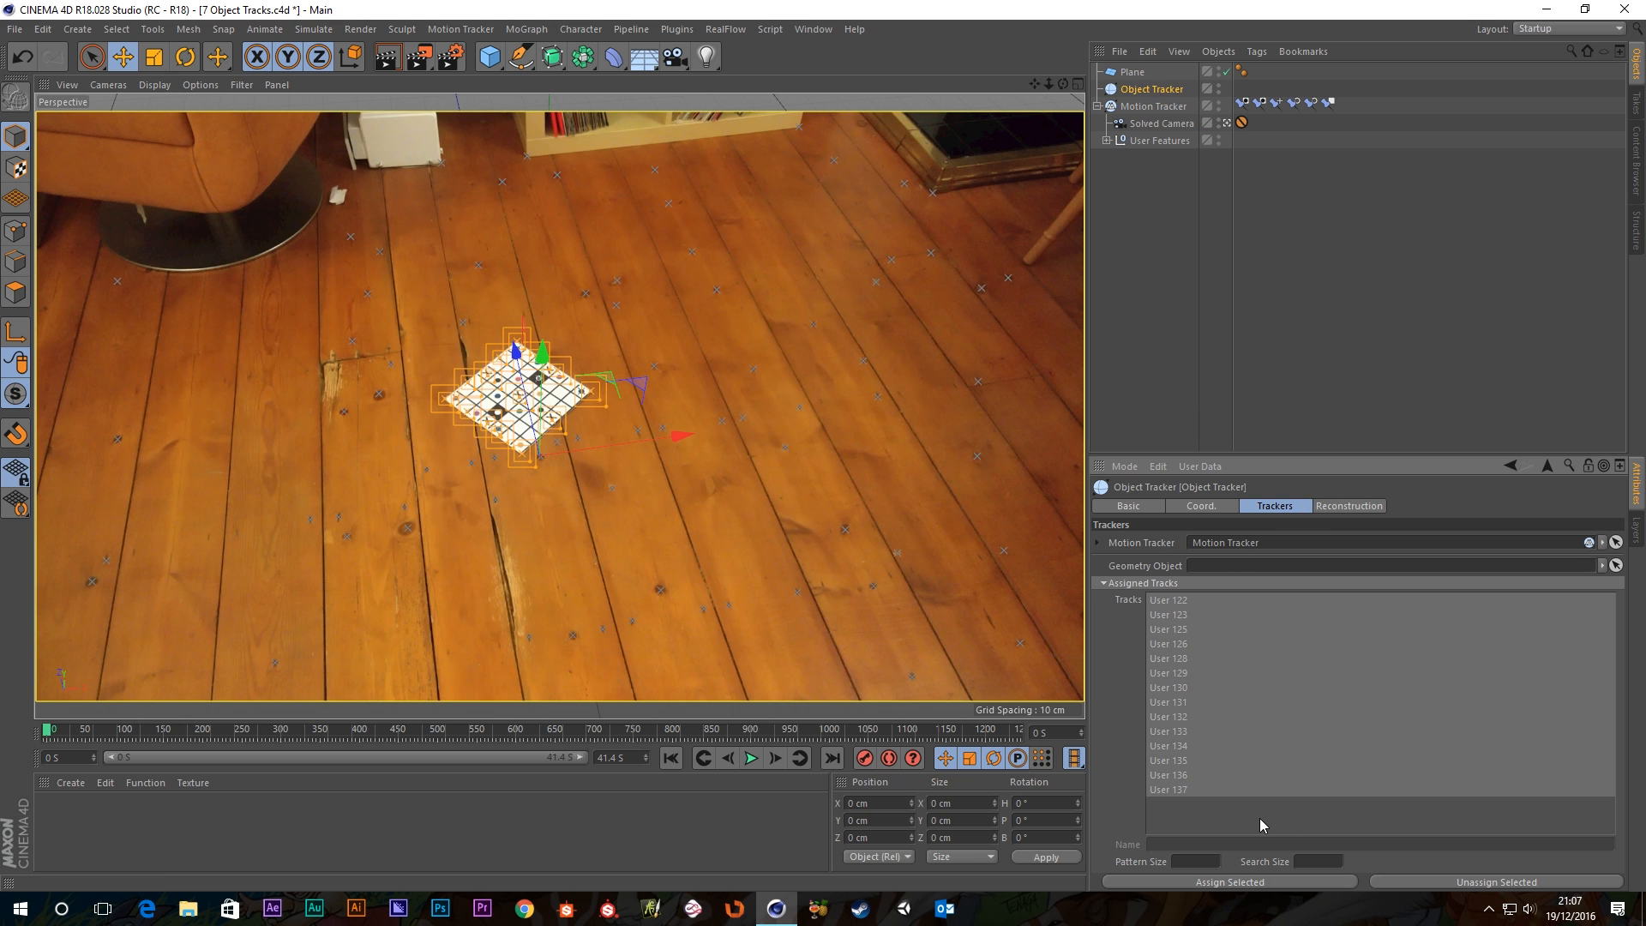
left_click(1189, 704)
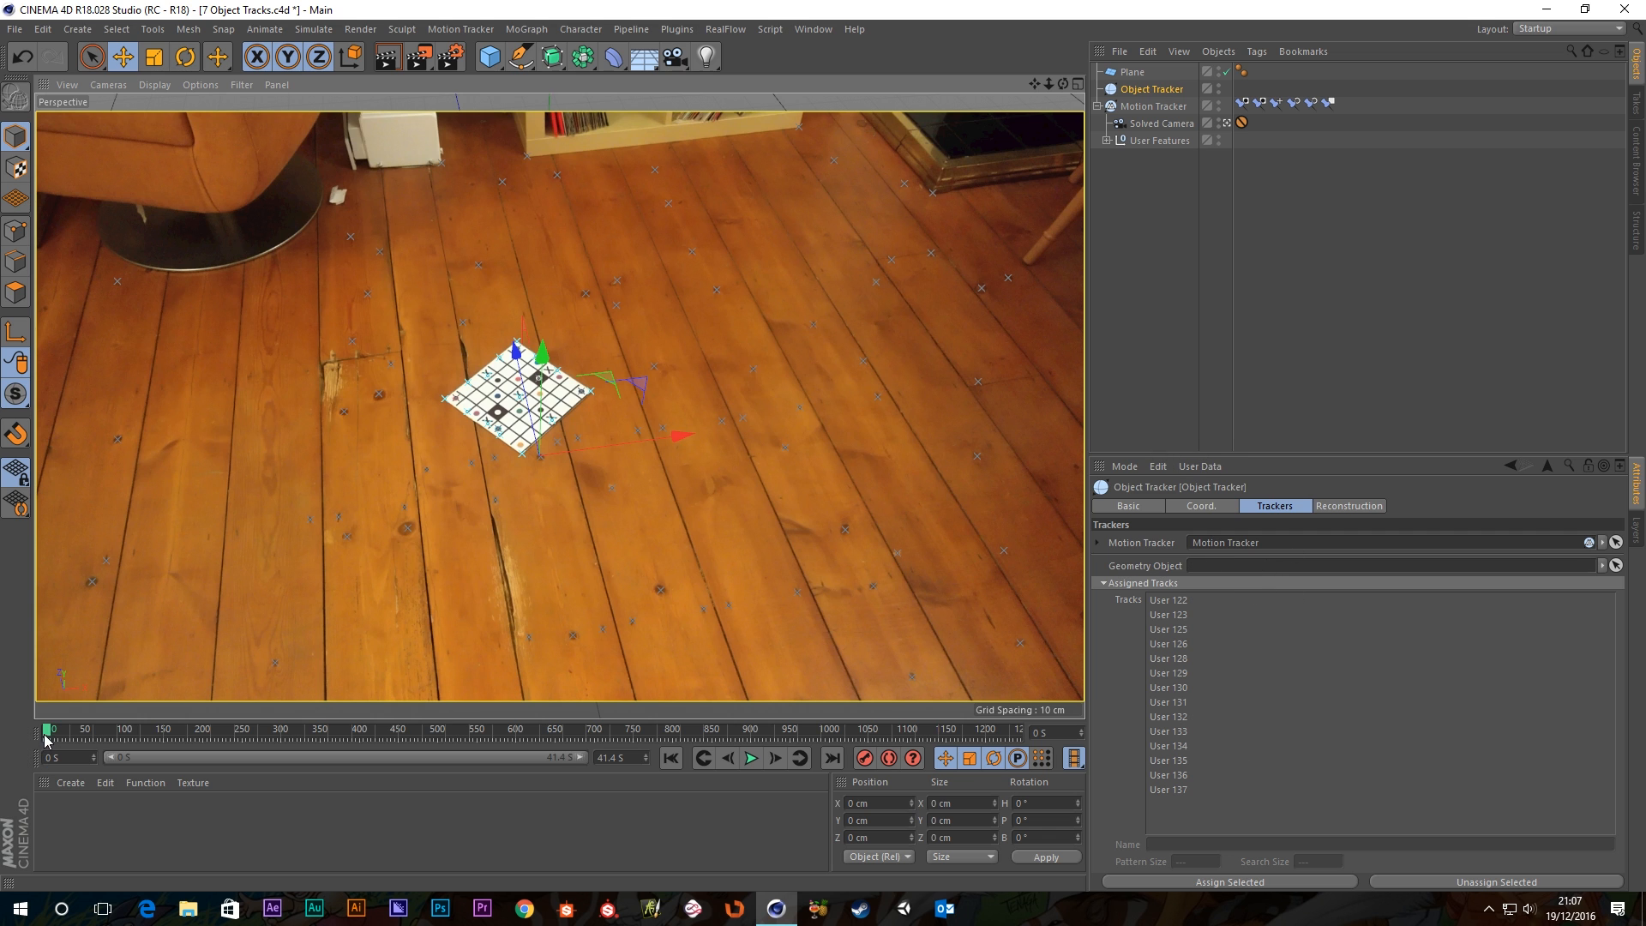
mouse_move(47, 732)
left_mouse_down()
mouse_move(84, 732)
mouse_move(44, 734)
left_mouse_up()
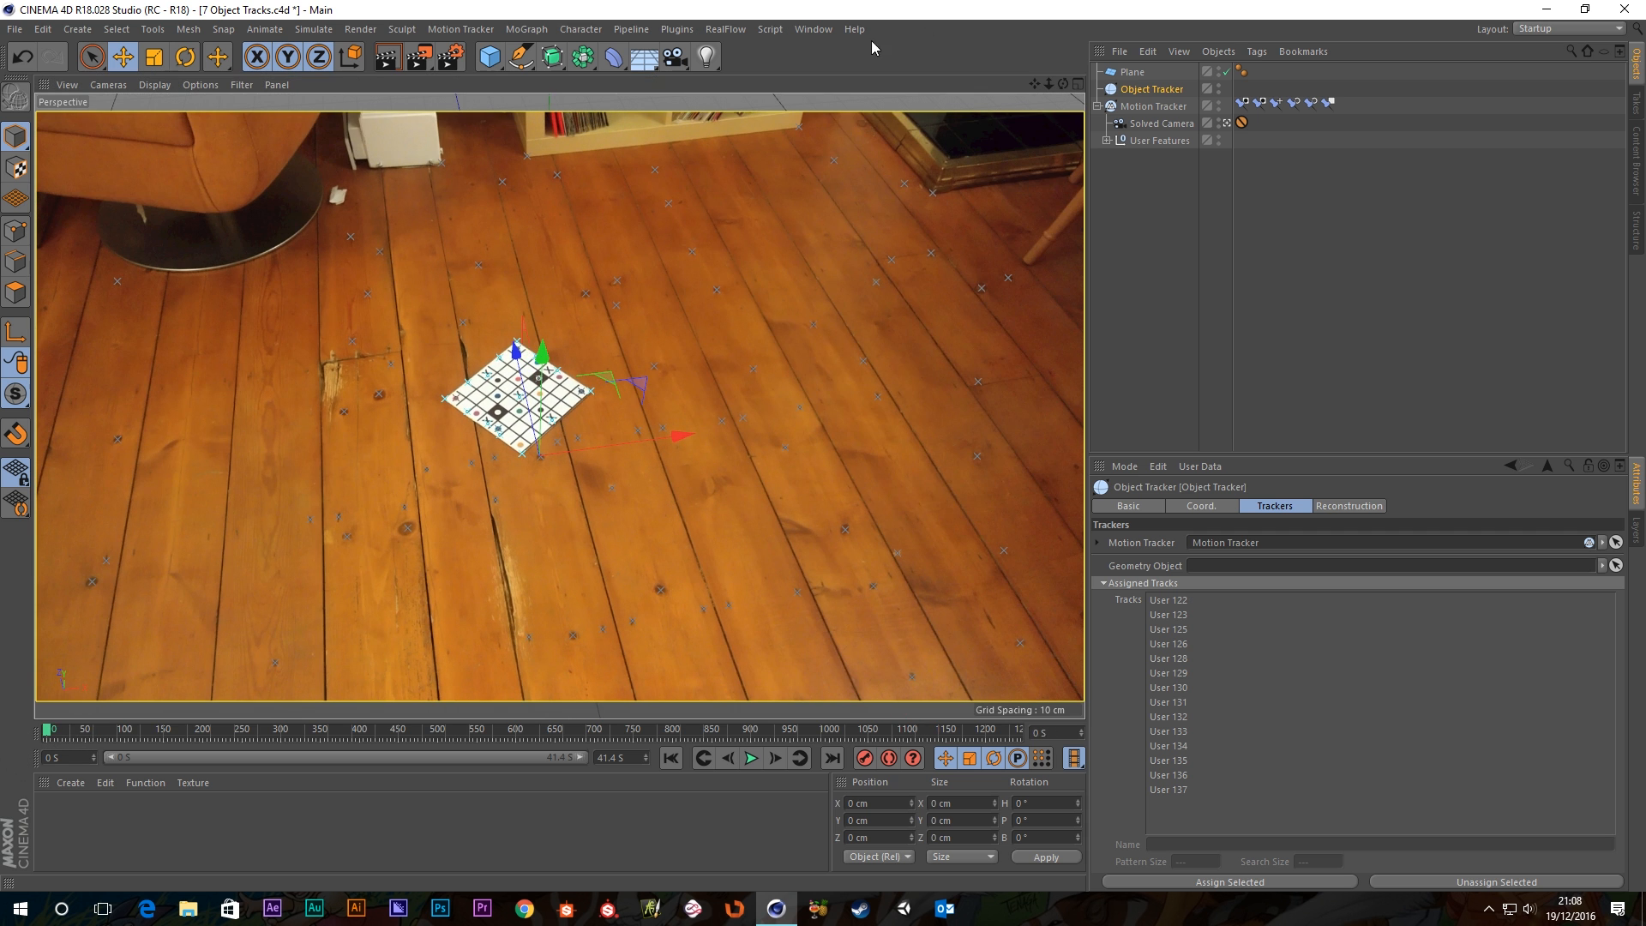
left_click_drag(1134, 76, 1205, 566)
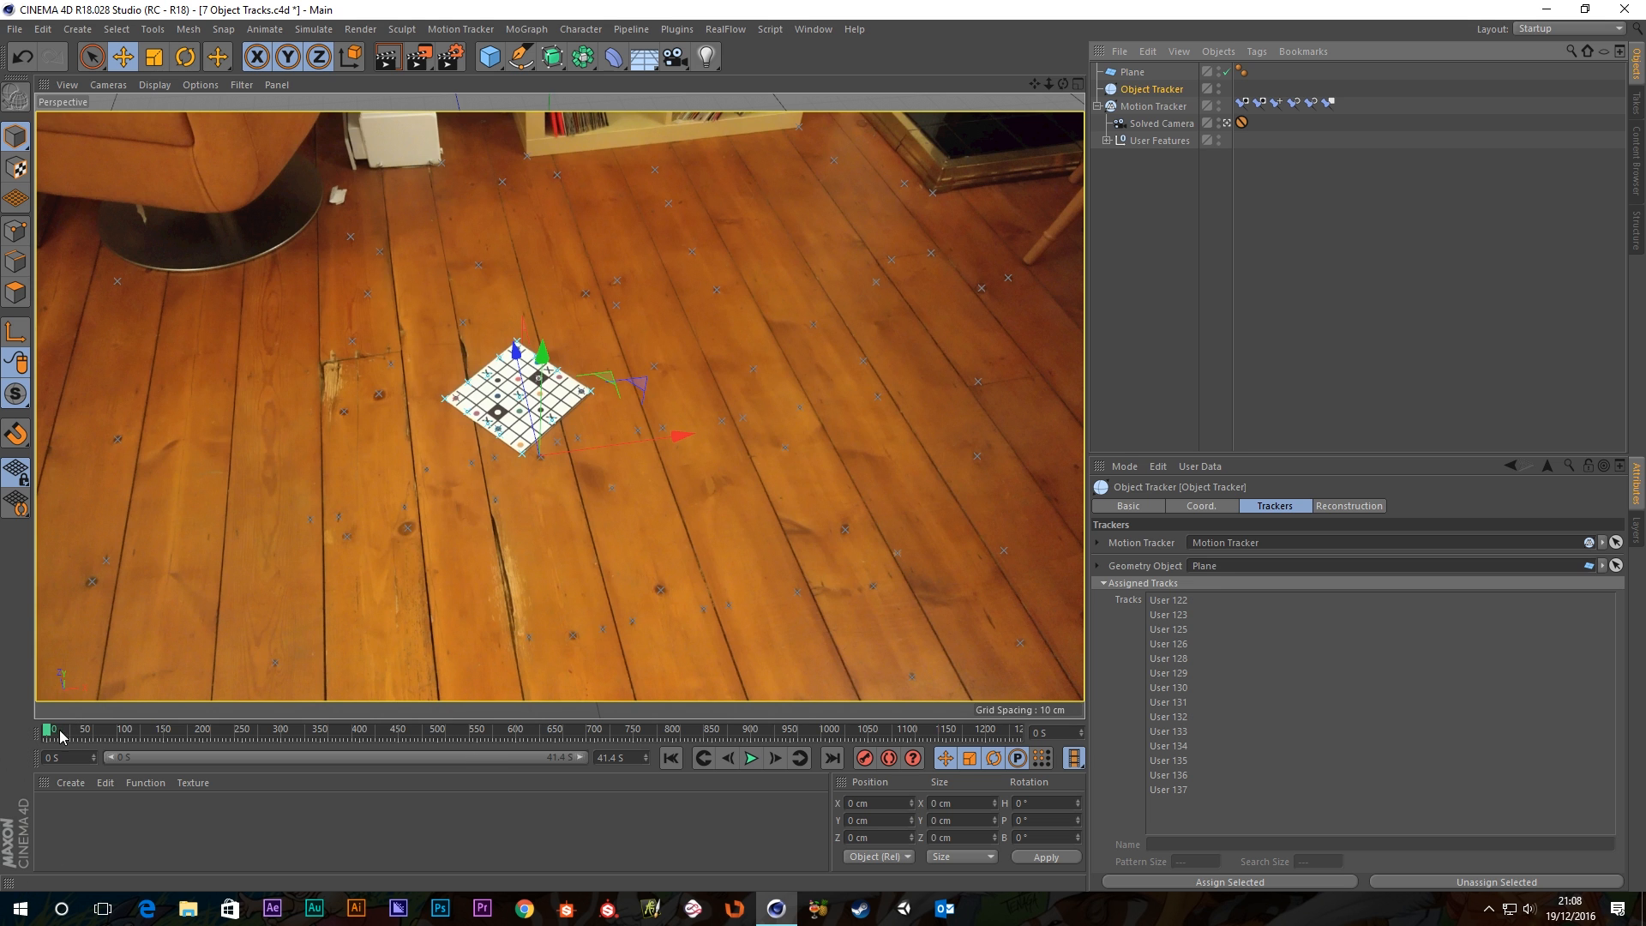
Check the plane against the card at frame 0 and reselect the Object Tracker.
left_click(1131, 76)
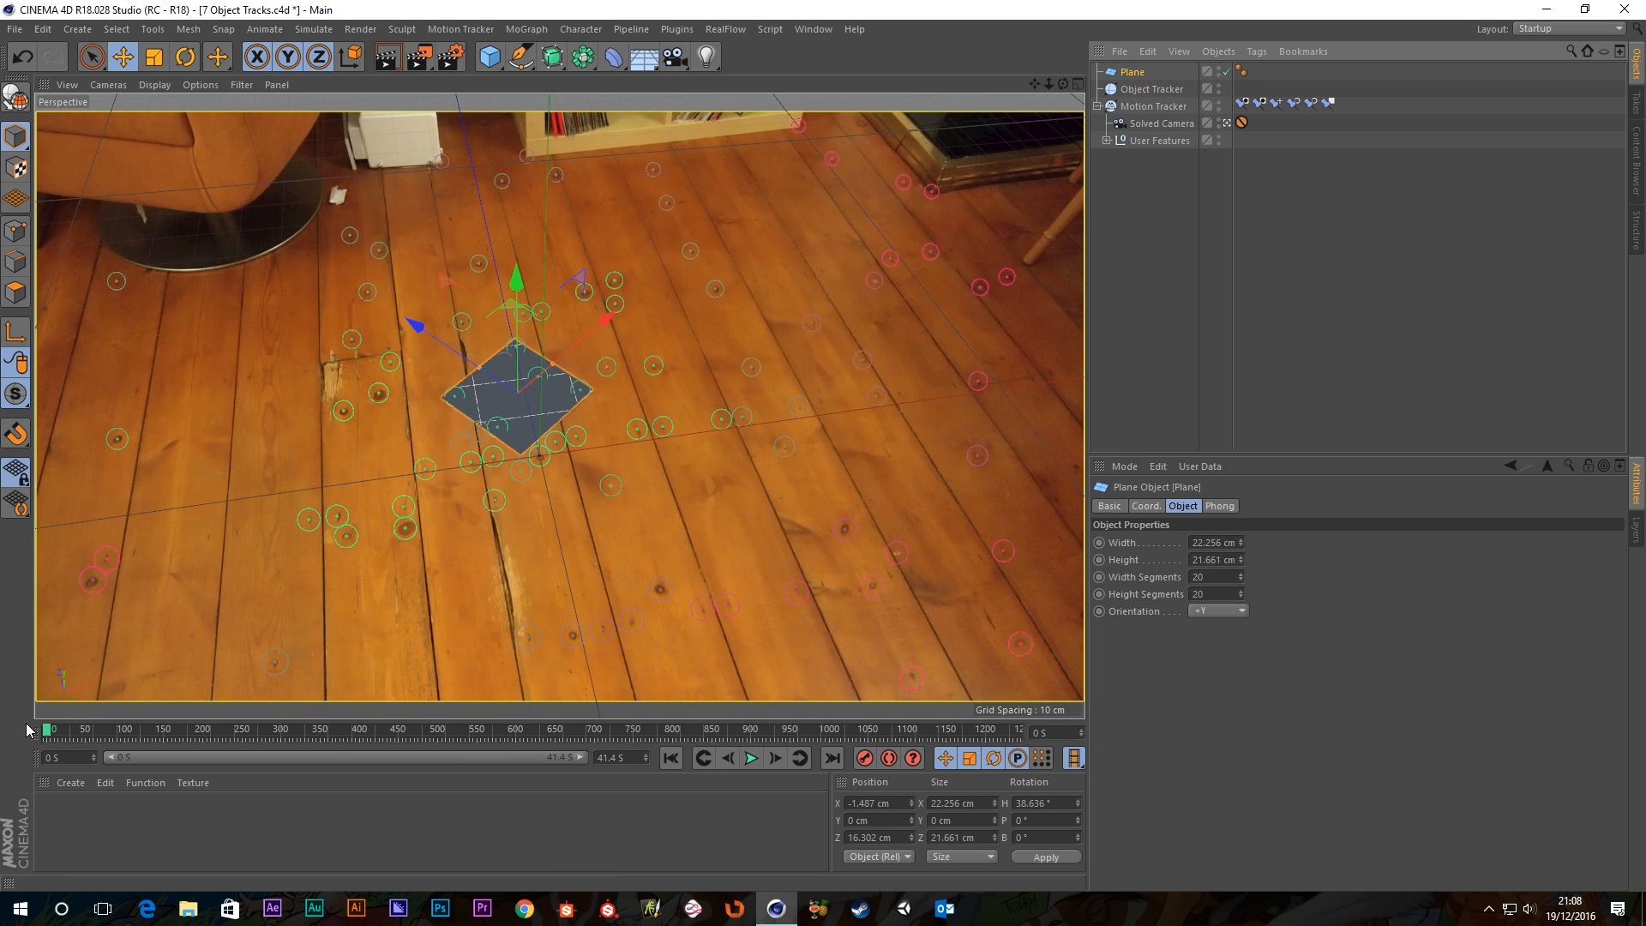
left_click_drag(49, 731, 7, 753)
left_click(1151, 89)
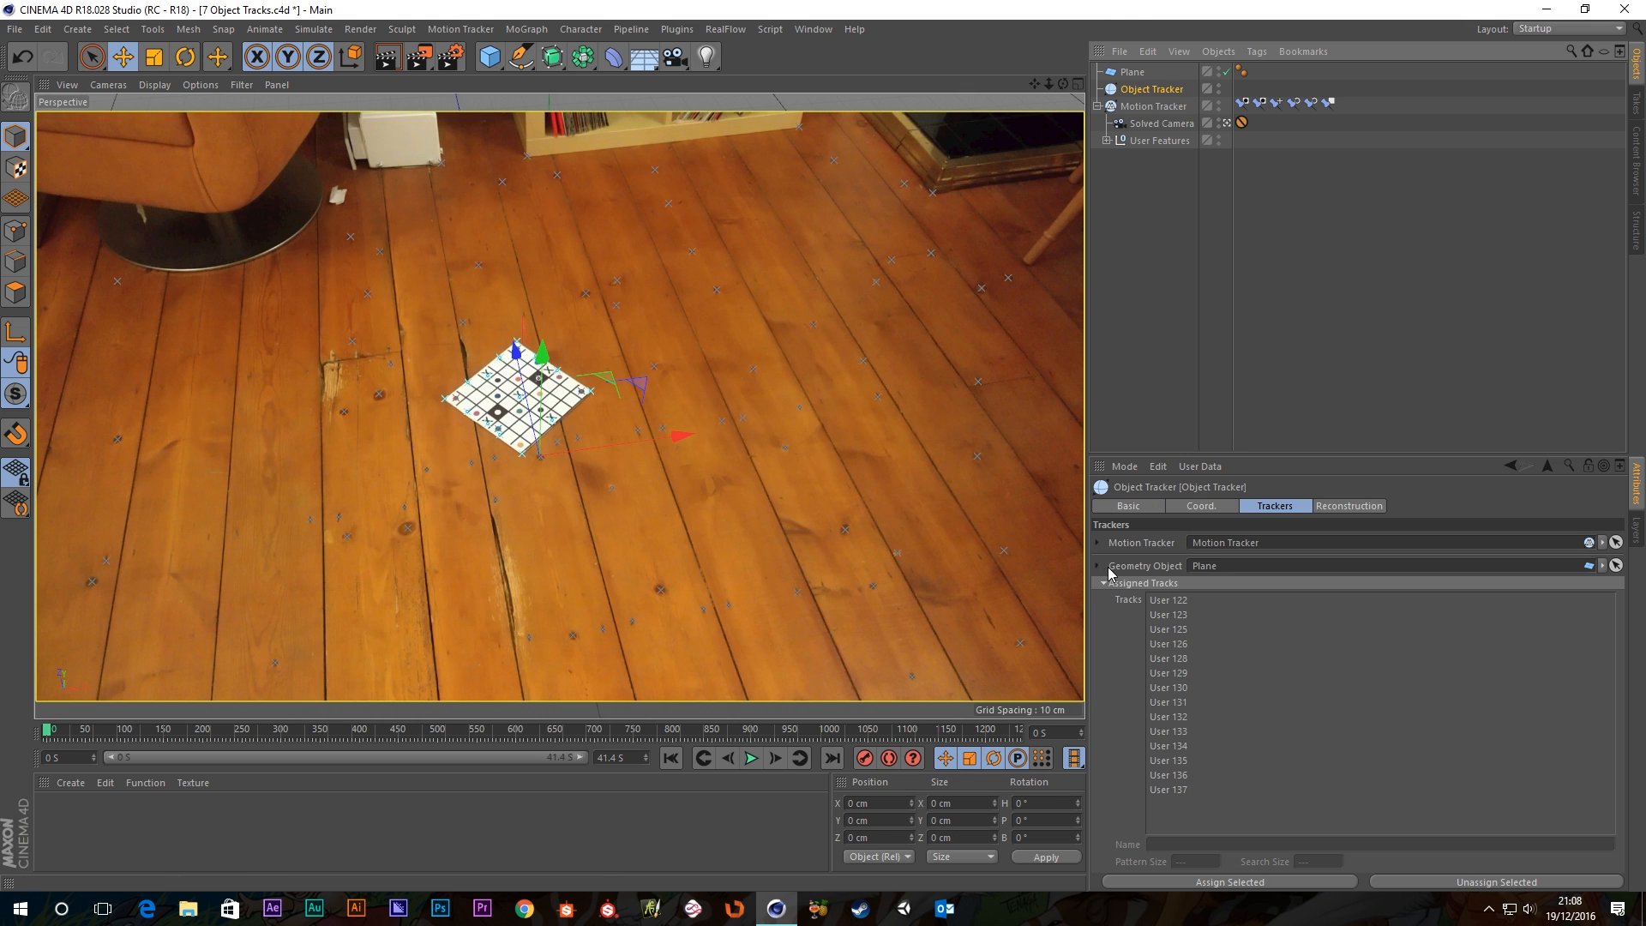
Review the Object Tracker's geometry-assisted reconstruction settings and compare them with its linked geometry and assigned tracks.
left_click(1344, 508)
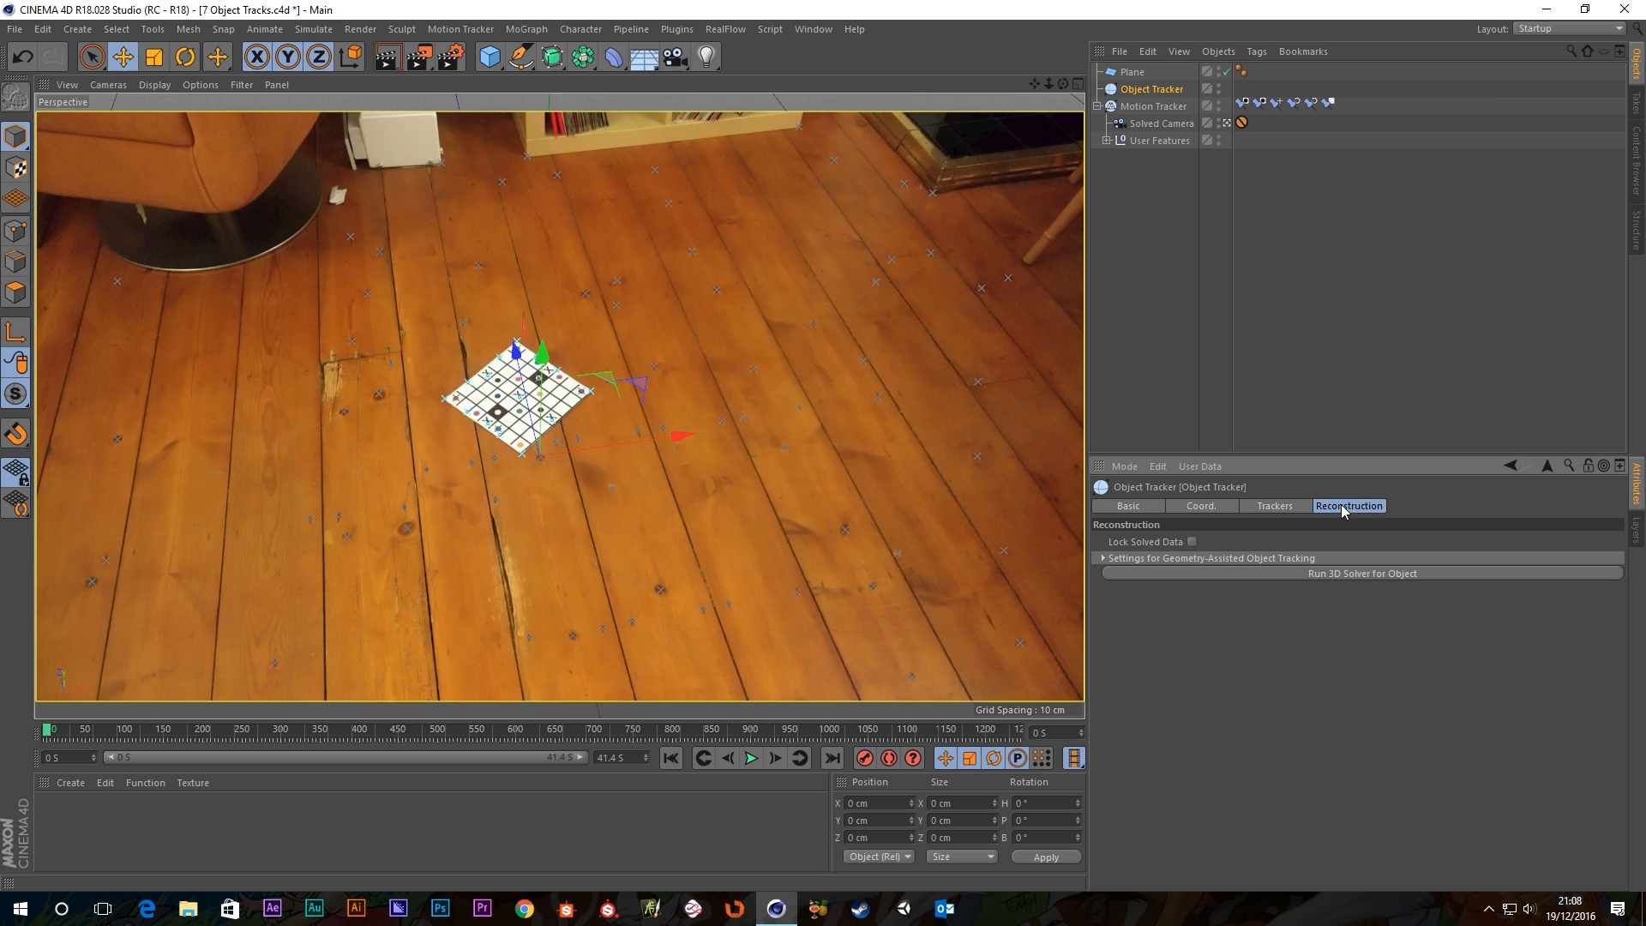
left_click(1123, 560)
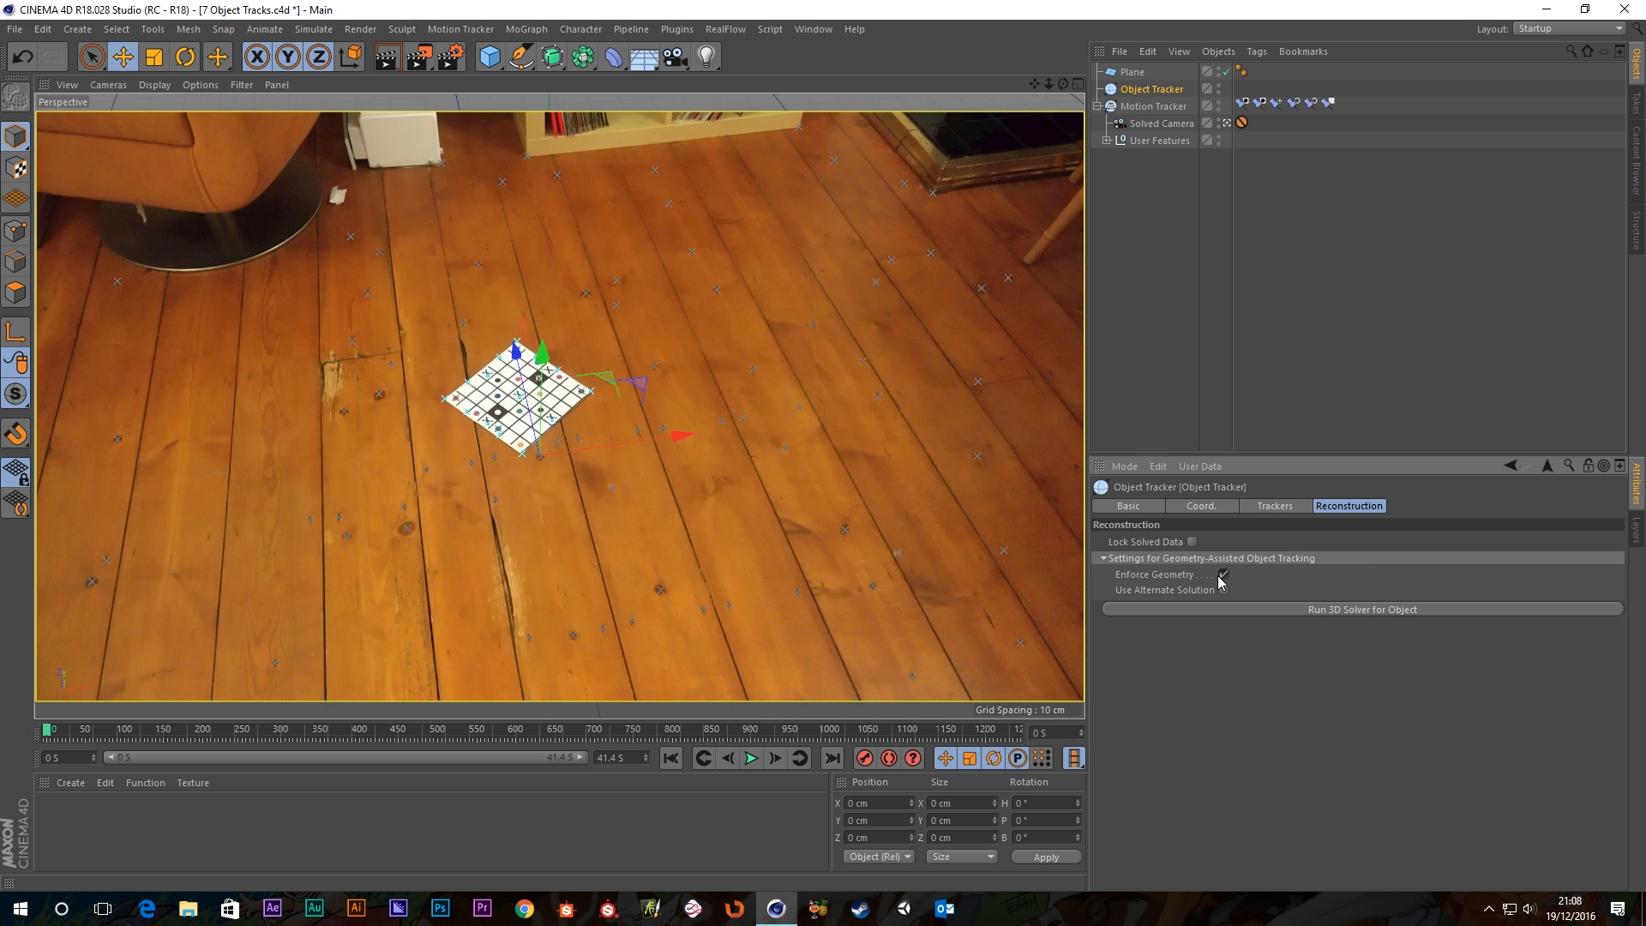
left_click(1284, 507)
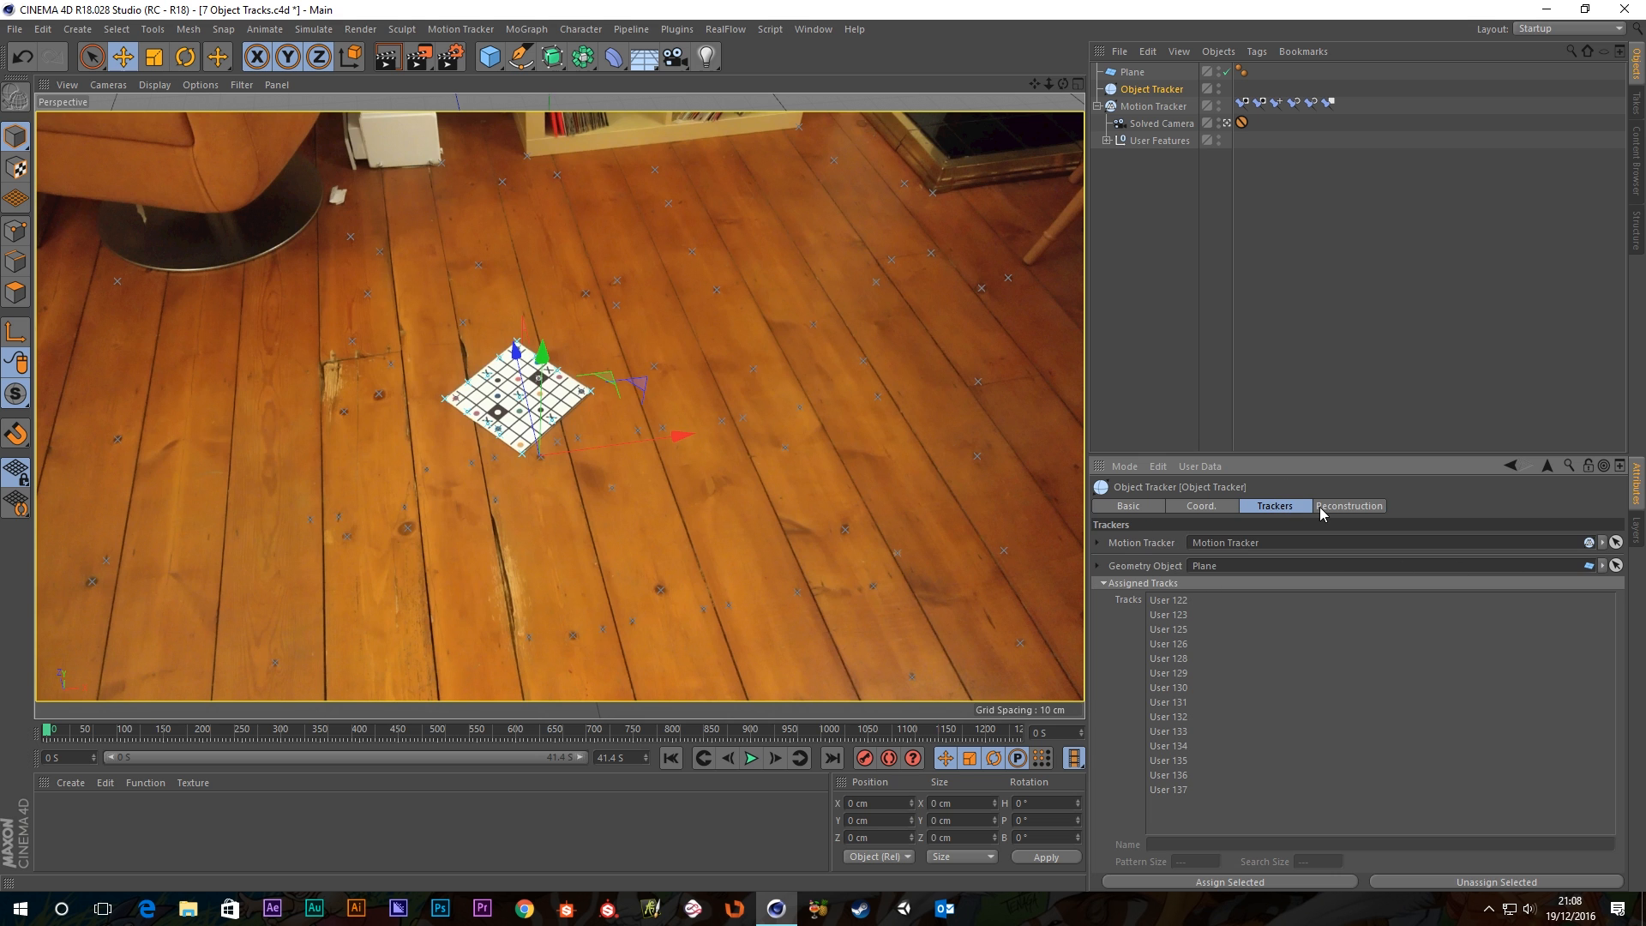
left_click(1321, 507)
left_click(1270, 508)
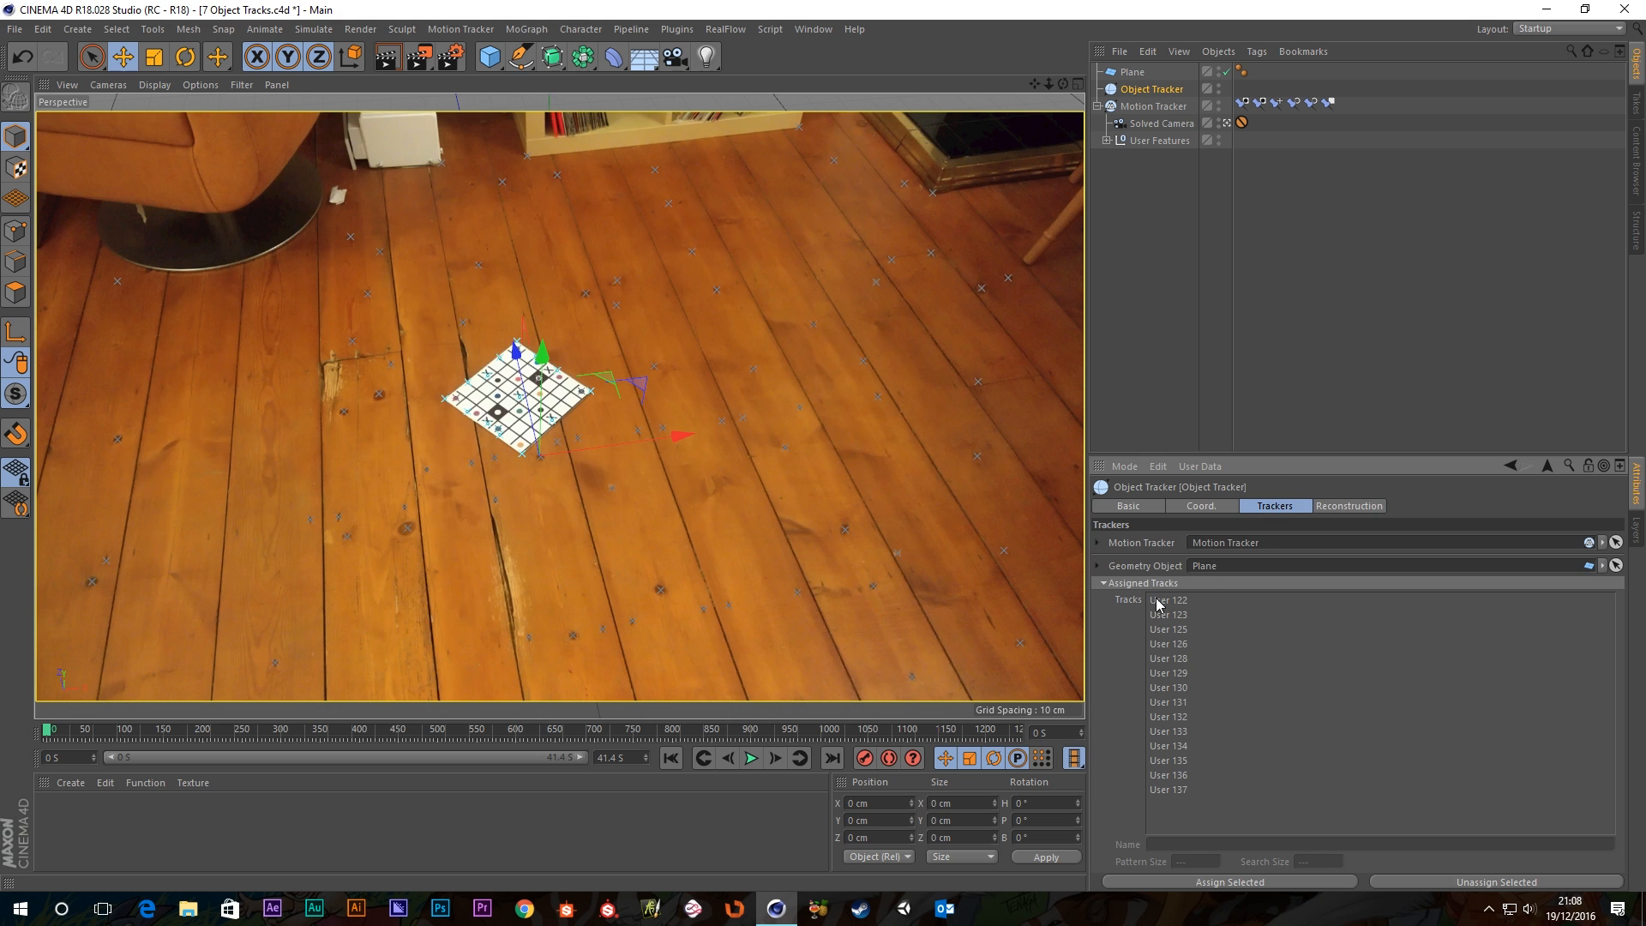
left_click(1355, 509)
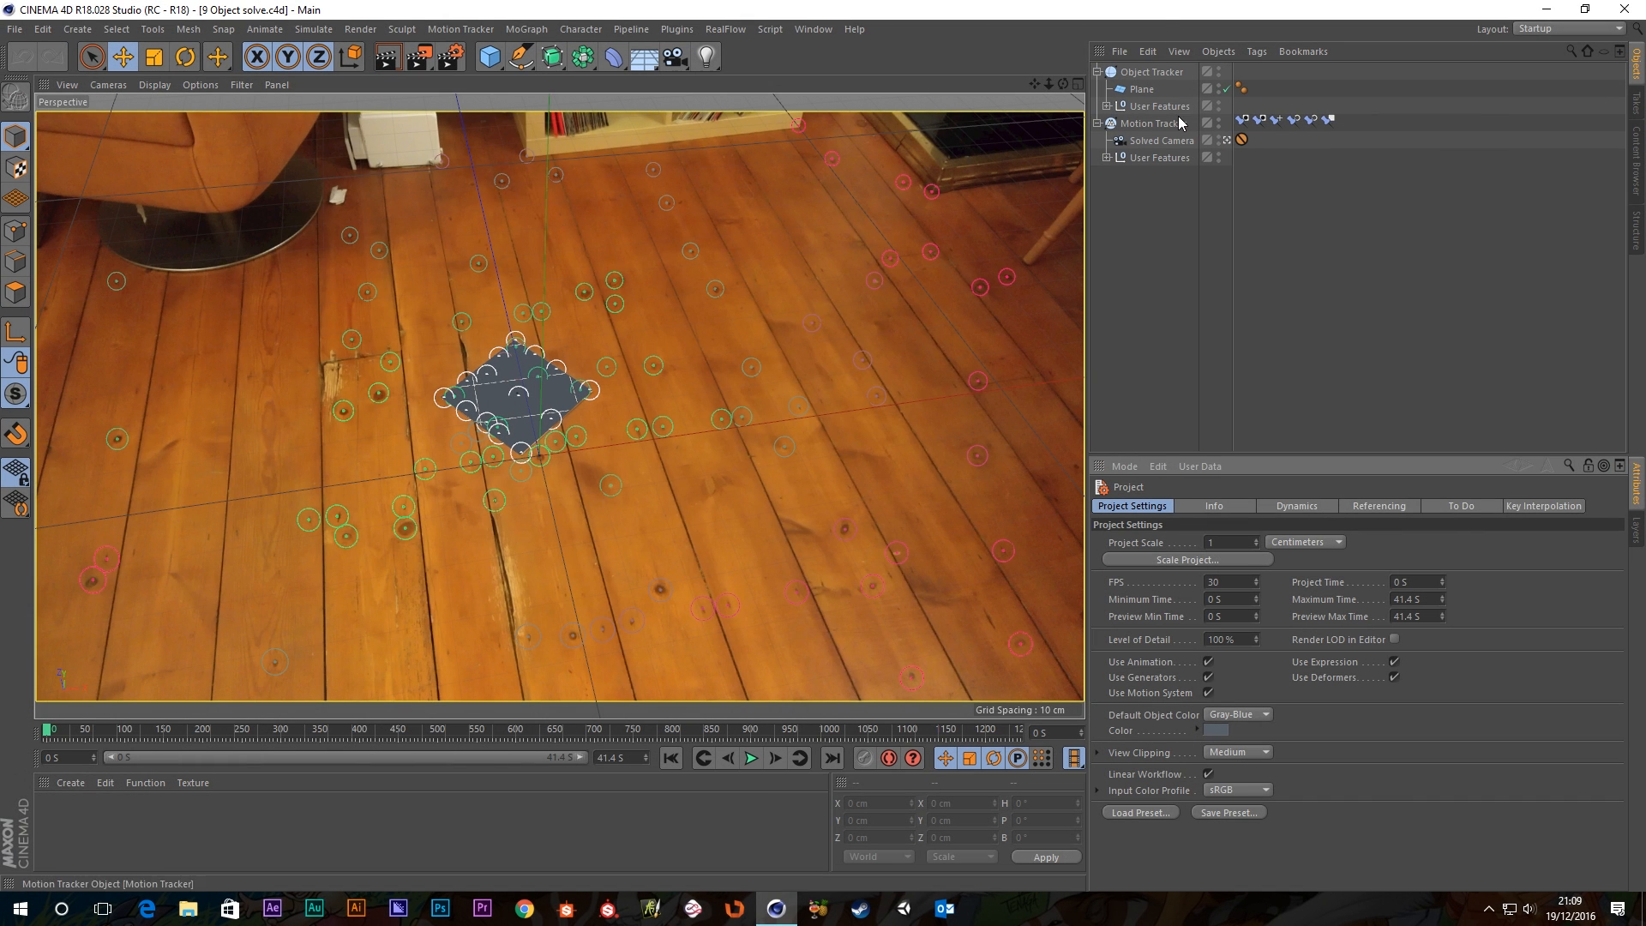
In the solved scene, inspect the Object Tracker's reconstruction settings and keyframed coordinates along with its child plane.
left_click(1150, 75)
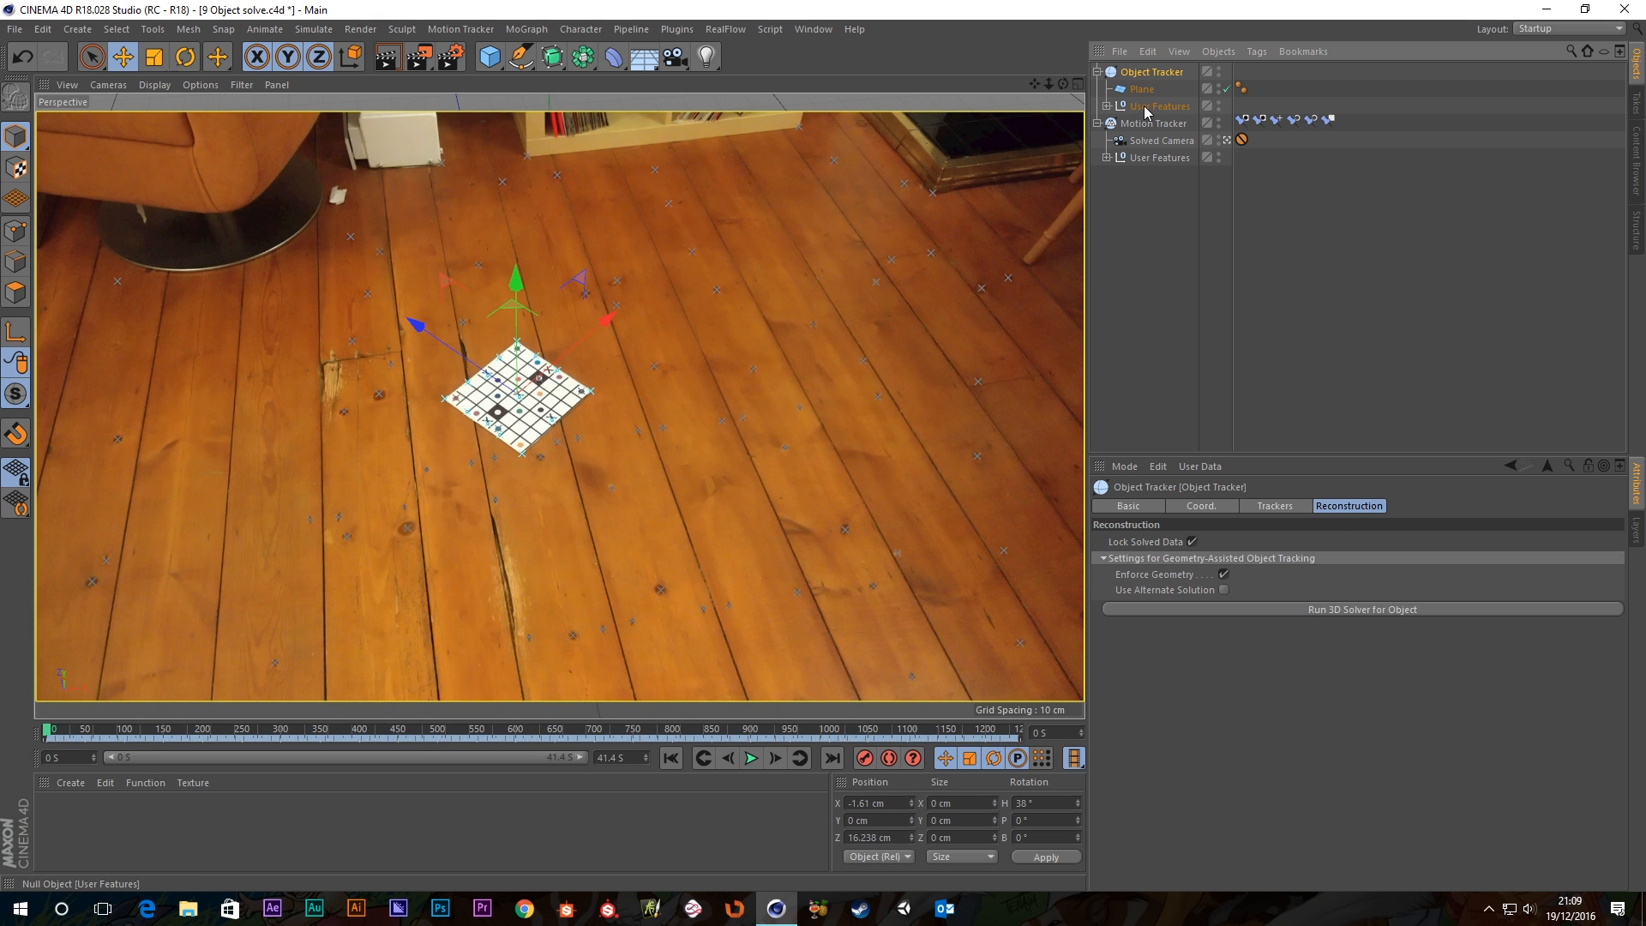
left_click(1143, 89)
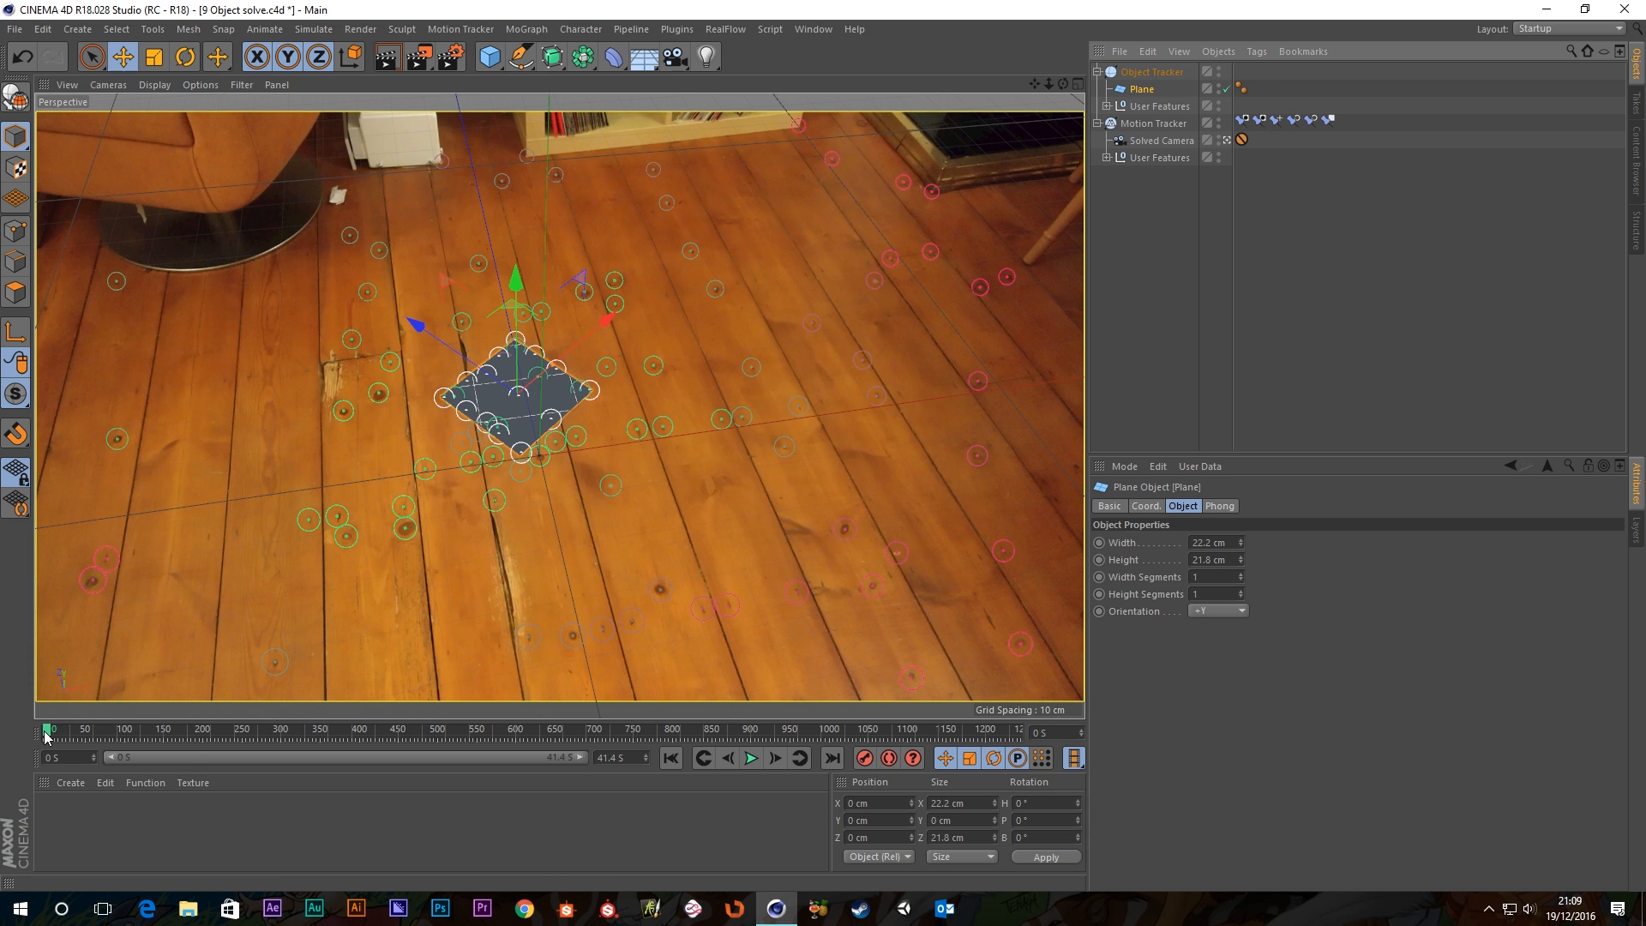
mouse_move(45, 732)
left_mouse_down()
mouse_move(70, 730)
mouse_move(45, 729)
left_mouse_up()
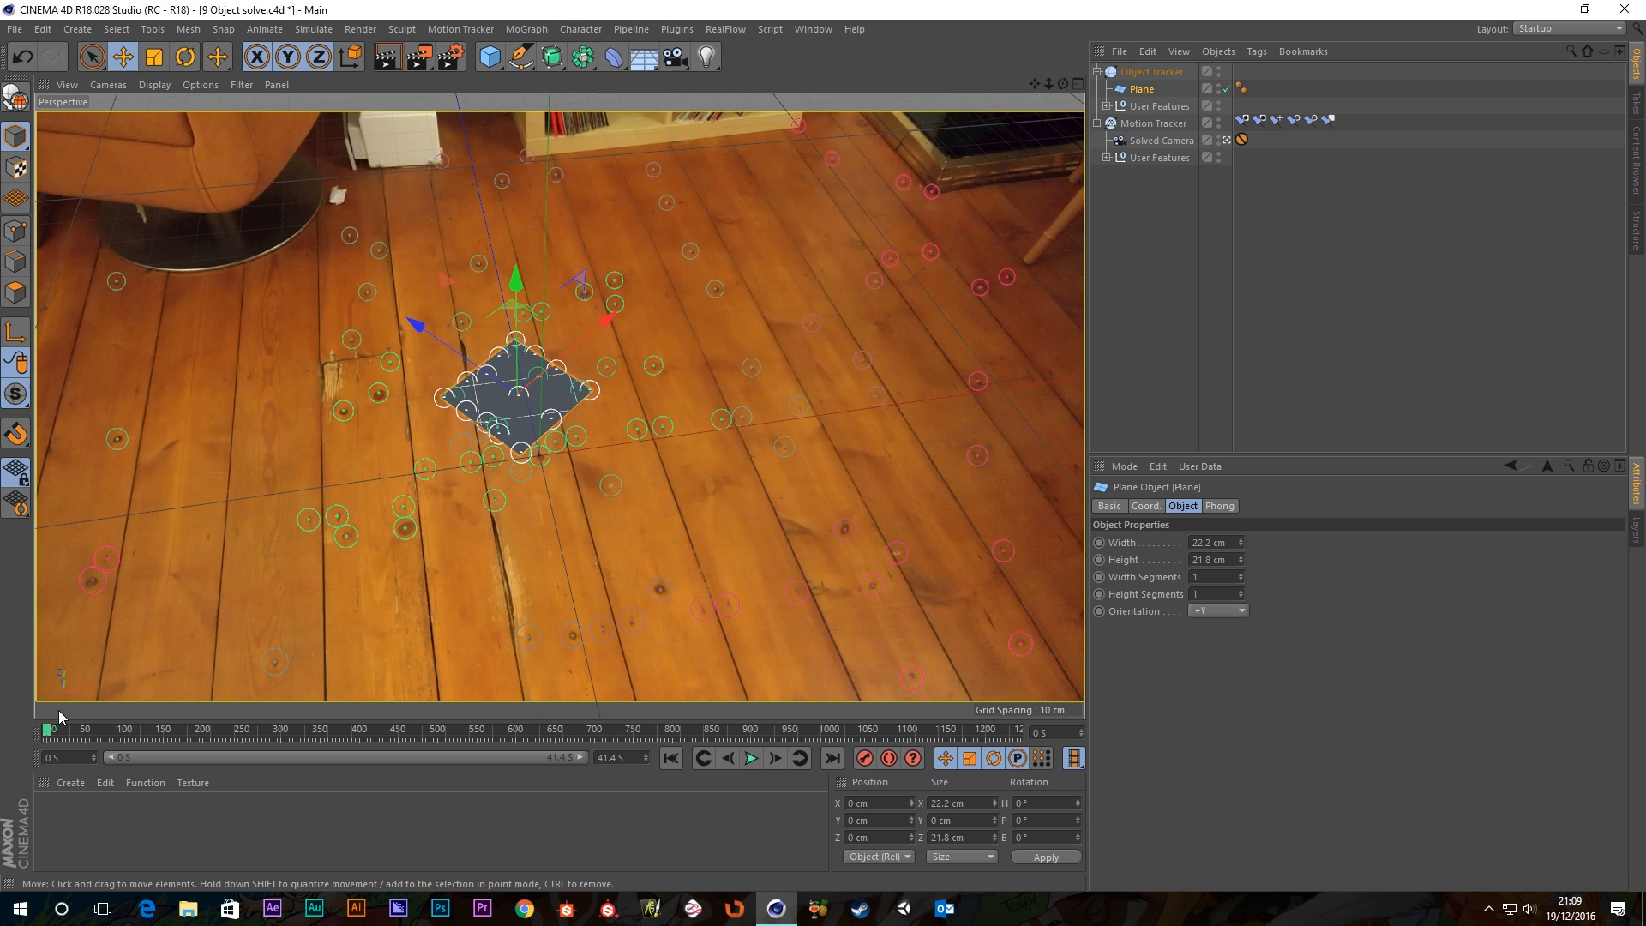
left_click(1144, 74)
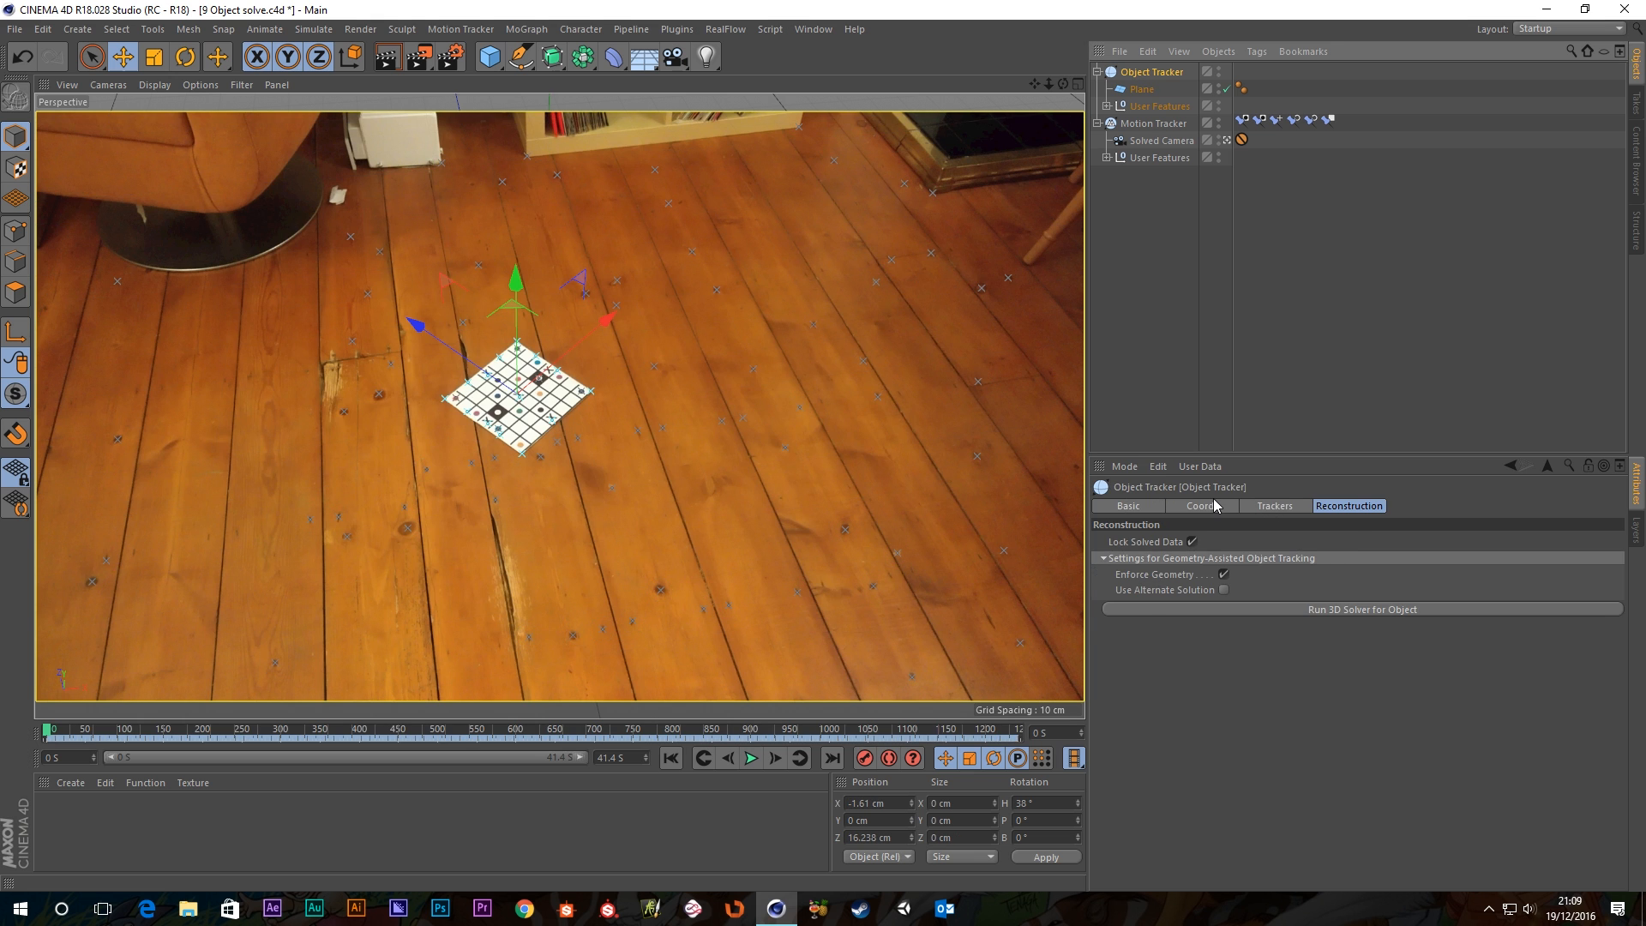
left_click(1211, 506)
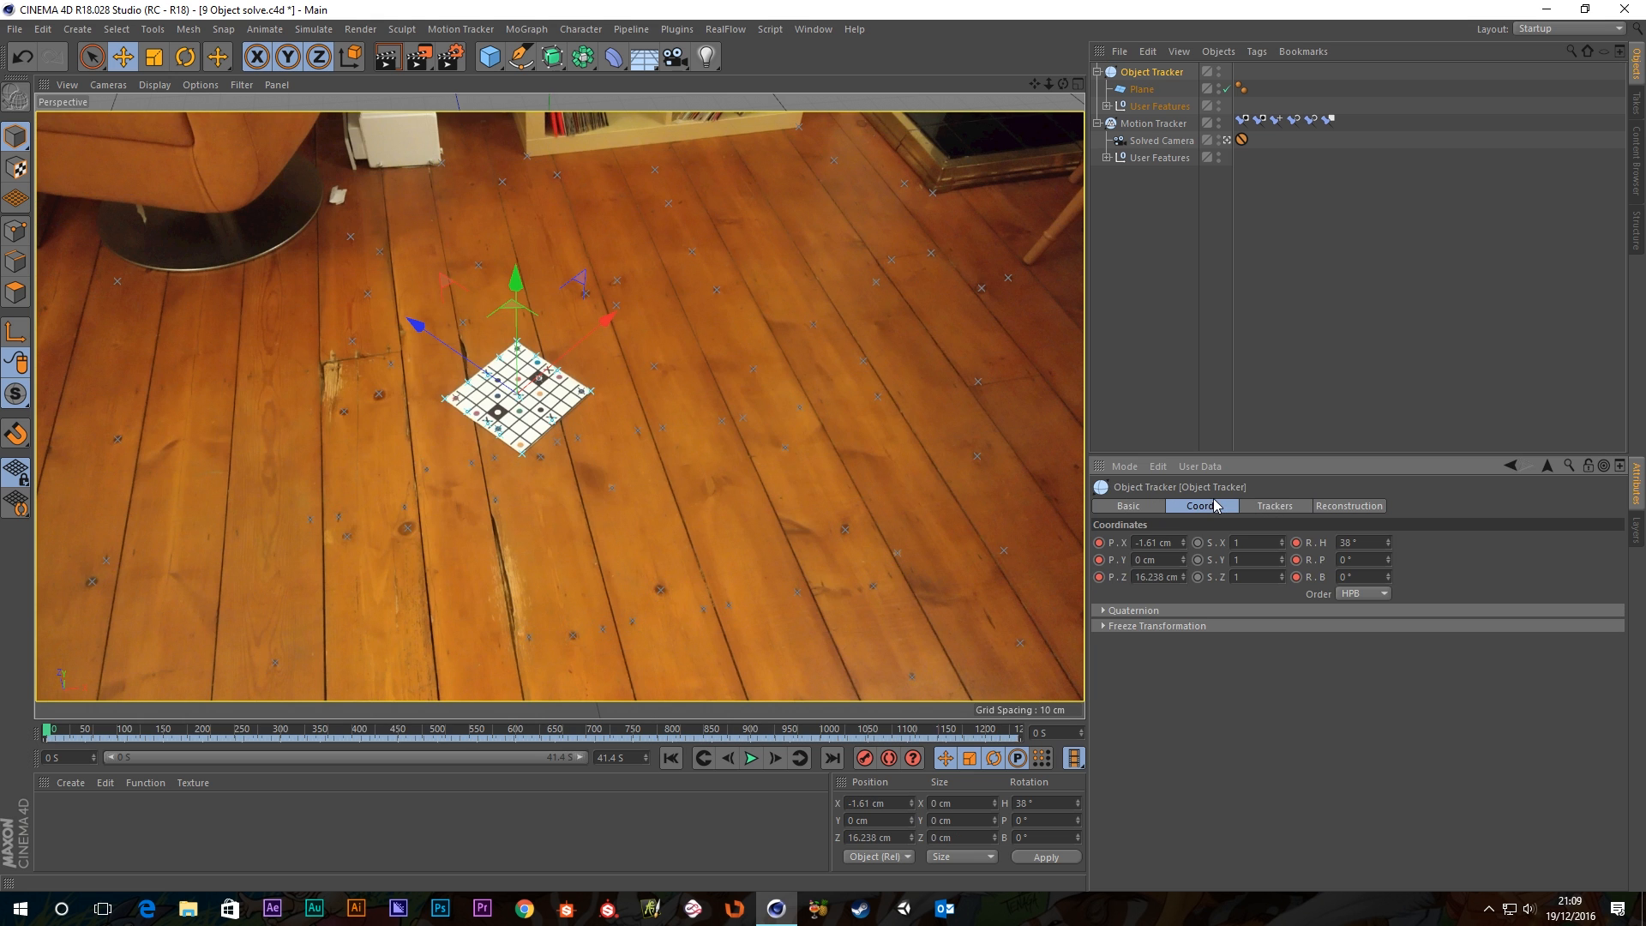
left_click(1144, 91)
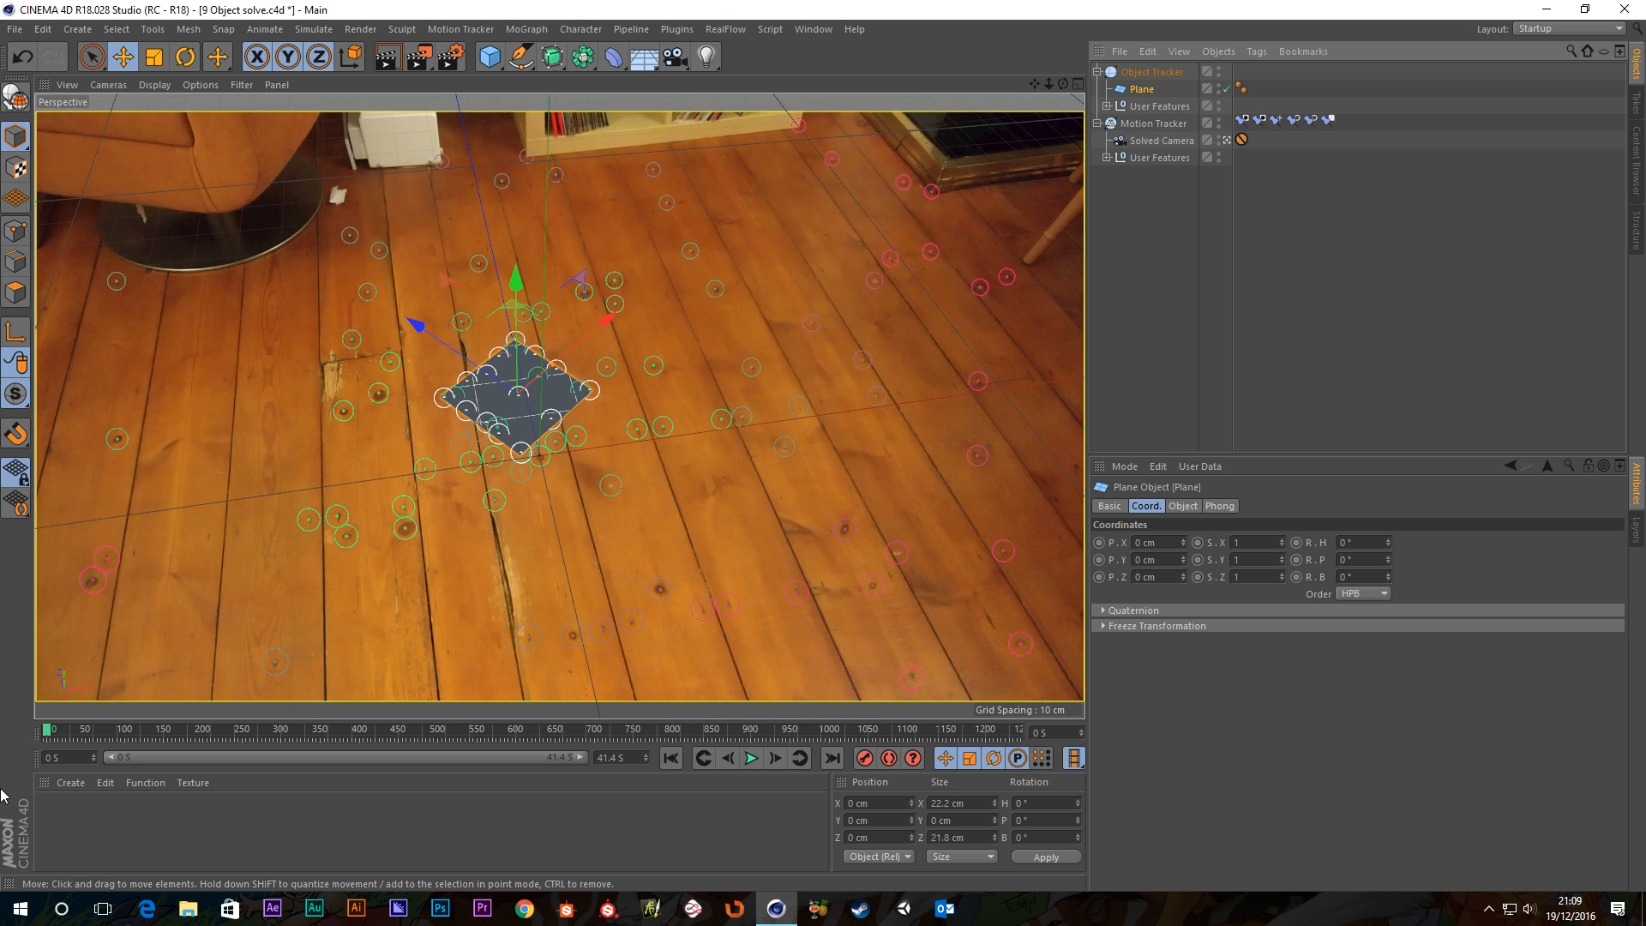
Scrub through the footage to check how the solved plane follows the card, and return to frame 0.
left_click(62, 733)
left_click_drag(62, 733, 11, 744)
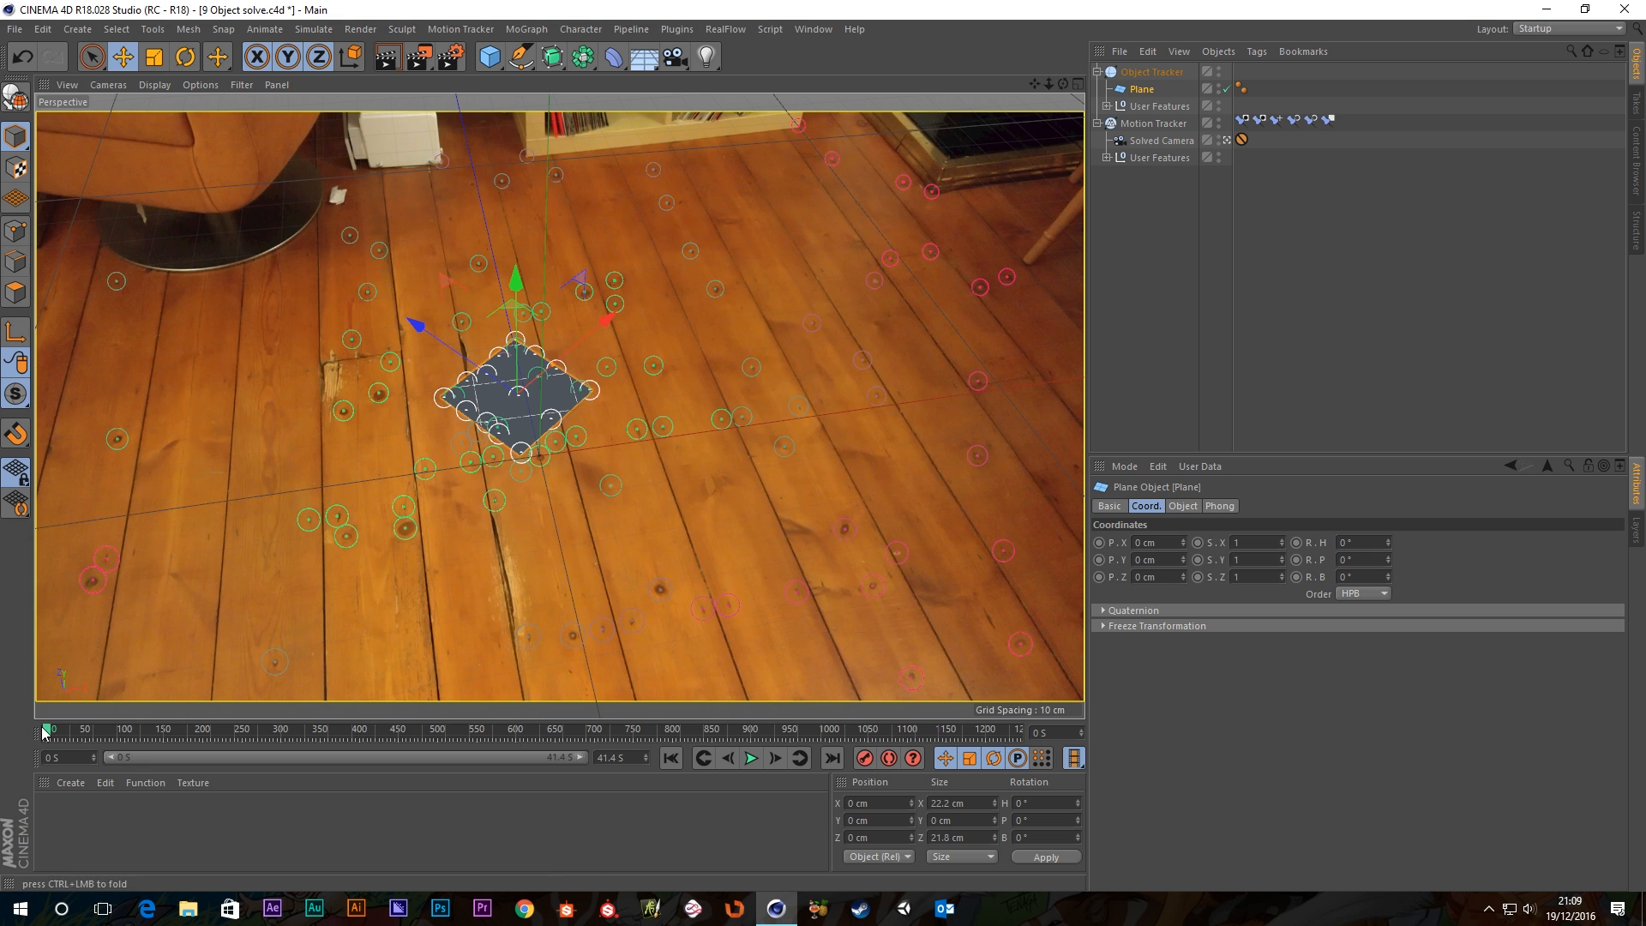
left_click_drag(45, 731, 6, 746)
mouse_move(35, 741)
left_mouse_down()
mouse_move(137, 737)
mouse_move(4, 754)
left_mouse_up()
Try adding a cube primitive to the scene, and undo it.
left_click_drag(490, 57, 645, 77)
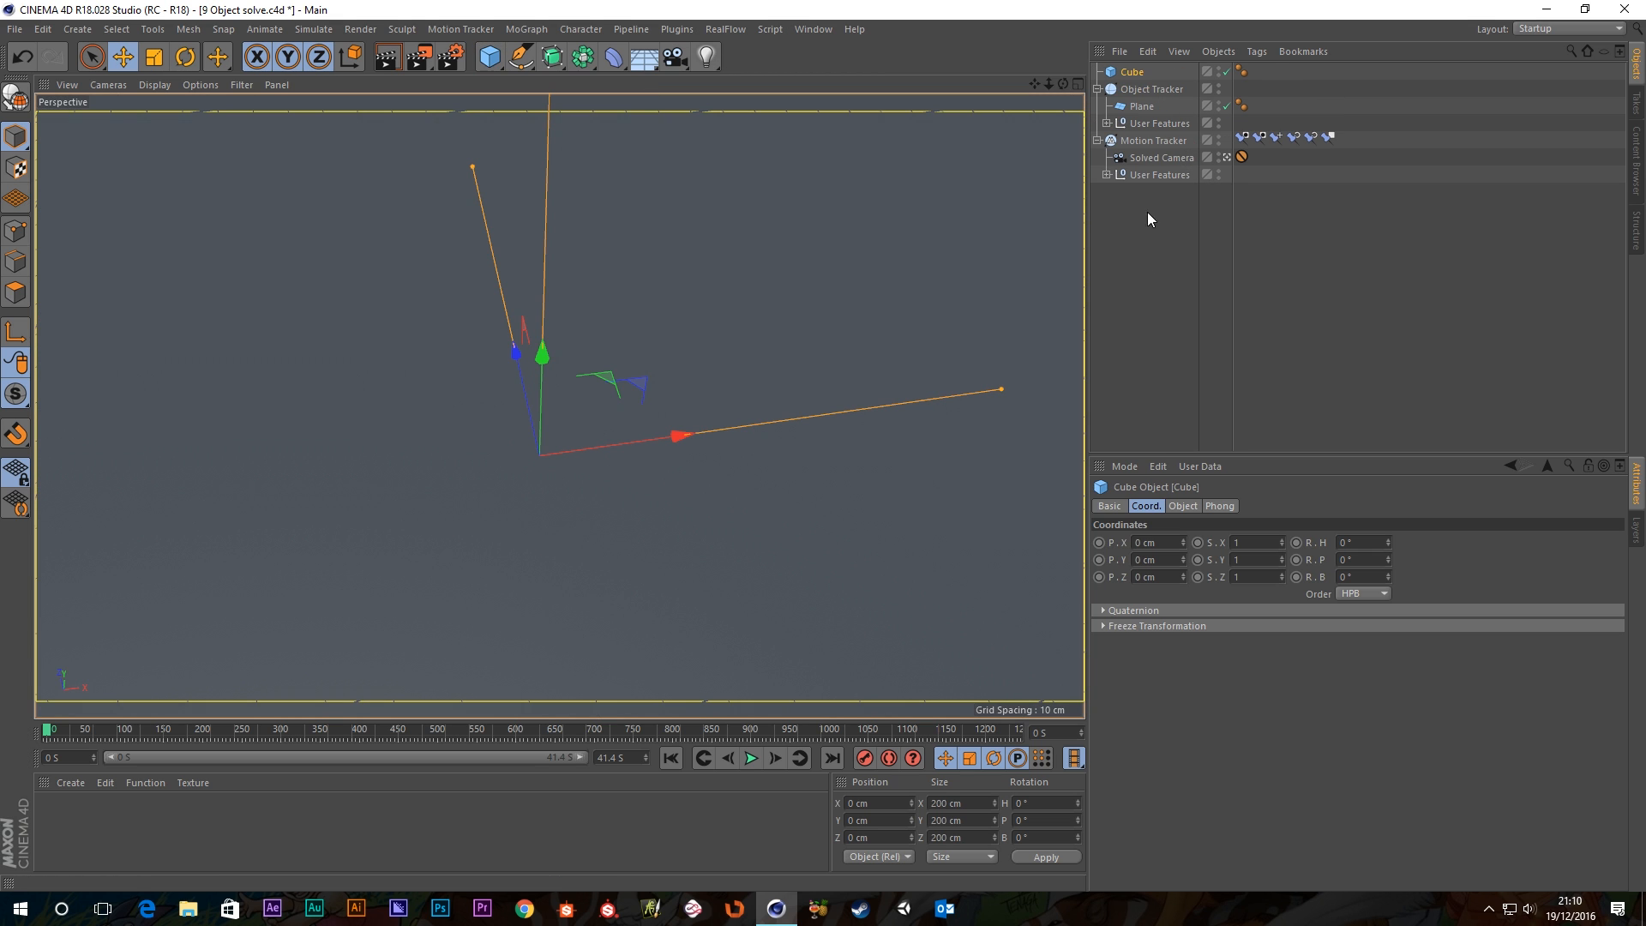
key("ctrl+z")
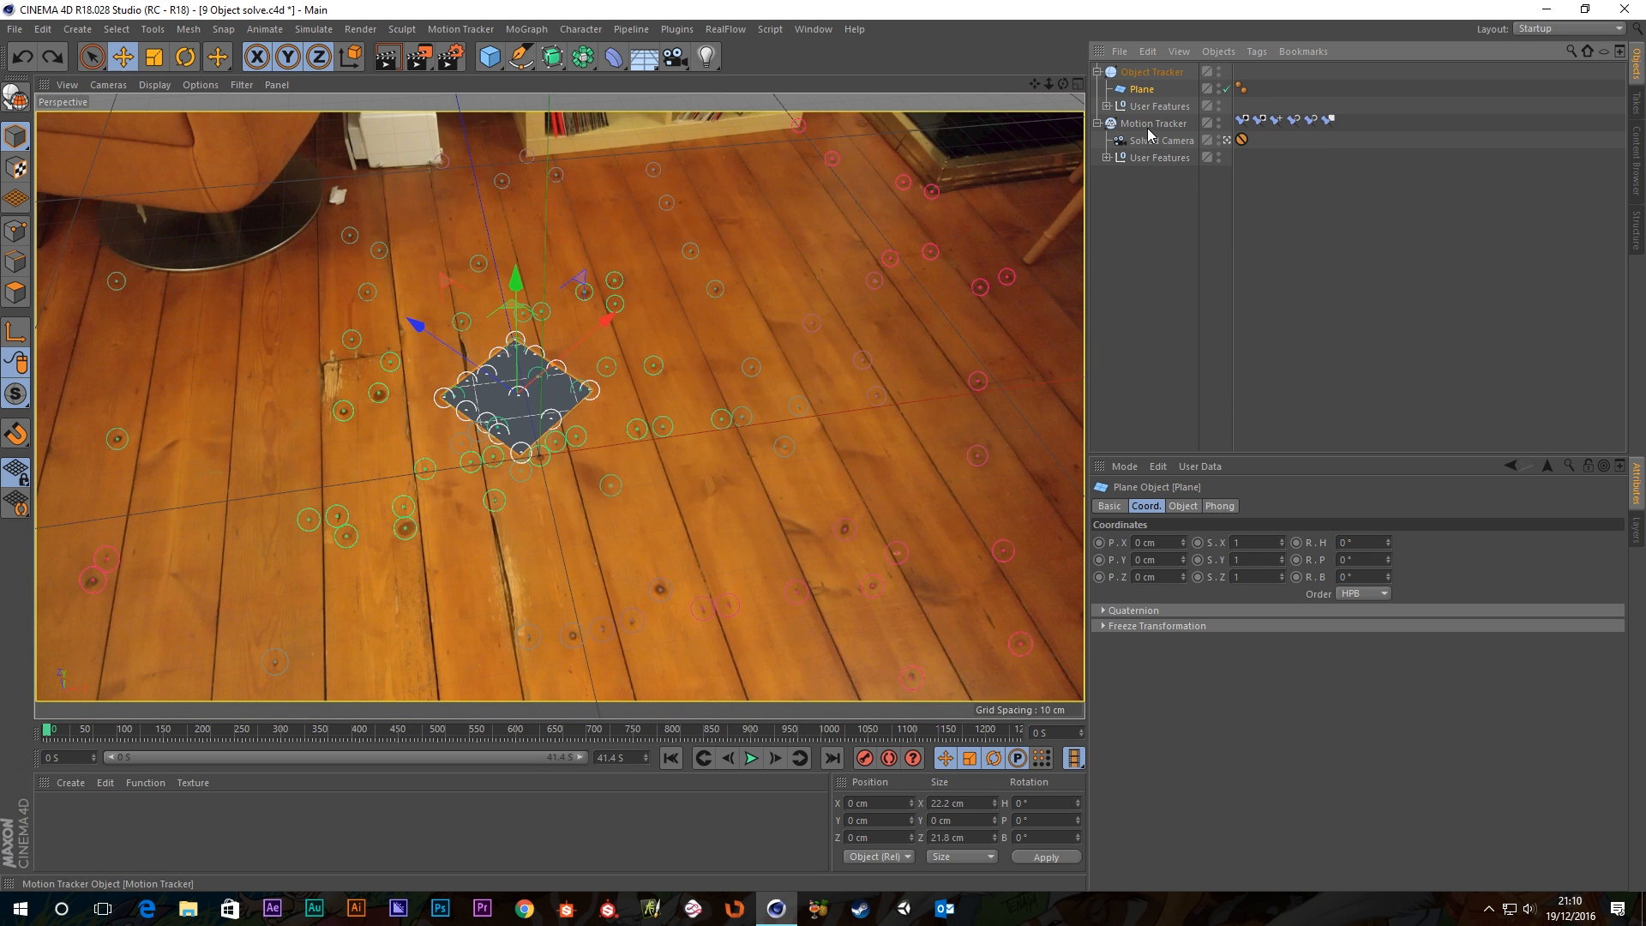
Examine the plane at about 10.9 s and the Motion Tracker's position, vector and planar constraints, and return to frame 0.
left_click_drag(40, 737, 306, 753)
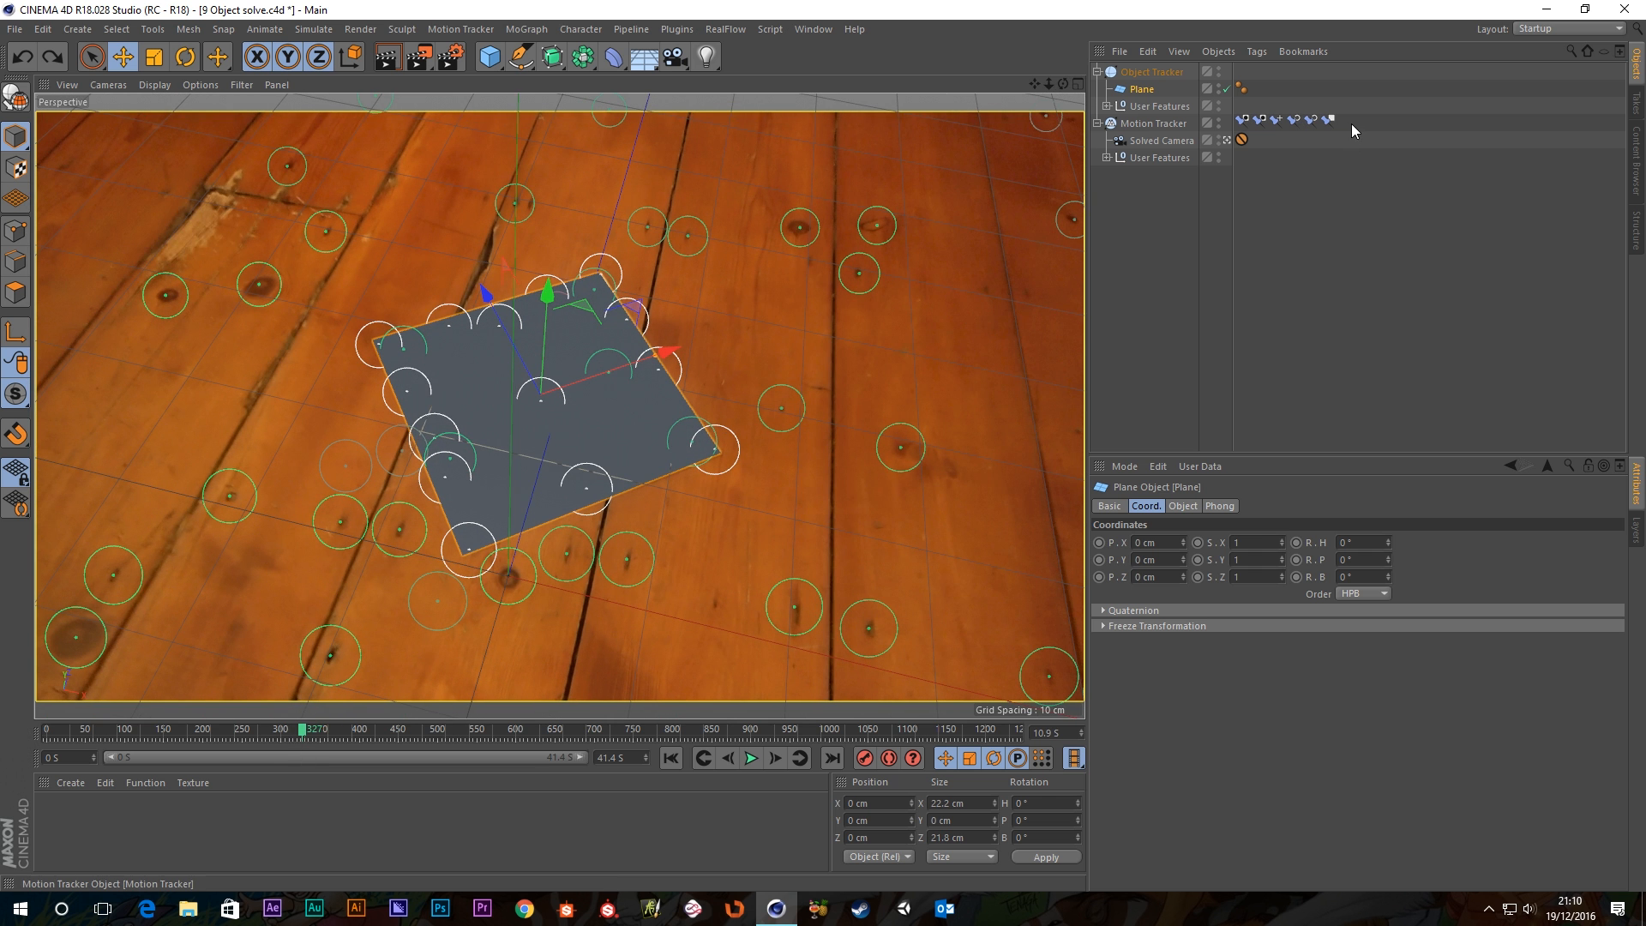
left_click_drag(1287, 120, 1264, 128)
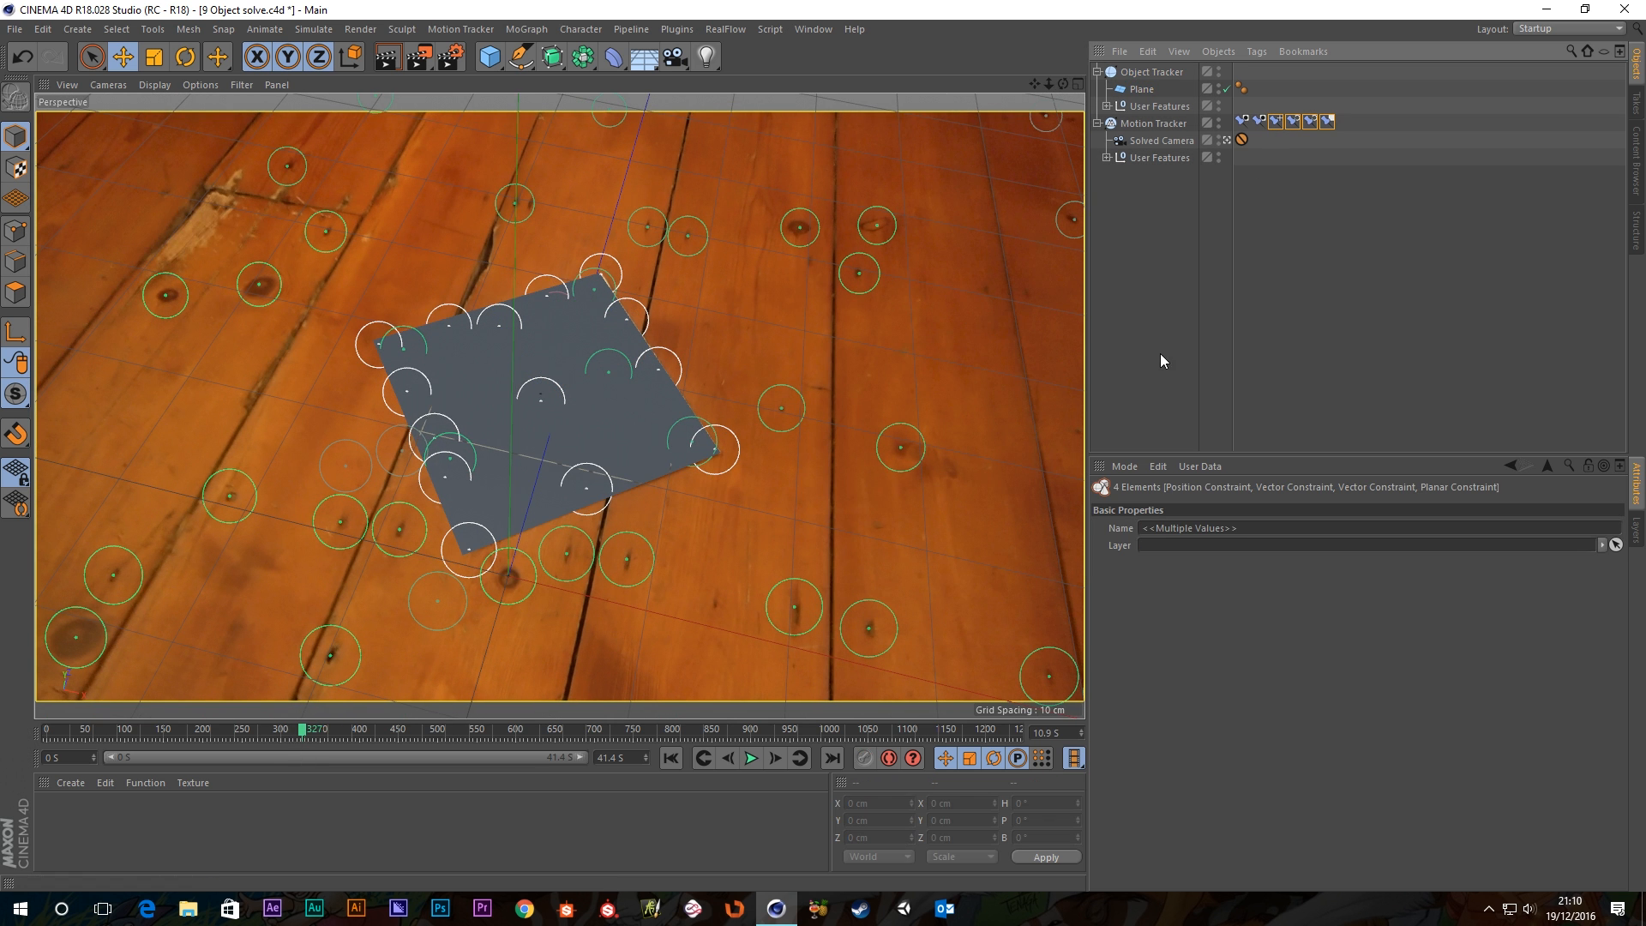
left_click(1298, 259)
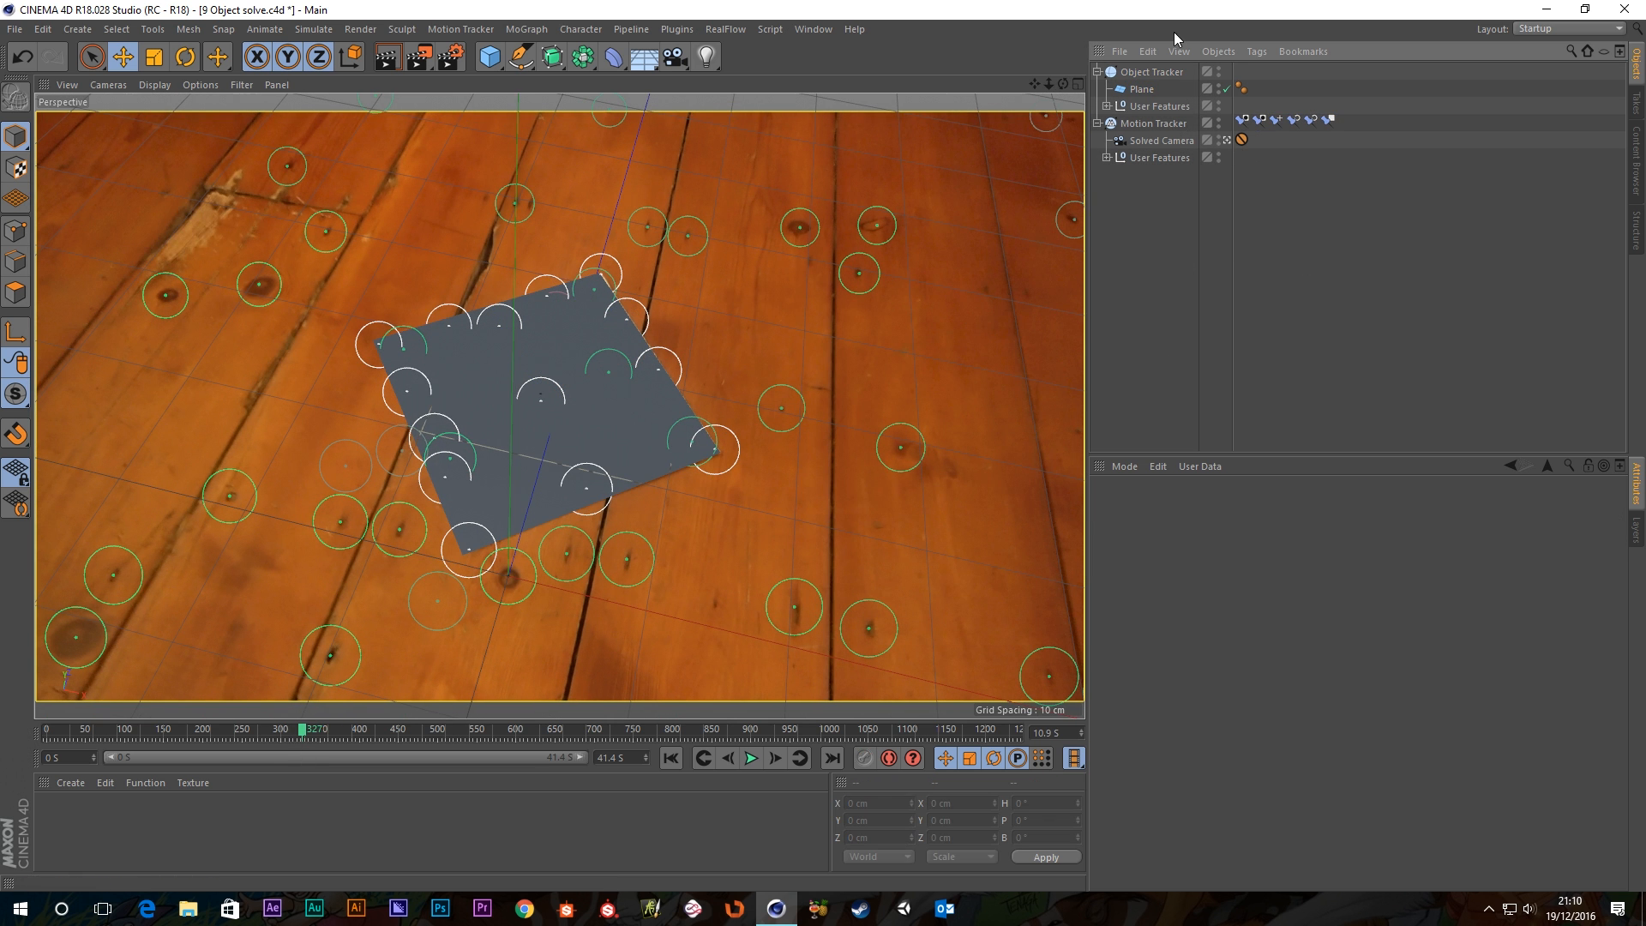
left_click(1143, 91)
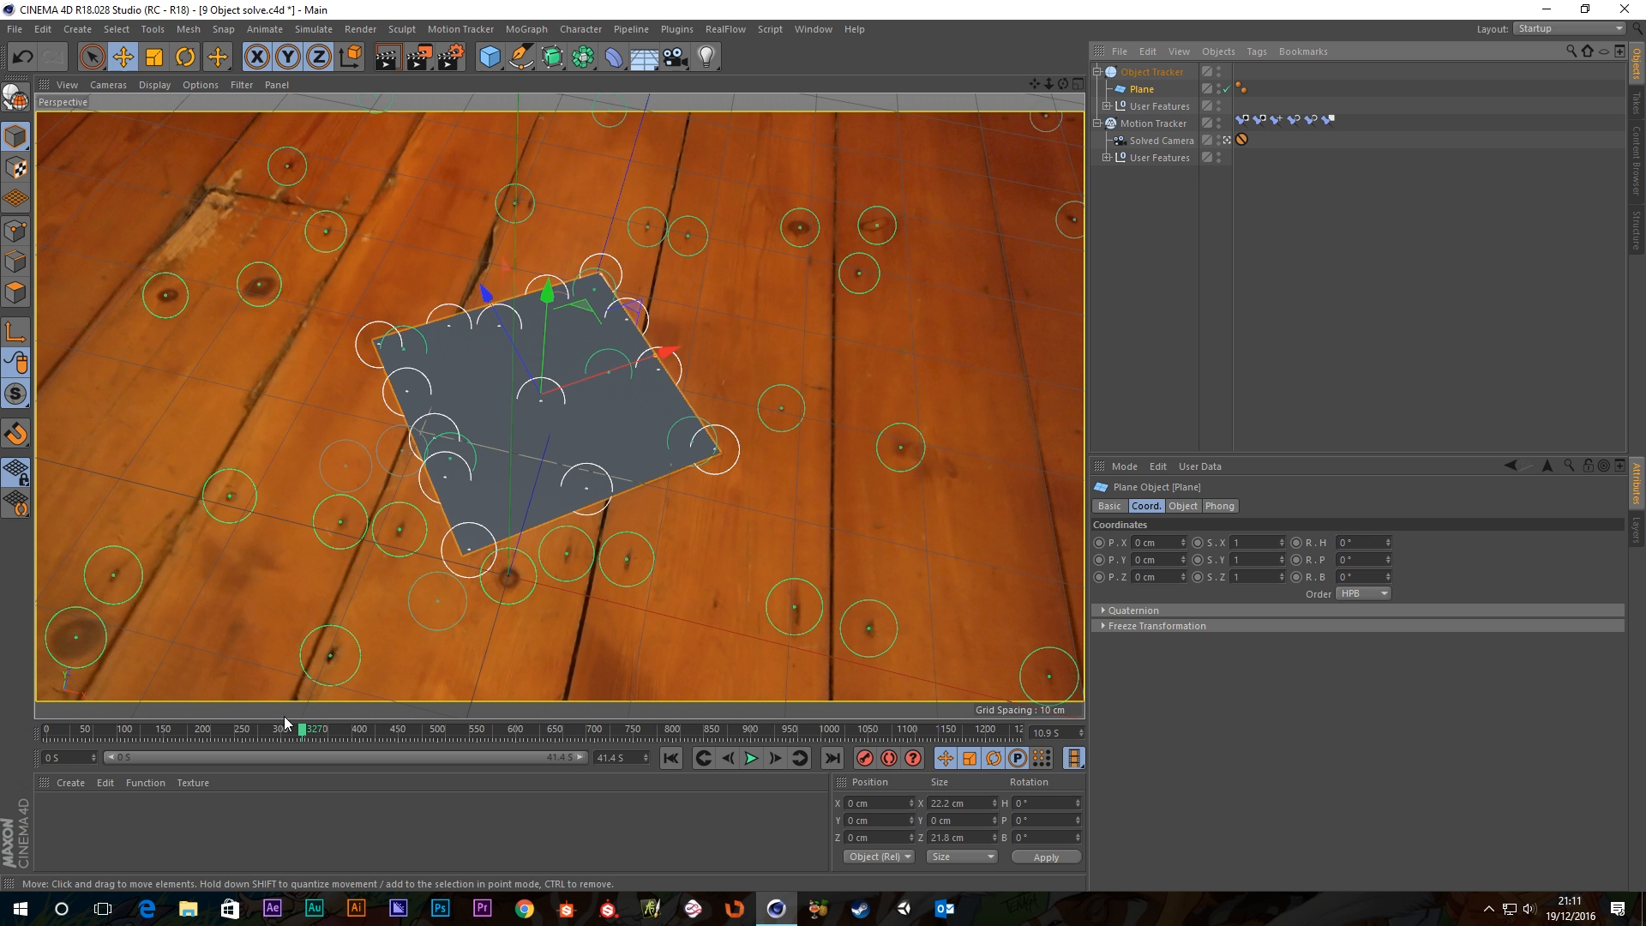
left_click_drag(304, 729, 2, 737)
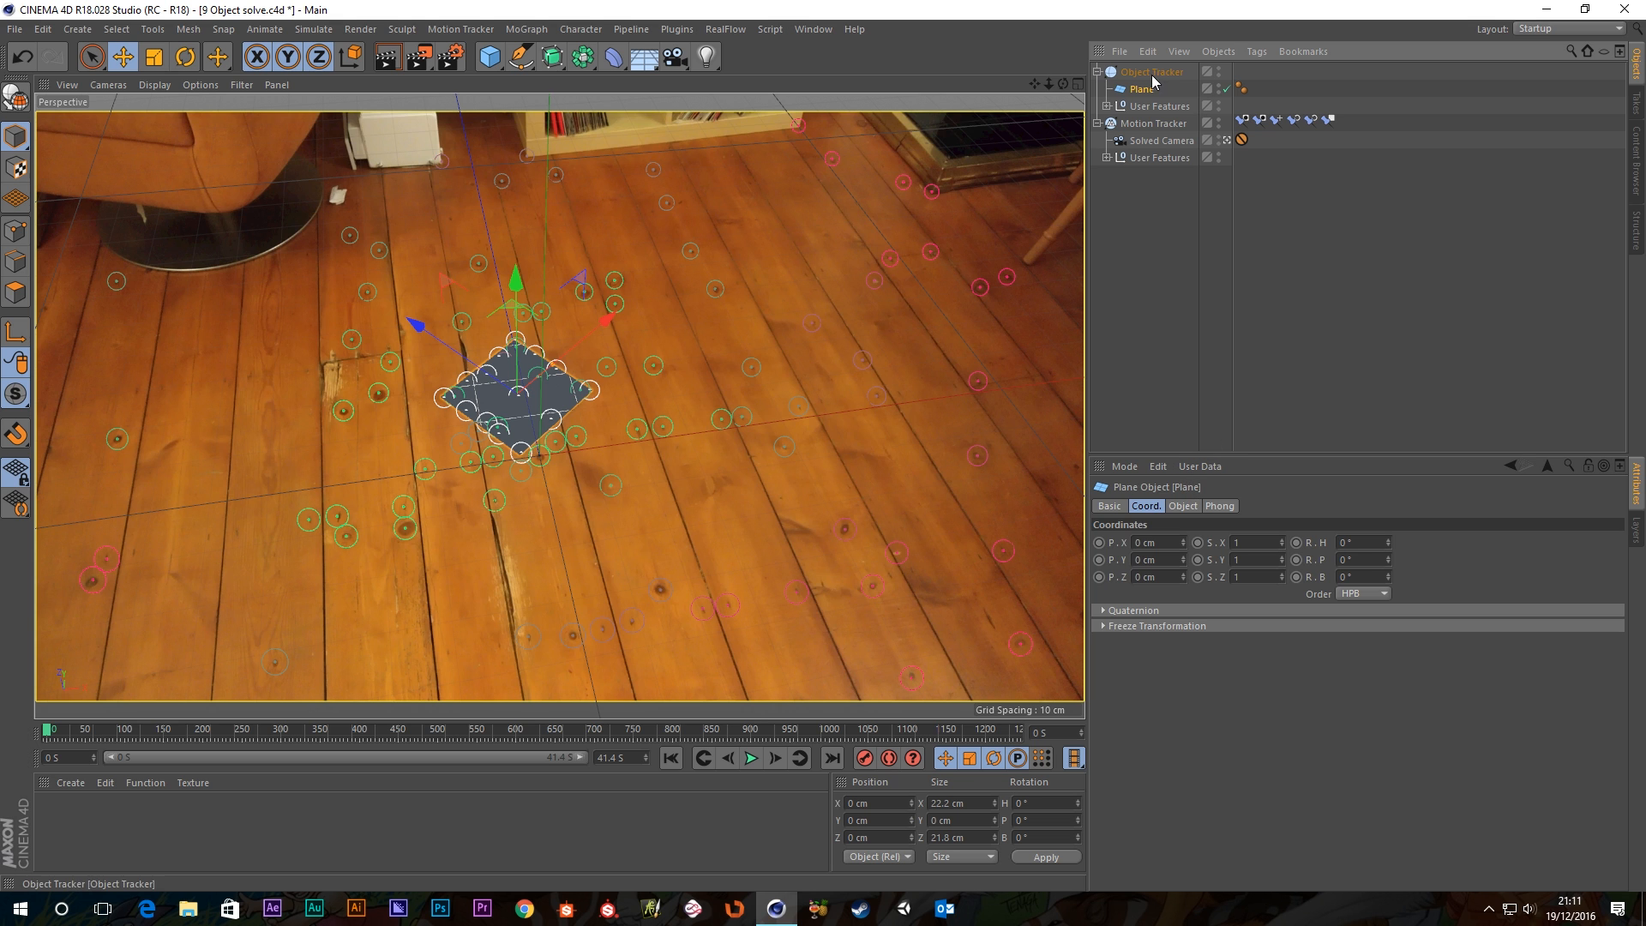
Add a cube primitive and set its size to 10 x 10 x 10 cm.
left_click_drag(490, 57, 651, 89)
left_click(1184, 507)
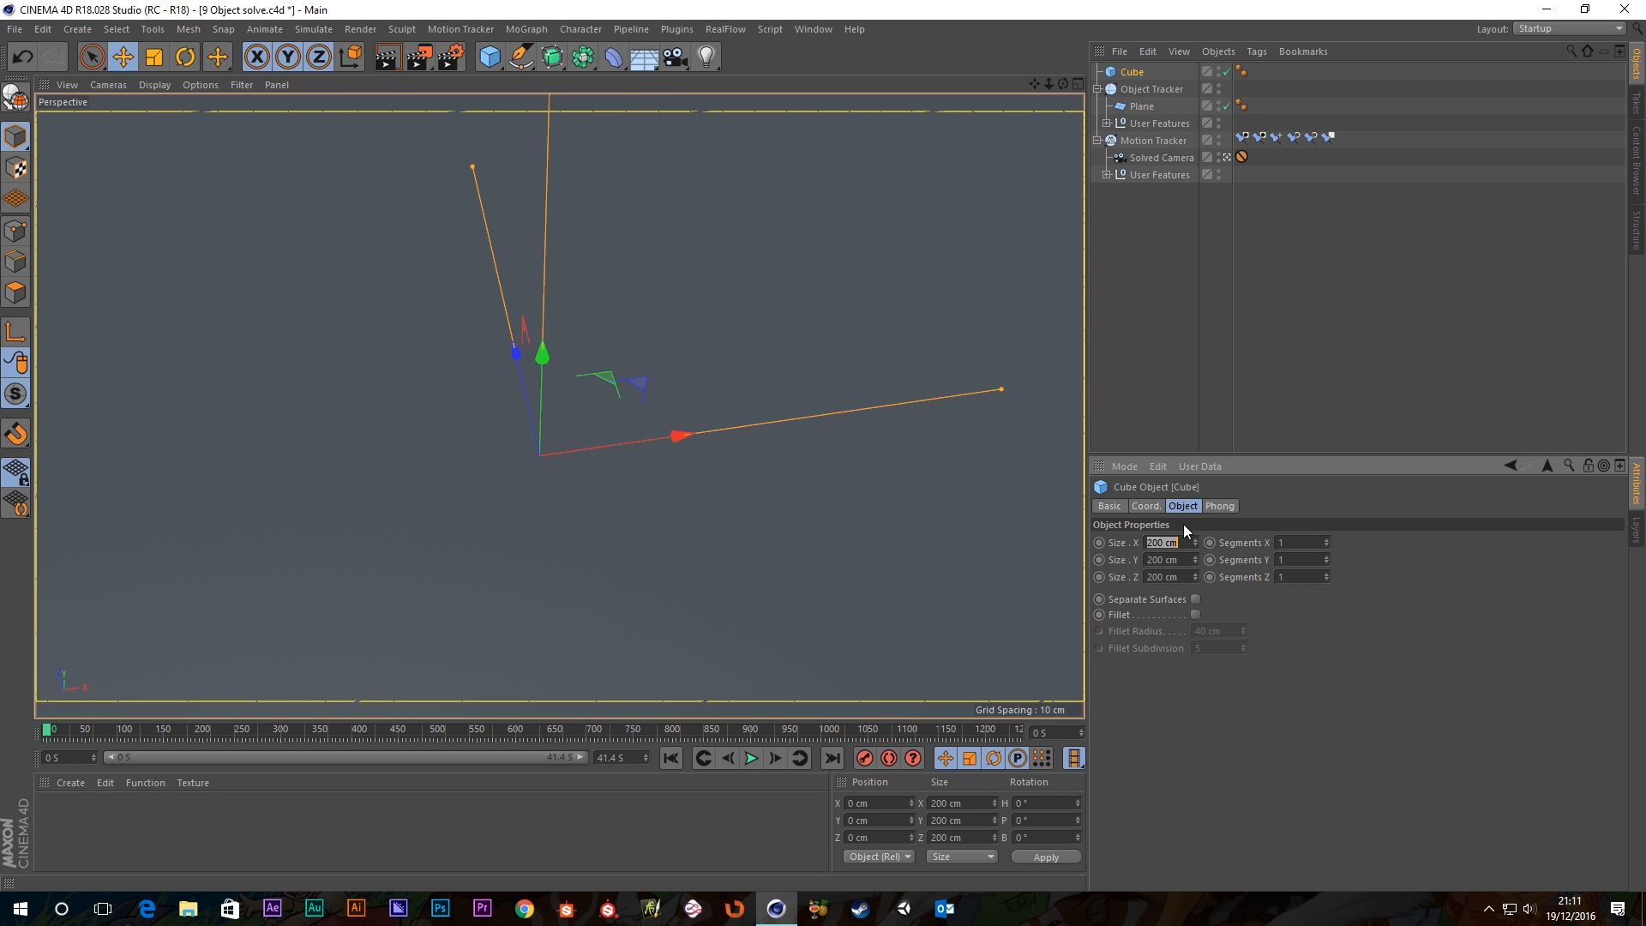
type("10")
key("Tab")
type("10")
key("Tab")
type("10")
key("Tab")
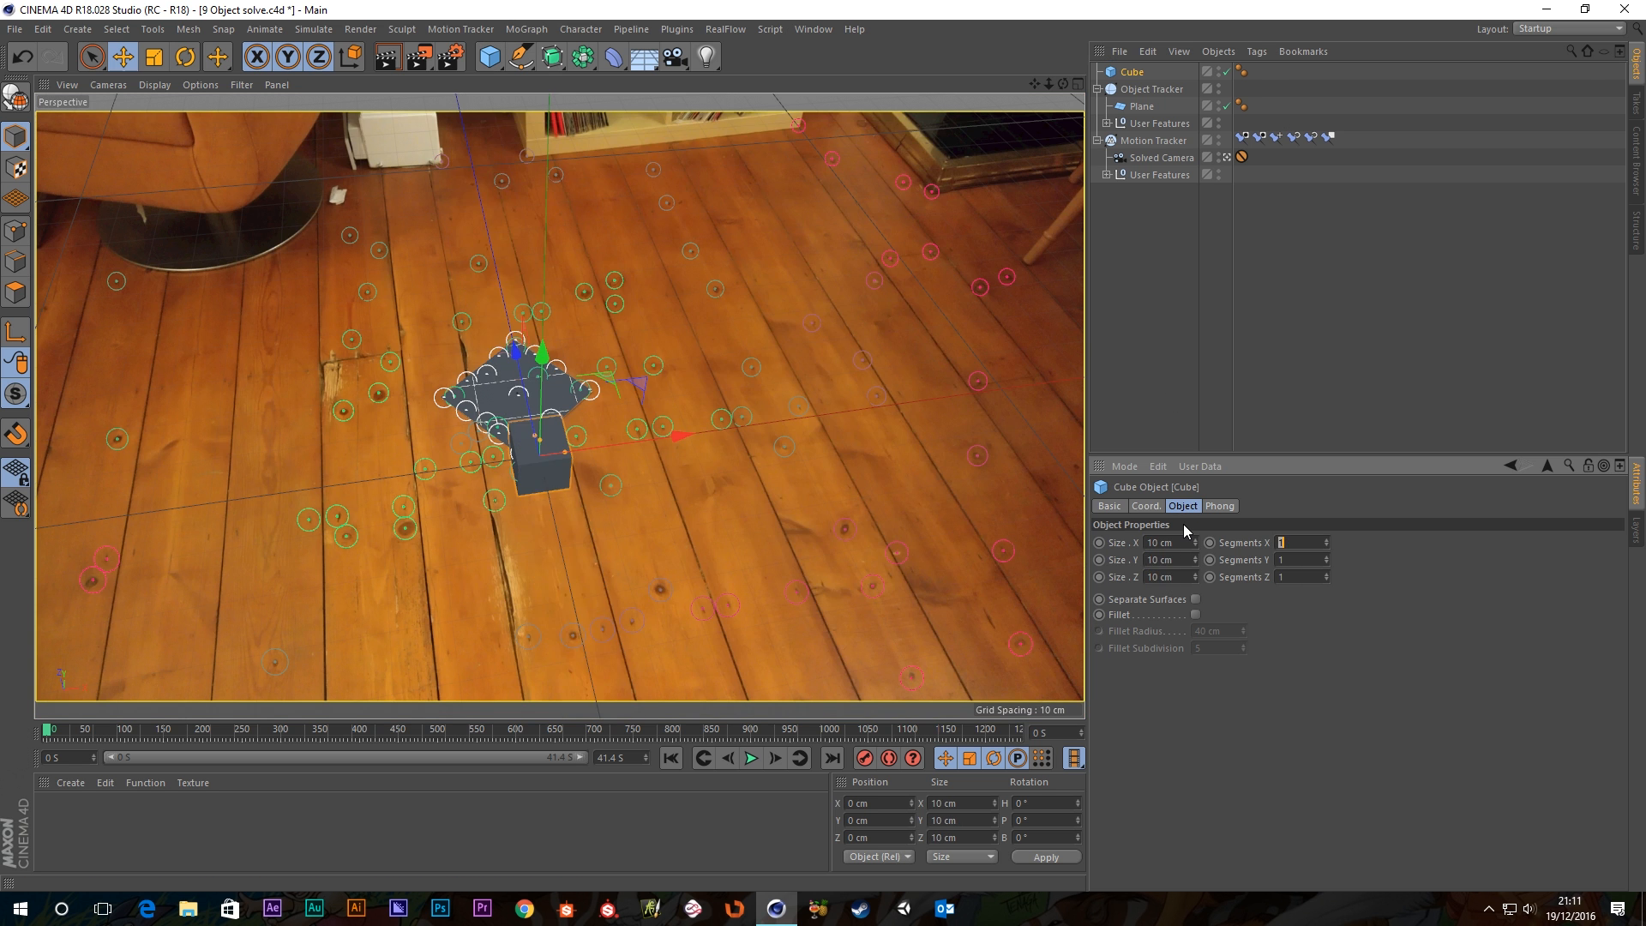
Set the cube's Y position to 5 cm.
left_click(1142, 506)
left_click(1150, 559)
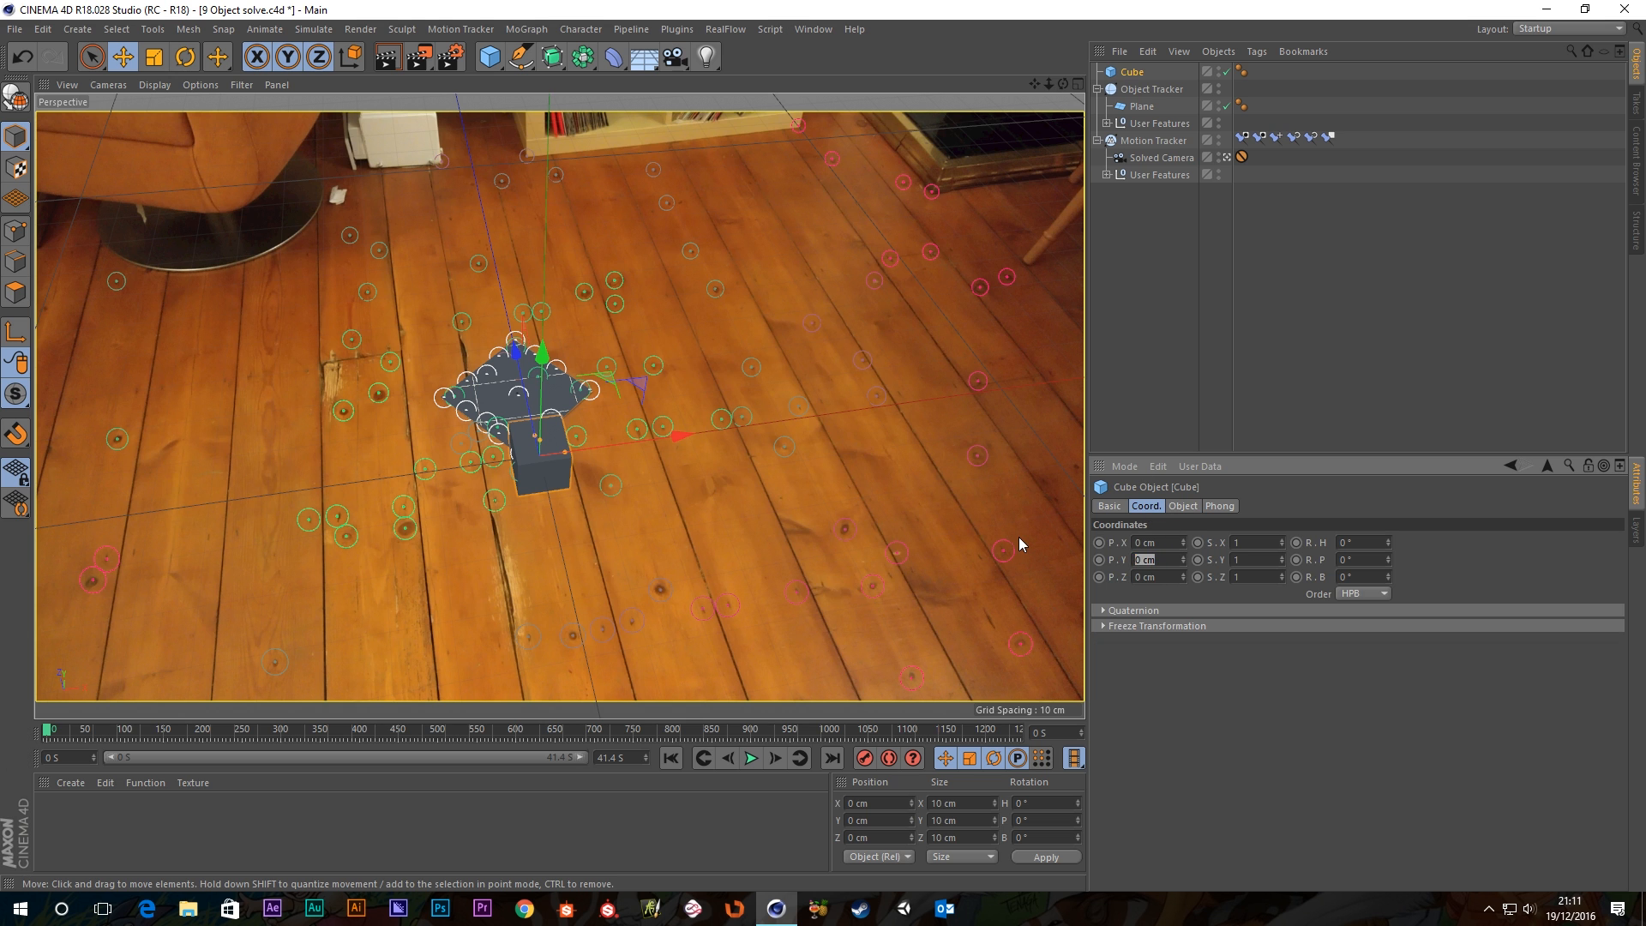
type("5")
key("Return")
Leave the solved camera's view and examine the cube beside the tracked plane in the free perspective view.
left_click(1226, 157)
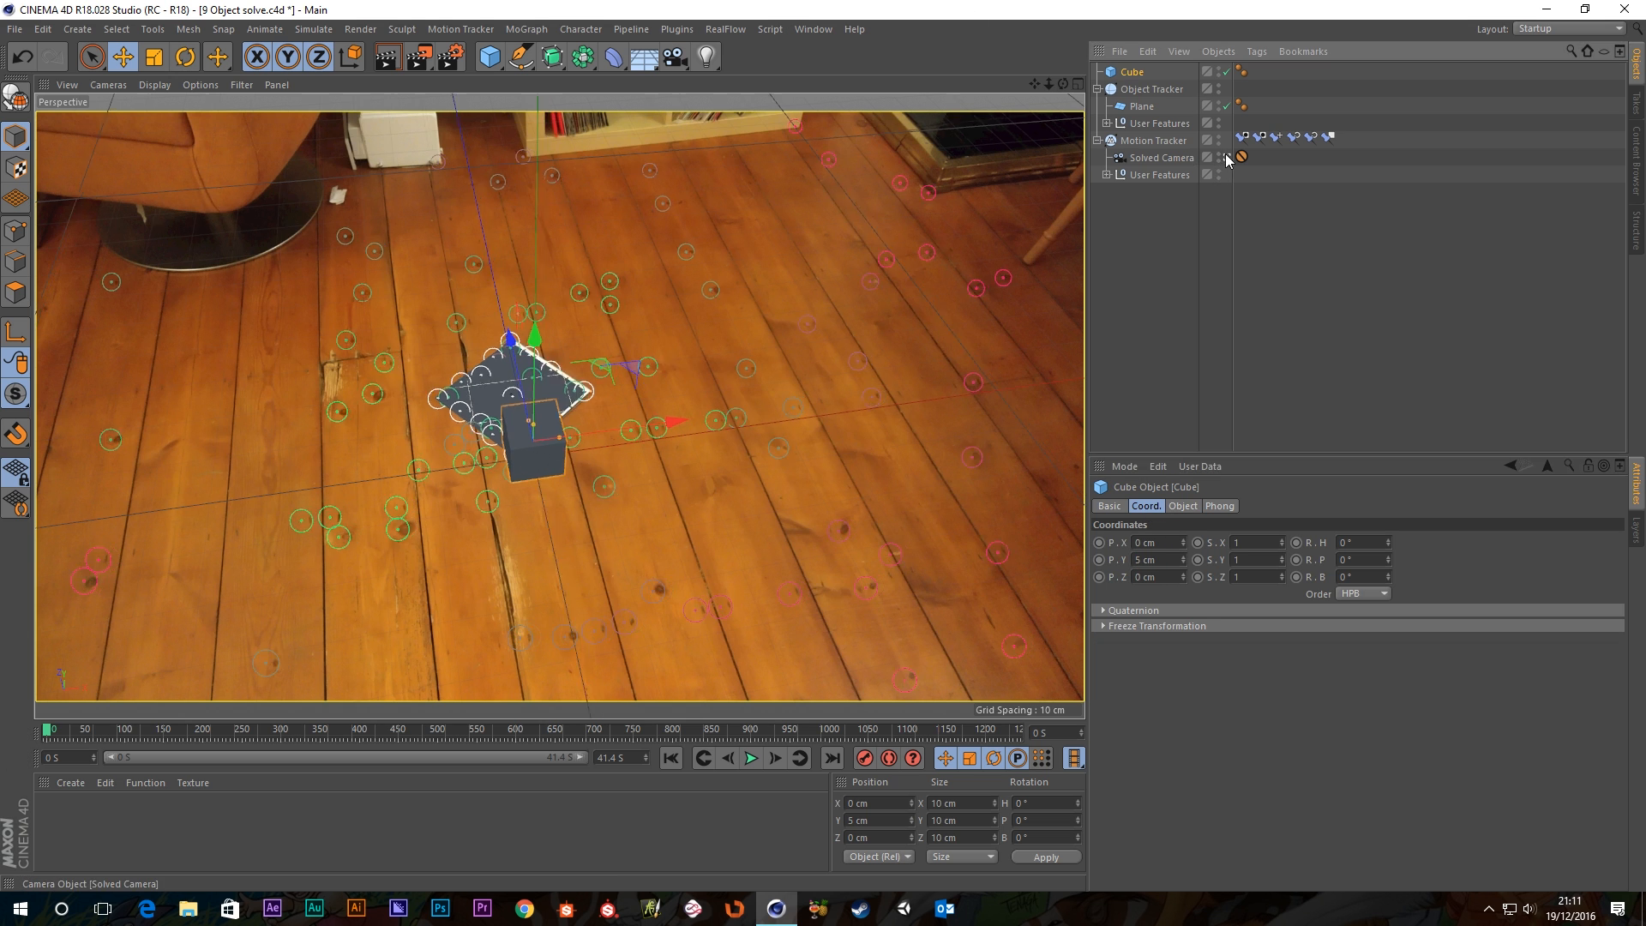
scroll(676, 491, "up", 10)
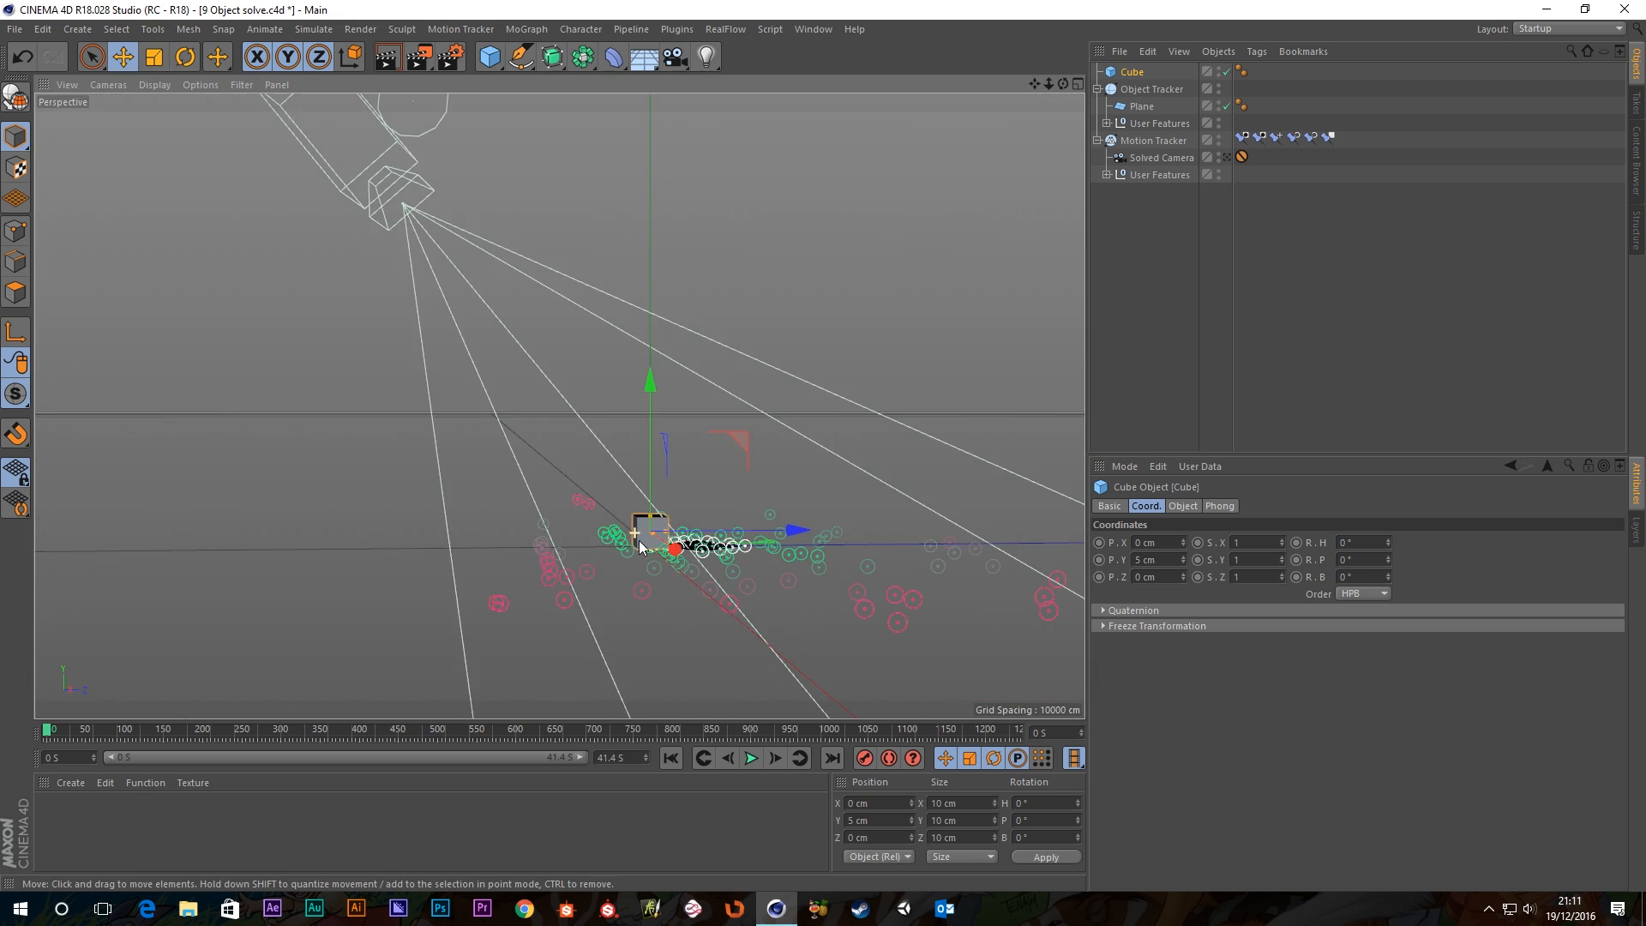
left_click_drag(660, 553, 723, 543, "alt")
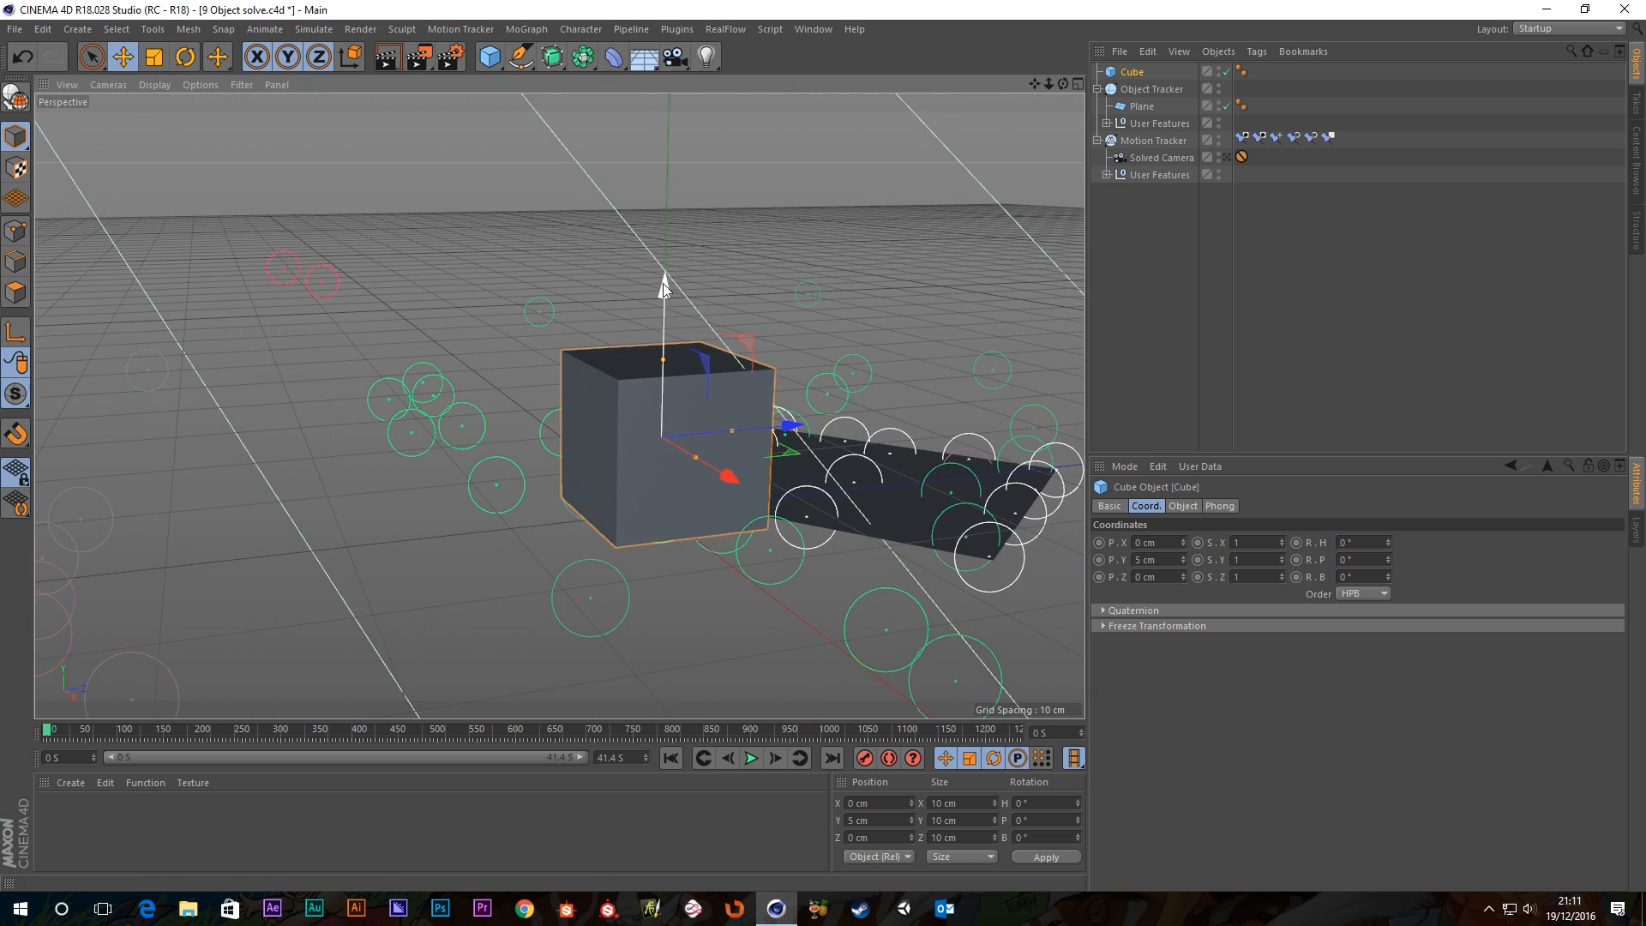
Set the cube's Y position to 0 cm and examine it against the tracked plane in the free perspective view.
left_click(1164, 559)
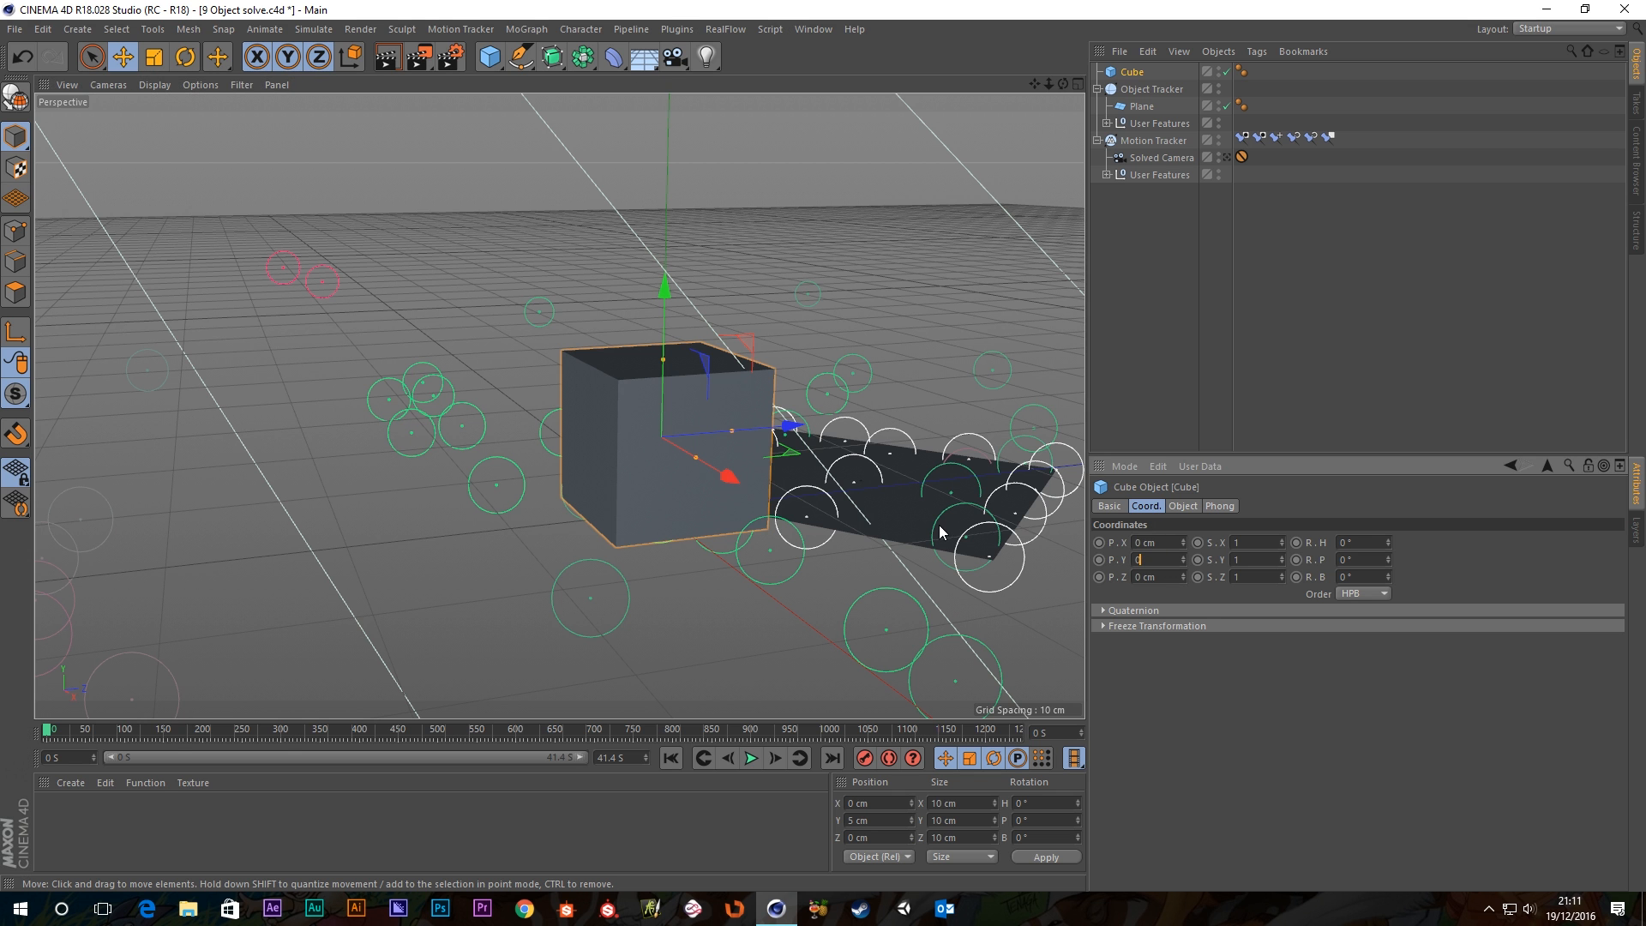
type("0")
key("Return")
left_click_drag(543, 533, 683, 526, "alt")
Look through the solved camera at frame 0 and set the cube's Y position to 5 cm.
left_click(1227, 158)
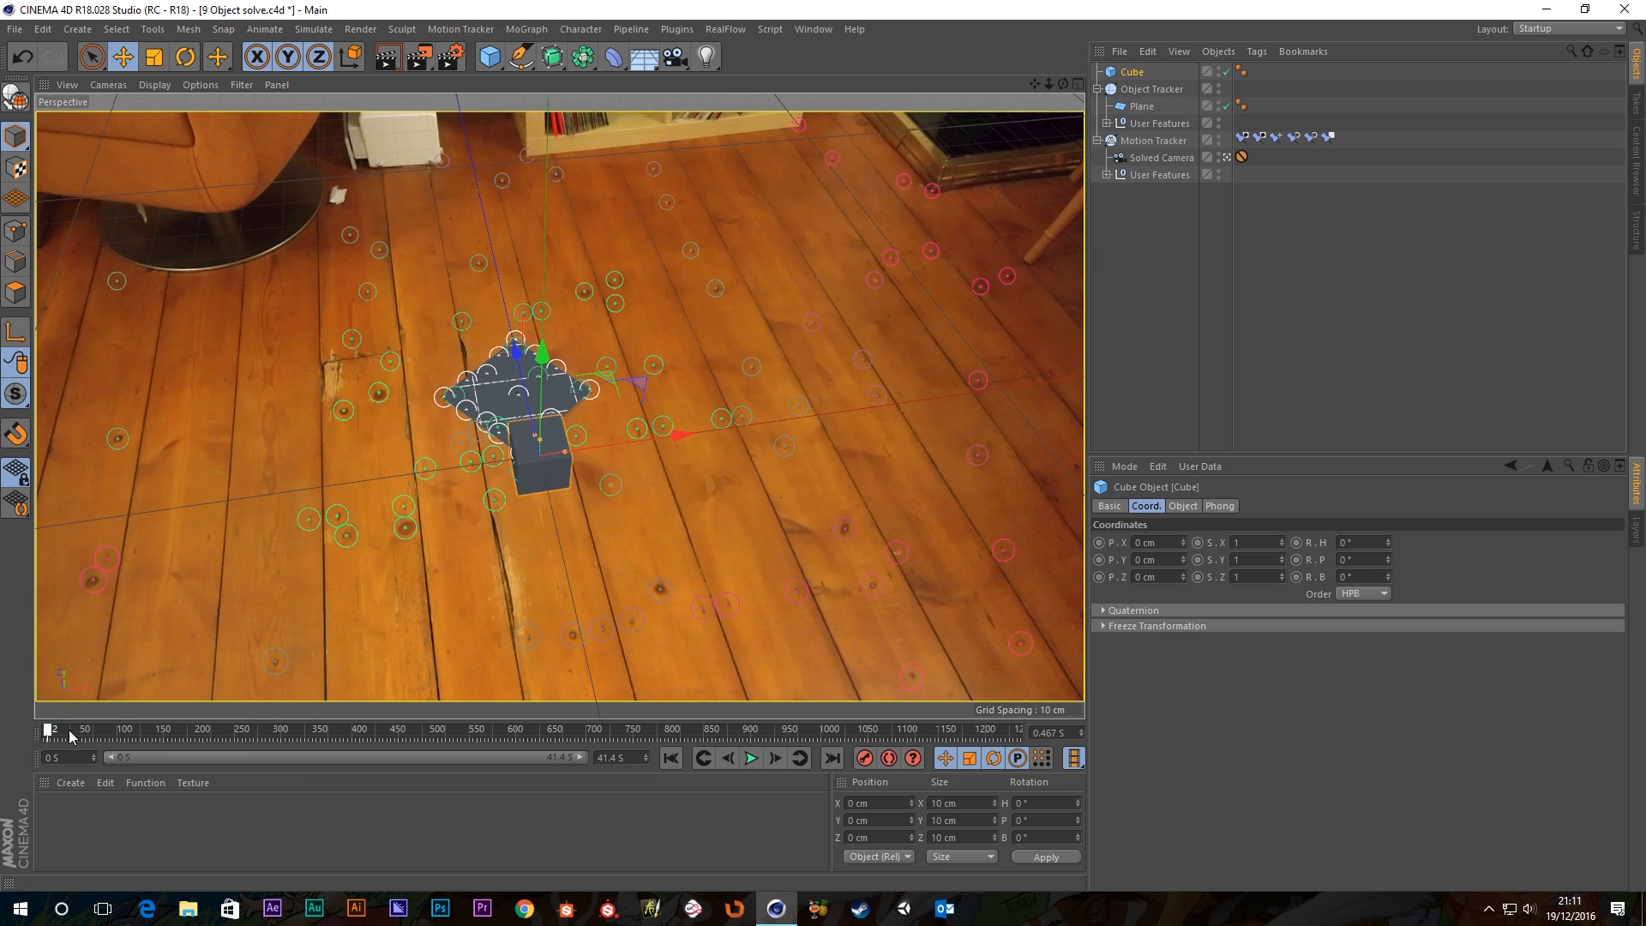
left_click_drag(47, 730, 2, 782)
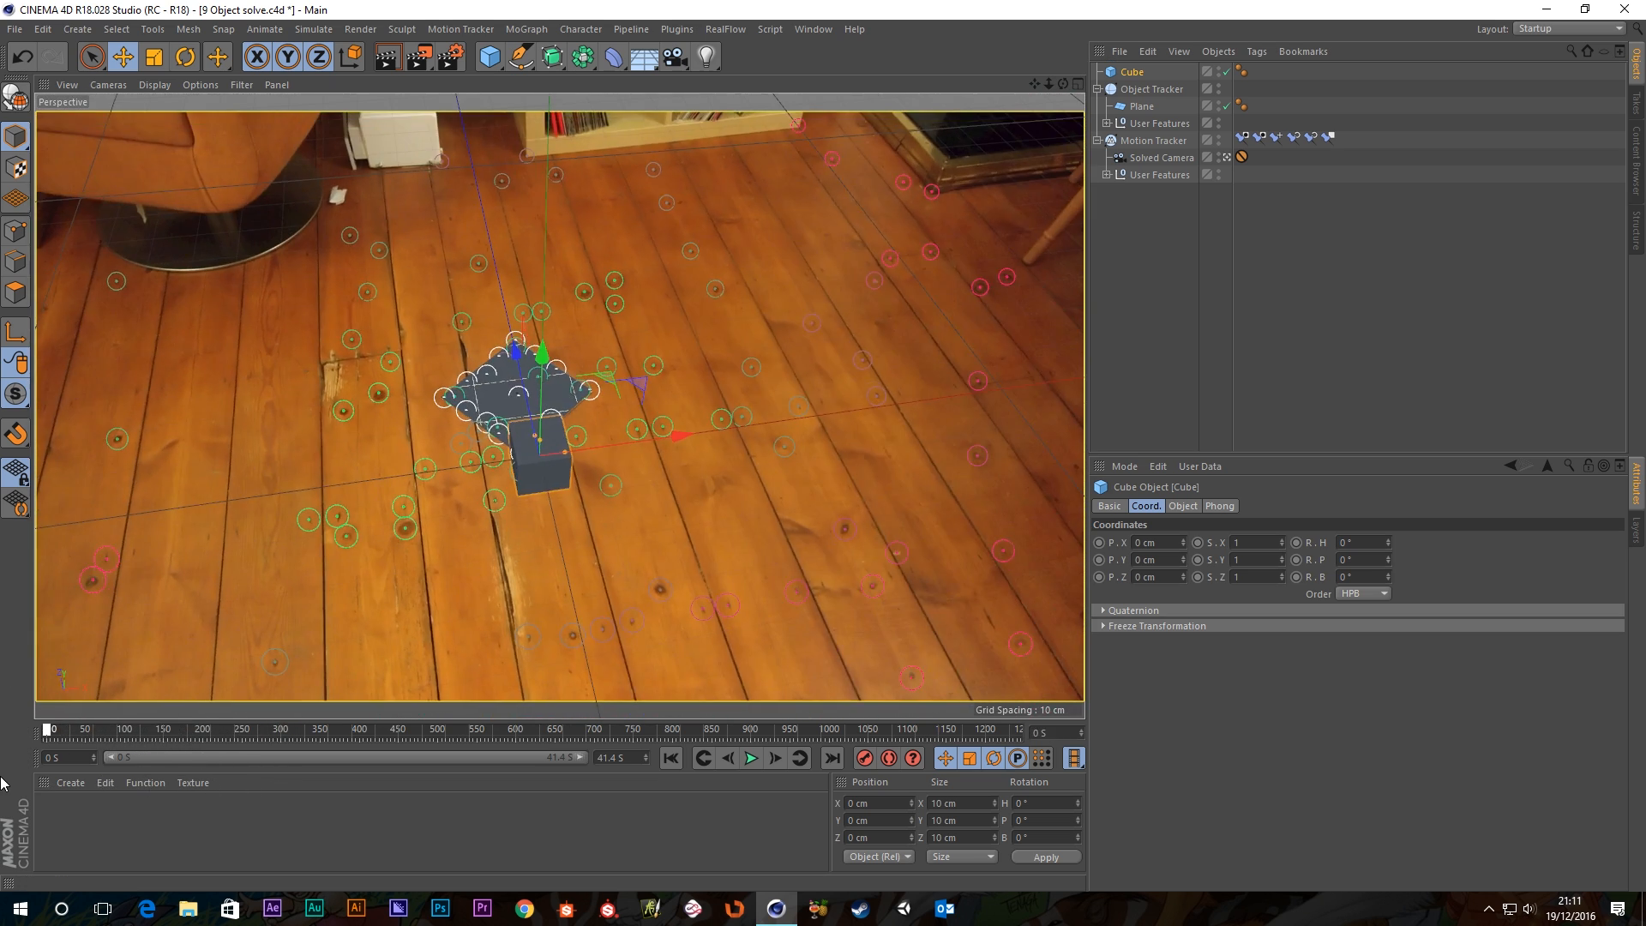
left_click_drag(1170, 560, 1111, 559)
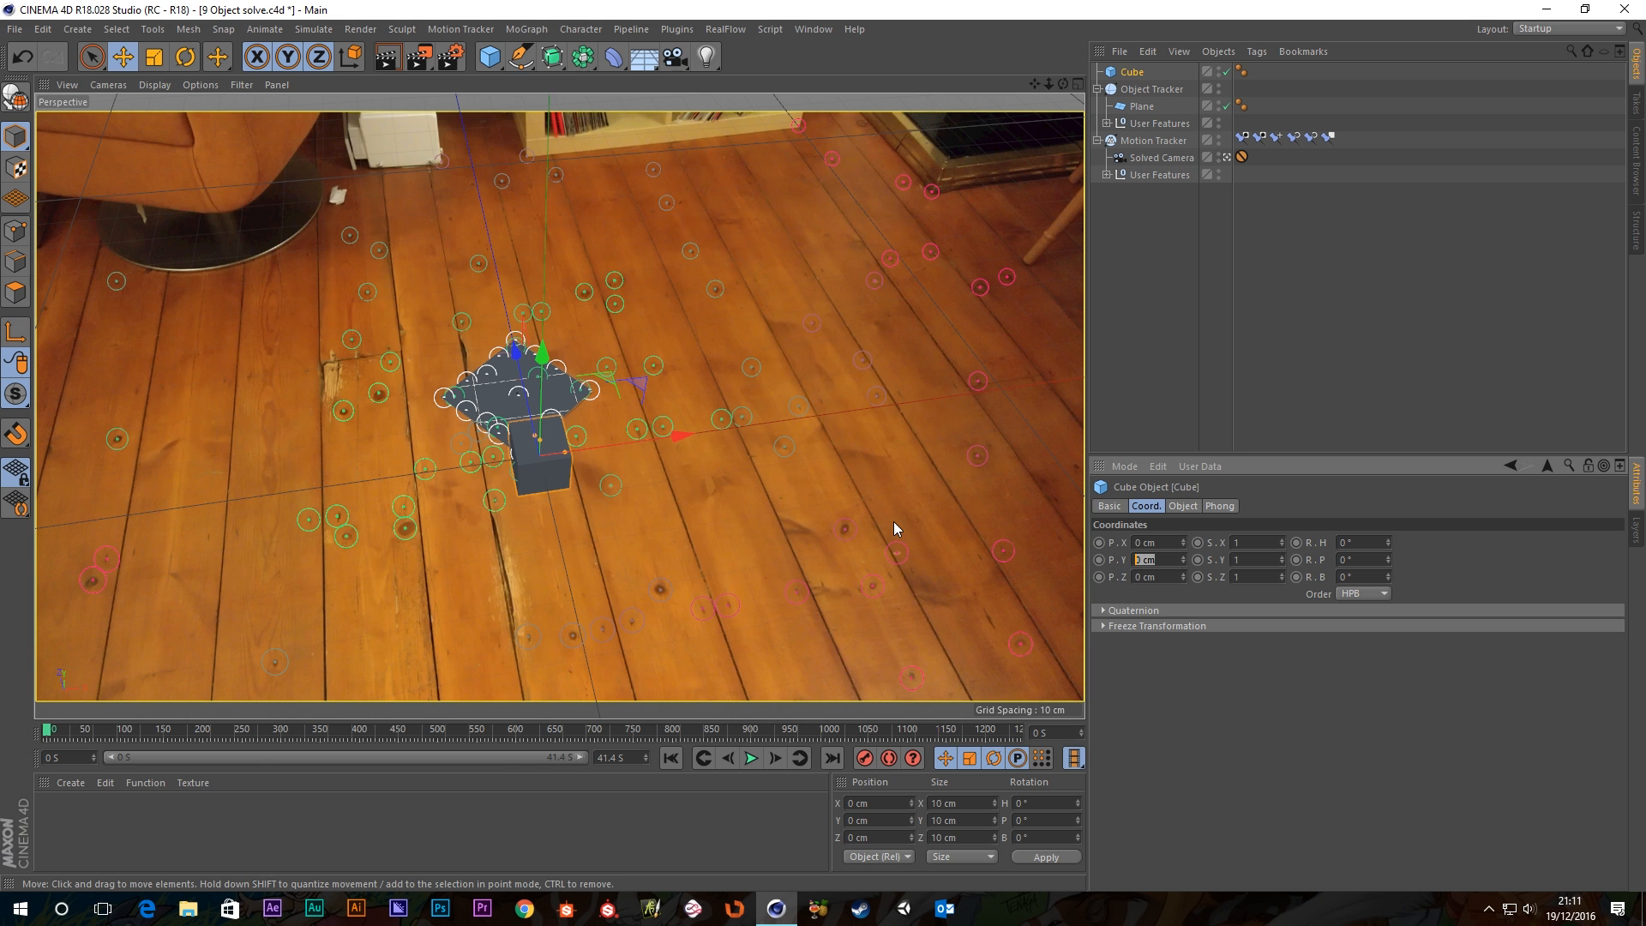
type("5")
key("Return")
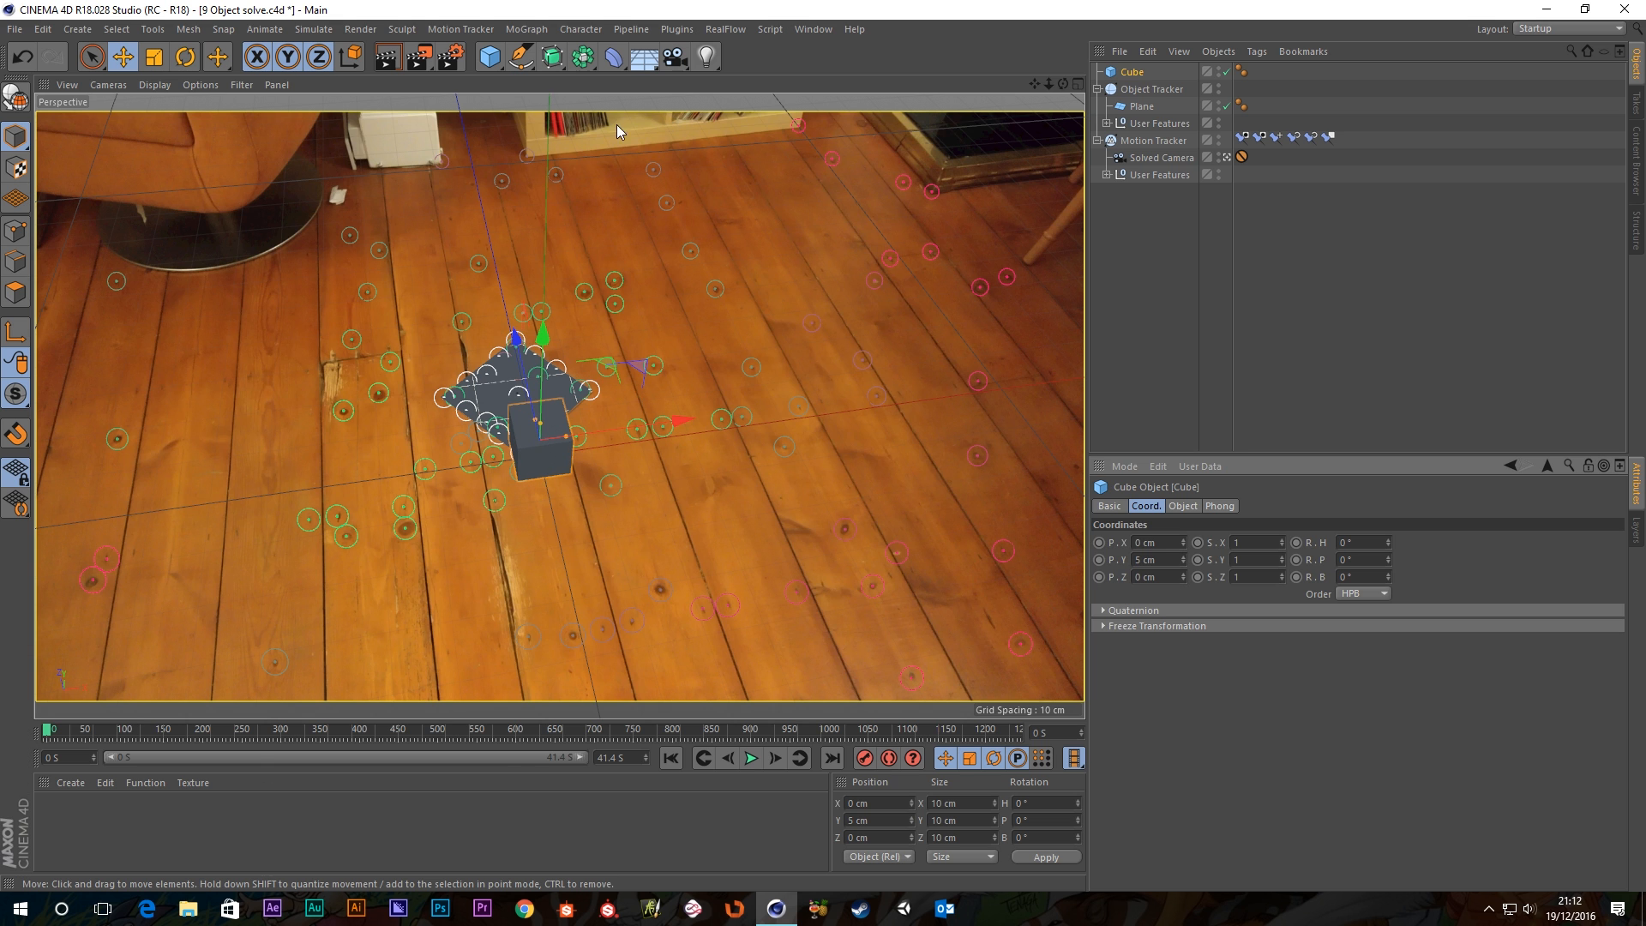
Move the cube onto the tracked plane at about X -1.34 cm and Z 17.5 cm, and hide the plane.
left_click_drag(515, 337, 509, 281)
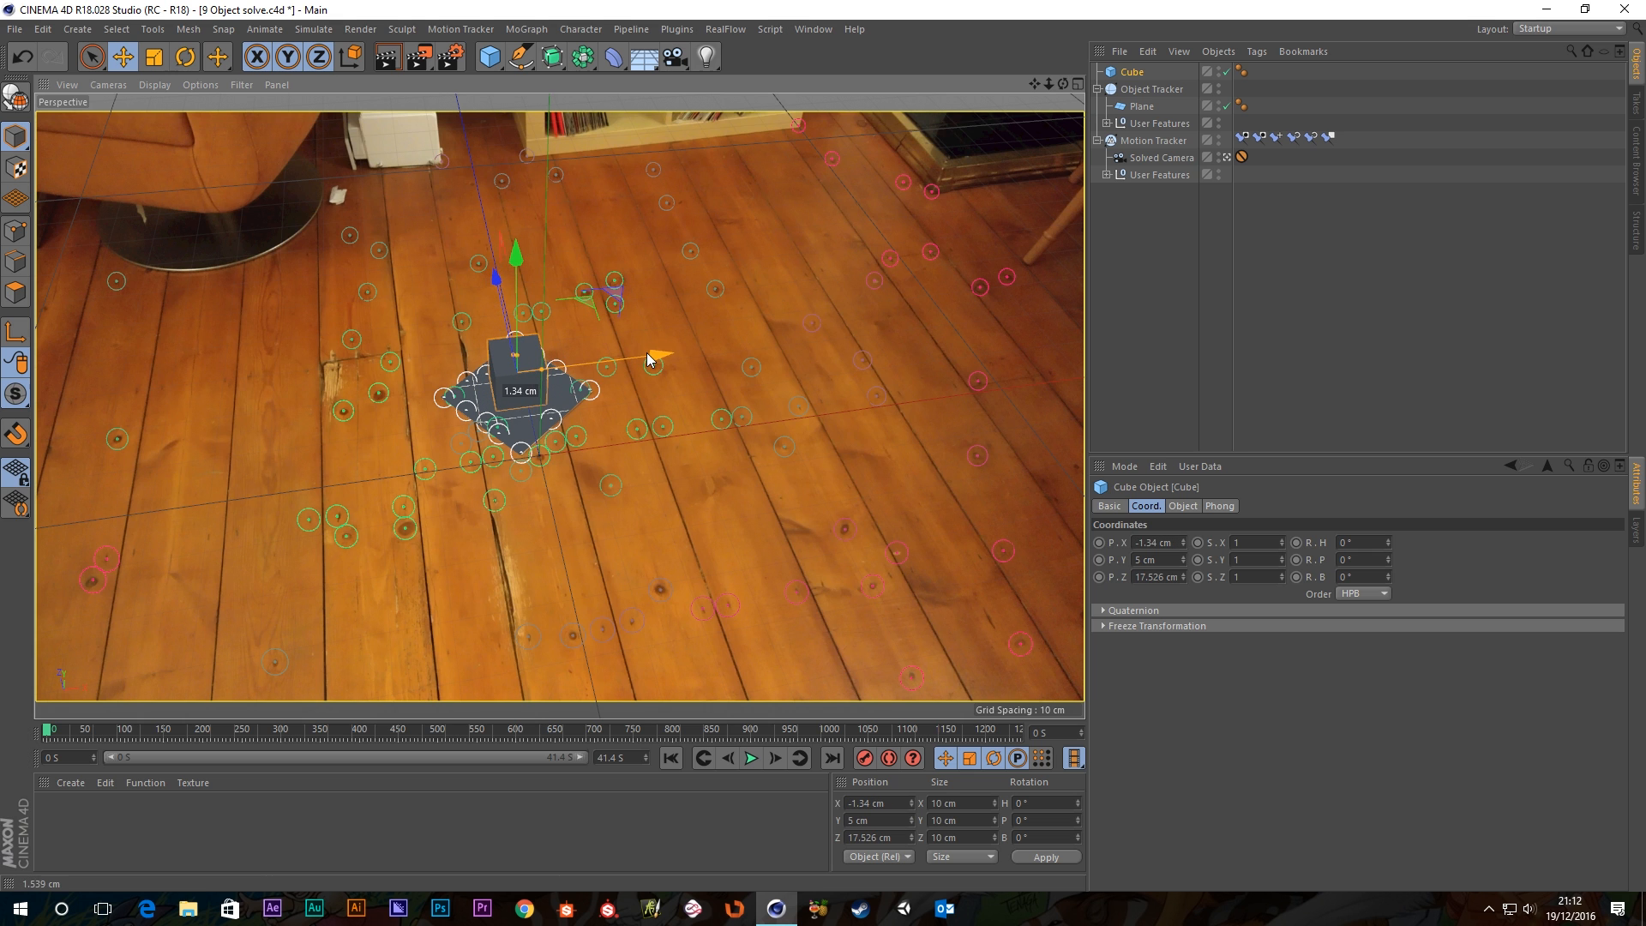
left_click_drag(661, 354, 651, 360)
left_click(1219, 103)
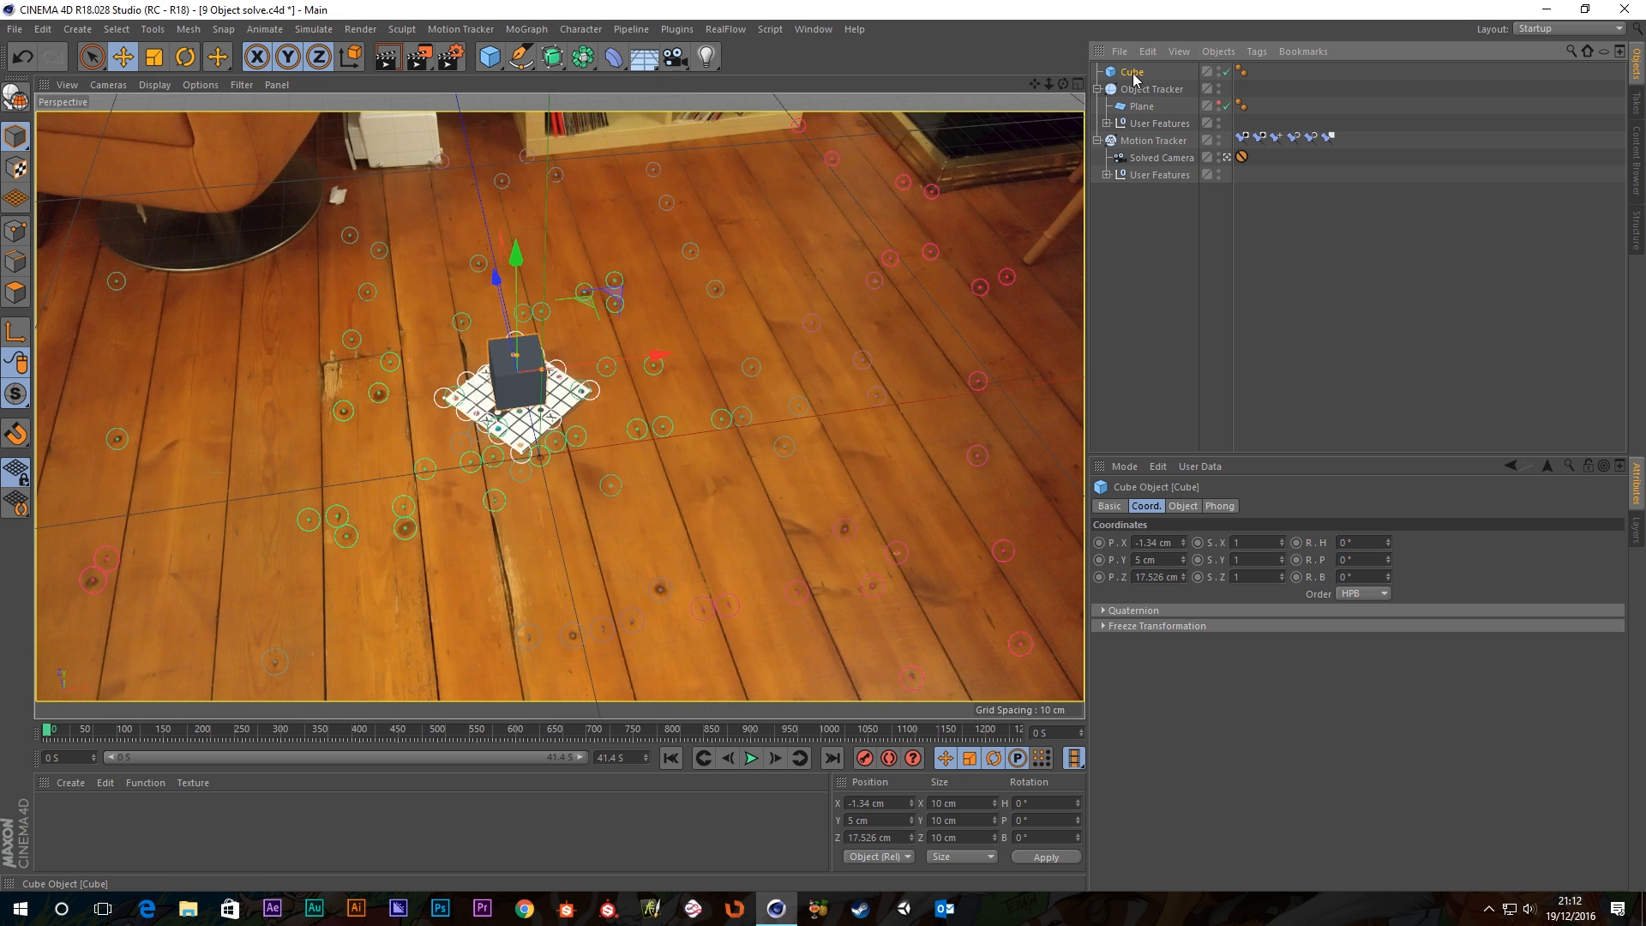
Make the cube a child of the plane and set its position to X 0, Y 5, Z 0 cm with a 0° heading.
left_click_drag(1146, 109, 1152, 114)
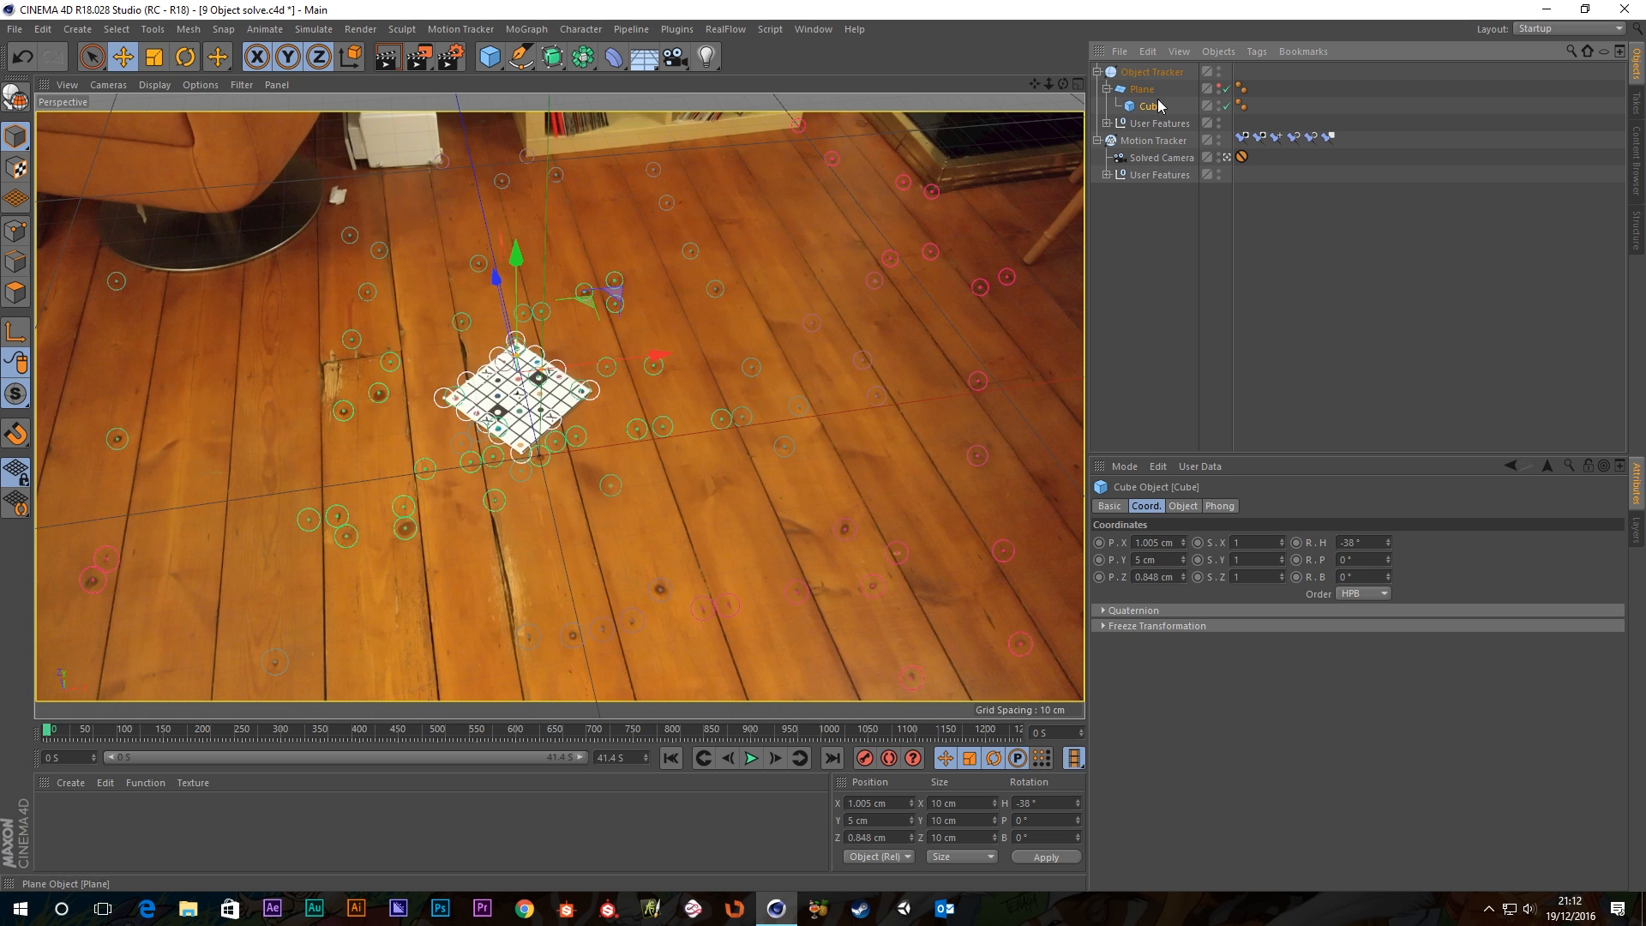
right_click(1182, 542)
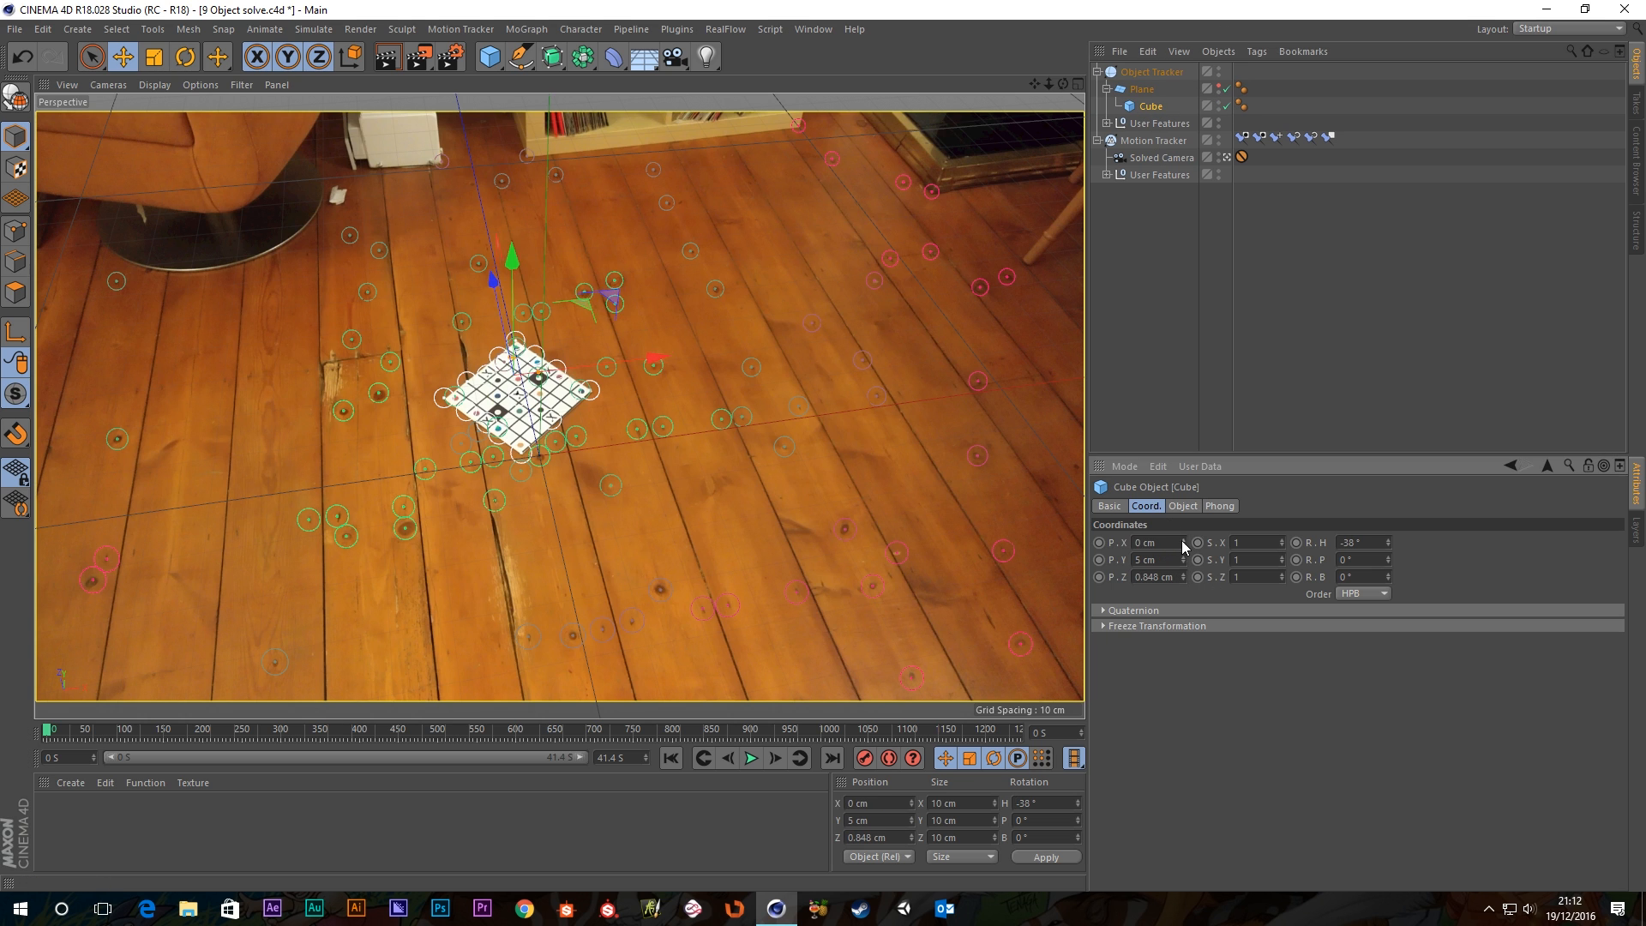
right_click(1184, 559)
right_click(1183, 576)
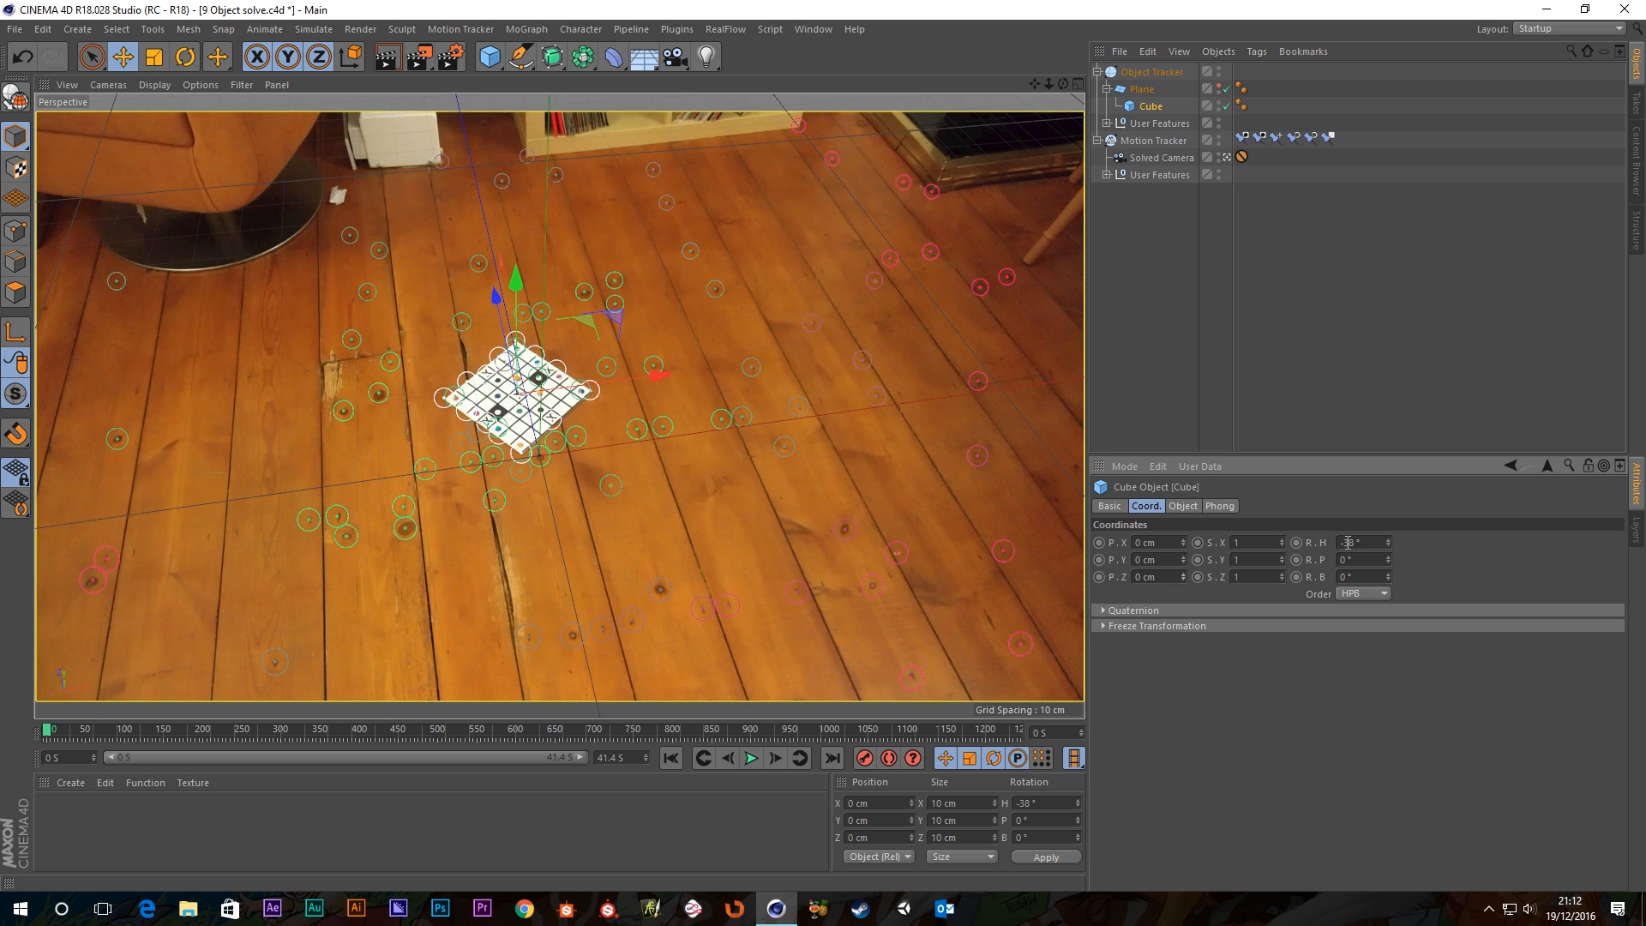
right_click(1389, 541)
key("ctrl+z")
key("ctrl+z")
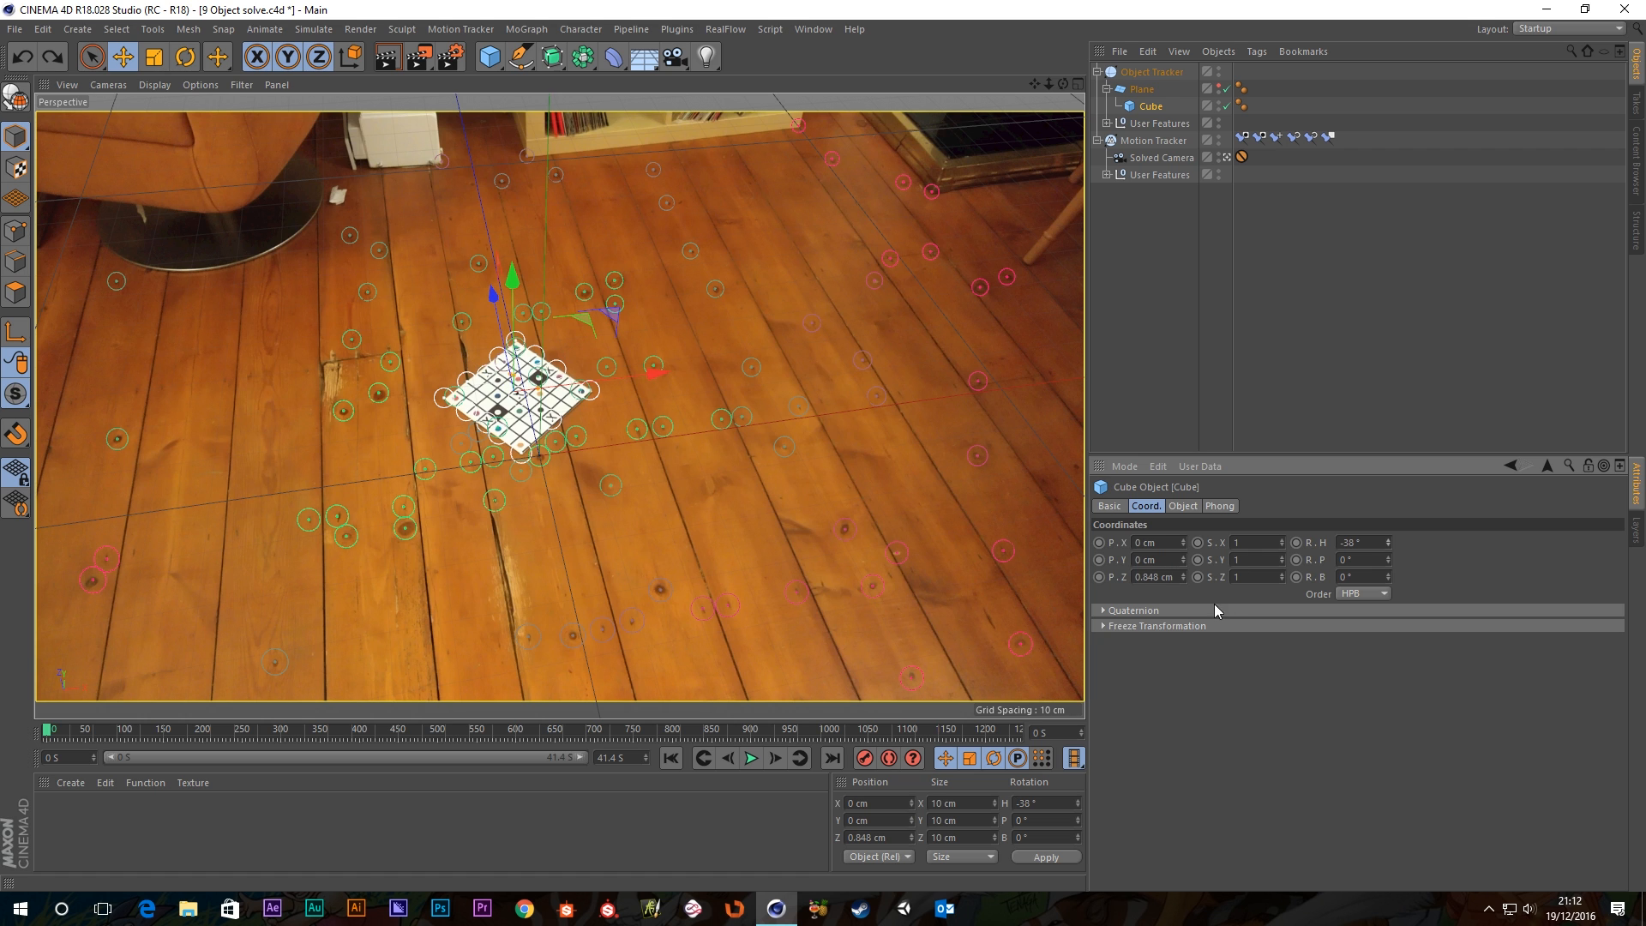
right_click(1184, 577)
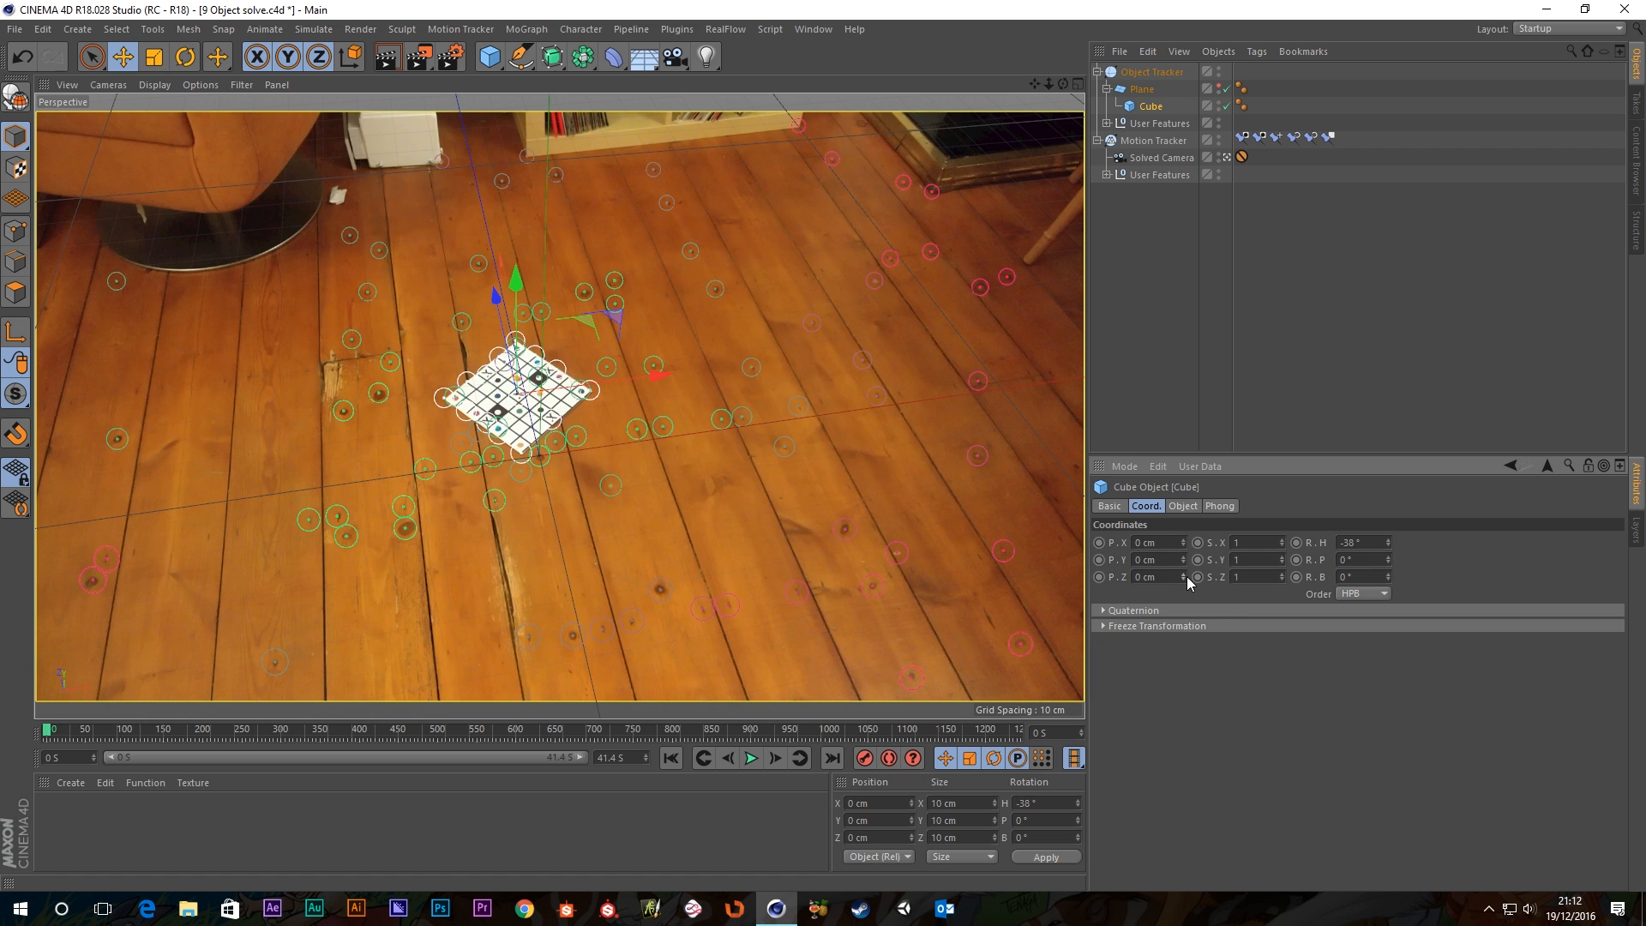
right_click(1388, 542)
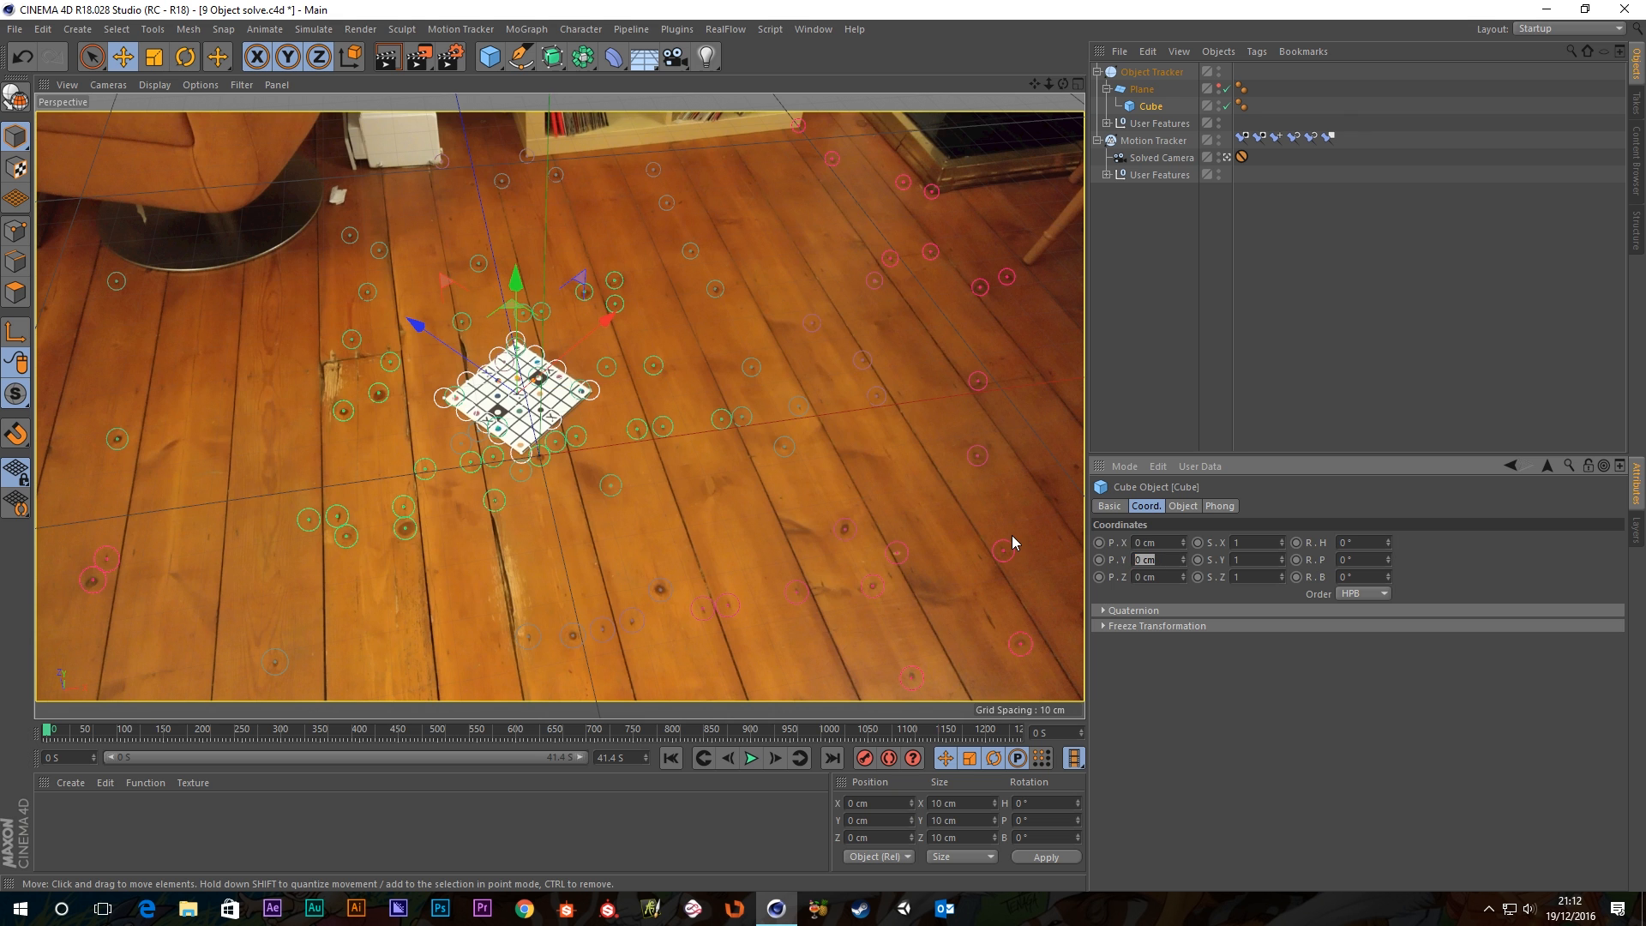
type("5")
key("Return")
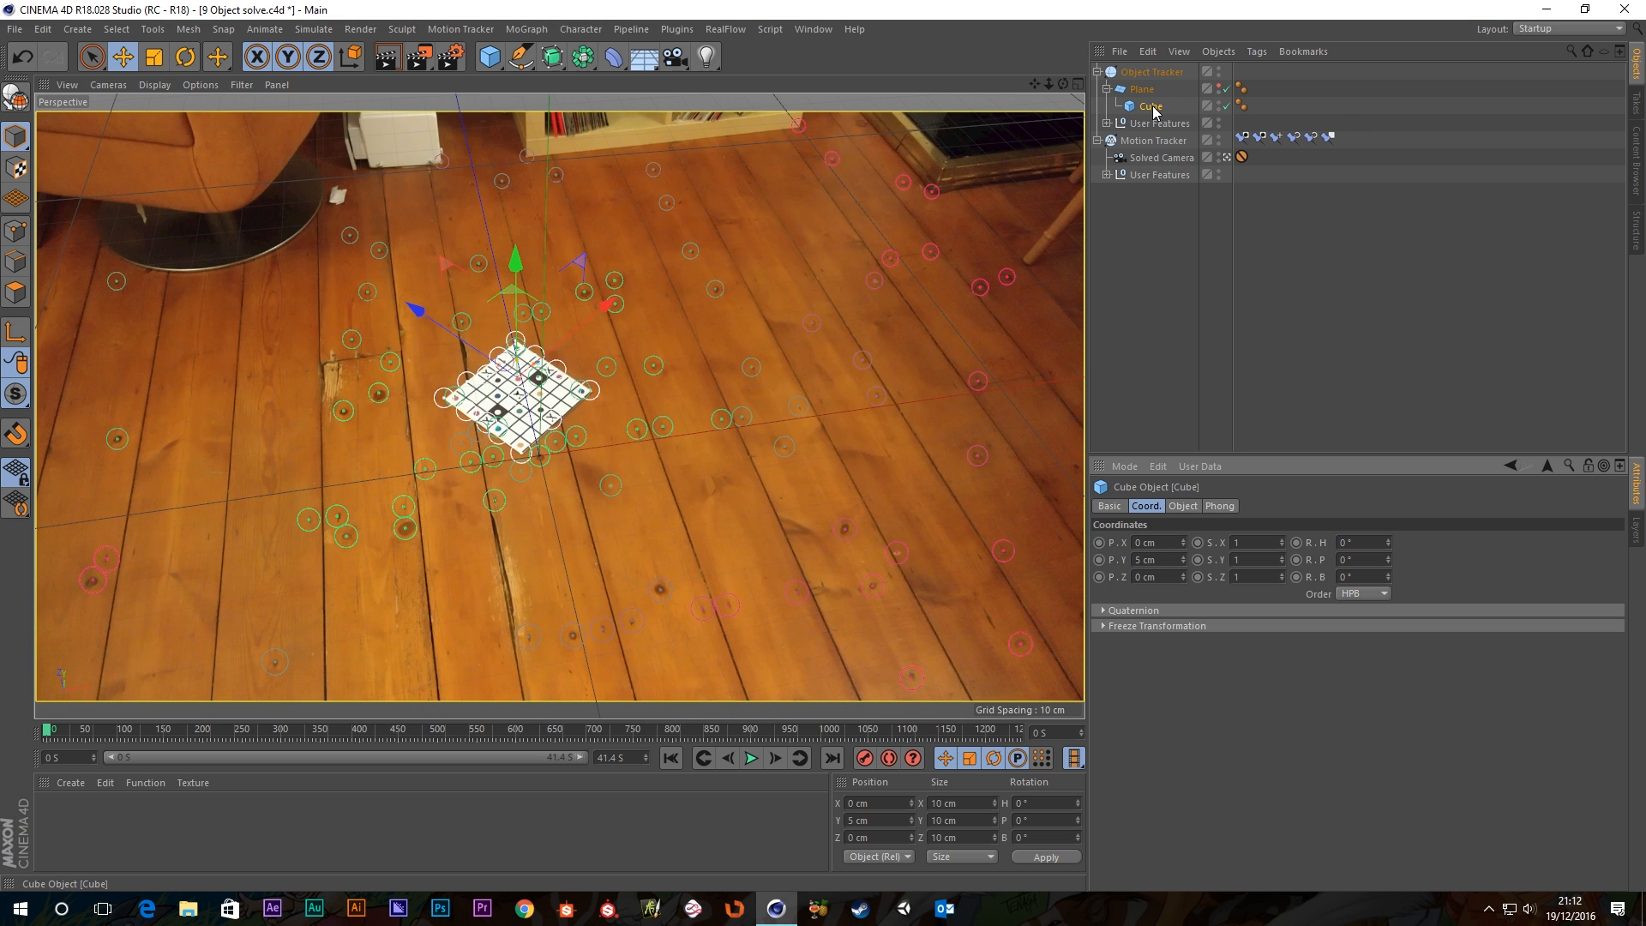
Move the cube out of the plane to sit directly under the Object Tracker, and scrub to 19 s to check its tracking.
mouse_move(1151, 106)
left_mouse_down()
mouse_move(1135, 55)
mouse_move(1141, 84)
left_mouse_up()
left_click(1144, 72)
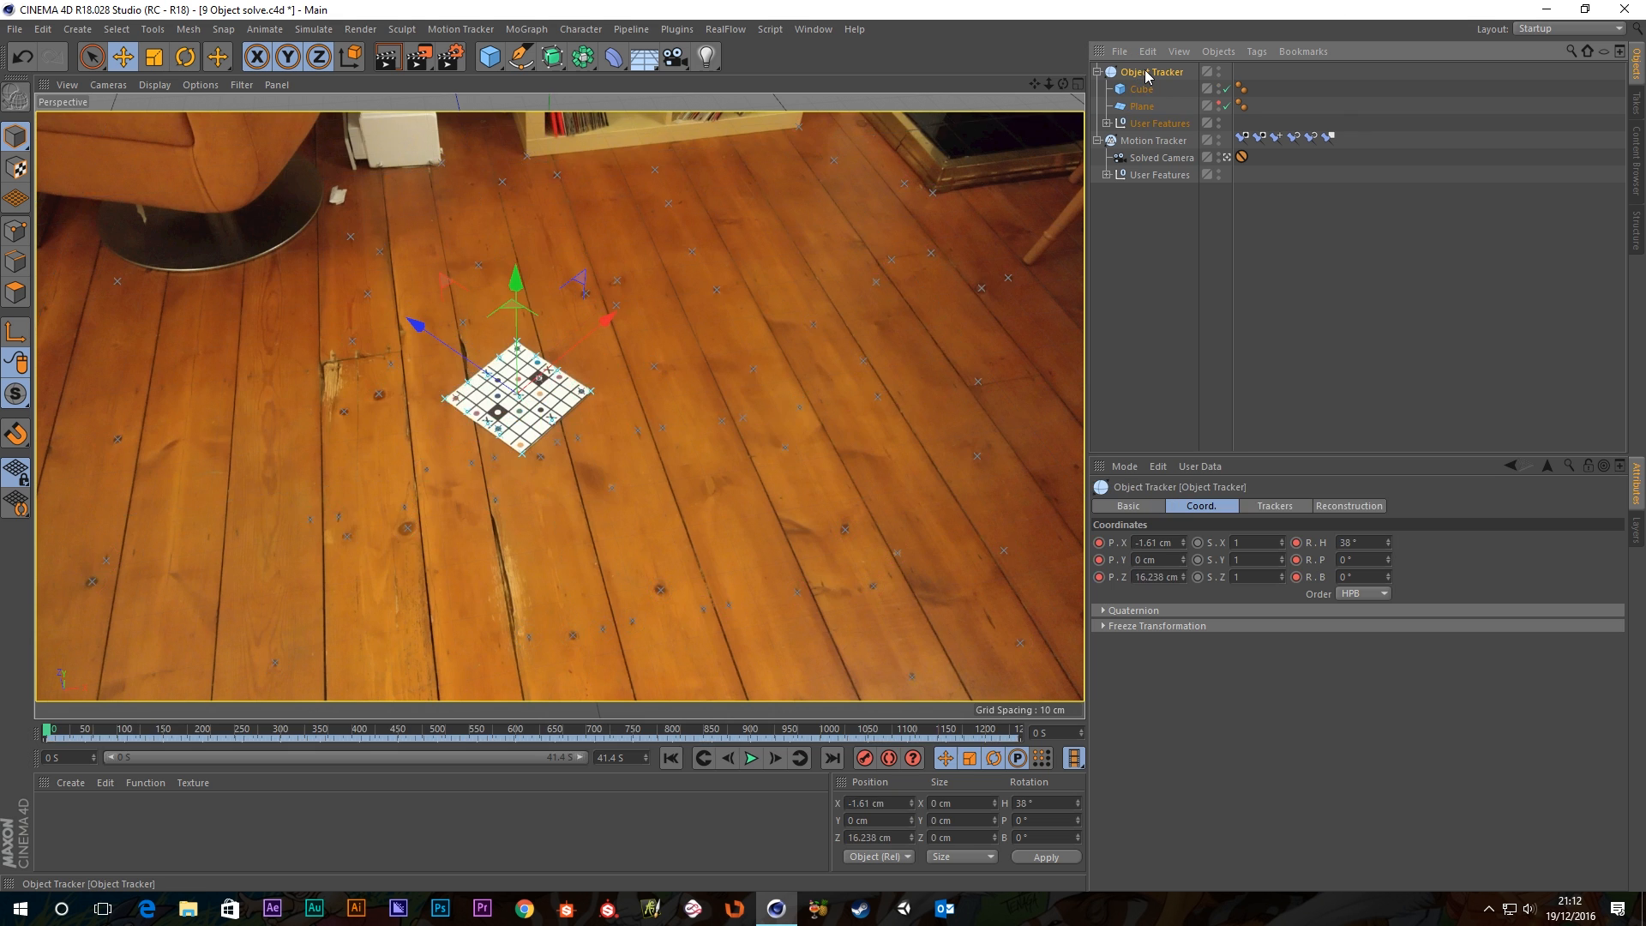
left_click(1141, 89)
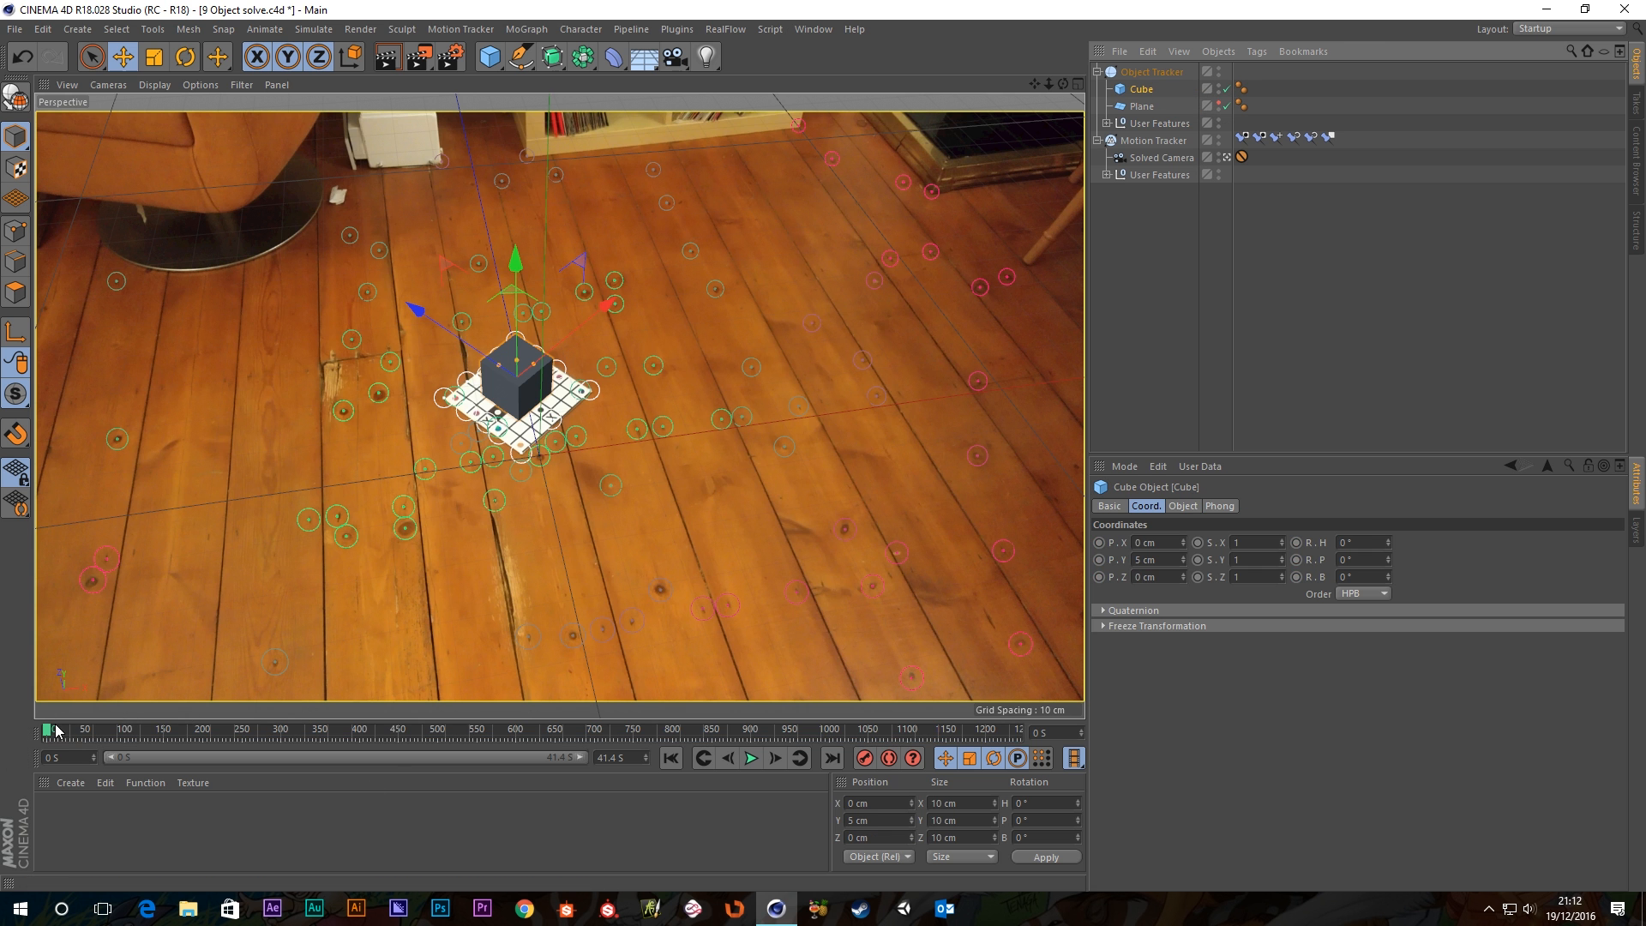
left_click_drag(58, 731, 494, 731)
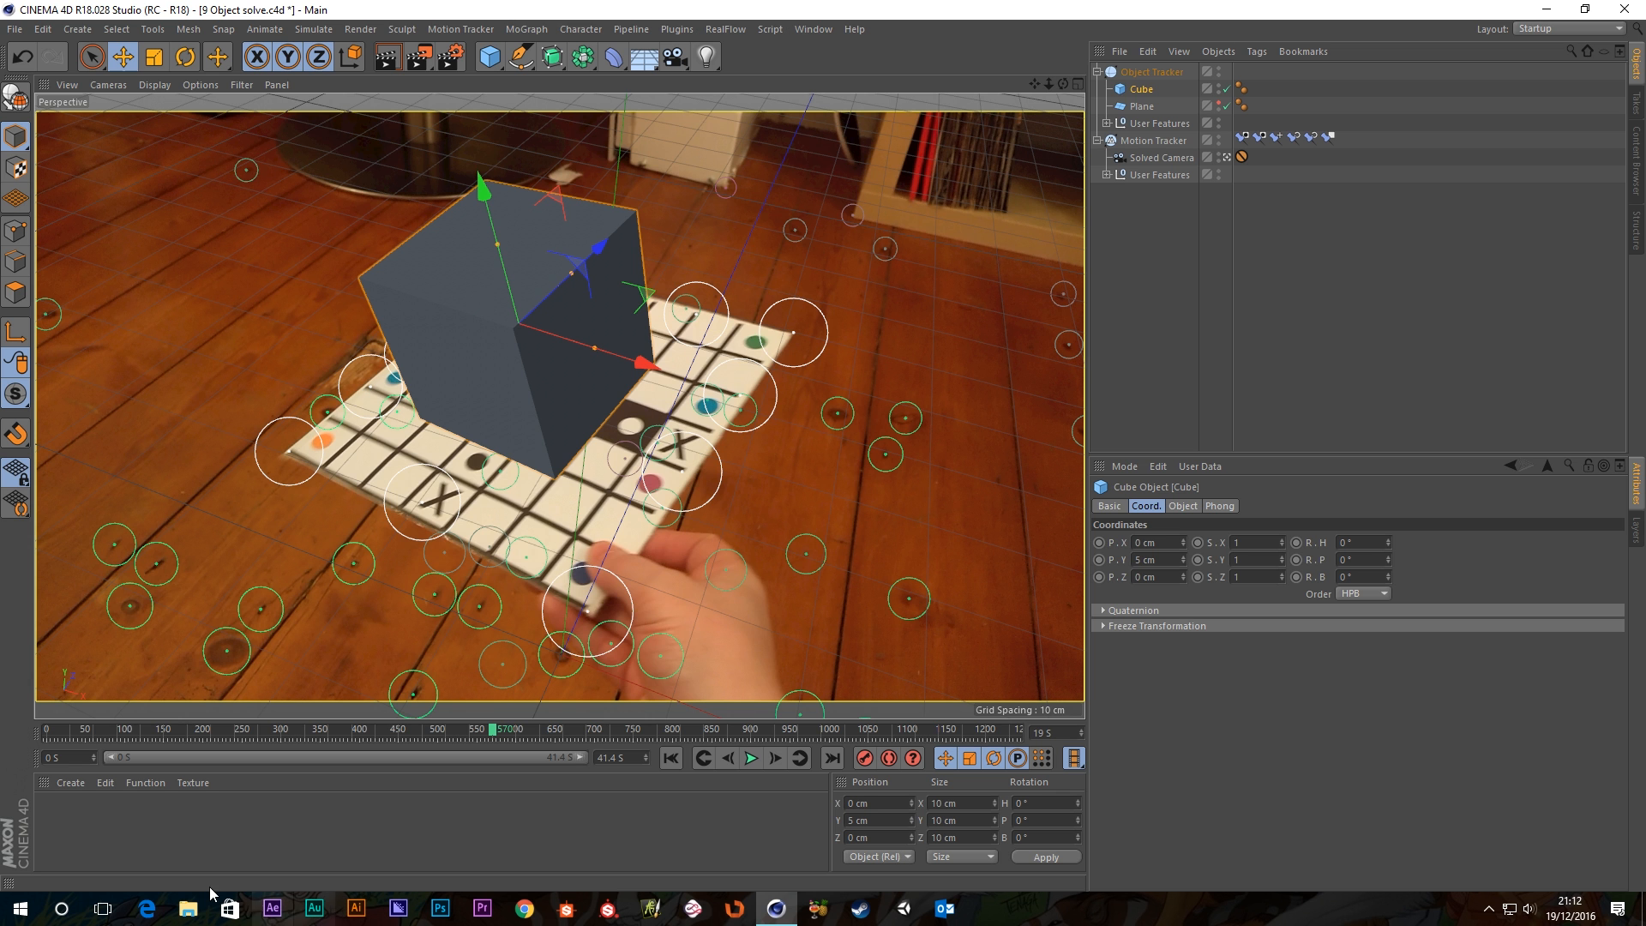
Switch to File Explorer, watch "Object Tracker Tutorial Coming Soon" from the project's 4. Final Render folder in an enlarged player, and return to Cinema 4D.
left_click(188, 909)
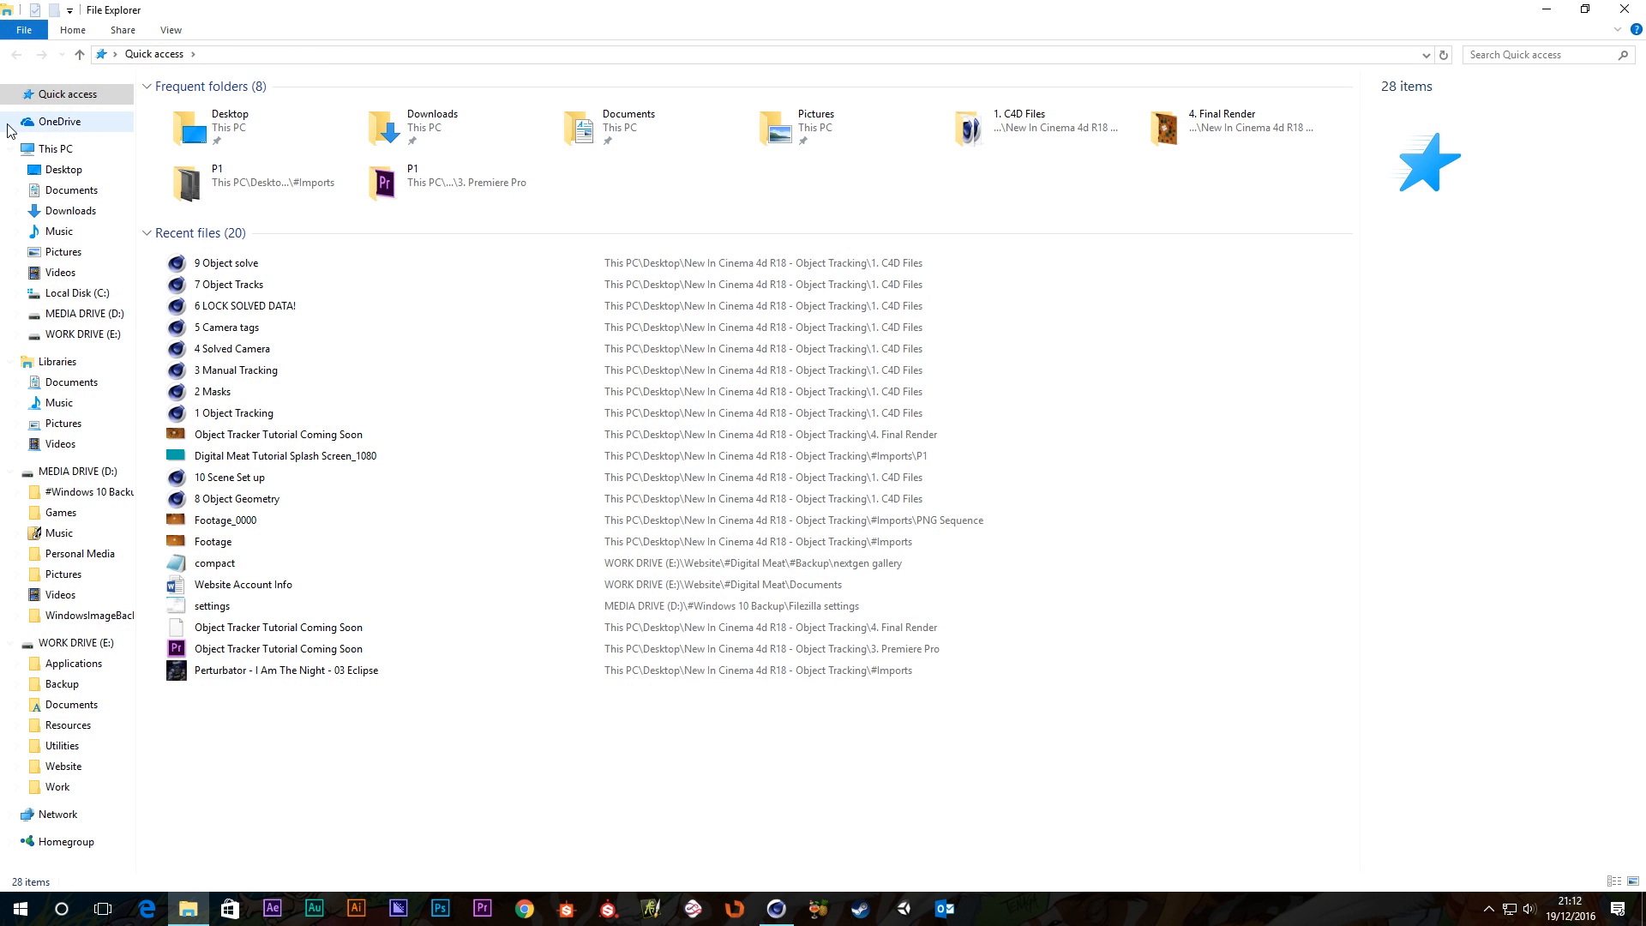
left_click(47, 149)
double_click(184, 121)
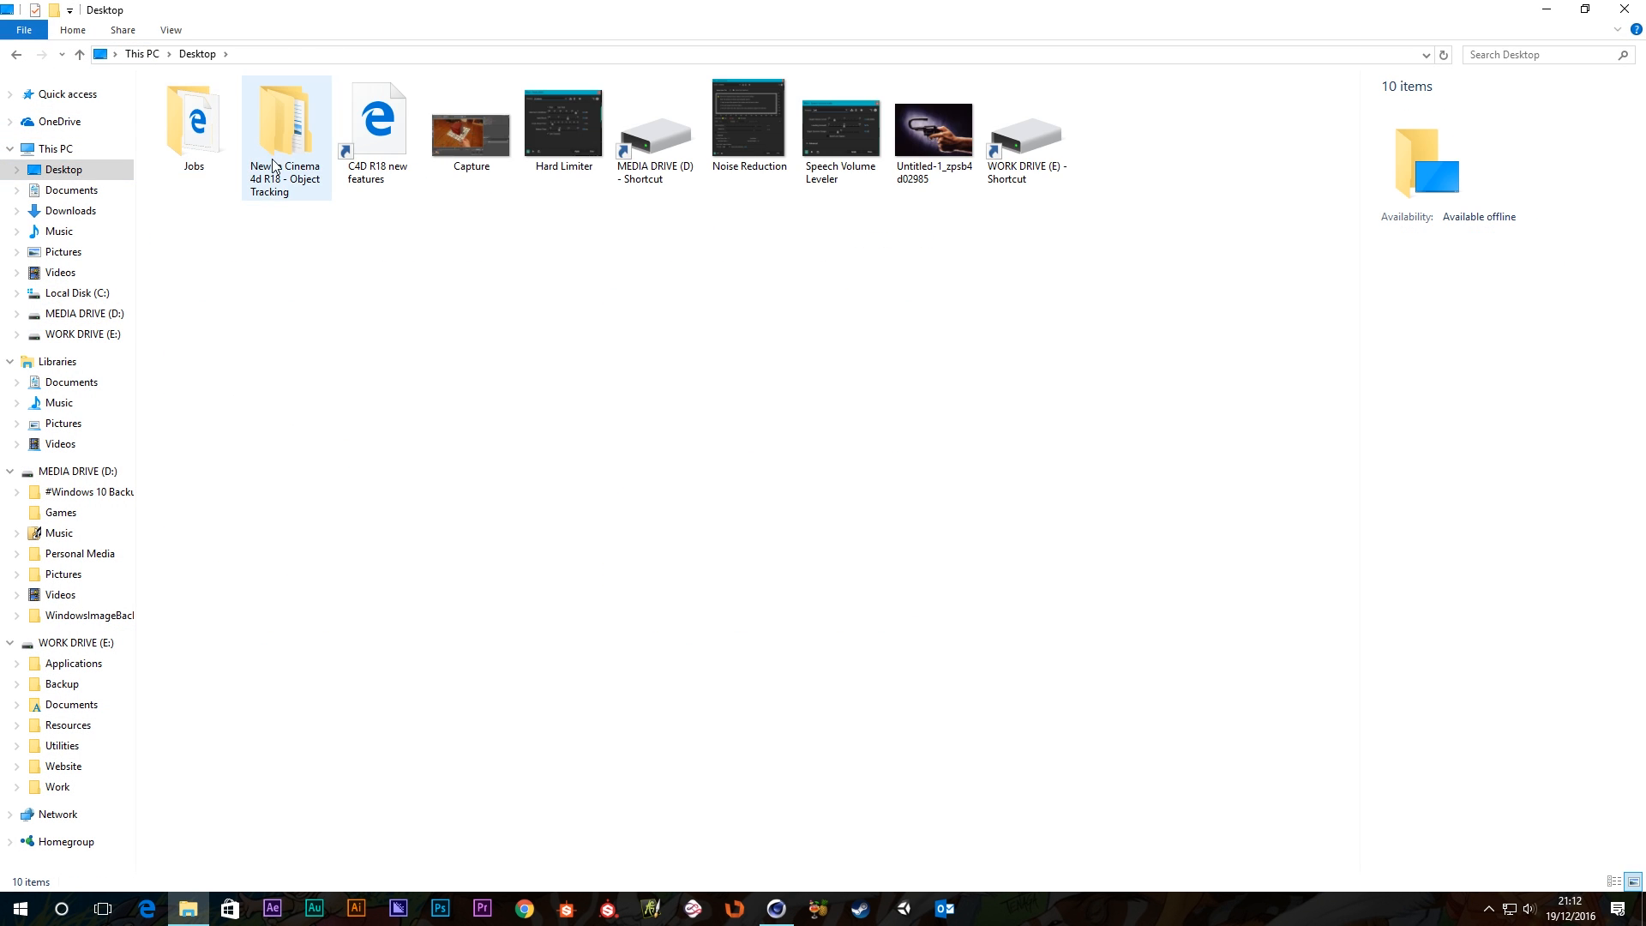
left_click(300, 107)
double_click(300, 106)
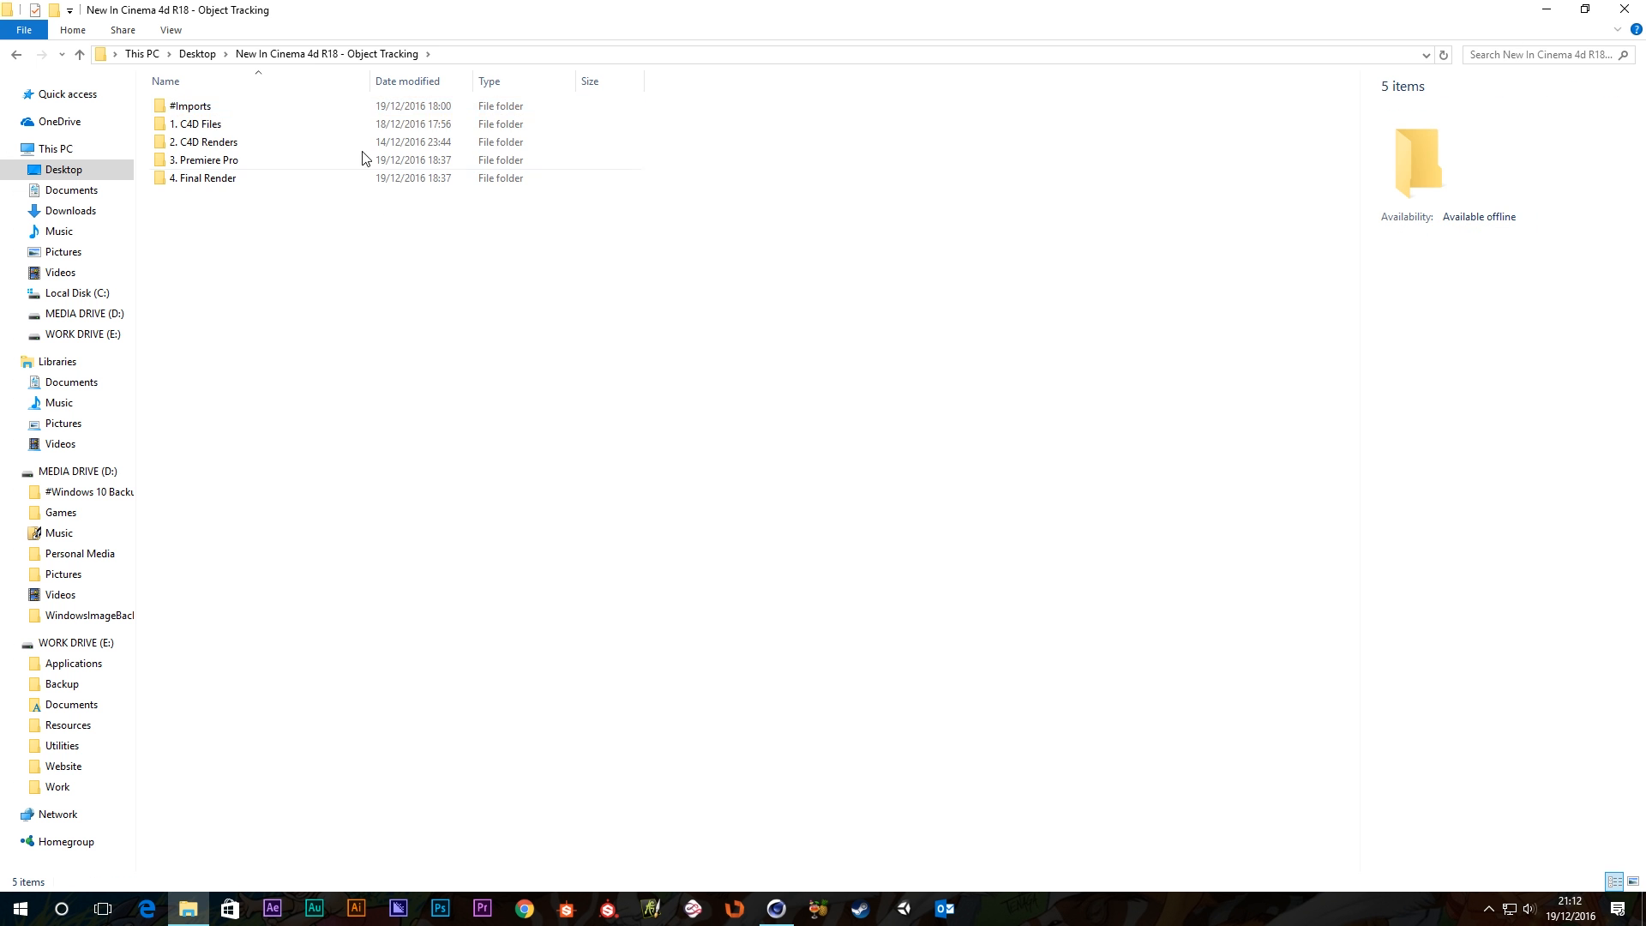
double_click(209, 180)
double_click(315, 148)
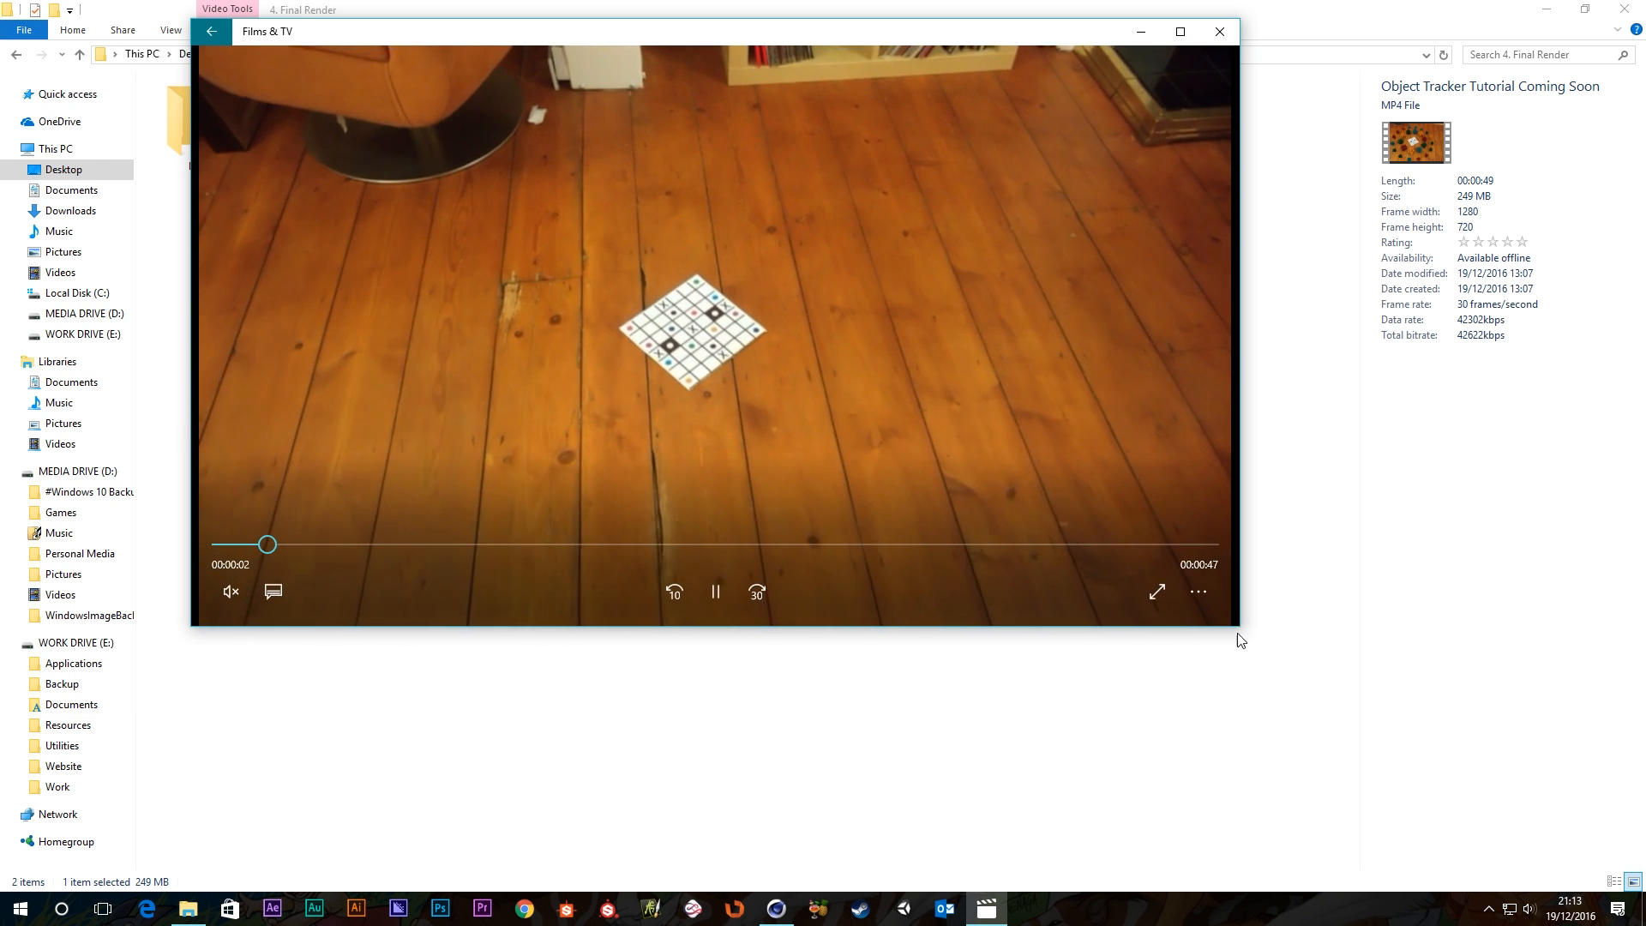
left_click_drag(1240, 624, 1388, 830)
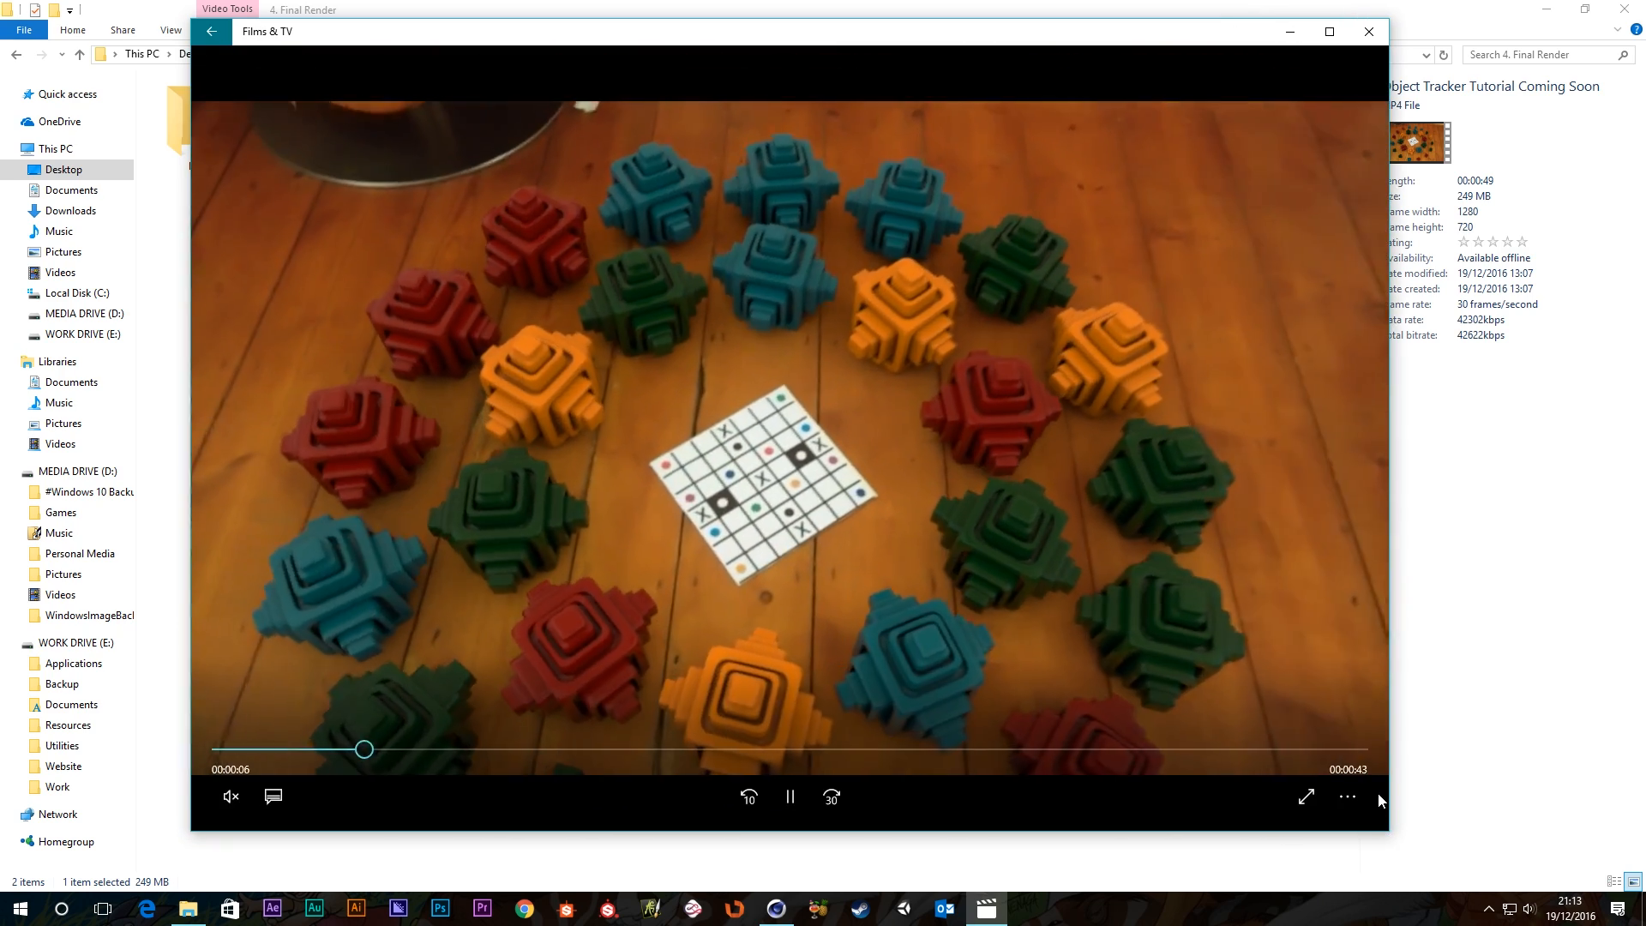
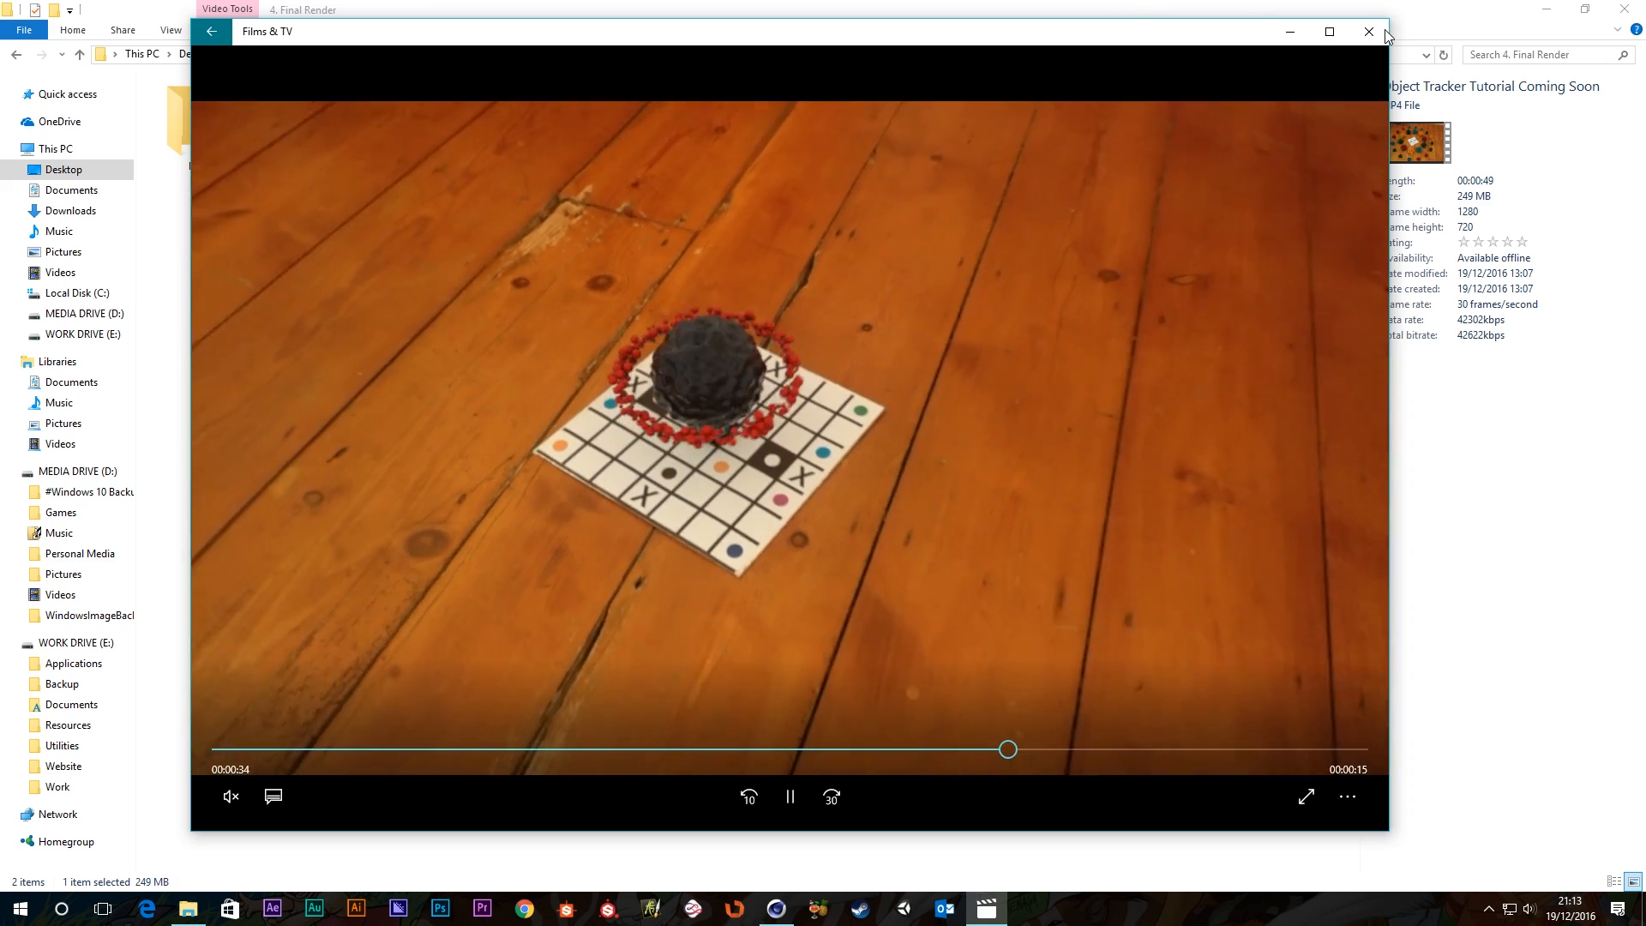
left_click(776, 911)
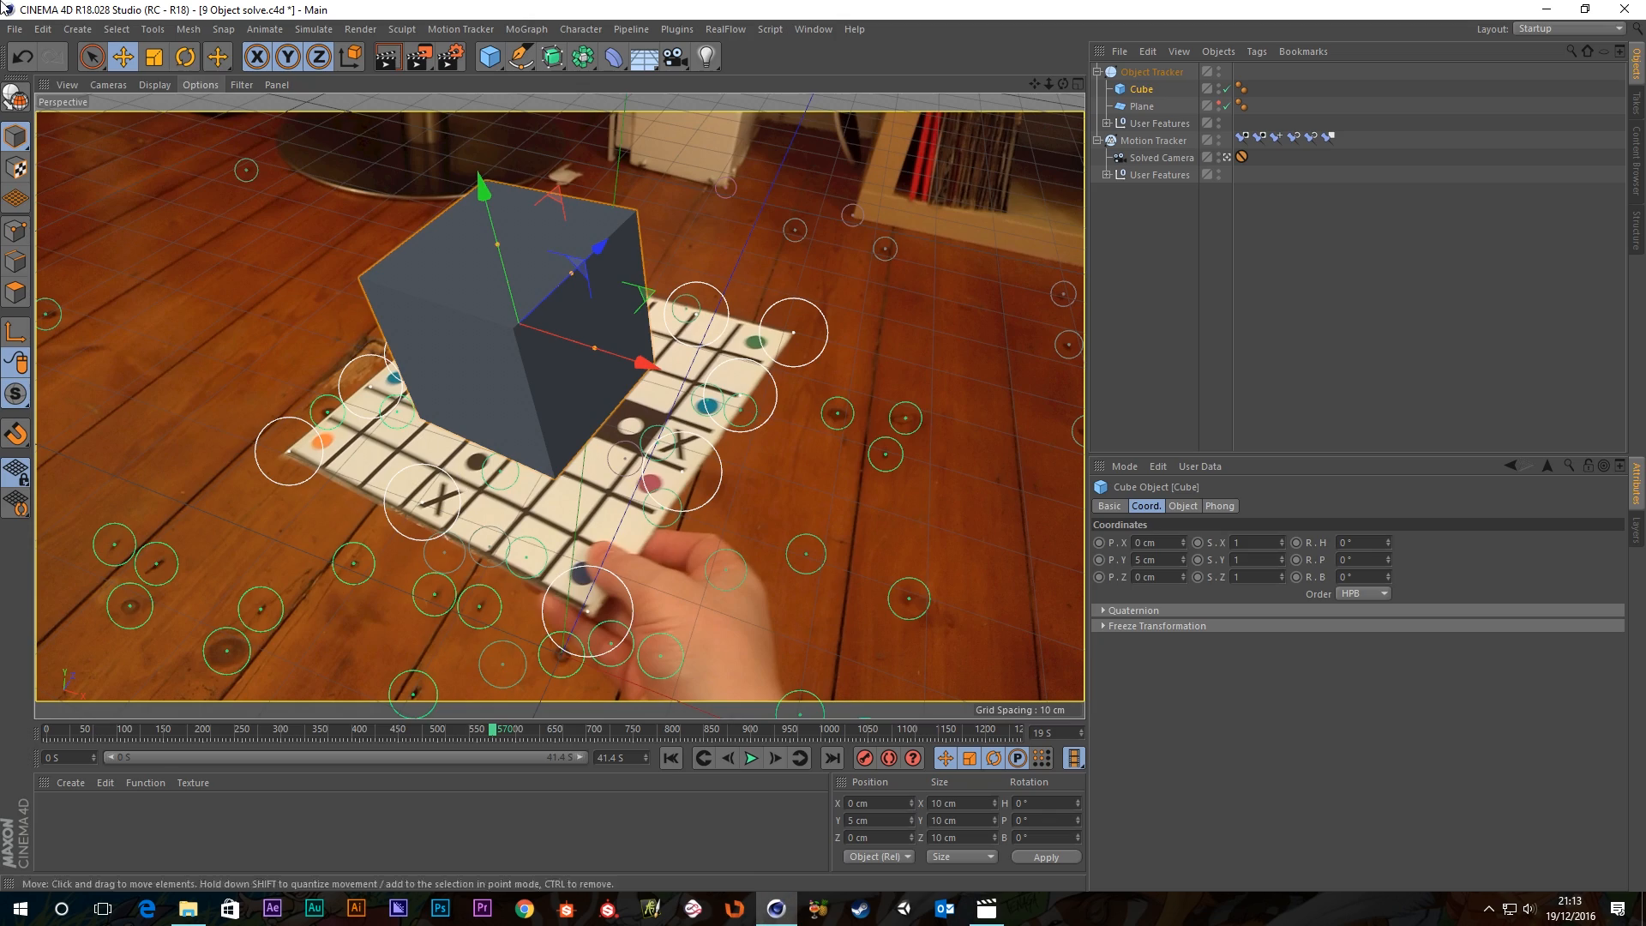